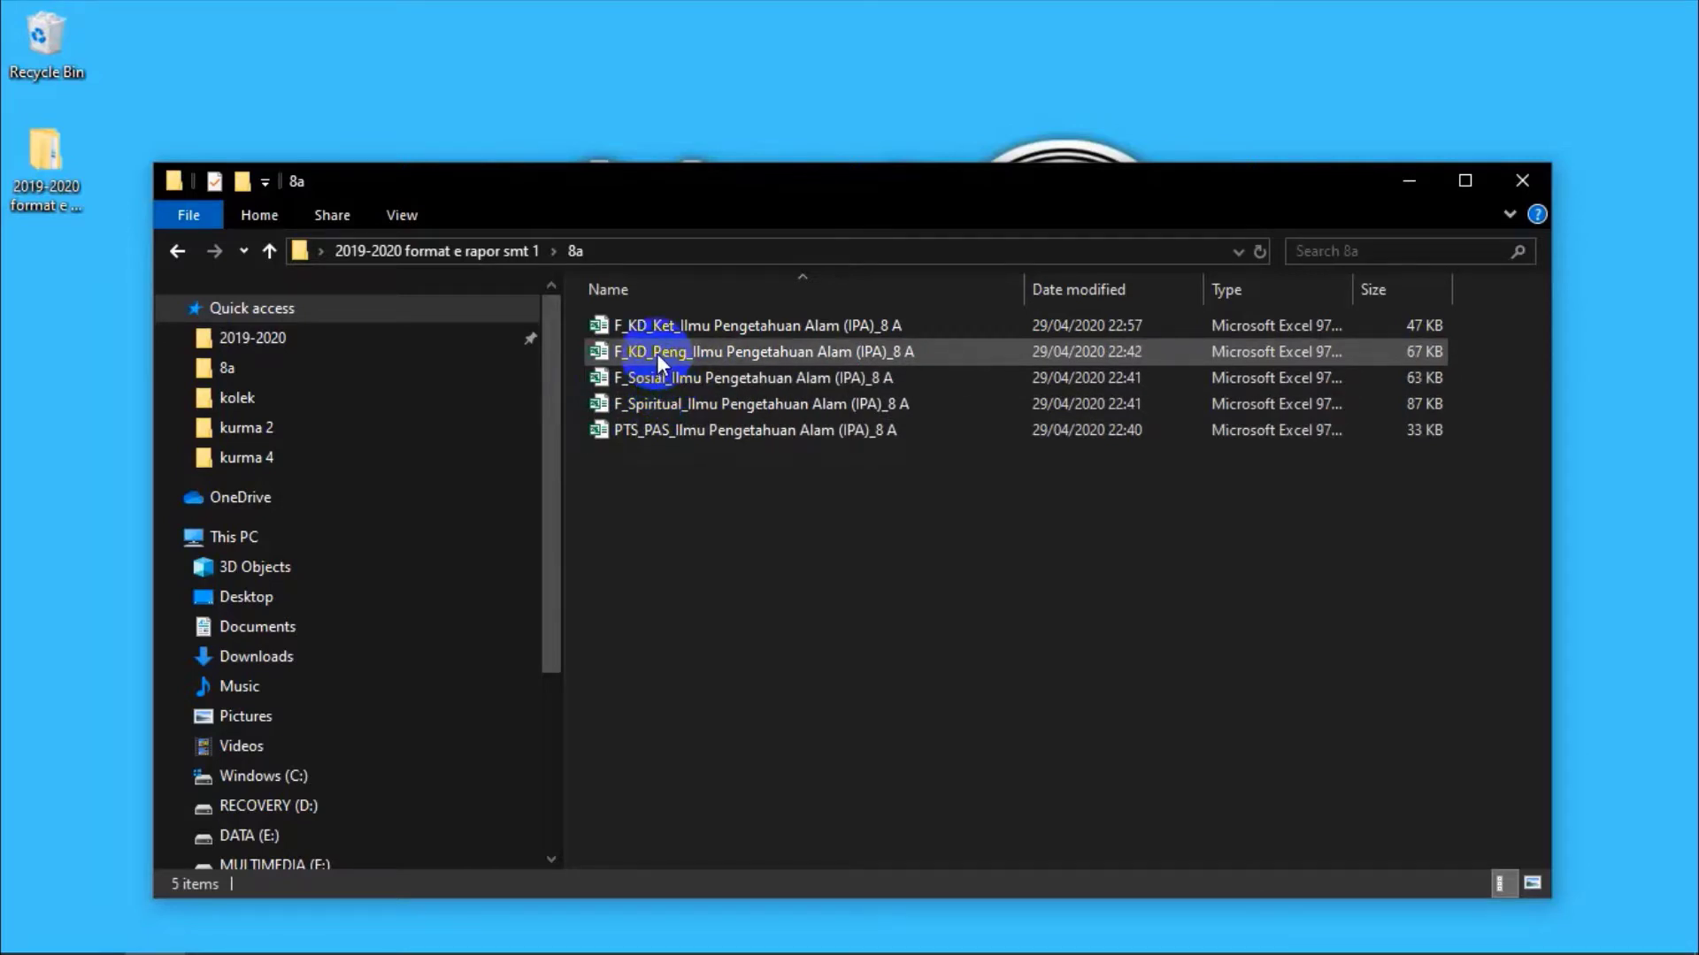
{"action": "left_click", "coordinate": [657, 353]}
{"action": "left_click", "coordinate": [651, 331]}
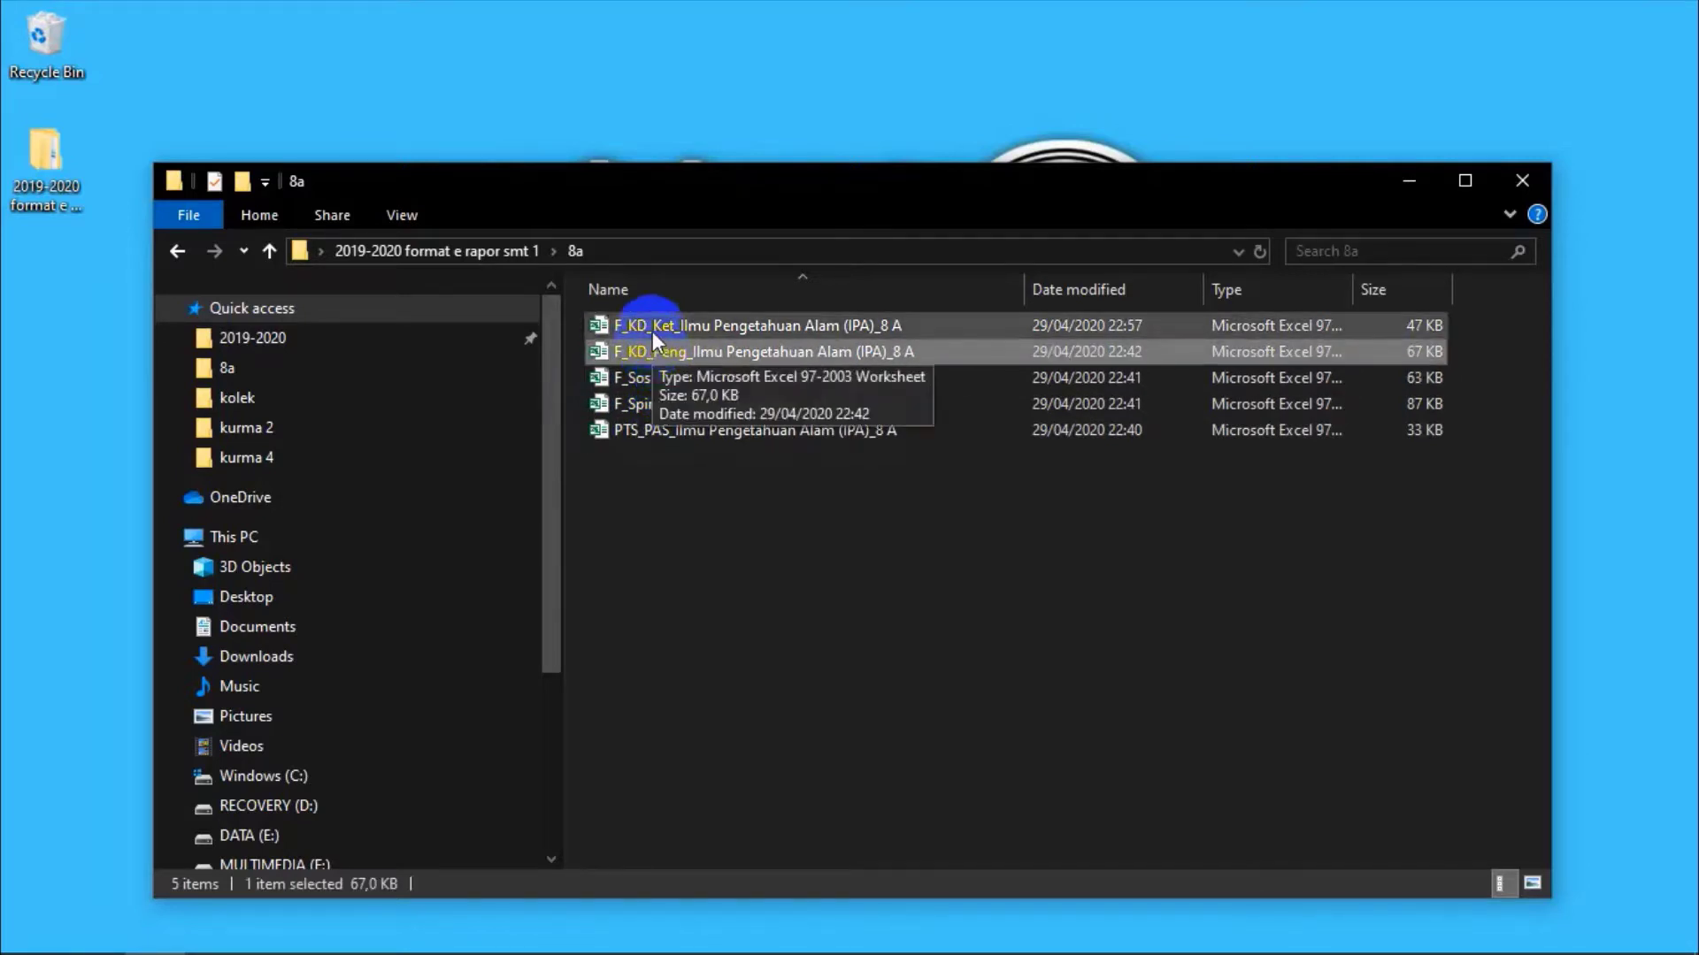
{"action": "left_click", "coordinate": [637, 431]}
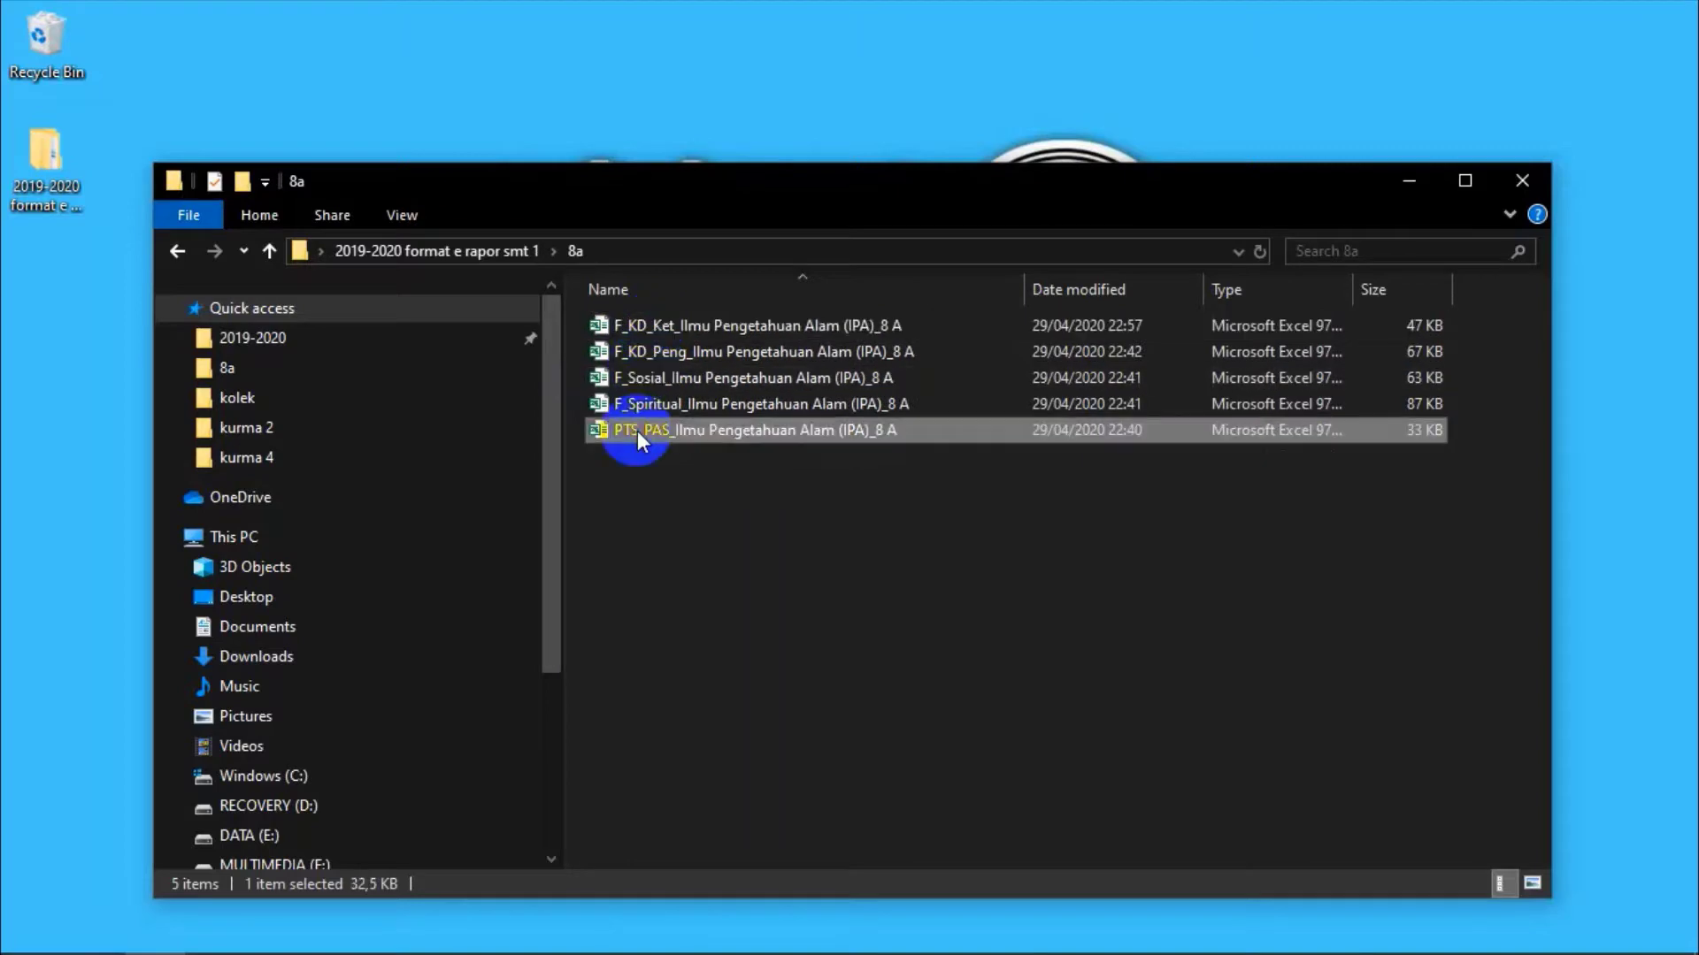
{"action": "left_click", "coordinate": [653, 352]}
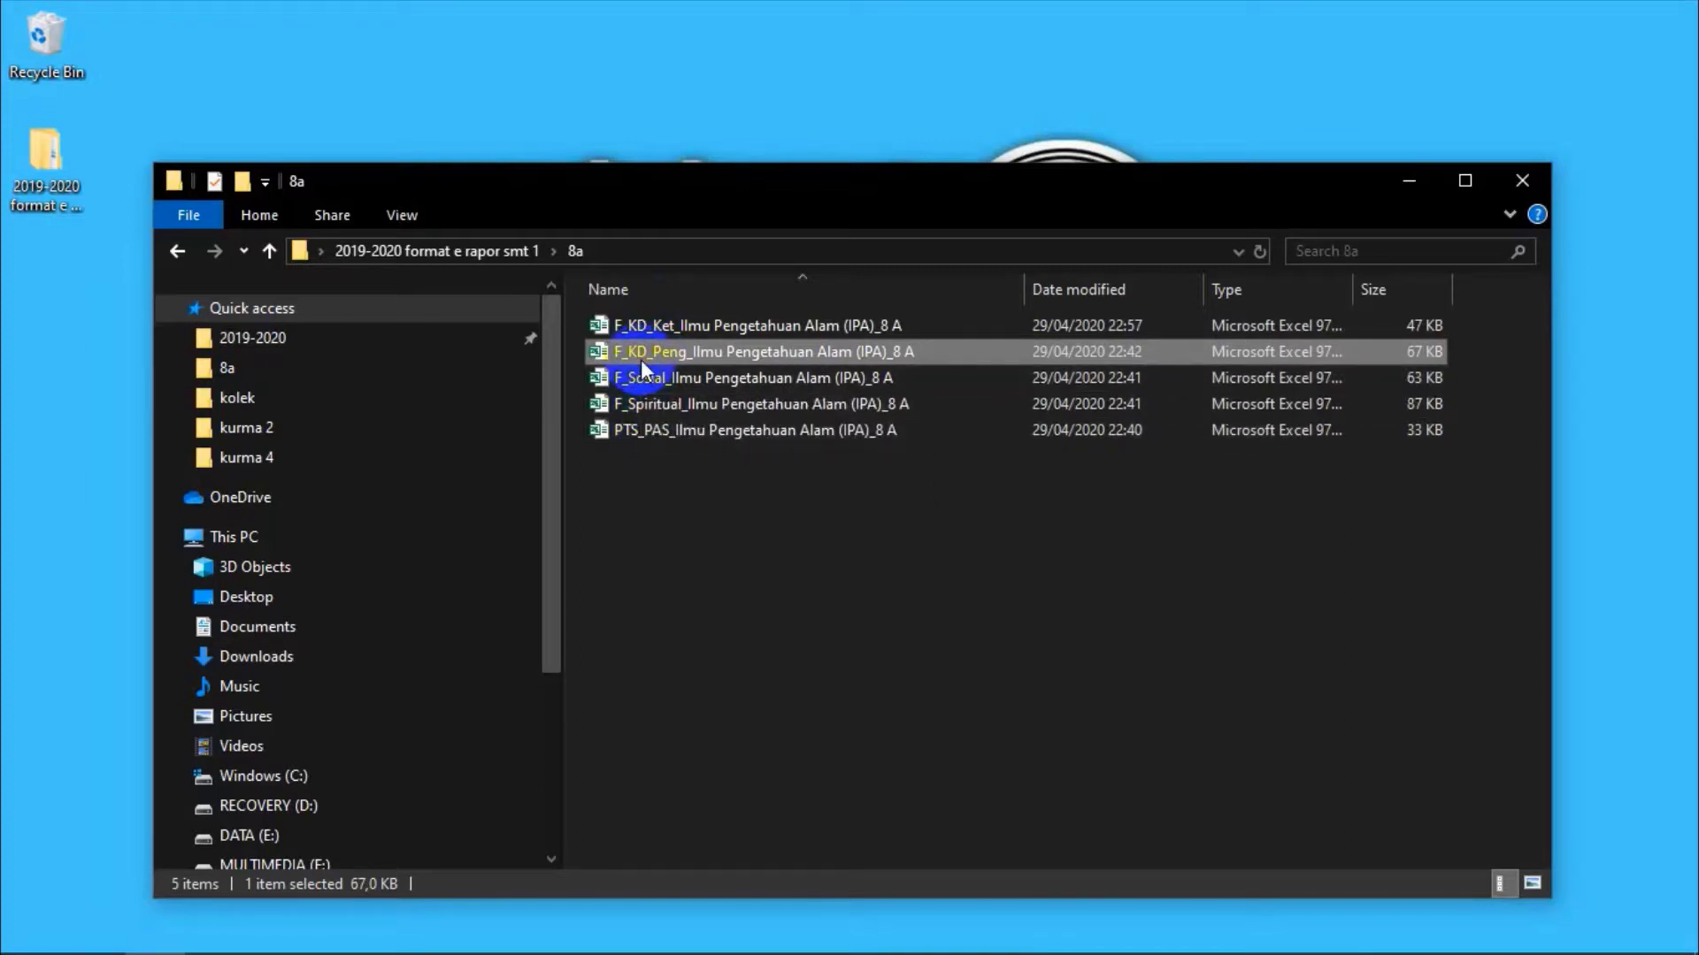
- Switch to Excel, preview the open grade import workbooks and bring up the workbook "2019-2020 Penilaian MSP IPA Level 8 sms2"
{"action": "mouse_move", "coordinate": [655, 924]}
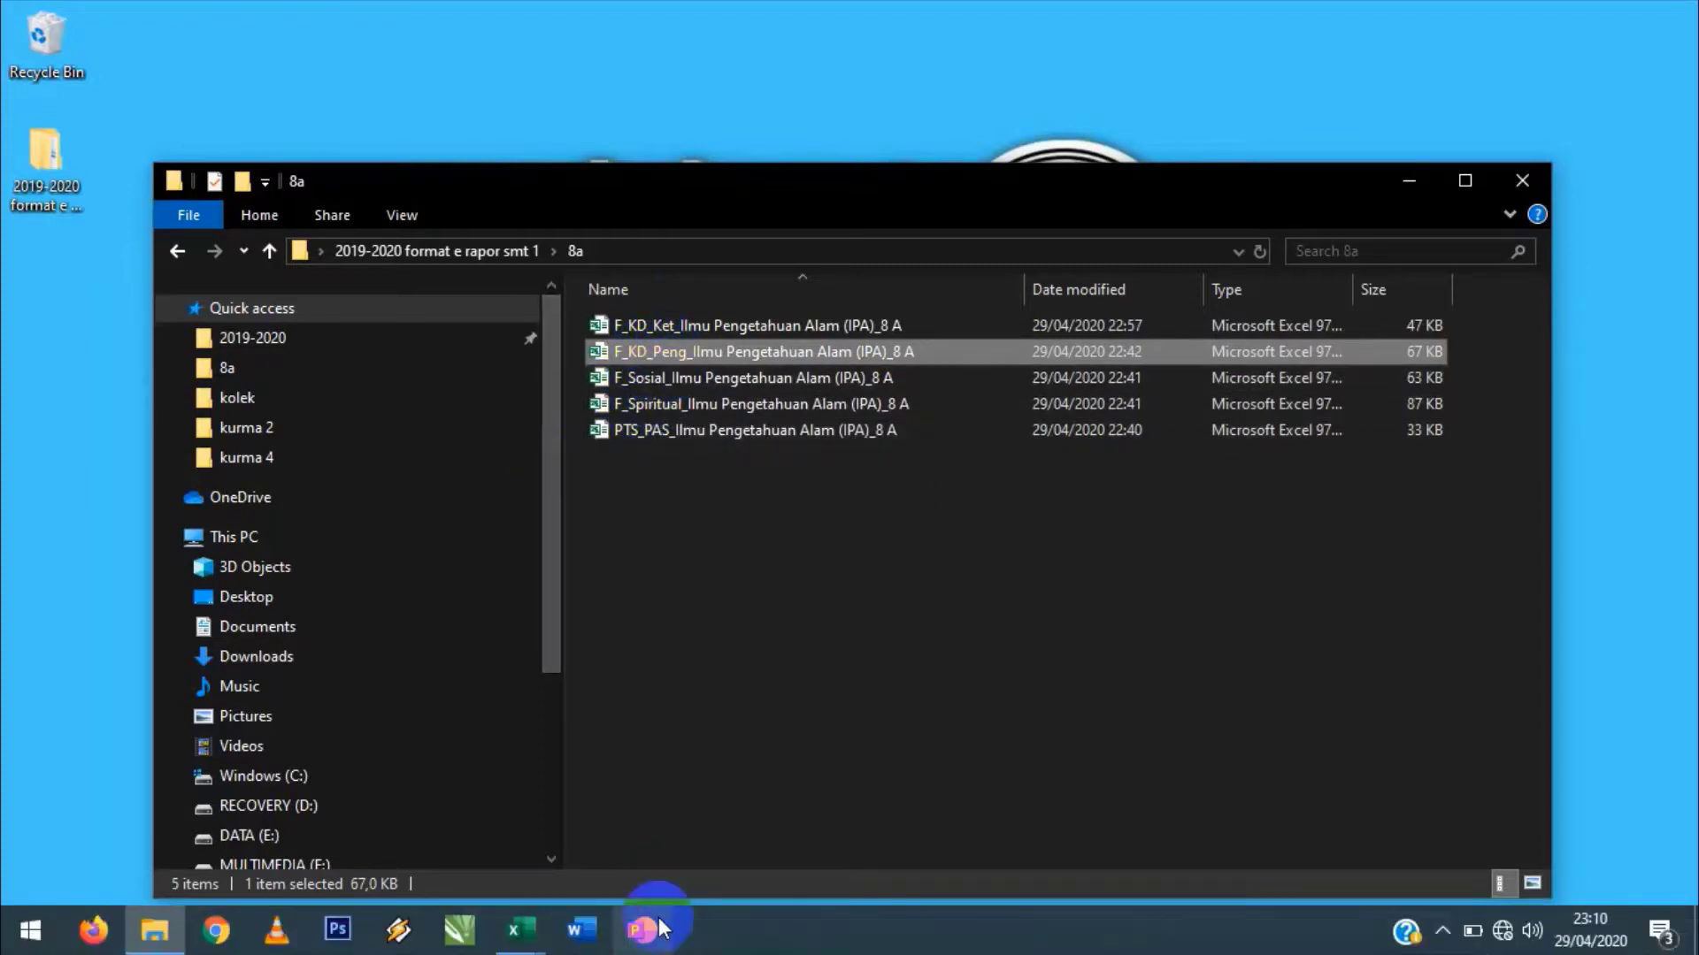
{"action": "left_click", "coordinate": [497, 933]}
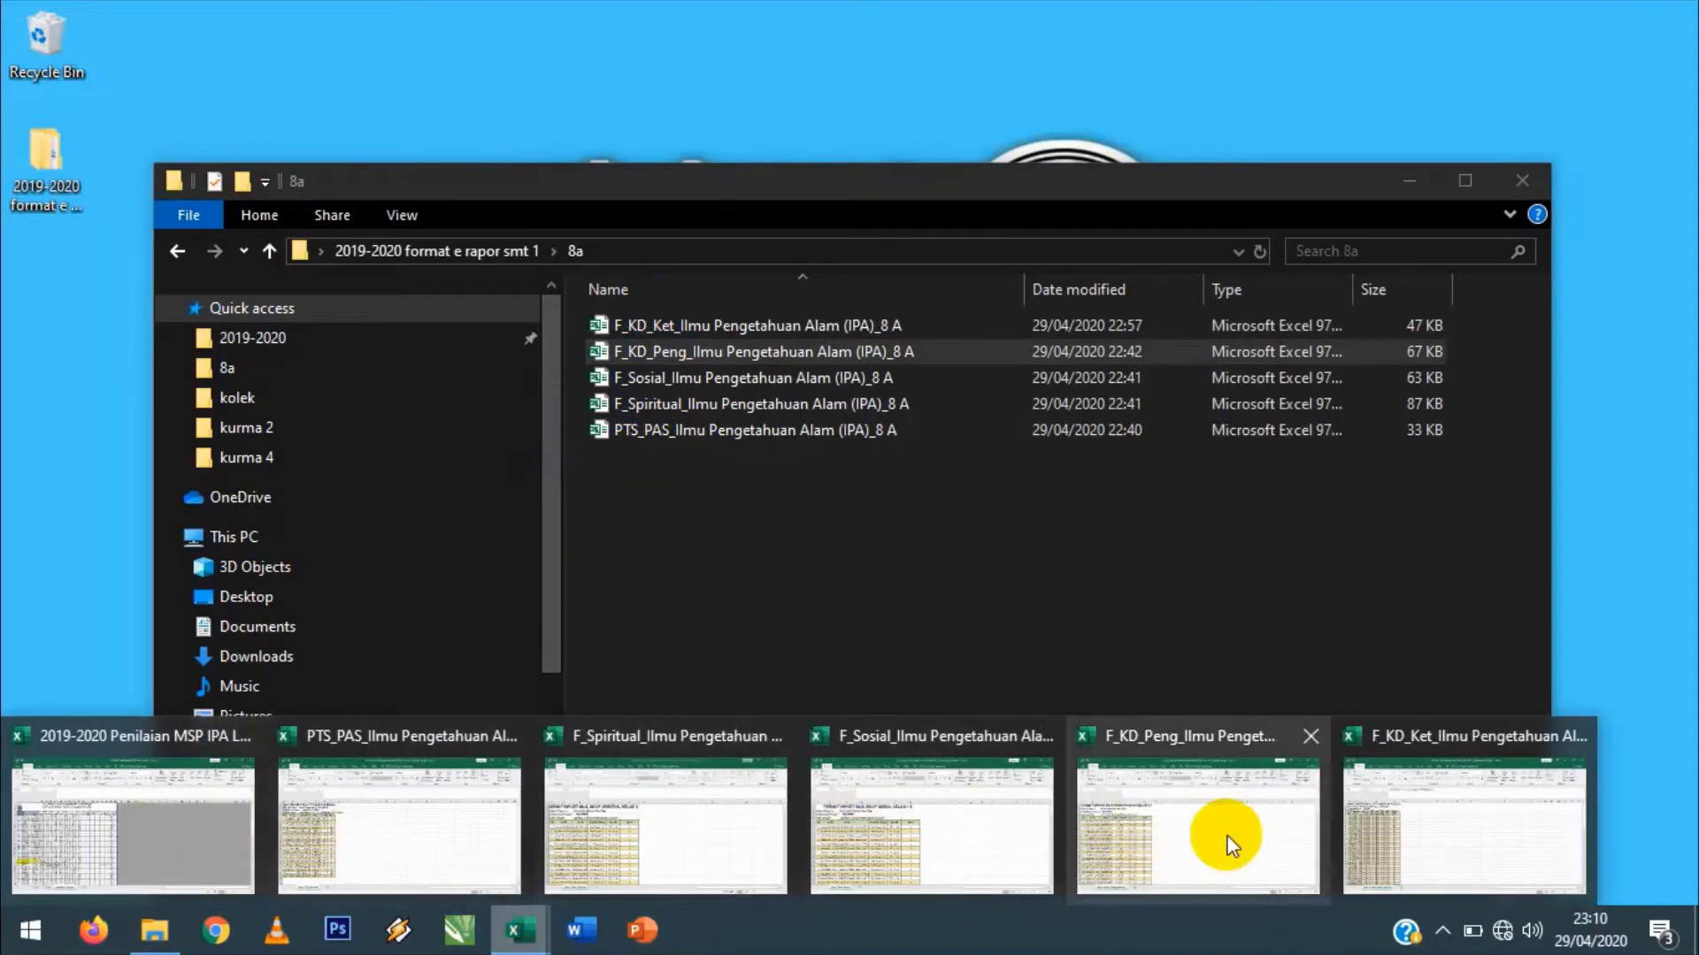
{"action": "mouse_move", "coordinate": [389, 816]}
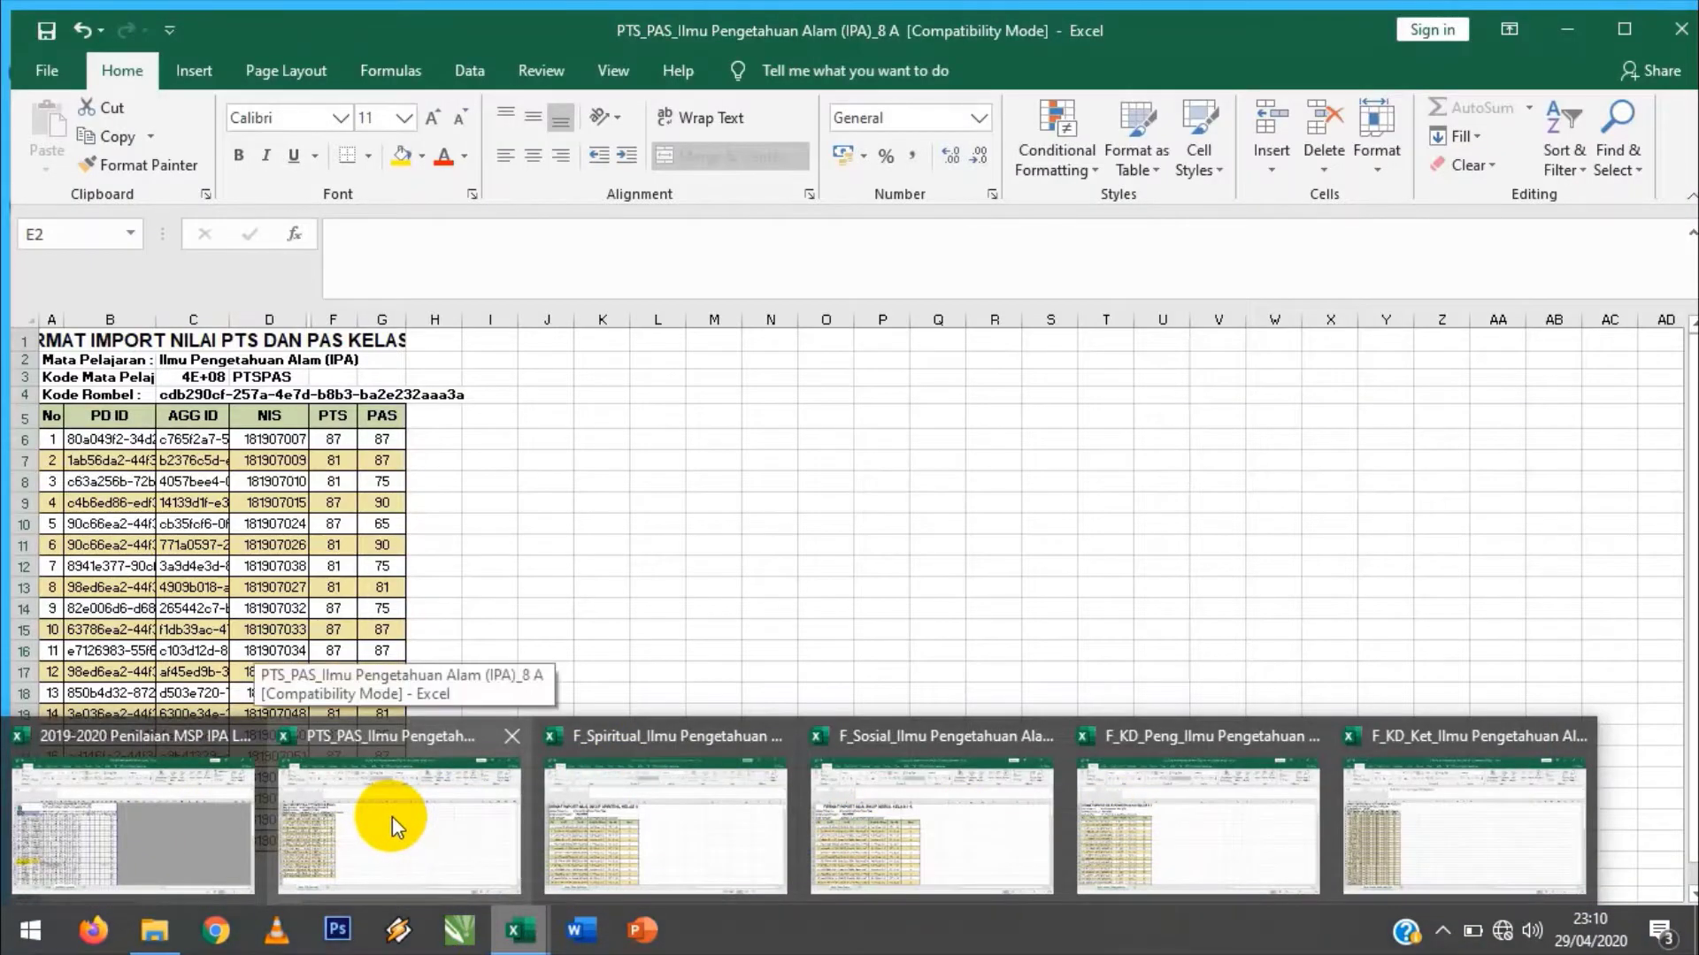
{"action": "mouse_move", "coordinate": [924, 827]}
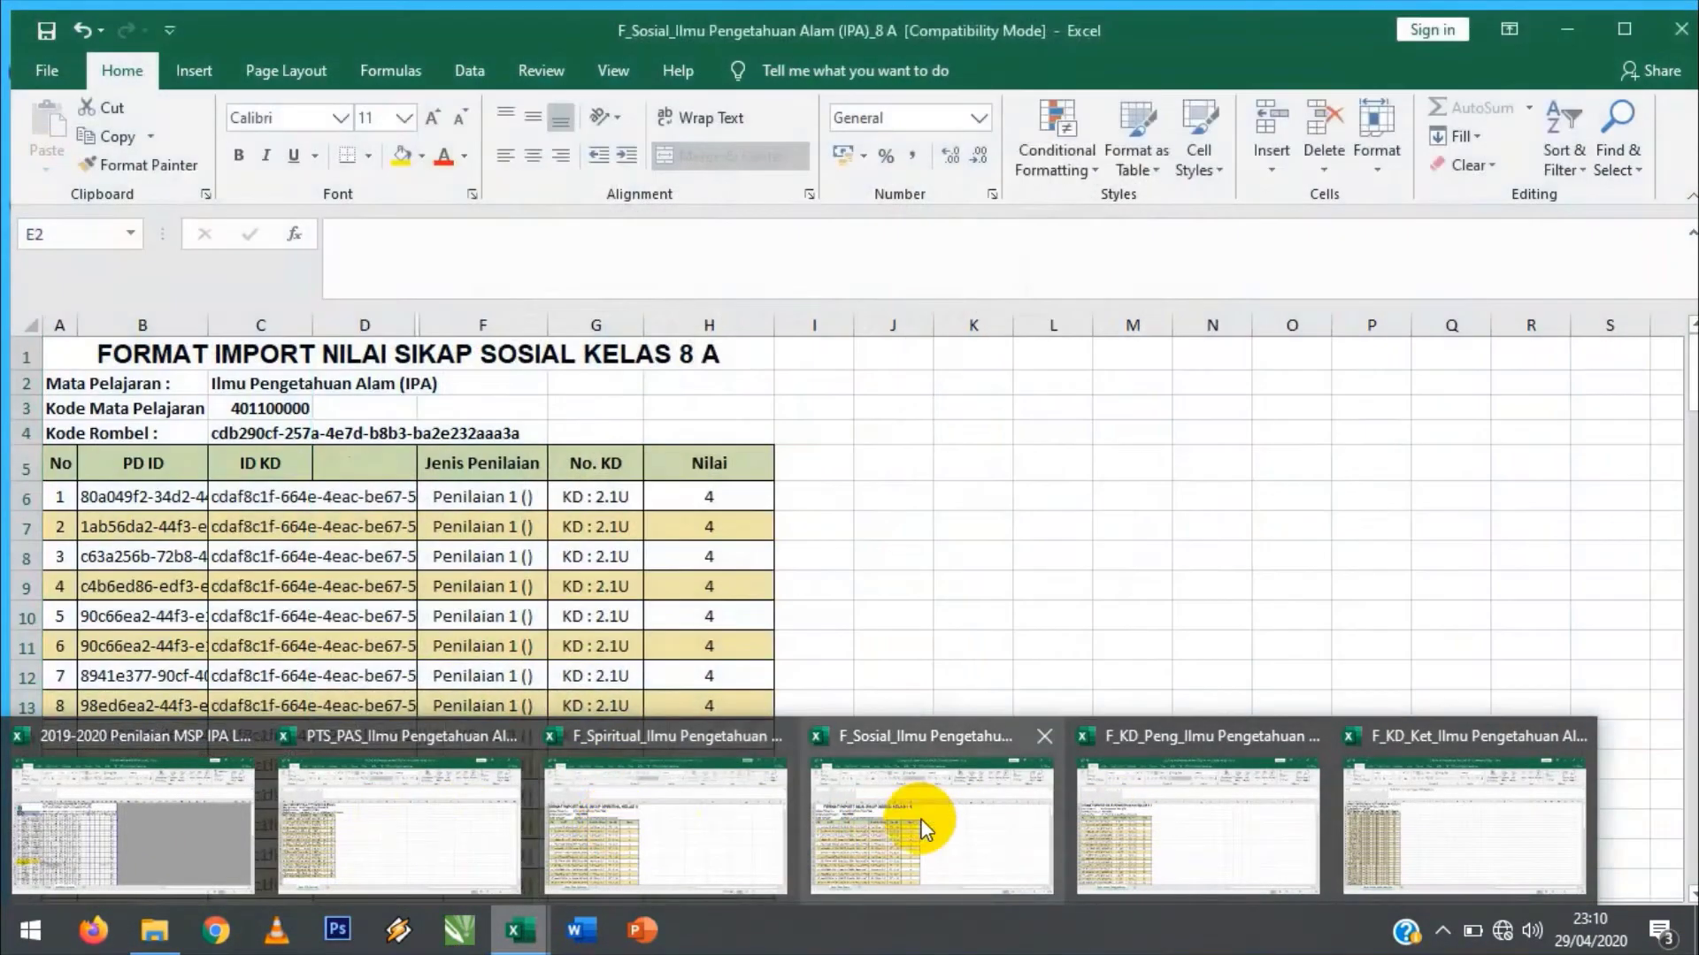
{"action": "mouse_move", "coordinate": [1155, 821]}
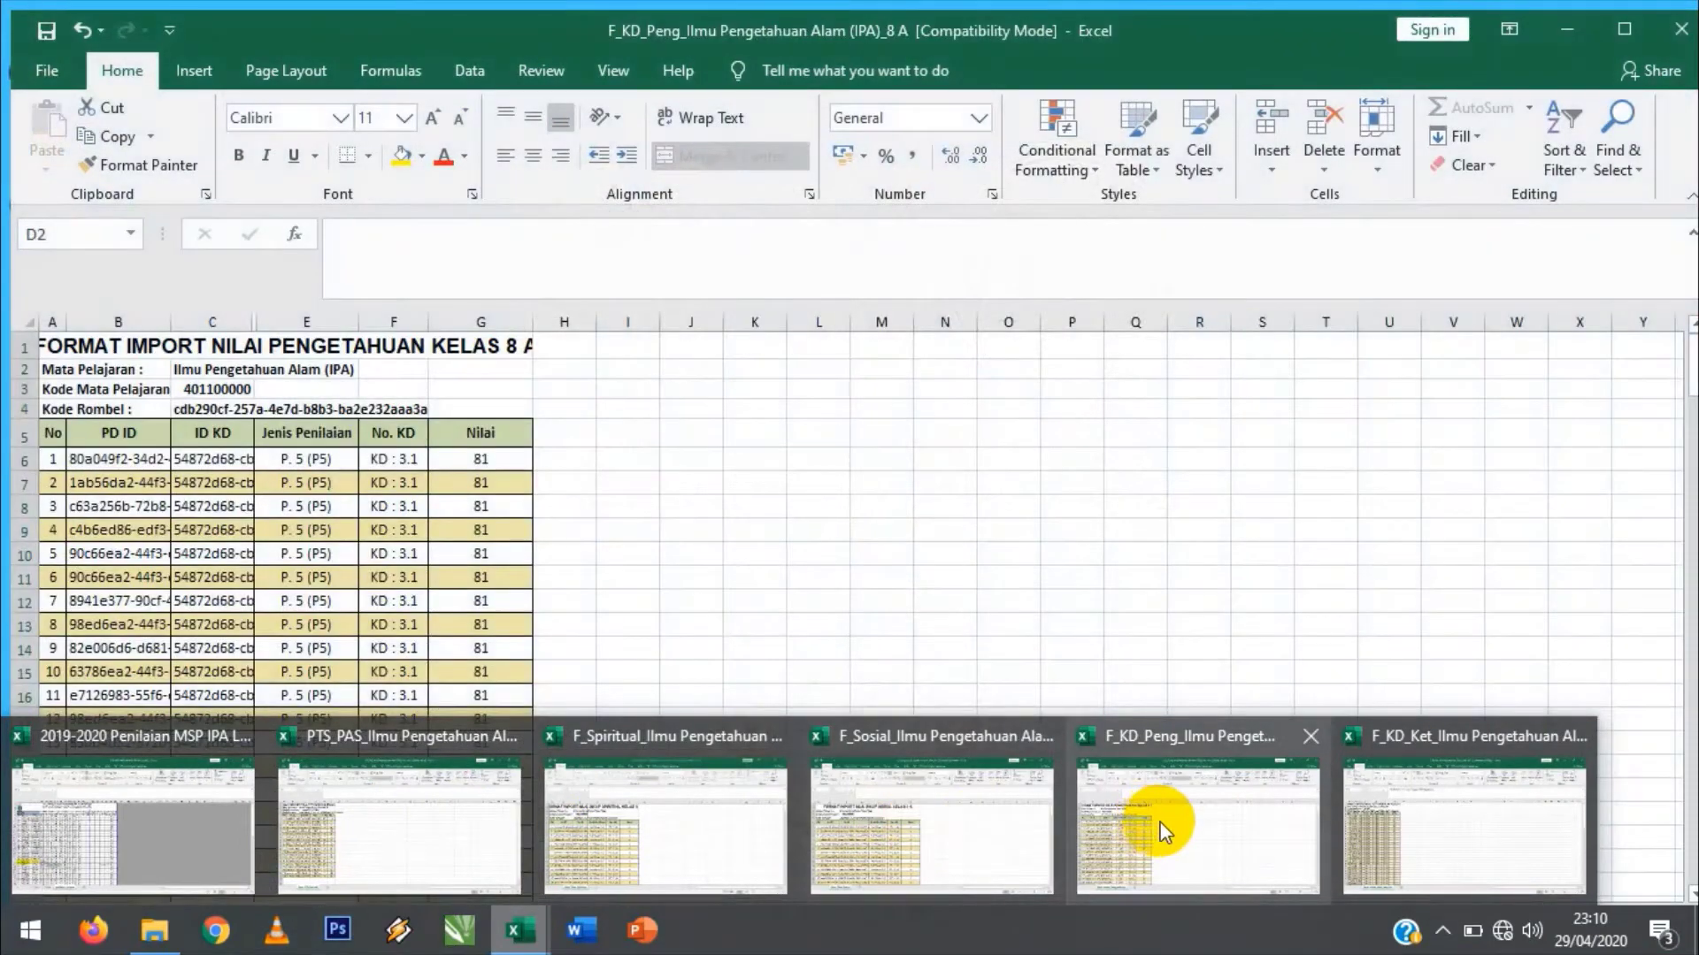
{"action": "mouse_move", "coordinate": [1398, 817]}
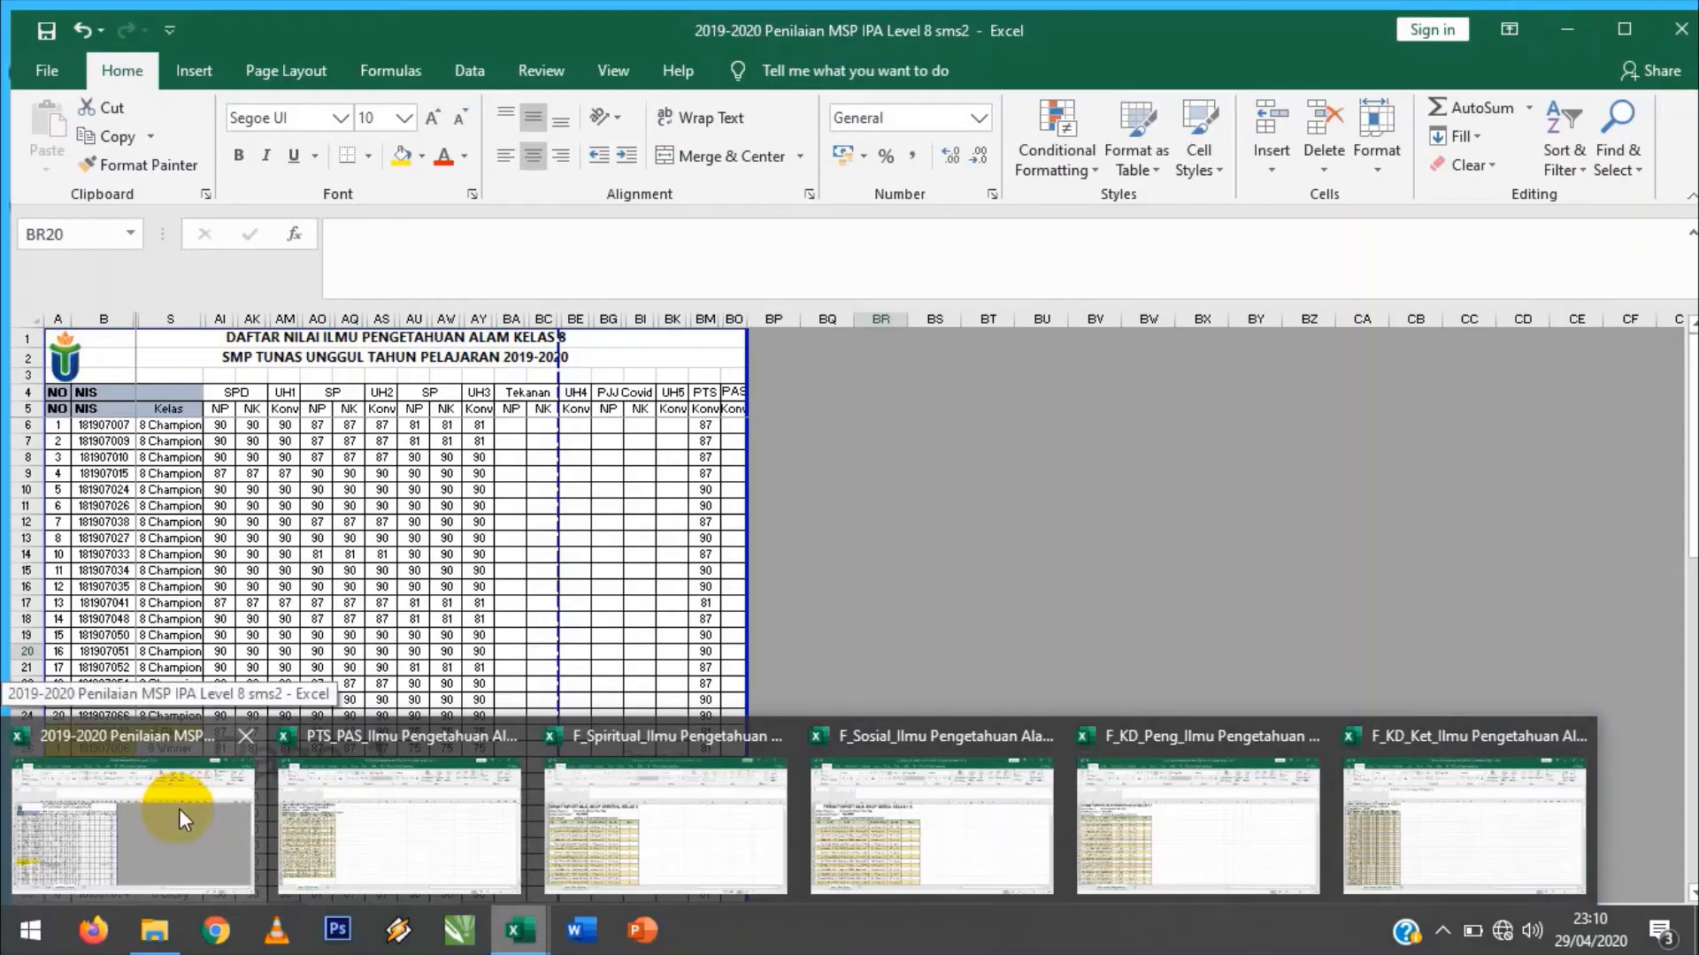
{"action": "left_click", "coordinate": [179, 809]}
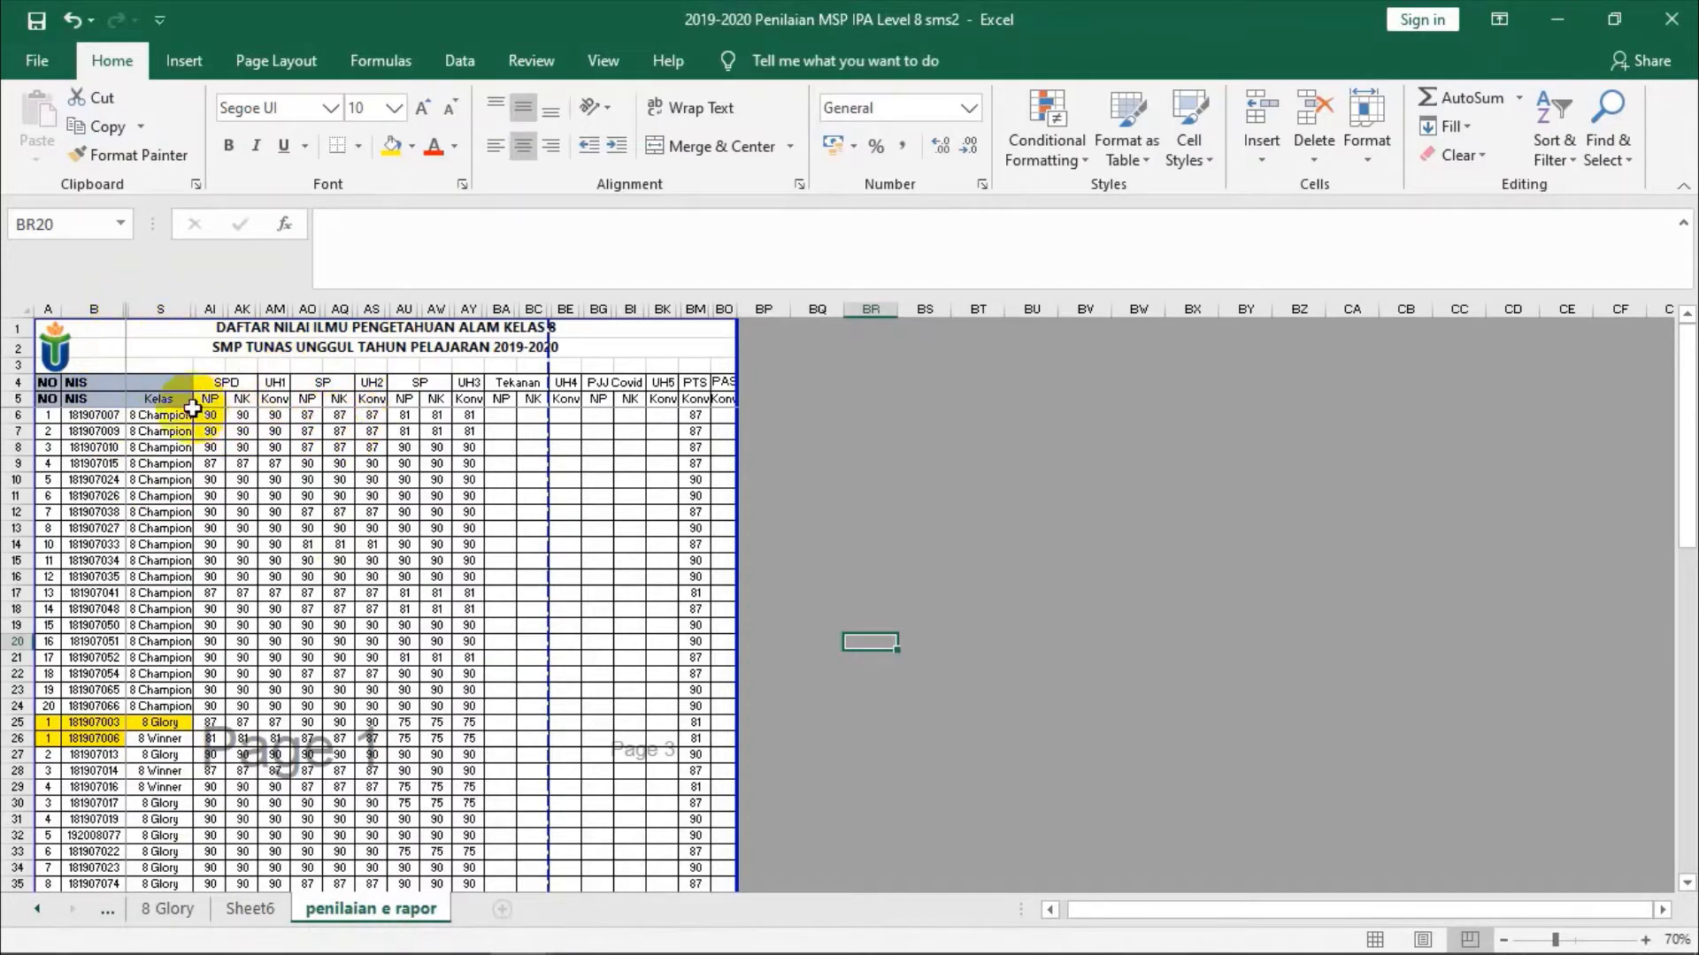
- Examine the NP, NK and Konv score columns under SPD, UH1, SP and UH2 on the "penilaian e rapor" sheet
{"action": "left_click", "coordinate": [230, 382]}
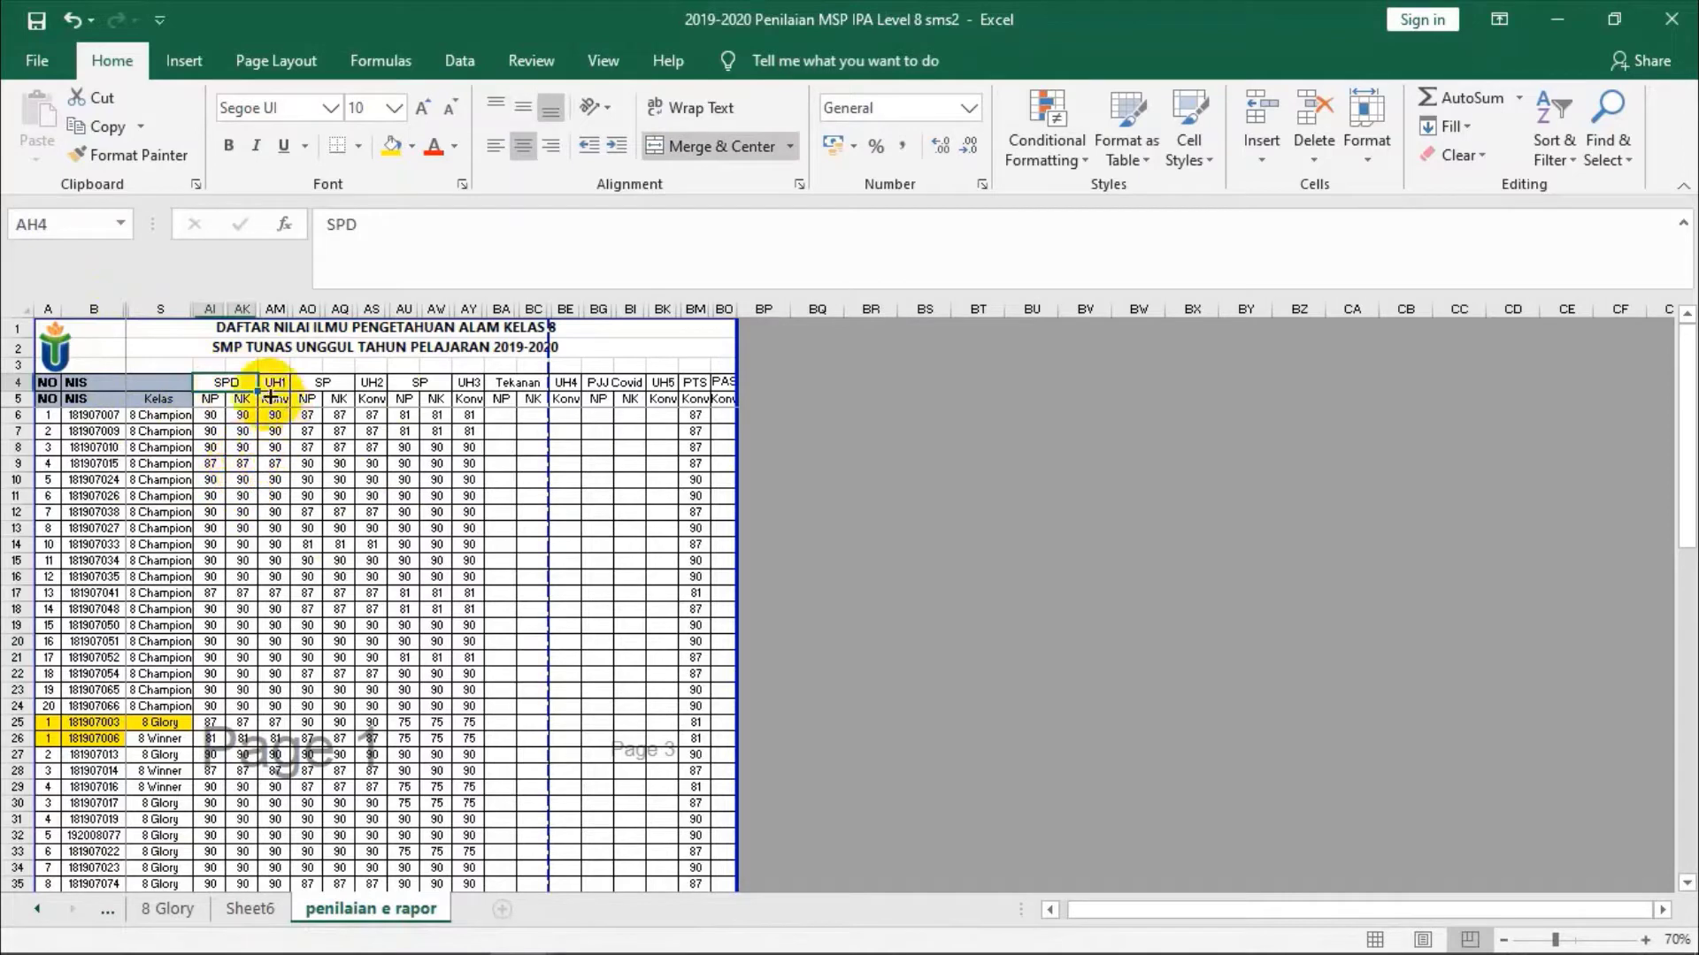
{"action": "left_click", "coordinate": [213, 417]}
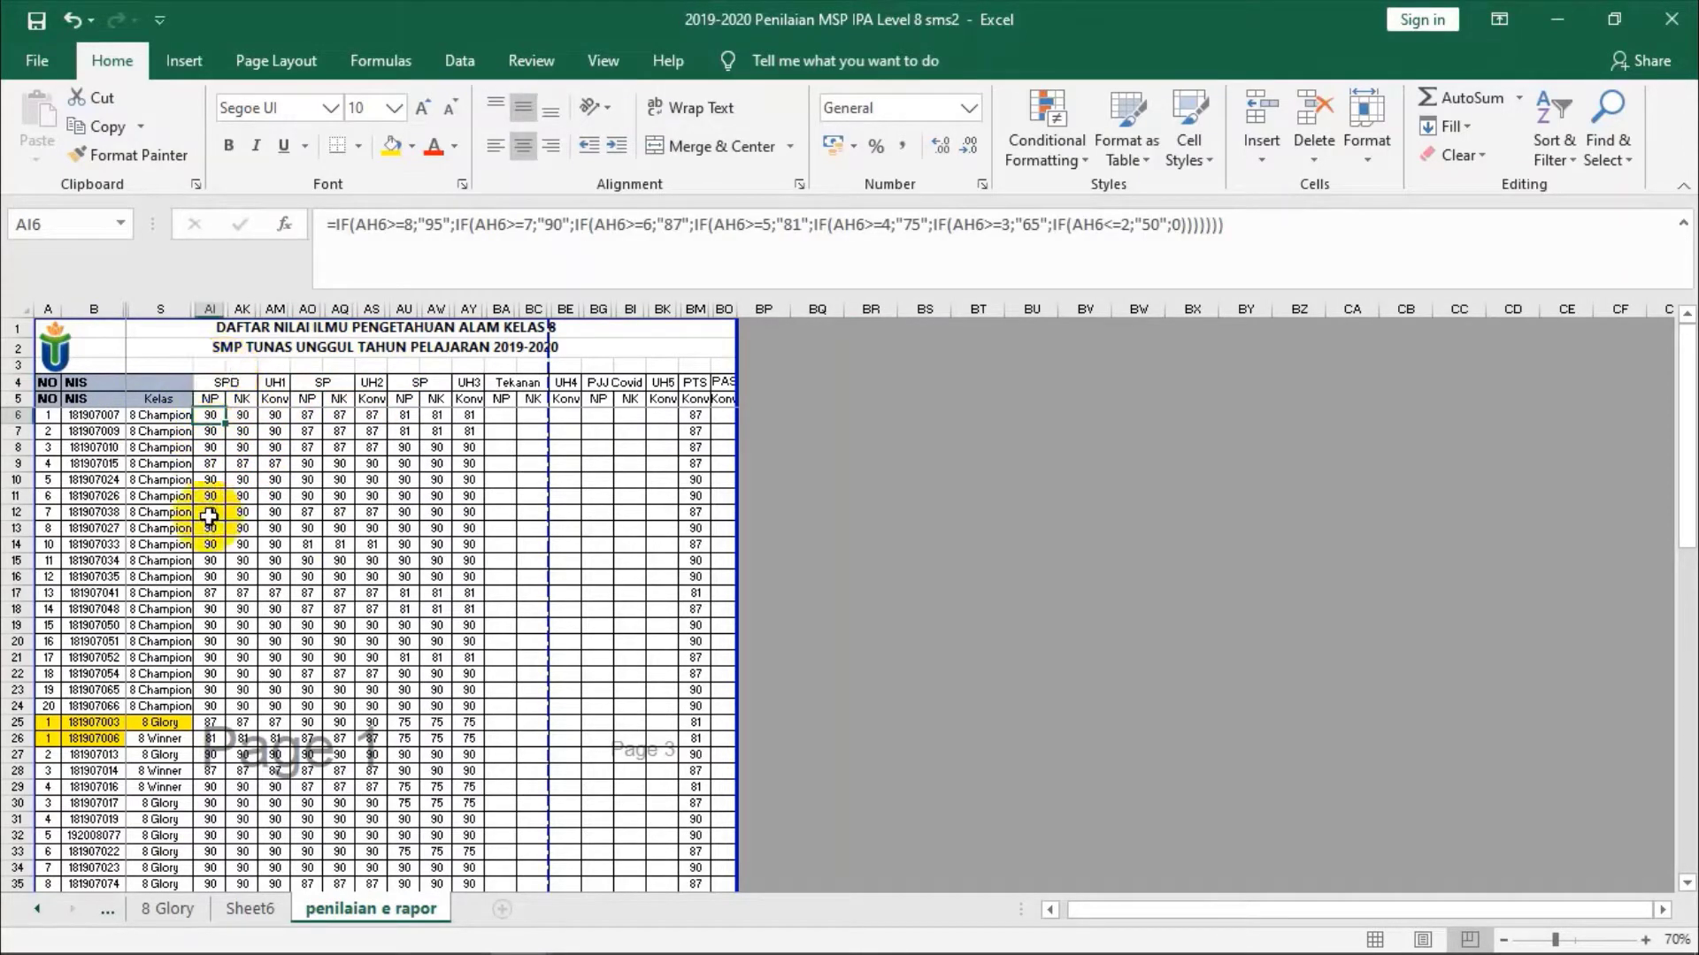
{"action": "left_click", "coordinate": [210, 399]}
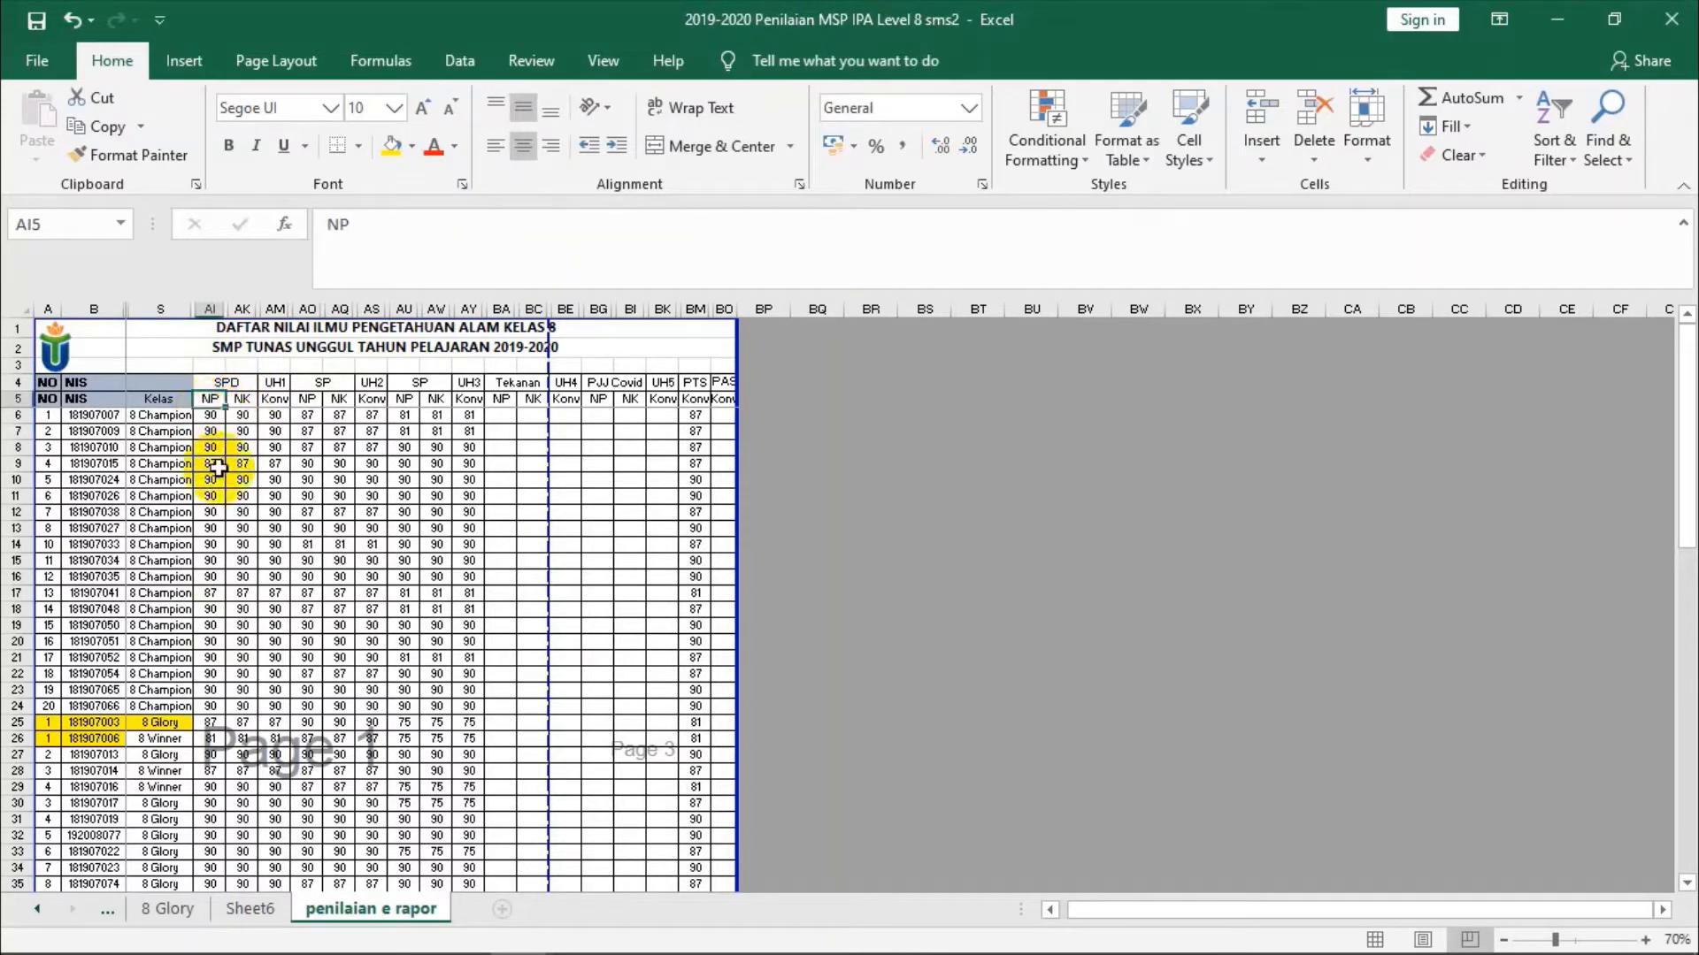
{"action": "left_click", "coordinate": [244, 401]}
{"action": "left_click", "coordinate": [276, 386]}
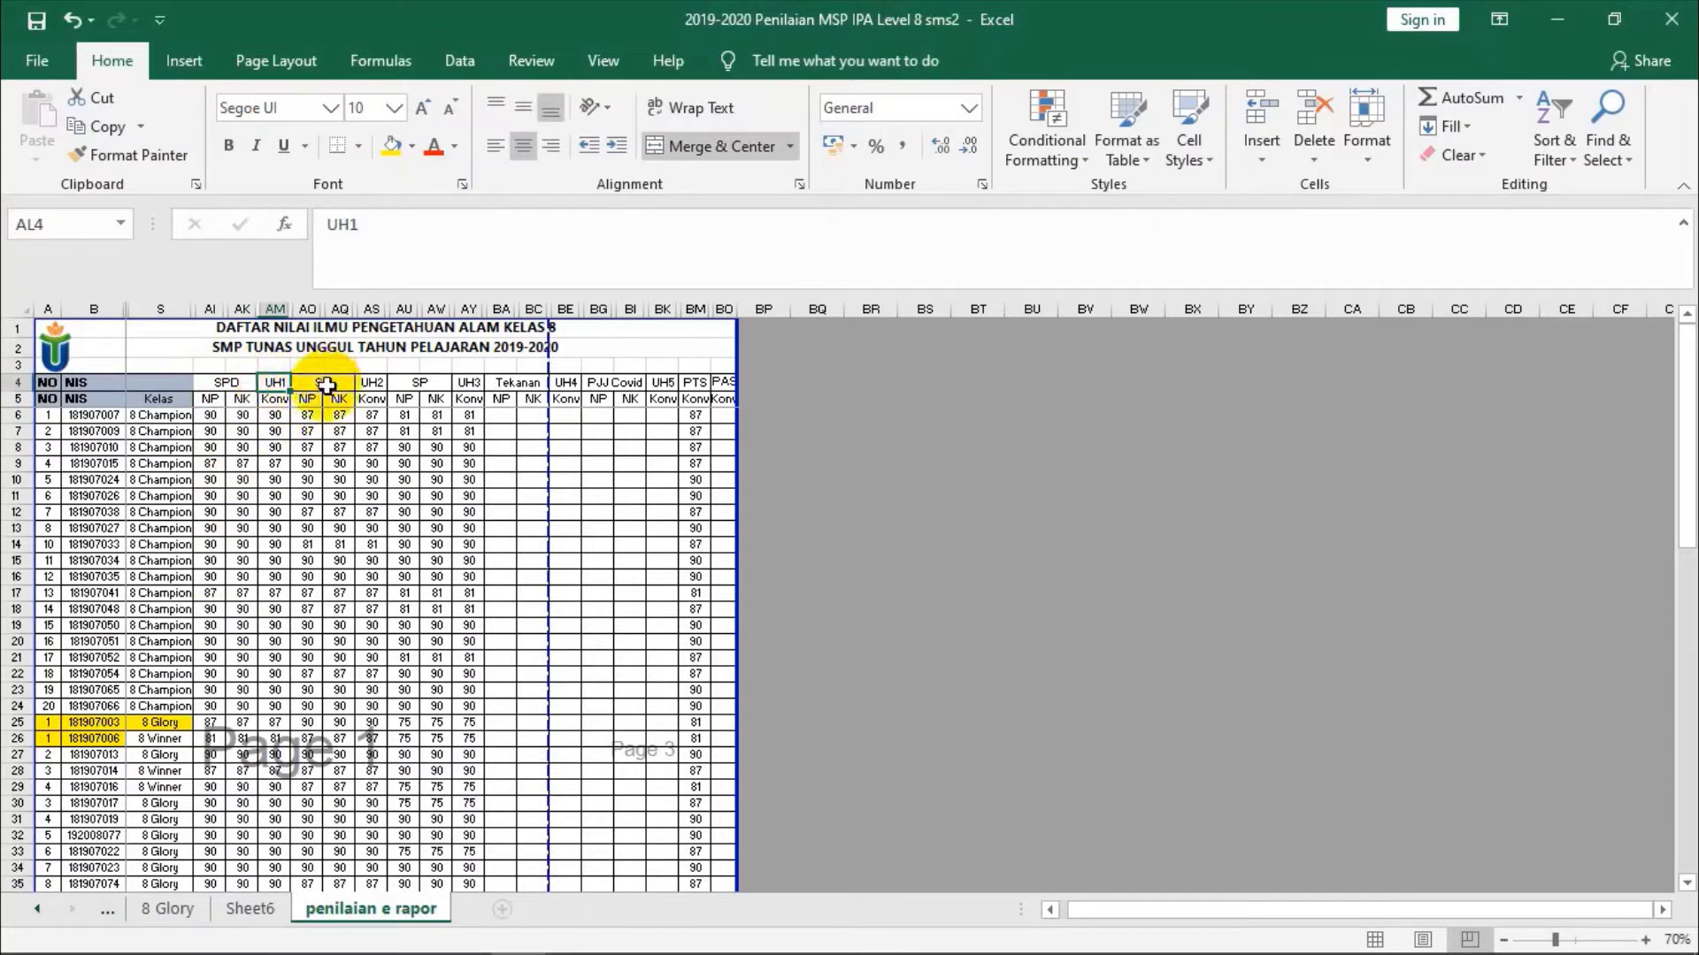
{"action": "left_click", "coordinate": [277, 396]}
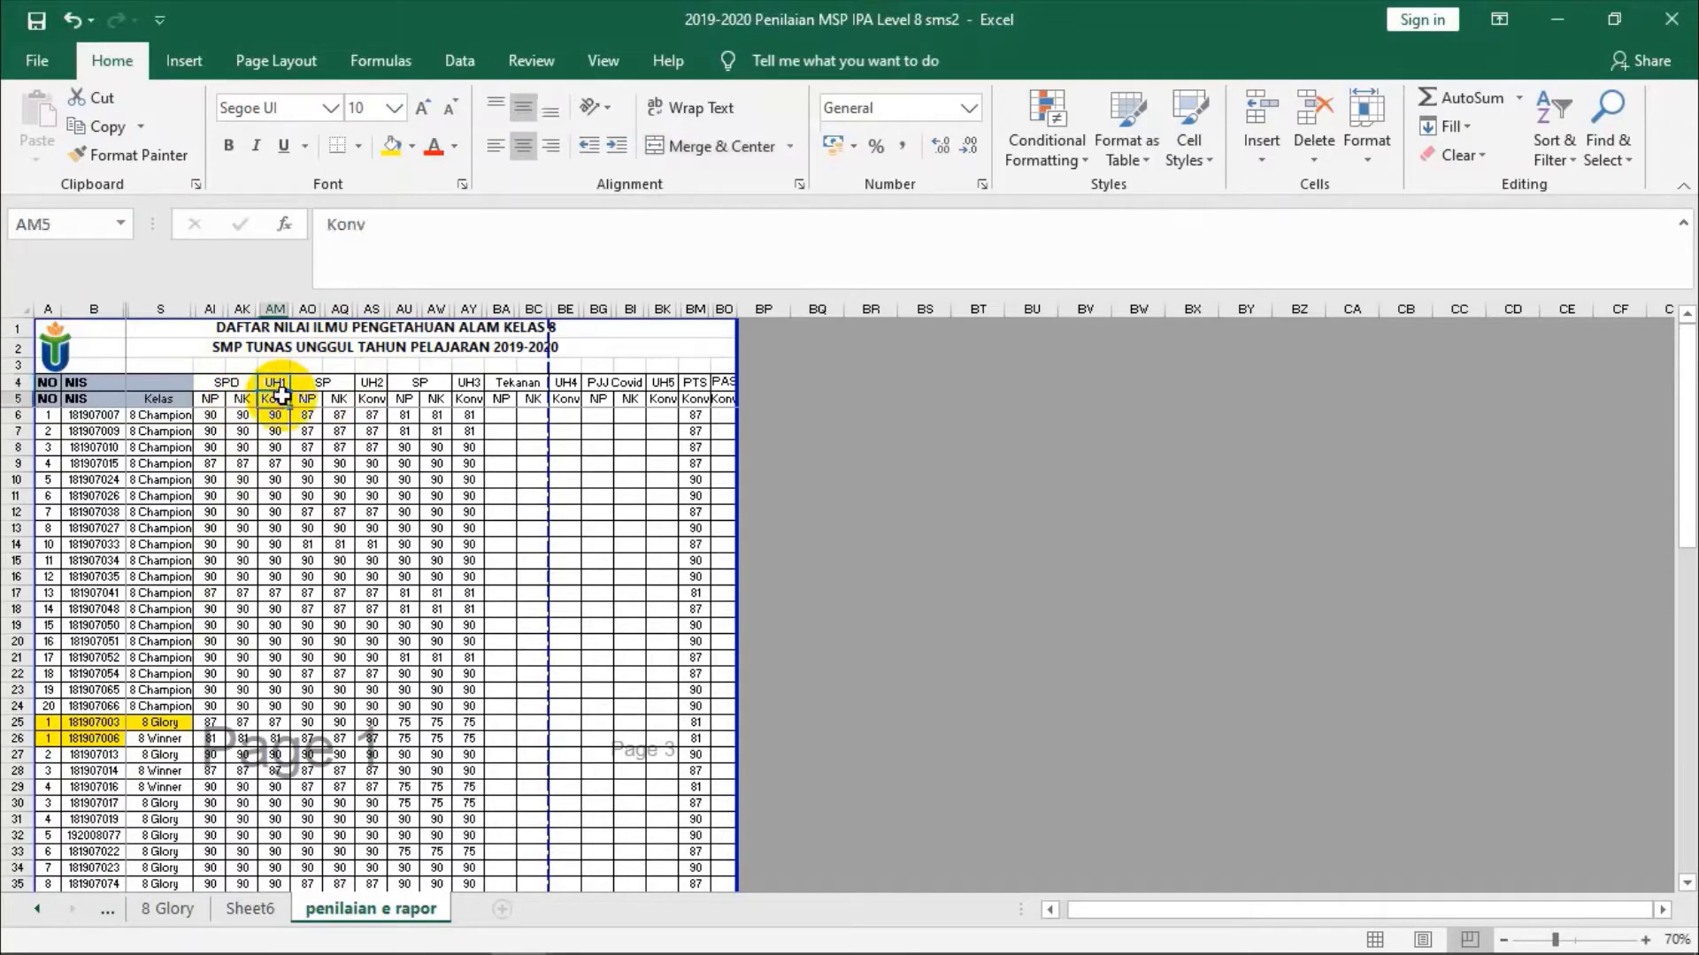
{"action": "left_click", "coordinate": [212, 404]}
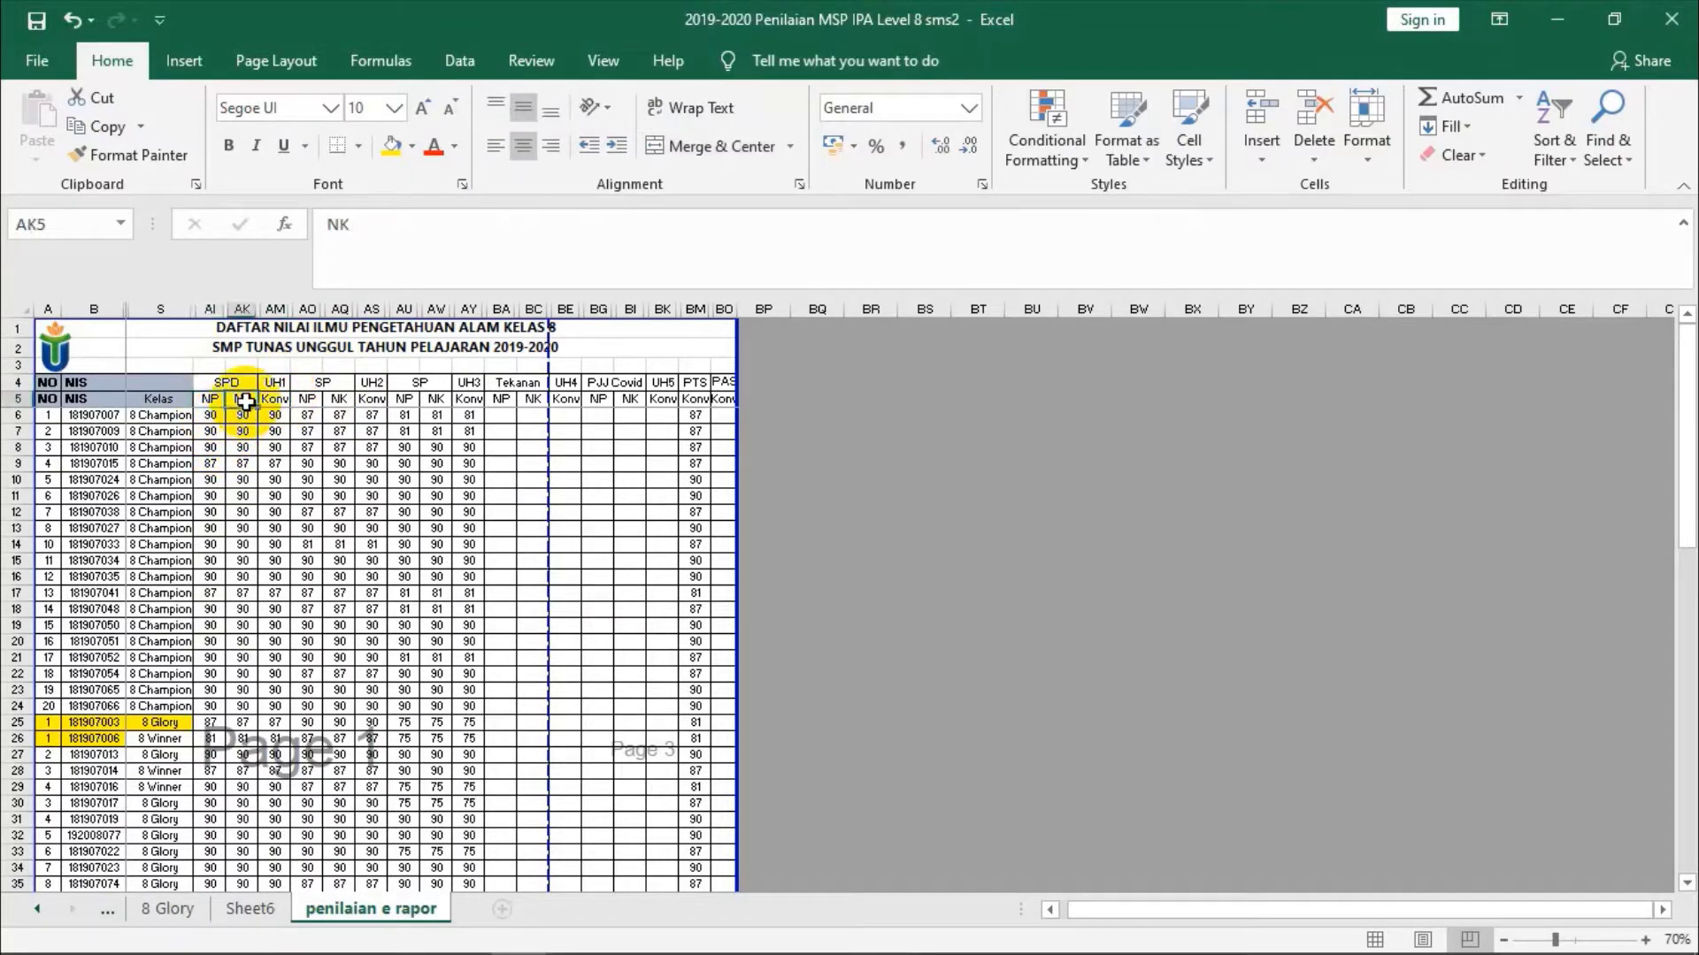
{"action": "left_click", "coordinate": [311, 397]}
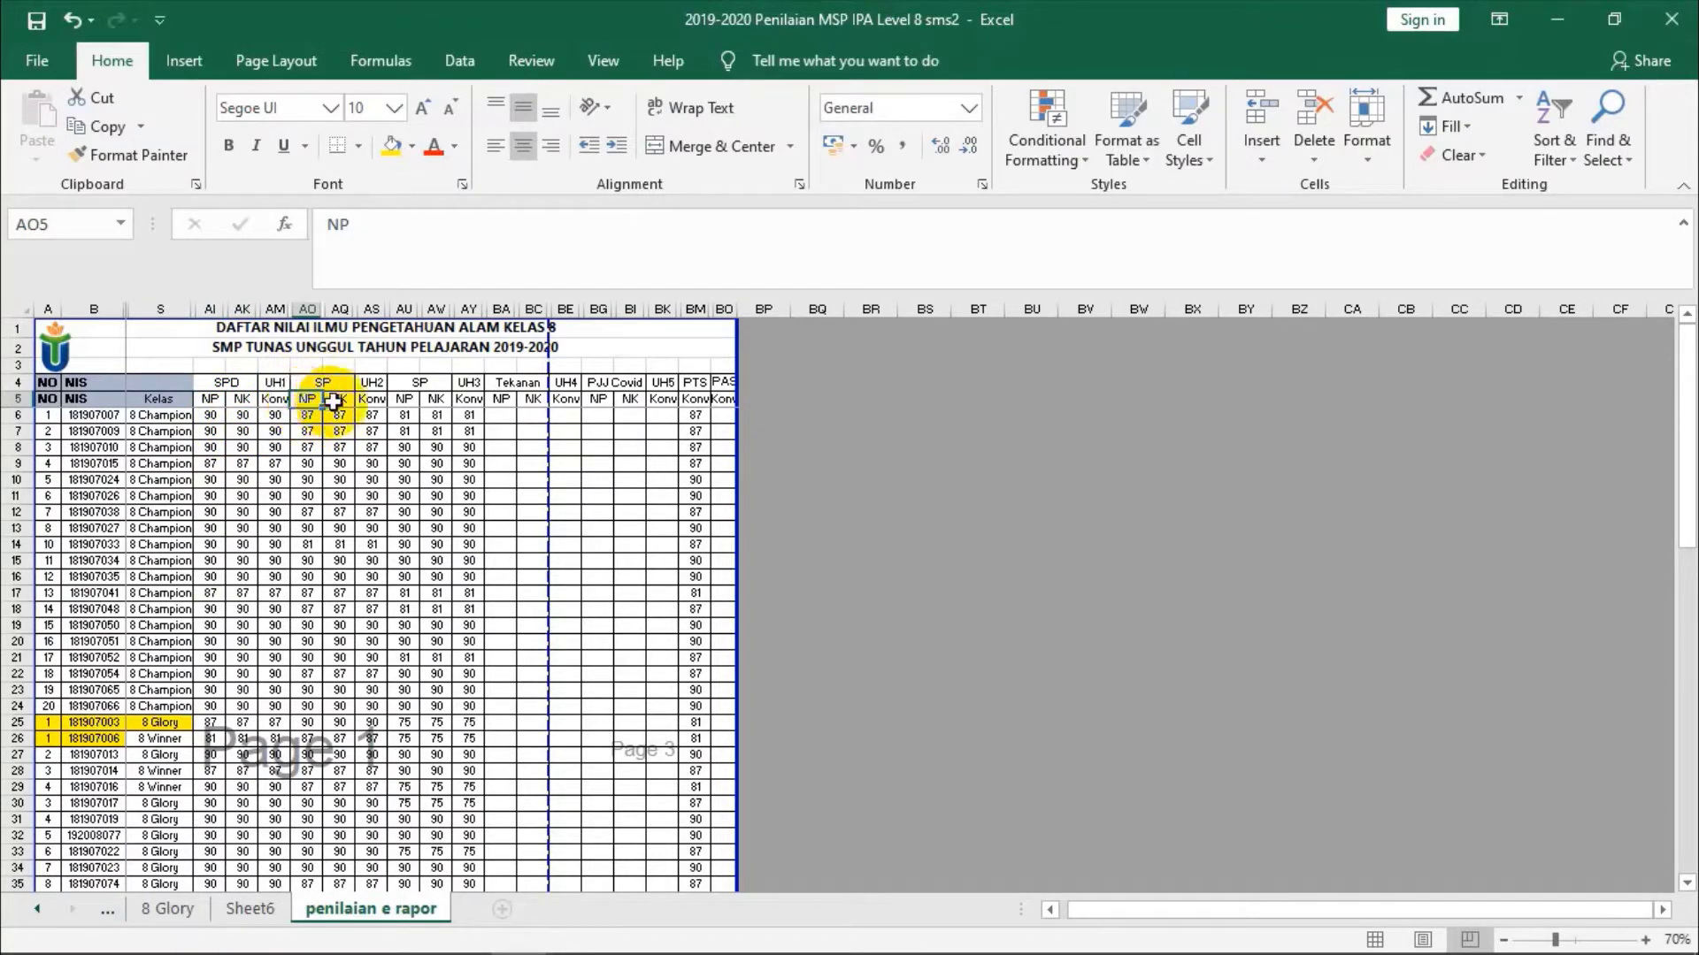
{"action": "left_click", "coordinate": [371, 382]}
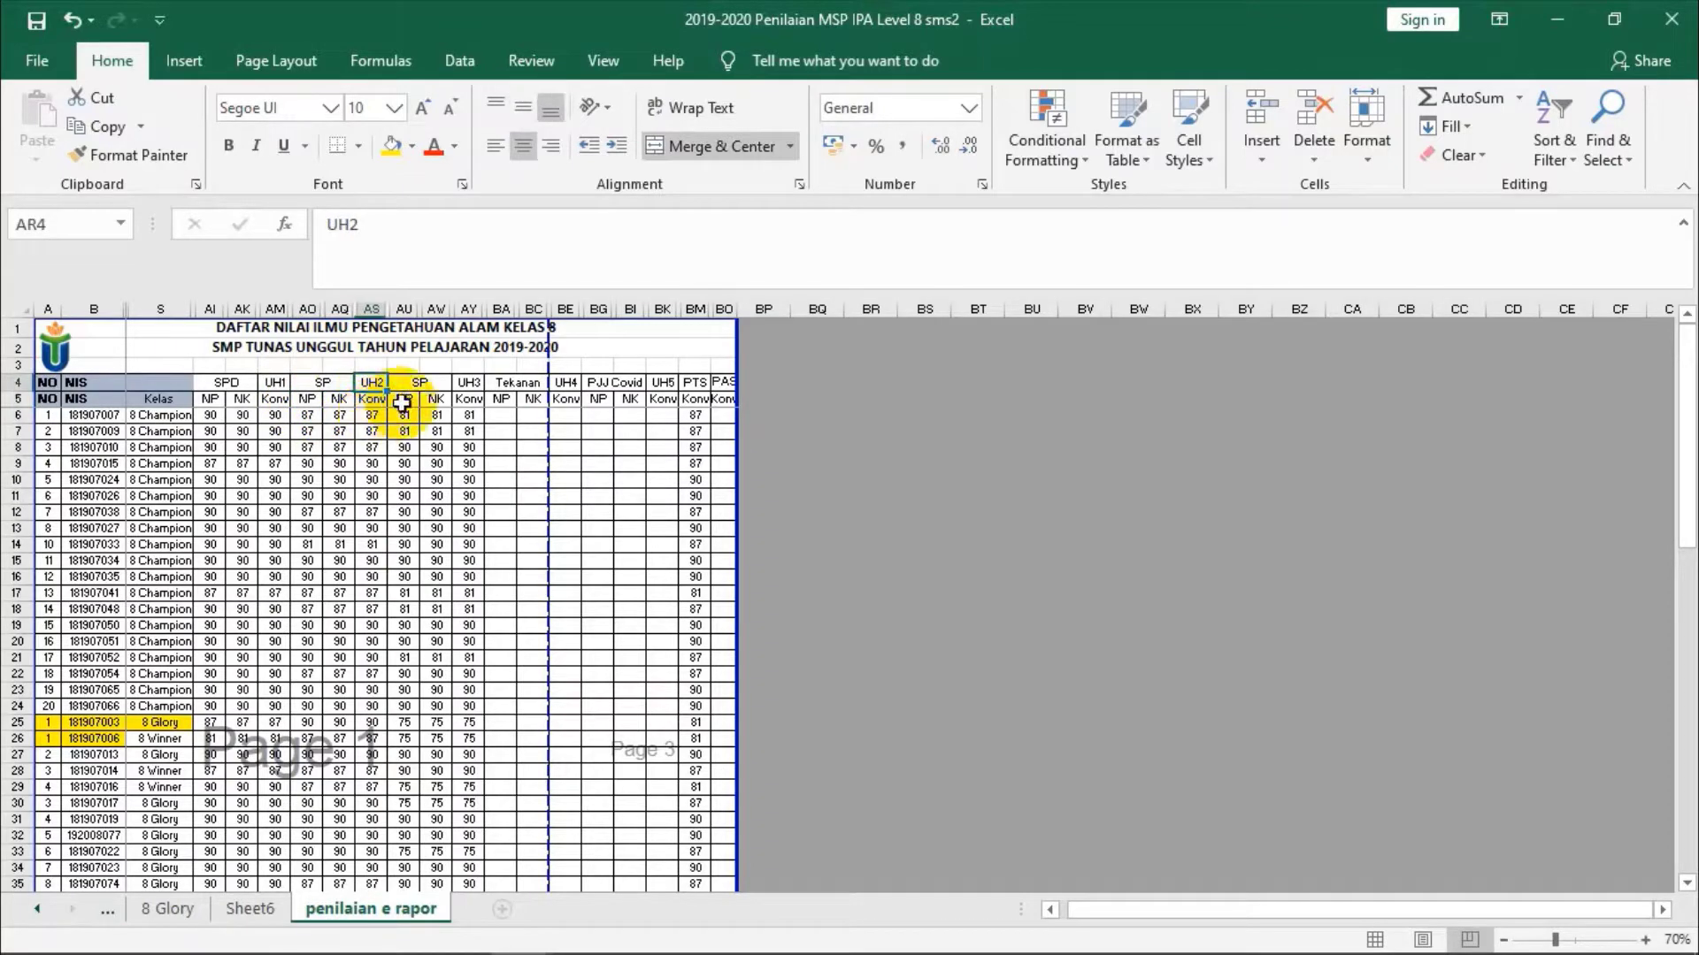
- Rename the second SP group header, between UH2 and UH3, as SE
{"action": "left_click", "coordinate": [404, 399]}
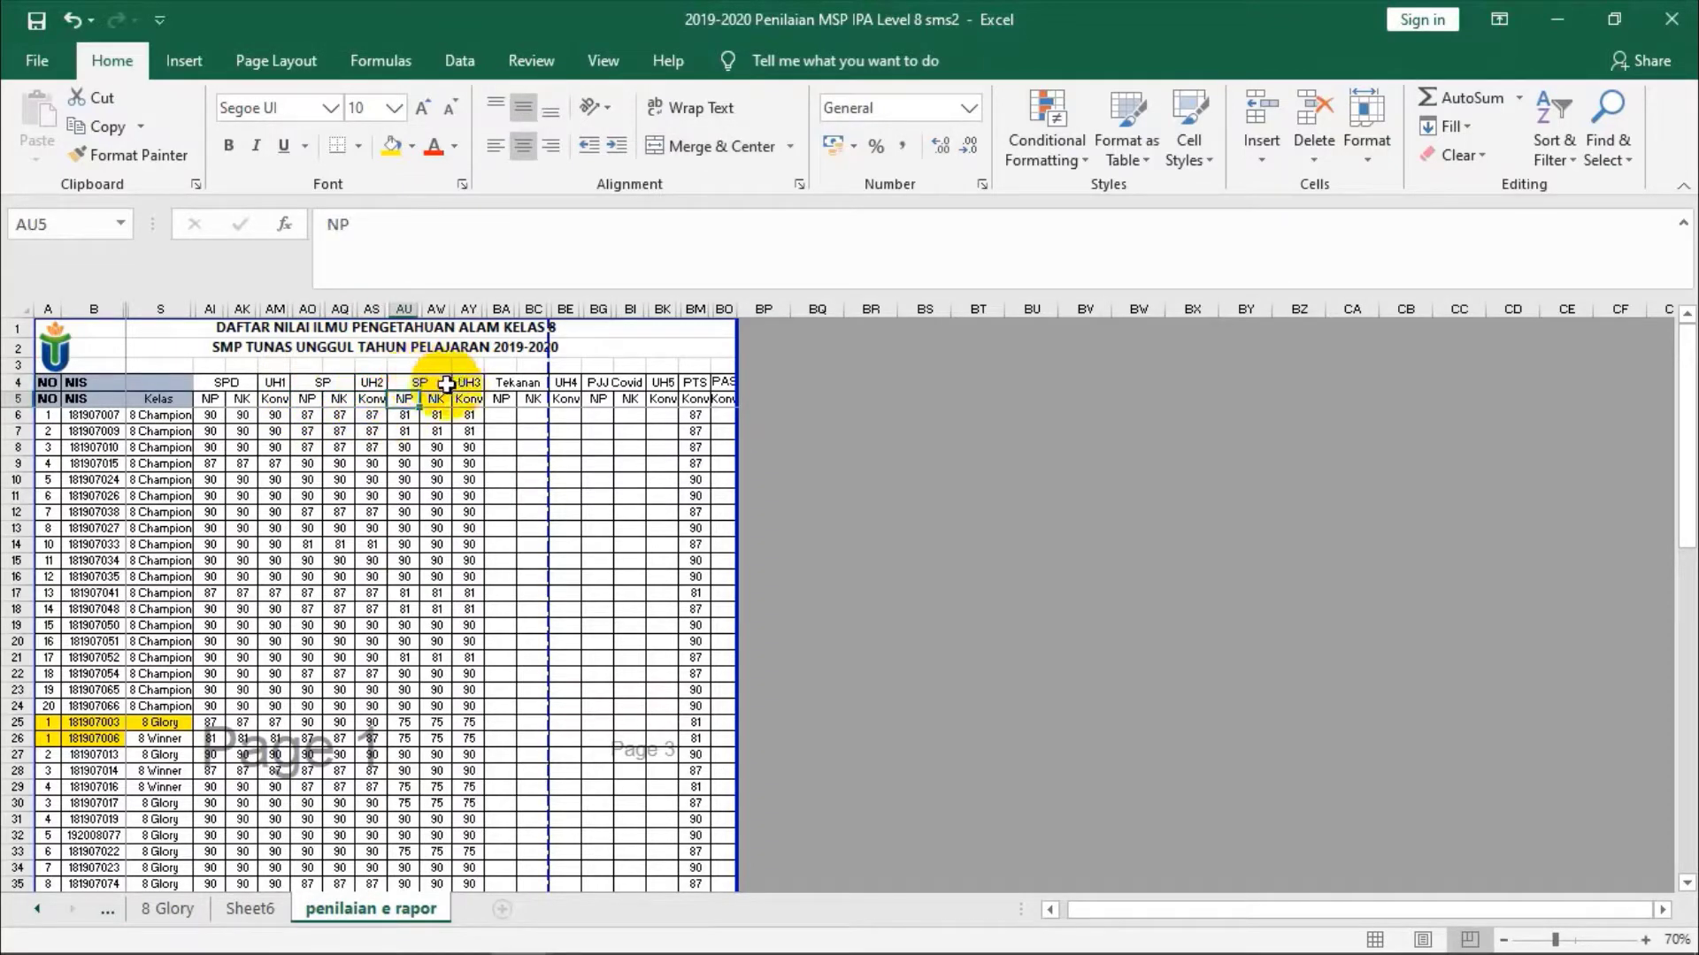
{"action": "left_click", "coordinate": [442, 384]}
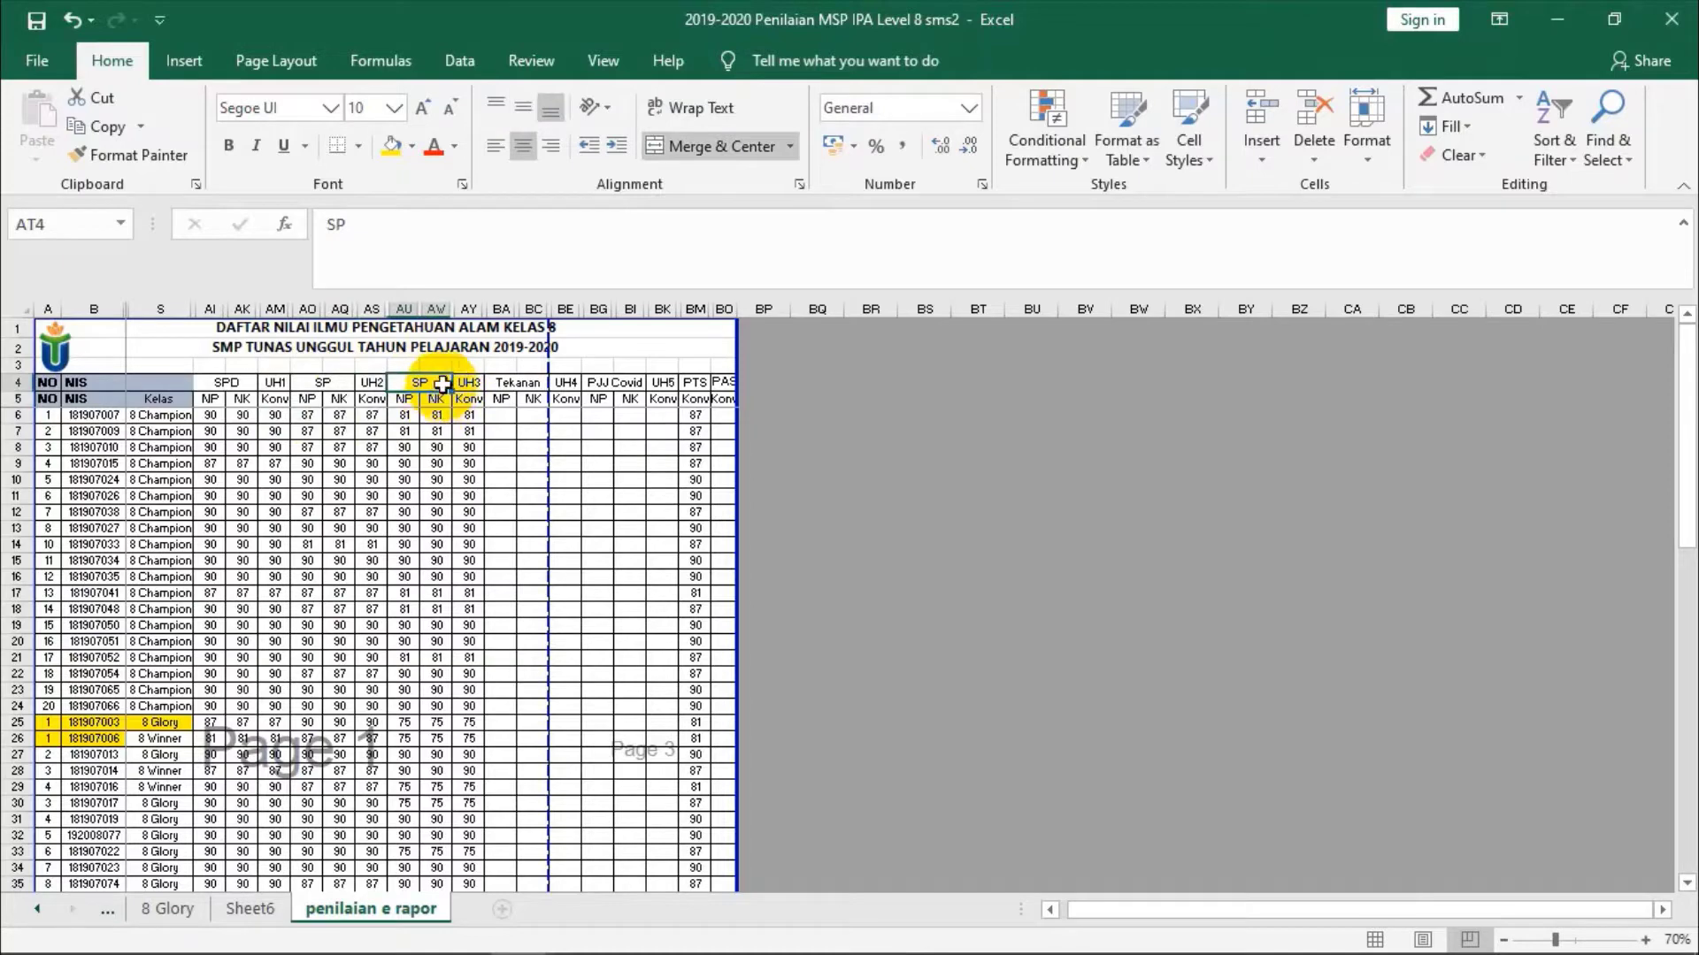
{"action": "left_click_drag", "start_coordinate": [447, 396], "coordinate": [416, 395]}
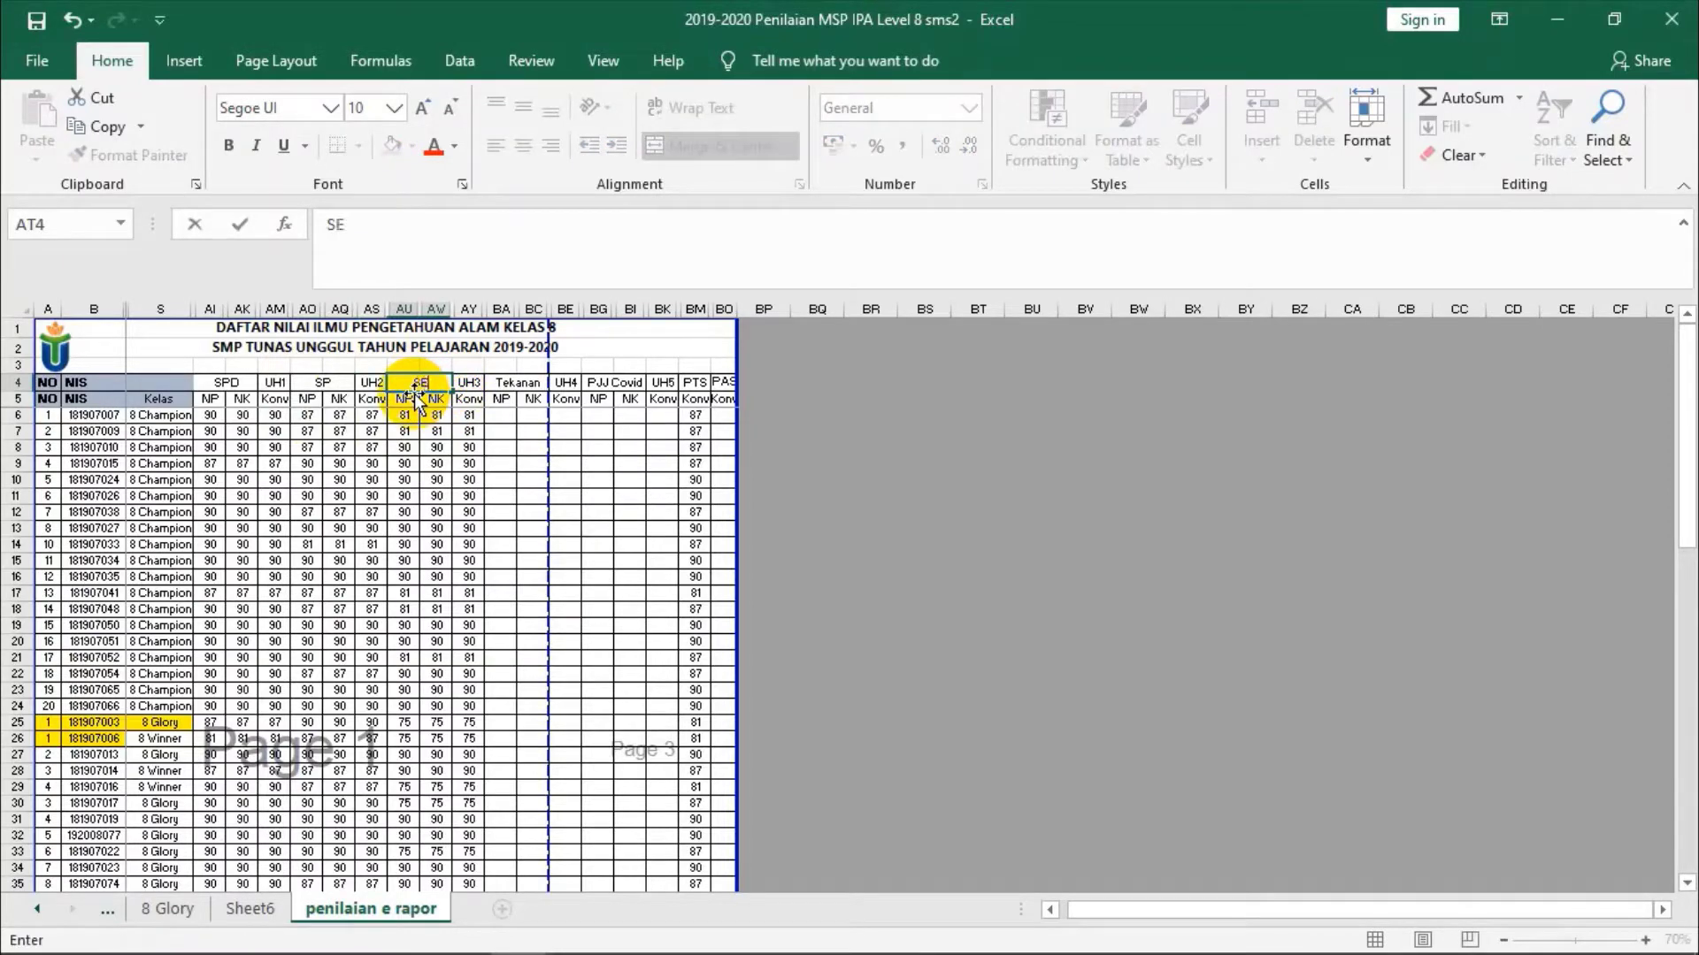
{"action": "left_click", "coordinate": [407, 410]}
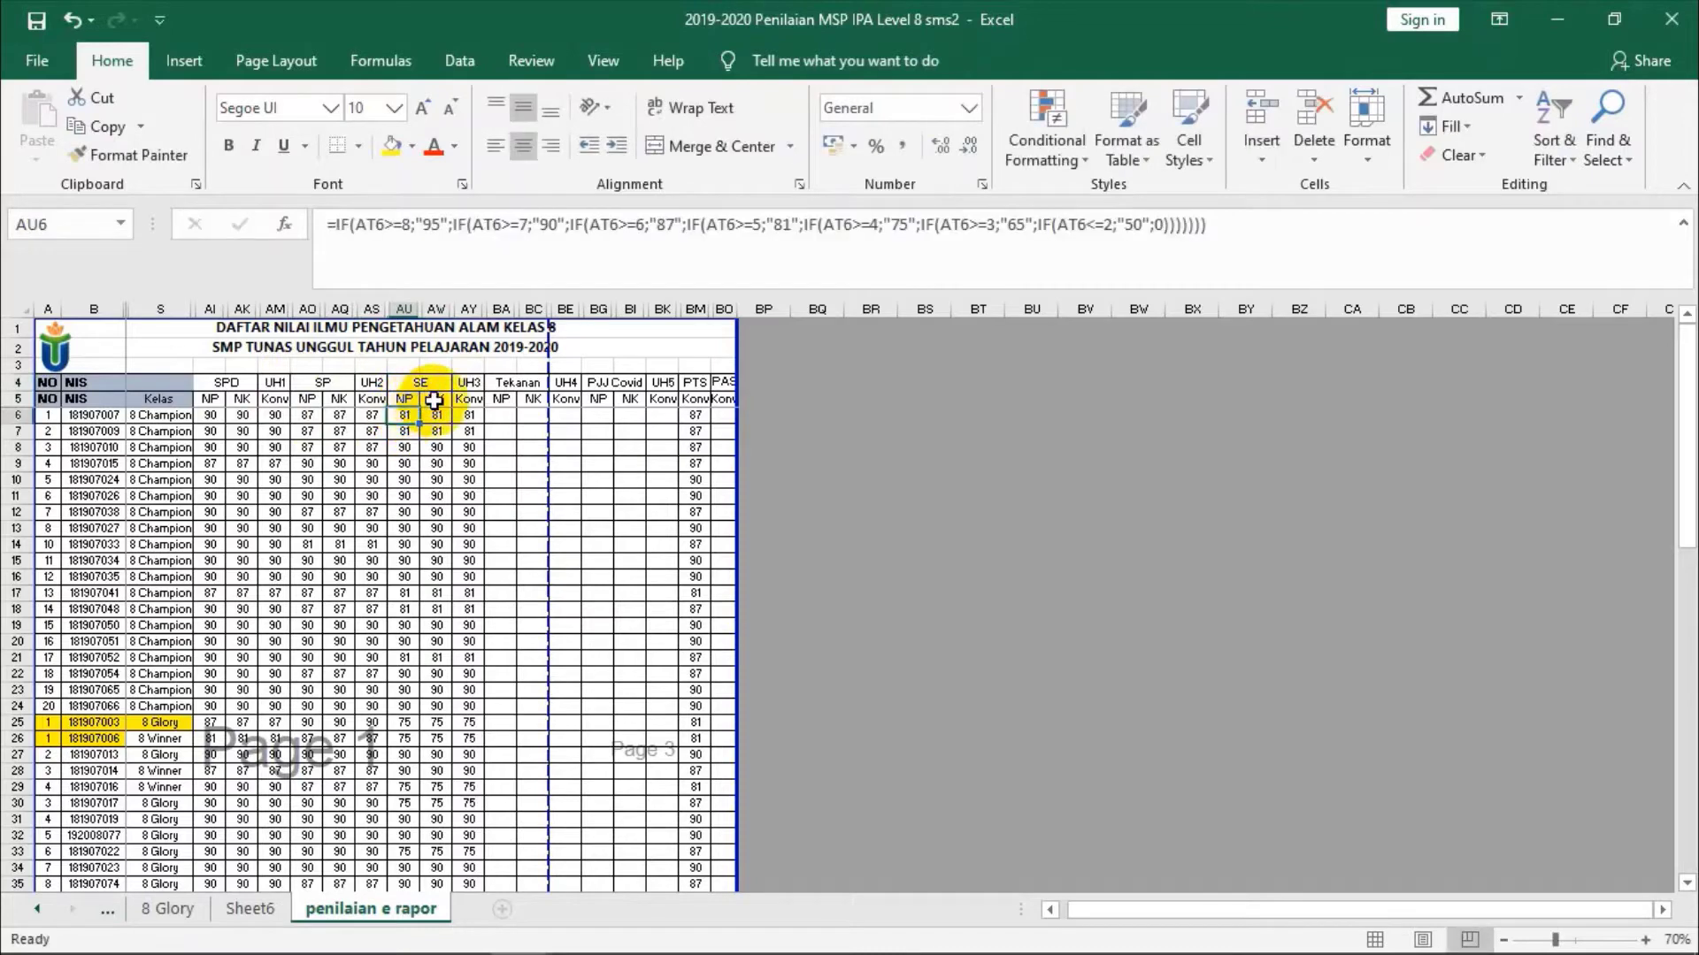
- Examine the remaining header columns of the grade table, from the NK column under SE through Tekanan and UH4 to PTS and PAS
{"action": "left_click", "coordinate": [434, 400]}
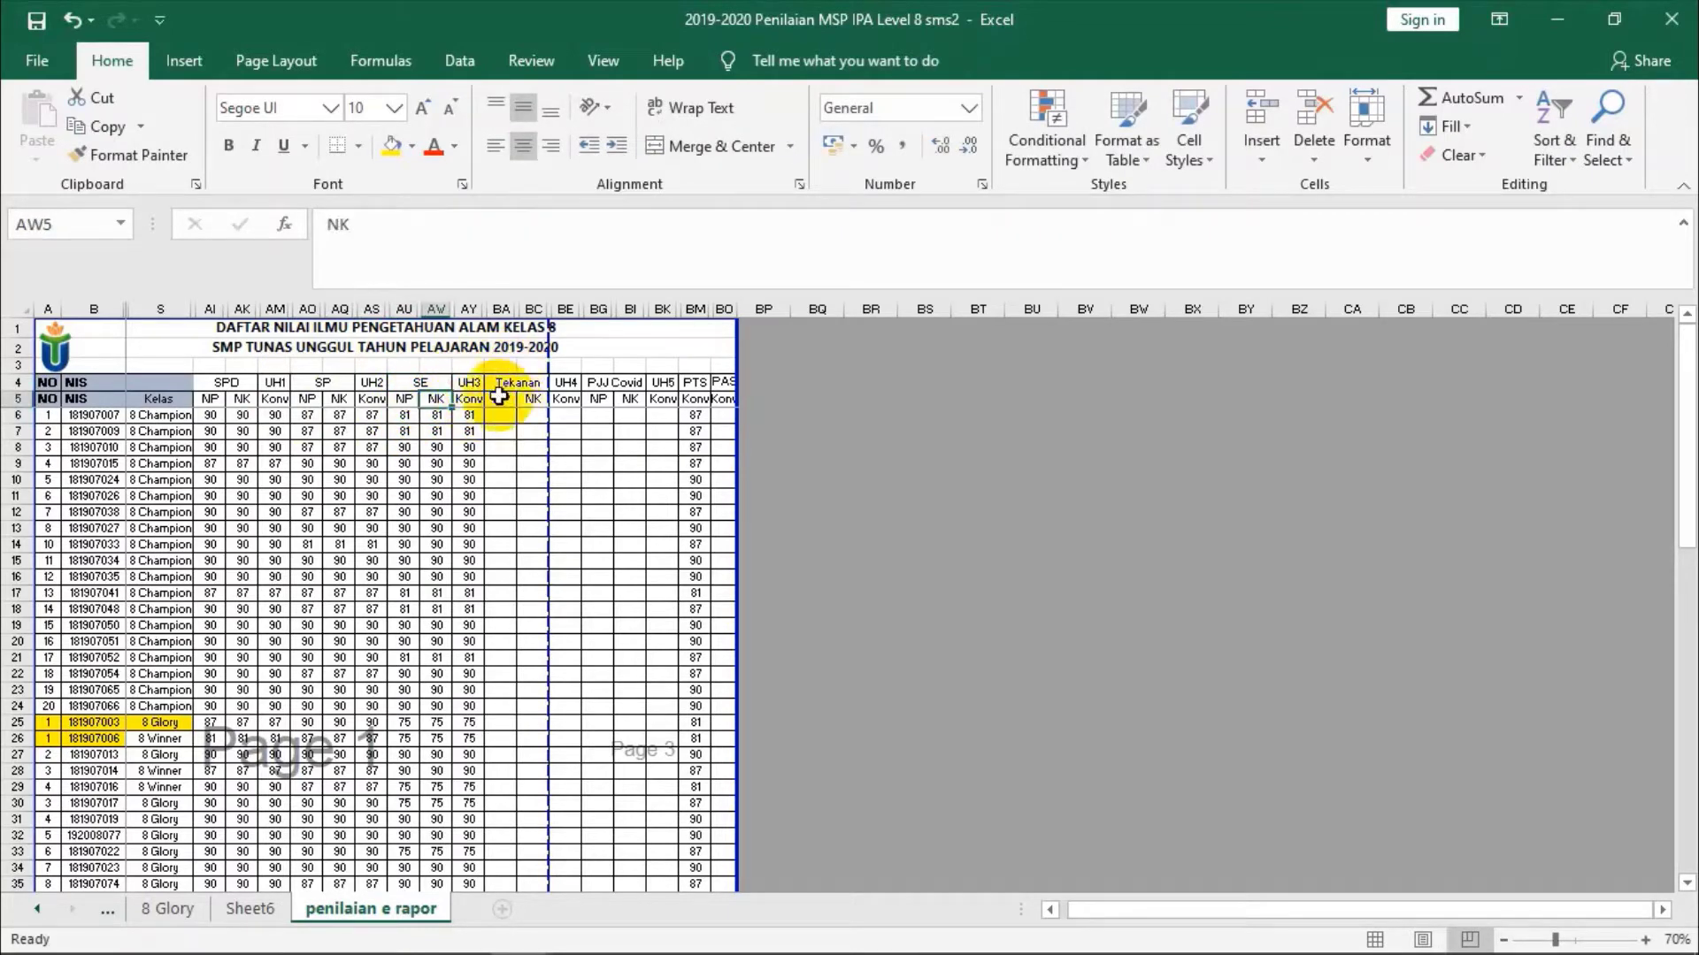
{"action": "left_click", "coordinate": [498, 383]}
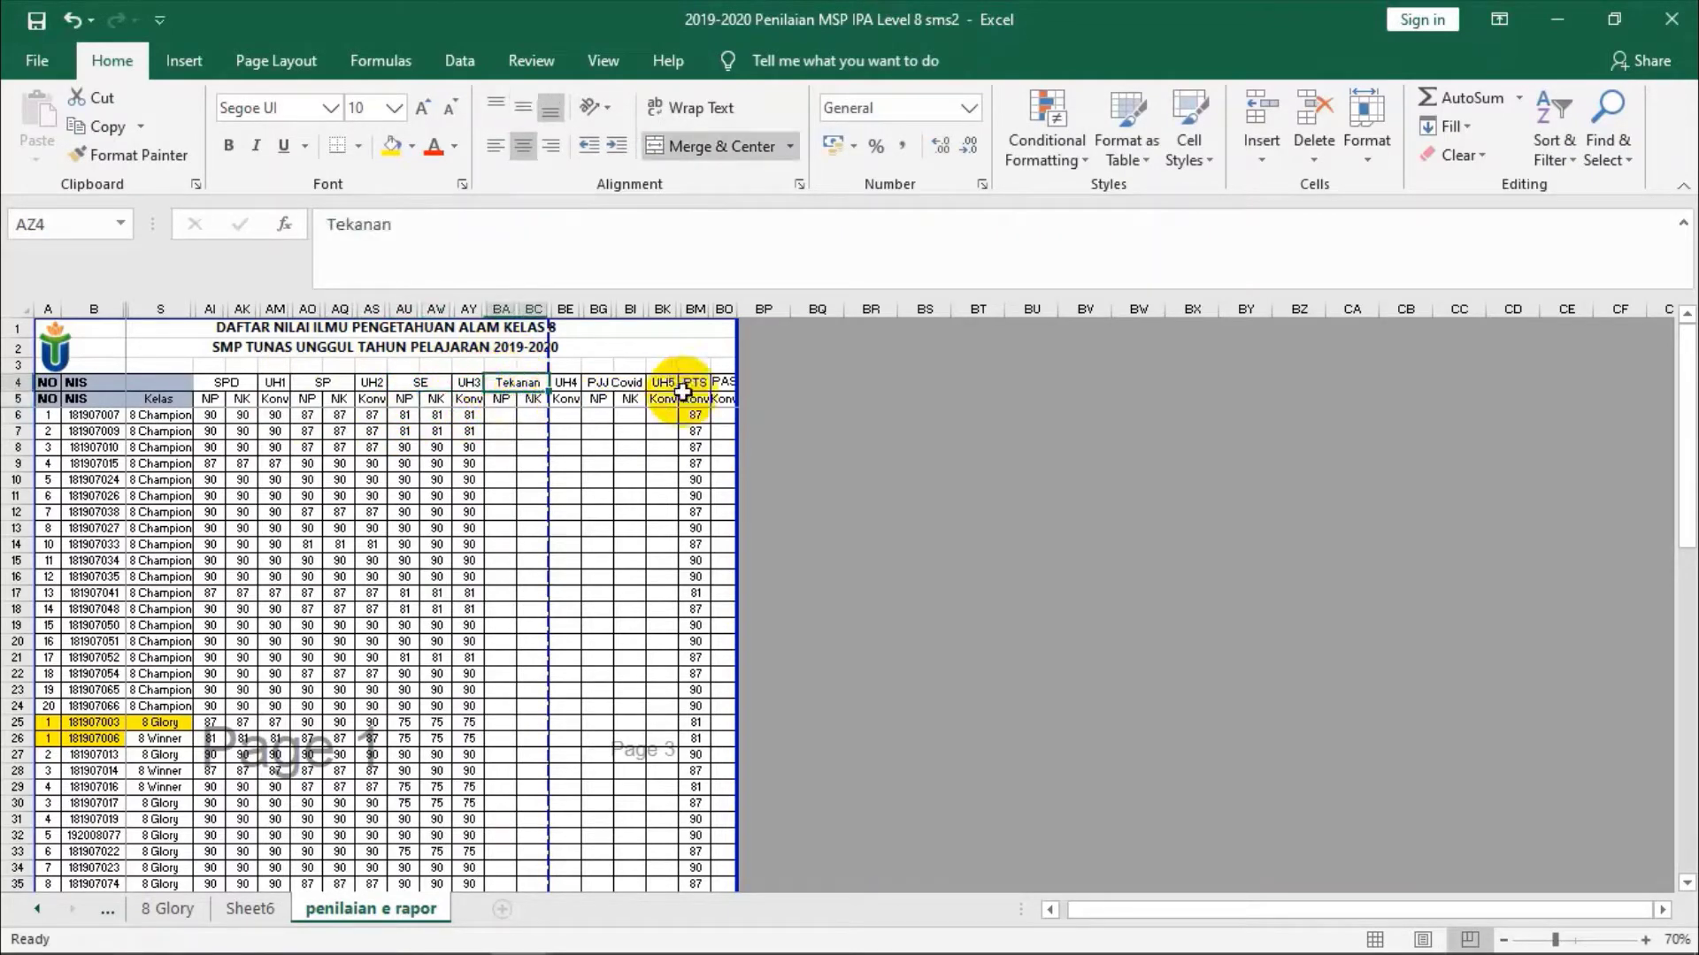
{"action": "left_click", "coordinate": [501, 399]}
{"action": "left_click", "coordinate": [501, 431]}
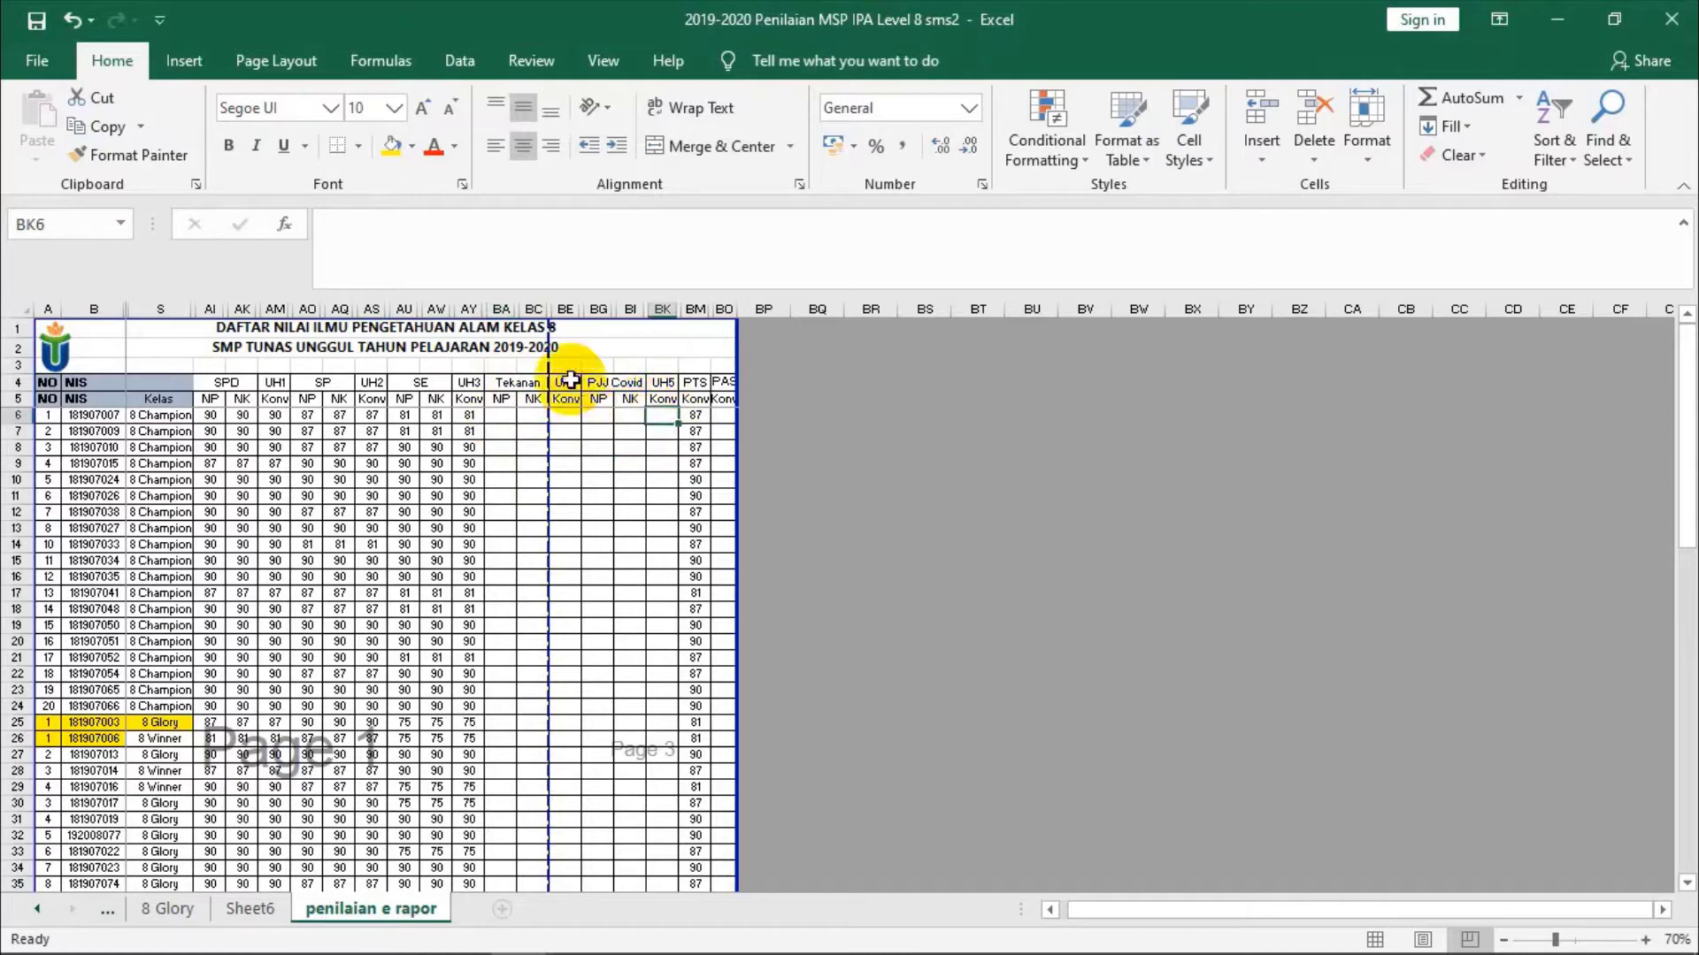
{"action": "left_click", "coordinate": [570, 378]}
{"action": "left_click", "coordinate": [696, 380]}
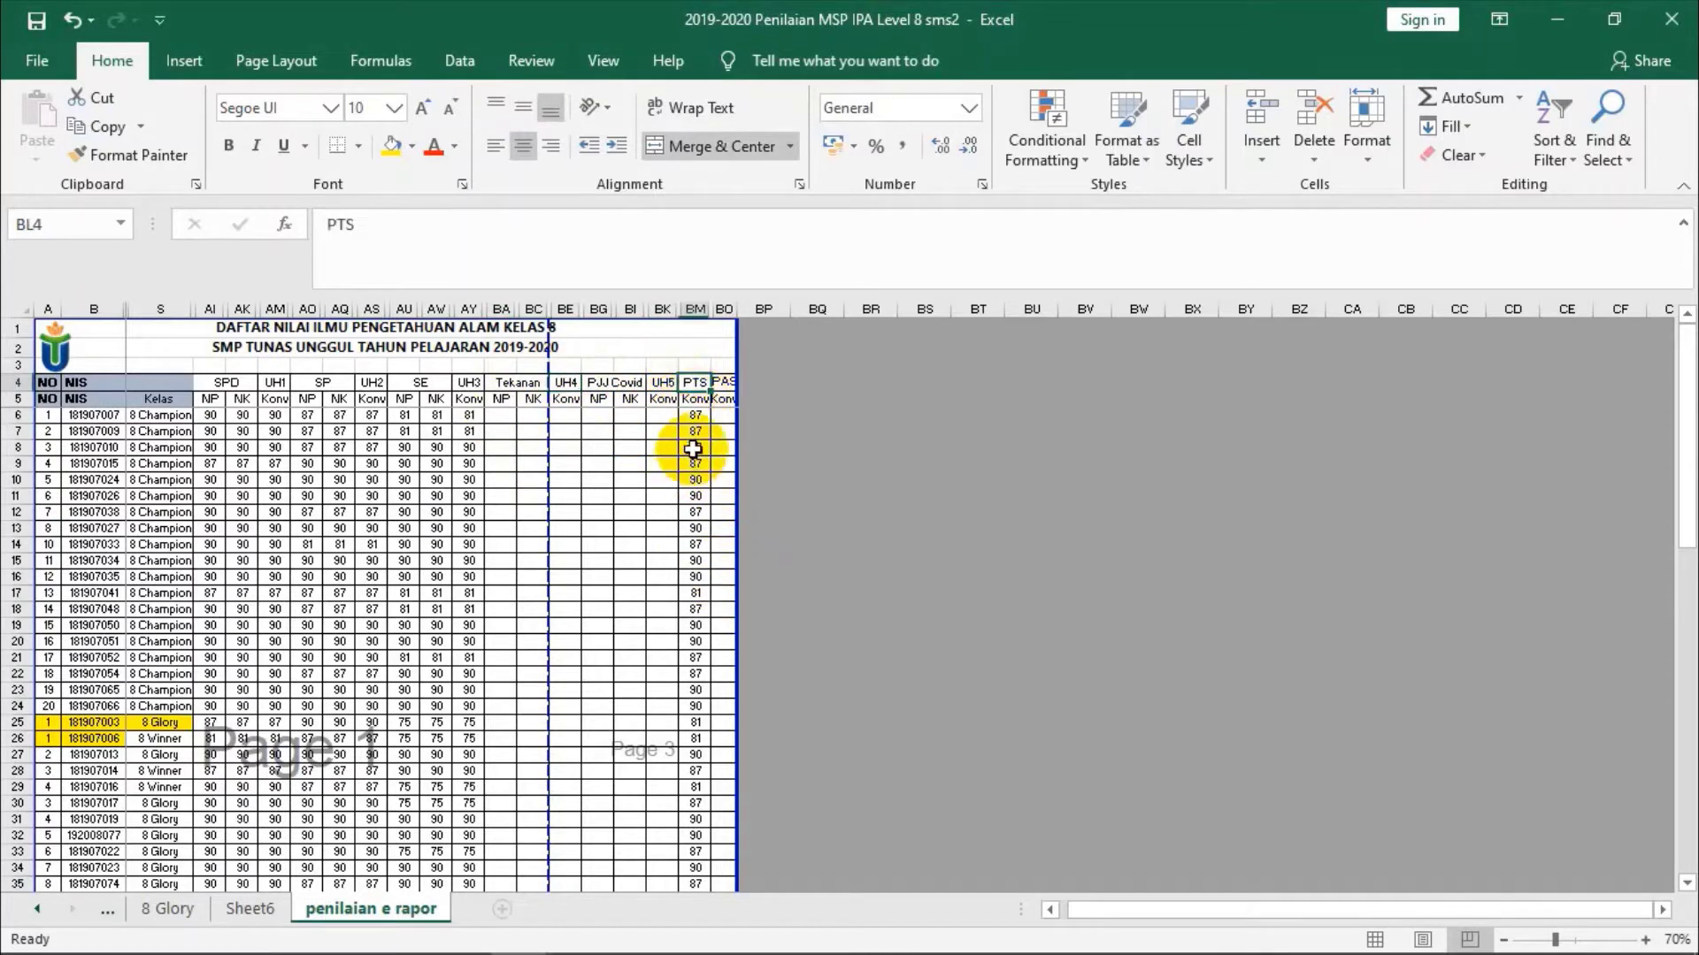
{"action": "left_click", "coordinate": [722, 383]}
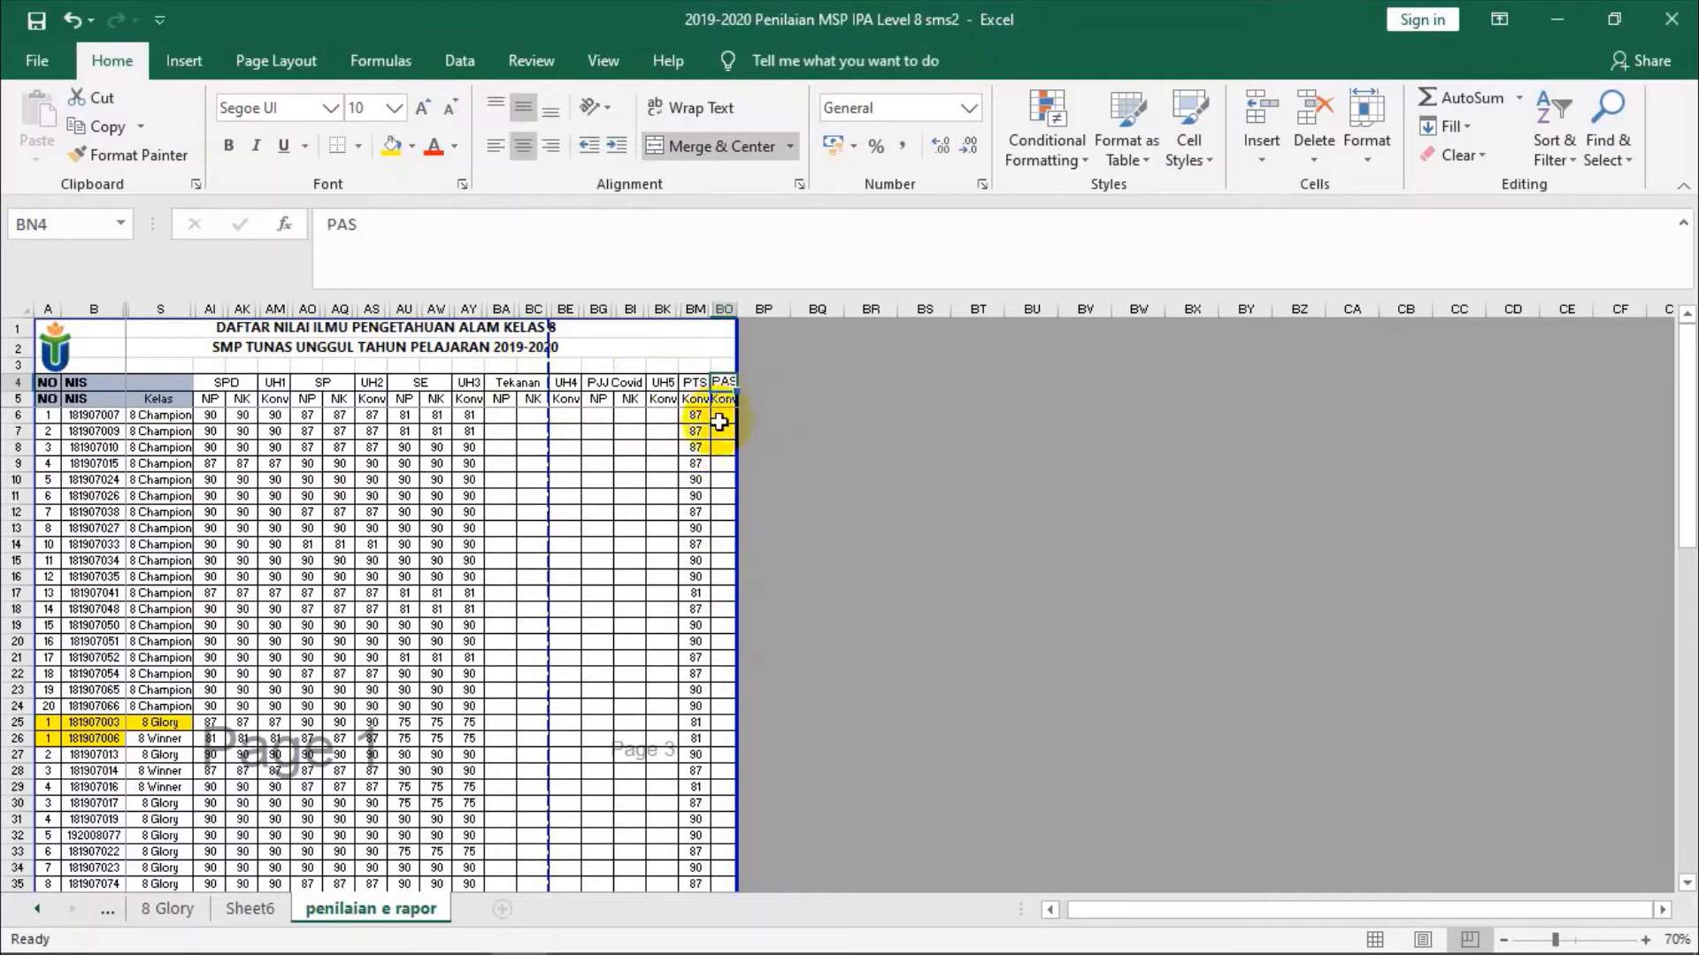
{"action": "left_click", "coordinate": [722, 400]}
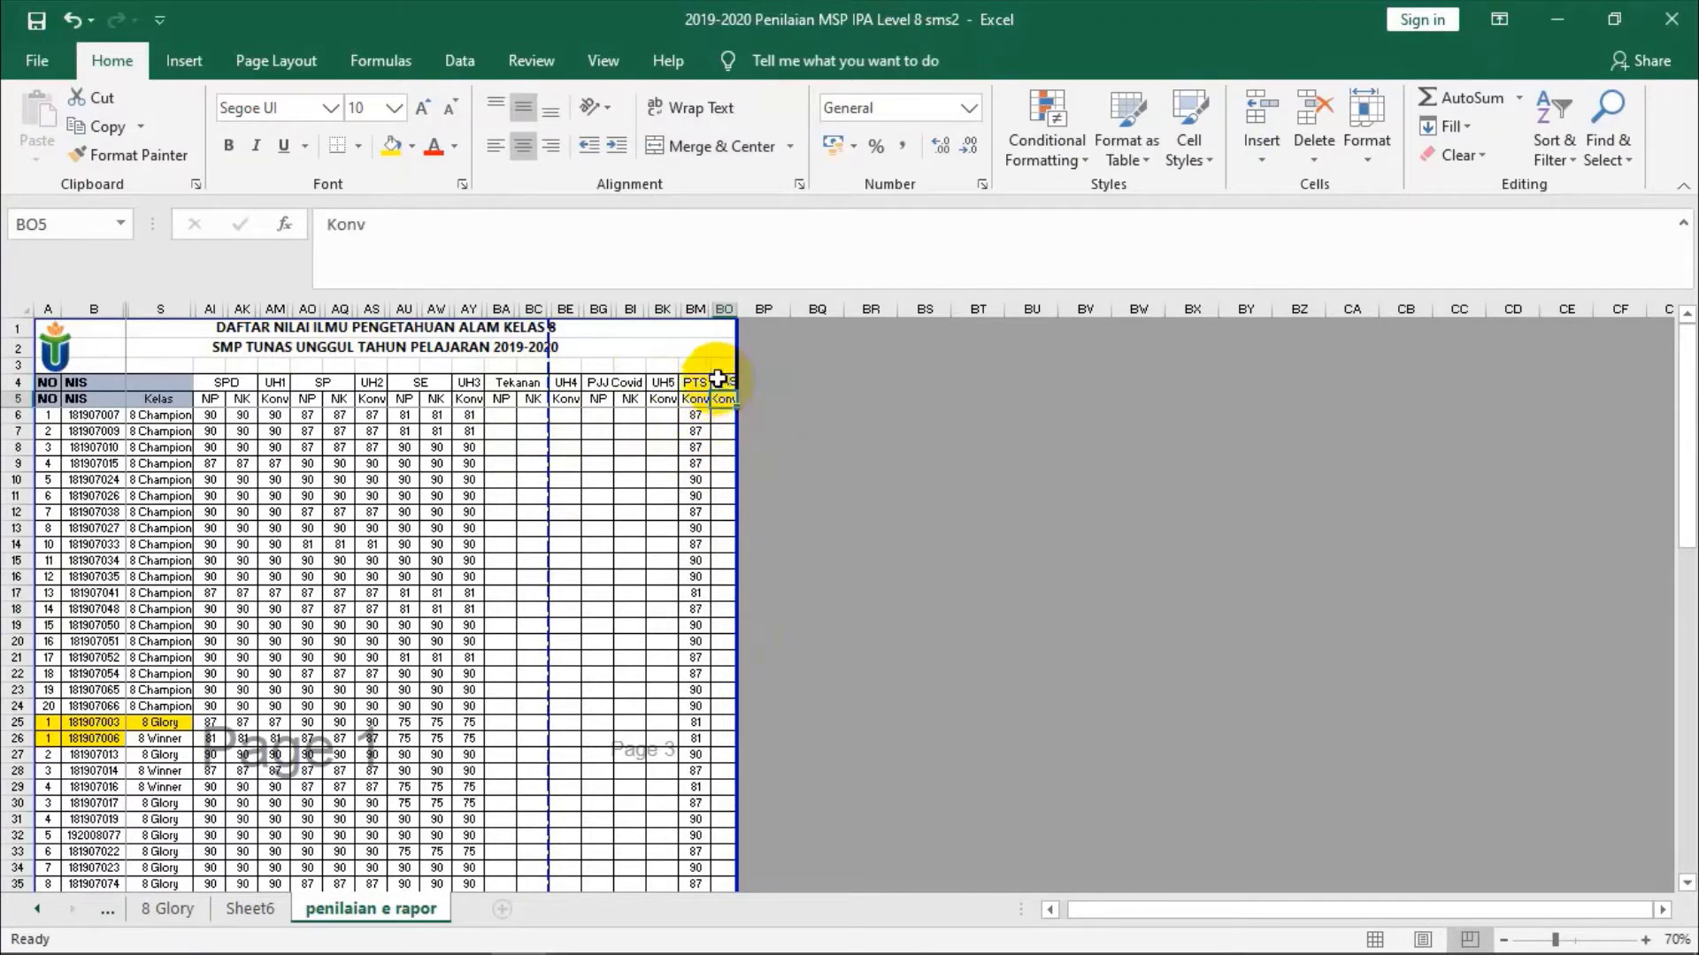
{"action": "left_click", "coordinate": [724, 329]}
{"action": "left_click", "coordinate": [723, 386]}
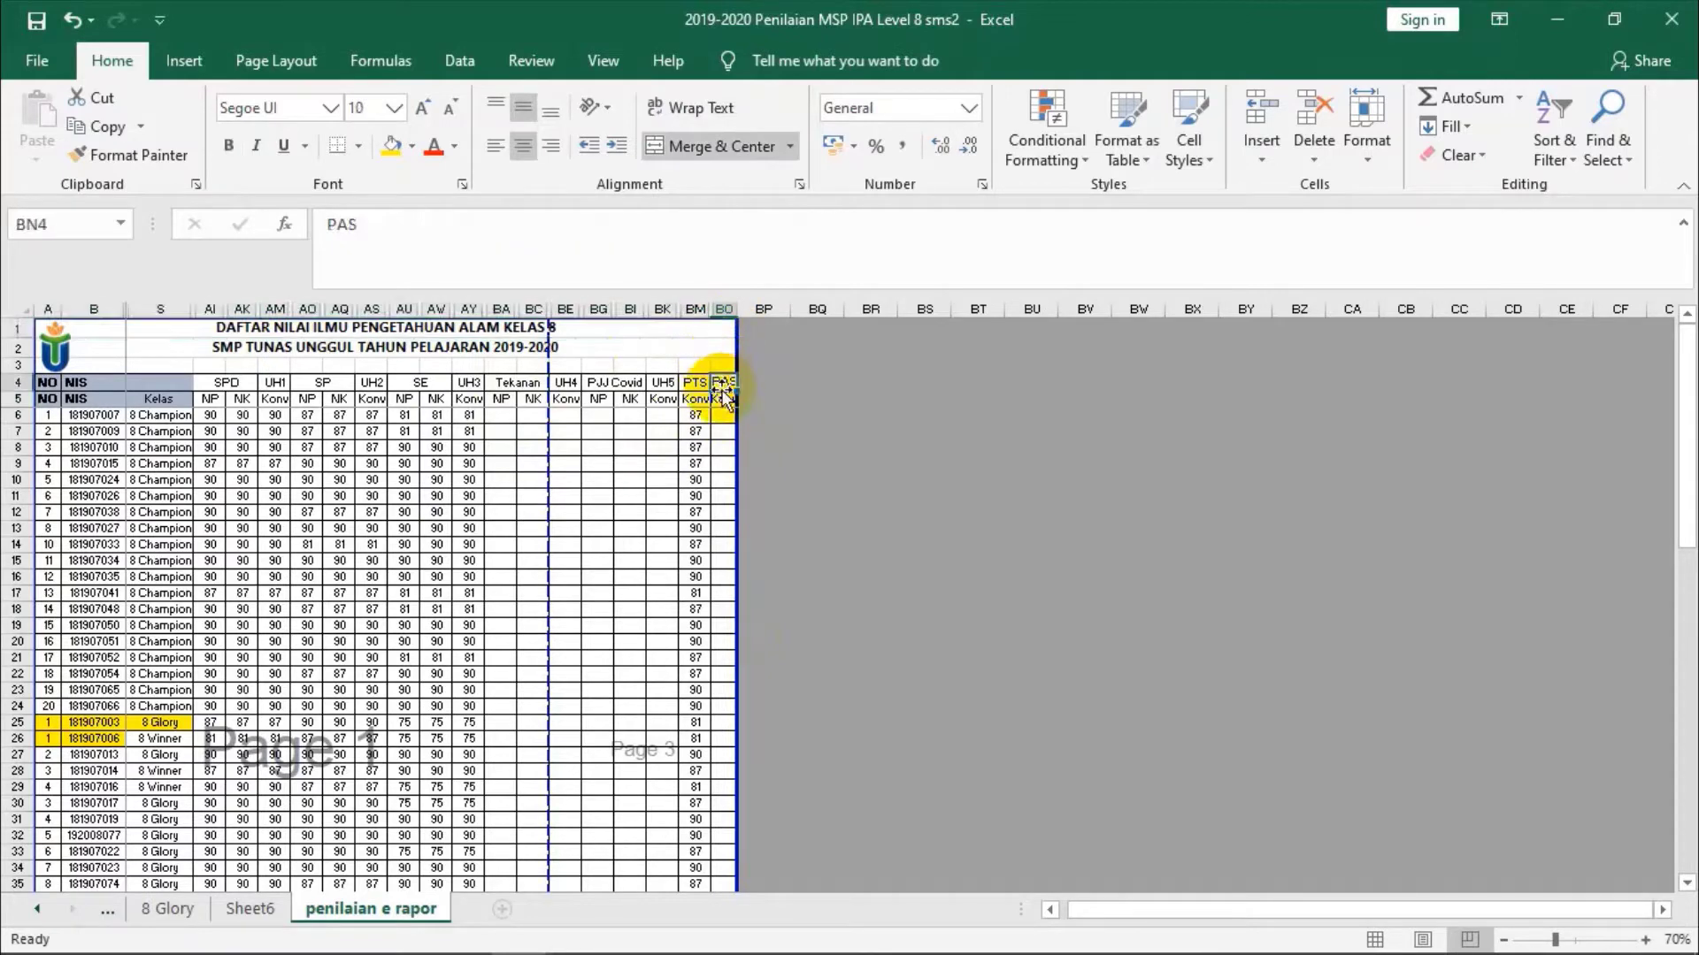
{"action": "left_click", "coordinate": [722, 401]}
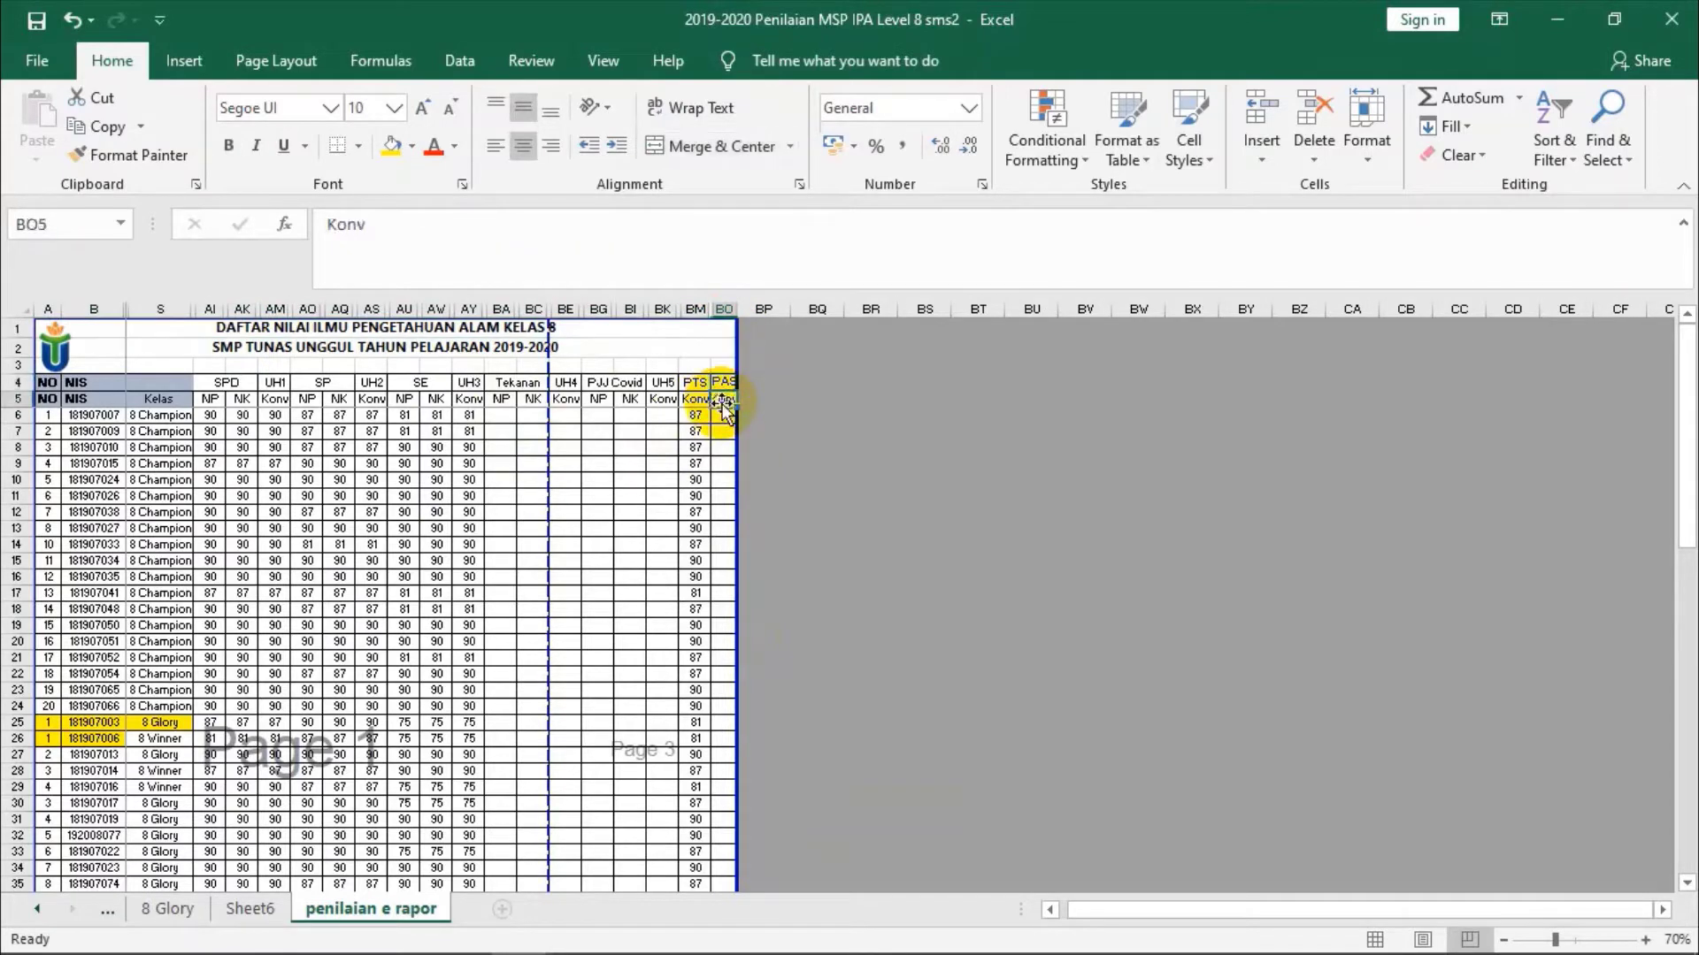
{"action": "left_click", "coordinate": [724, 386]}
{"action": "left_click", "coordinate": [722, 402]}
{"action": "left_click", "coordinate": [723, 382]}
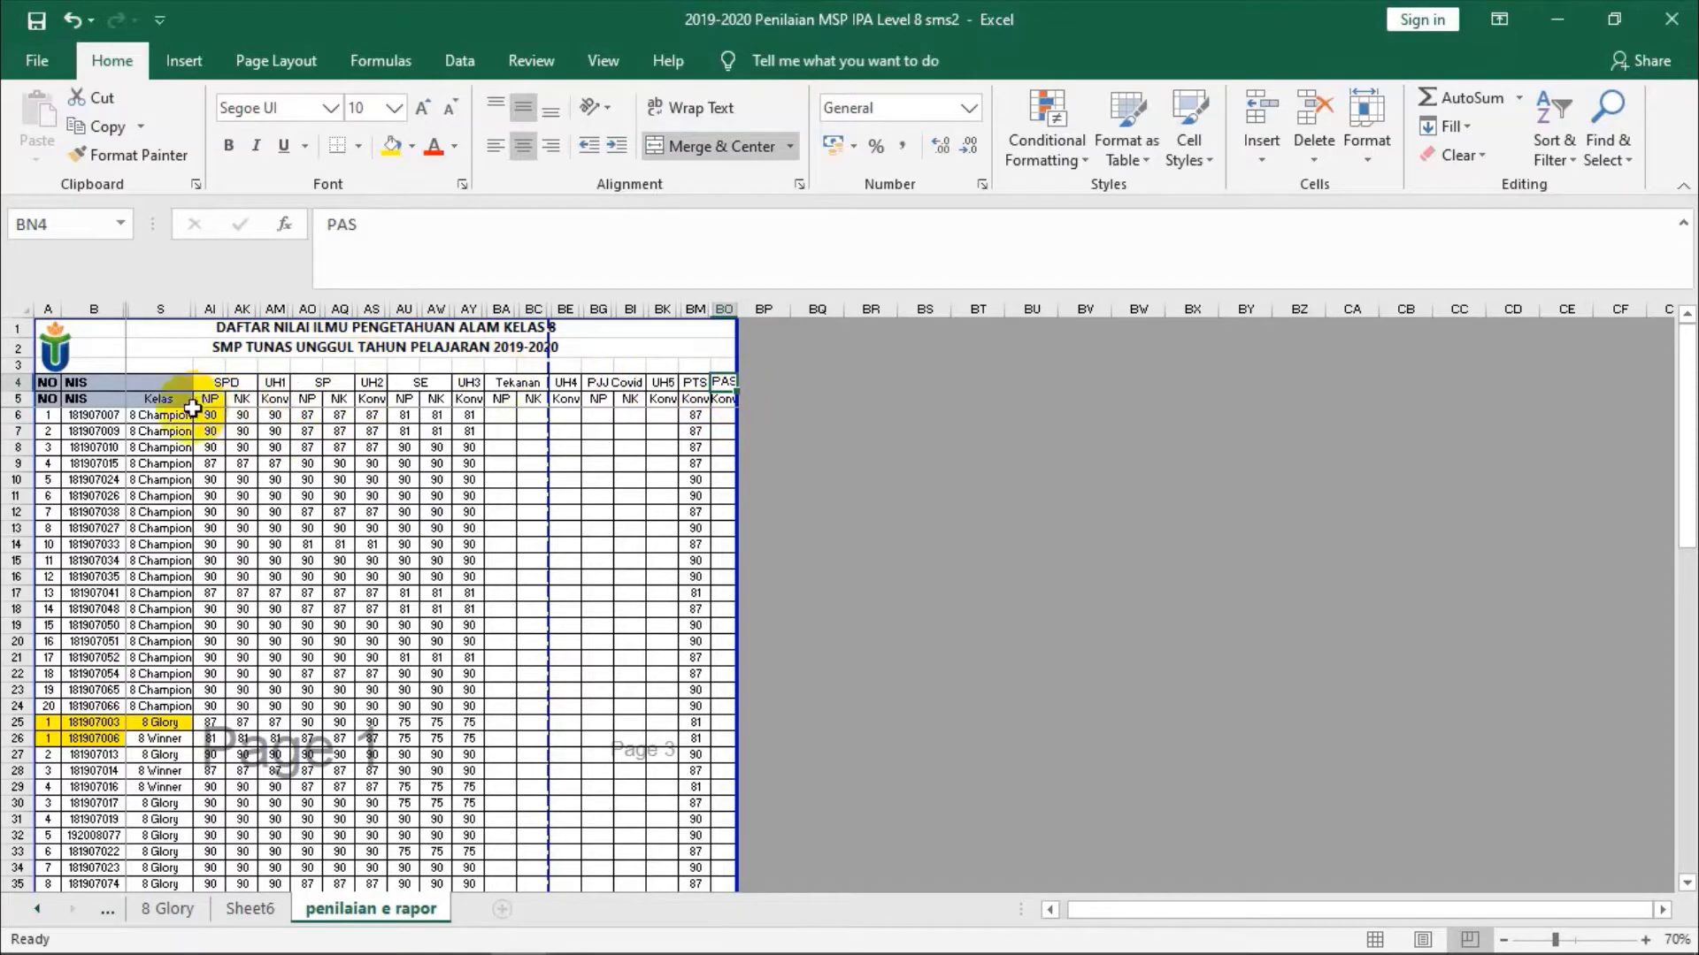
- Look through the student rows and their class entries in the Kelas column, from 8 Champion down to 8 Glory and 8 Winner
{"action": "scroll", "coordinate": [141, 399], "scroll_direction": "down", "scroll_amount": 4}
{"action": "scroll", "coordinate": [142, 399], "scroll_direction": "up", "scroll_amount": 4}
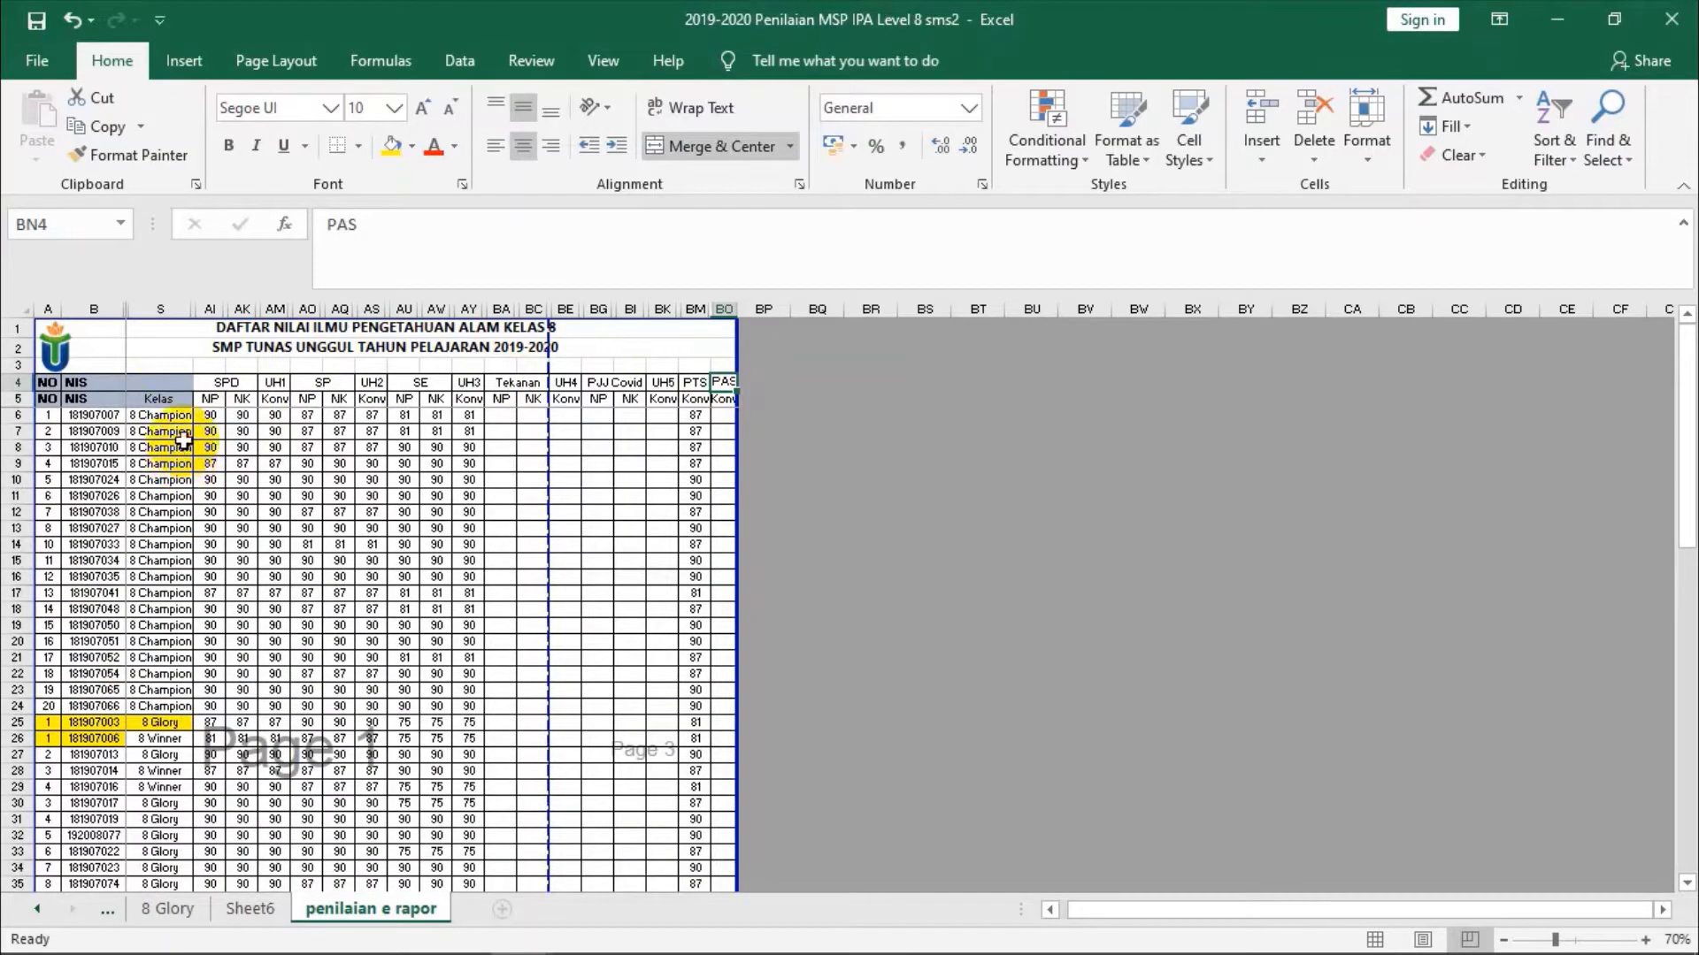
{"action": "scroll", "coordinate": [150, 426], "scroll_direction": "down", "scroll_amount": 20}
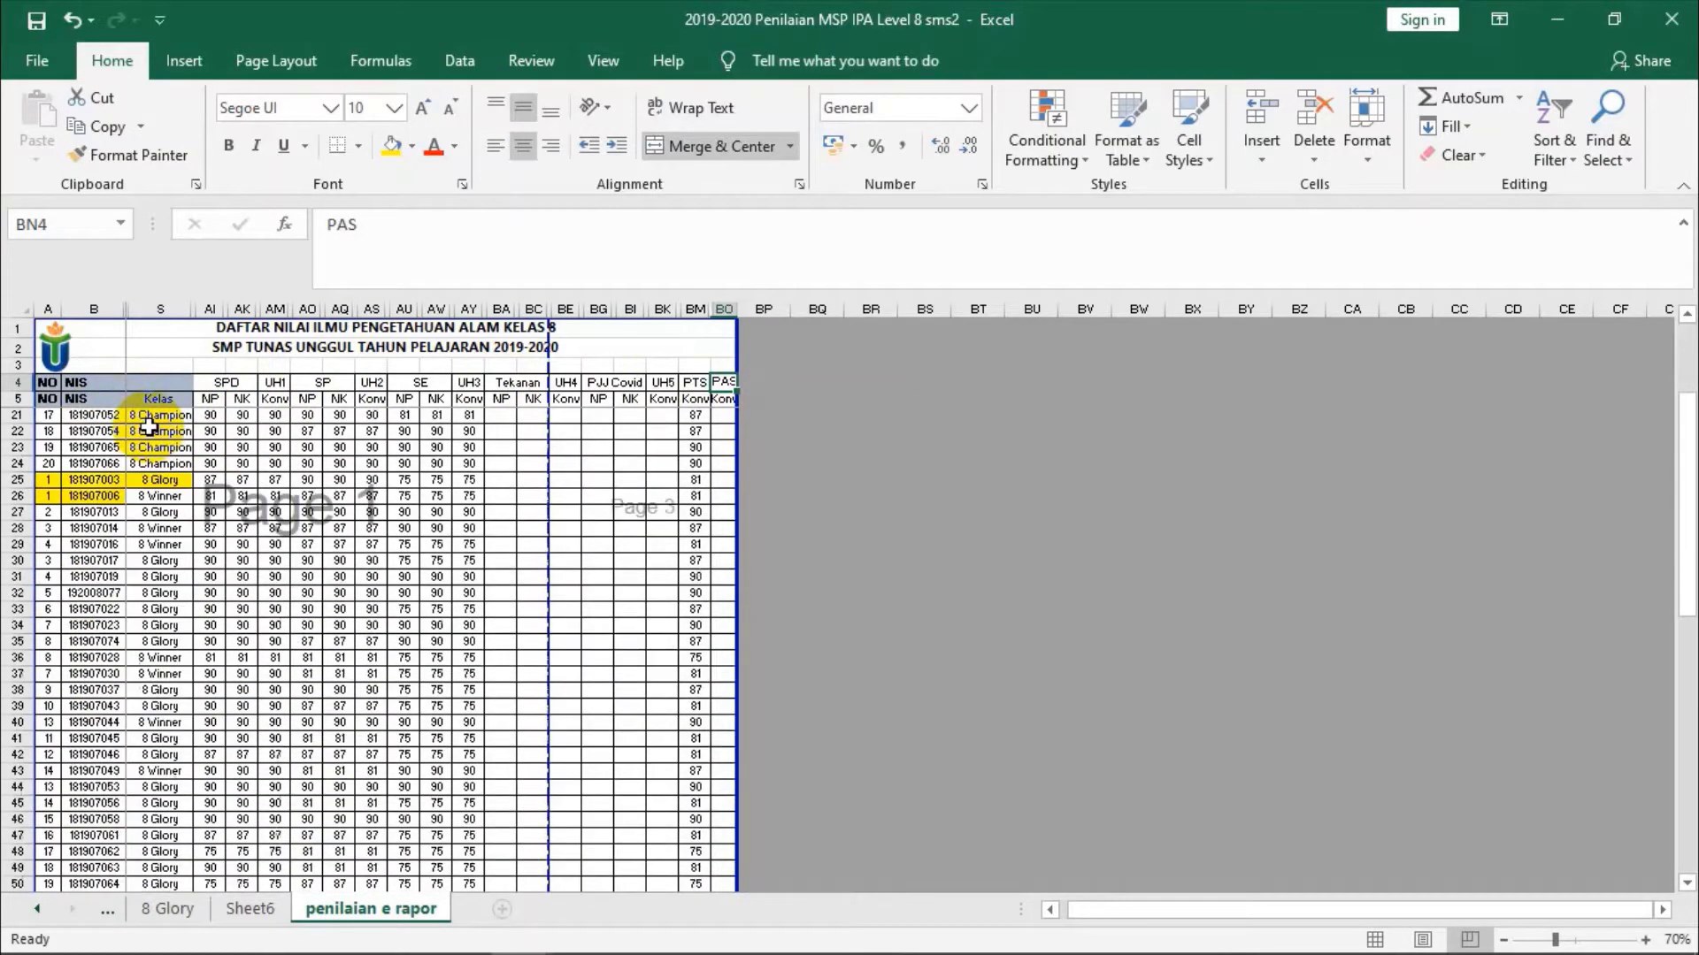
{"action": "scroll", "coordinate": [159, 571], "scroll_direction": "up", "scroll_amount": 6}
{"action": "scroll", "coordinate": [160, 598], "scroll_direction": "up", "scroll_amount": 16}
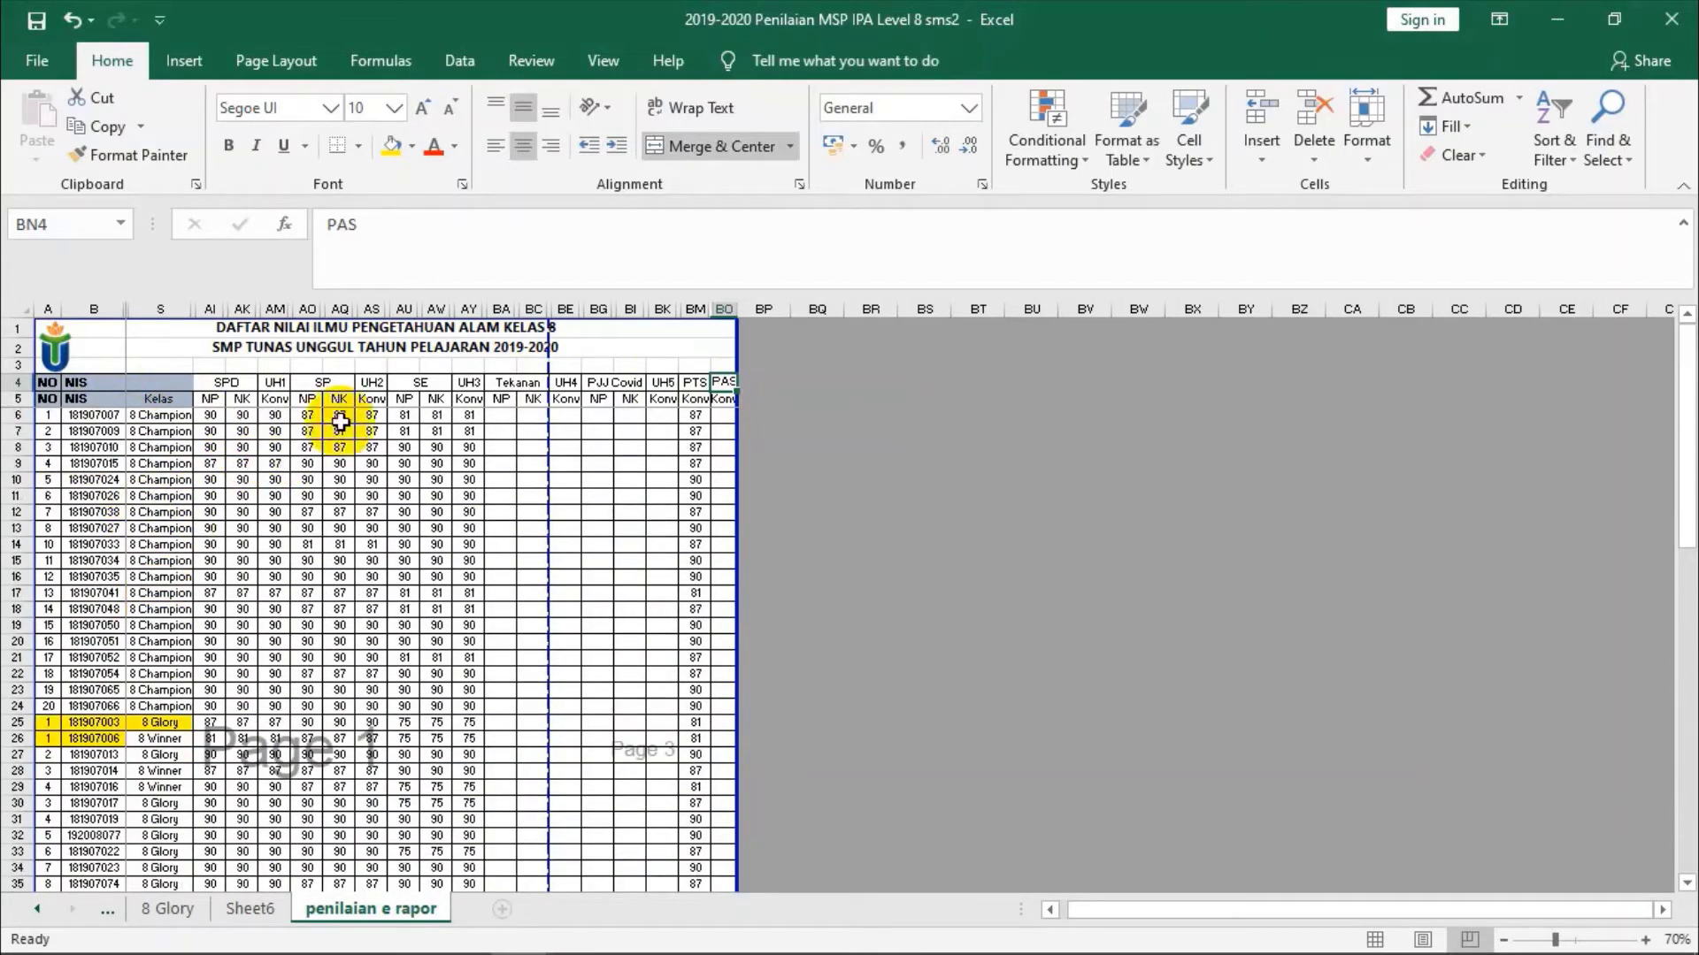
{"action": "mouse_move", "coordinate": [678, 952]}
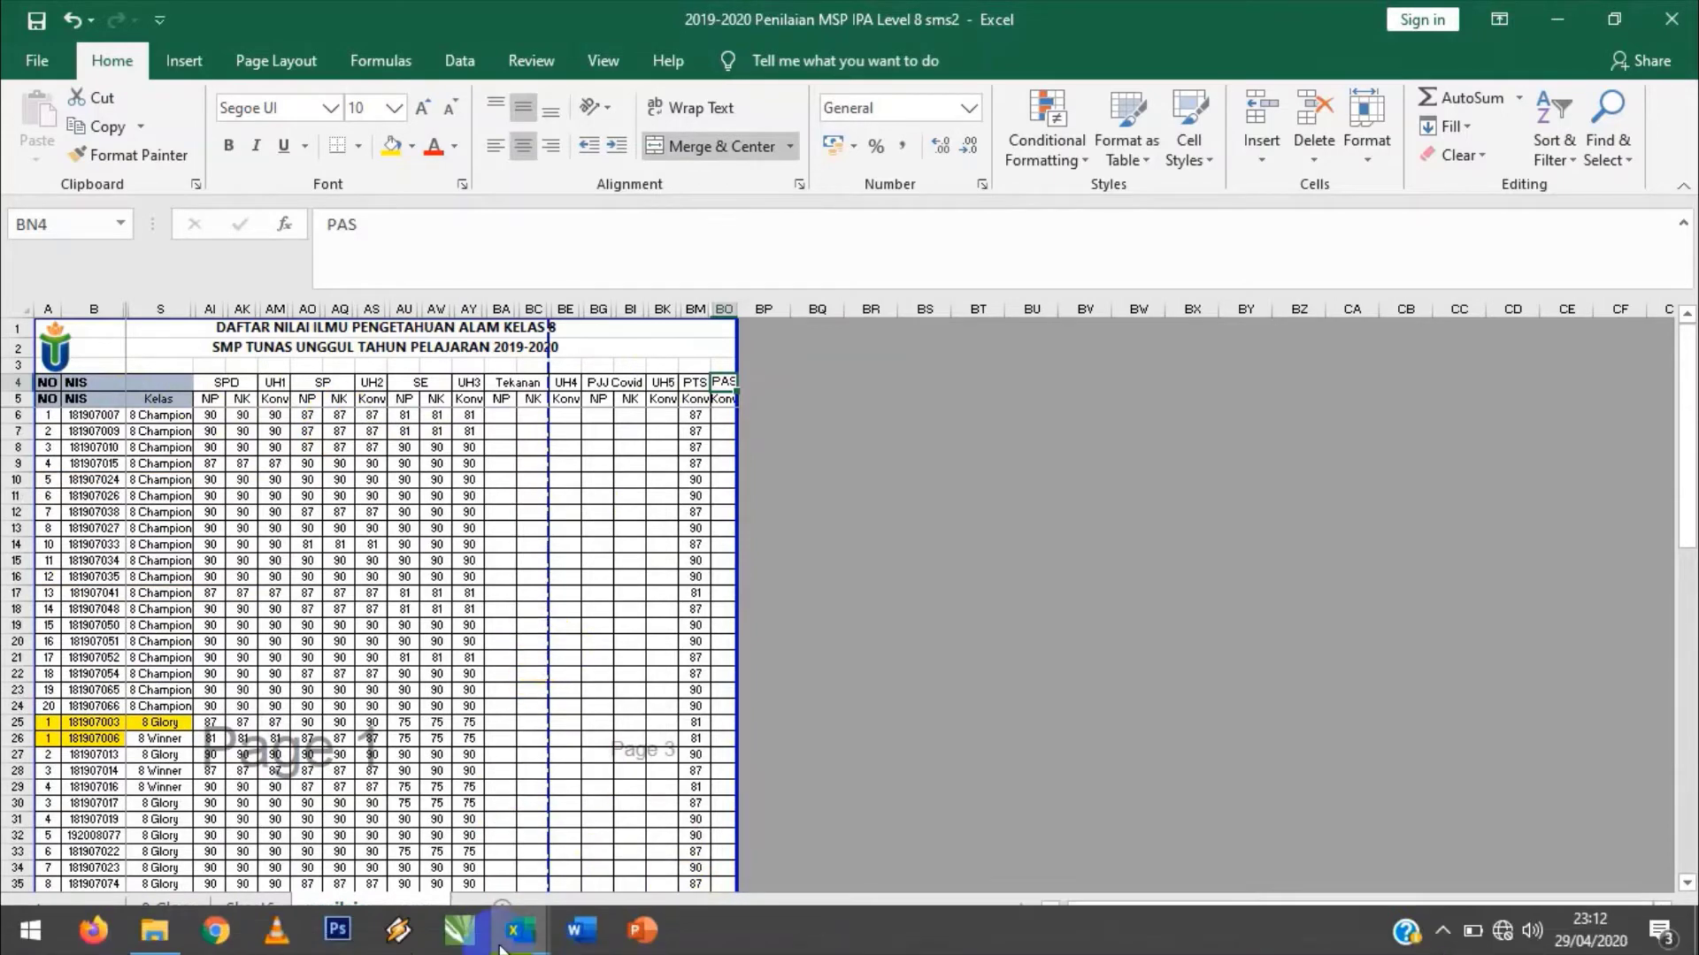
- Examine the NP and NK headers under SPD and the neighbouring UH1 header in the grade table
{"action": "left_click", "coordinate": [207, 399]}
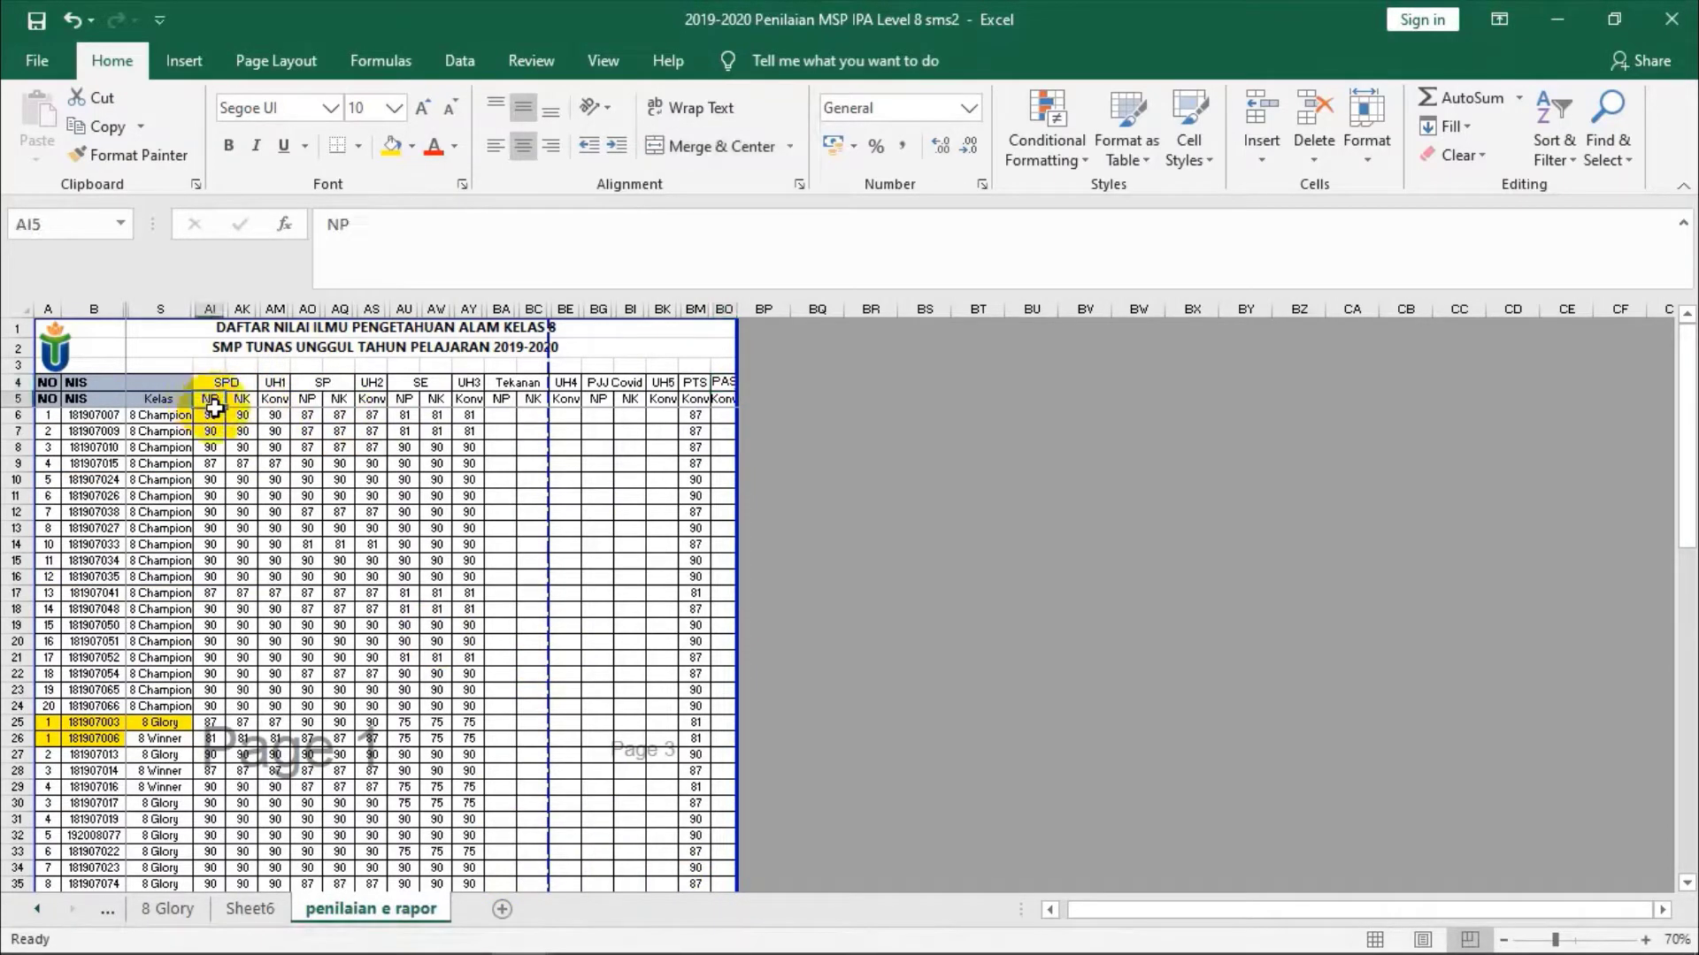
{"action": "left_click", "coordinate": [242, 399]}
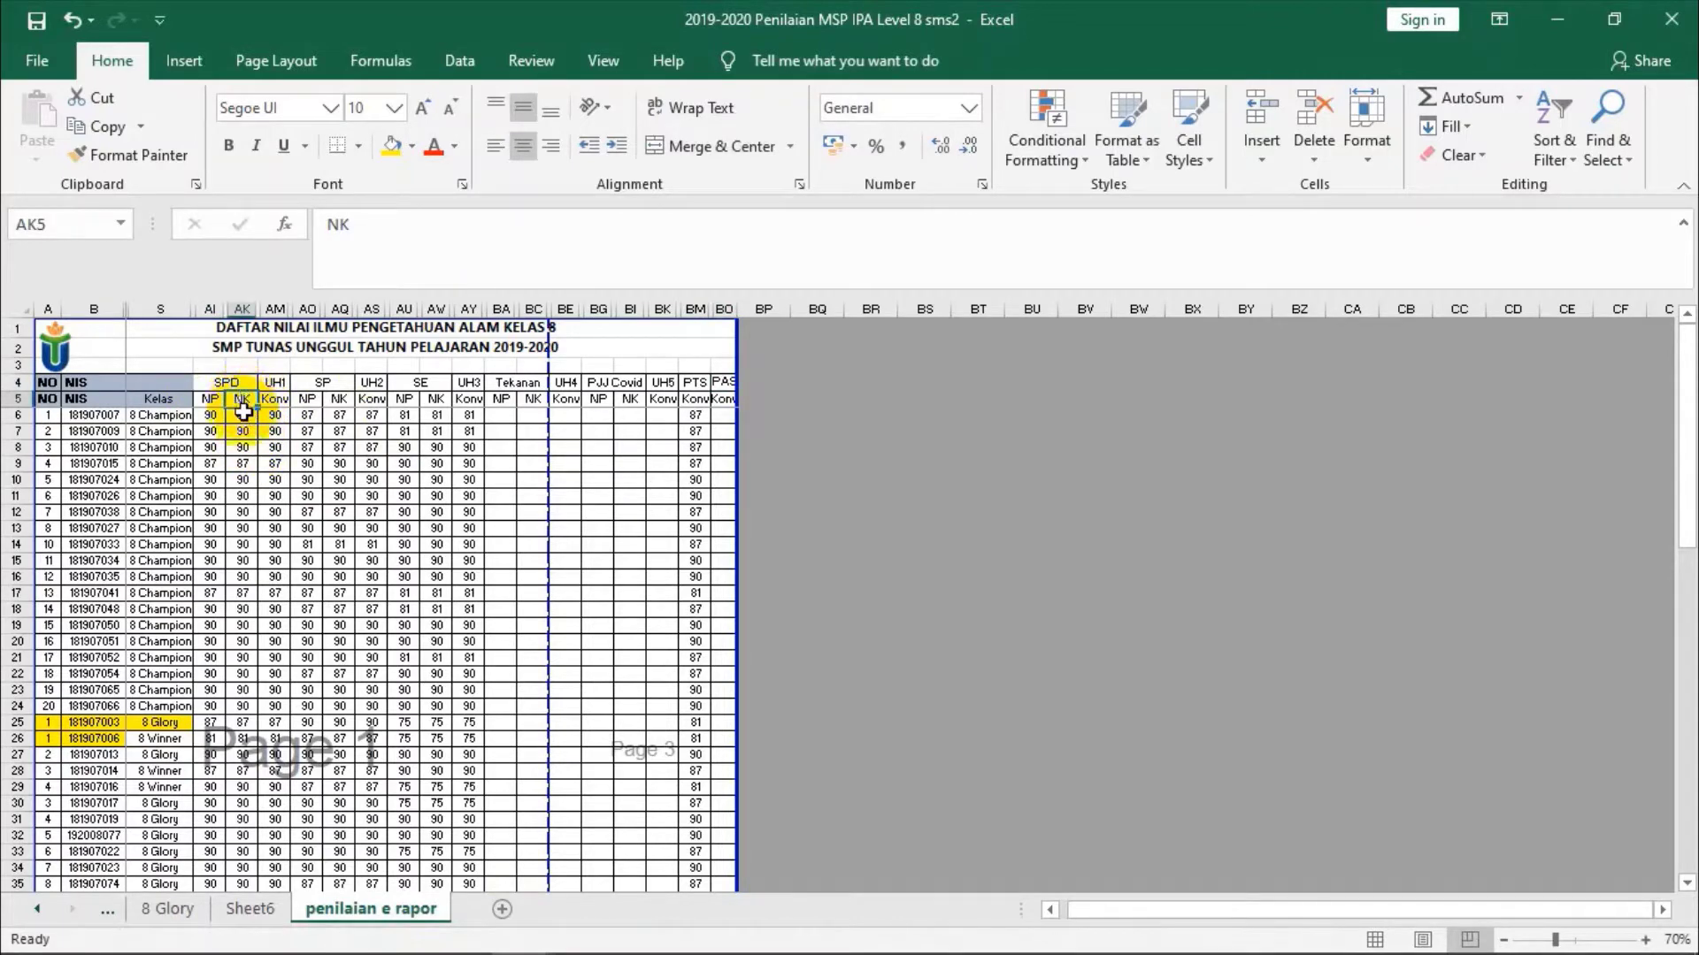
{"action": "left_click", "coordinate": [277, 381]}
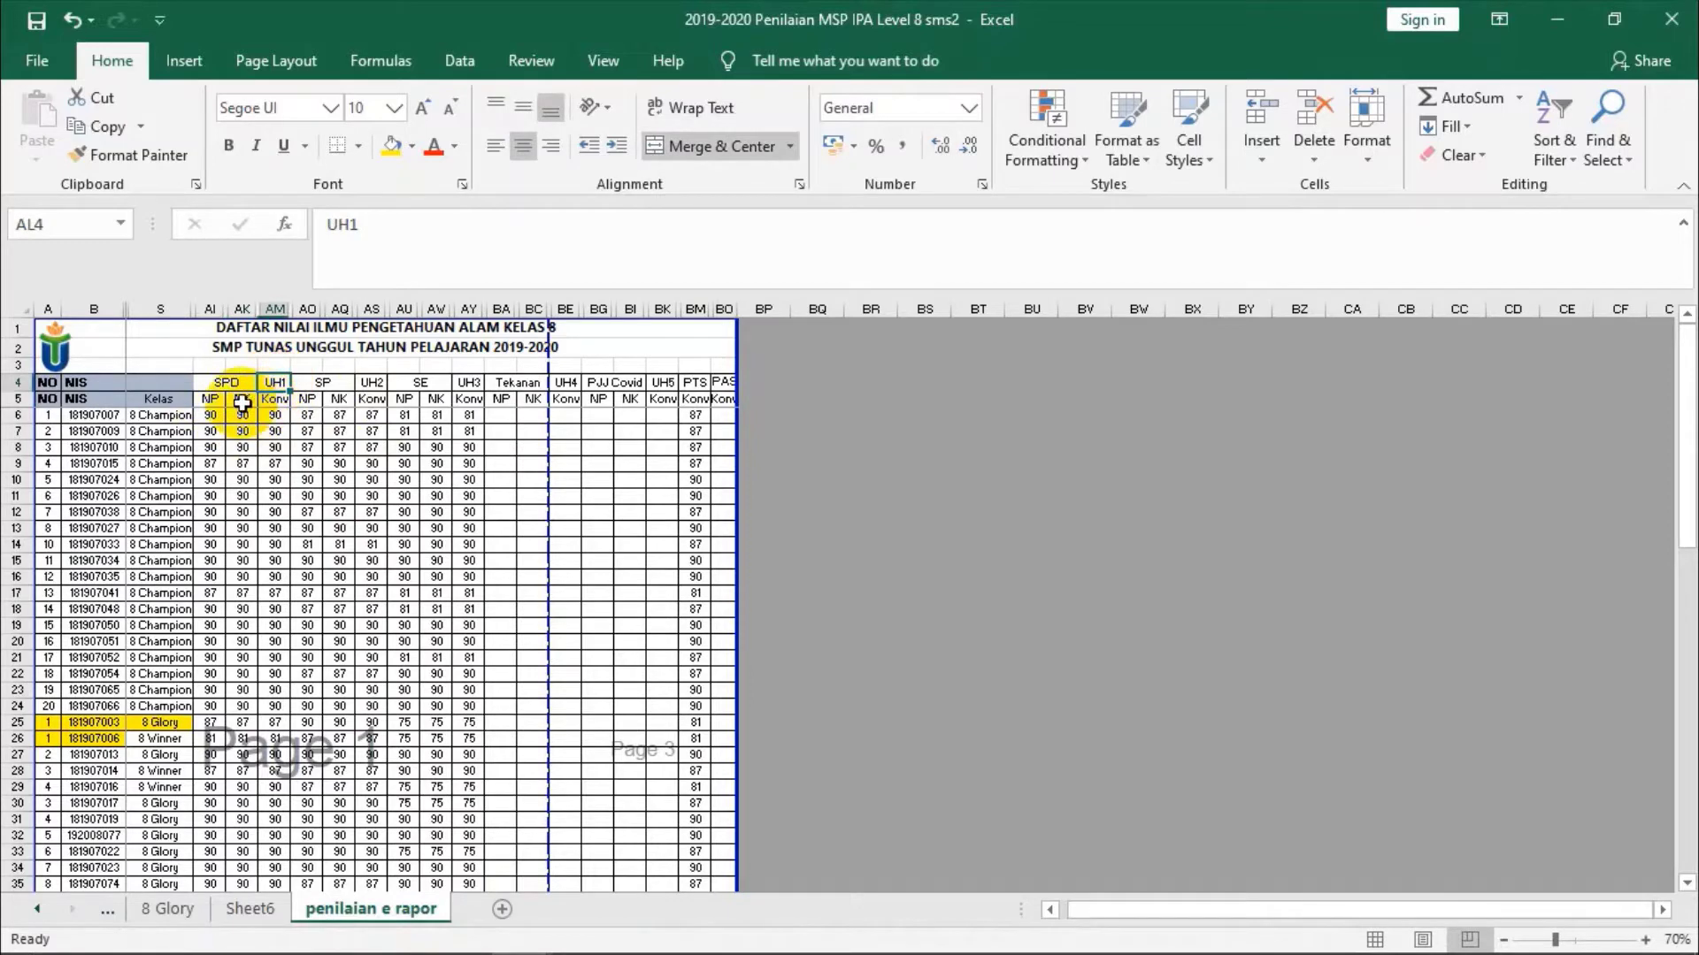
{"action": "left_click", "coordinate": [210, 399]}
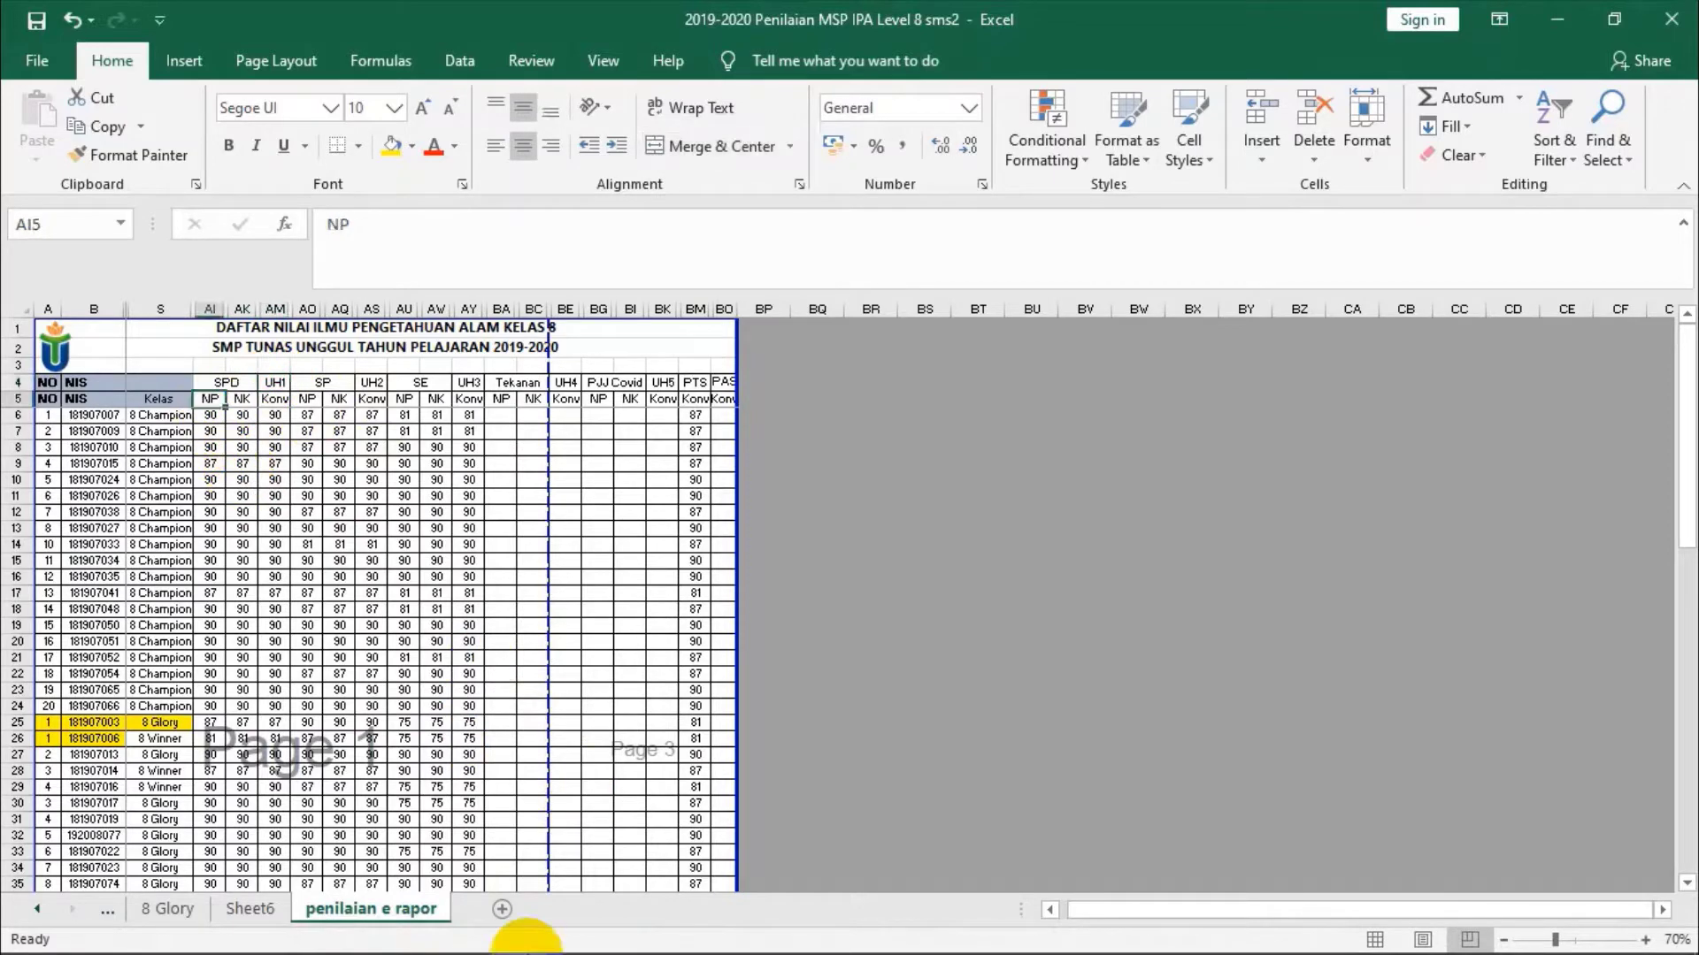
- Switch to the F_KD_Peng workbook for class 8 A and check the first entries of its Nilai column
{"action": "mouse_move", "coordinate": [546, 933]}
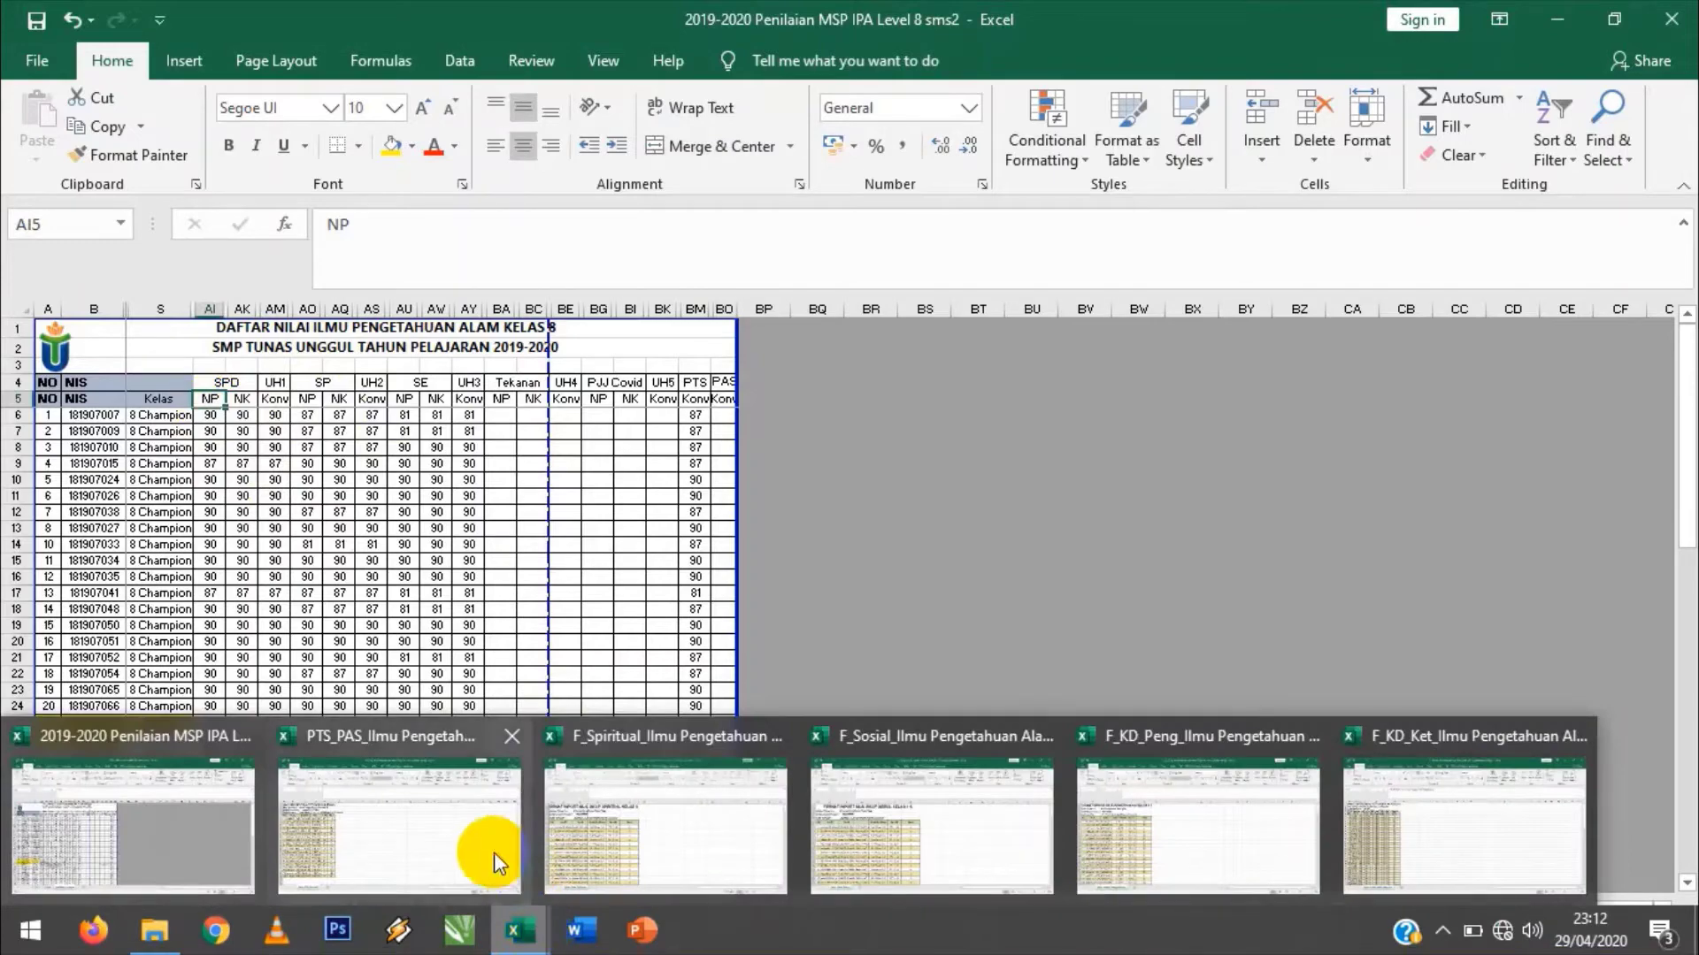
{"action": "mouse_move", "coordinate": [431, 821]}
{"action": "mouse_move", "coordinate": [1175, 815]}
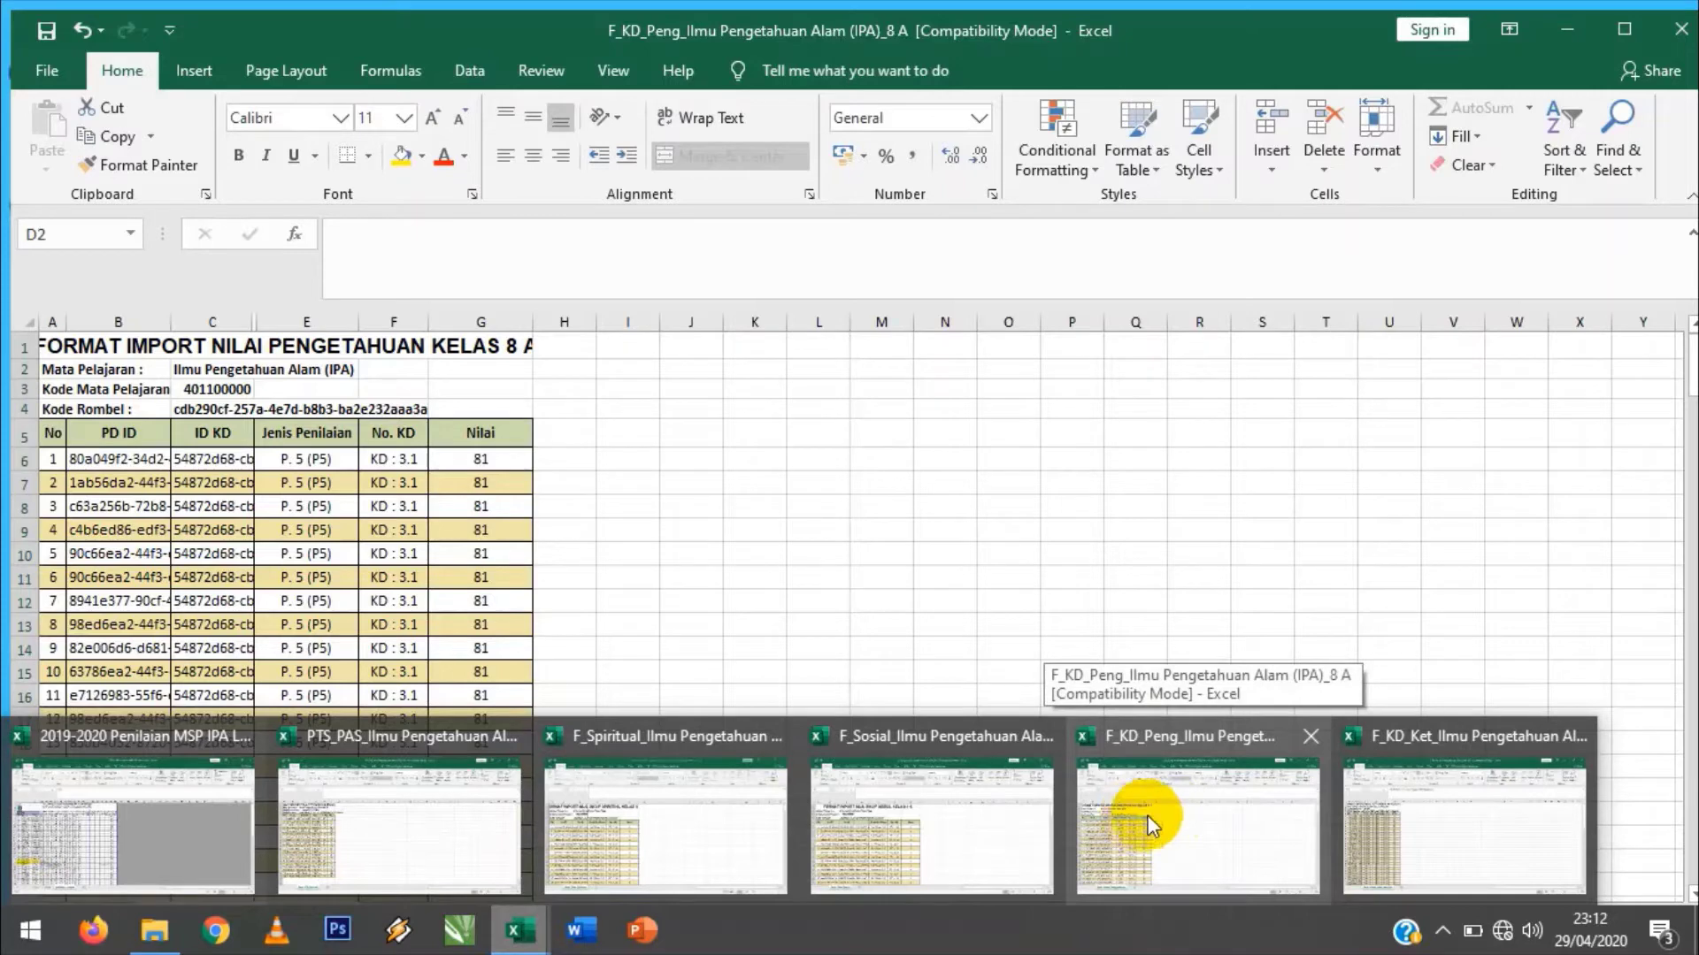
{"action": "left_click", "coordinate": [1136, 814]}
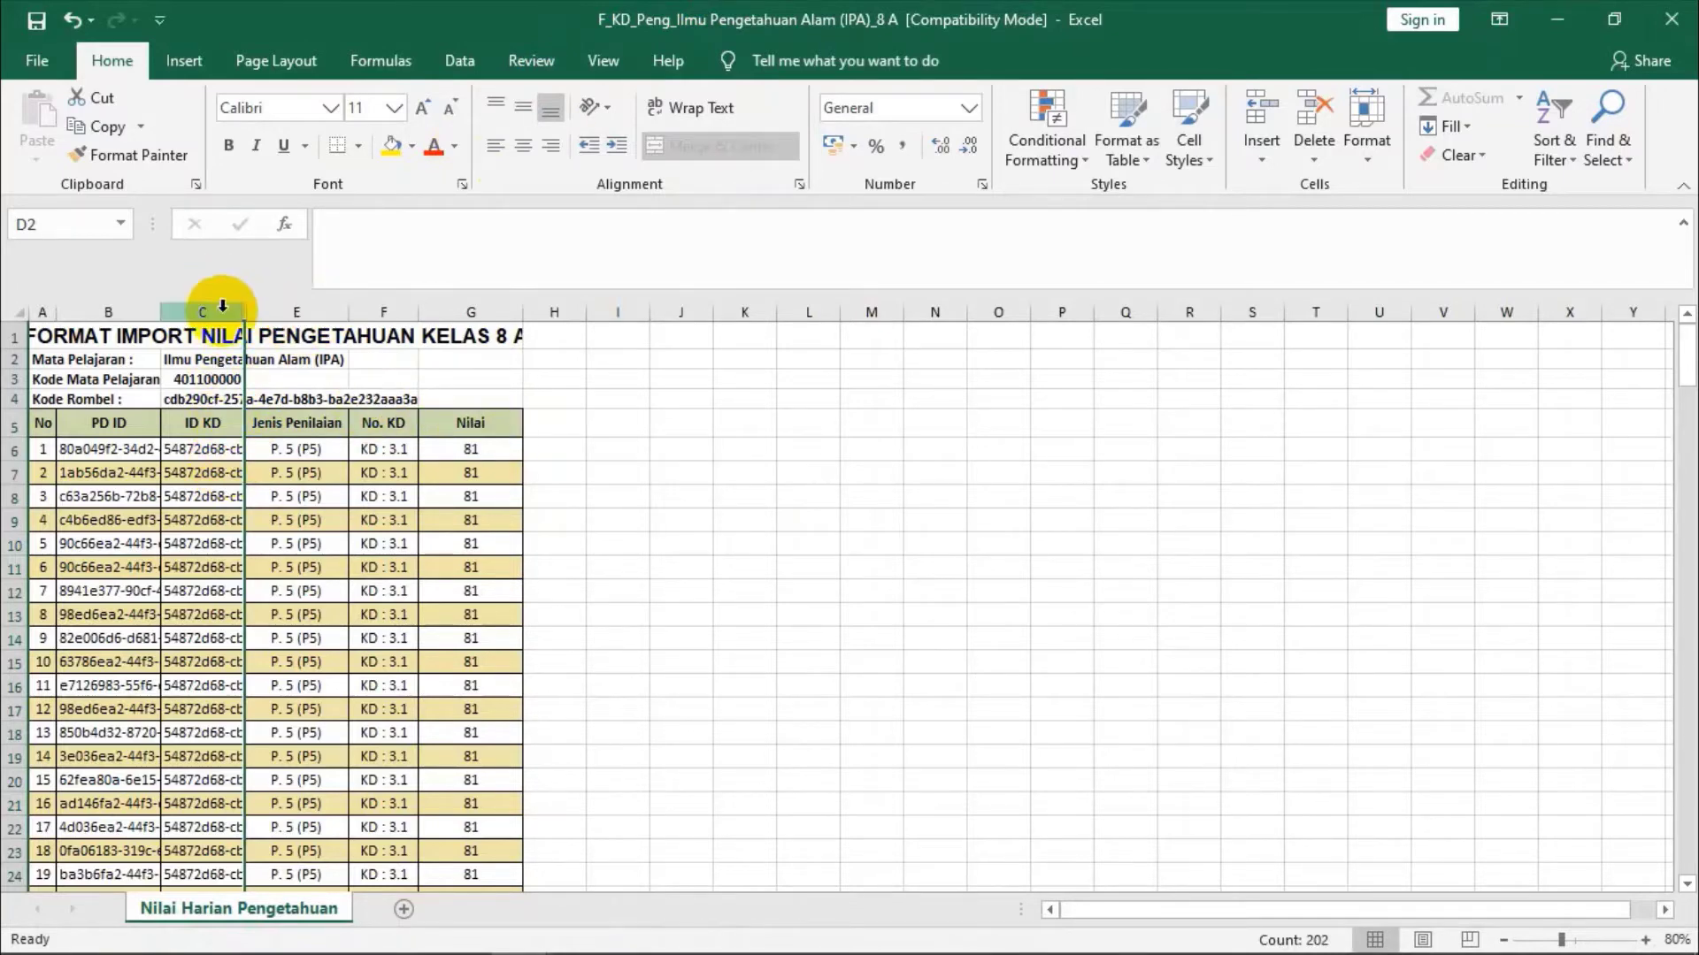
{"action": "left_click", "coordinate": [474, 451]}
{"action": "left_click", "coordinate": [428, 494]}
{"action": "left_click", "coordinate": [445, 449]}
{"action": "left_click", "coordinate": [449, 476]}
{"action": "left_click", "coordinate": [448, 453]}
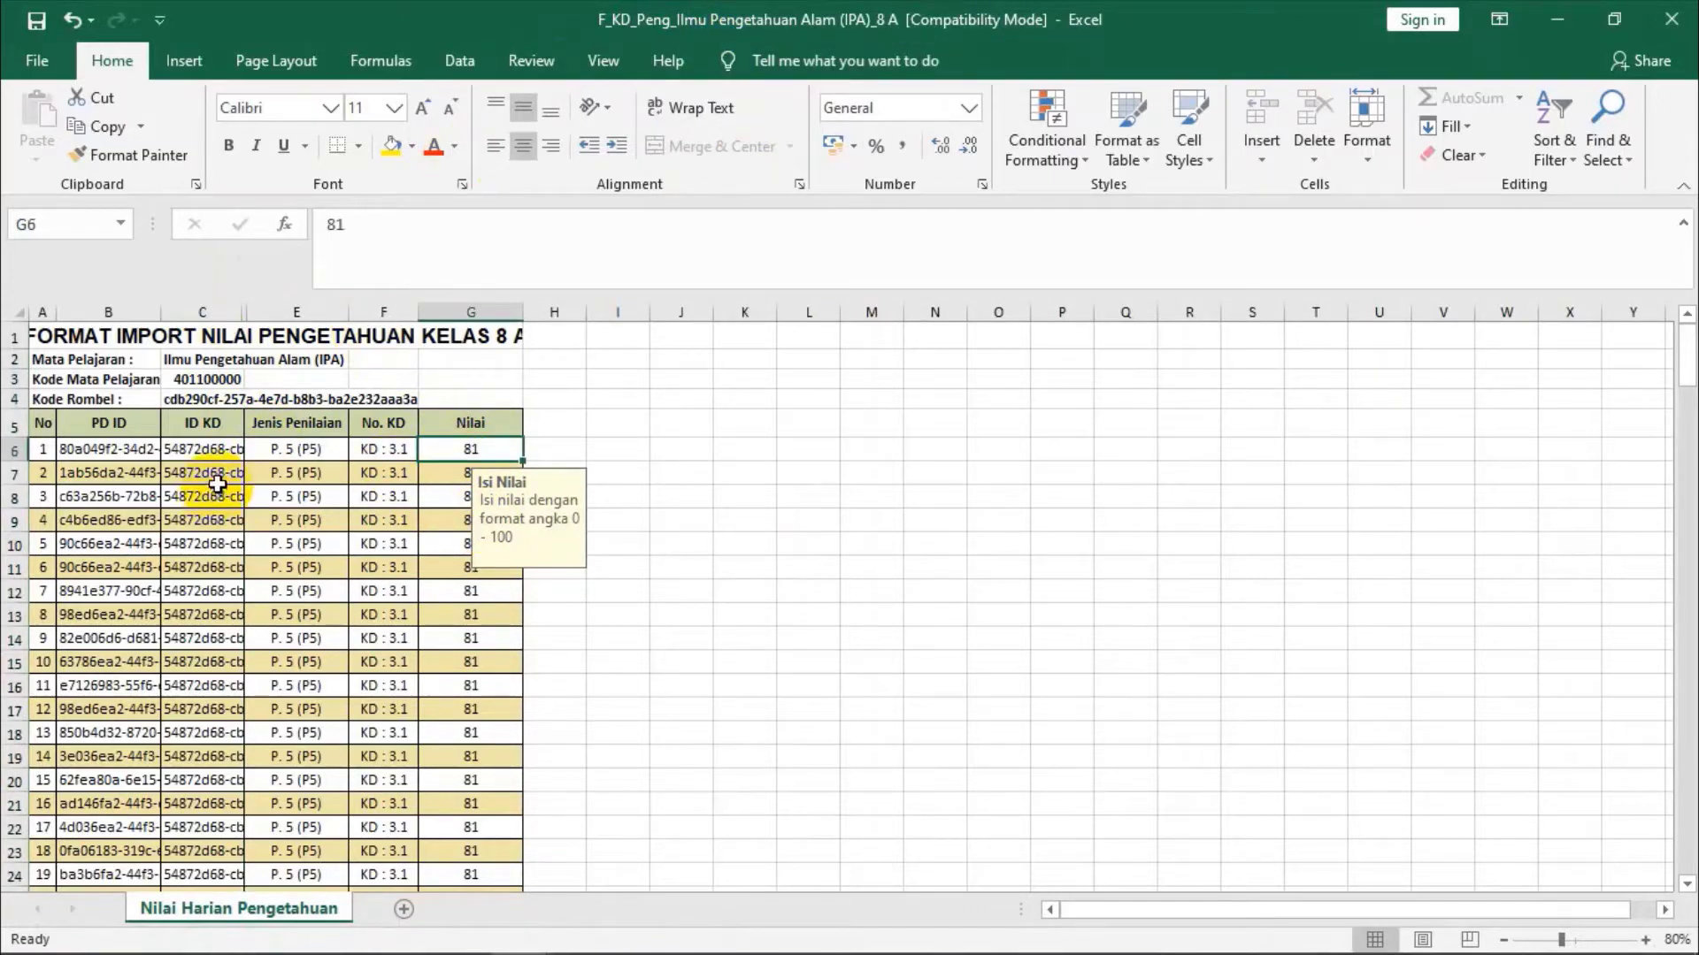
- Examine the PD ID, Jenis Penilaian and No. KD columns of the knowledge-score import format
{"action": "left_click", "coordinate": [134, 450]}
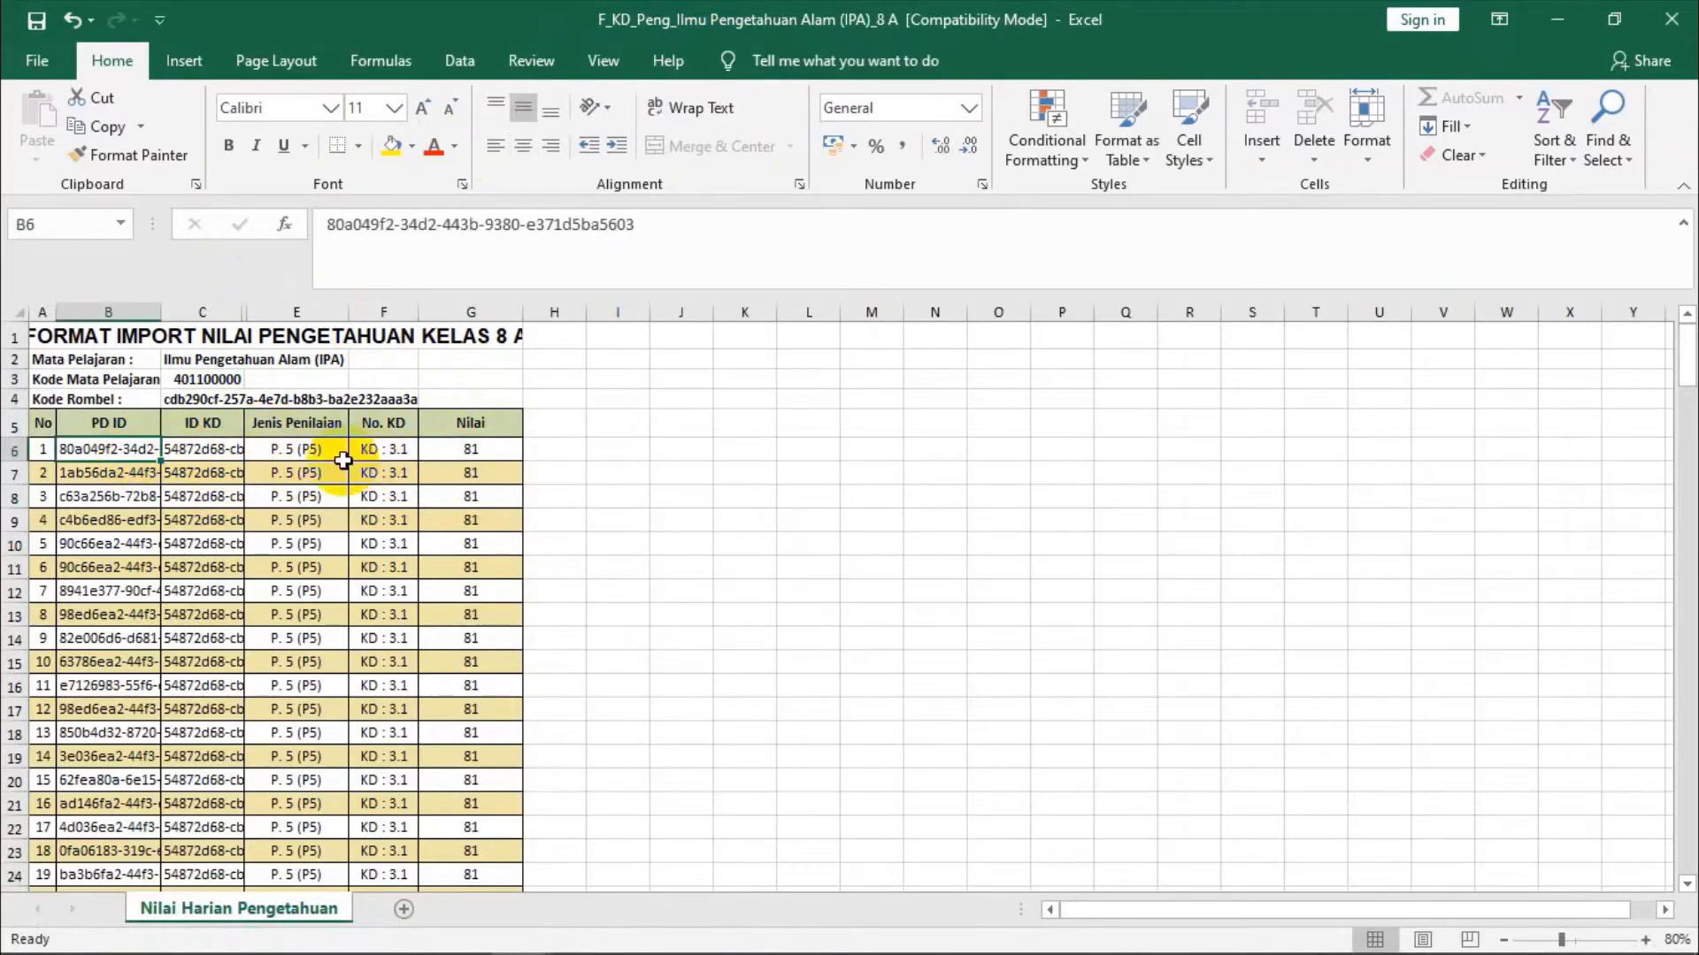
{"action": "left_click", "coordinate": [321, 458]}
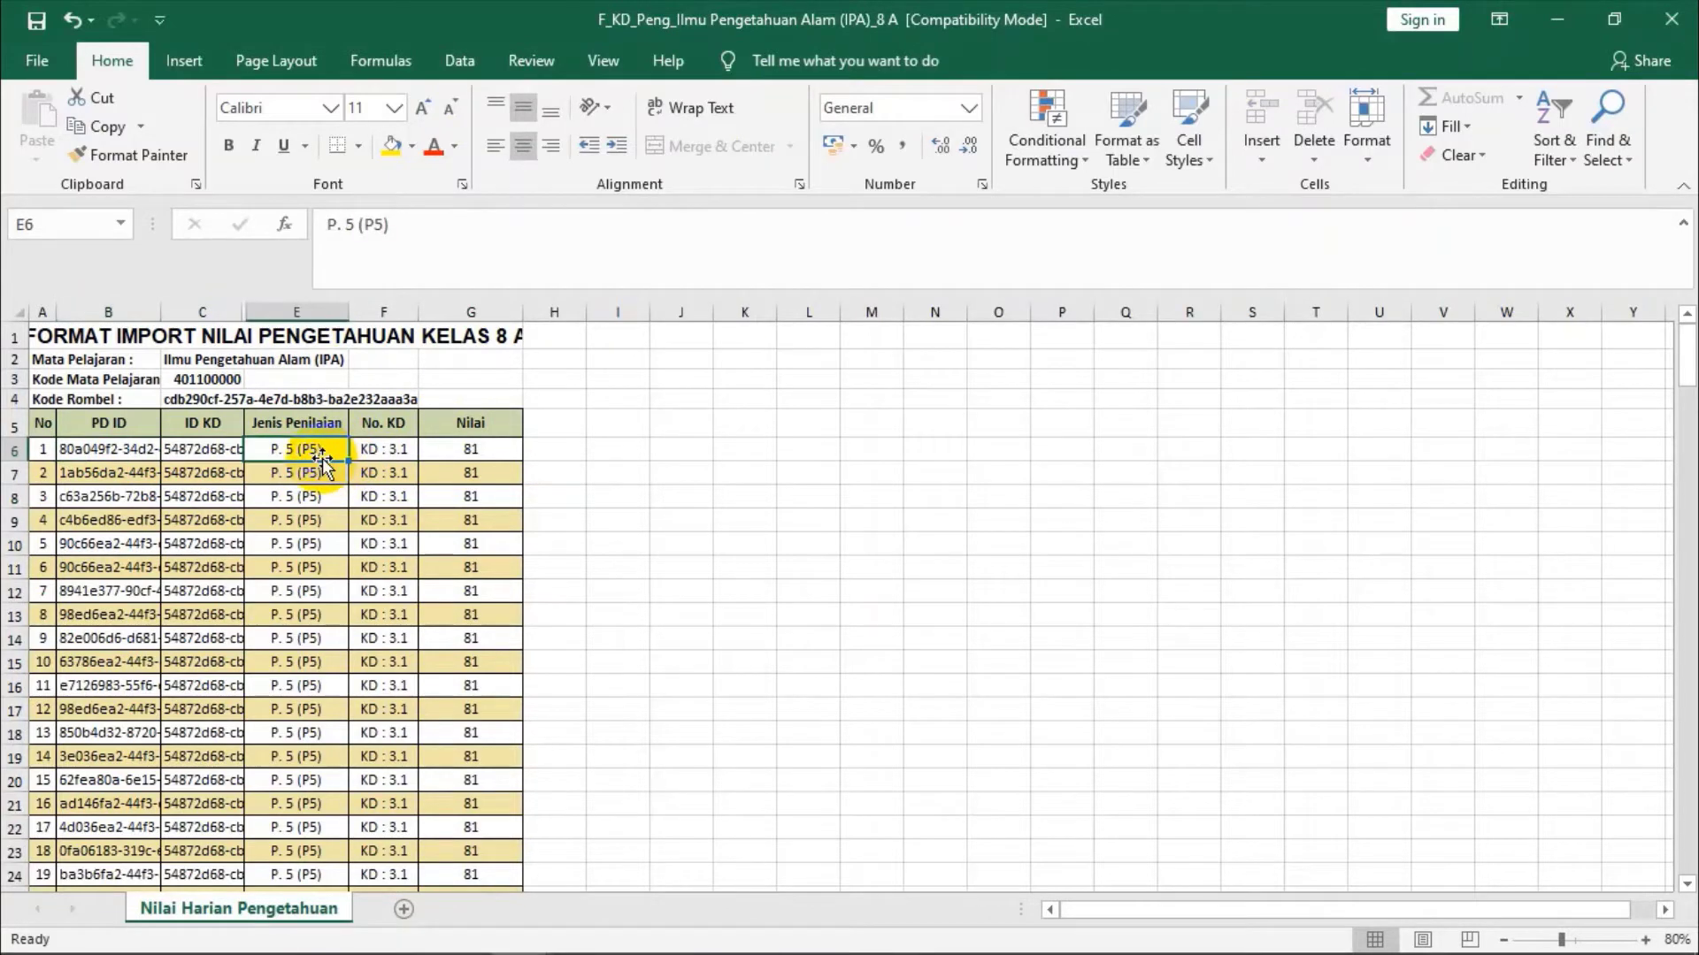
{"action": "left_click", "coordinate": [311, 421]}
{"action": "left_click", "coordinate": [304, 457]}
{"action": "left_click", "coordinate": [382, 431]}
{"action": "left_click", "coordinate": [382, 449]}
{"action": "scroll", "coordinate": [386, 451], "scroll_direction": "down", "scroll_amount": 4}
{"action": "scroll", "coordinate": [388, 451], "scroll_direction": "up", "scroll_amount": 4}
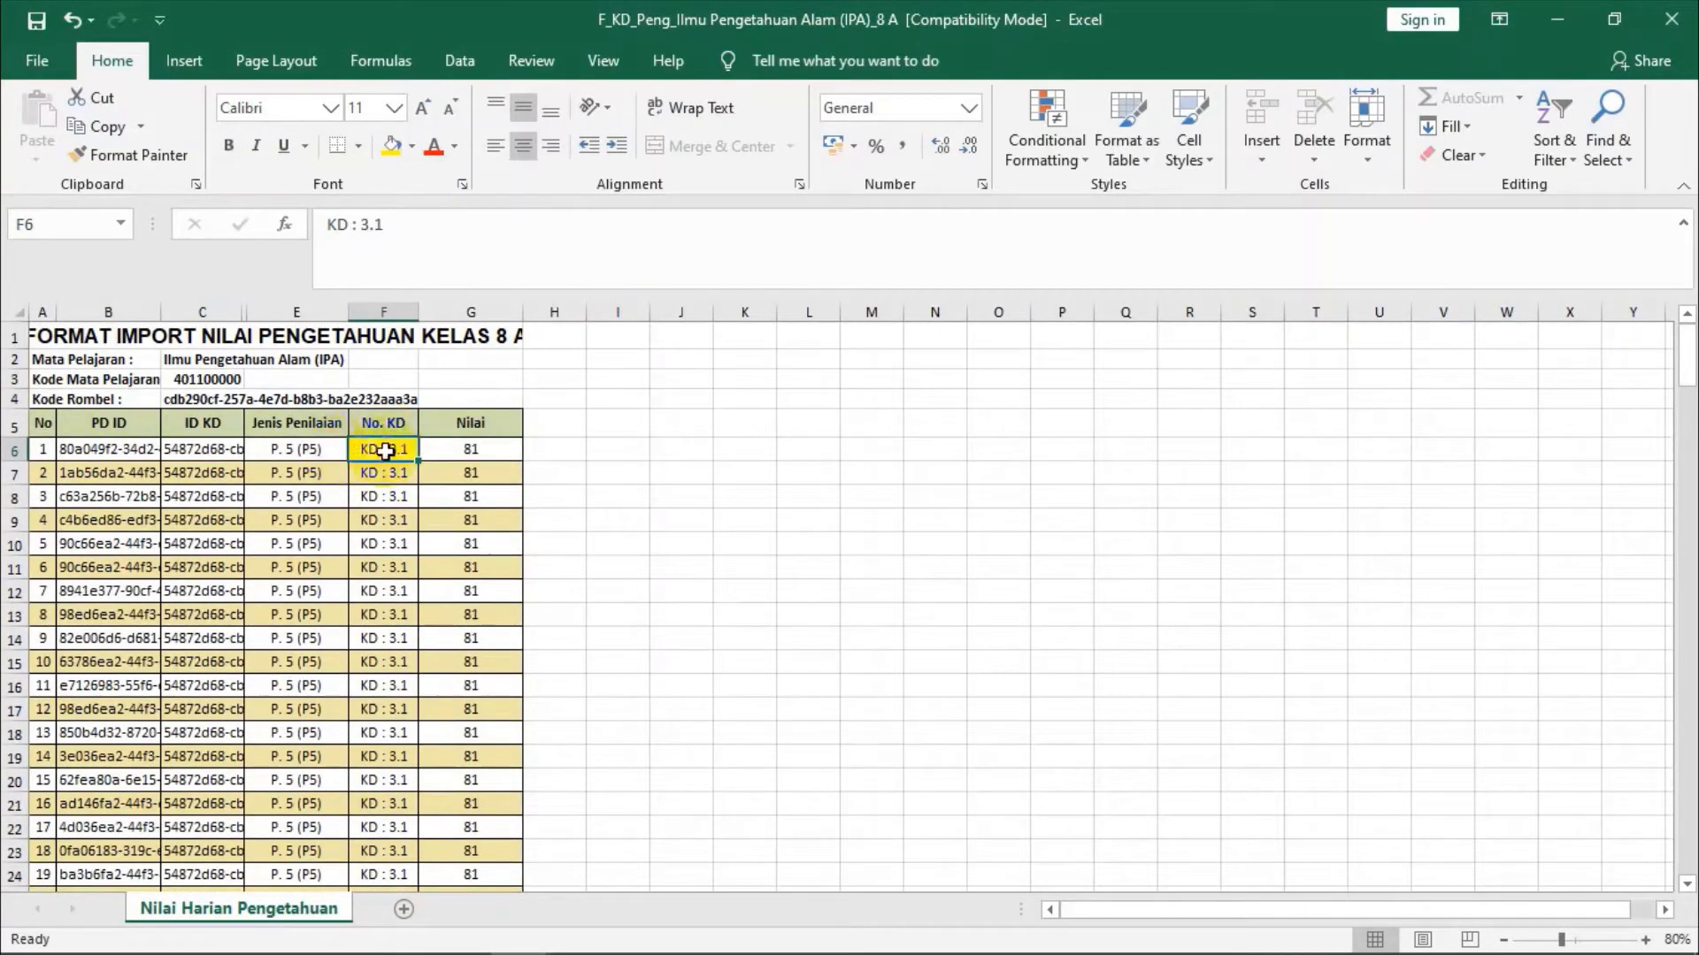
- Check the SPD group header in the 2019-2020 Penilaian MSP IPA workbook, and return to the F_KD_Peng workbook
{"action": "mouse_move", "coordinate": [520, 929]}
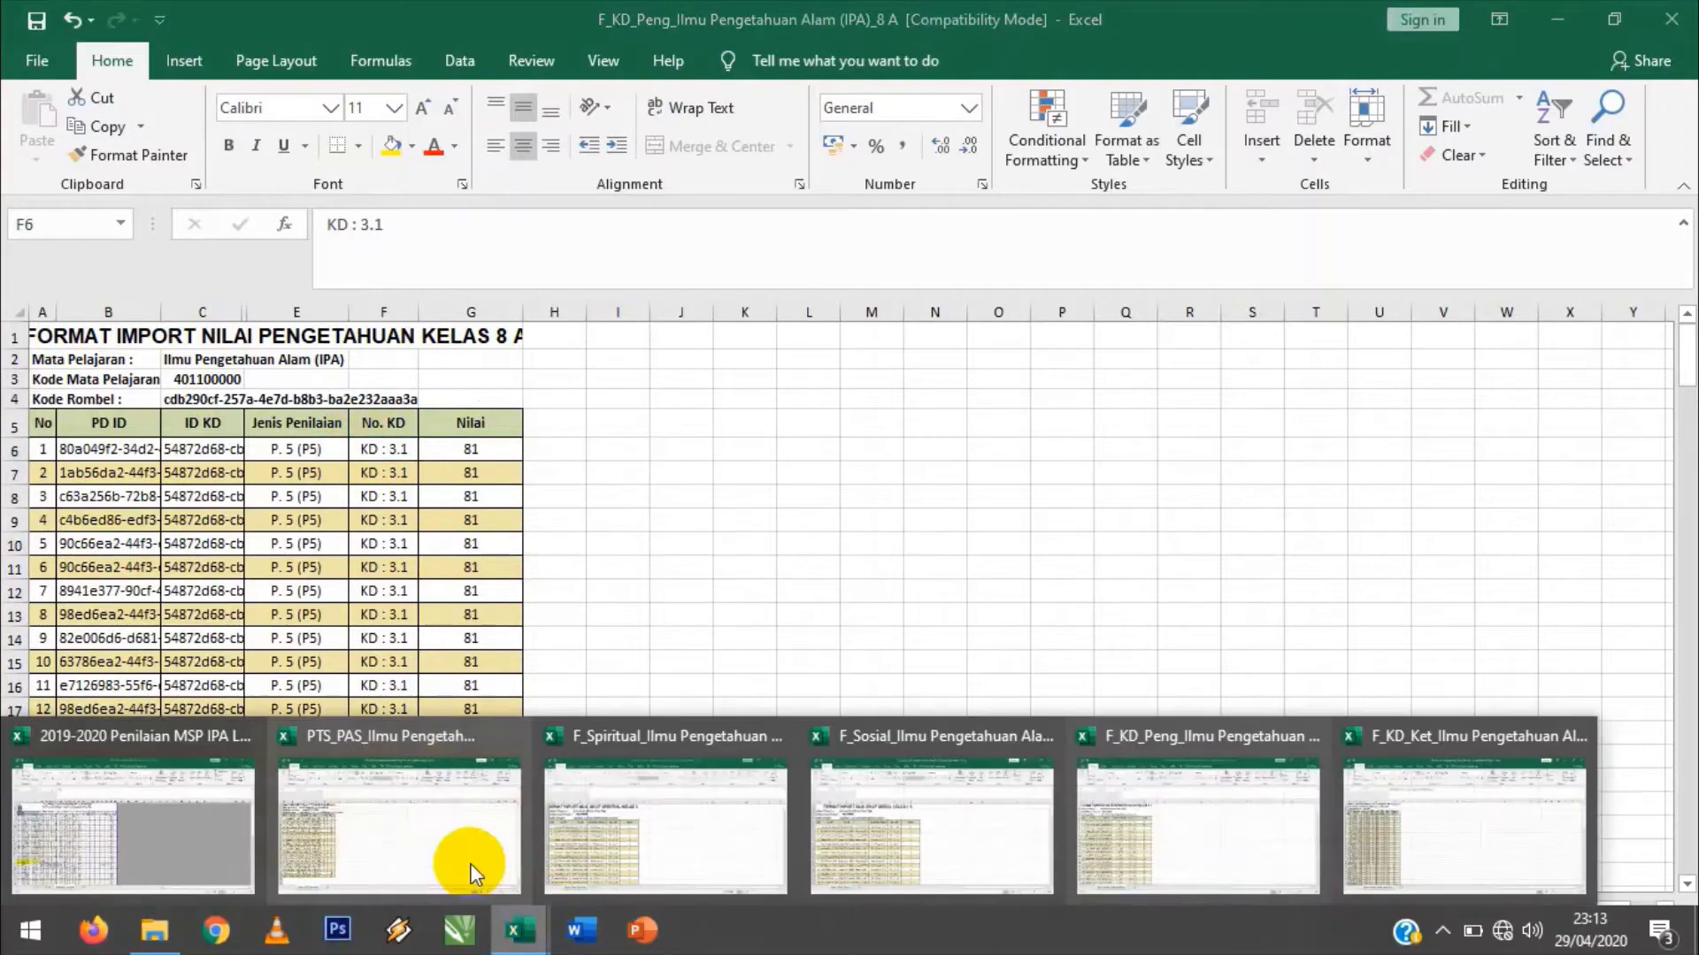
{"action": "left_click", "coordinate": [214, 783]}
{"action": "left_click", "coordinate": [225, 383]}
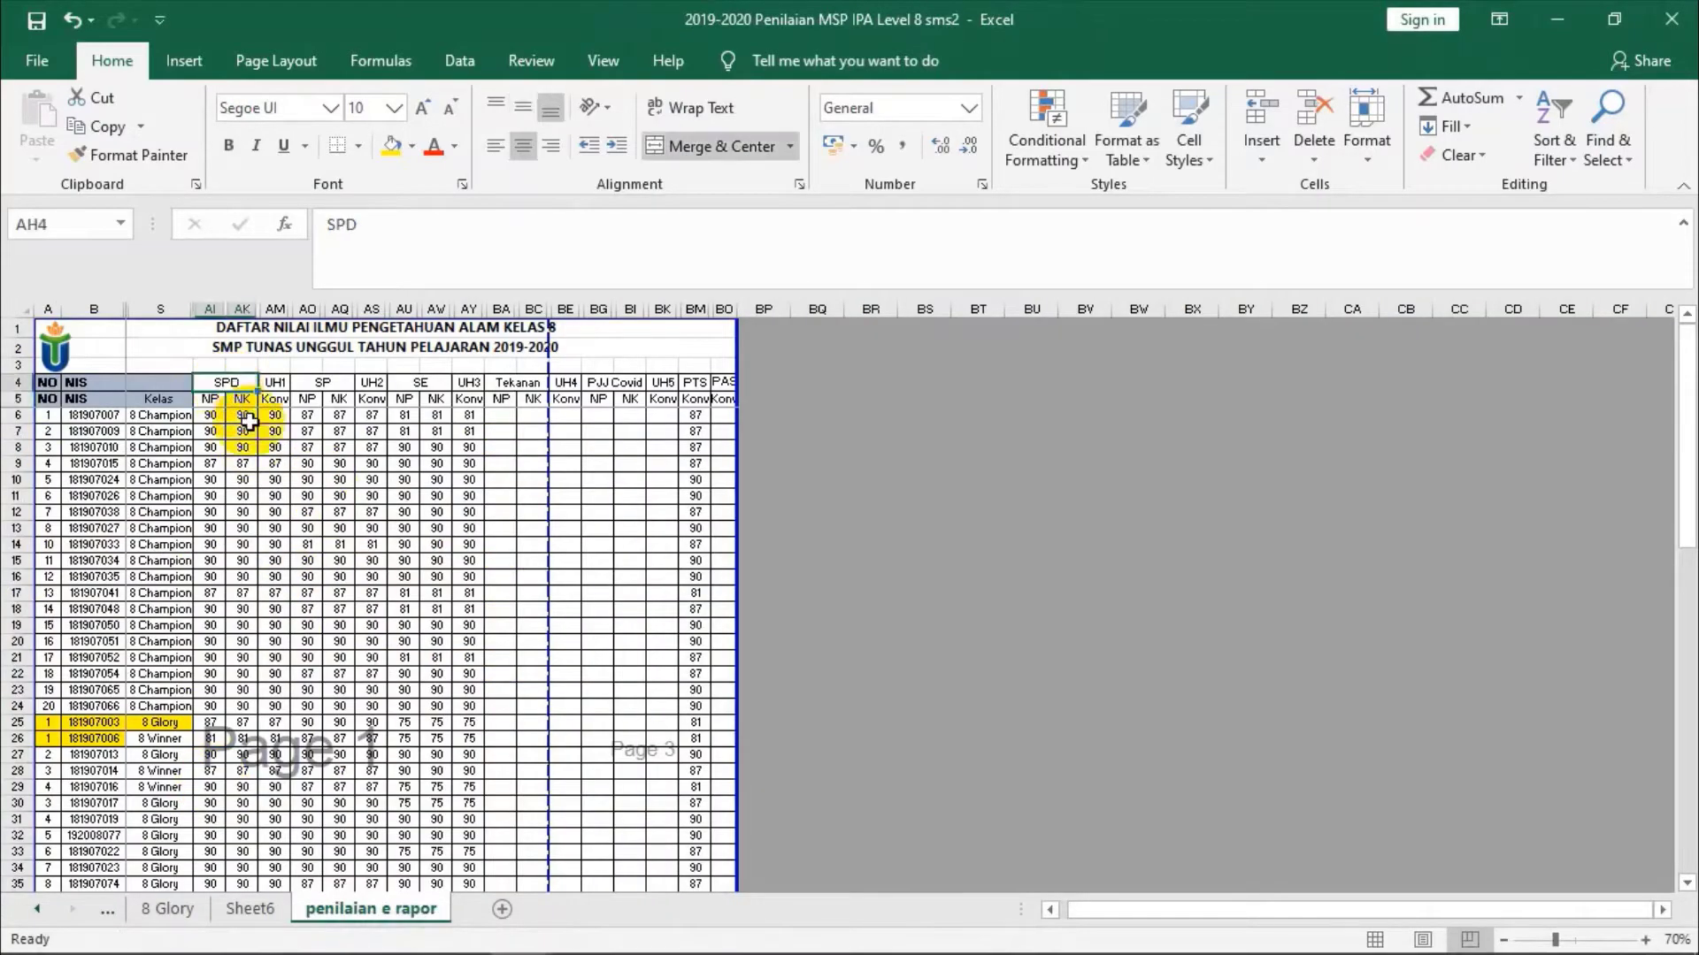
{"action": "left_click", "coordinate": [517, 930]}
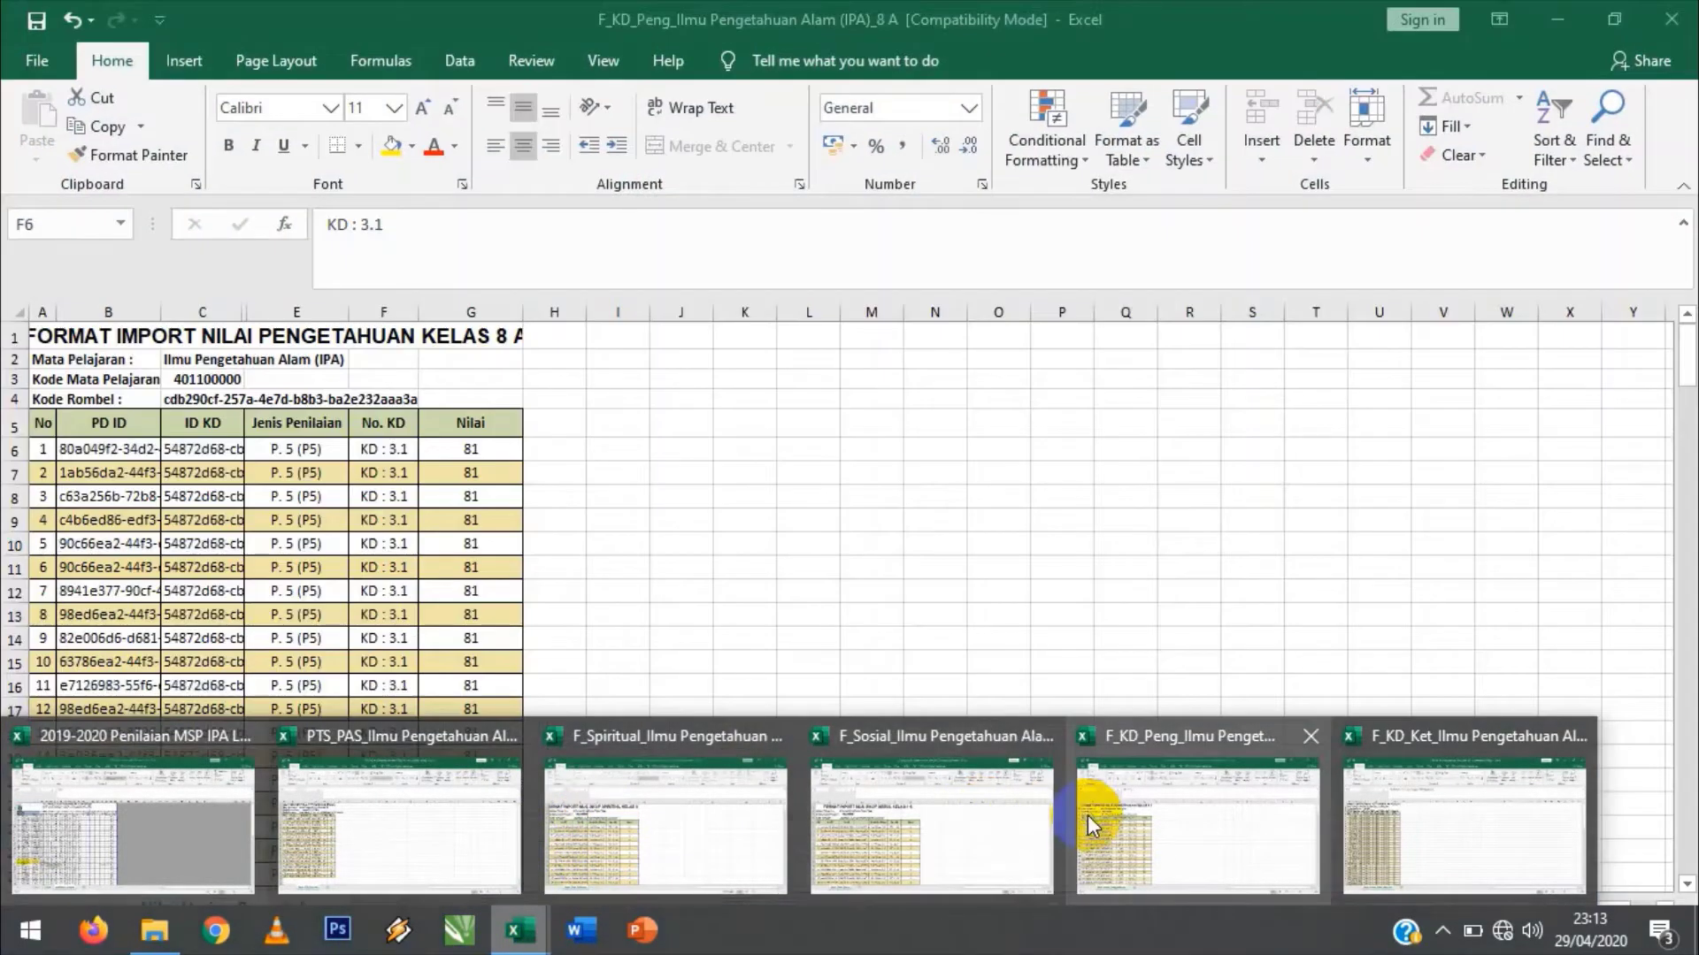
{"action": "left_click", "coordinate": [1087, 815]}
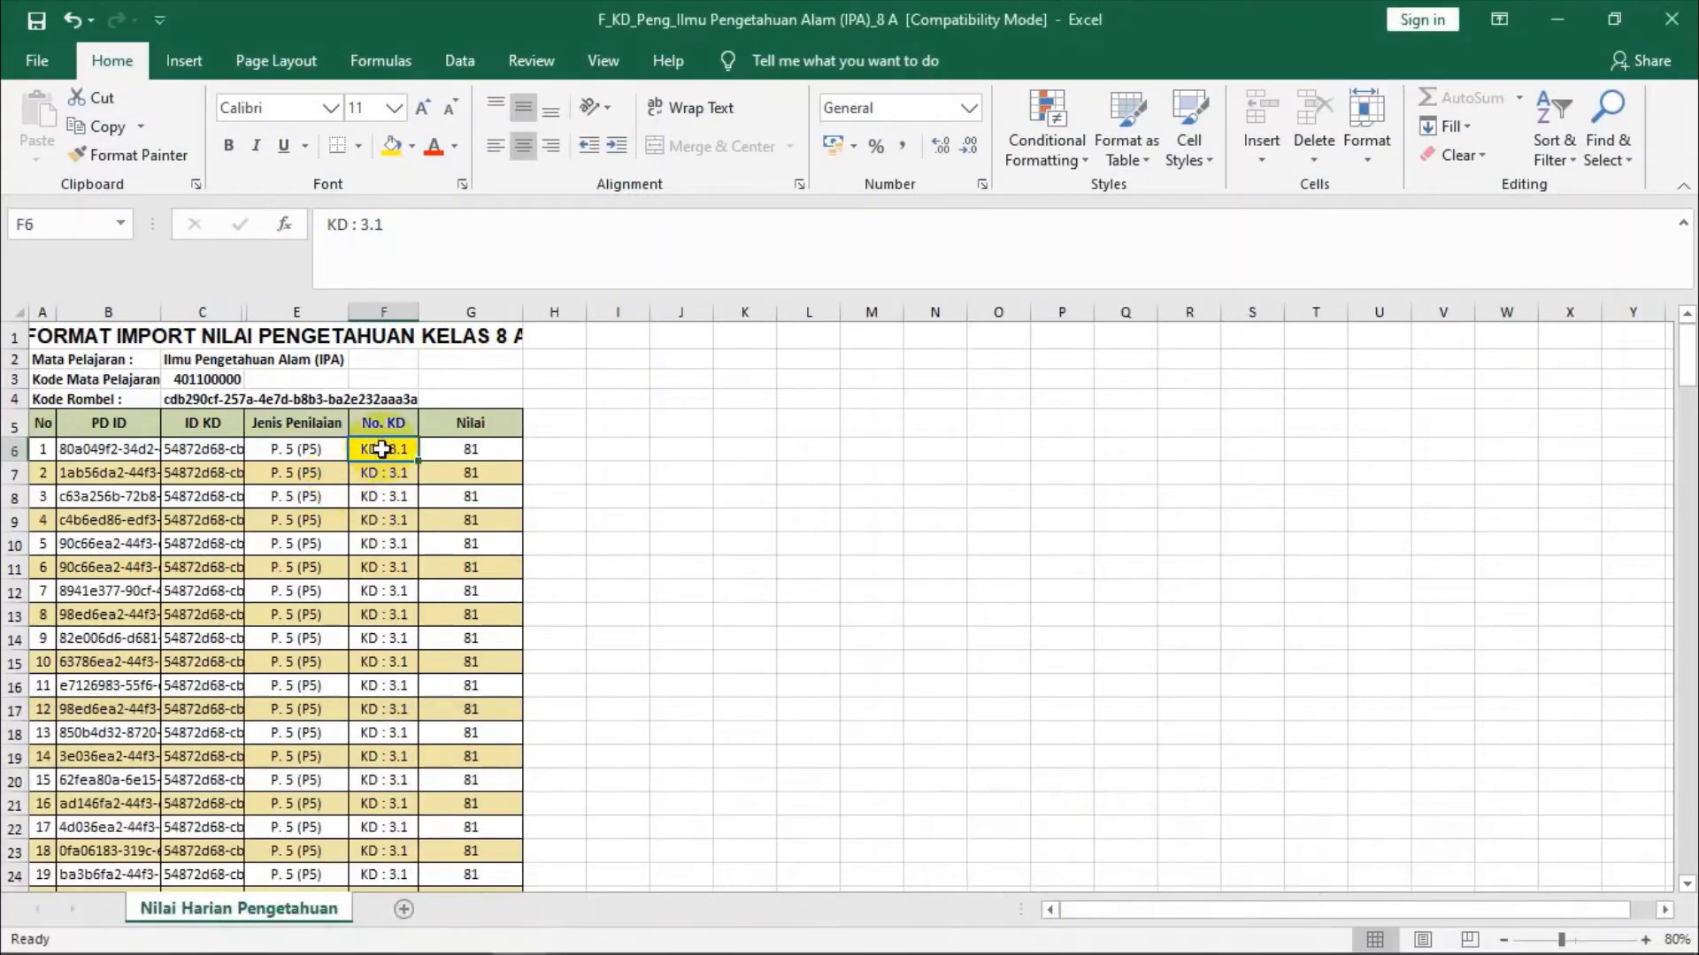
- Try to edit the first No. KD entry in cell F6 of the Nilai Harian Pengetahuan sheet
{"action": "left_click", "coordinate": [382, 489]}
{"action": "left_click", "coordinate": [381, 450]}
{"action": "left_click", "coordinate": [384, 475]}
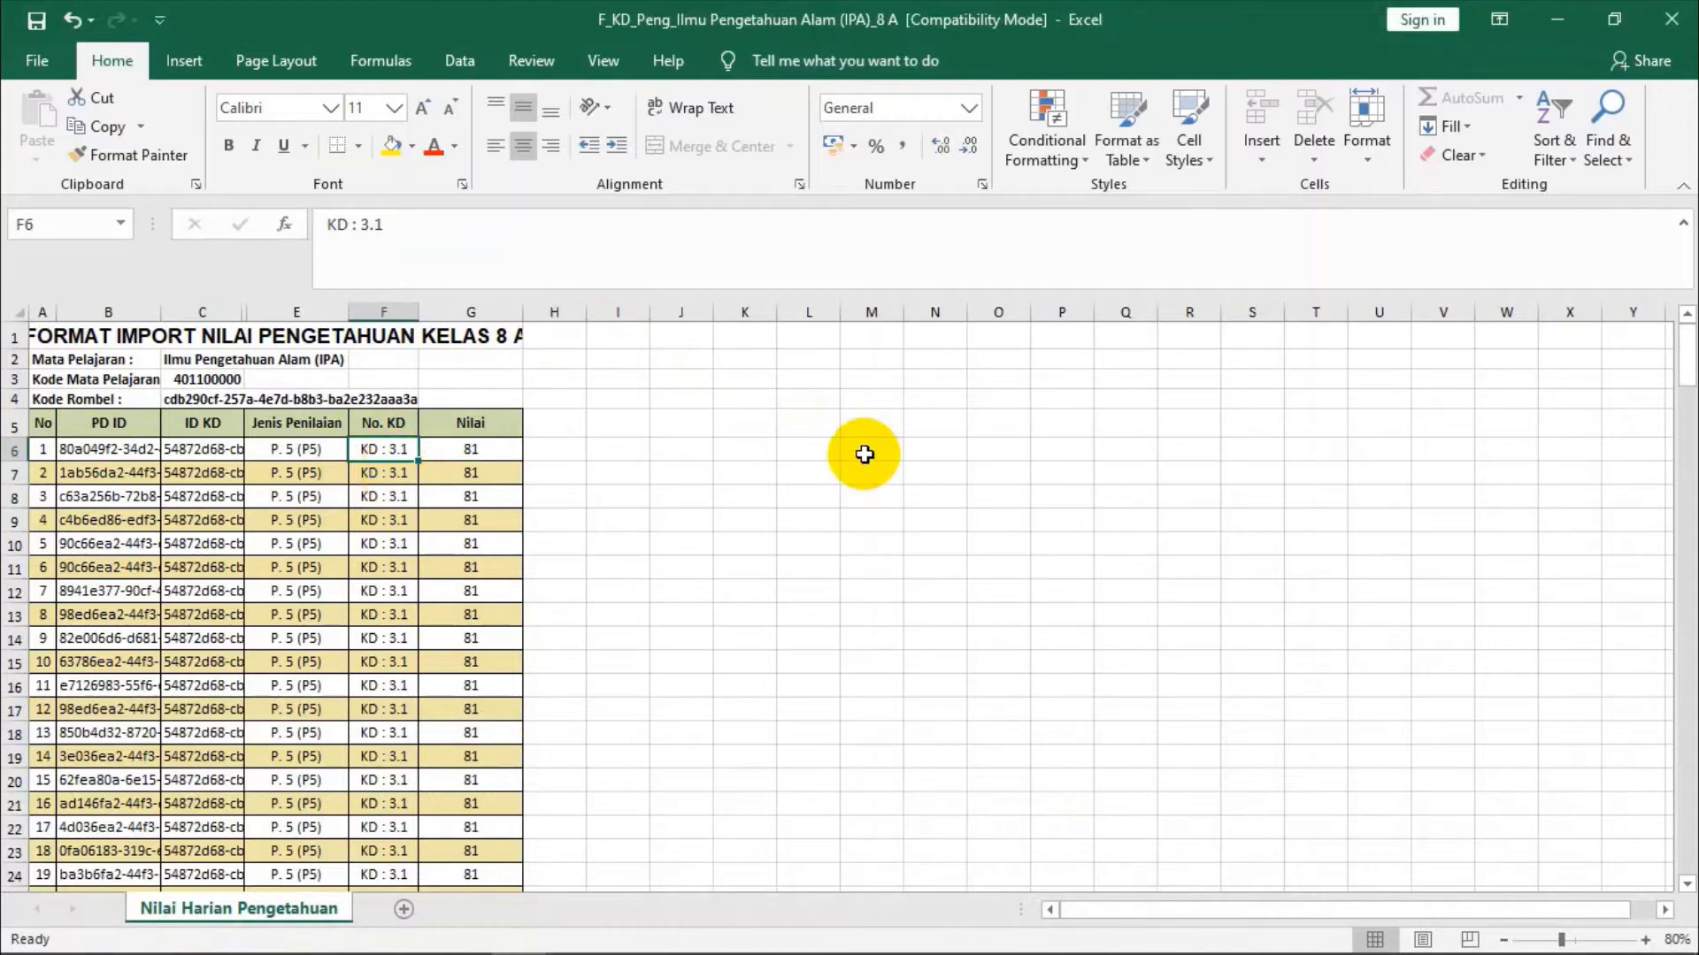
{"action": "left_click", "coordinate": [390, 472]}
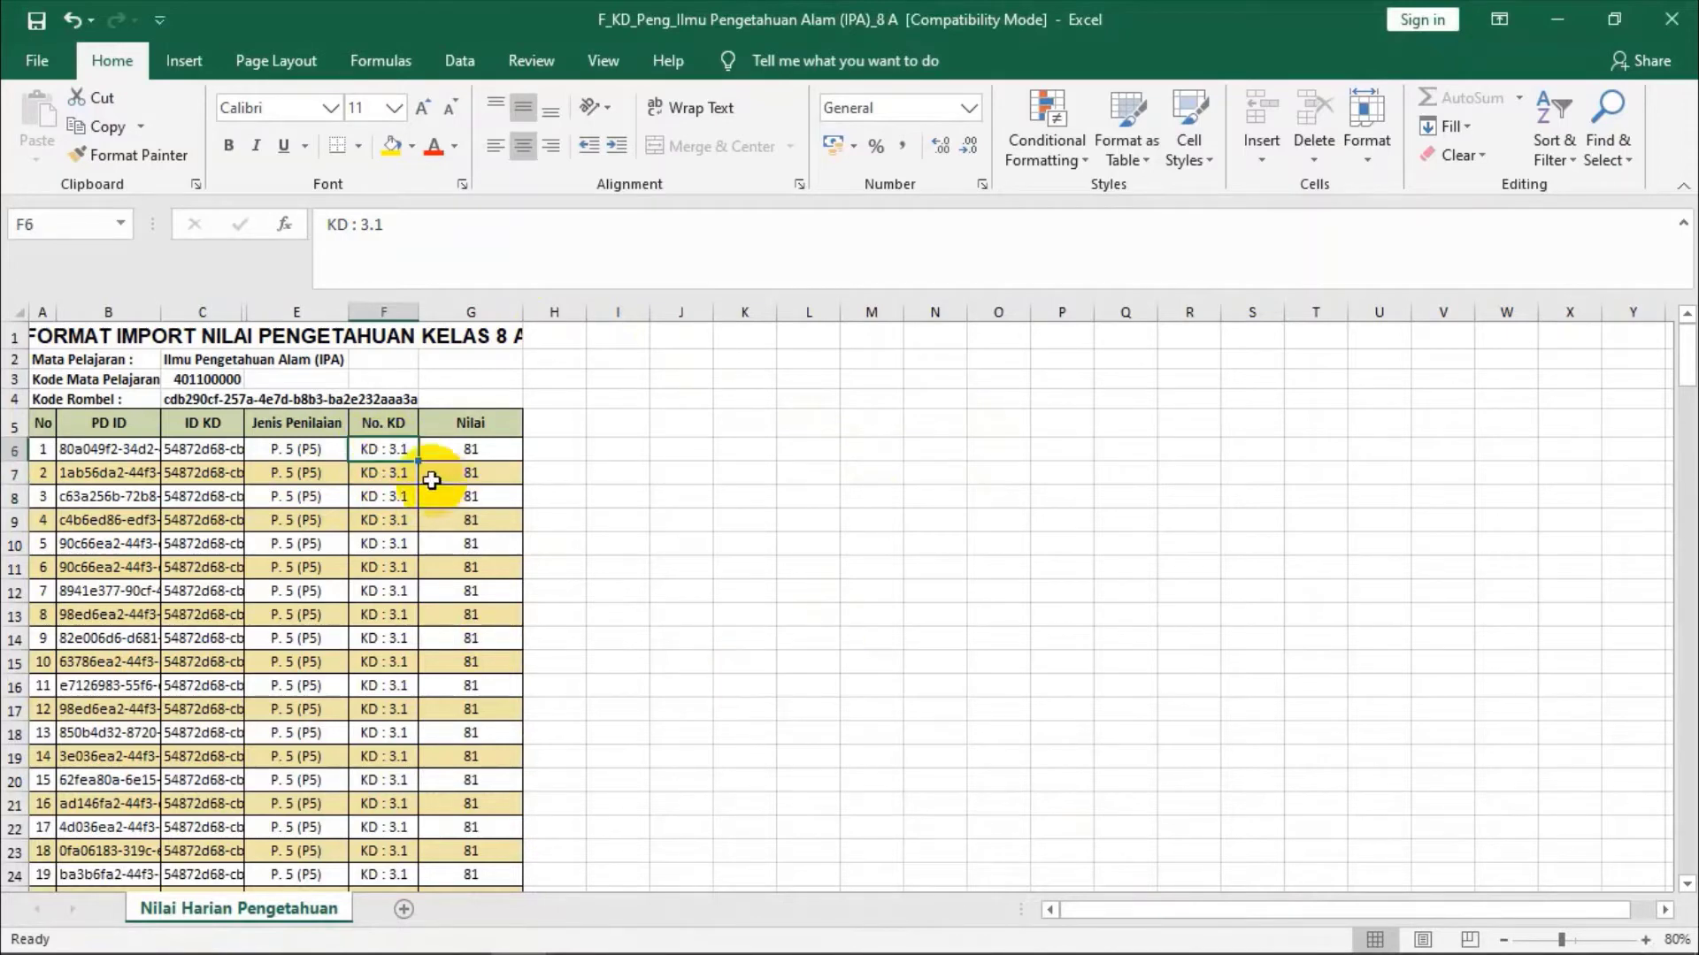
{"action": "double_click", "coordinate": [398, 444]}
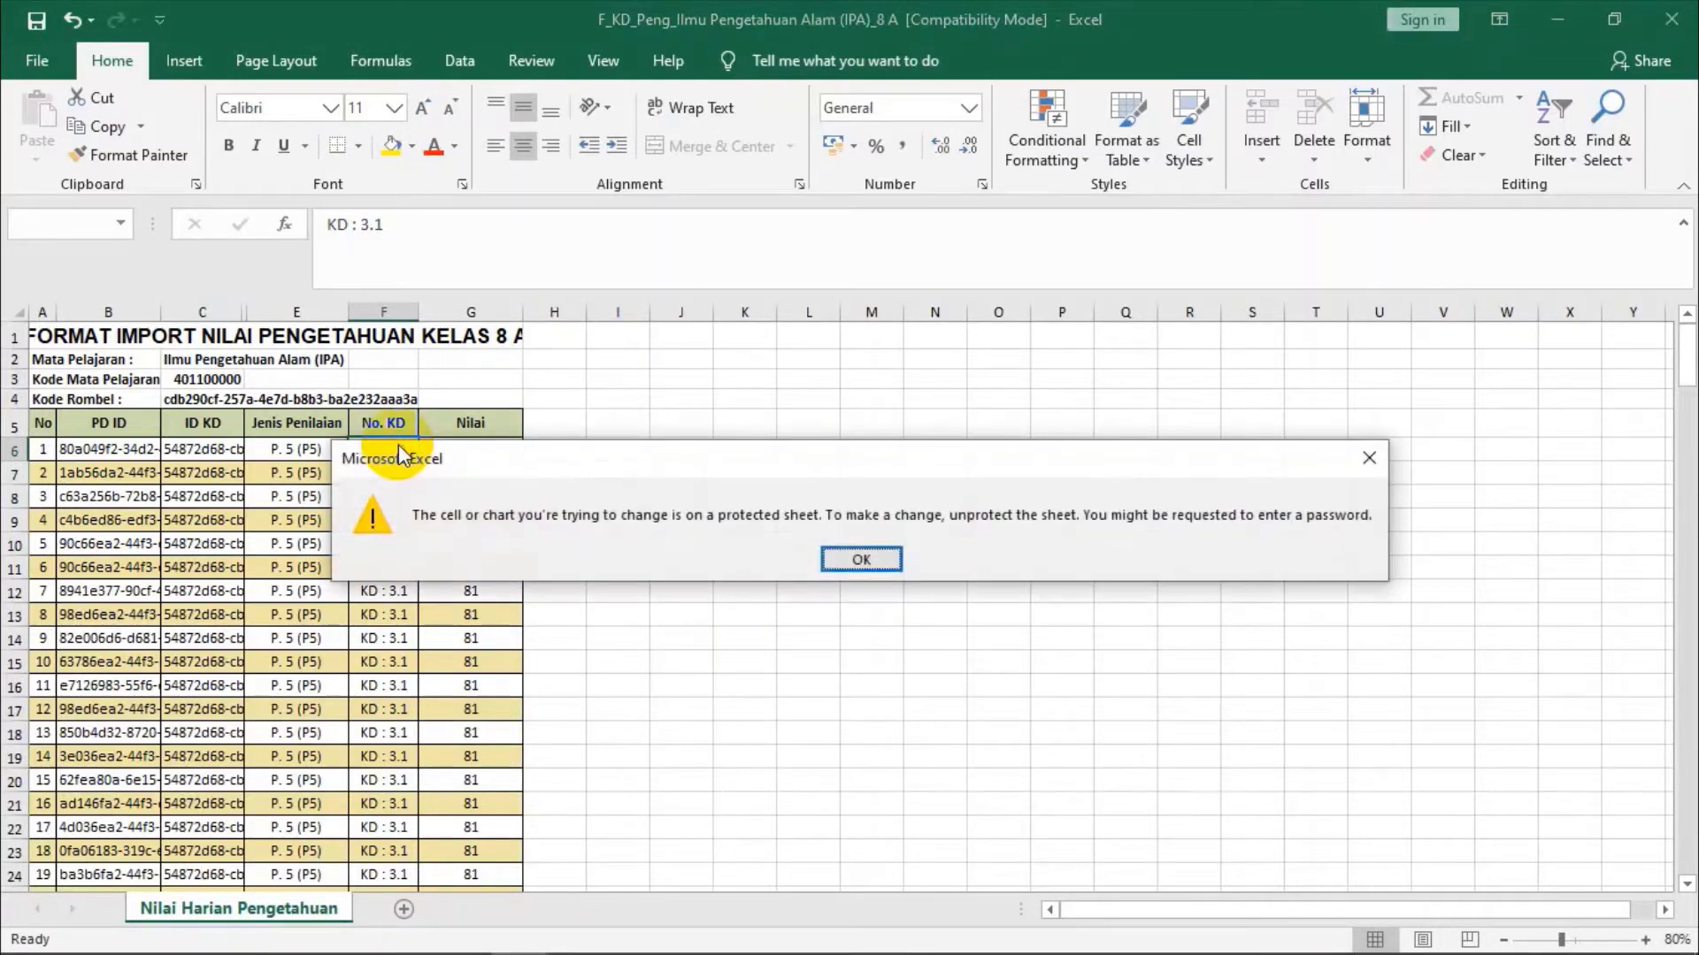
{"action": "left_click", "coordinate": [863, 559]}
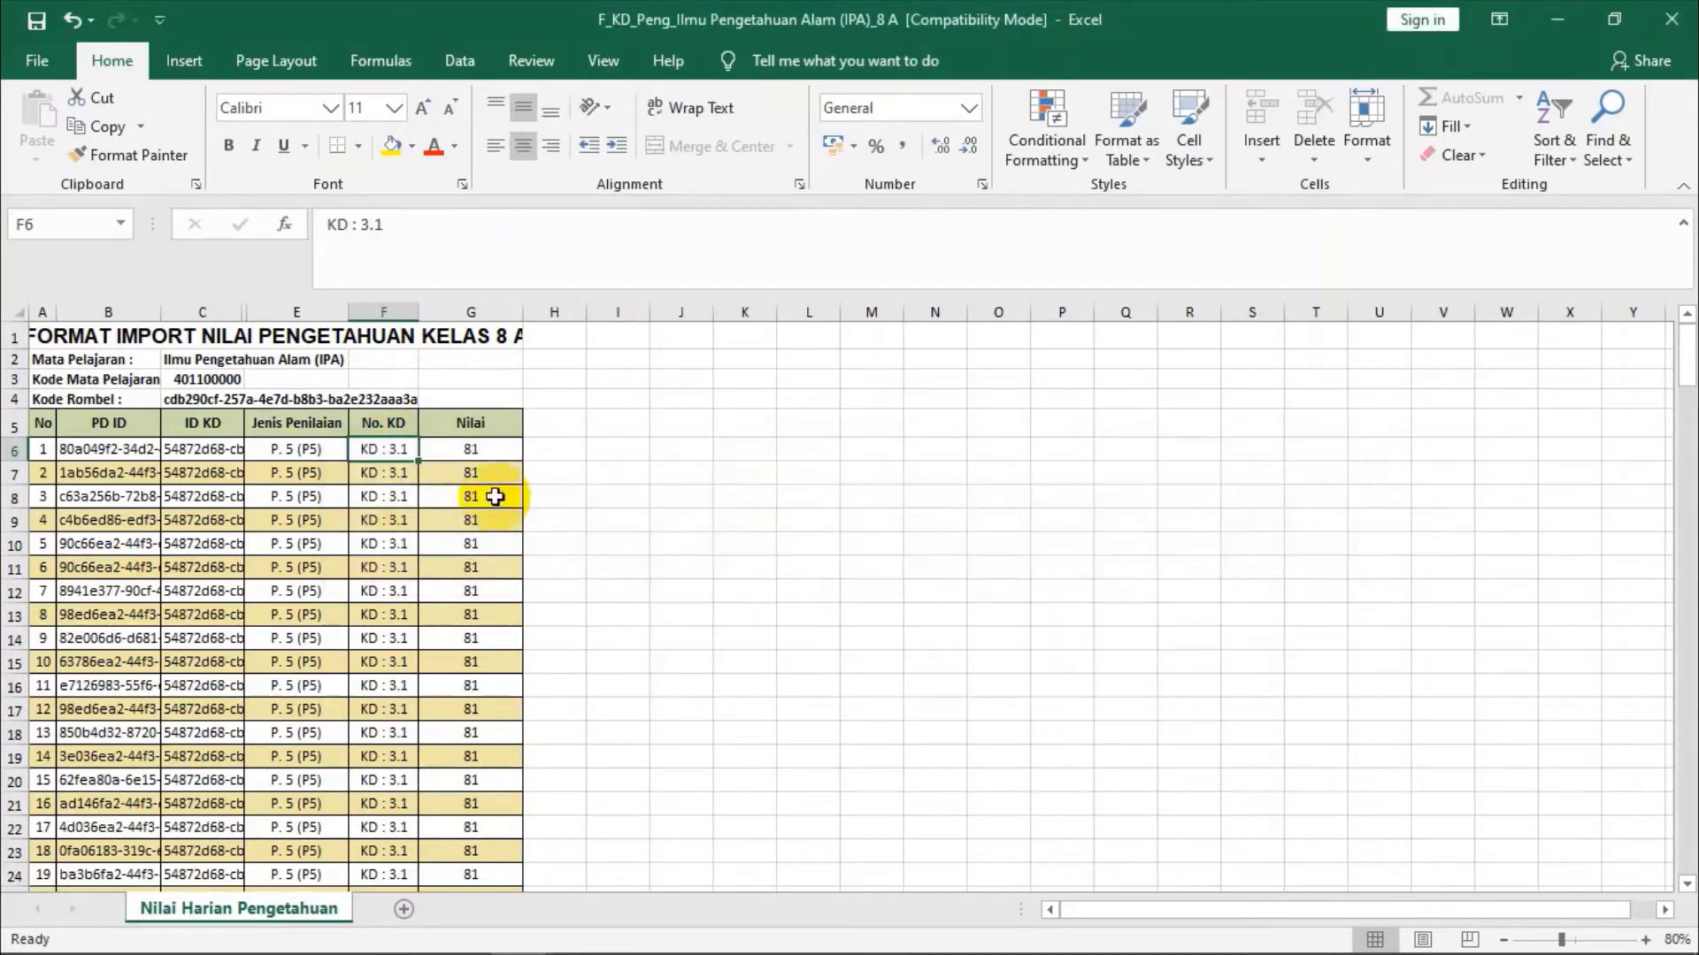
{"action": "left_click", "coordinate": [398, 470]}
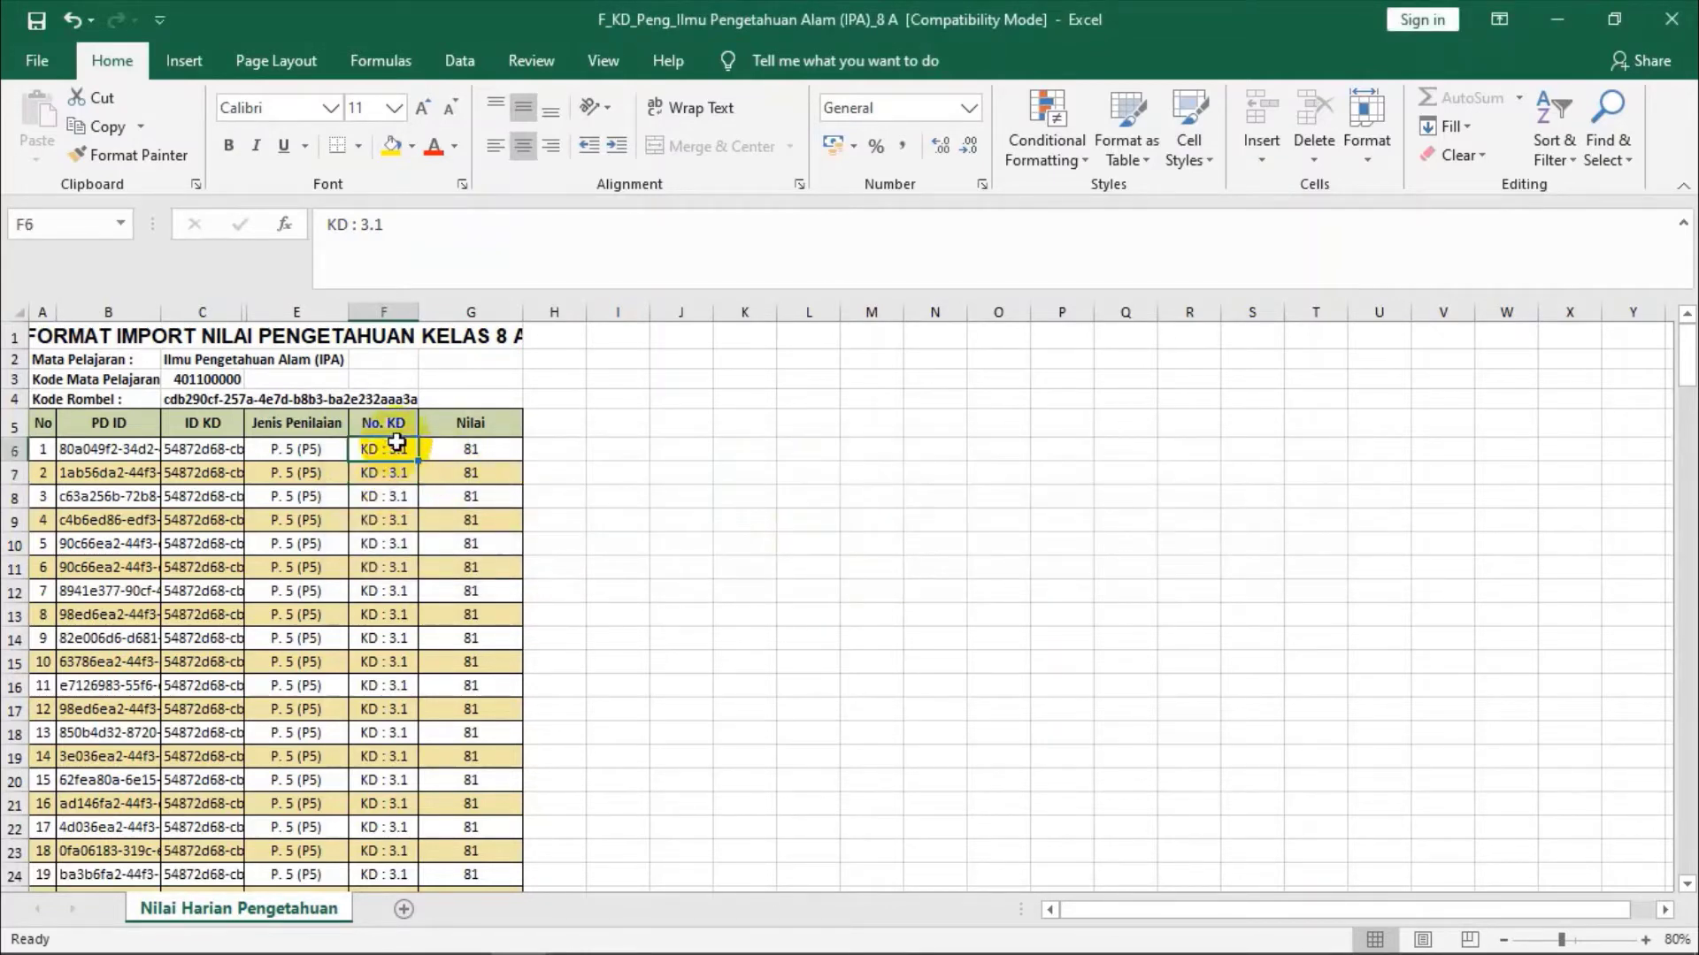
{"action": "double_click", "coordinate": [398, 444]}
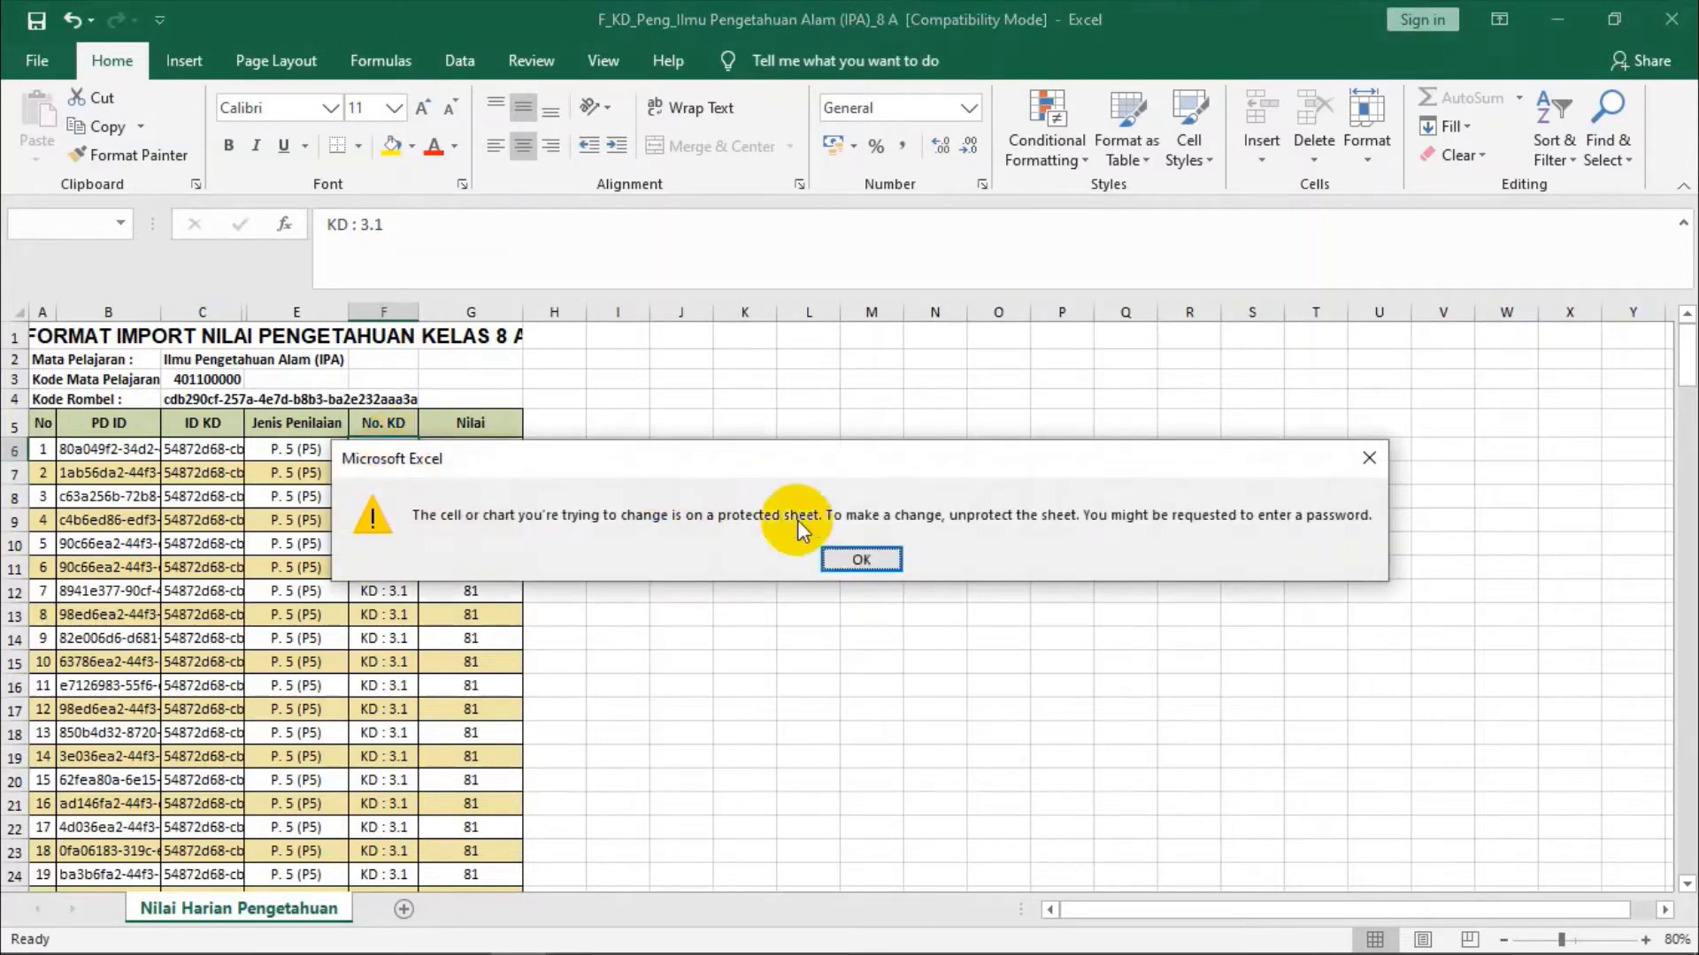
{"action": "left_click", "coordinate": [863, 559]}
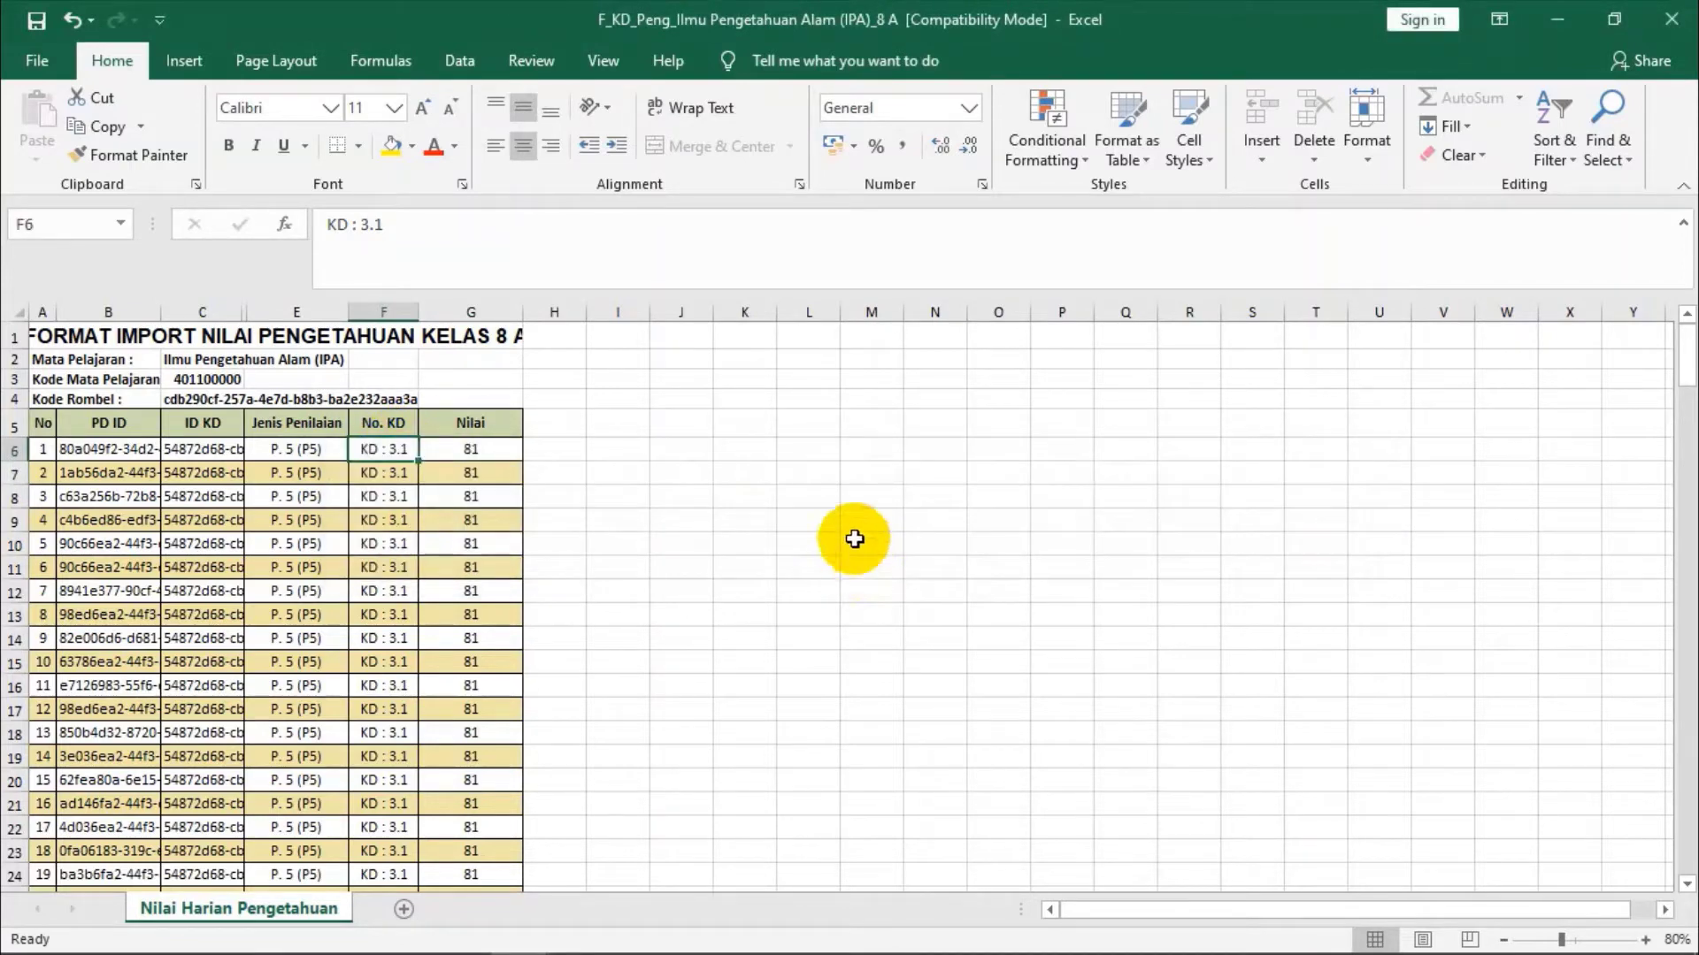
- Check the first row's Nilai and No. KD entries, and try to edit the Jenis Penilaian entry in cell E6
{"action": "left_click", "coordinate": [469, 455]}
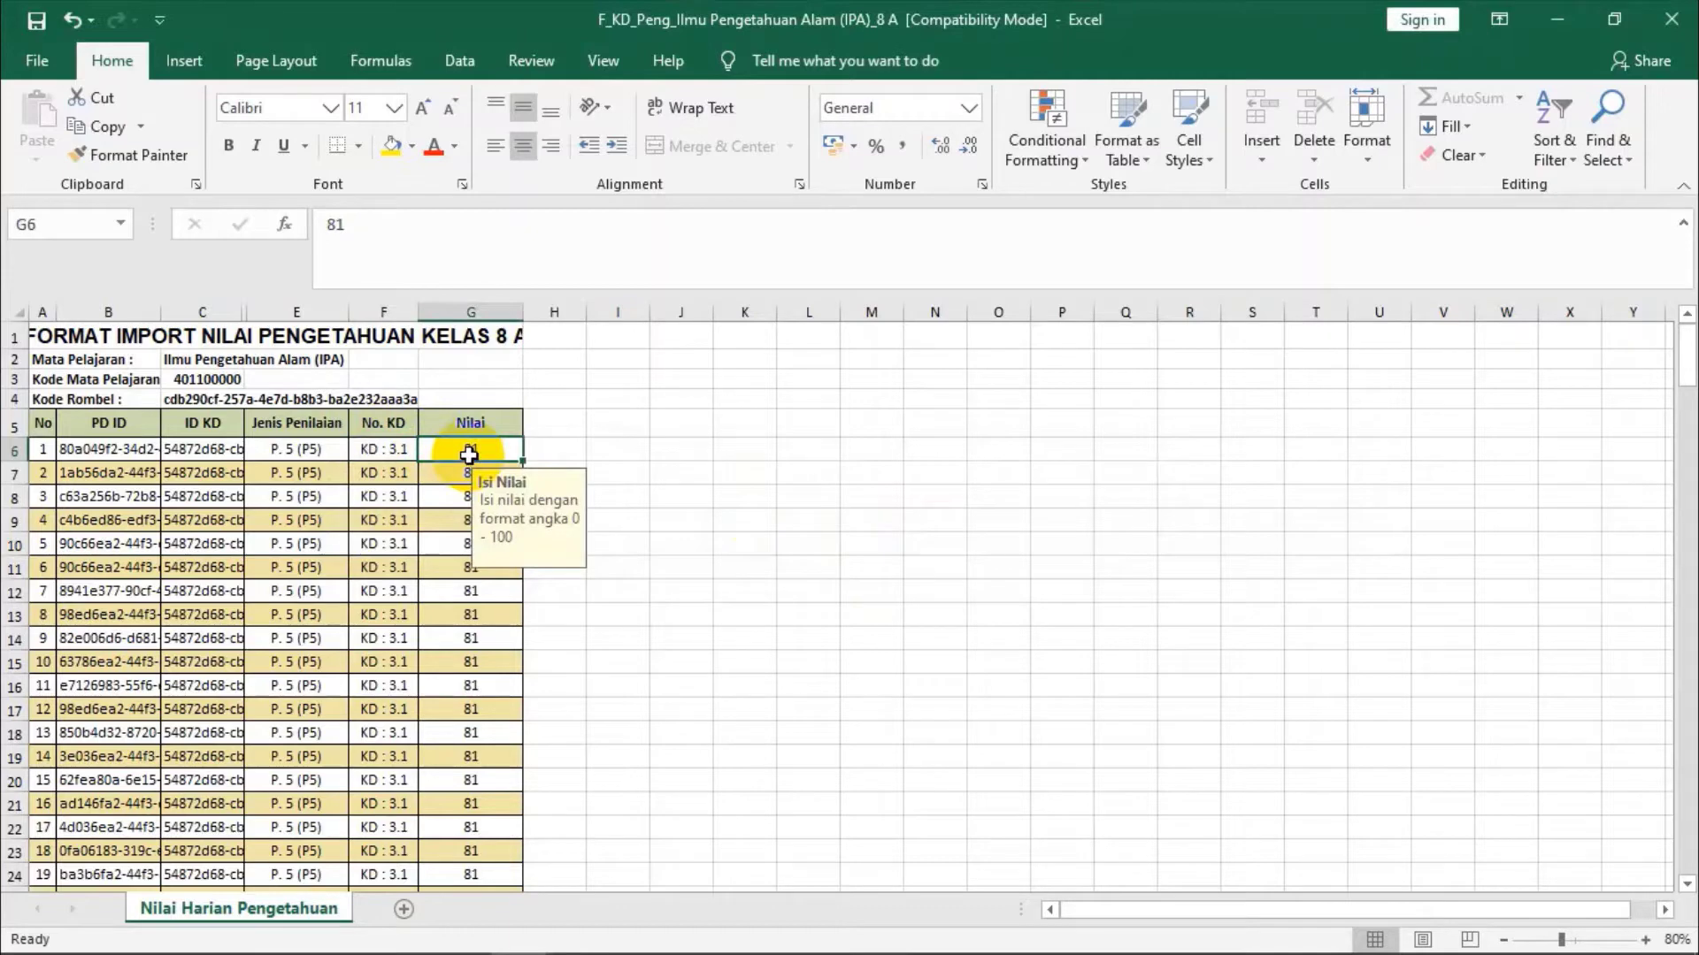
{"action": "left_click", "coordinate": [377, 444]}
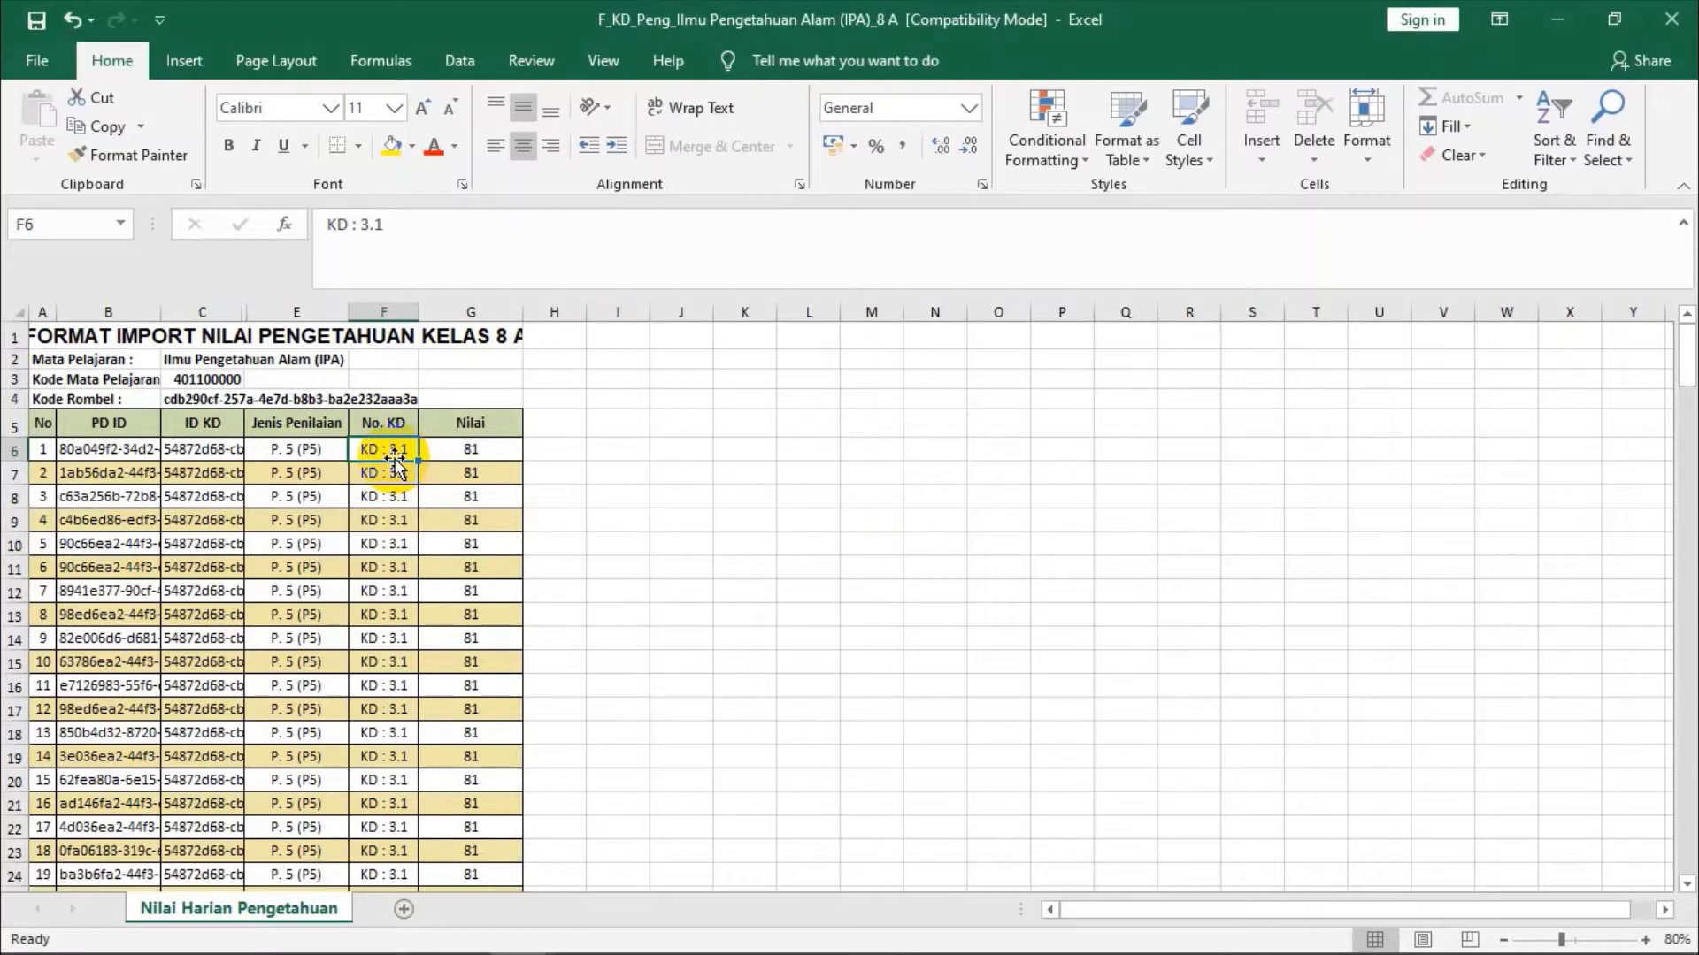
{"action": "left_click", "coordinate": [314, 450]}
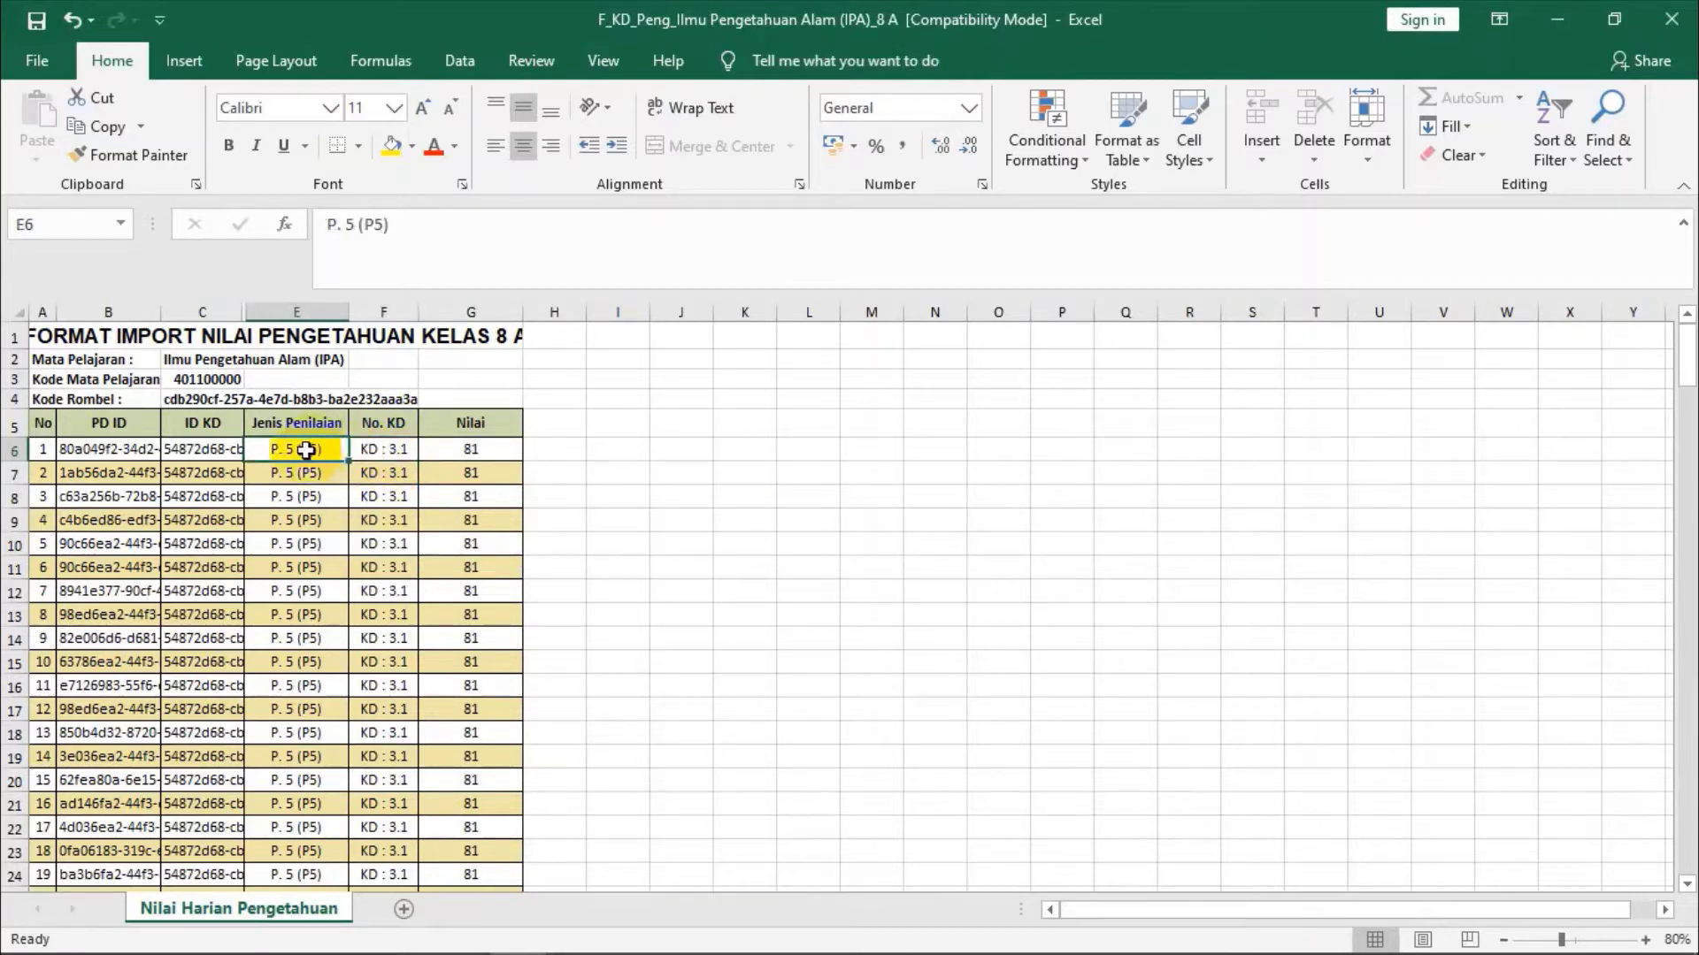
{"action": "left_click", "coordinate": [179, 457]}
{"action": "left_click", "coordinate": [297, 455]}
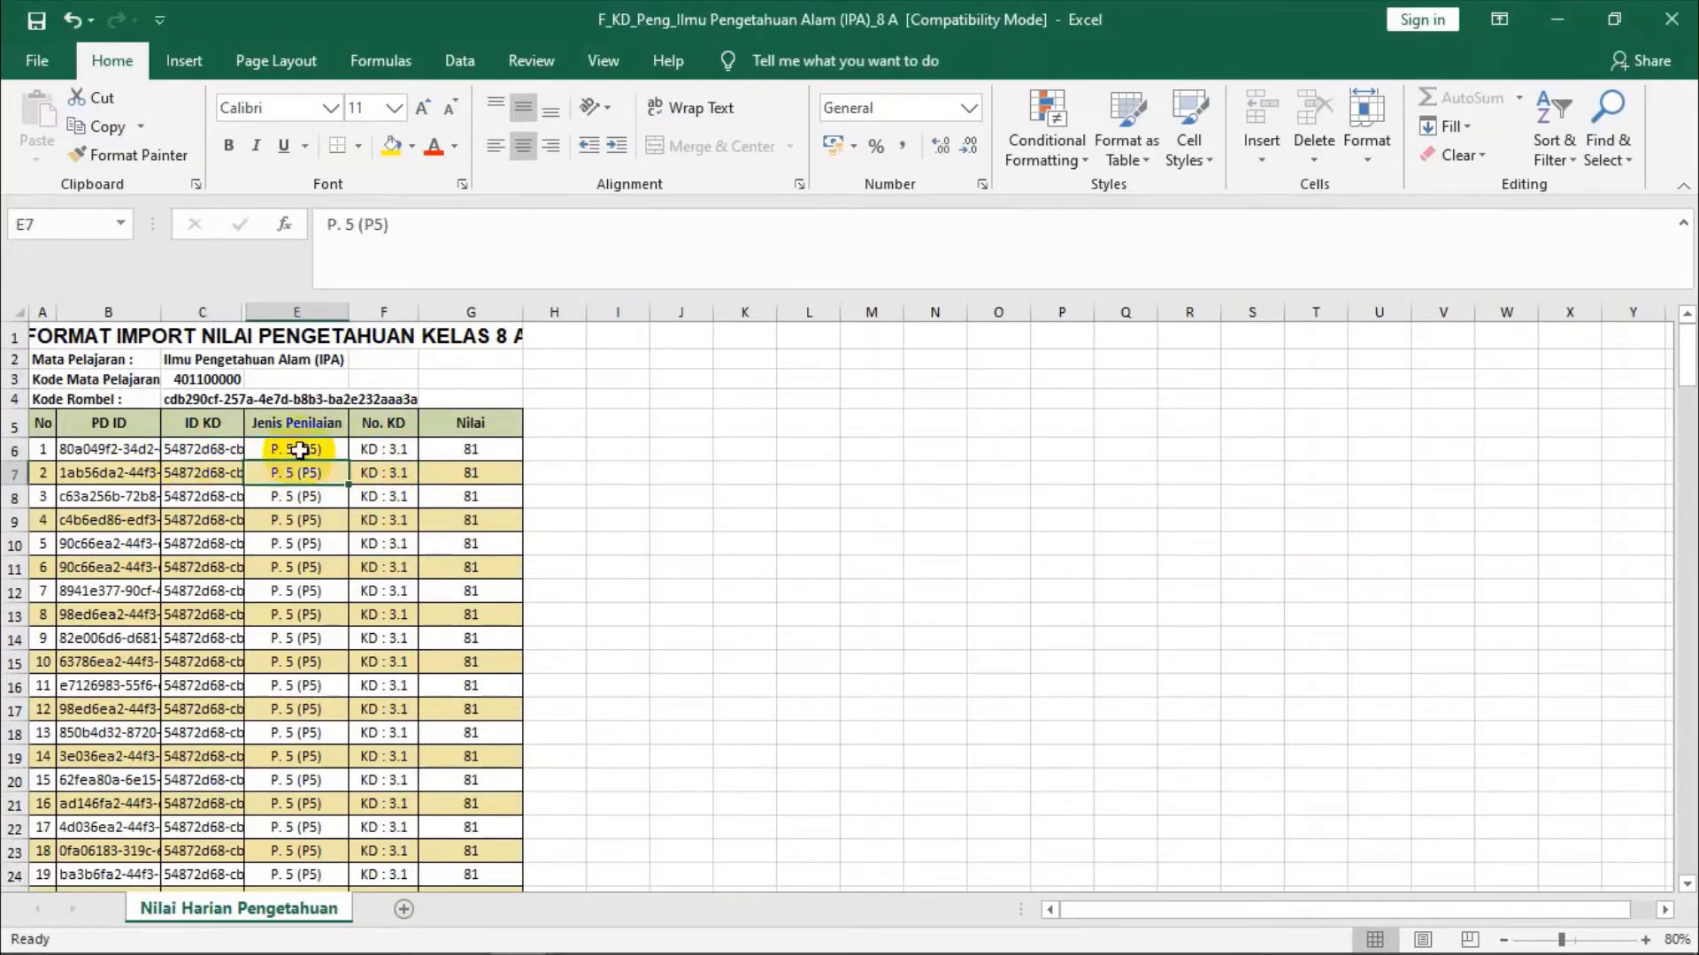
{"action": "double_click", "coordinate": [300, 450]}
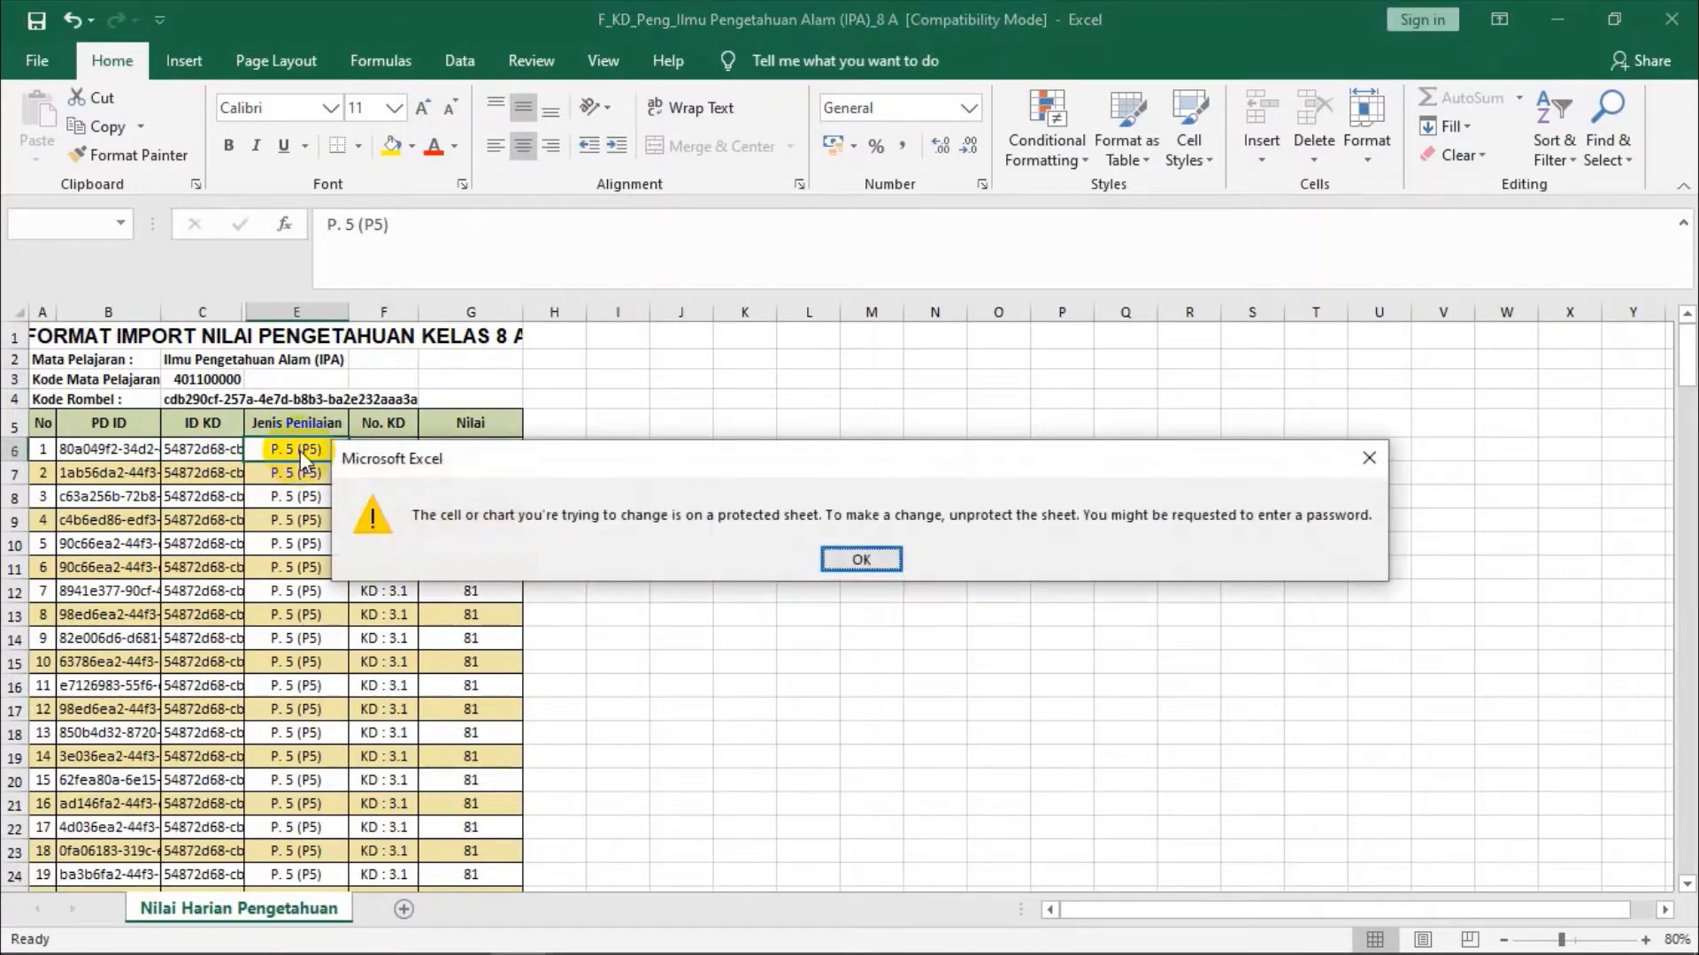
{"action": "left_click", "coordinate": [856, 558]}
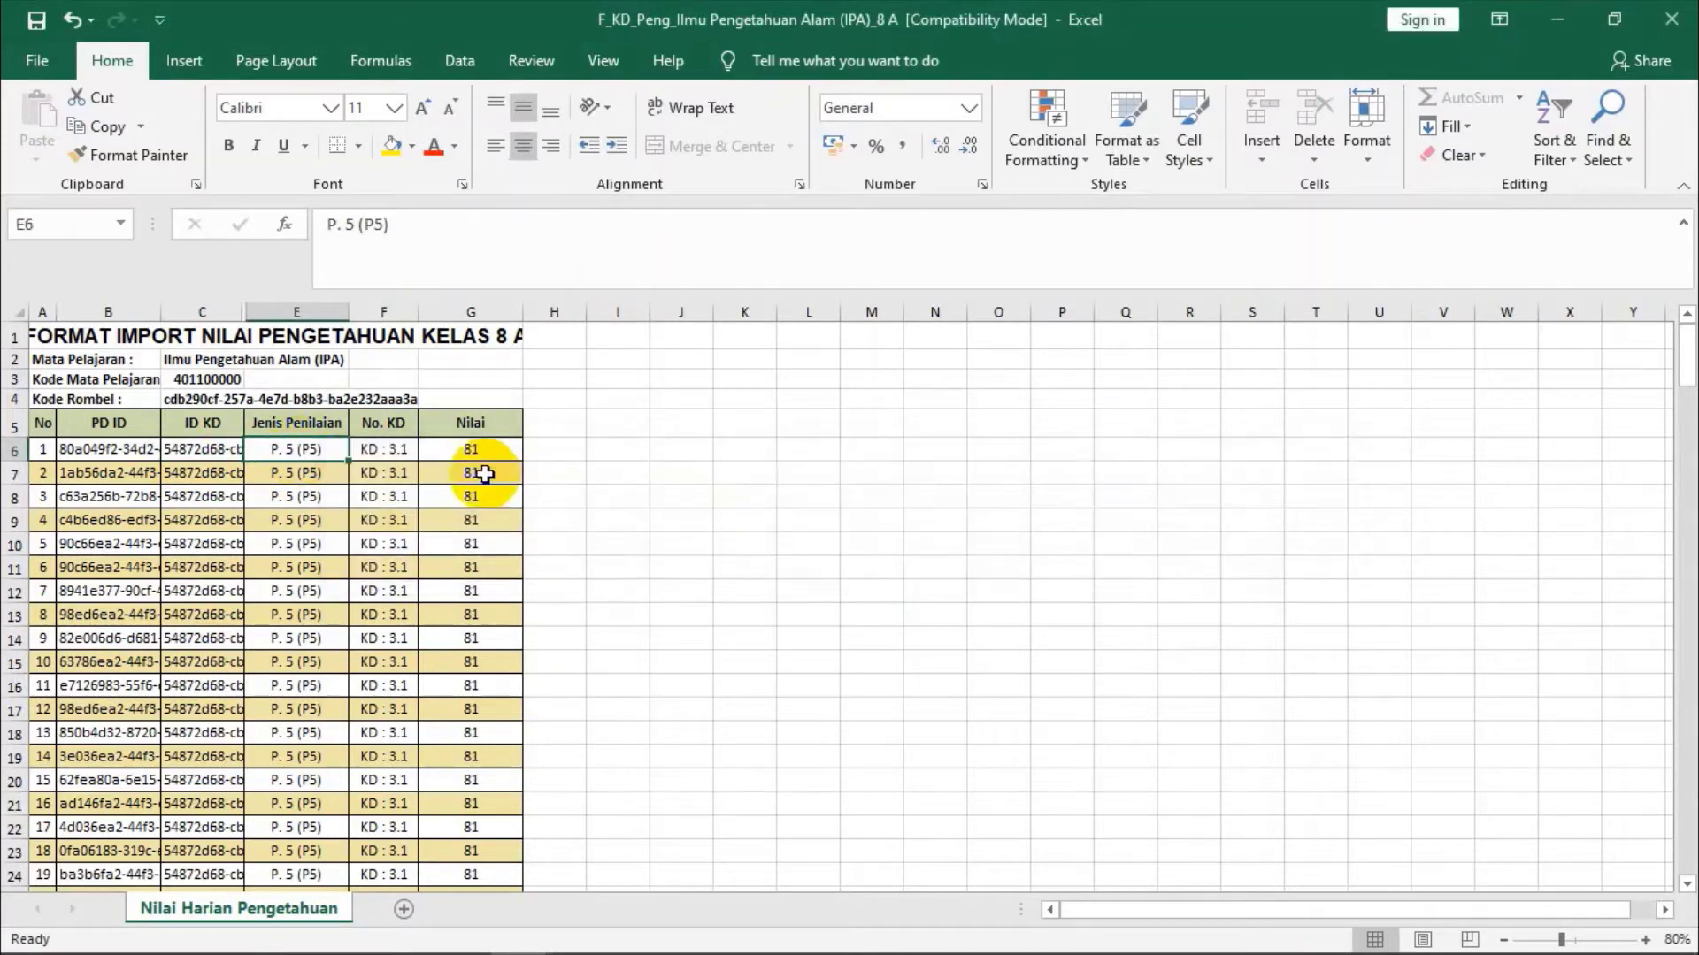
- Look through the No. KD column and its matching Jenis Penilaian entries, from KD : 3.1 down to the KD : 3.4 rows
{"action": "left_click", "coordinate": [388, 451]}
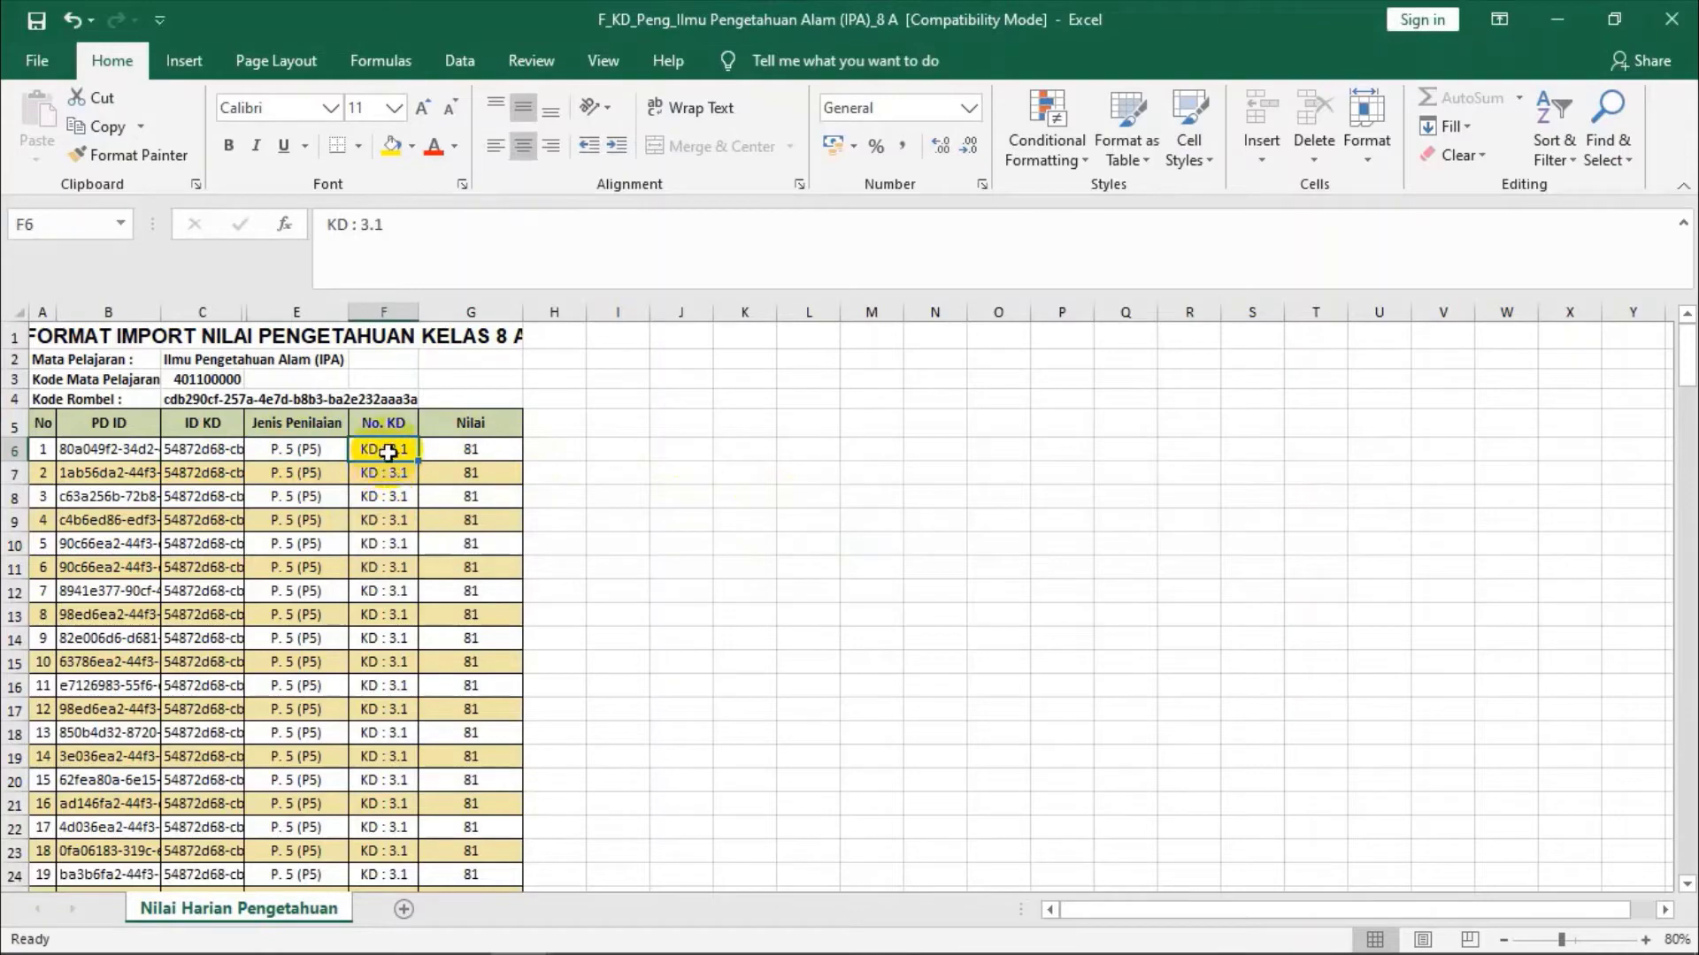
{"action": "scroll", "coordinate": [384, 463], "scroll_direction": "down", "scroll_amount": 10}
{"action": "scroll", "coordinate": [384, 467], "scroll_direction": "down", "scroll_amount": 4}
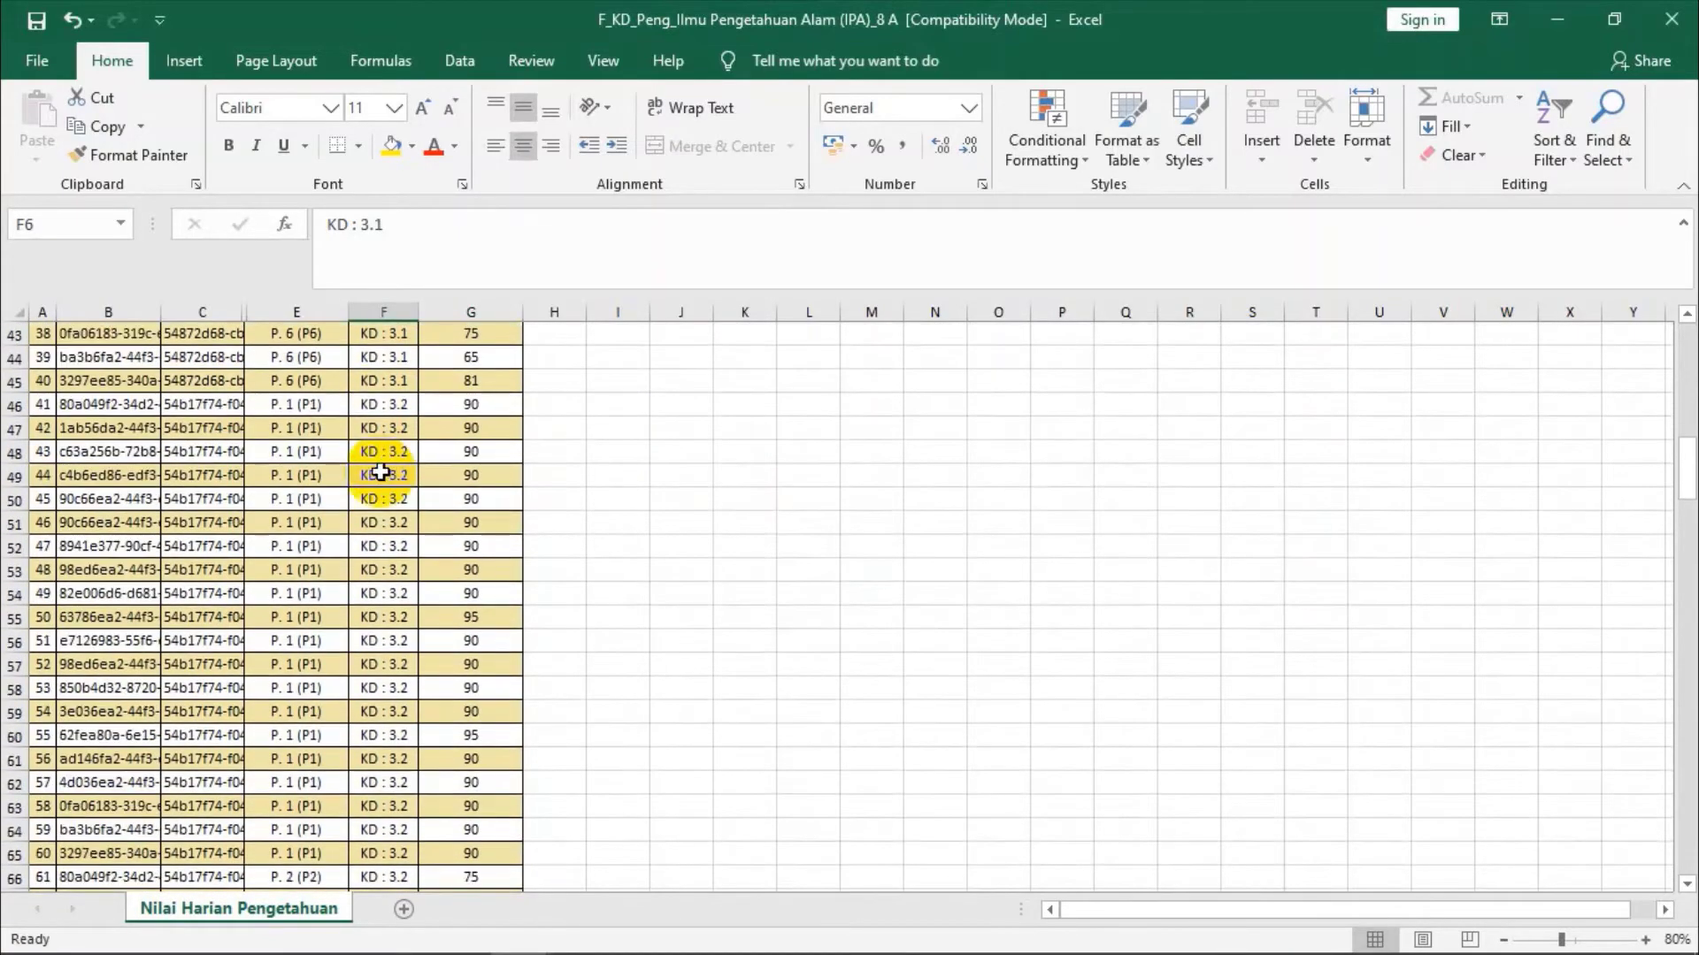
{"action": "scroll", "coordinate": [380, 473], "scroll_direction": "up", "scroll_amount": 10}
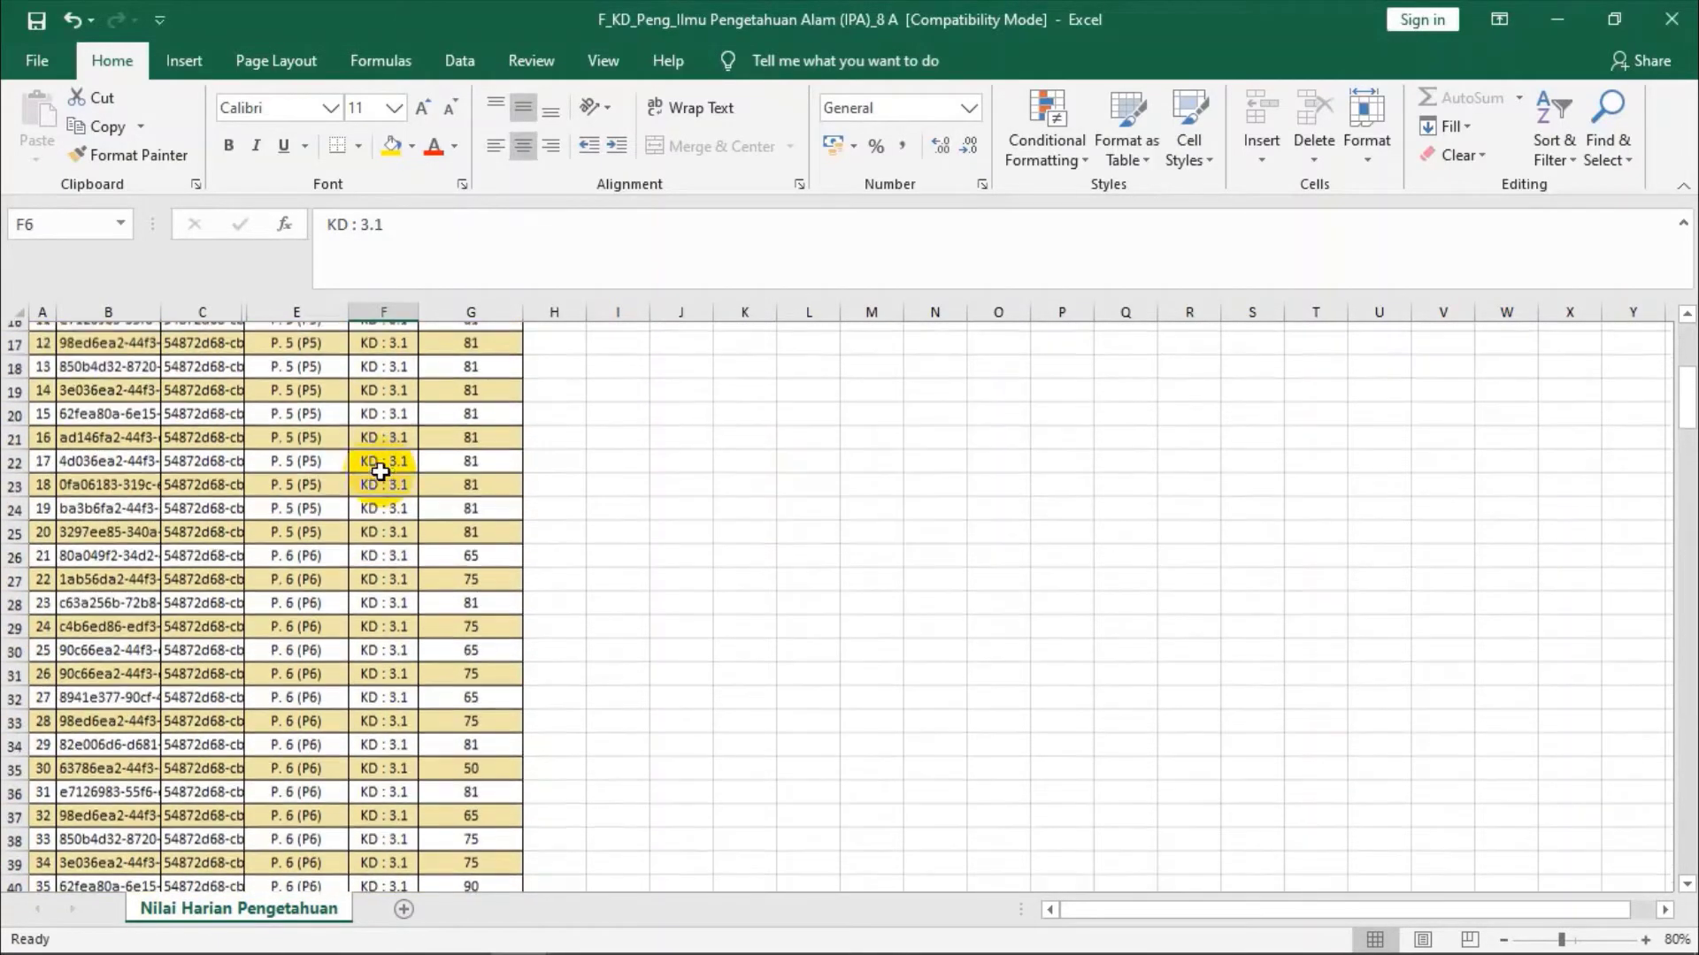
{"action": "scroll", "coordinate": [380, 473], "scroll_direction": "up", "scroll_amount": 4}
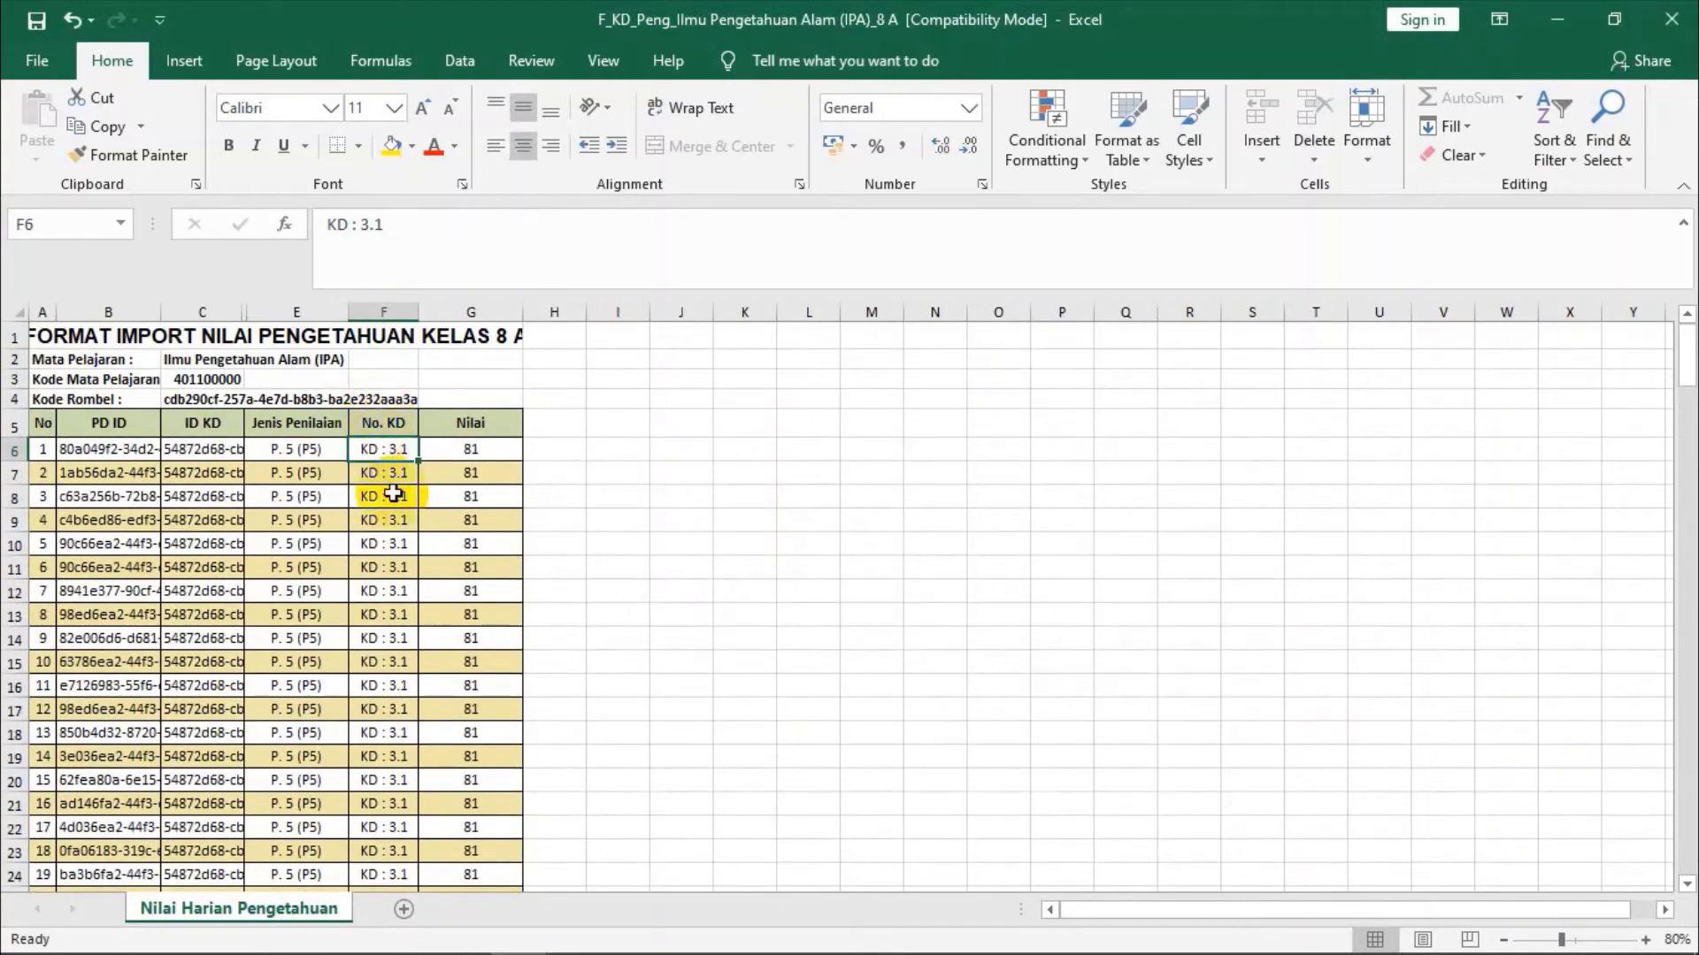
{"action": "scroll", "coordinate": [389, 486], "scroll_direction": "down", "scroll_amount": 5}
{"action": "scroll", "coordinate": [395, 495], "scroll_direction": "up", "scroll_amount": 5}
{"action": "scroll", "coordinate": [386, 548], "scroll_direction": "down", "scroll_amount": 12}
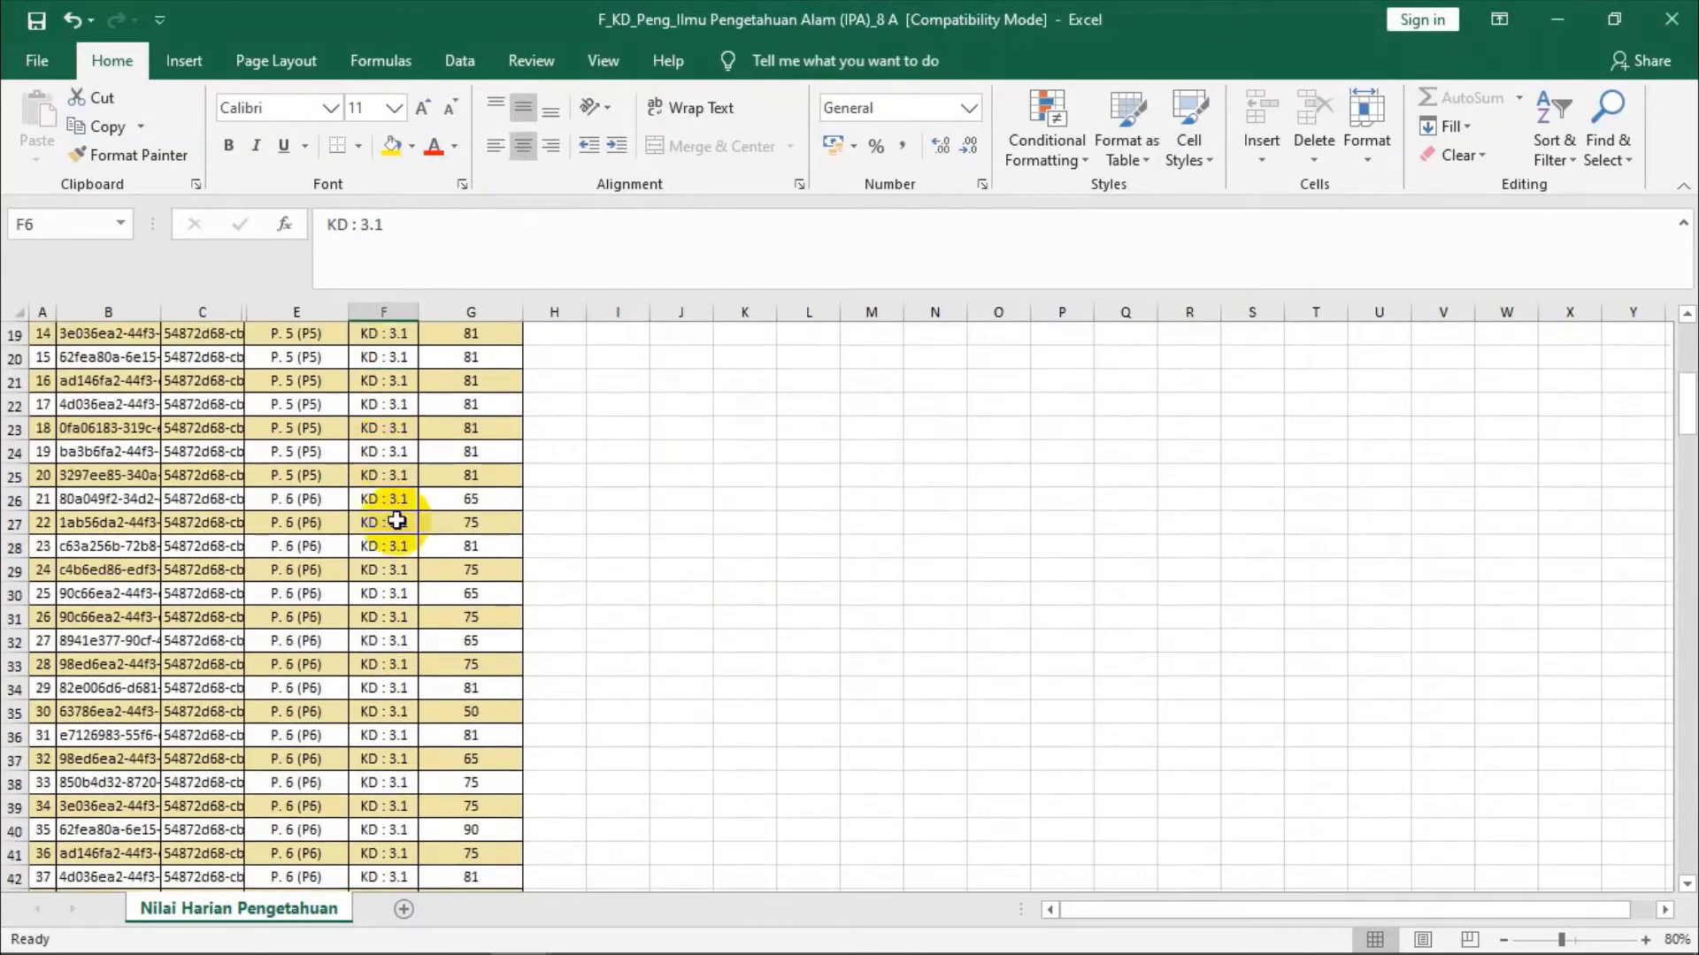
{"action": "scroll", "coordinate": [384, 584], "scroll_direction": "down", "scroll_amount": 16}
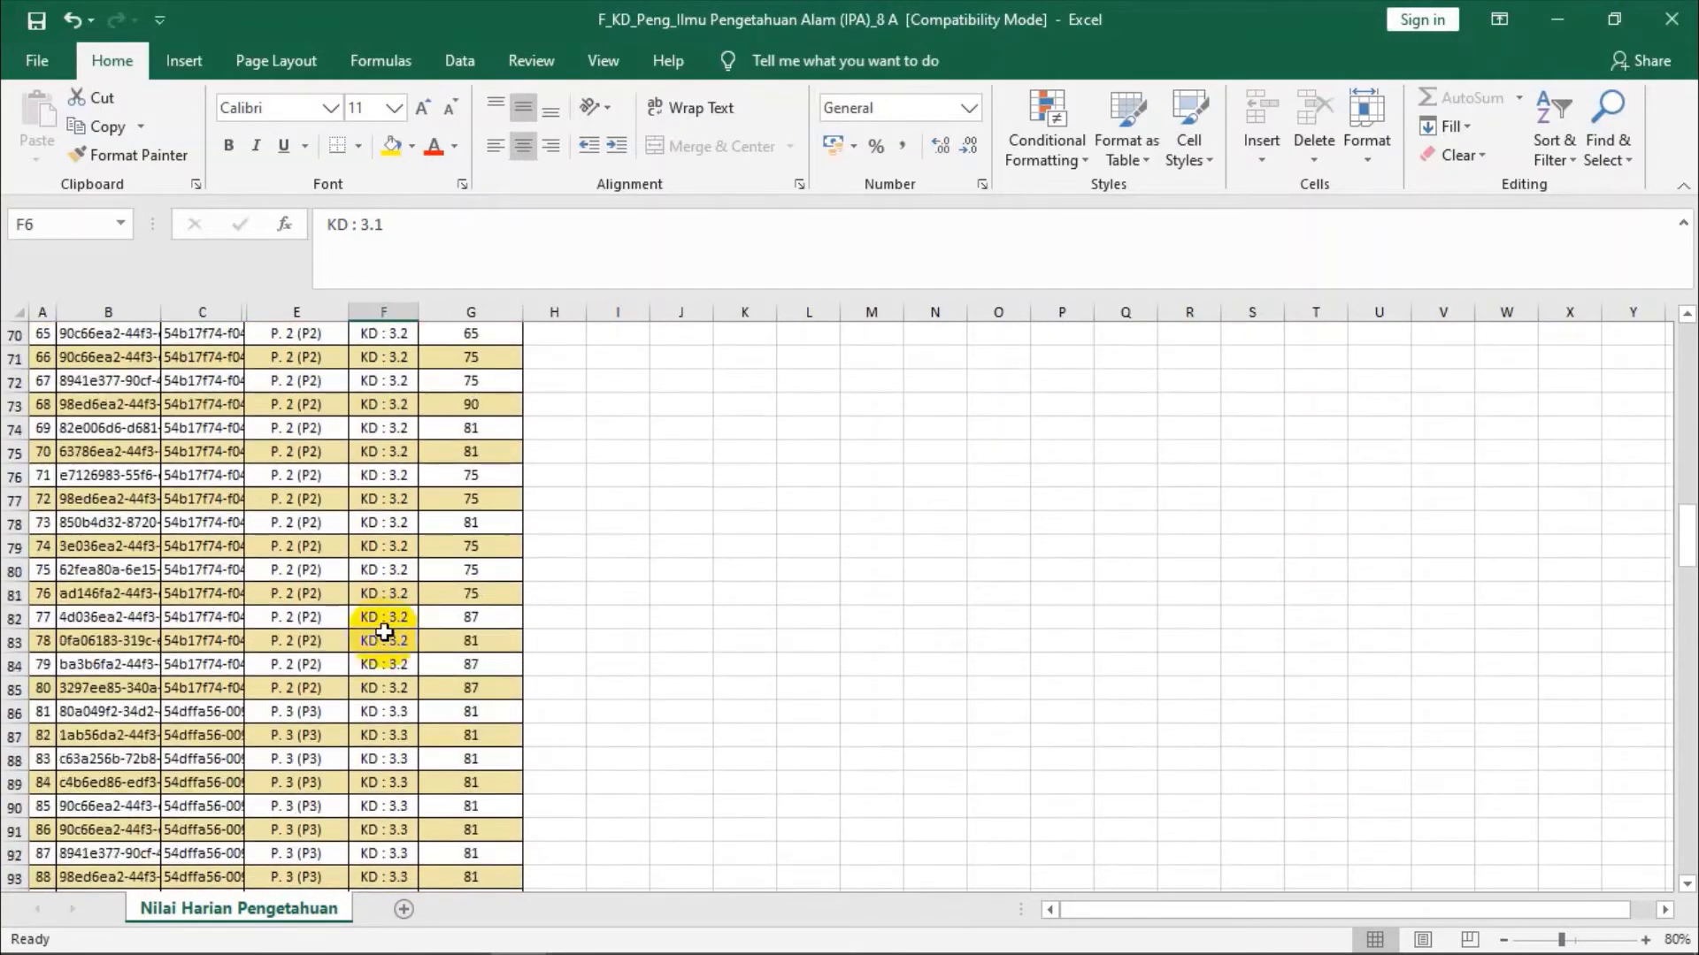
{"action": "scroll", "coordinate": [389, 664], "scroll_direction": "down", "scroll_amount": 20}
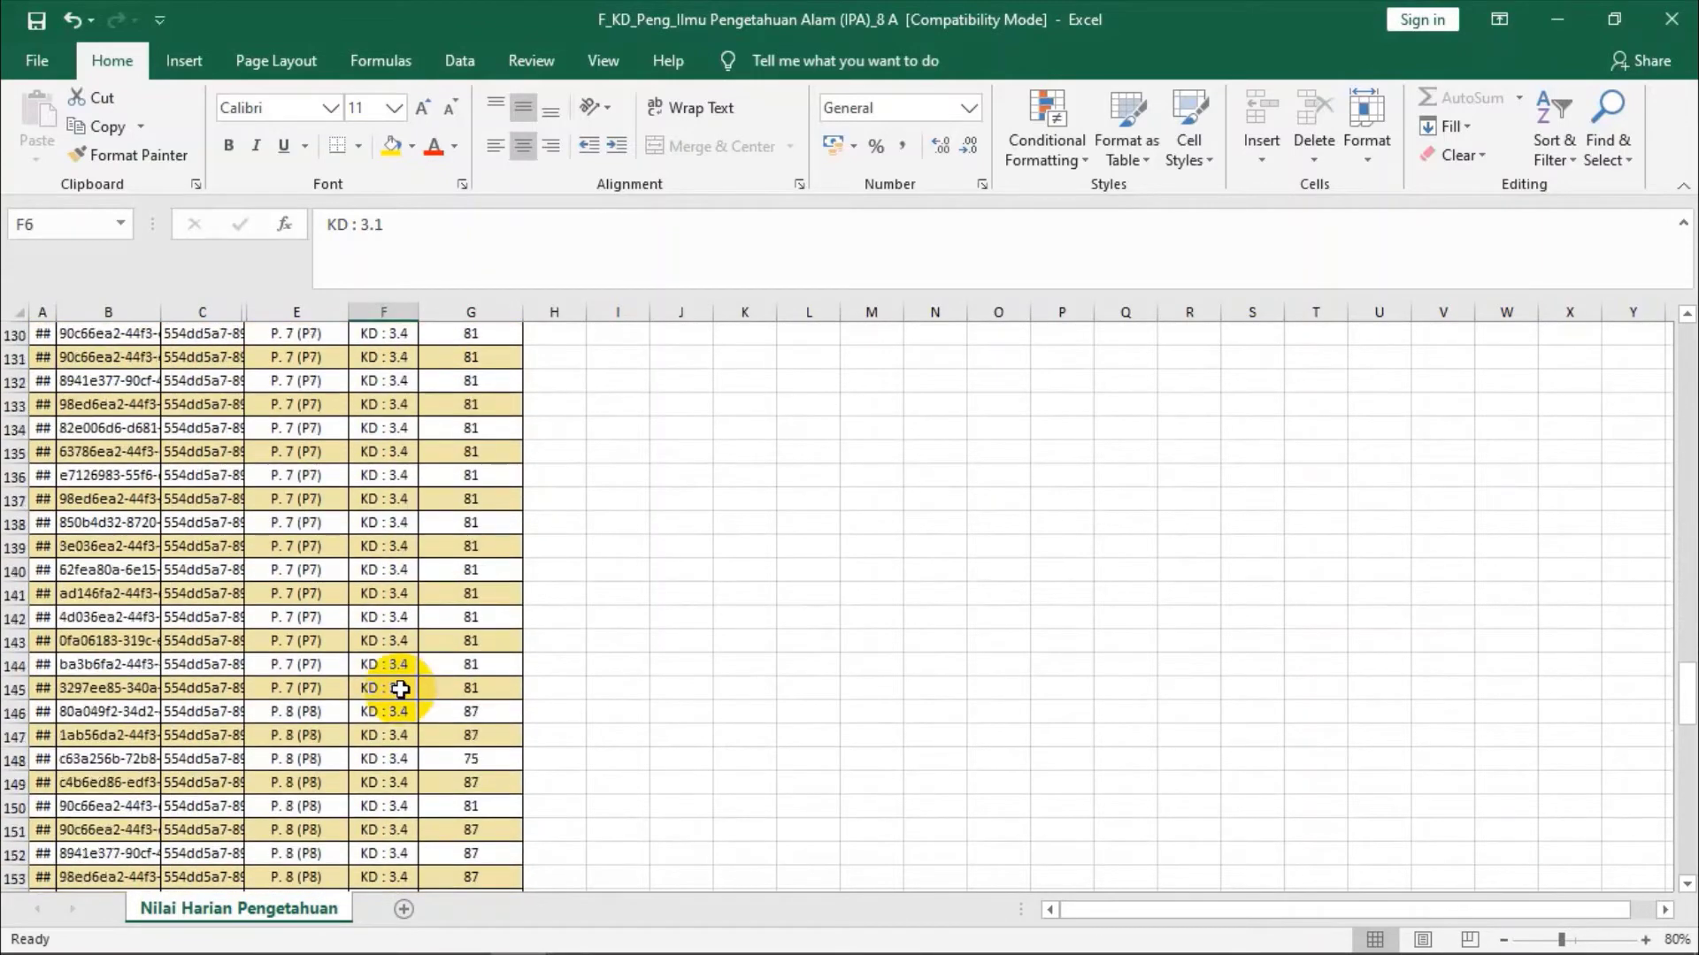
- Look through the KD : 3.4 and KD : 3.6 rows and their Jenis Penilaian entries in the Nilai Harian Pengetahuan sheet
{"action": "scroll", "coordinate": [399, 689], "scroll_direction": "down", "scroll_amount": 15}
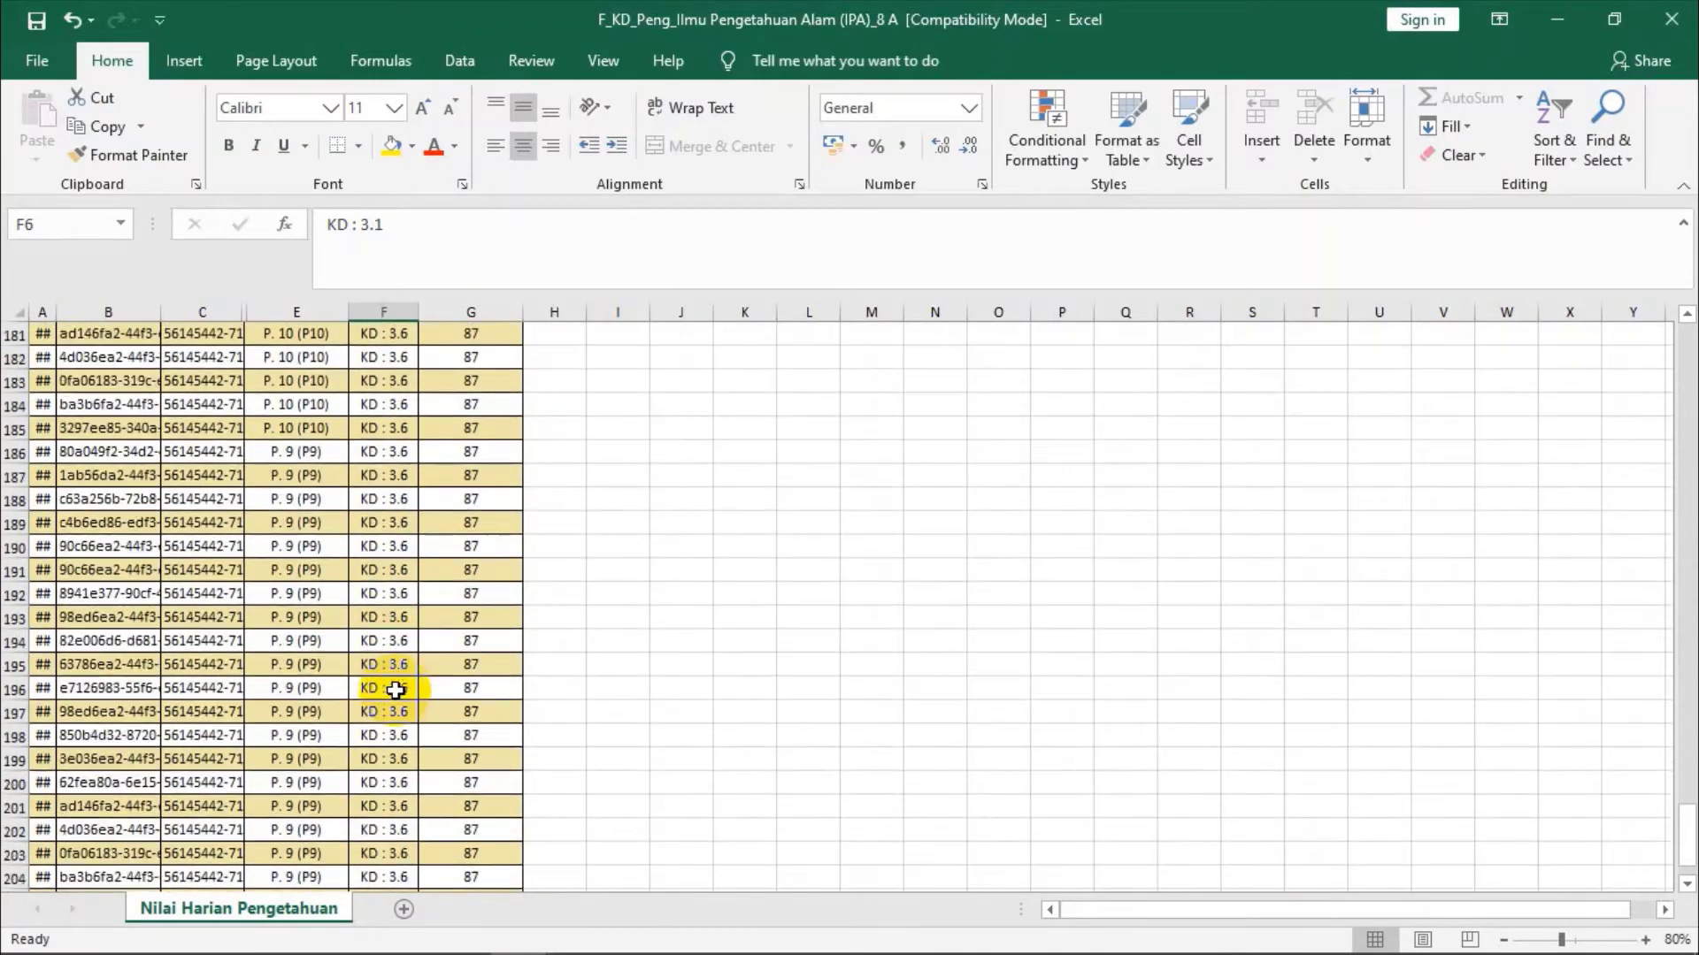
{"action": "scroll", "coordinate": [395, 691], "scroll_direction": "up", "scroll_amount": 14}
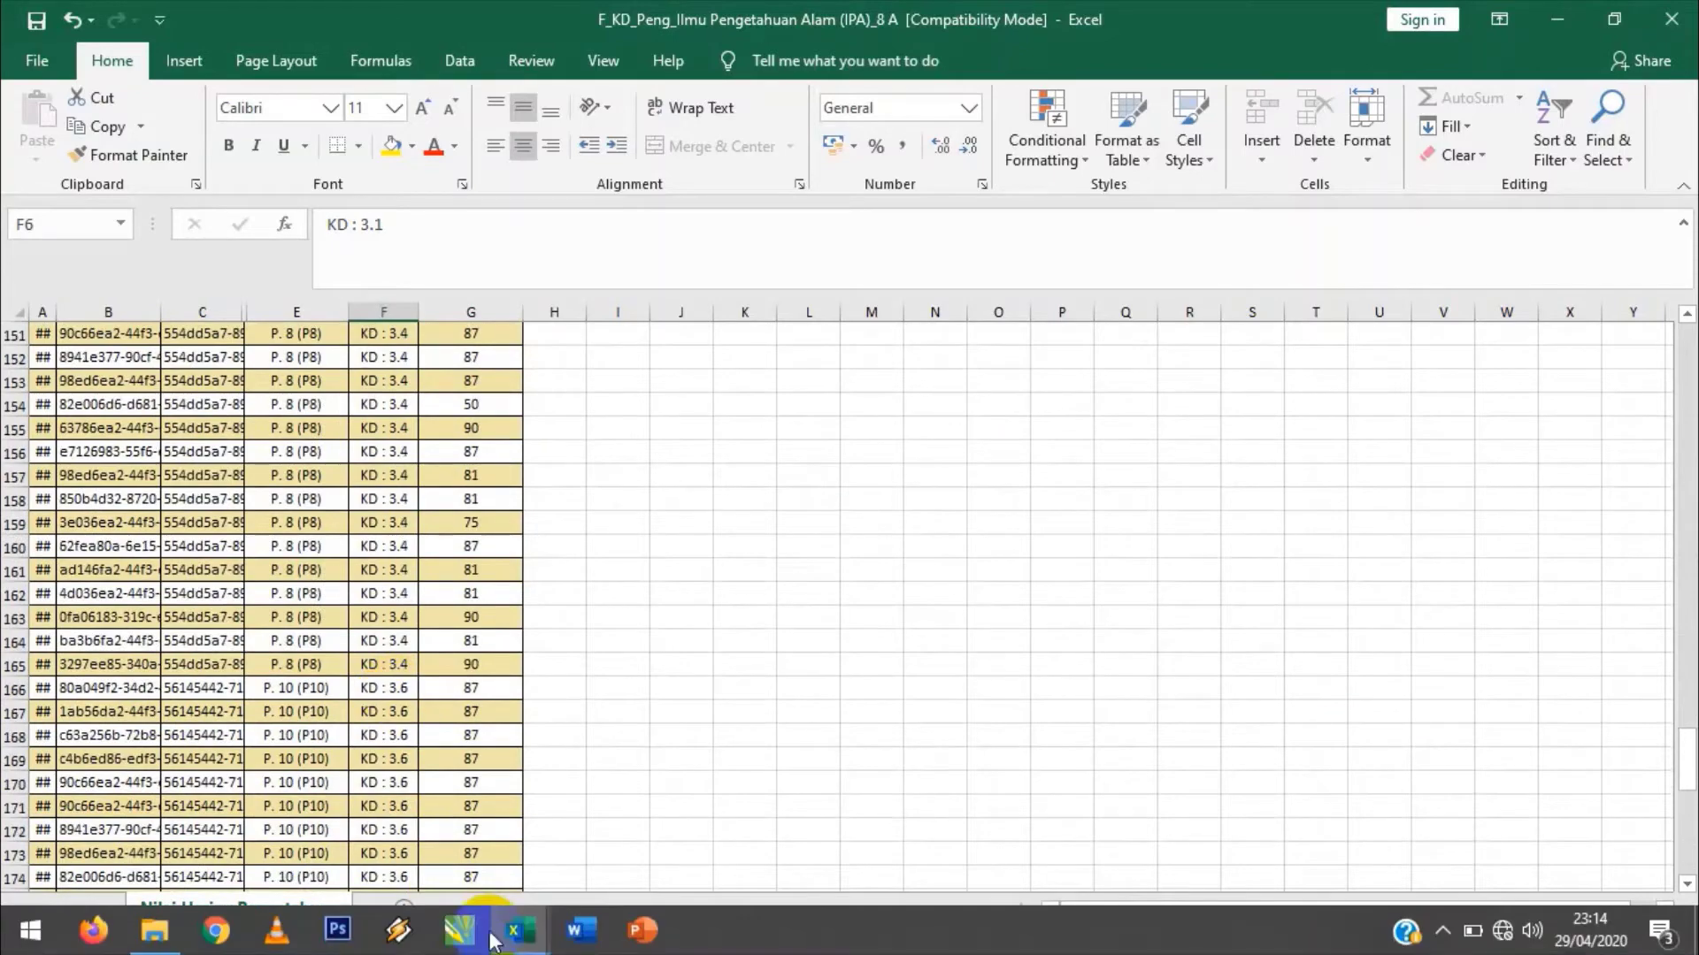
{"action": "left_click", "coordinate": [537, 947]}
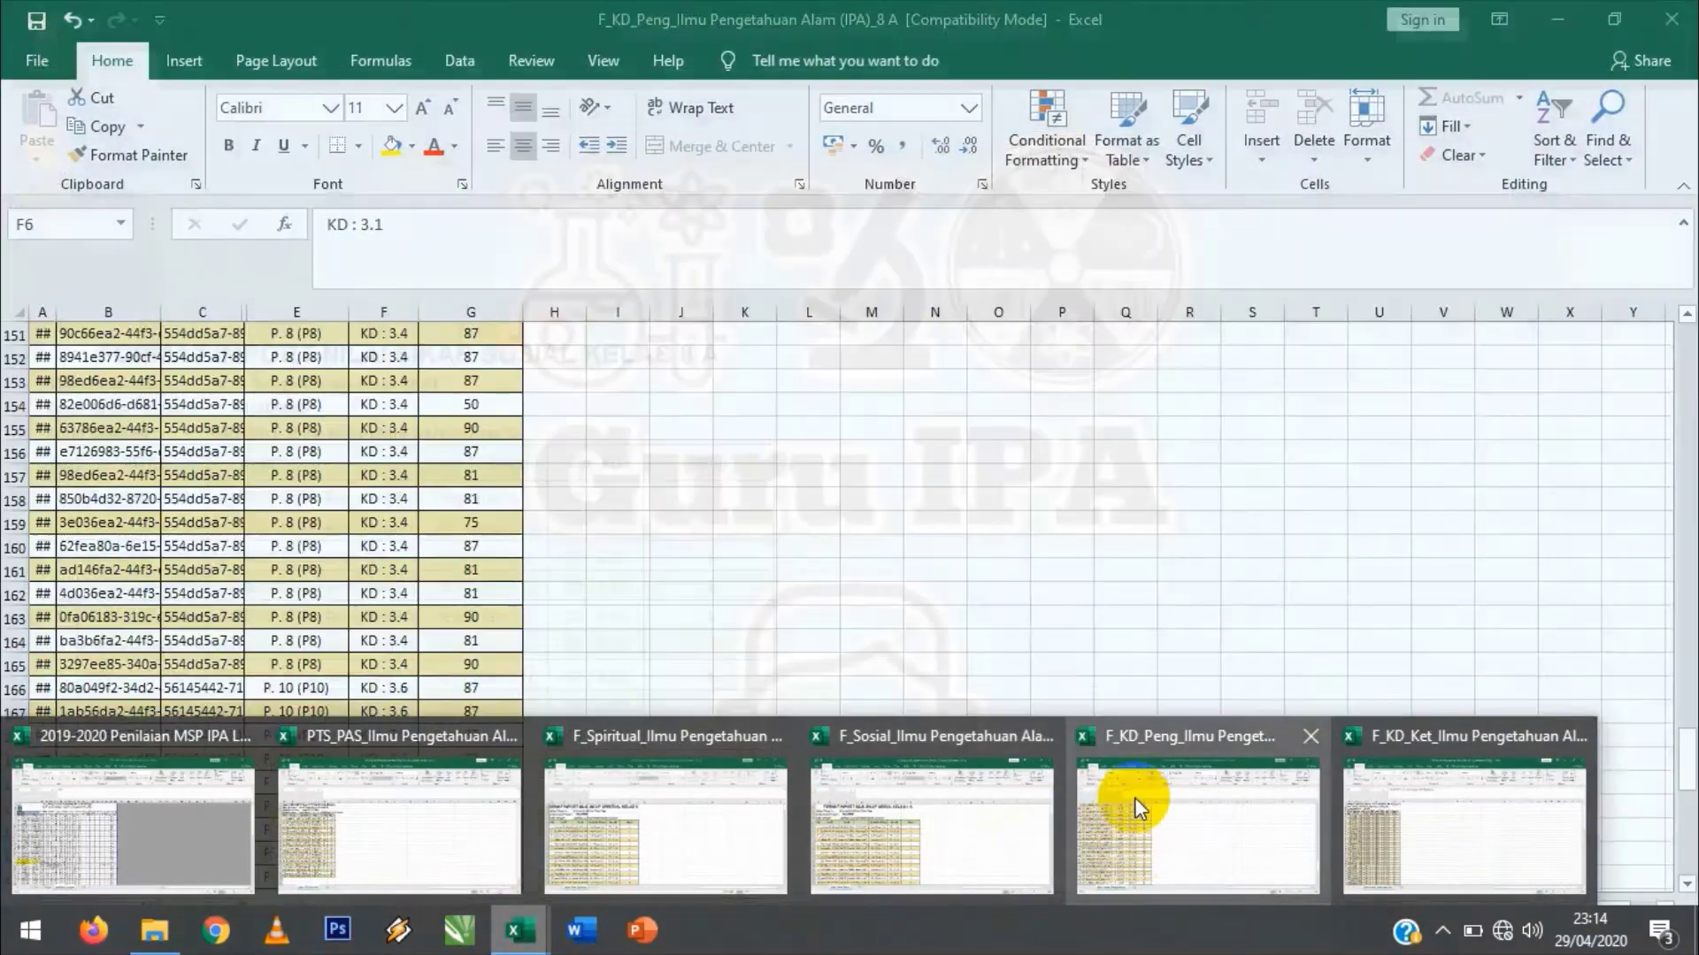
{"action": "left_click", "coordinate": [1134, 798]}
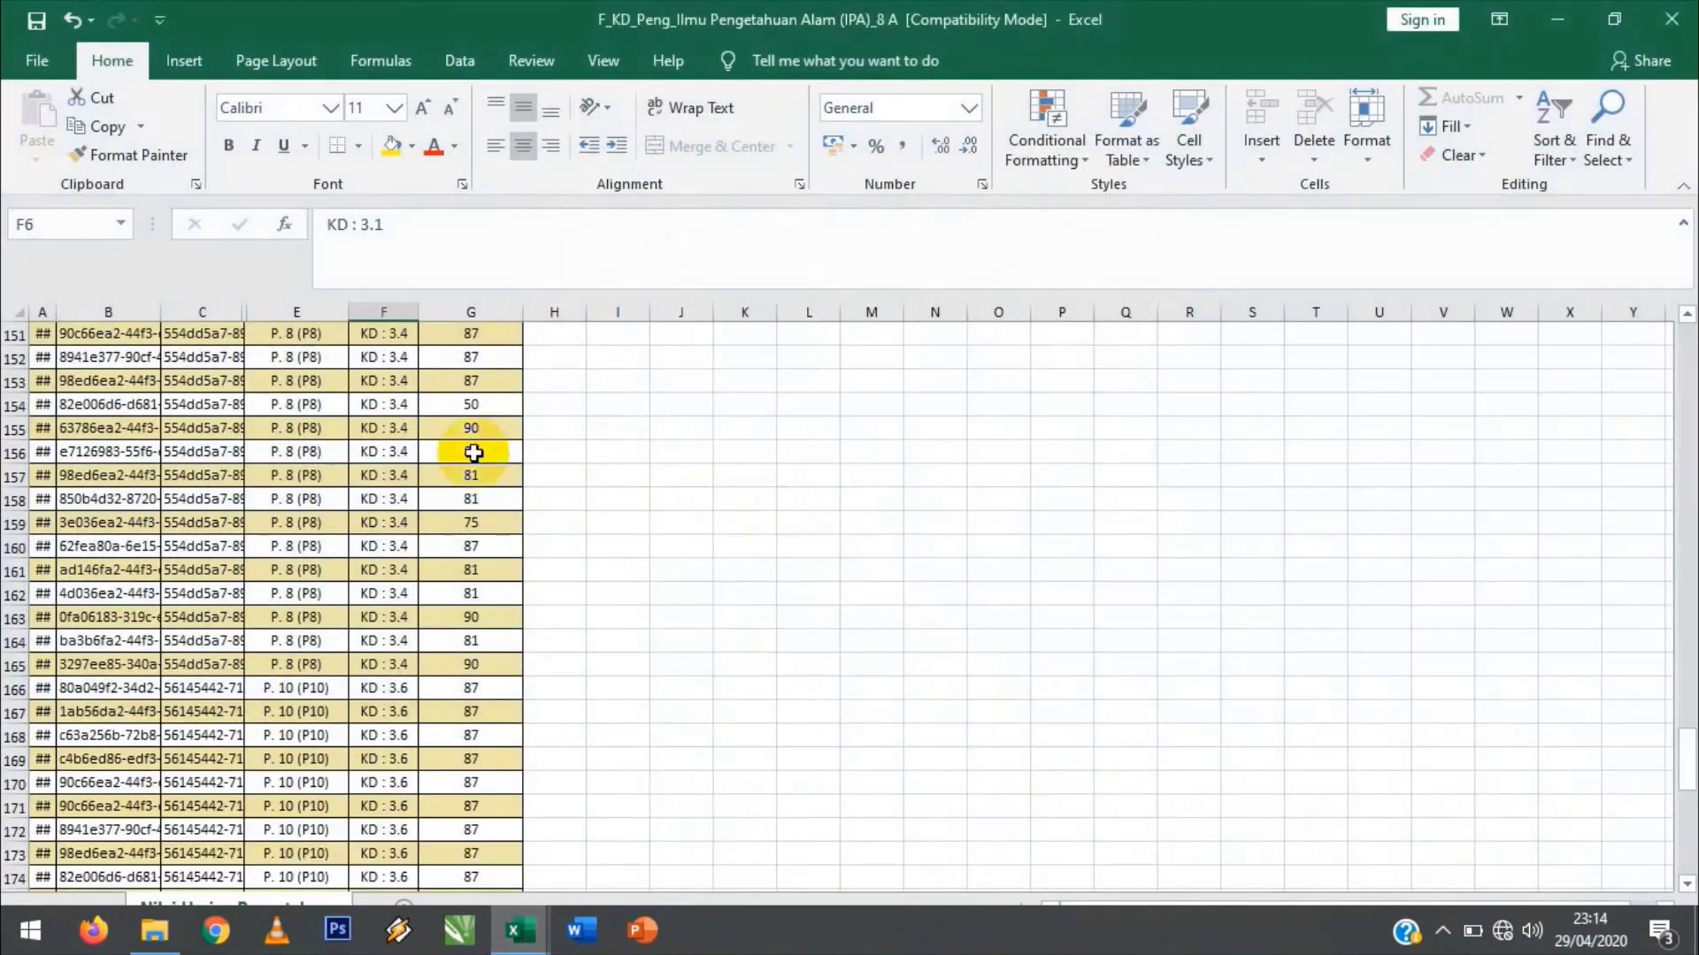
{"action": "scroll", "coordinate": [413, 429], "scroll_direction": "up", "scroll_amount": 1}
- Switch to the 2019-2020 Penilaian MSP IPA workbook and check the group headers SPD, SP, SE, Tekanan and PJJ Covid
{"action": "left_click", "coordinate": [519, 931]}
{"action": "left_click", "coordinate": [168, 805]}
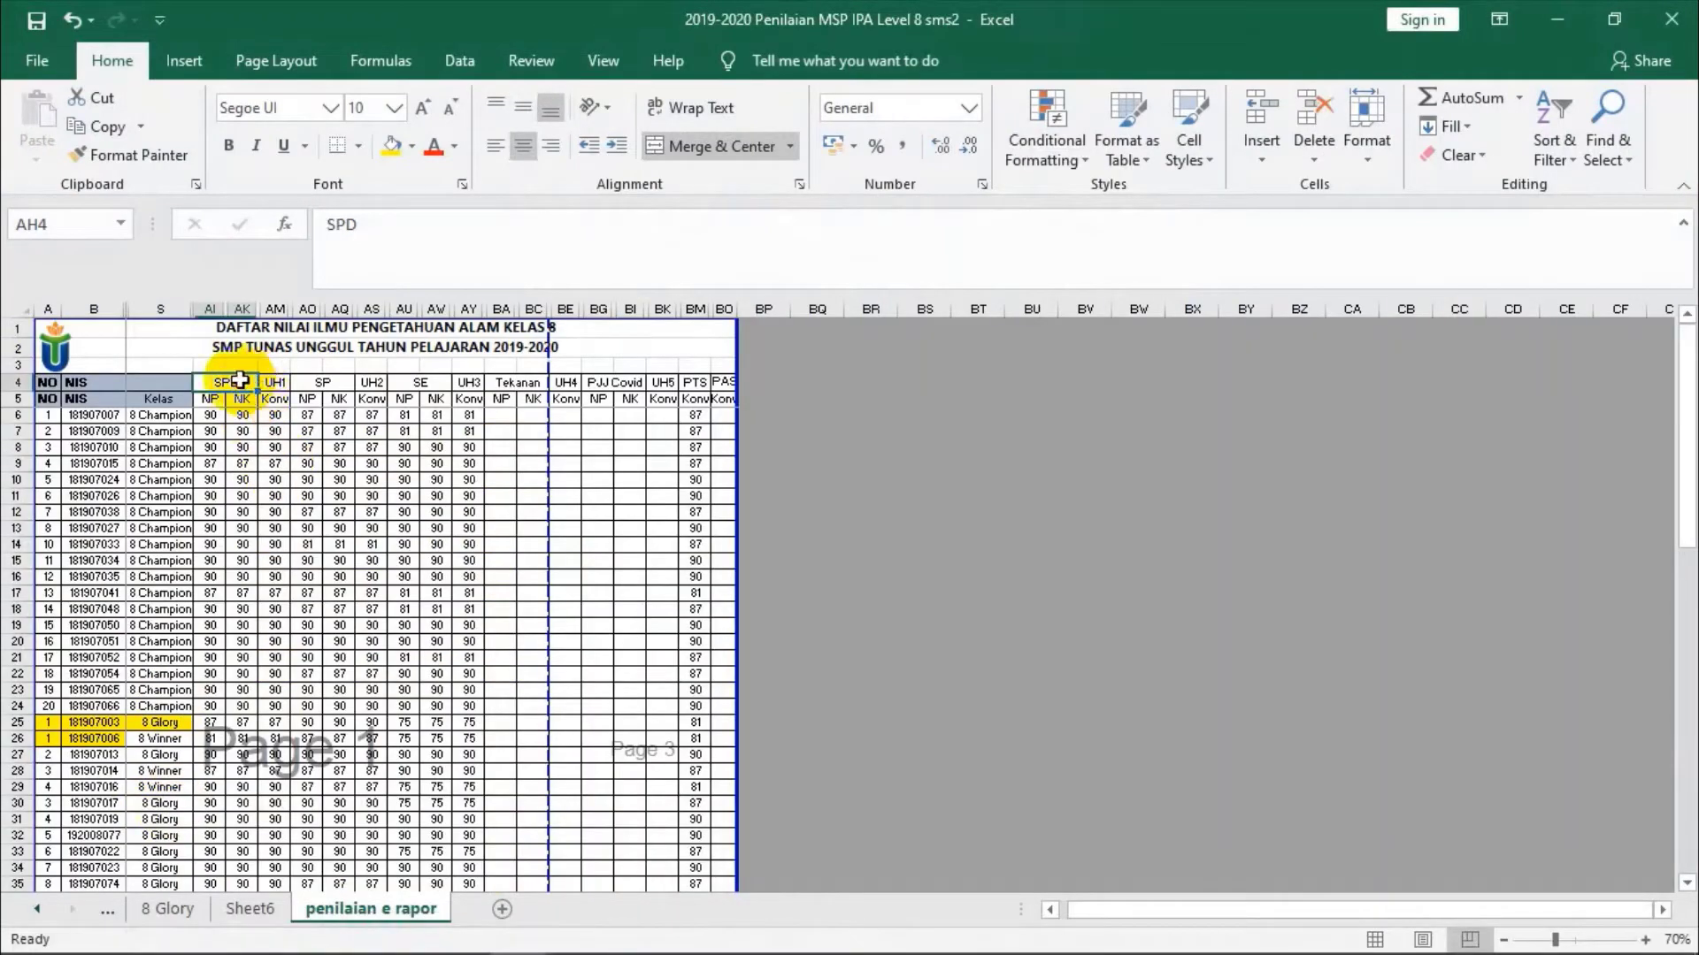
{"action": "left_click", "coordinate": [323, 382]}
{"action": "left_click", "coordinate": [420, 382]}
{"action": "left_click", "coordinate": [527, 382]}
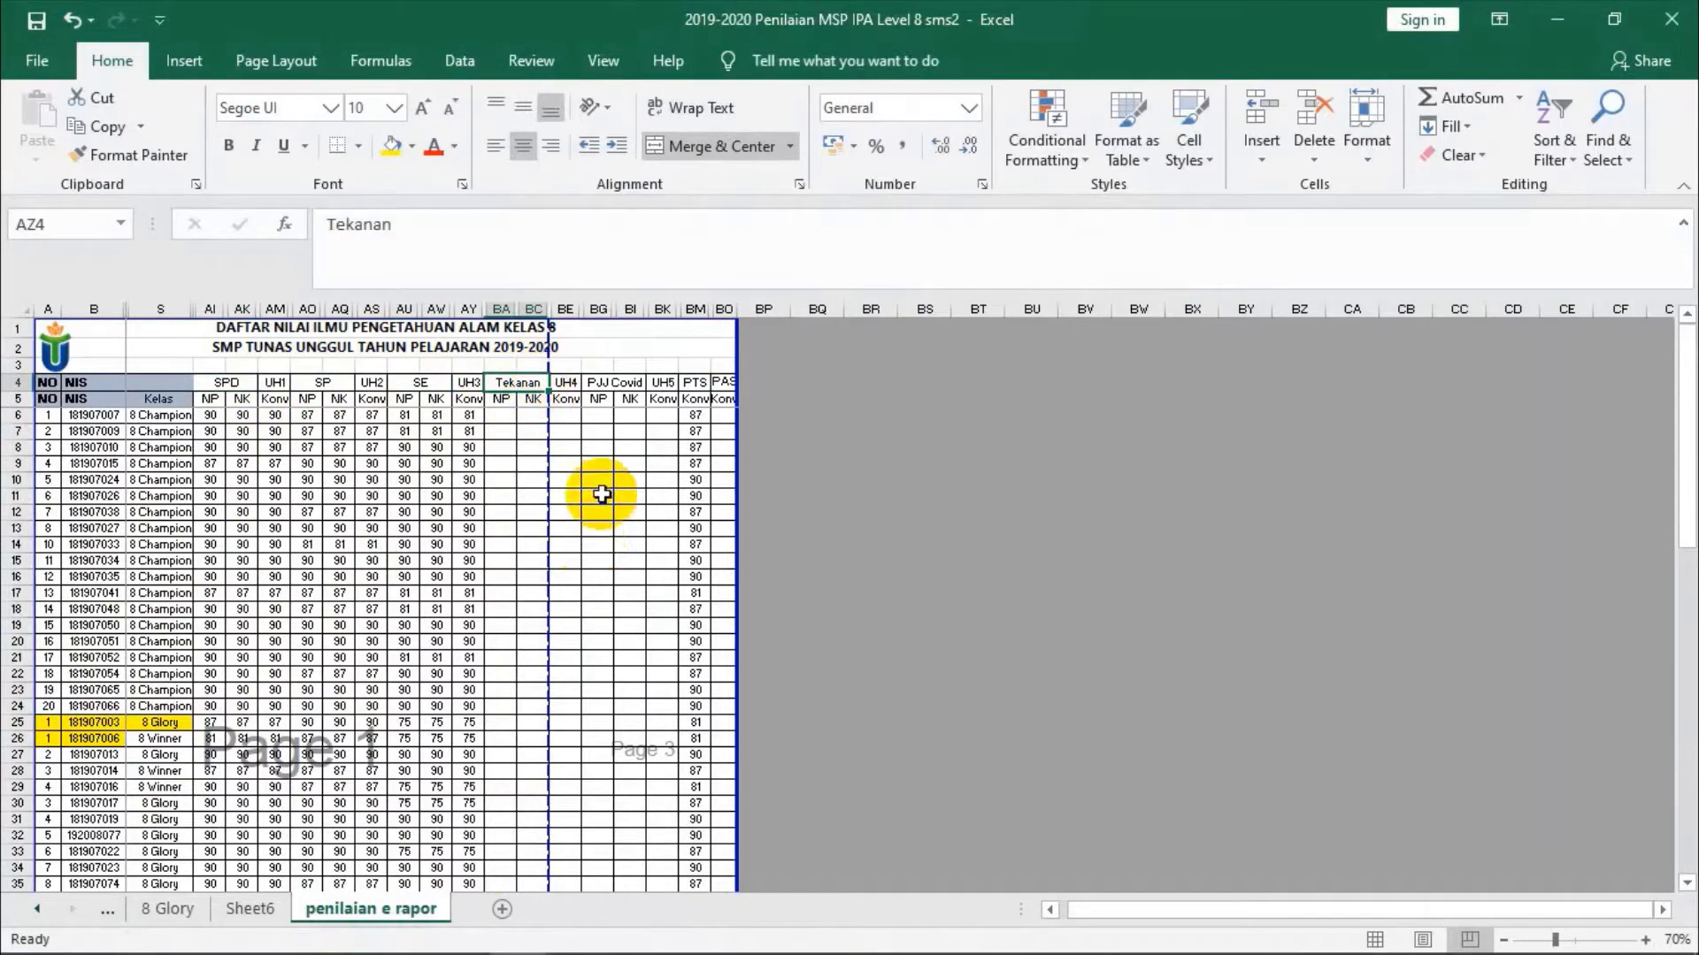
{"action": "left_click", "coordinate": [606, 382]}
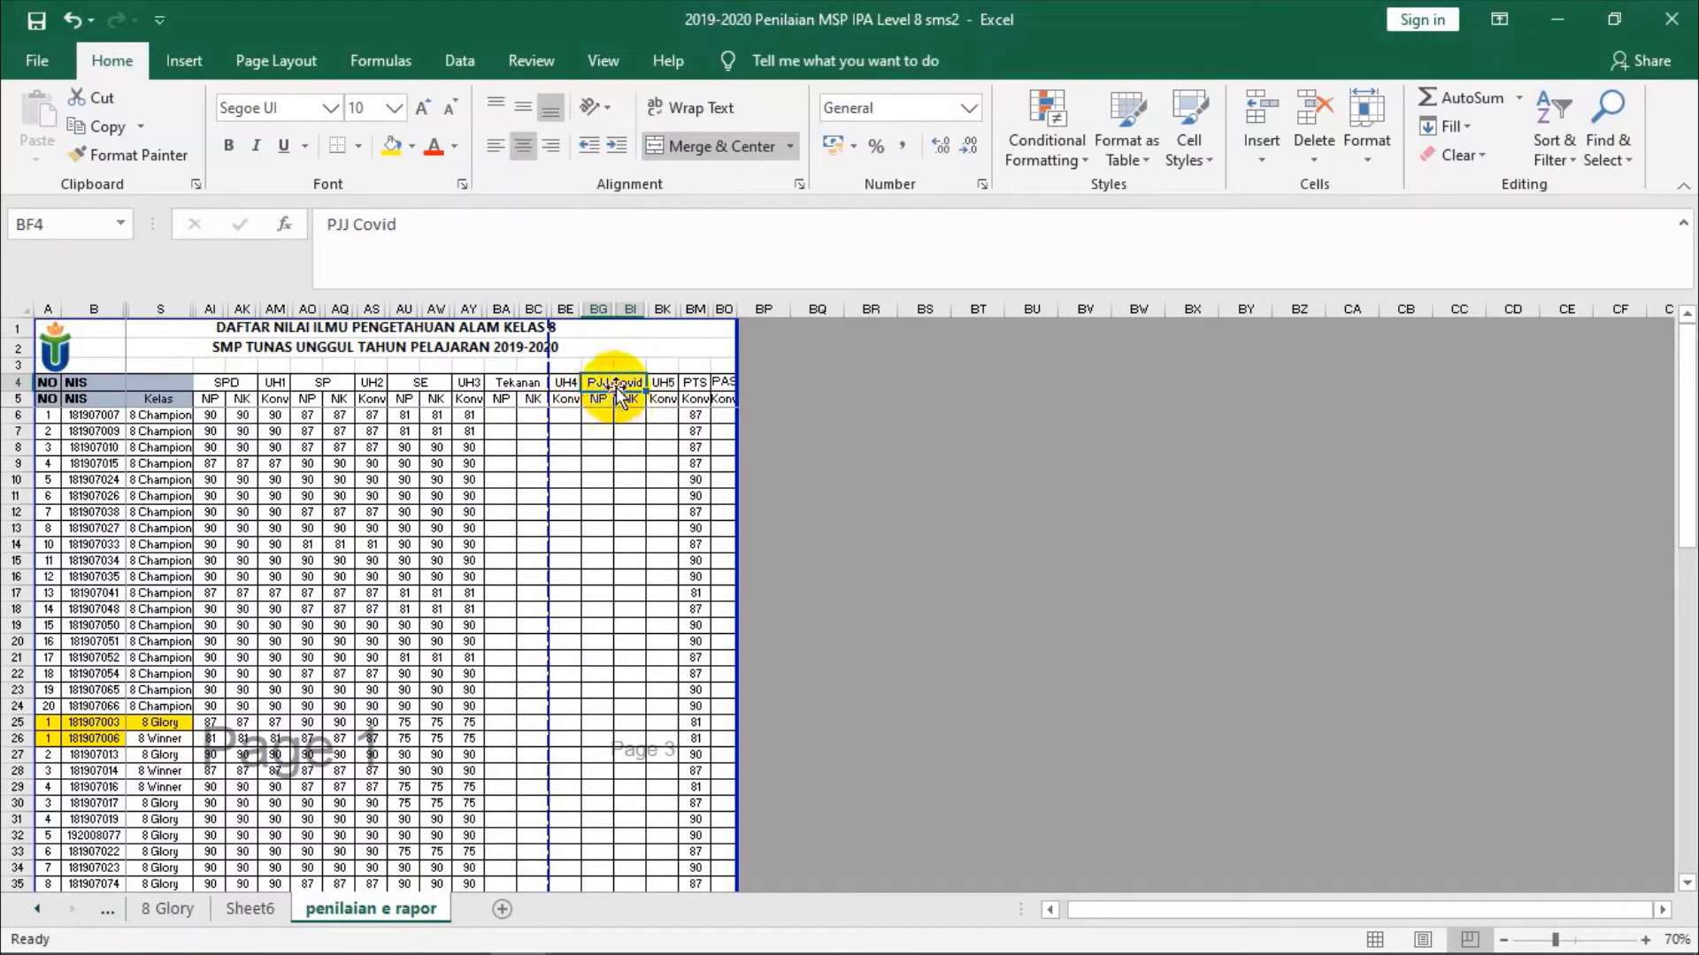
{"action": "left_click", "coordinate": [216, 380]}
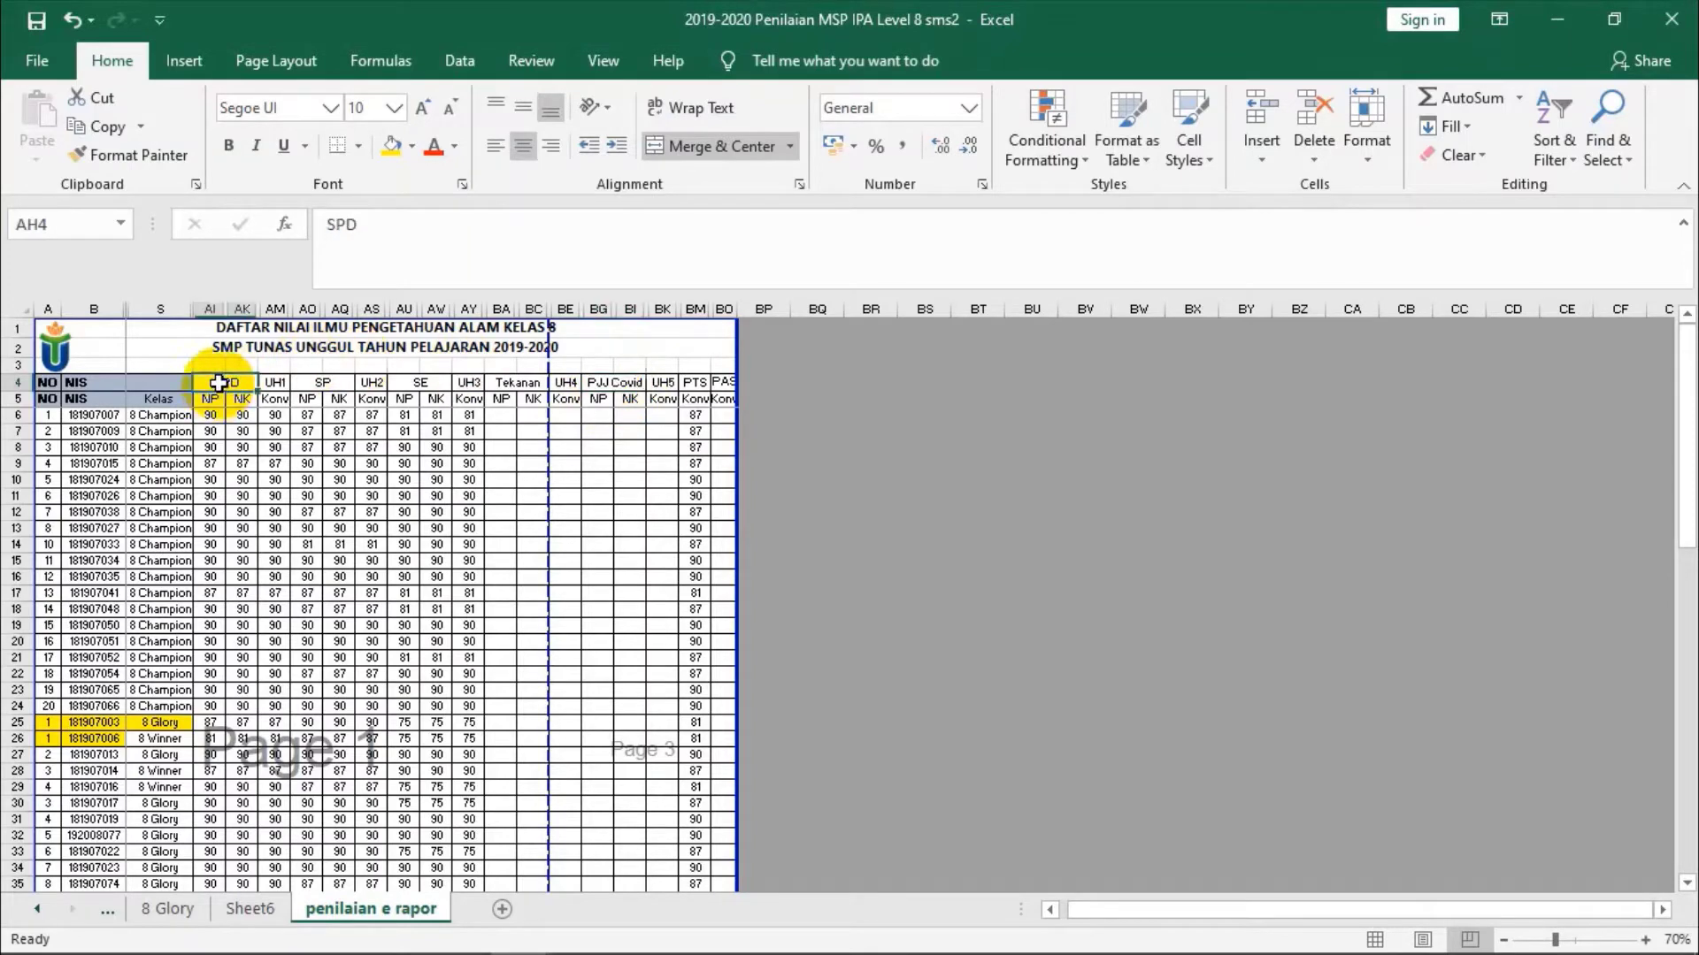
{"action": "left_click", "coordinate": [602, 387]}
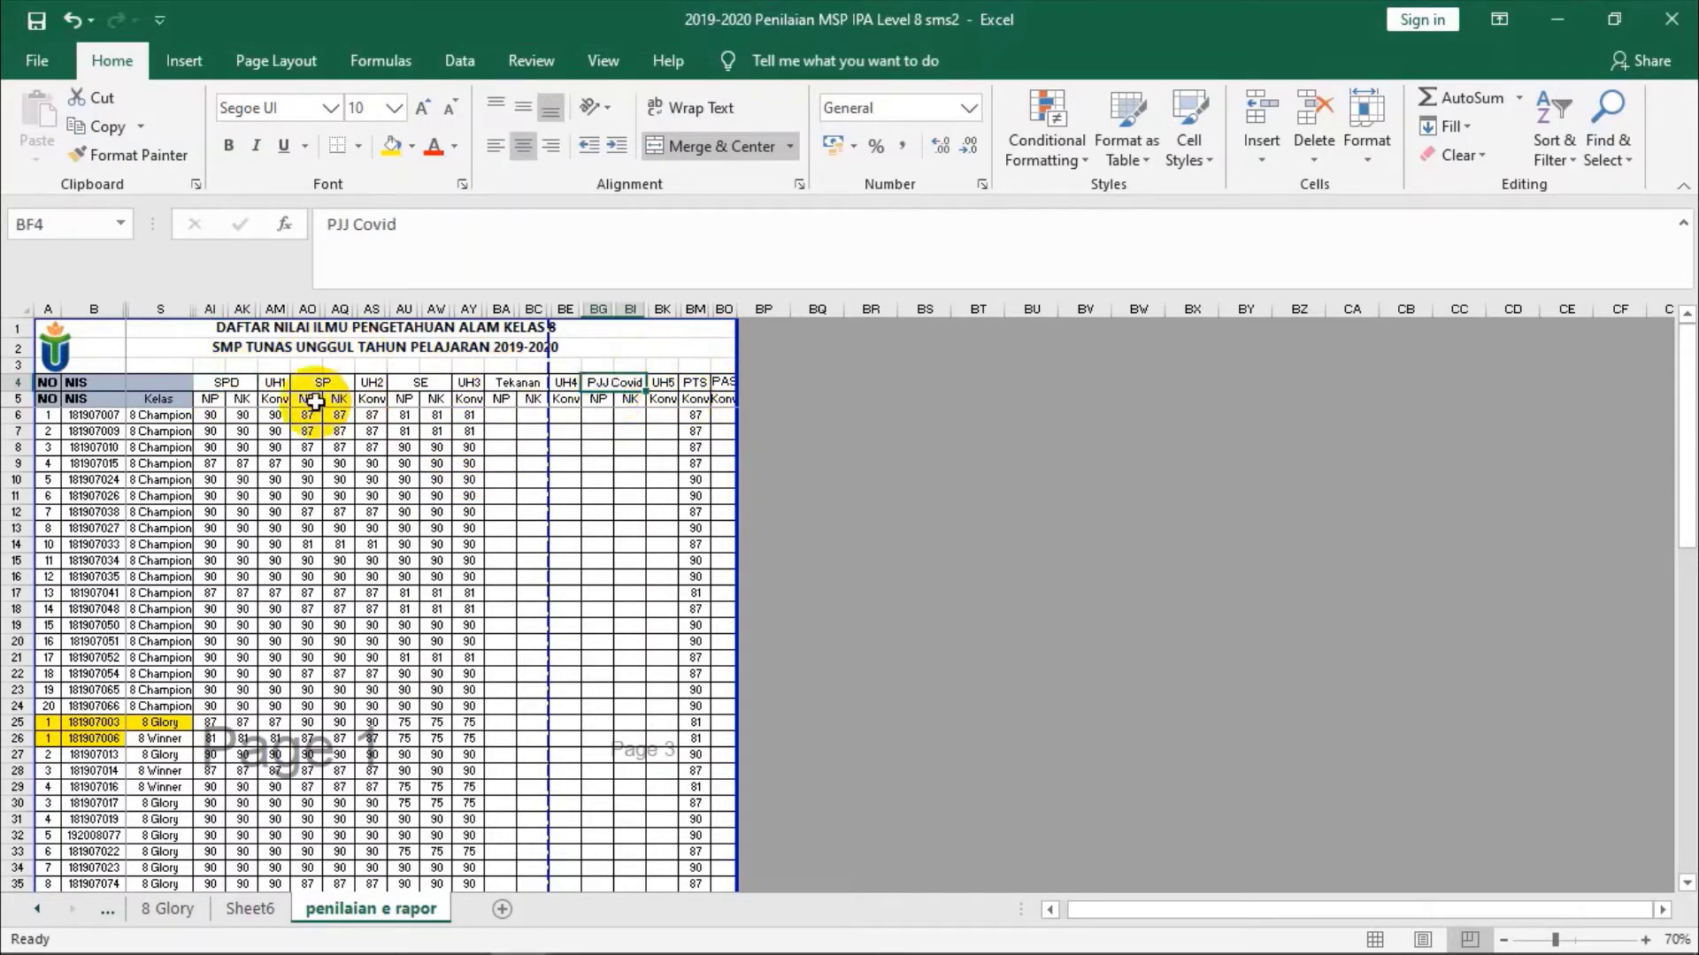
- Return to the F_KD_Peng workbook and try to edit the empty cells F206 and G206 below the last score row
{"action": "mouse_move", "coordinate": [521, 924]}
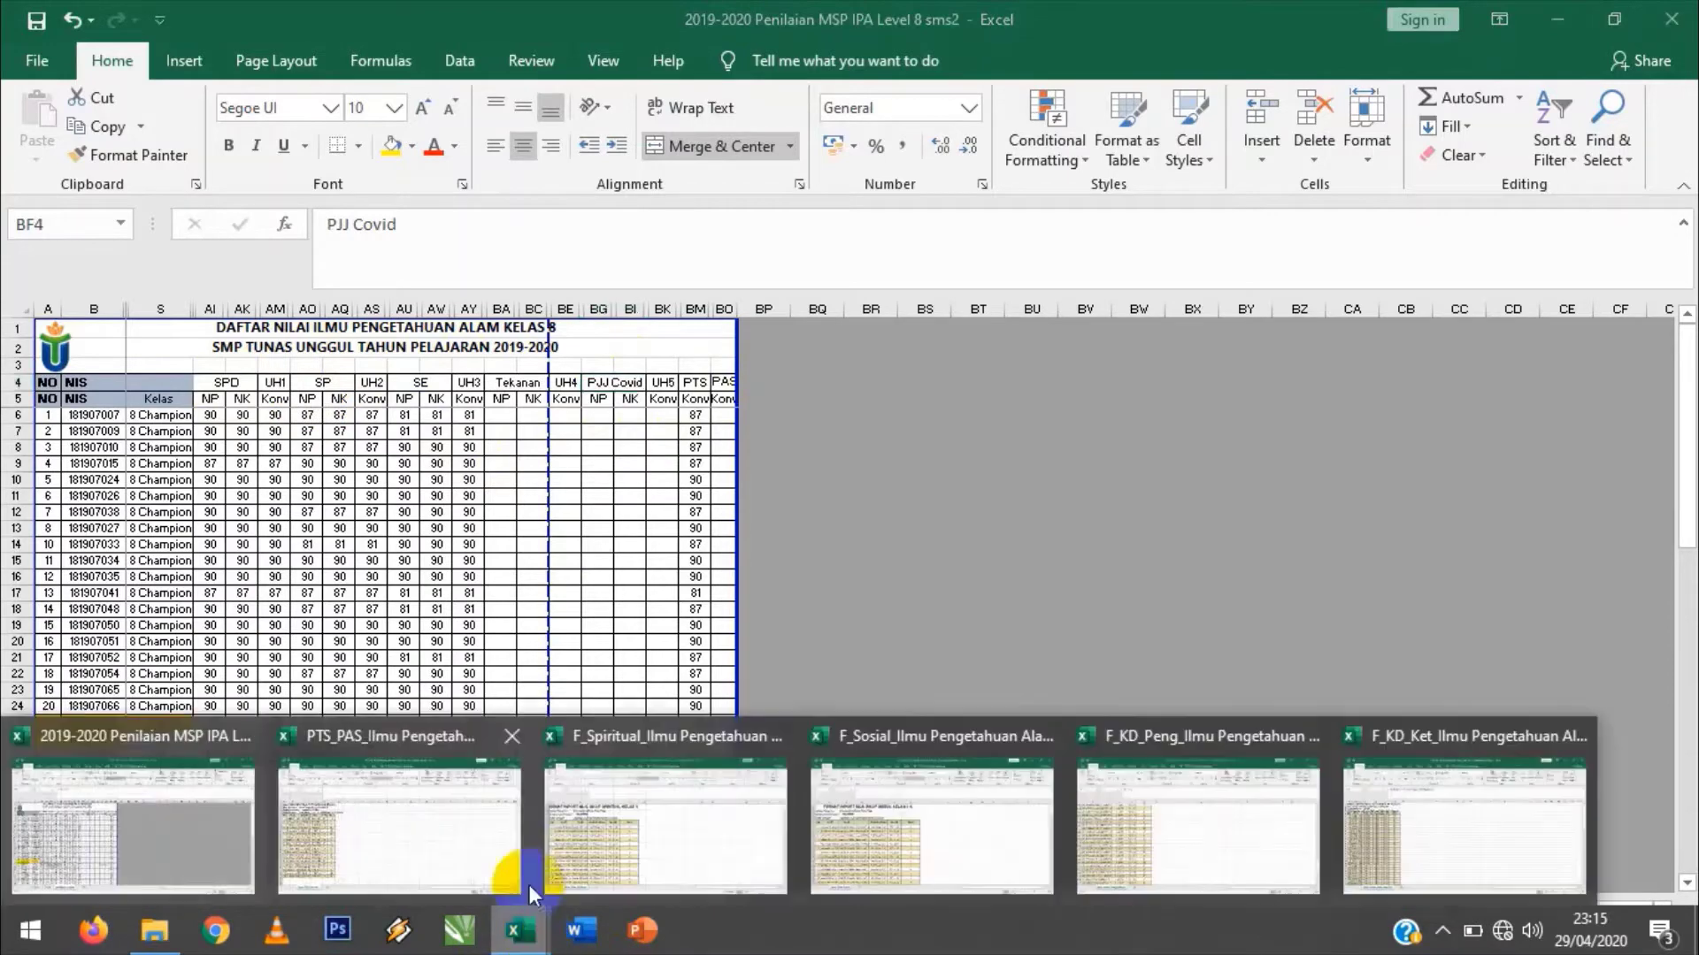
{"action": "left_click", "coordinate": [1141, 819]}
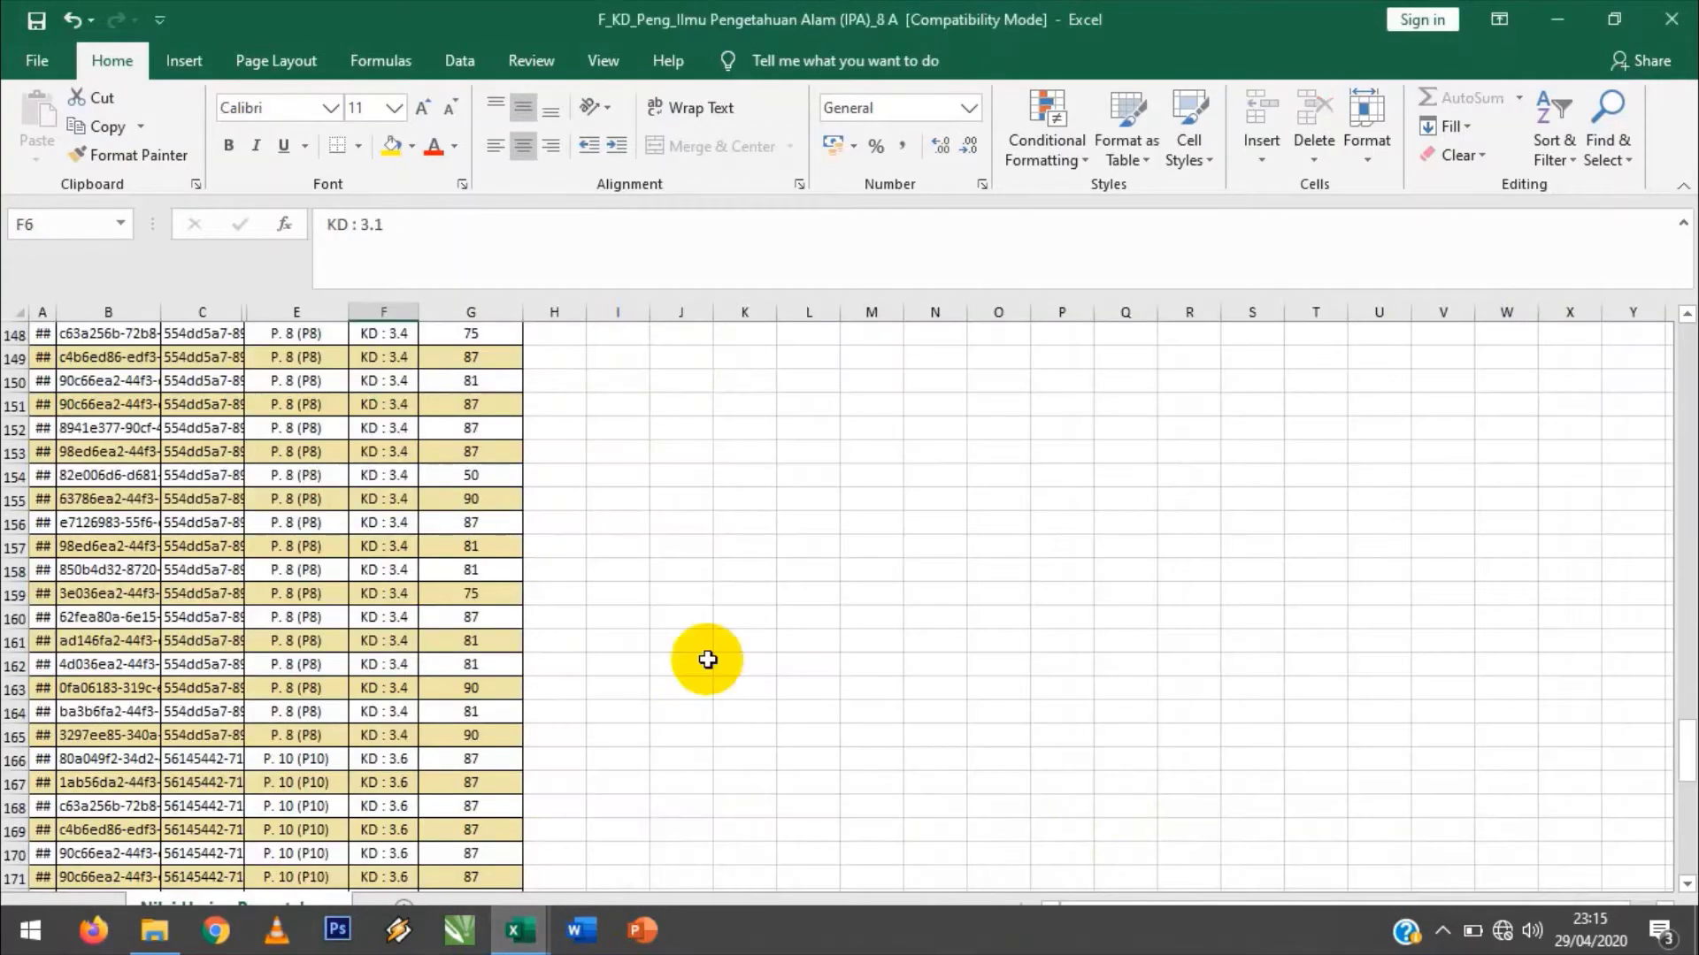
{"action": "scroll", "coordinate": [241, 528], "scroll_direction": "down", "scroll_amount": 17}
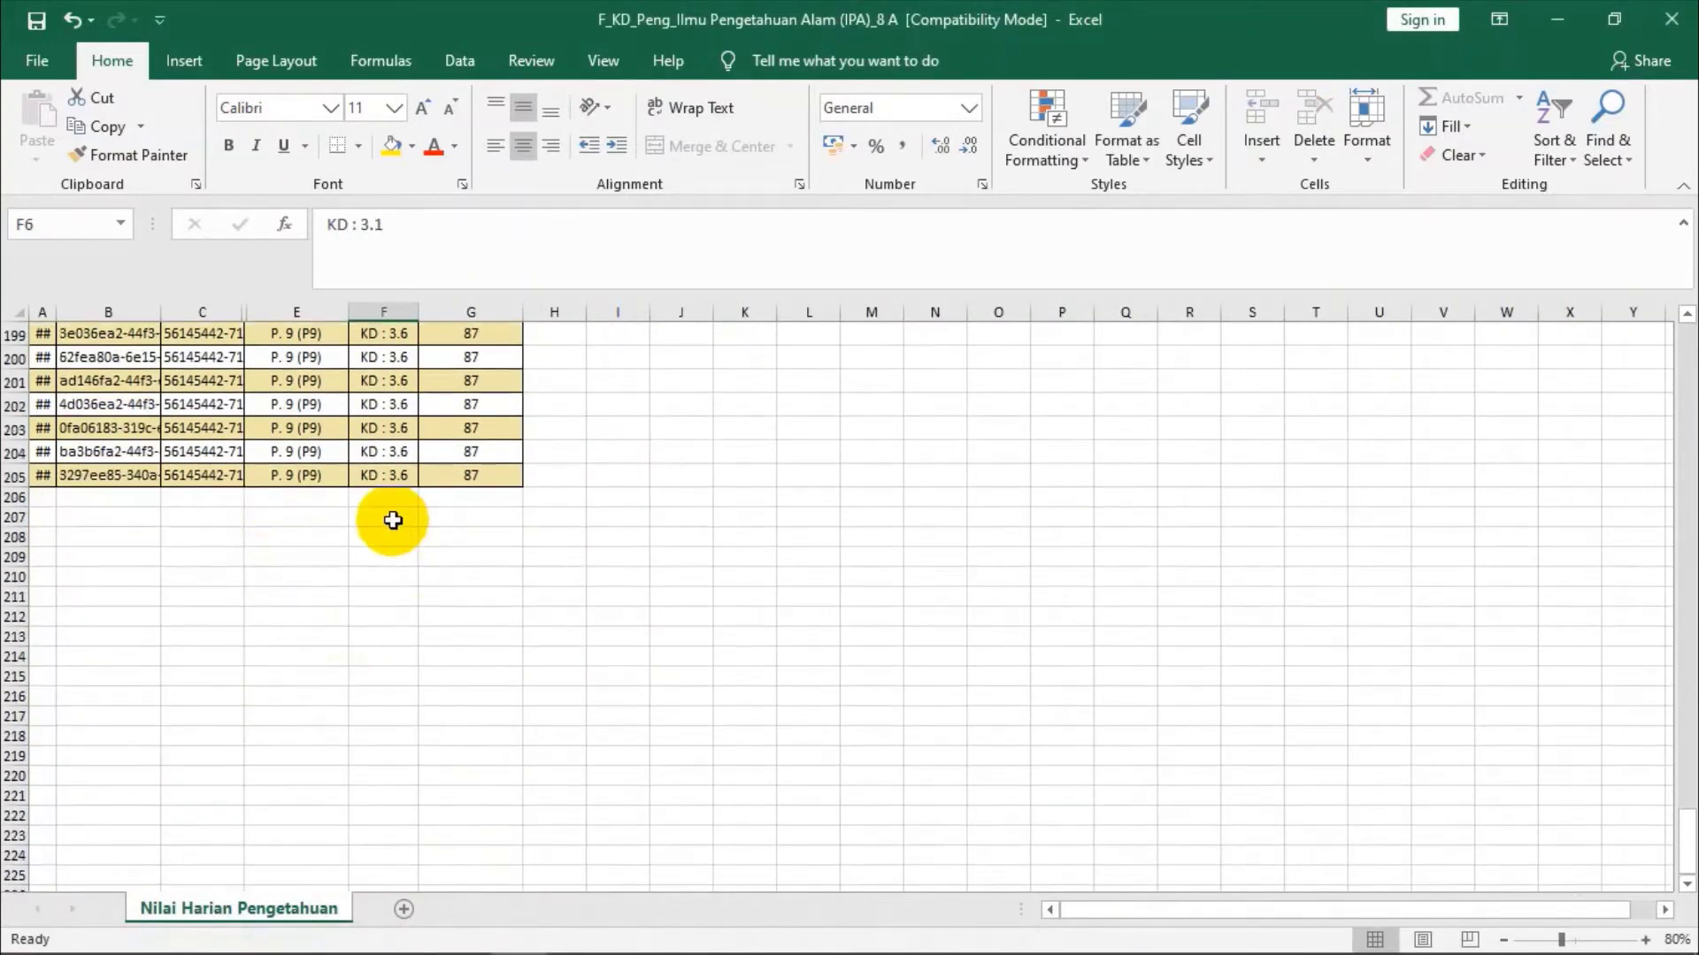
{"action": "left_click", "coordinate": [391, 520]}
{"action": "left_click", "coordinate": [452, 501]}
{"action": "left_click", "coordinate": [400, 498]}
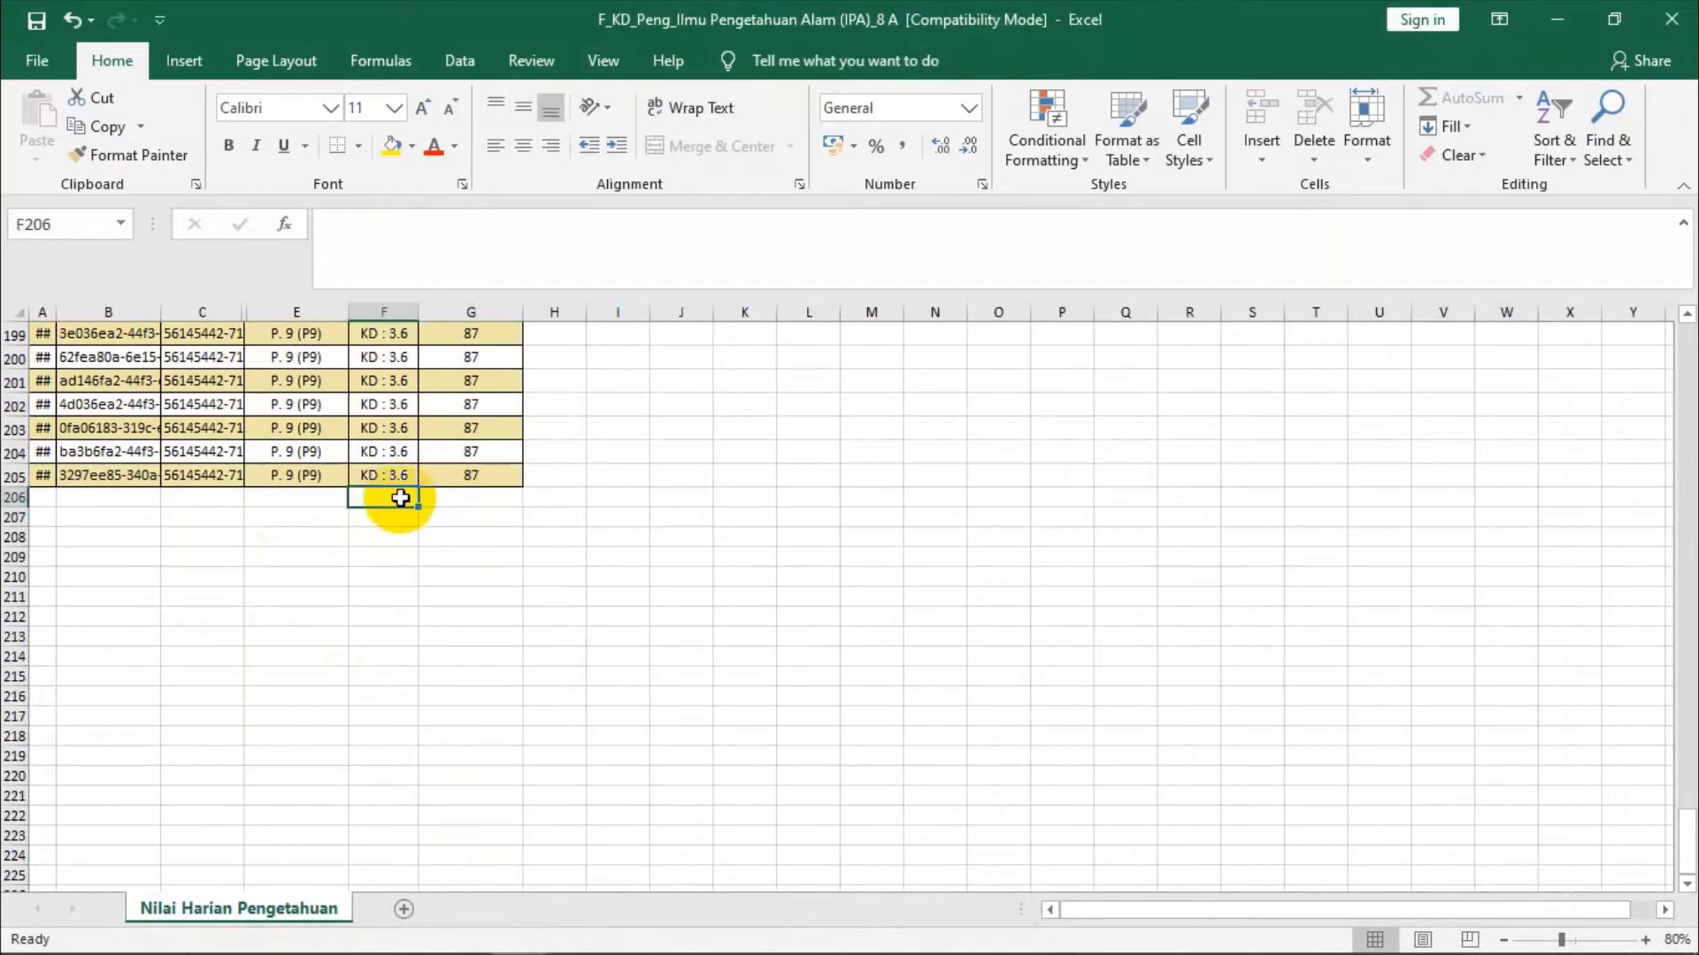
{"action": "double_click", "coordinate": [430, 515]}
{"action": "key", "text": "Return"}
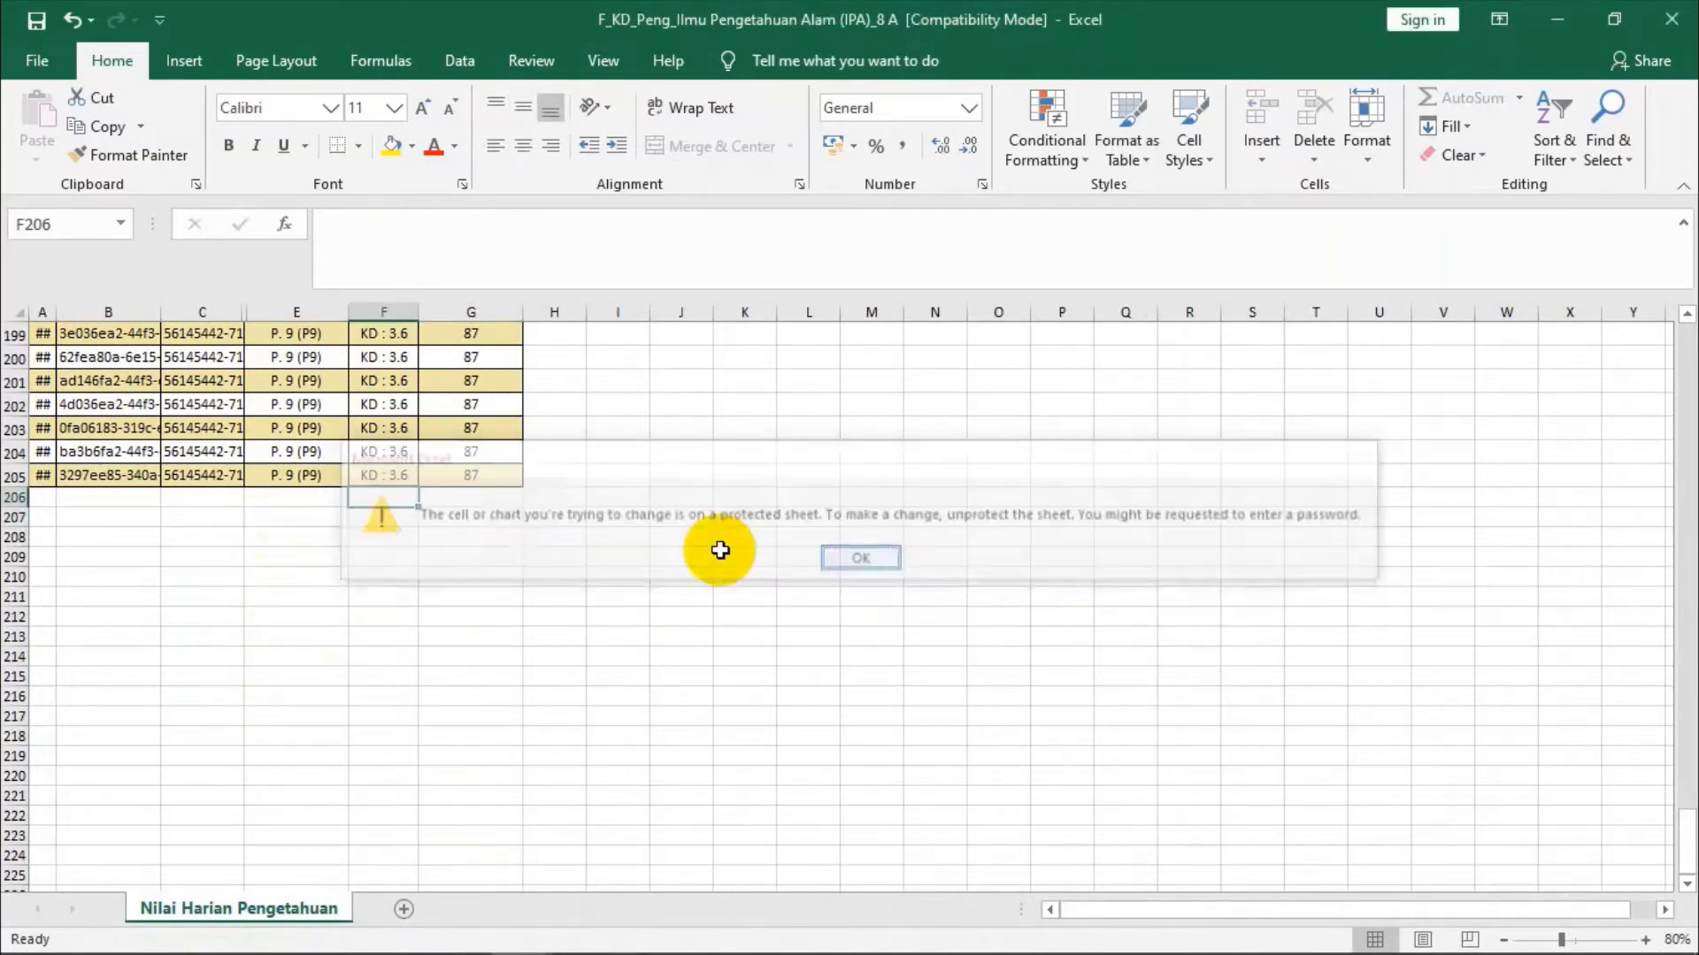
{"action": "double_click", "coordinate": [492, 500]}
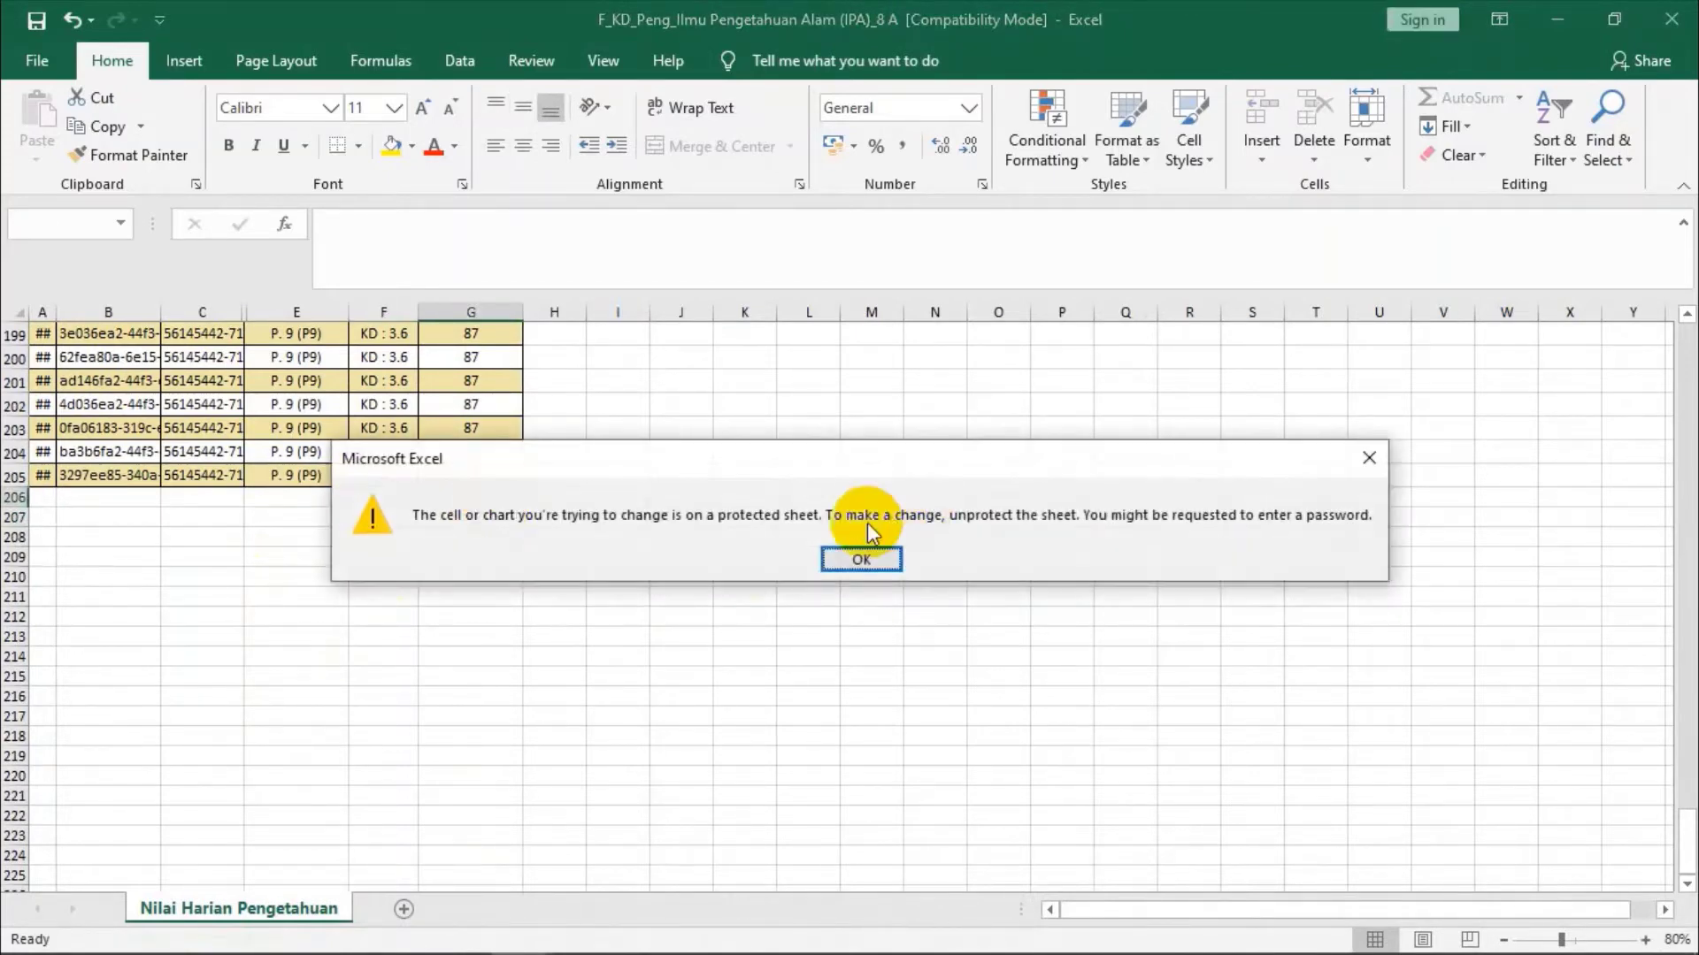
{"action": "left_click", "coordinate": [856, 557]}
- Go back to the start of the score list and check the first Nilai entry in cell G6
{"action": "scroll", "coordinate": [646, 526], "scroll_direction": "up", "scroll_amount": 13}
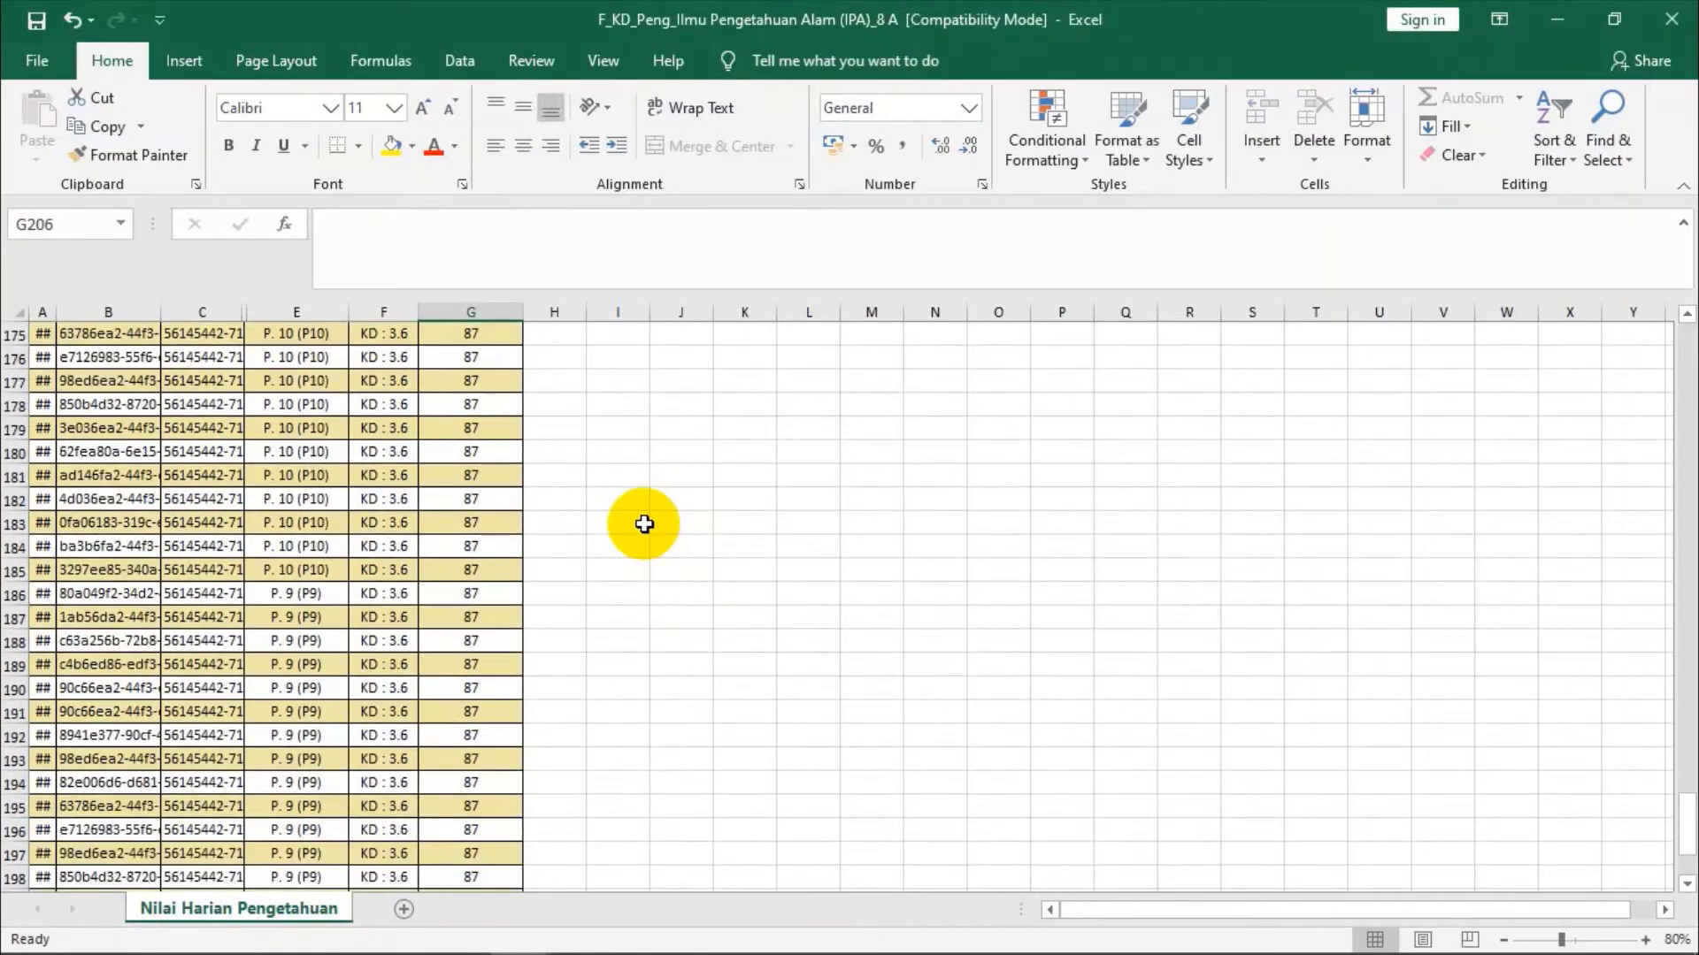
{"action": "scroll", "coordinate": [644, 525], "scroll_direction": "up", "scroll_amount": 20}
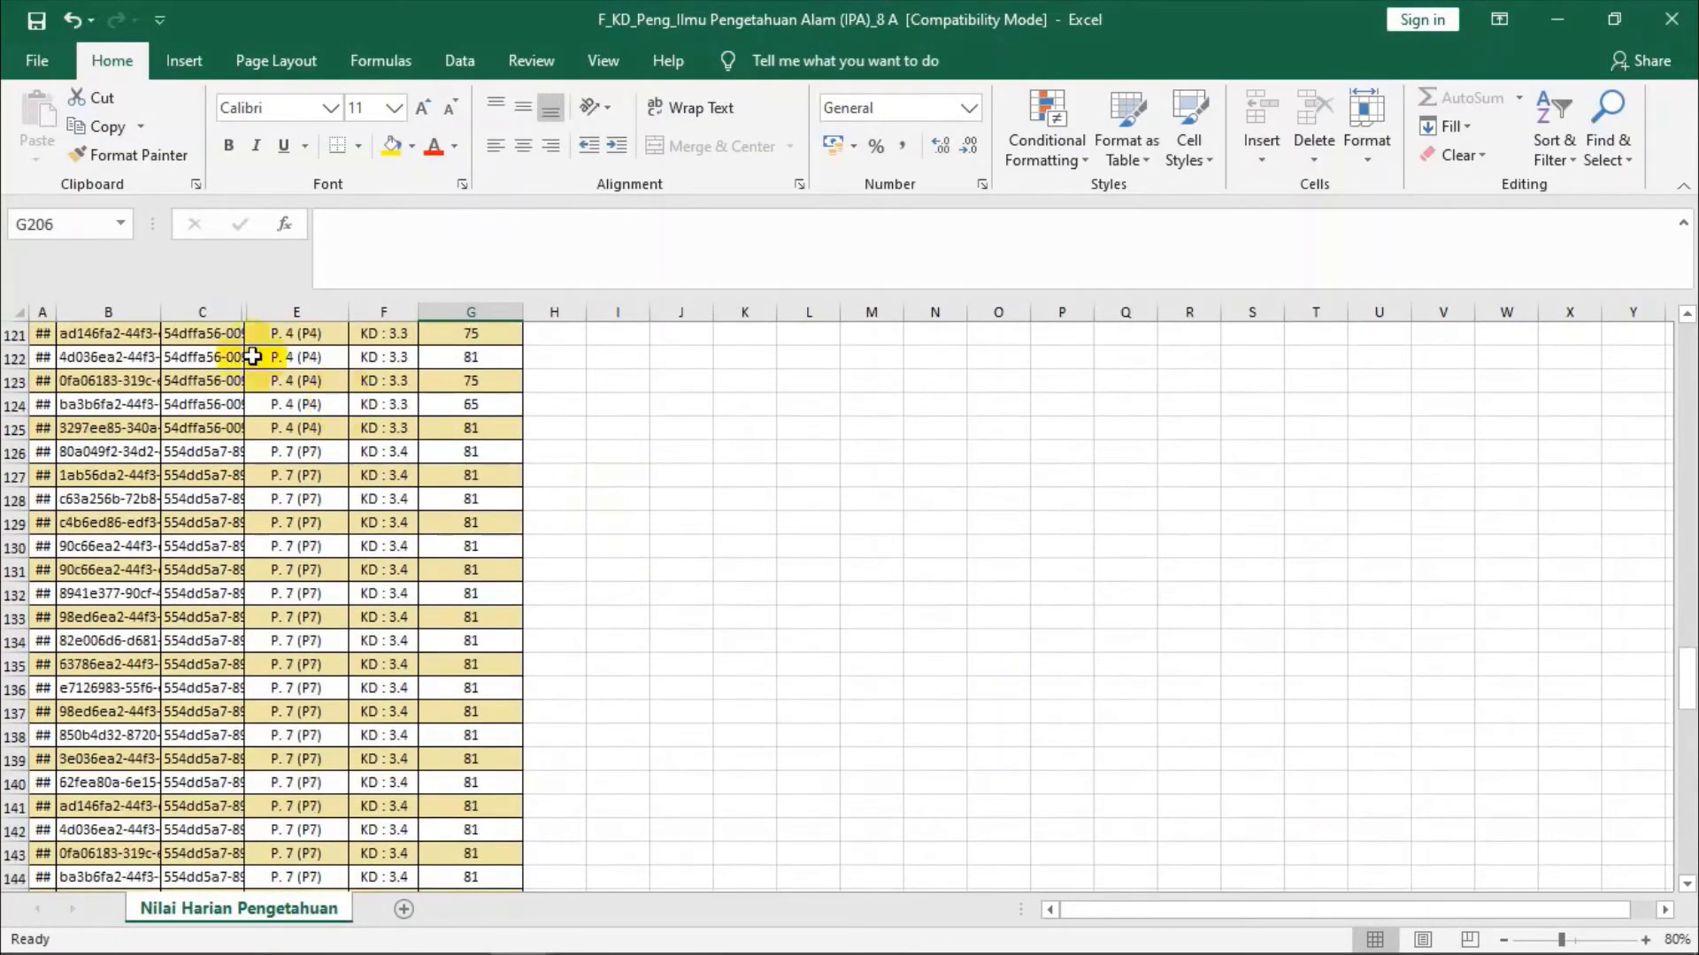
{"action": "scroll", "coordinate": [176, 359], "scroll_direction": "up", "scroll_amount": 20}
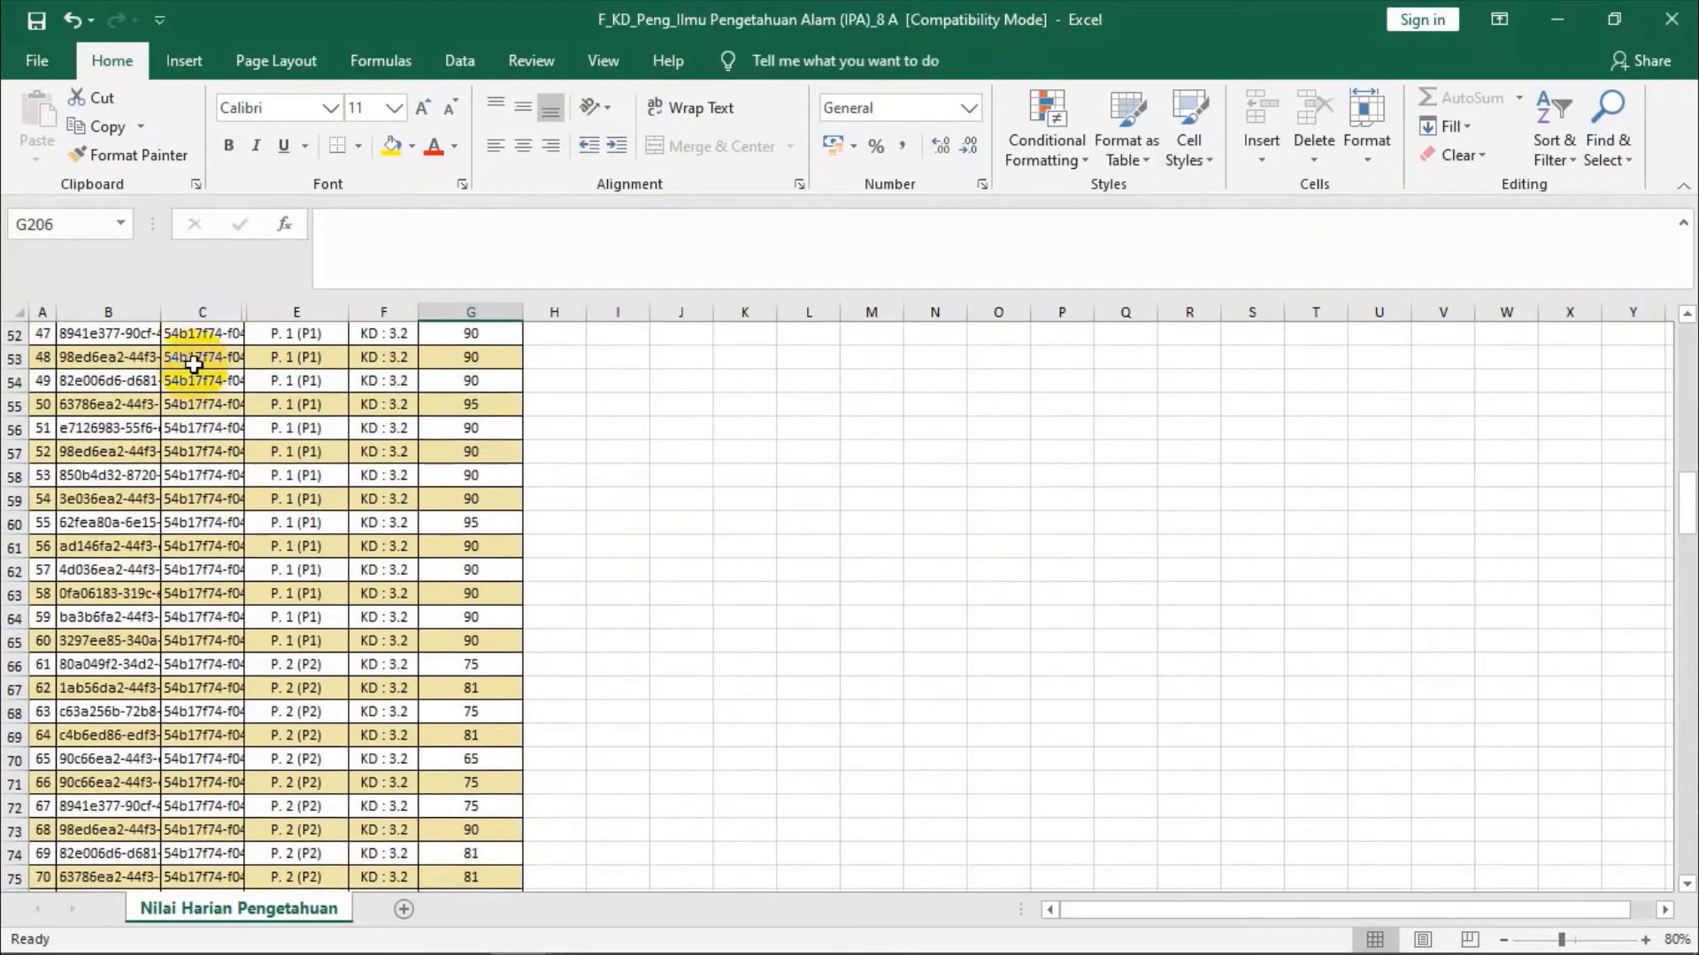
{"action": "scroll", "coordinate": [215, 390], "scroll_direction": "up", "scroll_amount": 3}
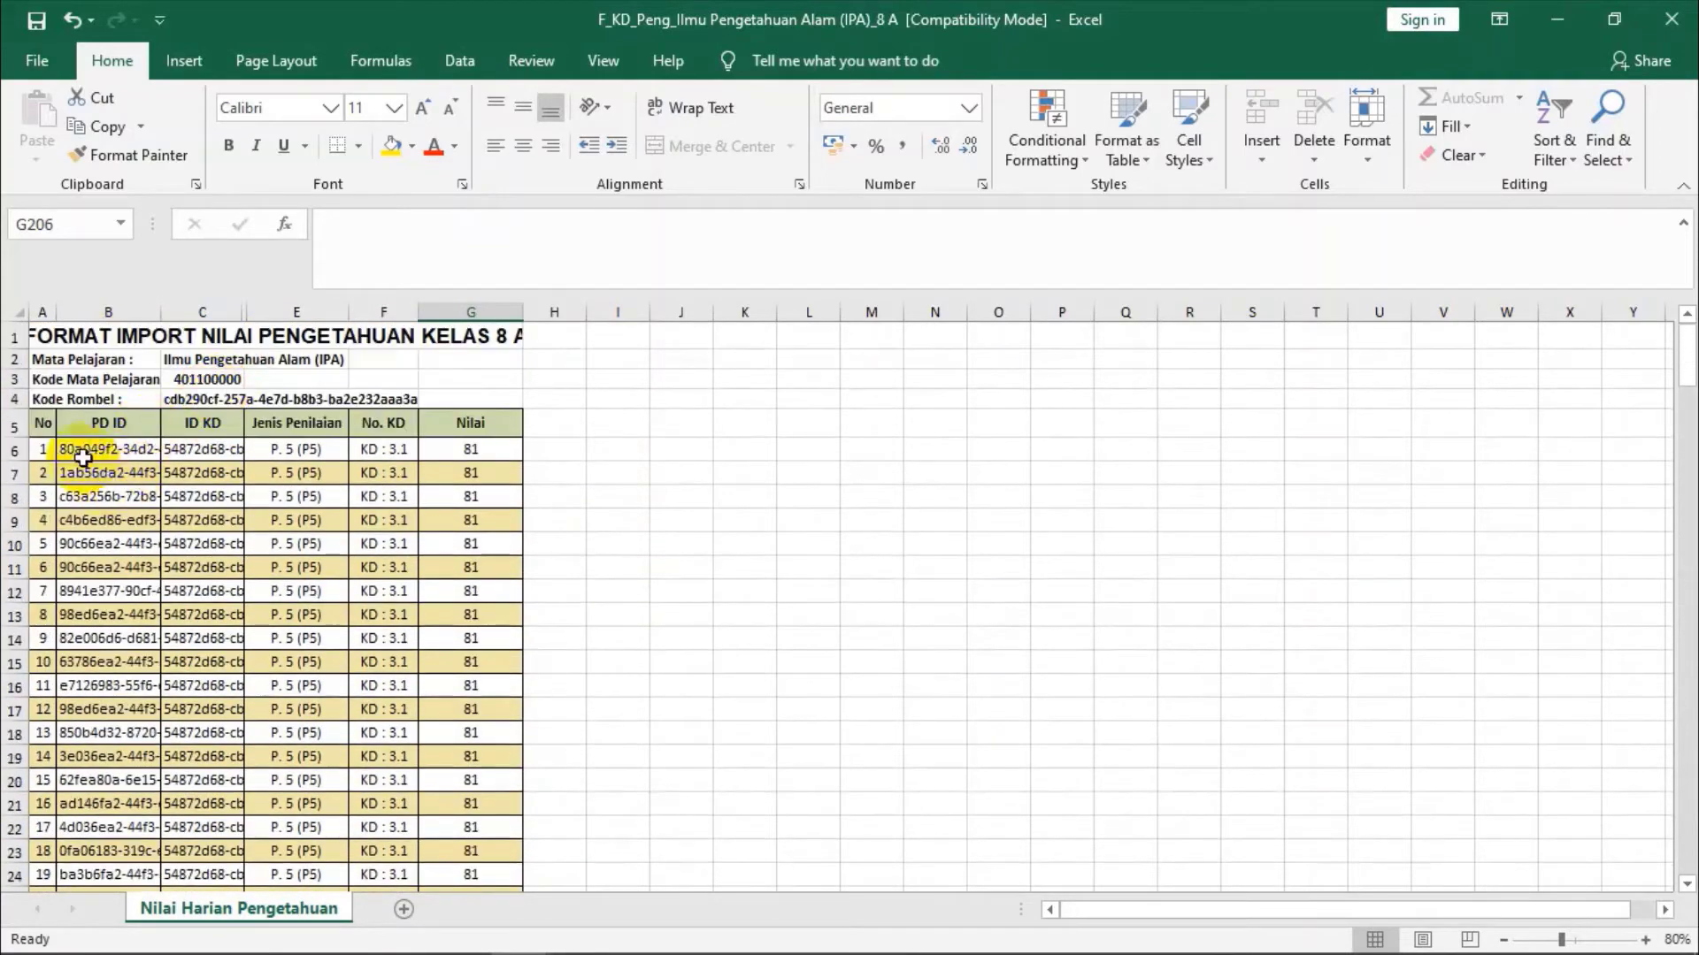
{"action": "left_click", "coordinate": [448, 449]}
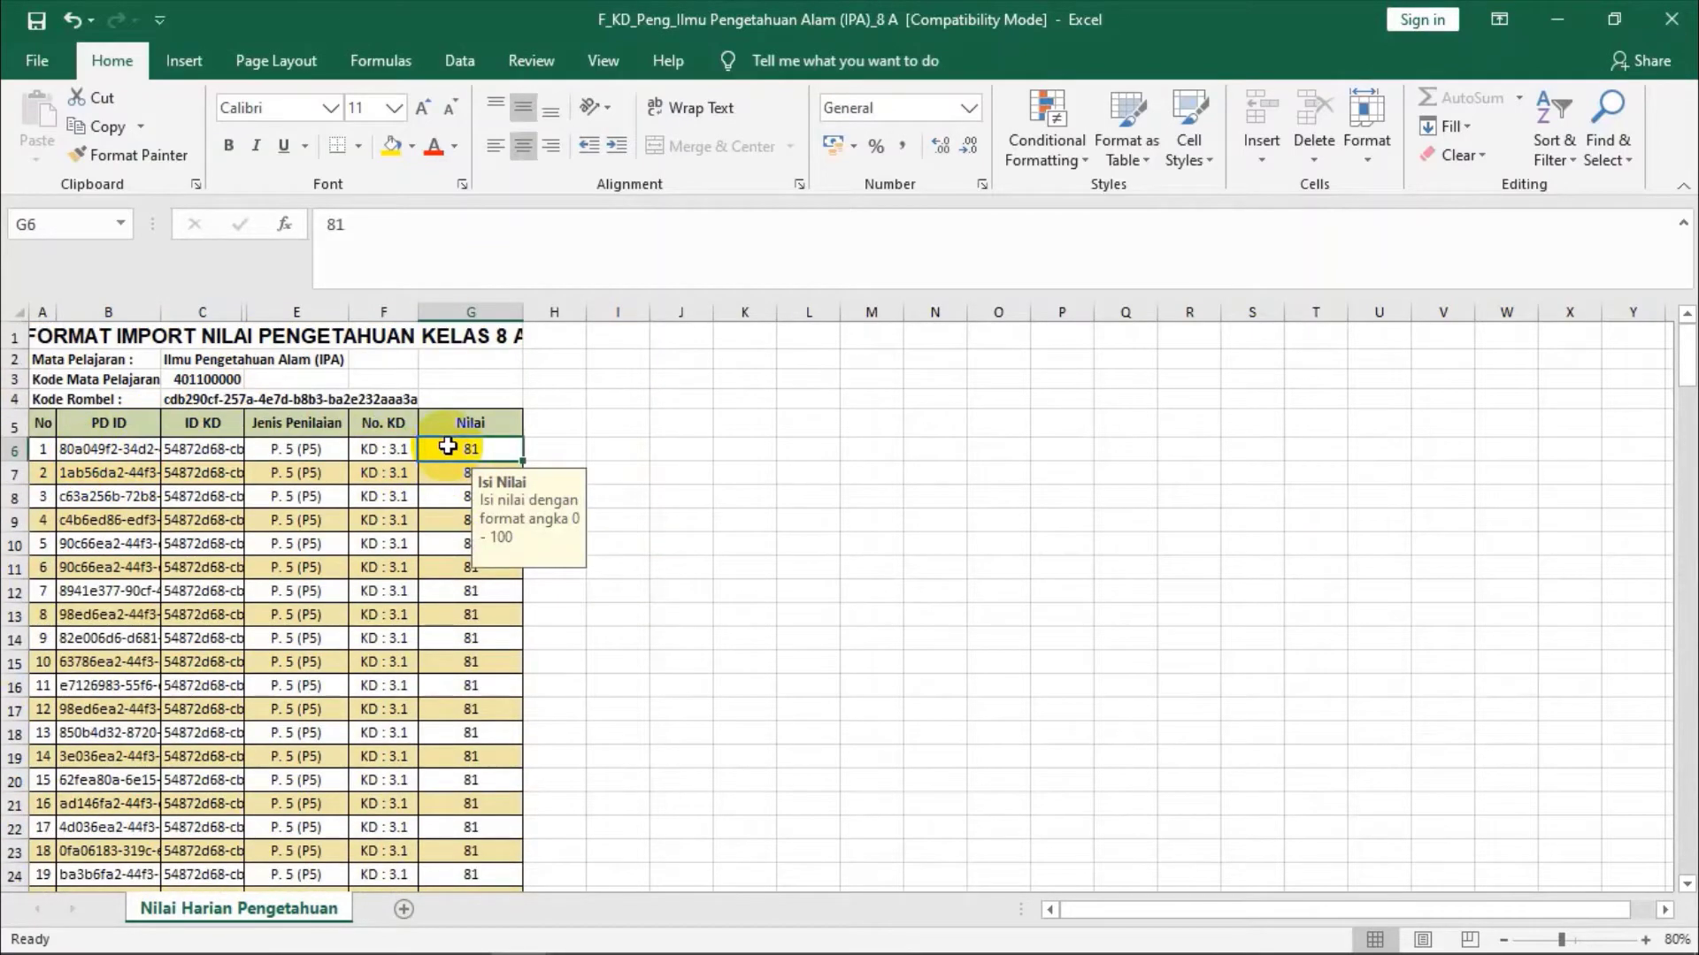
- Check the PD ID entries of the first and twentieth students in cells B6 and B25
{"action": "left_click", "coordinate": [142, 451]}
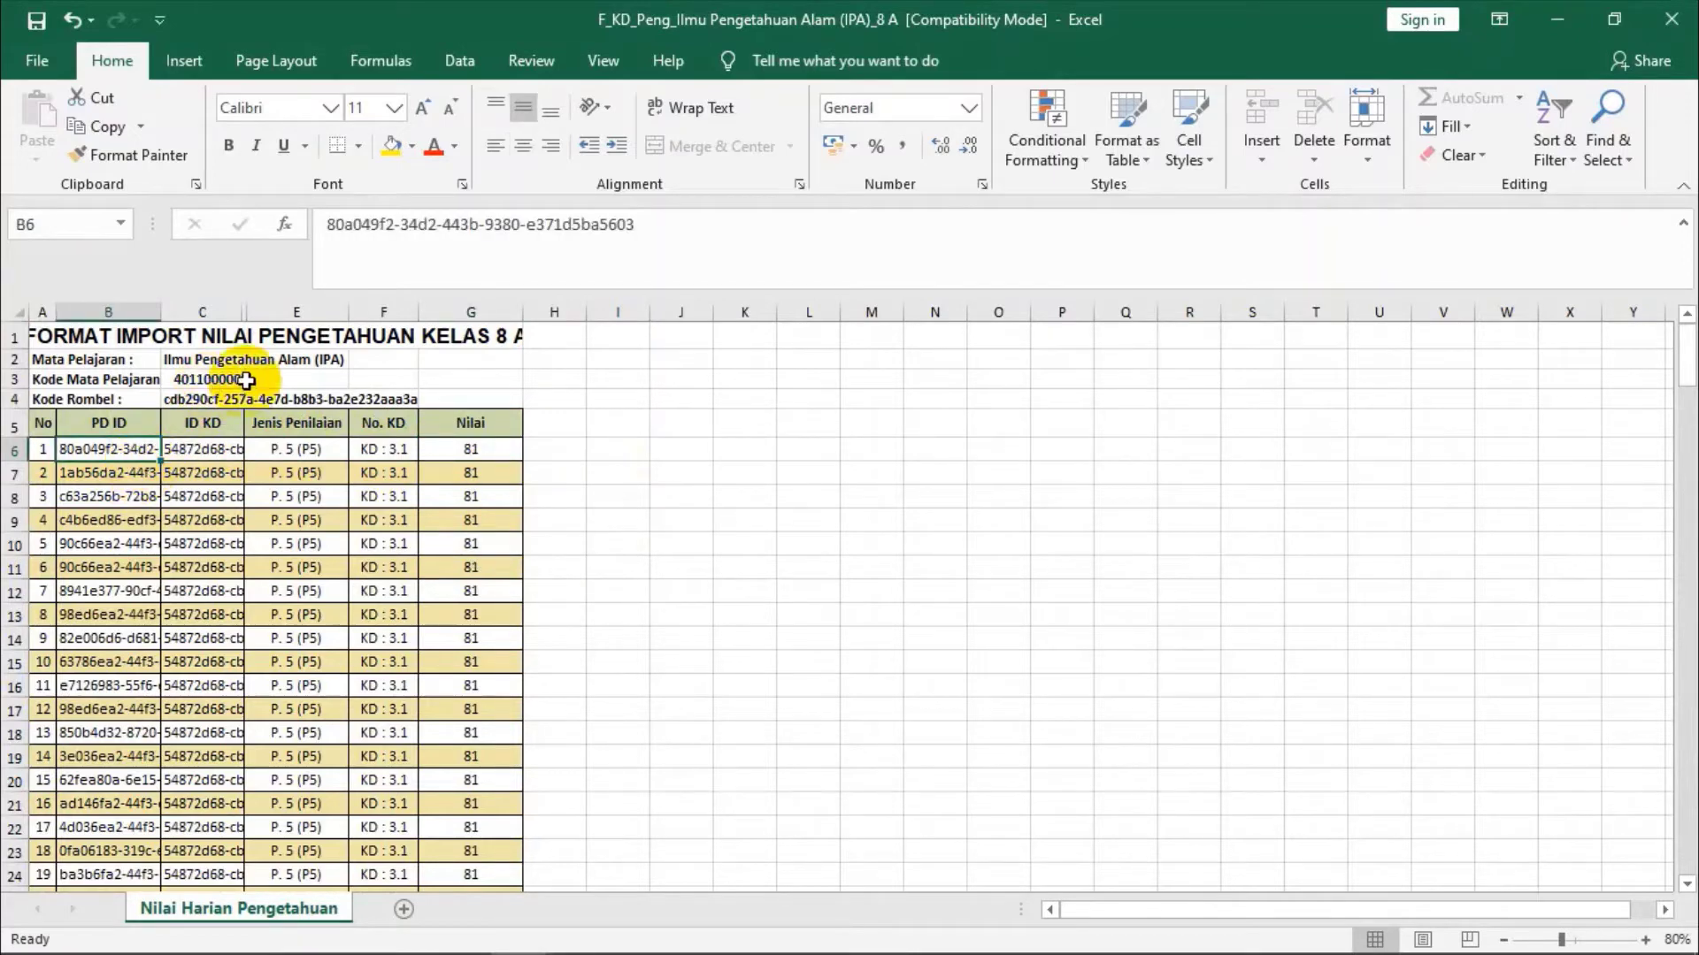
{"action": "scroll", "coordinate": [156, 692], "scroll_direction": "down", "scroll_amount": 1}
{"action": "left_click", "coordinate": [98, 831]}
{"action": "left_click", "coordinate": [131, 391]}
{"action": "left_click", "coordinate": [101, 831]}
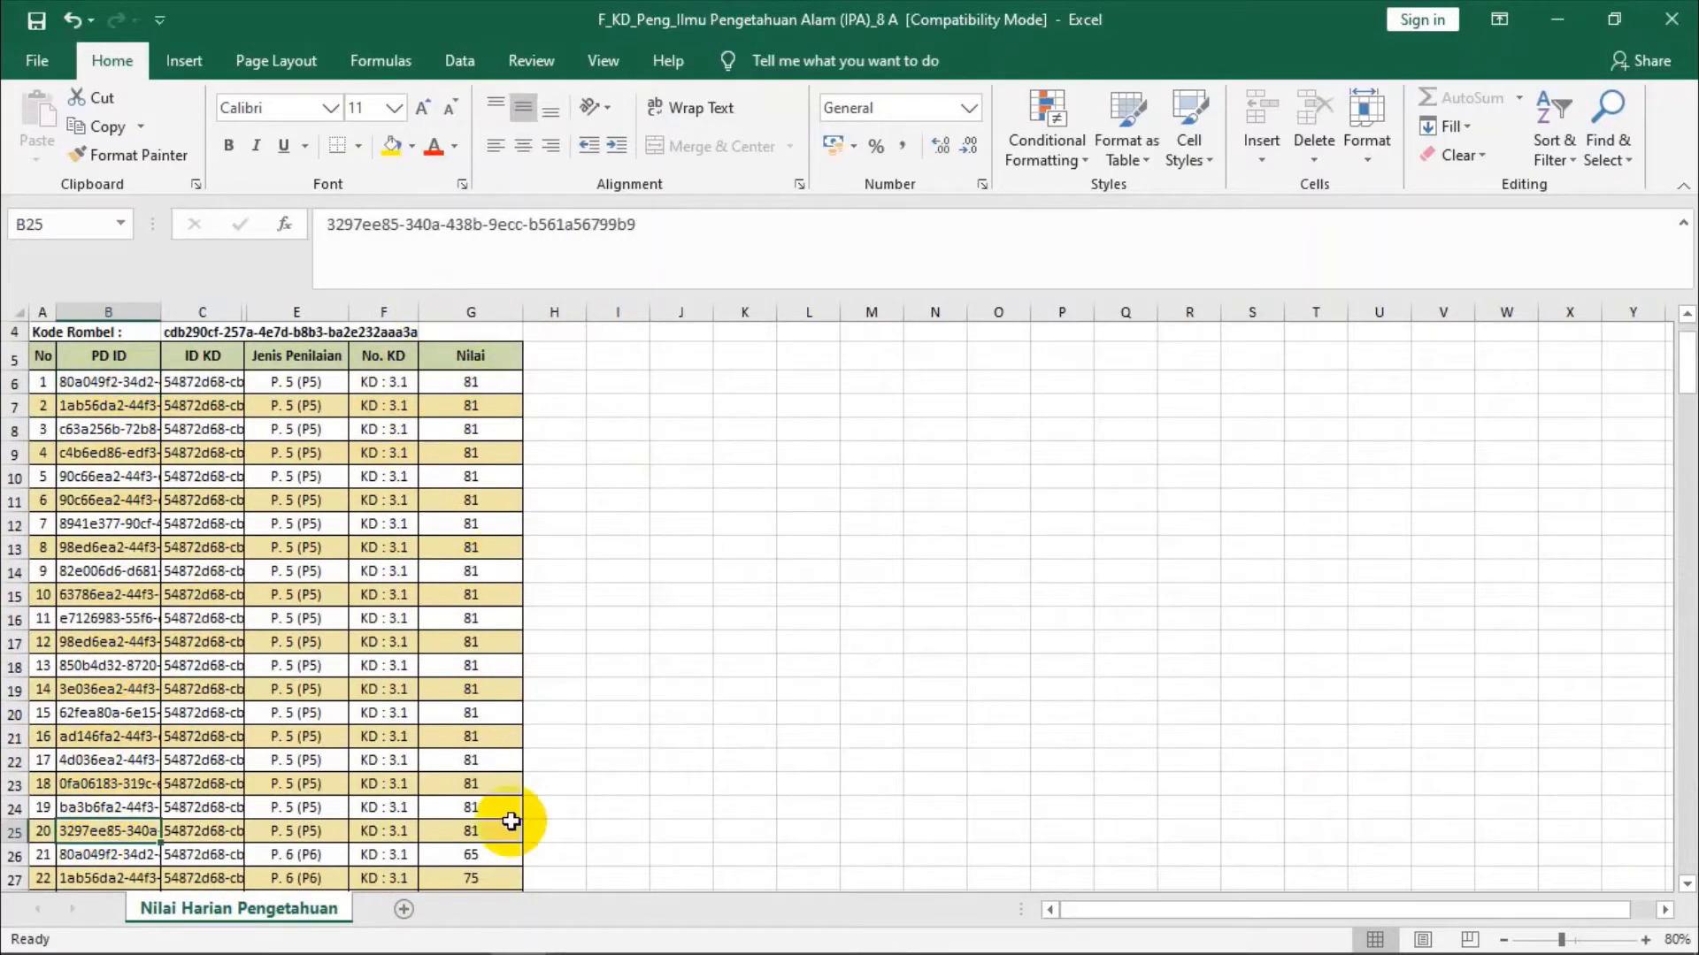
- Select the No. KD entries F6:F25 of the P. 5 (P5) block, and check where the P. 6 (P6) block starts in F26
{"action": "left_click", "coordinate": [404, 383]}
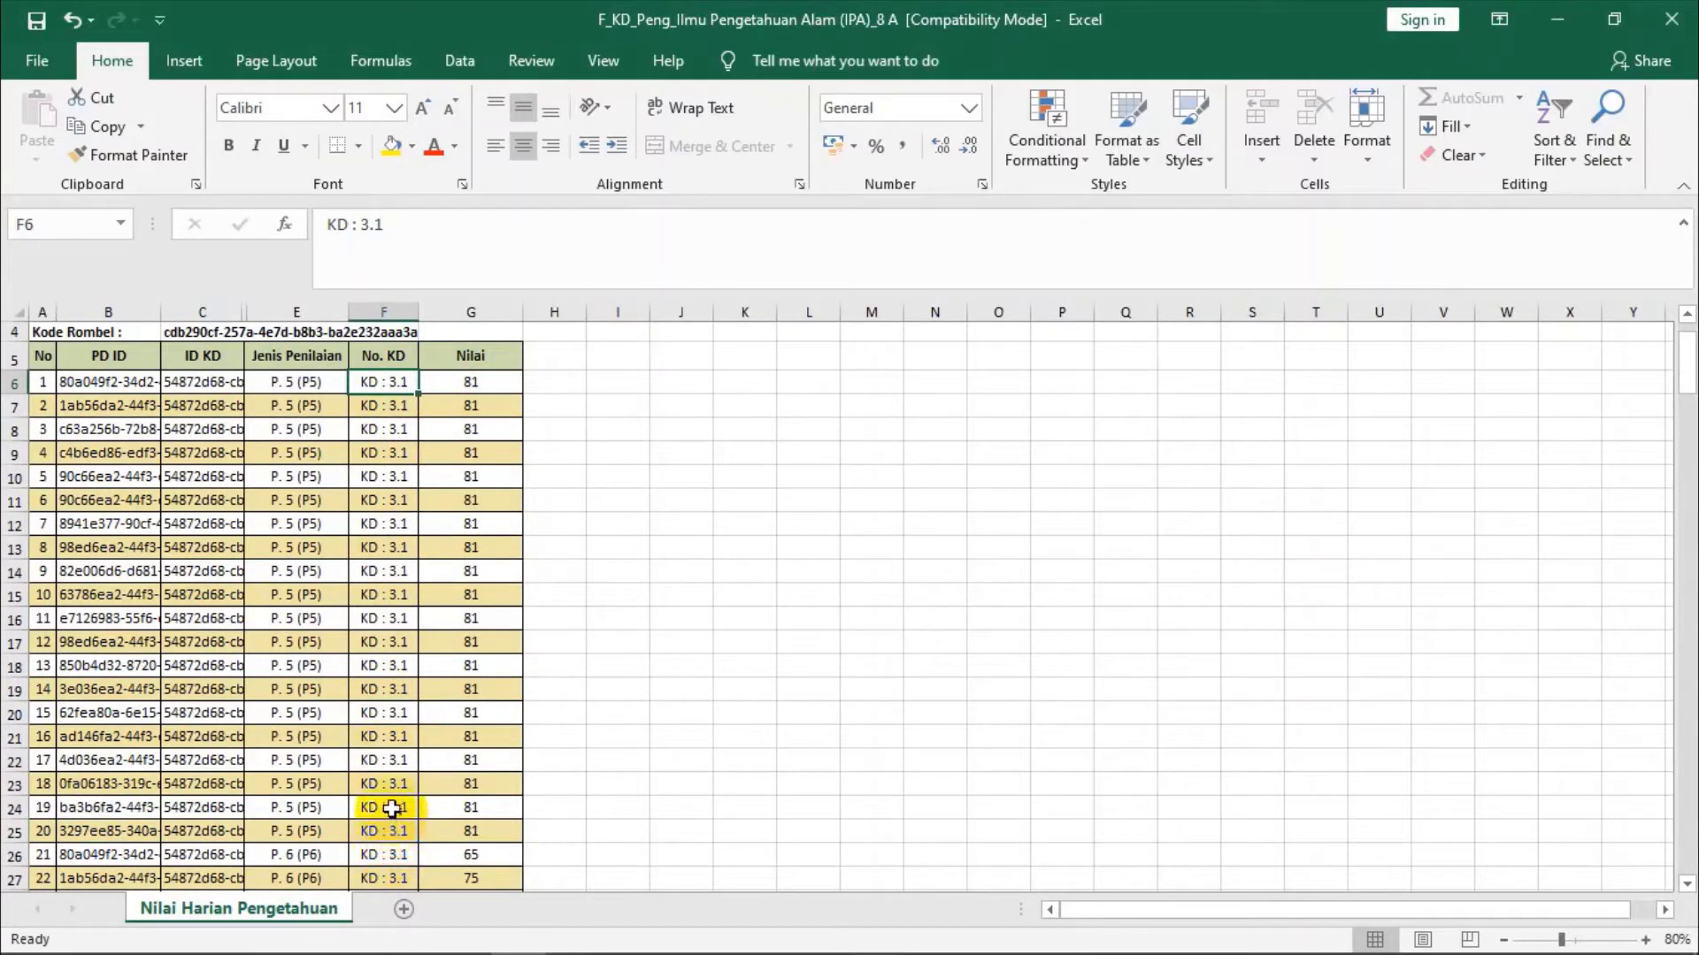
{"action": "left_click_drag", "start_coordinate": [386, 382], "coordinate": [379, 829]}
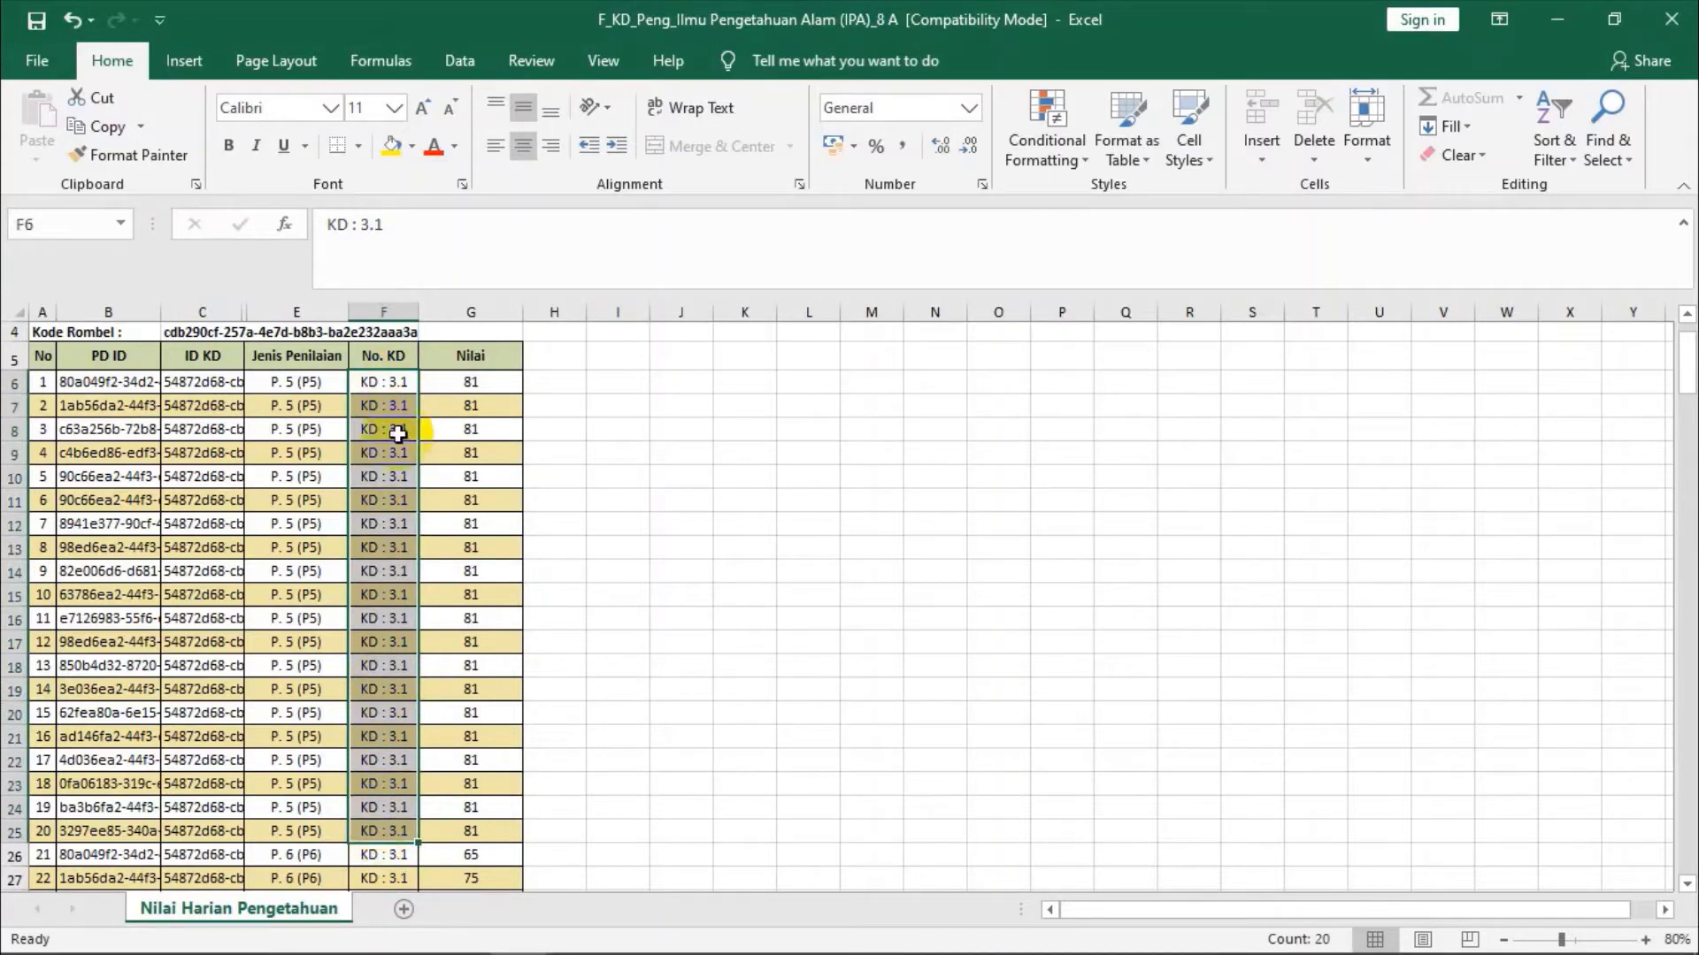
{"action": "left_click", "coordinate": [396, 858]}
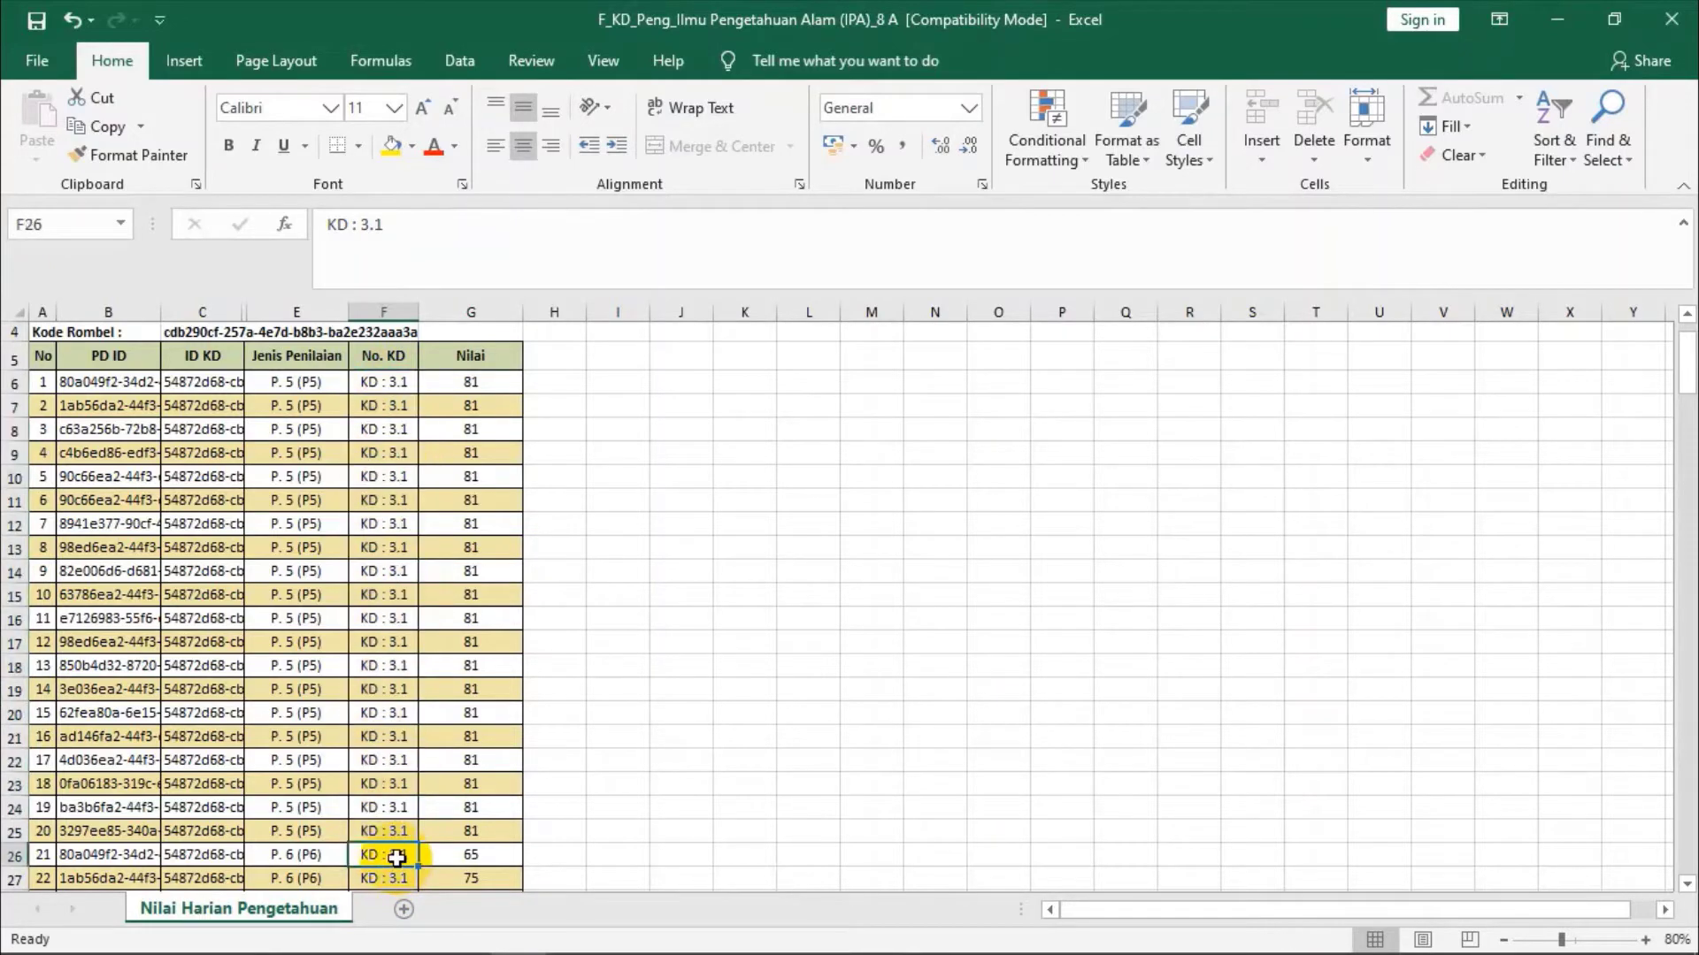
{"action": "scroll", "coordinate": [394, 832], "scroll_direction": "down", "scroll_amount": 4}
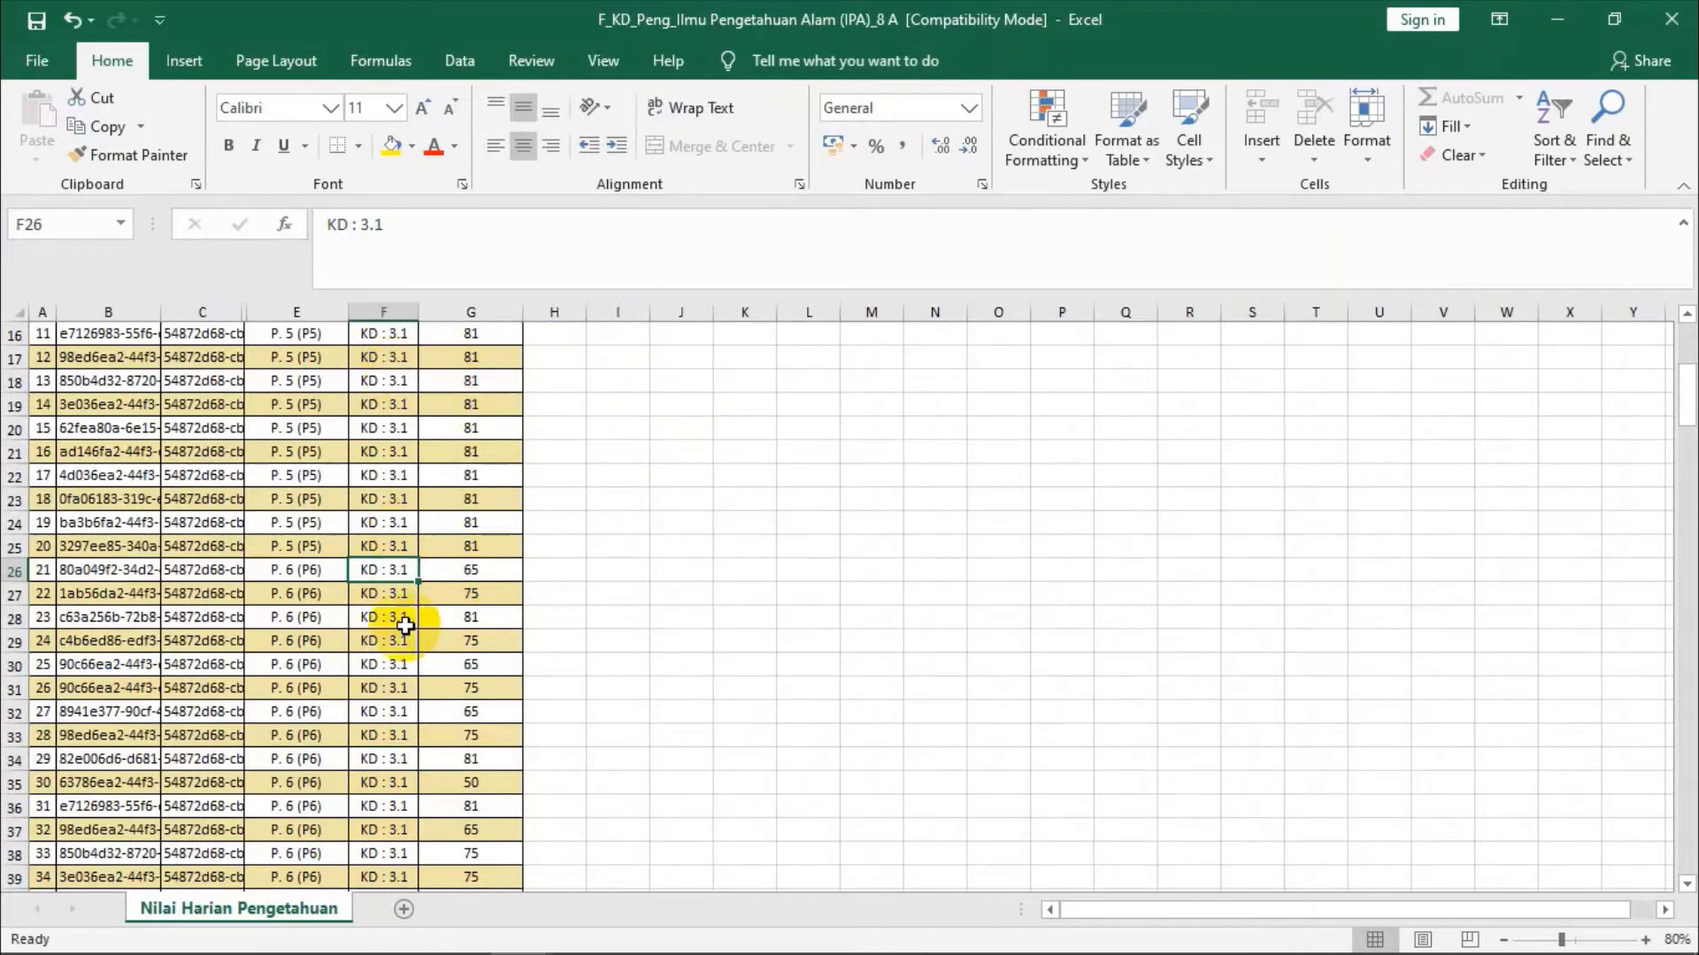
- Return to the first No. KD entry in F6 and select the KD : 3.1 entries F6:F20
{"action": "left_click", "coordinate": [584, 500]}
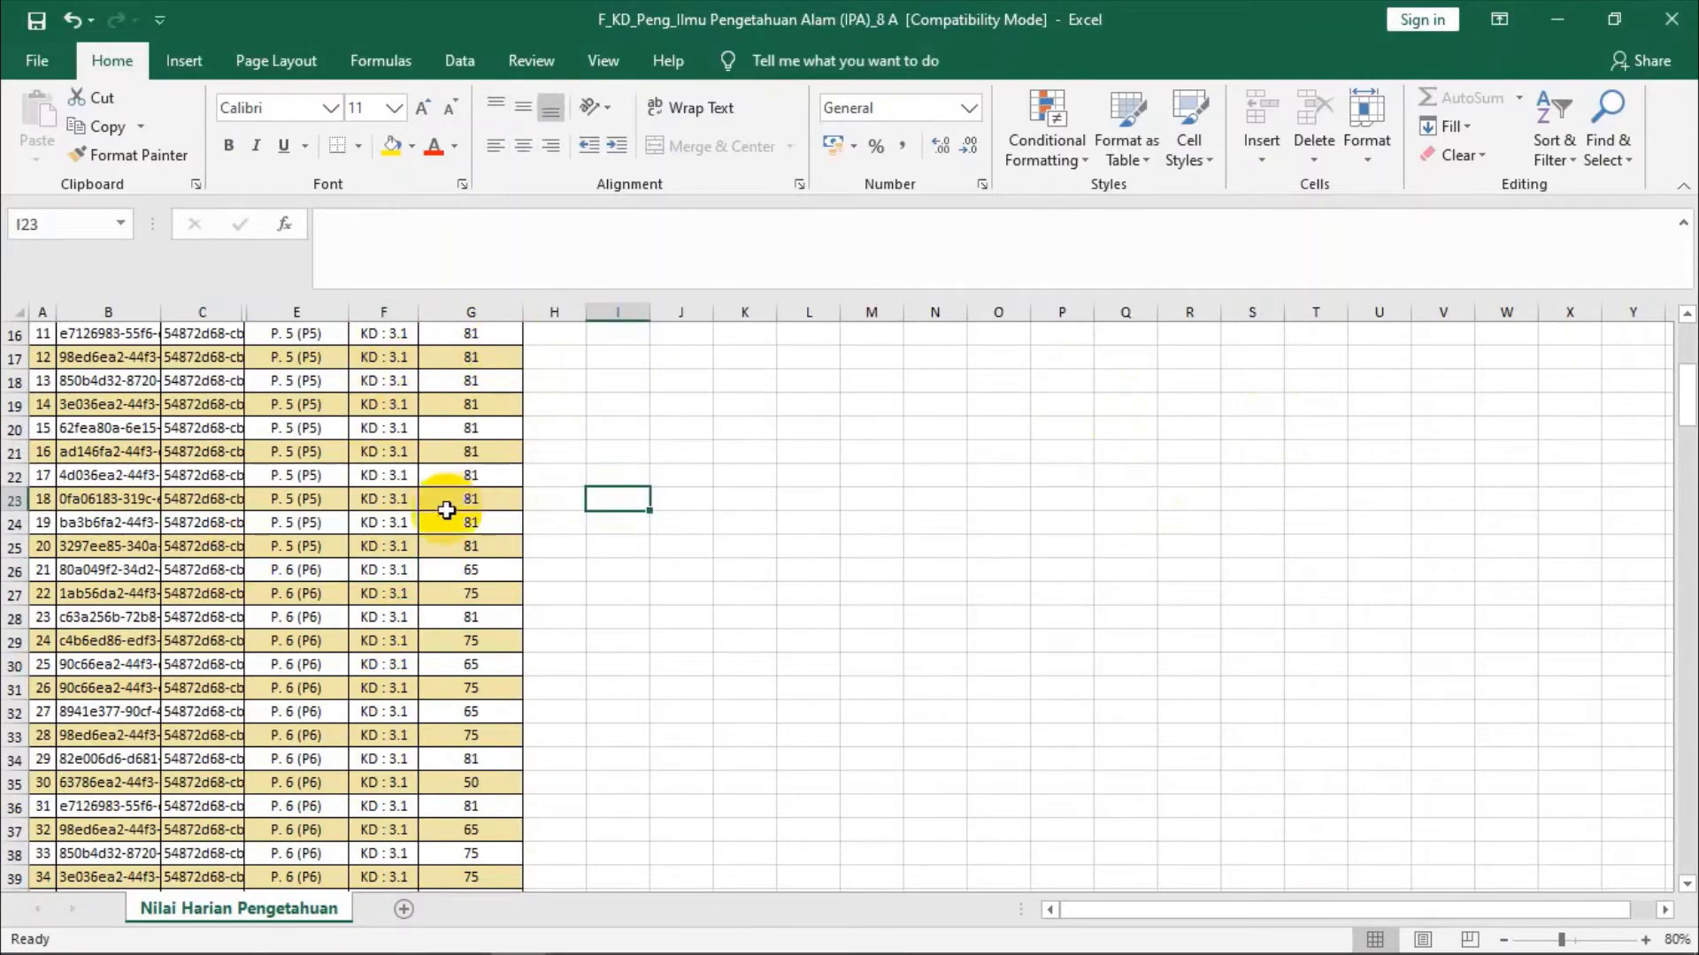
{"action": "left_click", "coordinate": [380, 522]}
{"action": "scroll", "coordinate": [381, 521], "scroll_direction": "up", "scroll_amount": 1}
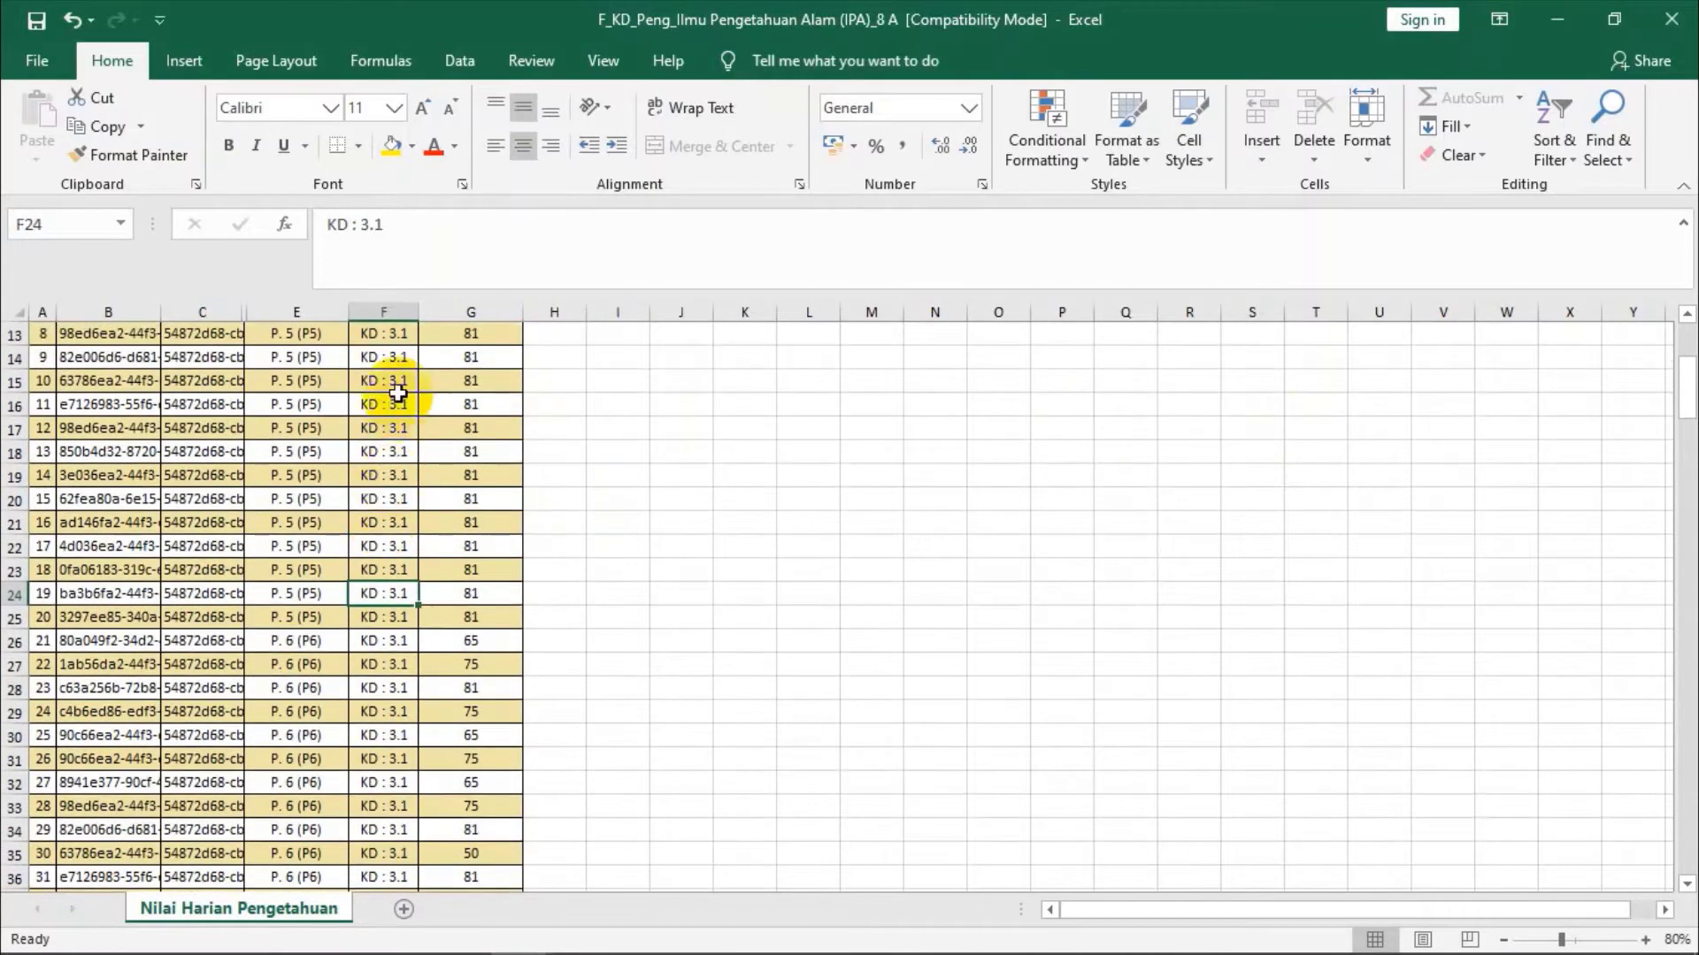
{"action": "scroll", "coordinate": [394, 372], "scroll_direction": "up", "scroll_amount": 4}
{"action": "left_click", "coordinate": [380, 450]}
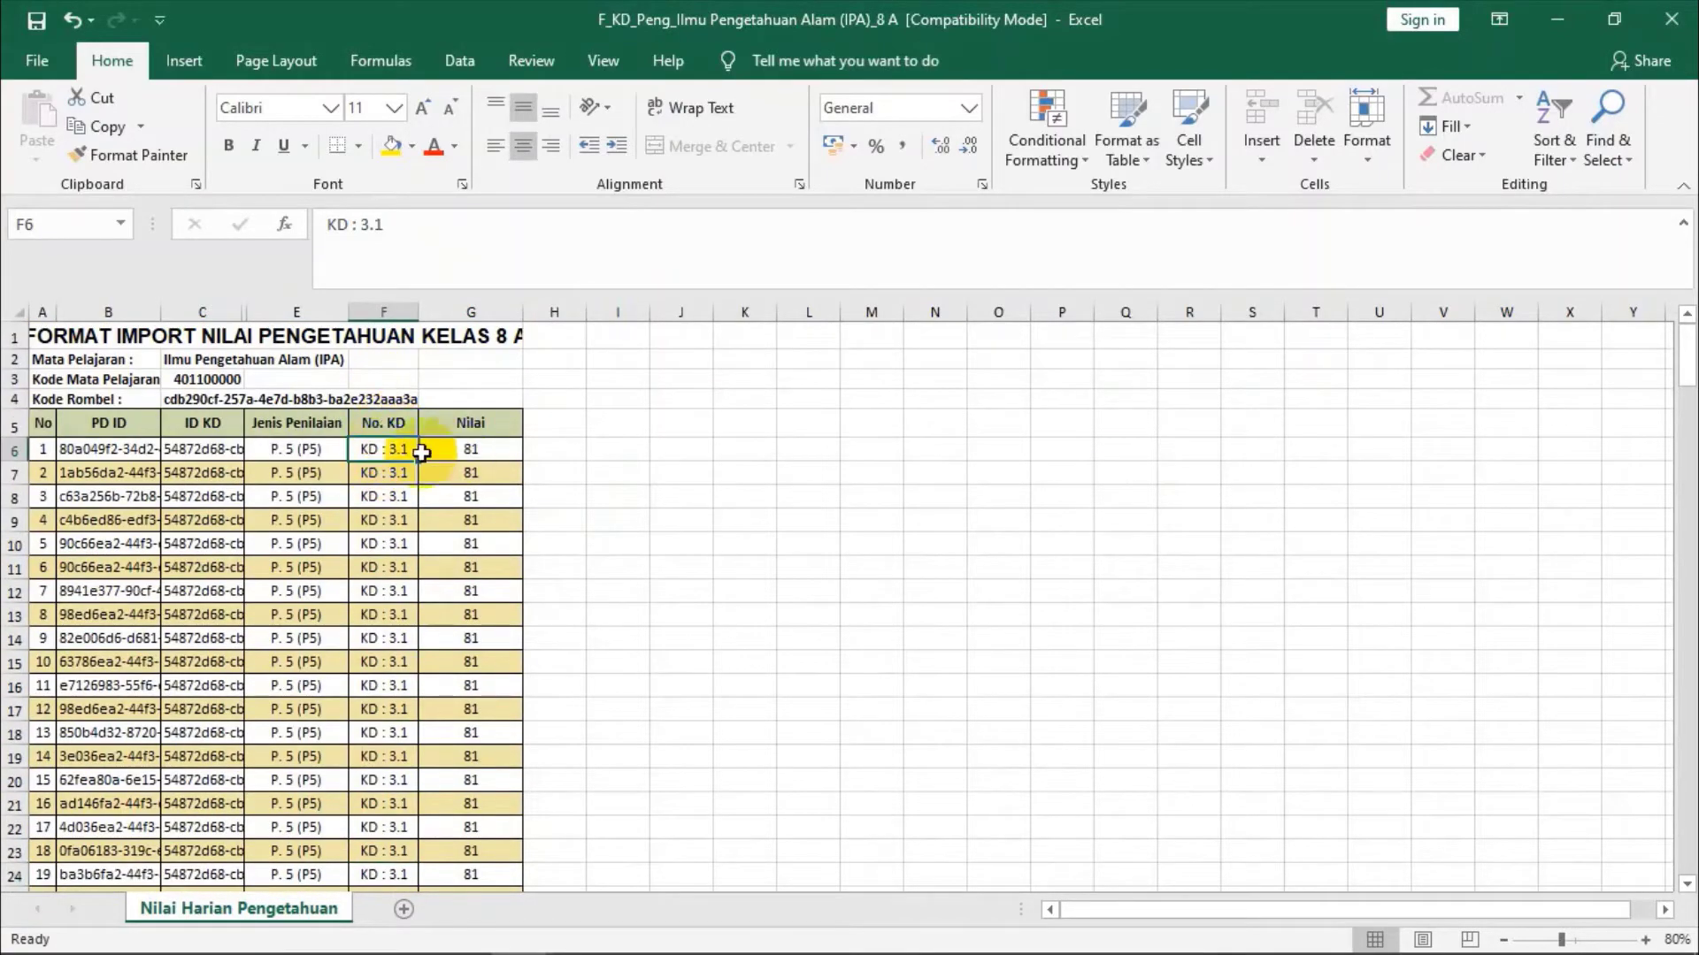
{"action": "scroll", "coordinate": [386, 452], "scroll_direction": "down", "scroll_amount": 2}
{"action": "scroll", "coordinate": [387, 451], "scroll_direction": "up", "scroll_amount": 1}
{"action": "left_click_drag", "start_coordinate": [386, 381], "coordinate": [387, 722]}
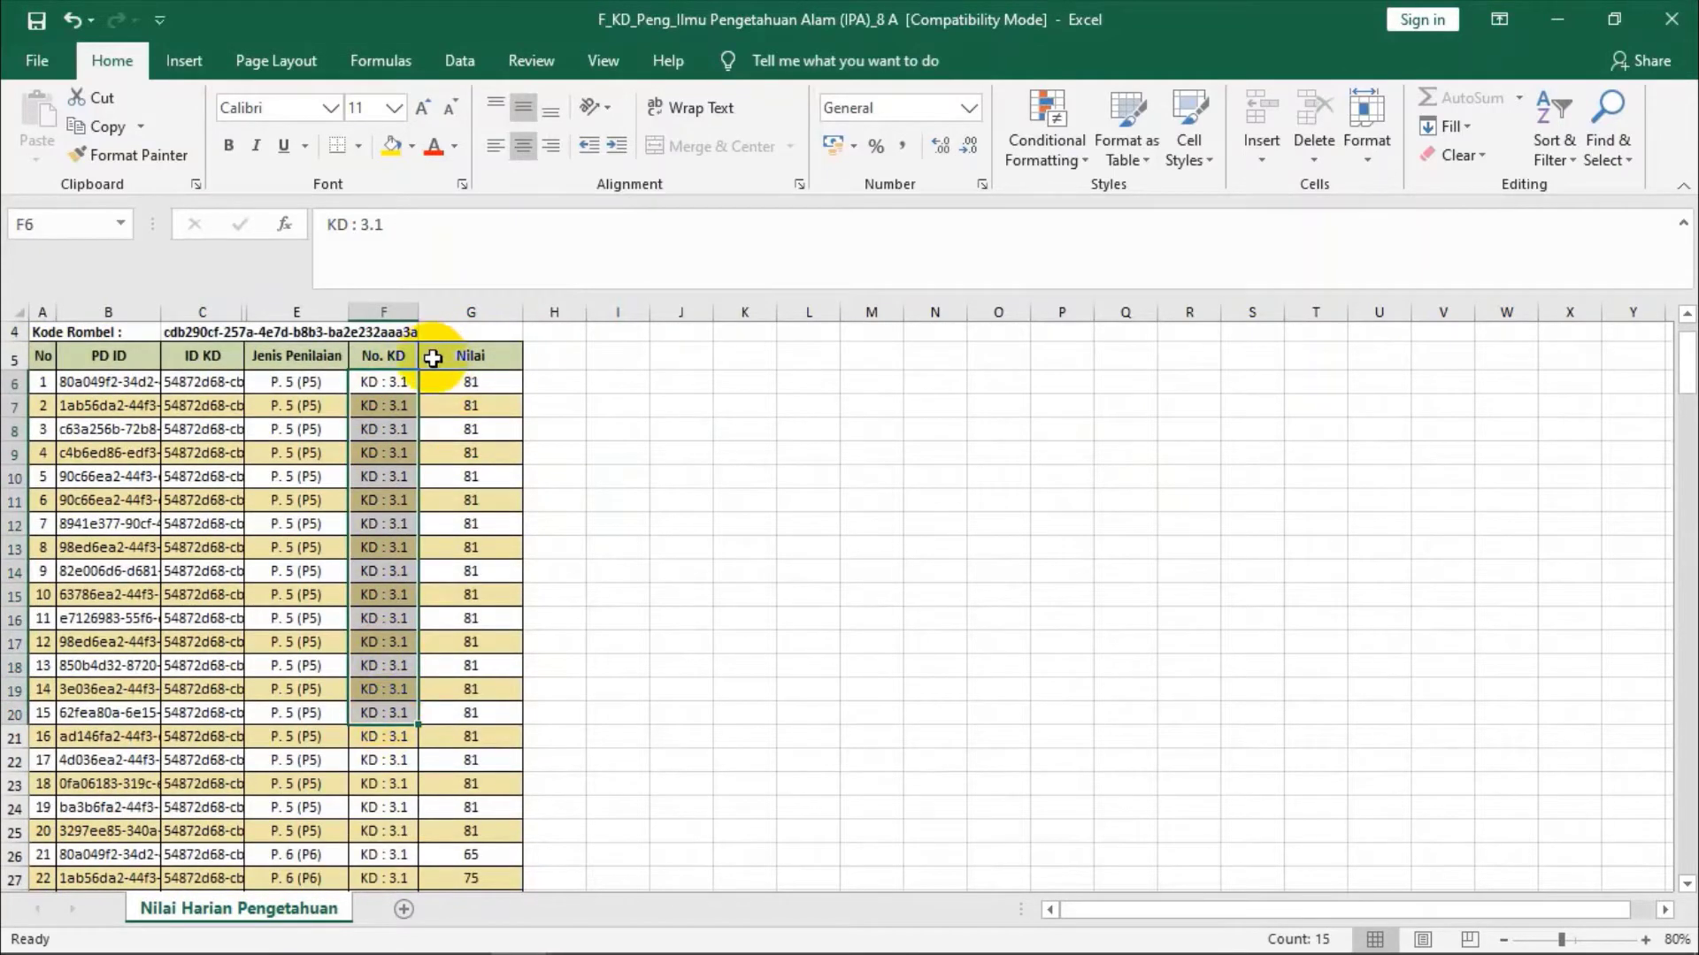
{"action": "scroll", "coordinate": [432, 358], "scroll_direction": "up", "scroll_amount": 1}
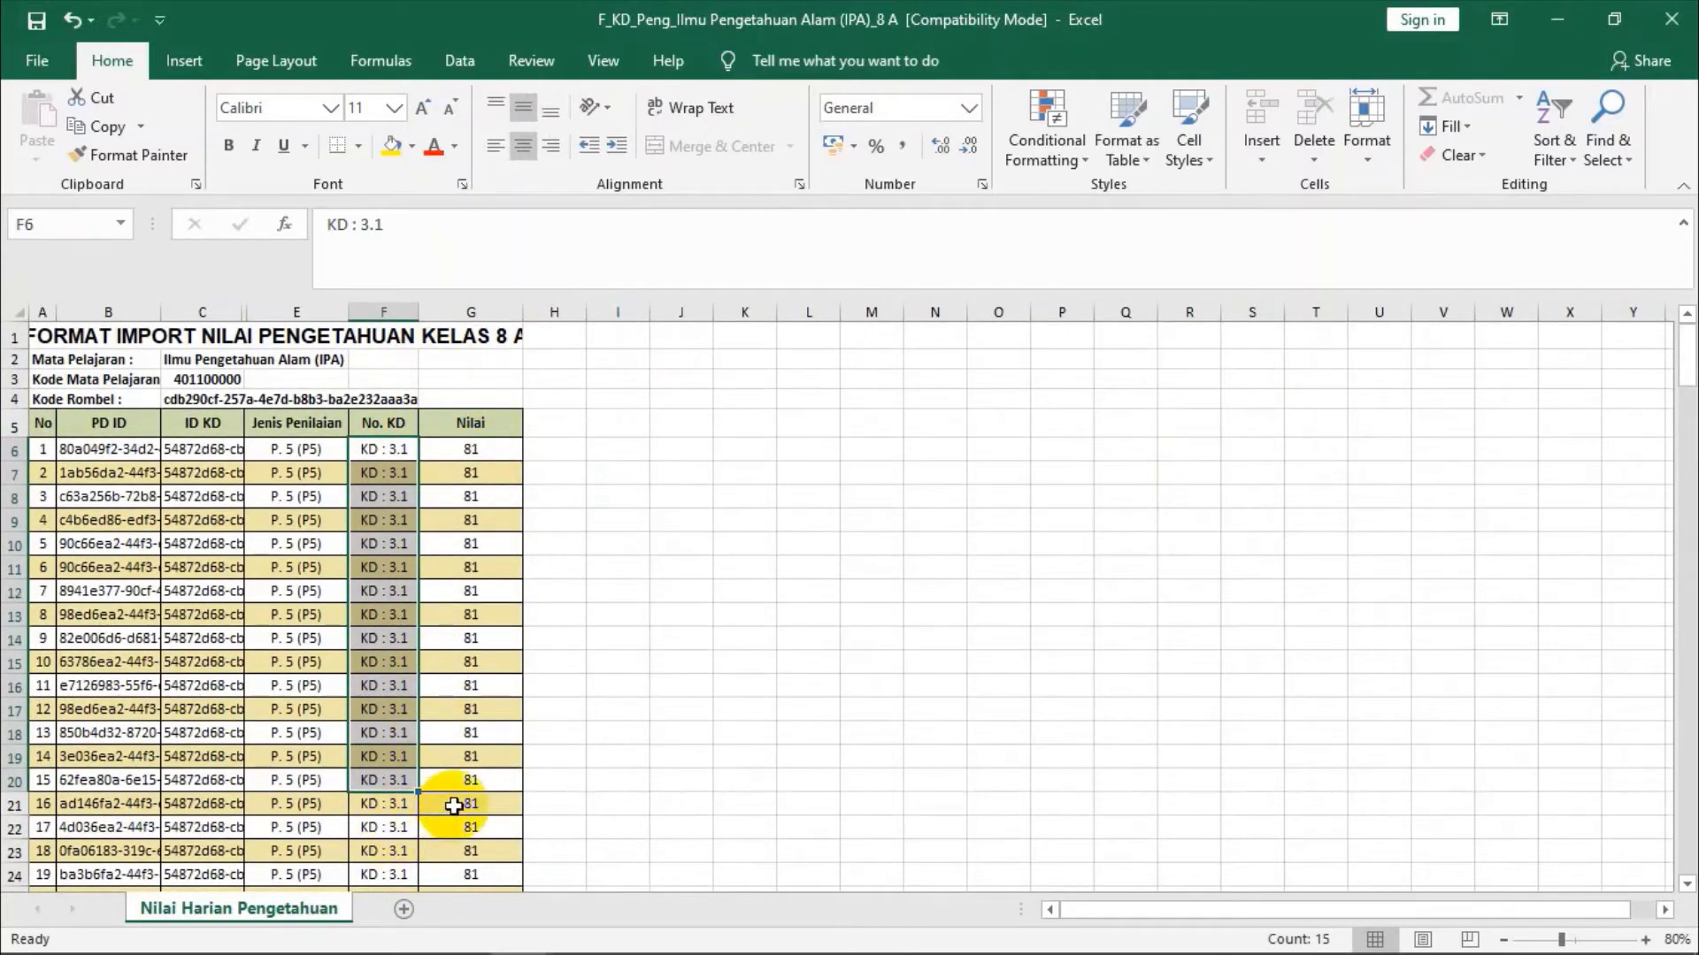
- Select the No. KD entries from F6 down through the P. 5 (P5) rows, and compare the Nilai cells G6 and G26
{"action": "scroll", "coordinate": [453, 805], "scroll_direction": "down", "scroll_amount": 1}
{"action": "left_click_drag", "start_coordinate": [381, 382], "coordinate": [372, 845]}
{"action": "left_click", "coordinate": [469, 854]}
{"action": "scroll", "coordinate": [469, 855], "scroll_direction": "down", "scroll_amount": 1}
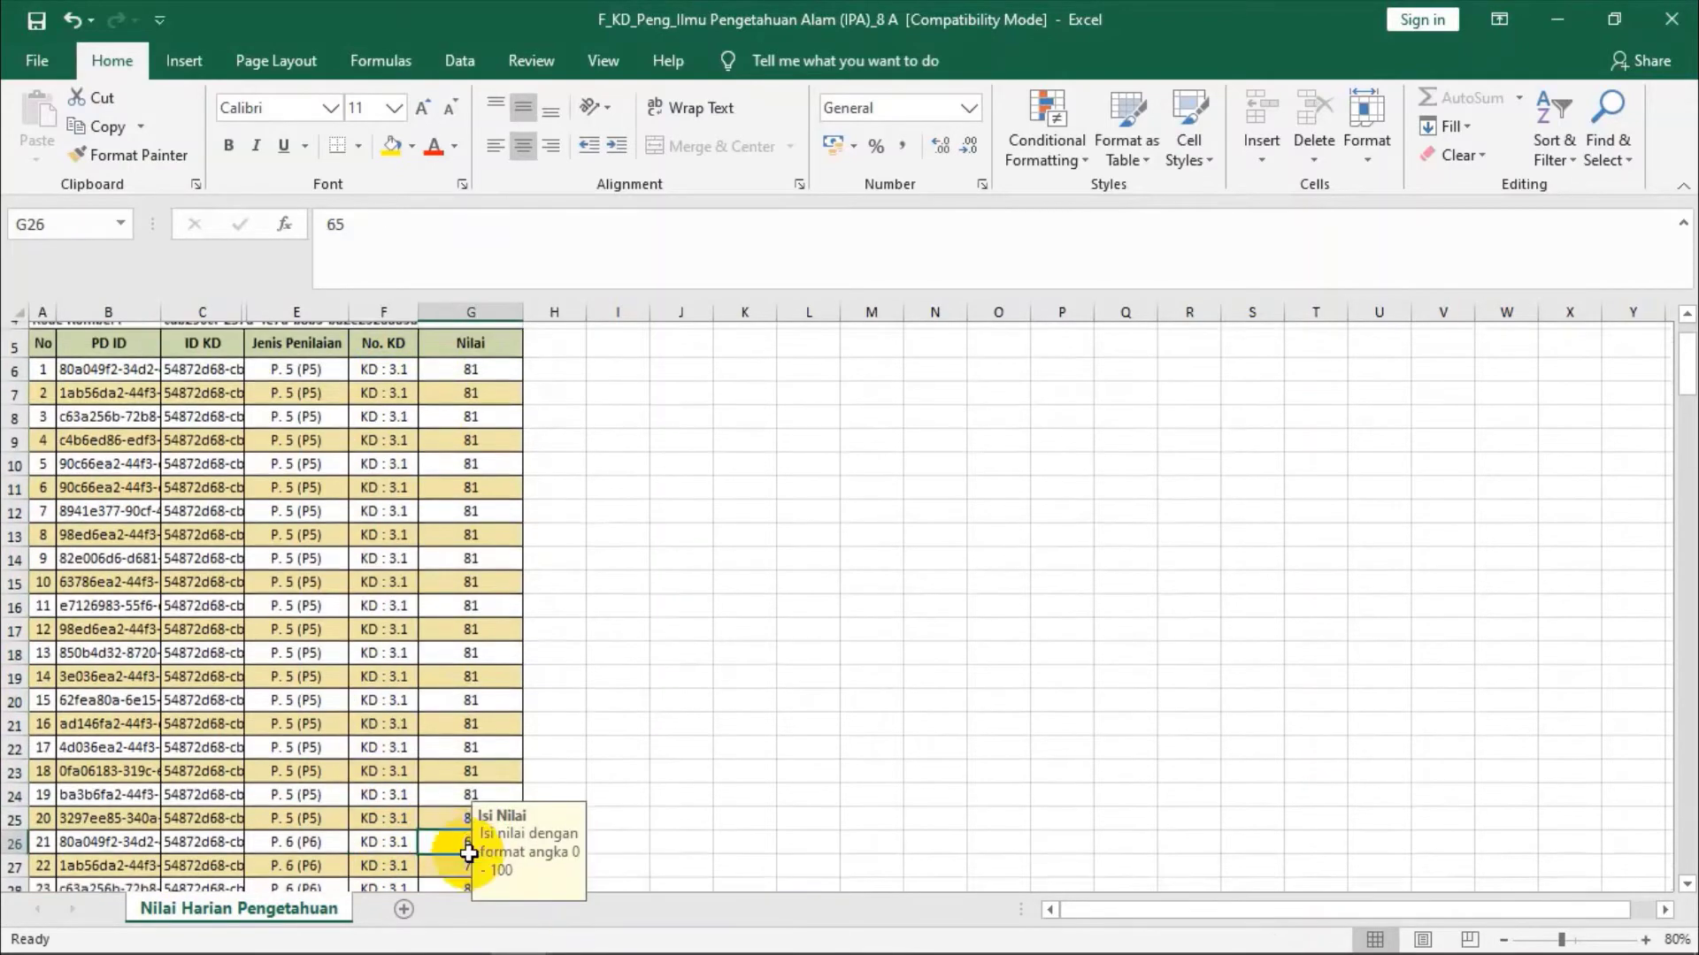
{"action": "scroll", "coordinate": [479, 762], "scroll_direction": "up", "scroll_amount": 1}
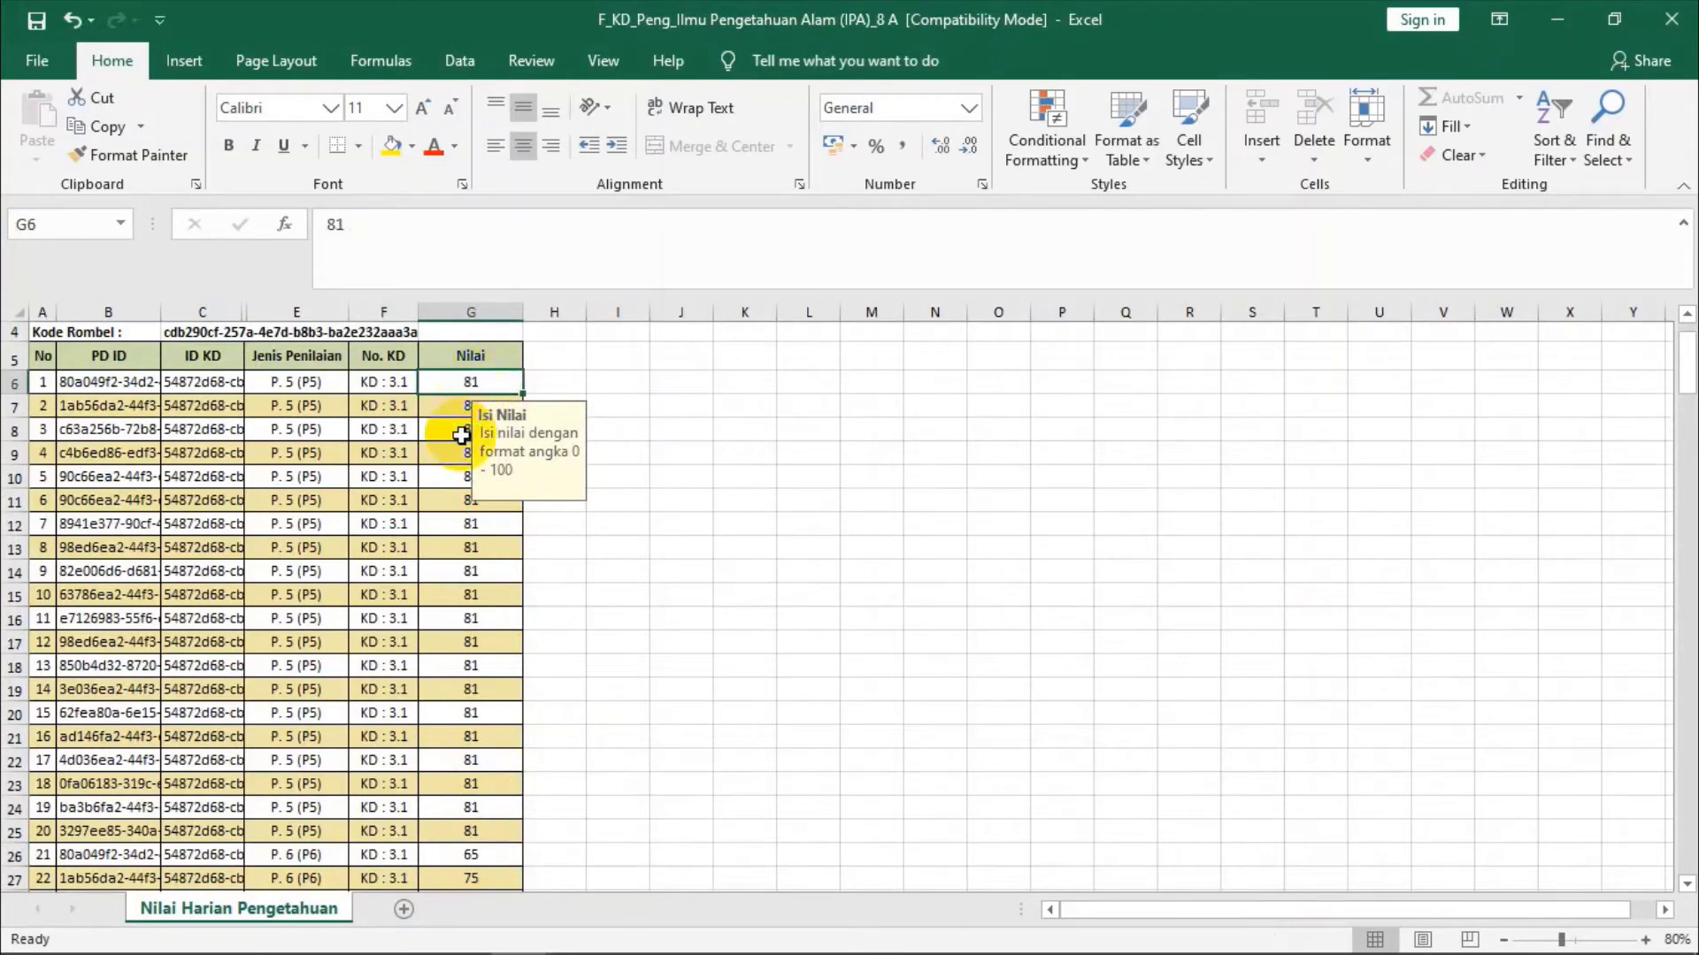
{"action": "left_click", "coordinate": [463, 853]}
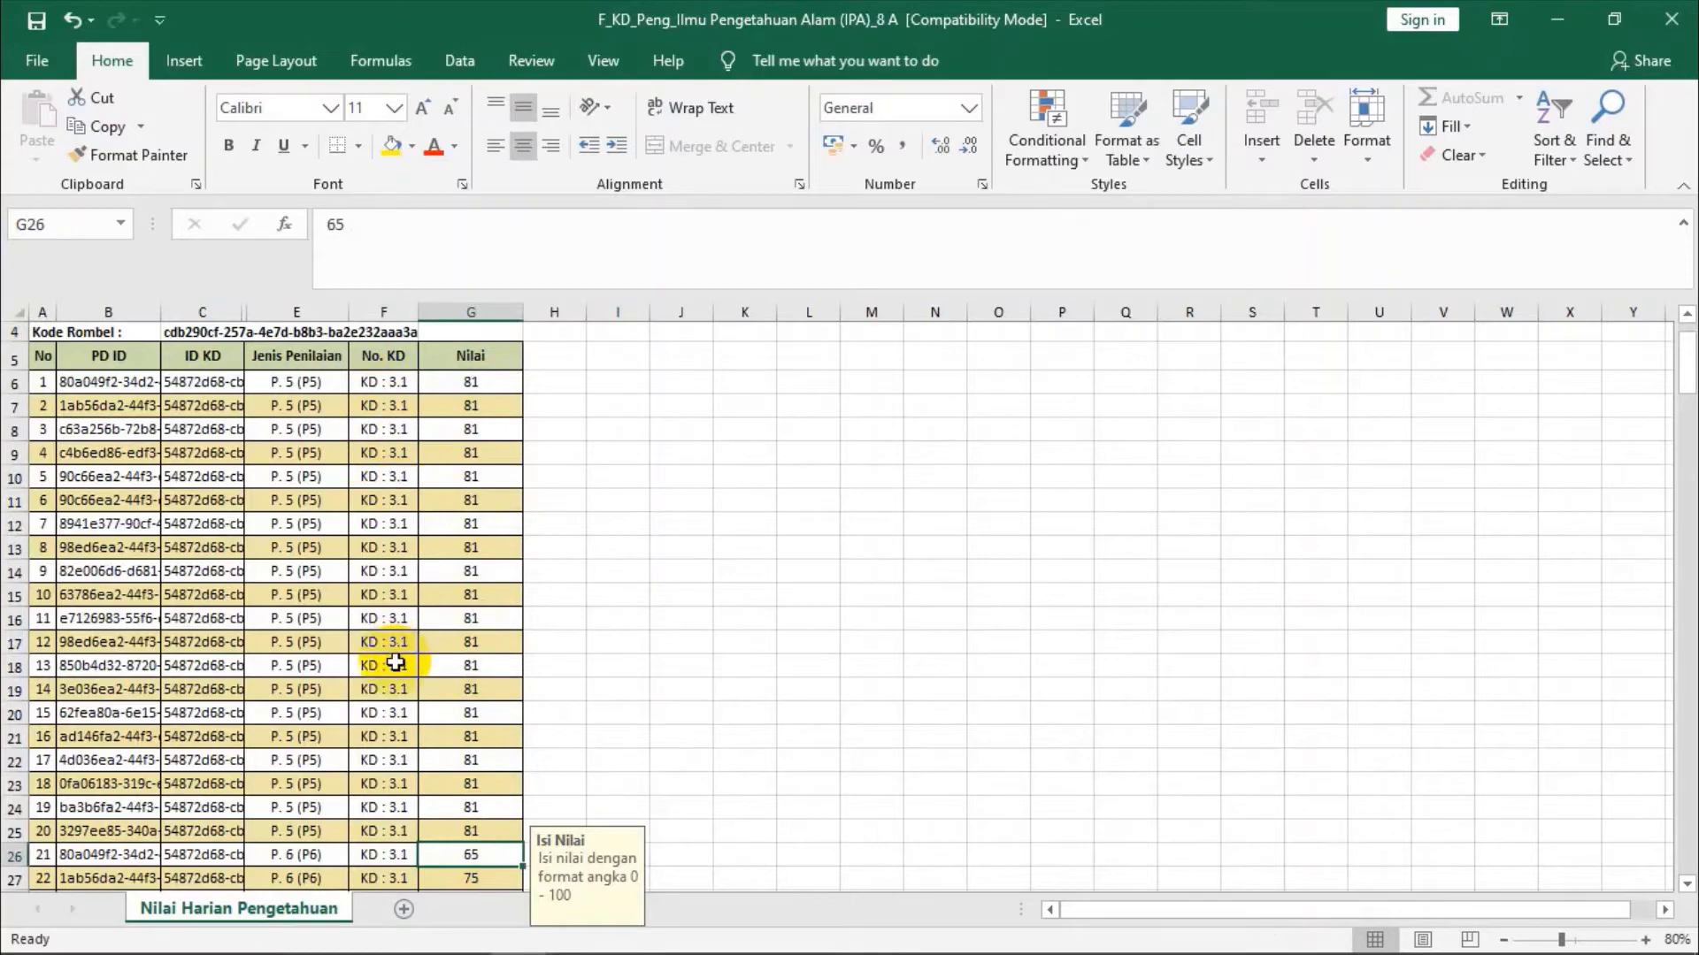
- Switch to the penilaian e rapor sheet in the 2019-2020 Penilaian MSP IPA workbook
{"action": "scroll", "coordinate": [395, 663], "scroll_direction": "down", "scroll_amount": 1}
{"action": "mouse_move", "coordinate": [390, 951]}
{"action": "mouse_move", "coordinate": [516, 936]}
{"action": "left_click", "coordinate": [230, 836]}
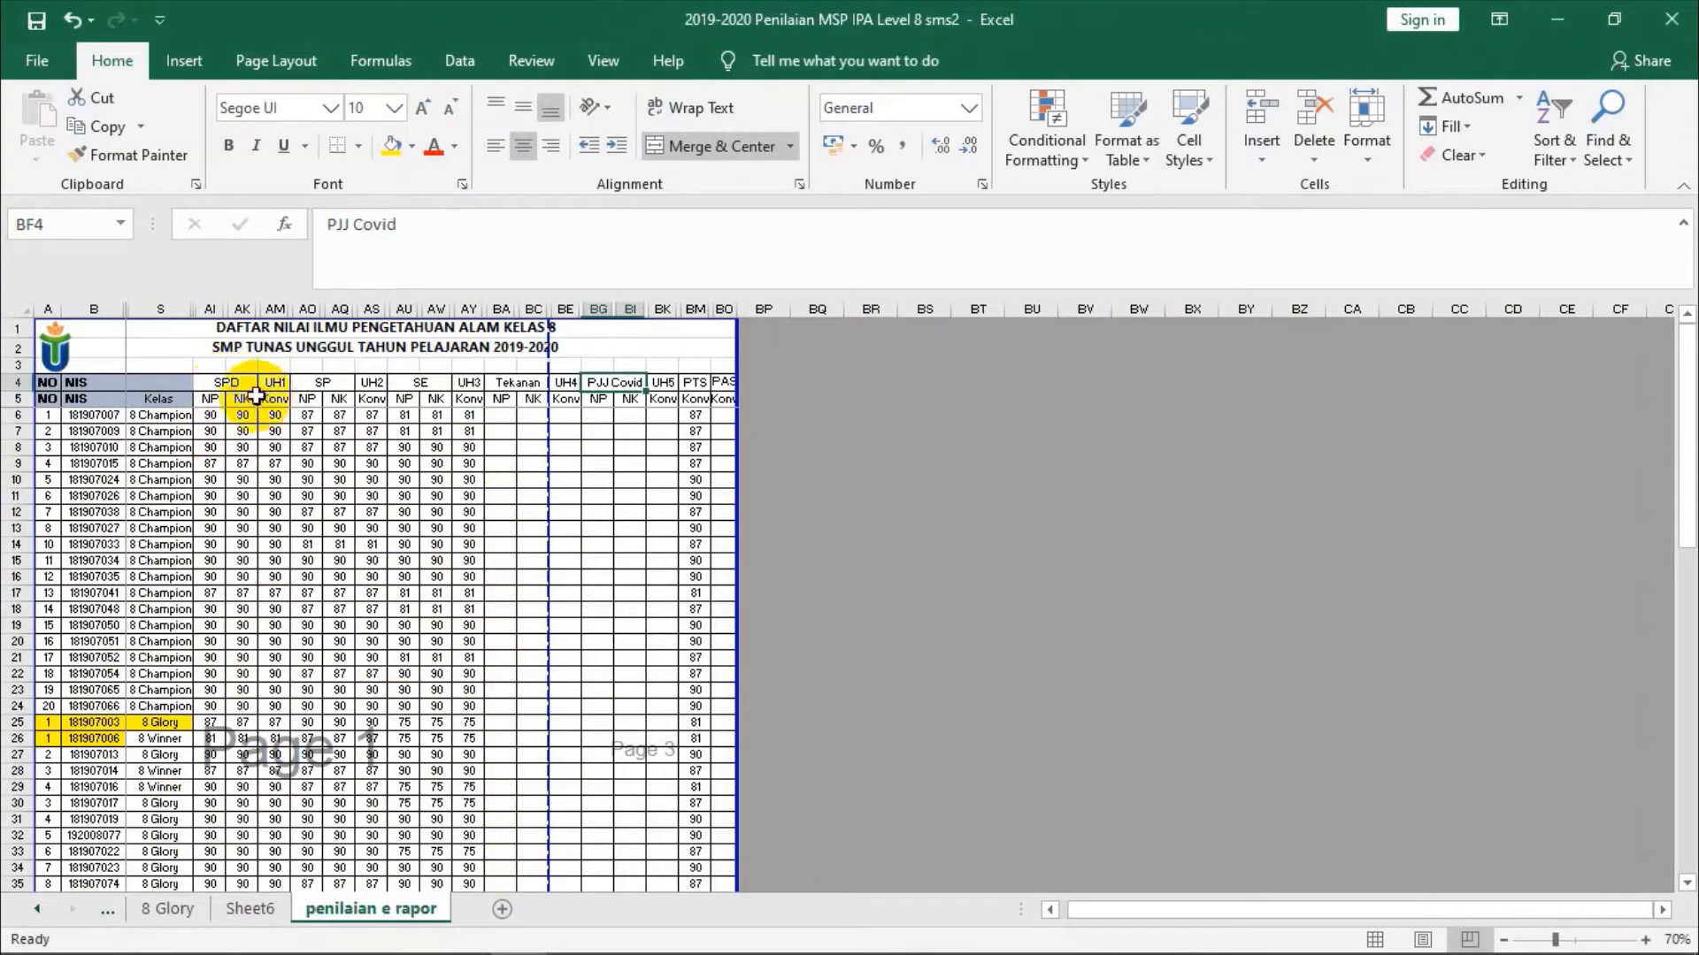
- Copy the 8 Champion class's NP scores under SPD, cells AI6:AI24, in the penilaian e rapor sheet
{"action": "left_click", "coordinate": [212, 399]}
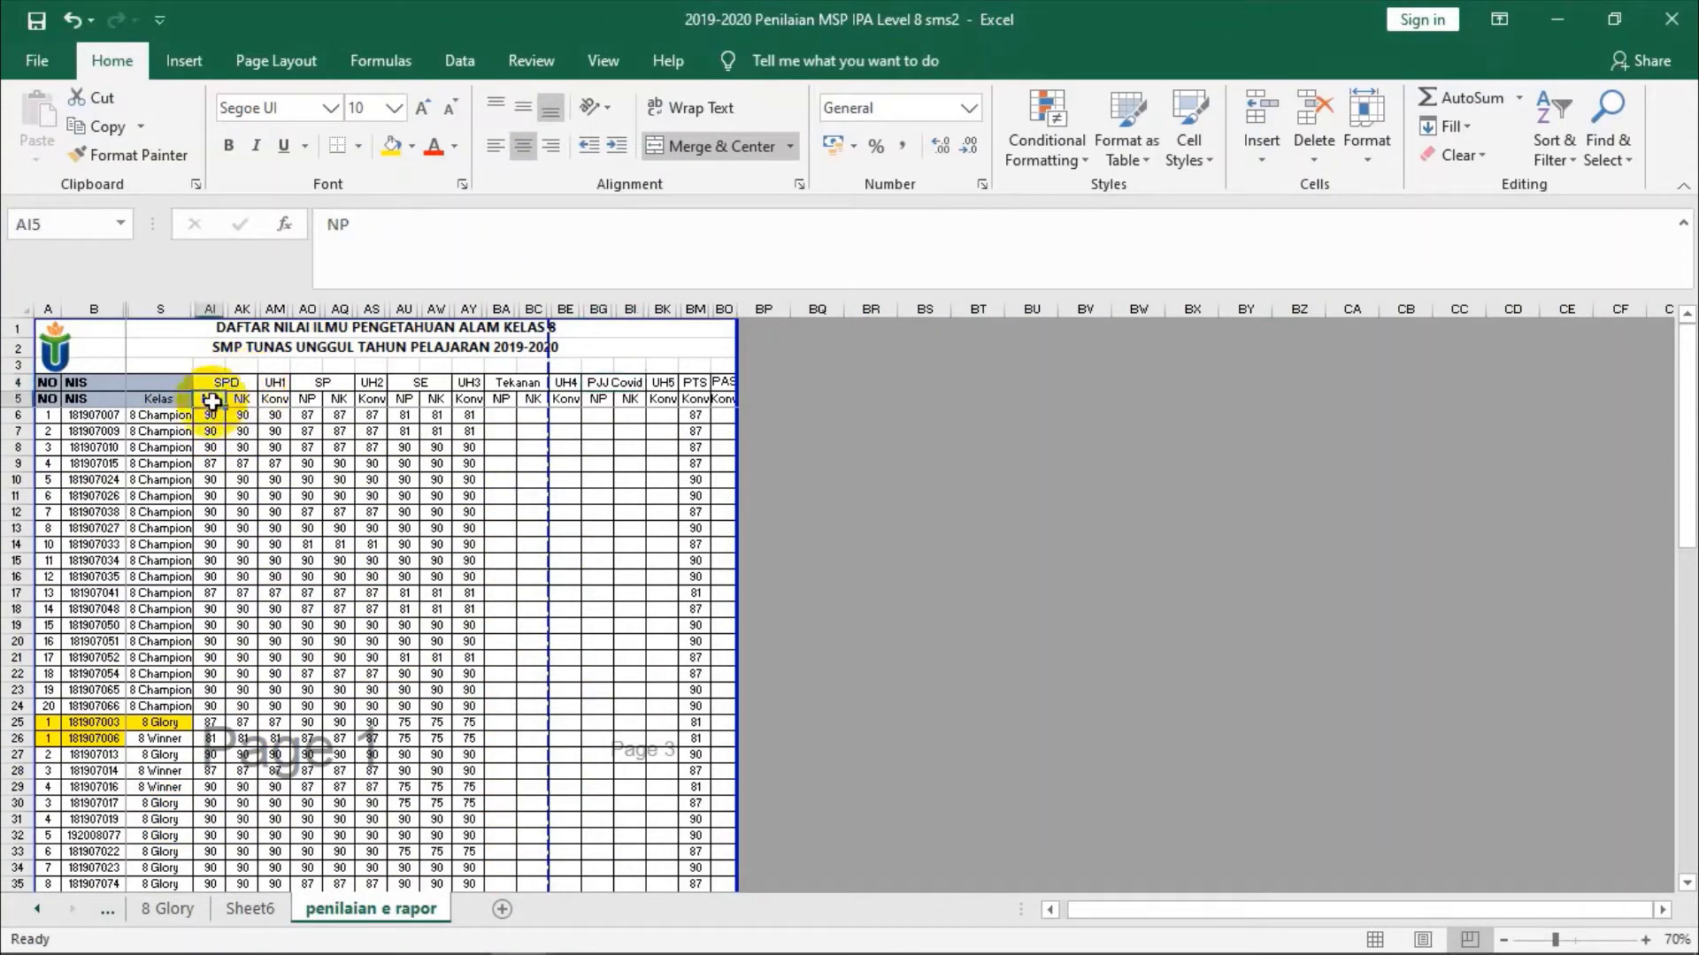
{"action": "left_click", "coordinate": [242, 399]}
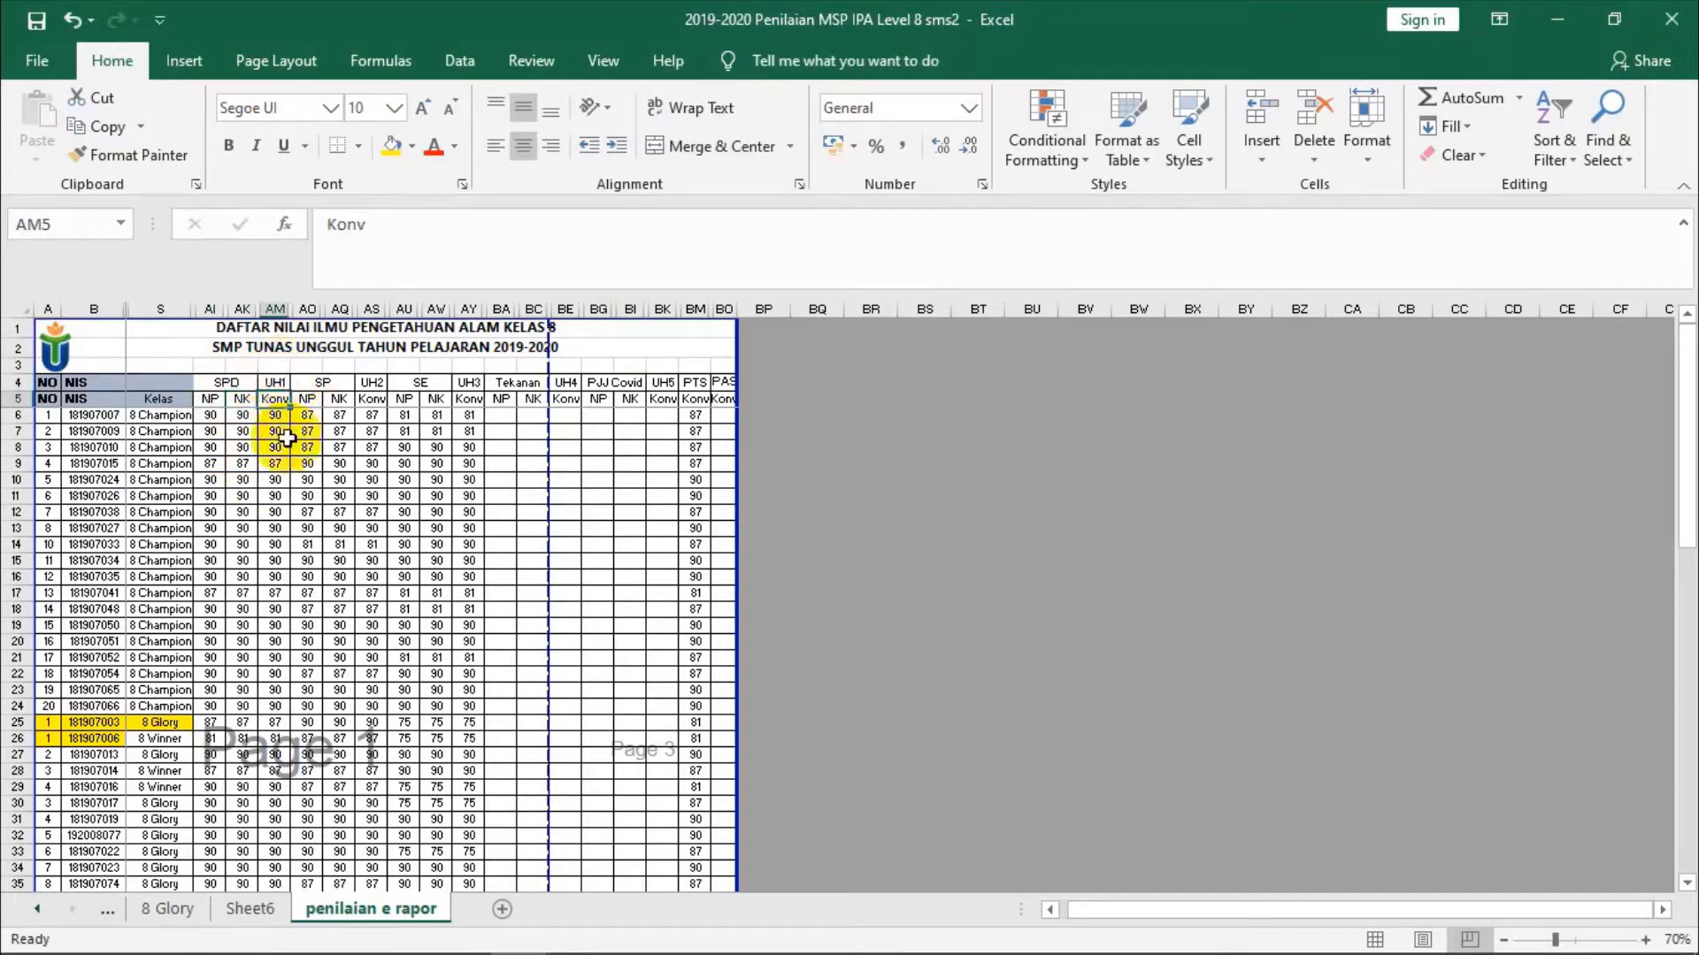
{"action": "left_click", "coordinate": [209, 413]}
{"action": "left_click_drag", "start_coordinate": [209, 413], "coordinate": [201, 702]}
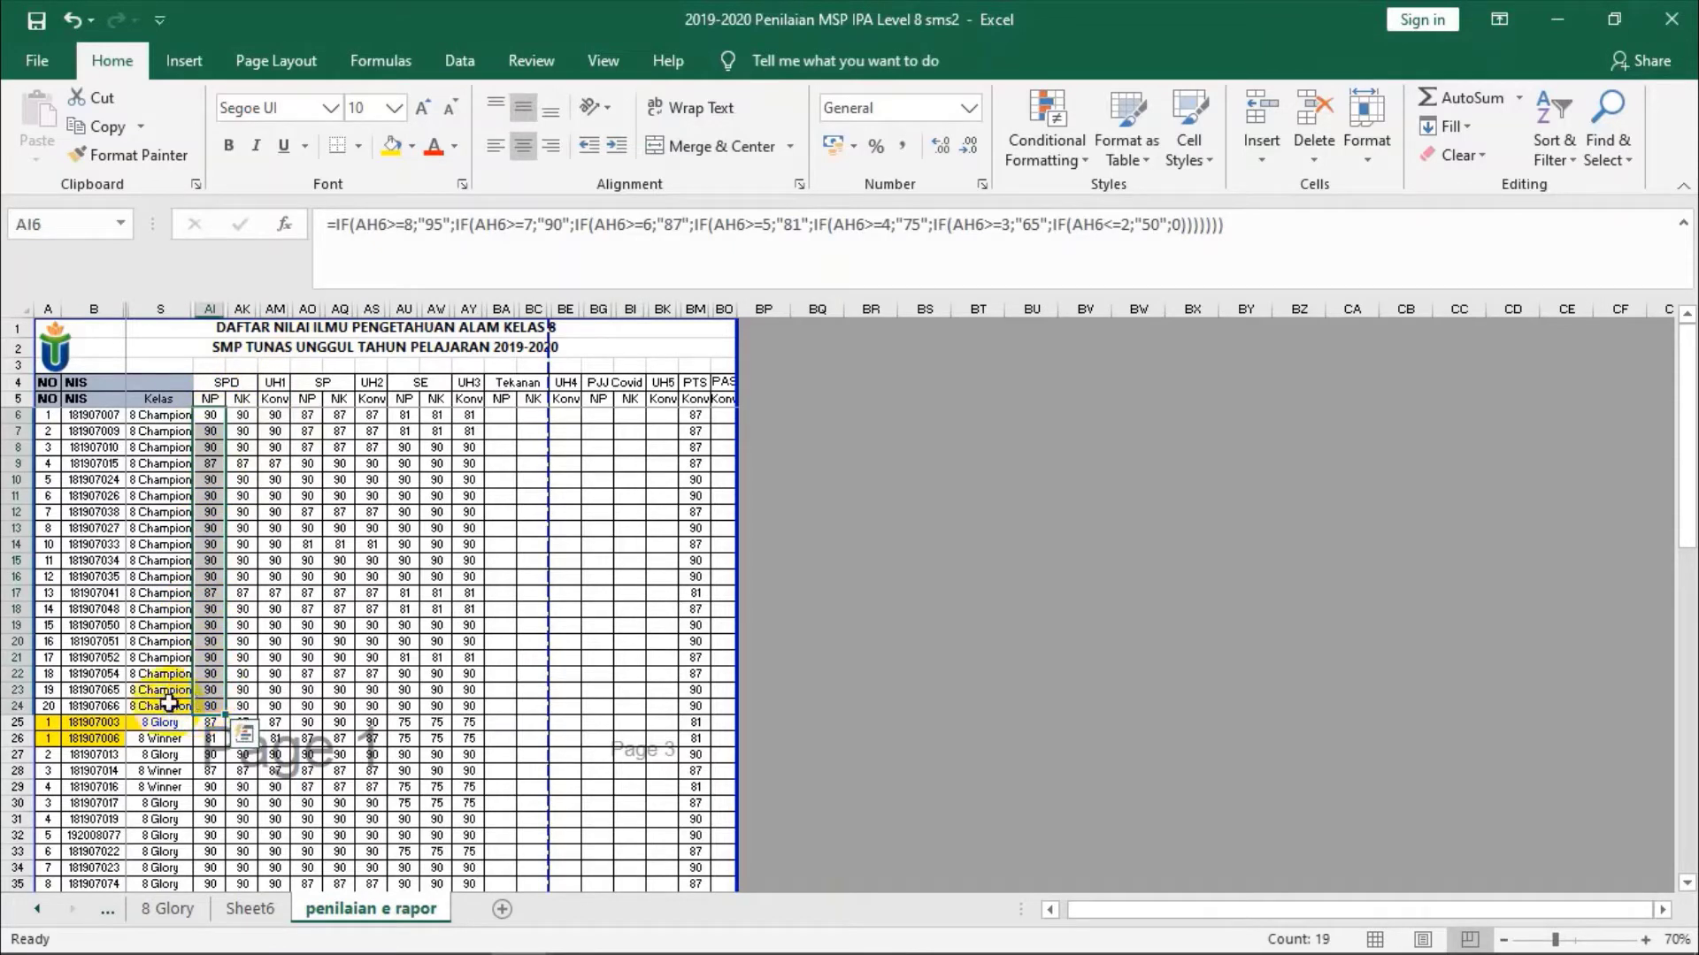
{"action": "right_click", "coordinate": [218, 423]}
{"action": "left_click", "coordinate": [240, 465]}
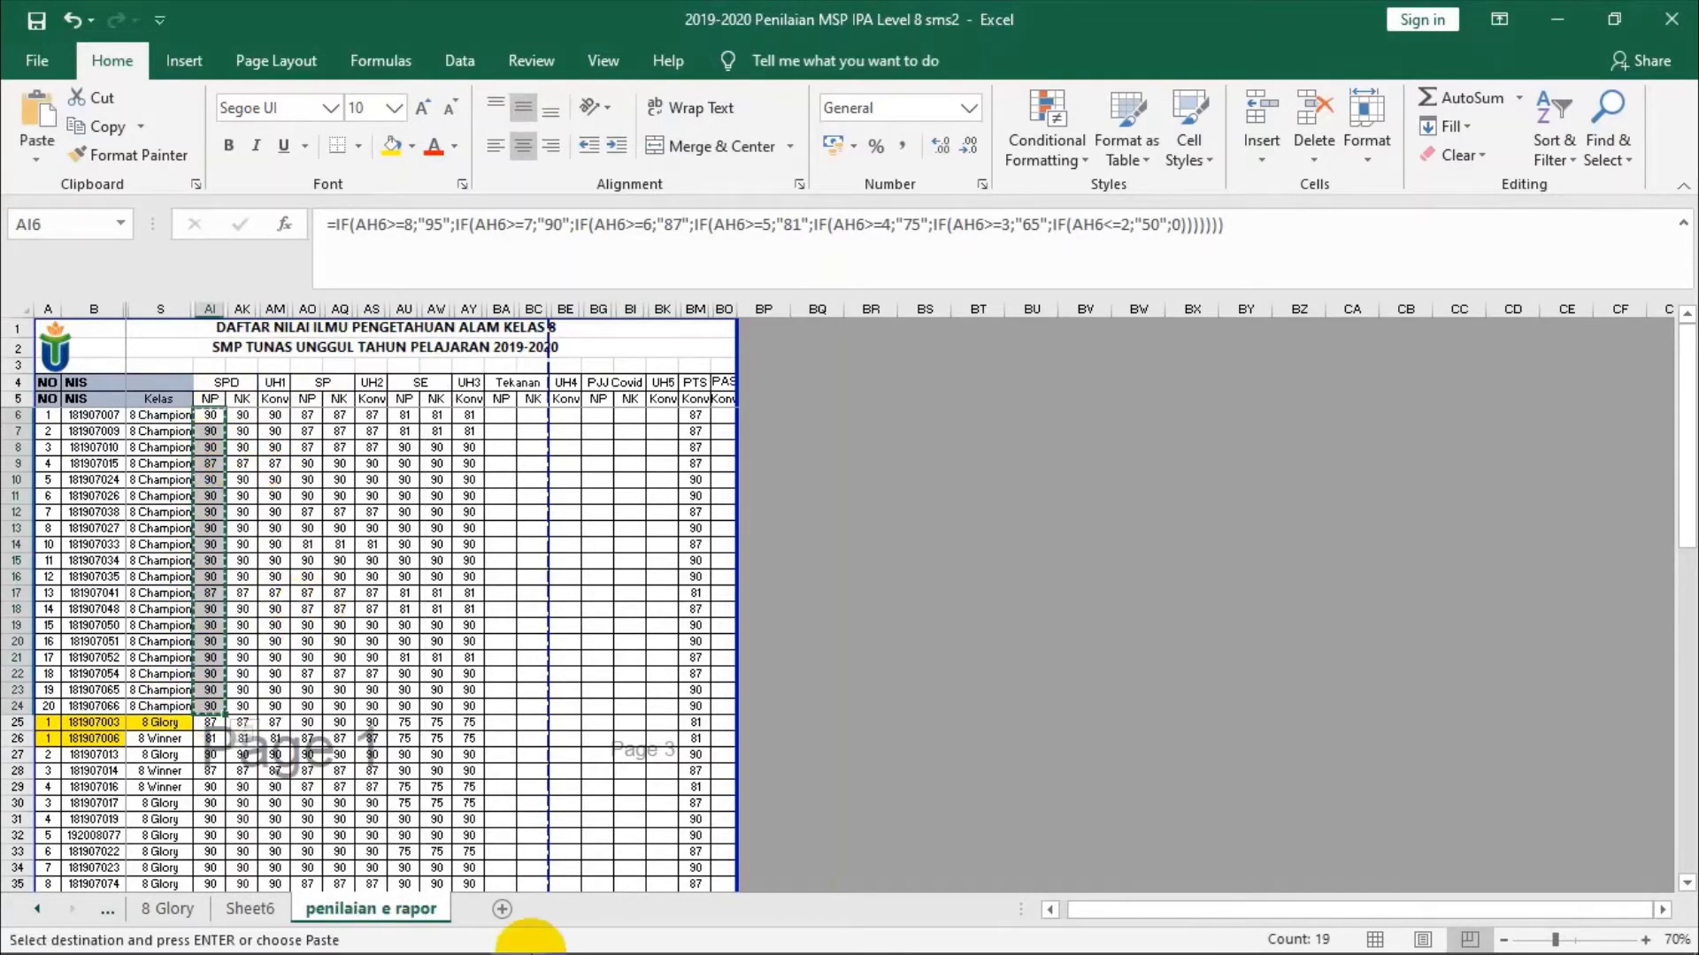
- Switch to the F_KD_Peng workbook and paste the copied scores as values into the Nilai column from G6
{"action": "mouse_move", "coordinate": [519, 930]}
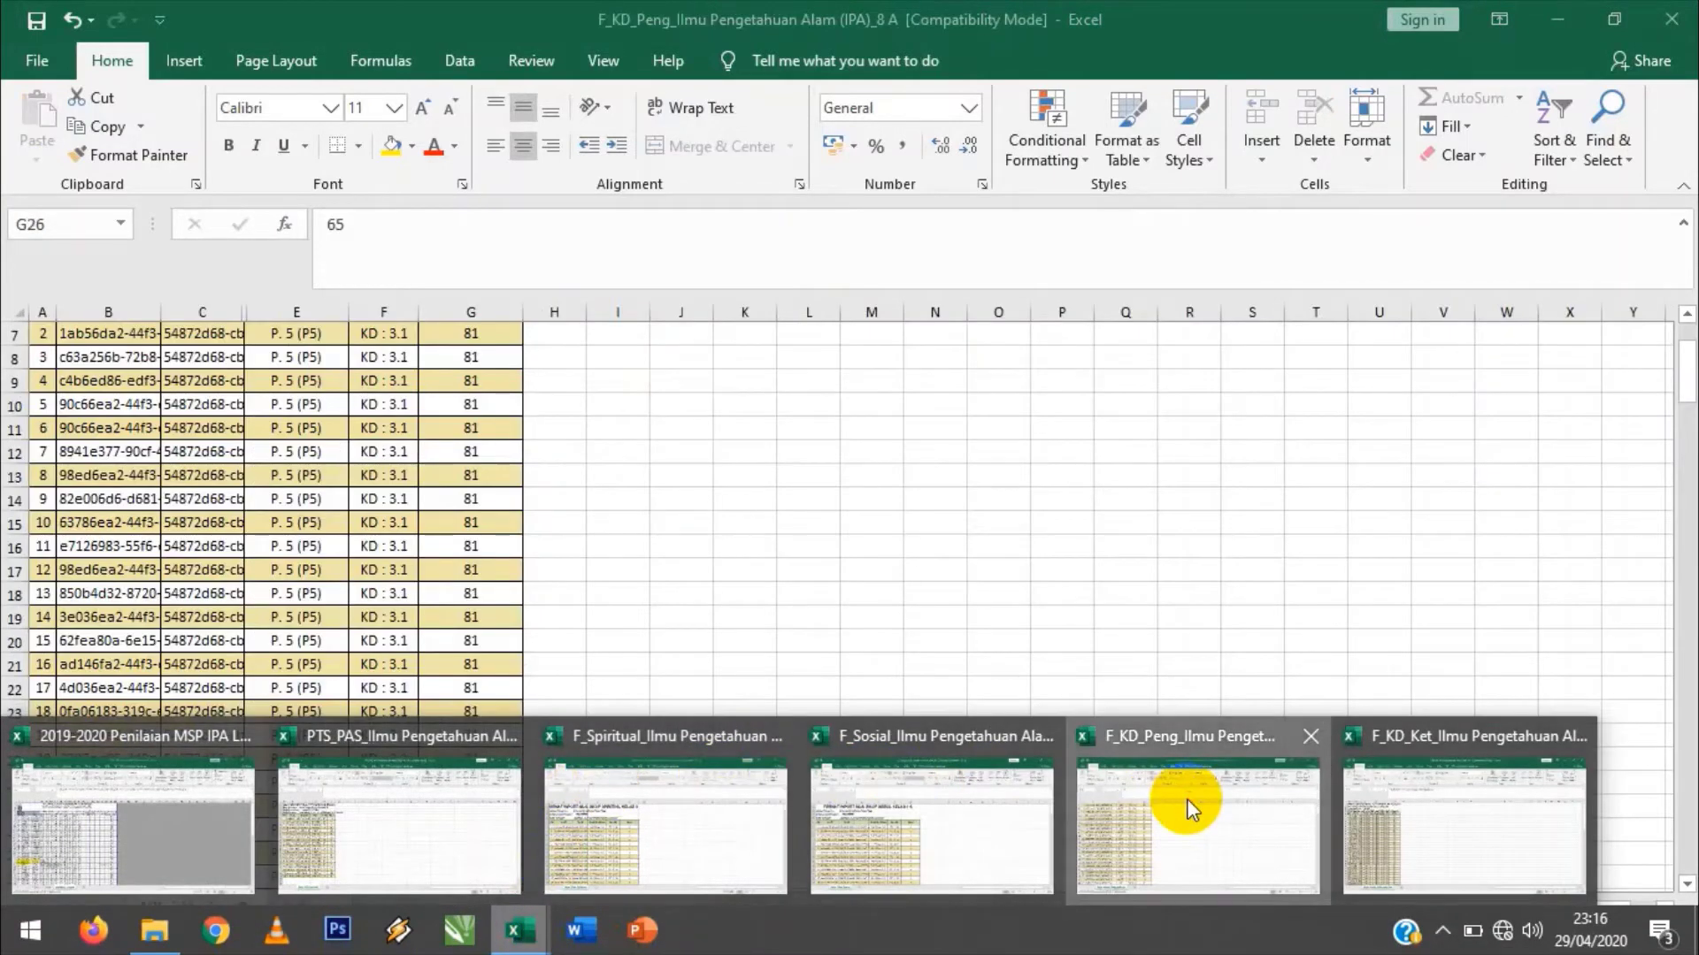
{"action": "left_click", "coordinate": [1186, 801]}
{"action": "scroll", "coordinate": [528, 469], "scroll_direction": "up", "scroll_amount": 2}
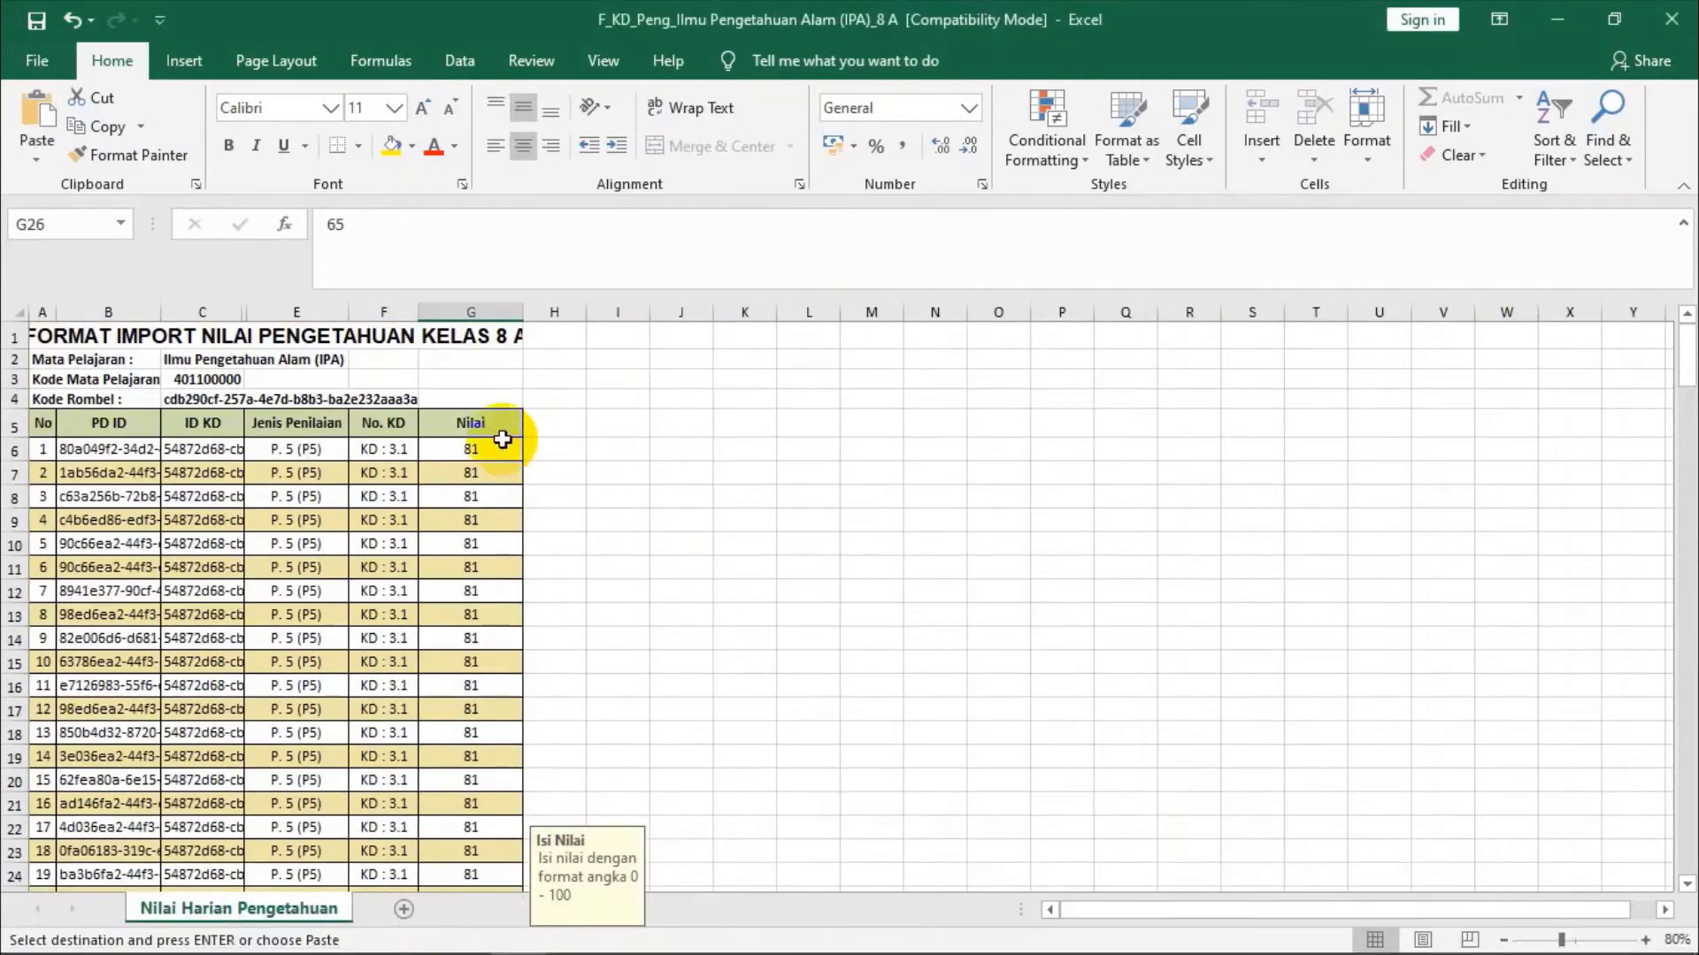
{"action": "left_click", "coordinate": [471, 451]}
{"action": "right_click", "coordinate": [468, 452]}
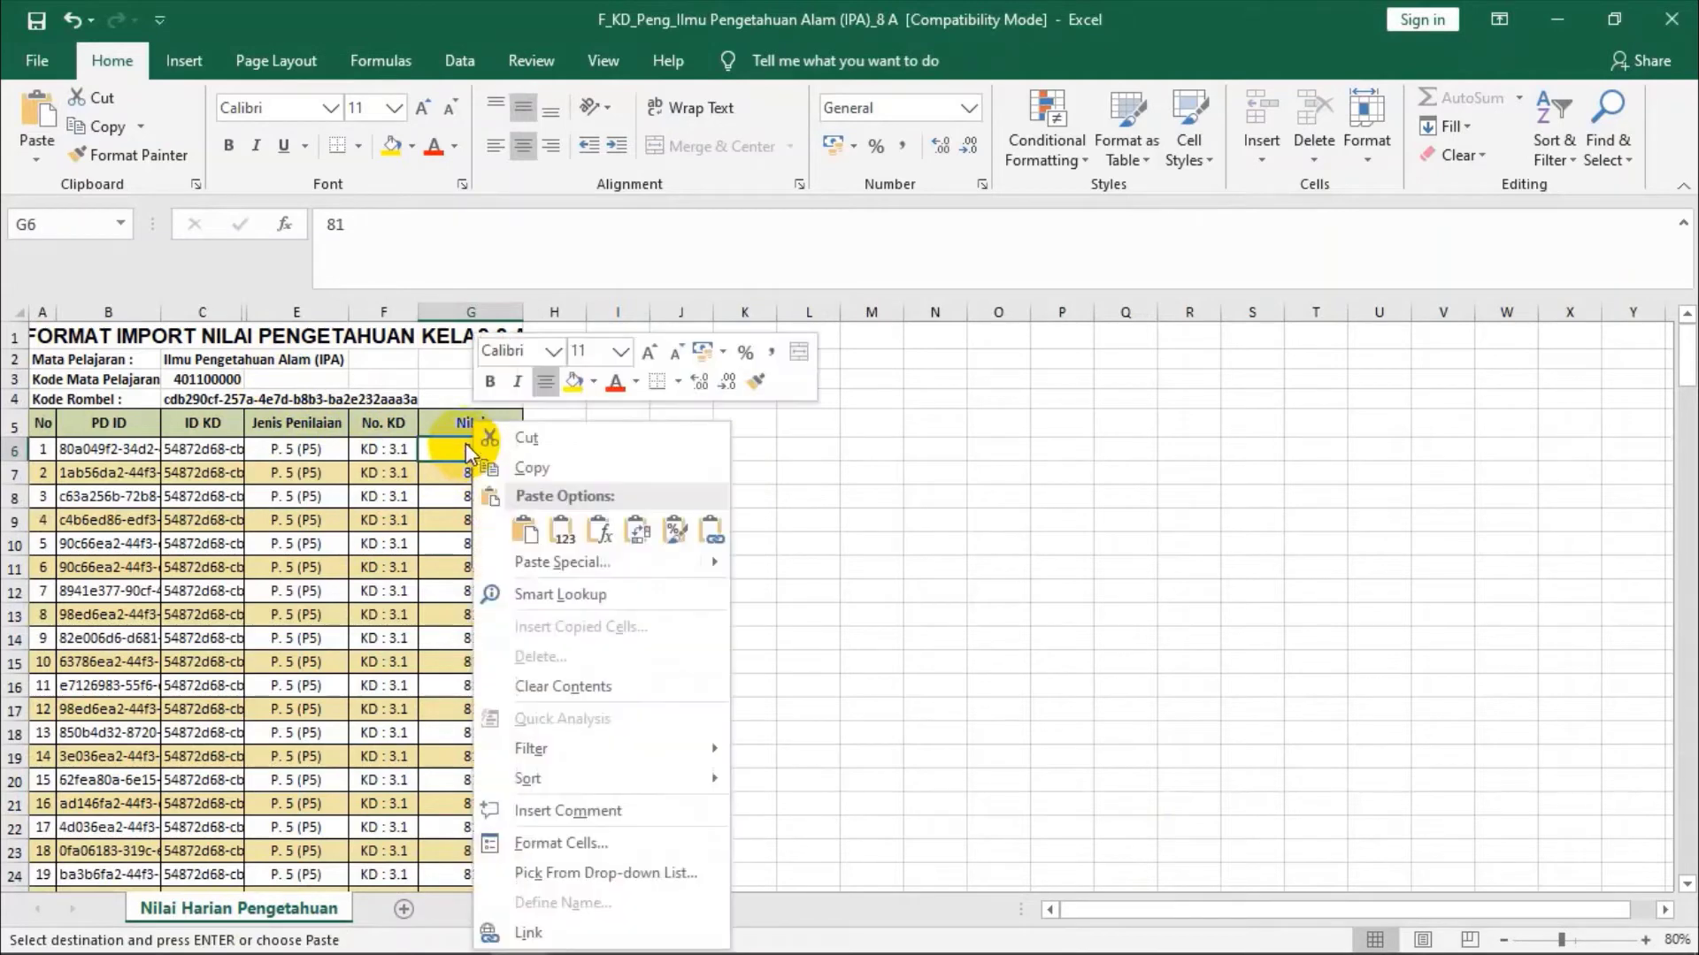
{"action": "left_click", "coordinate": [563, 531]}
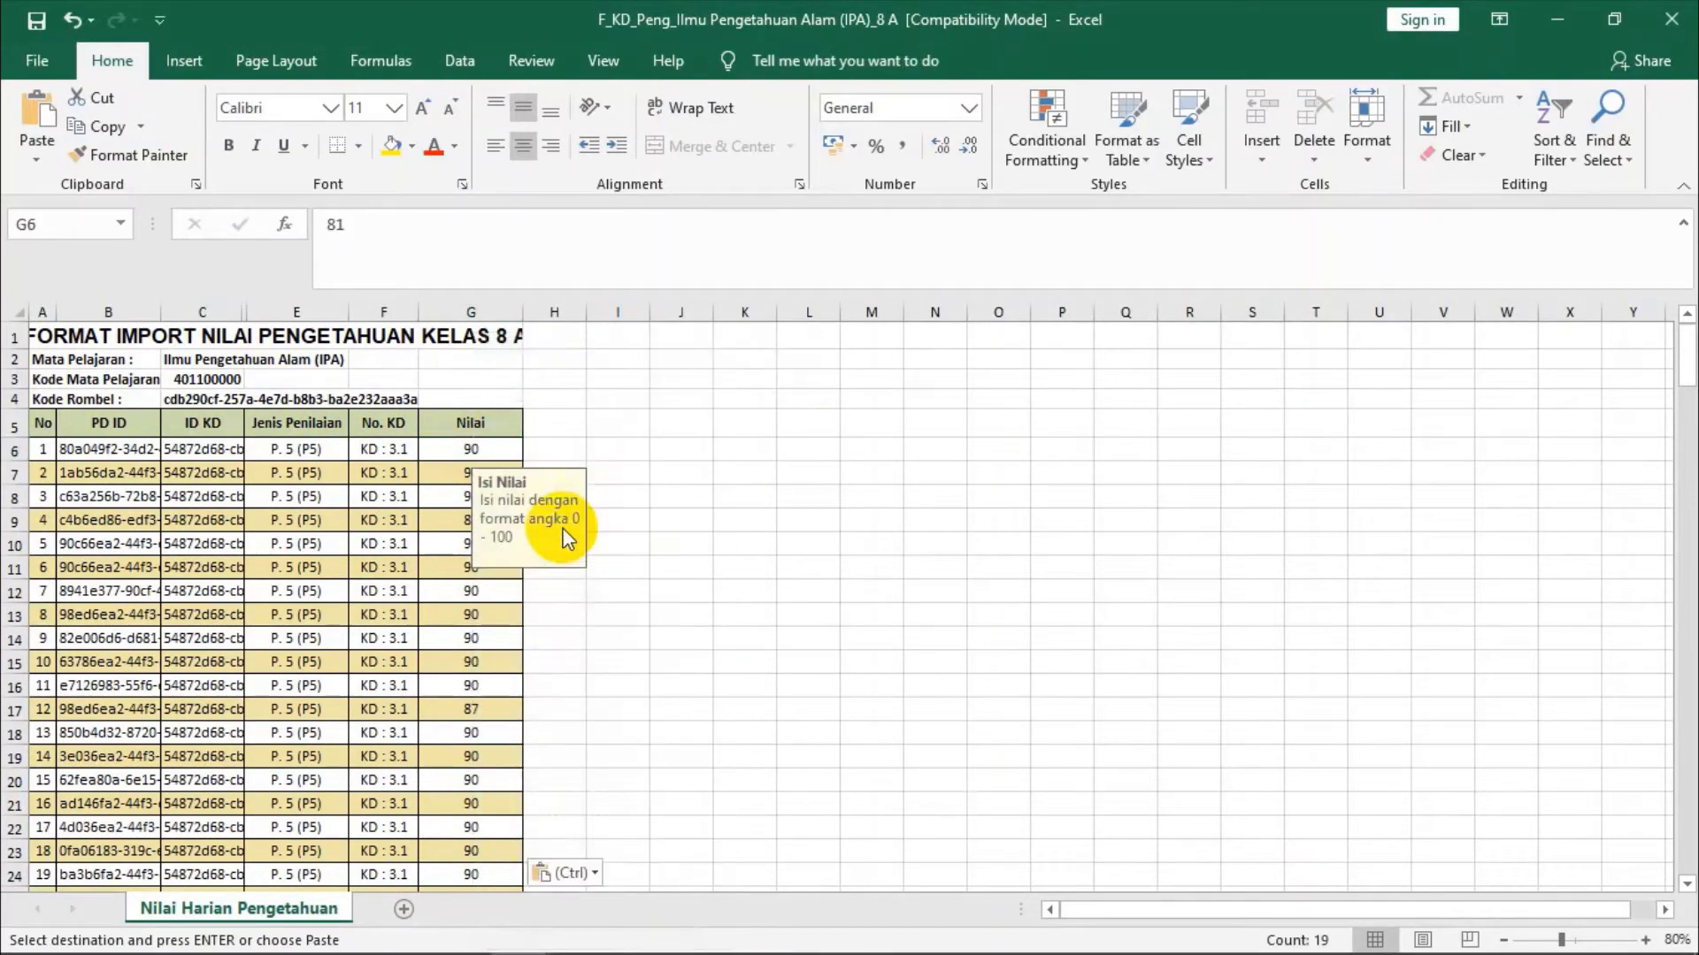
{"action": "scroll", "coordinate": [277, 719], "scroll_direction": "down", "scroll_amount": 1}
{"action": "scroll", "coordinate": [277, 719], "scroll_direction": "down", "scroll_amount": 2}
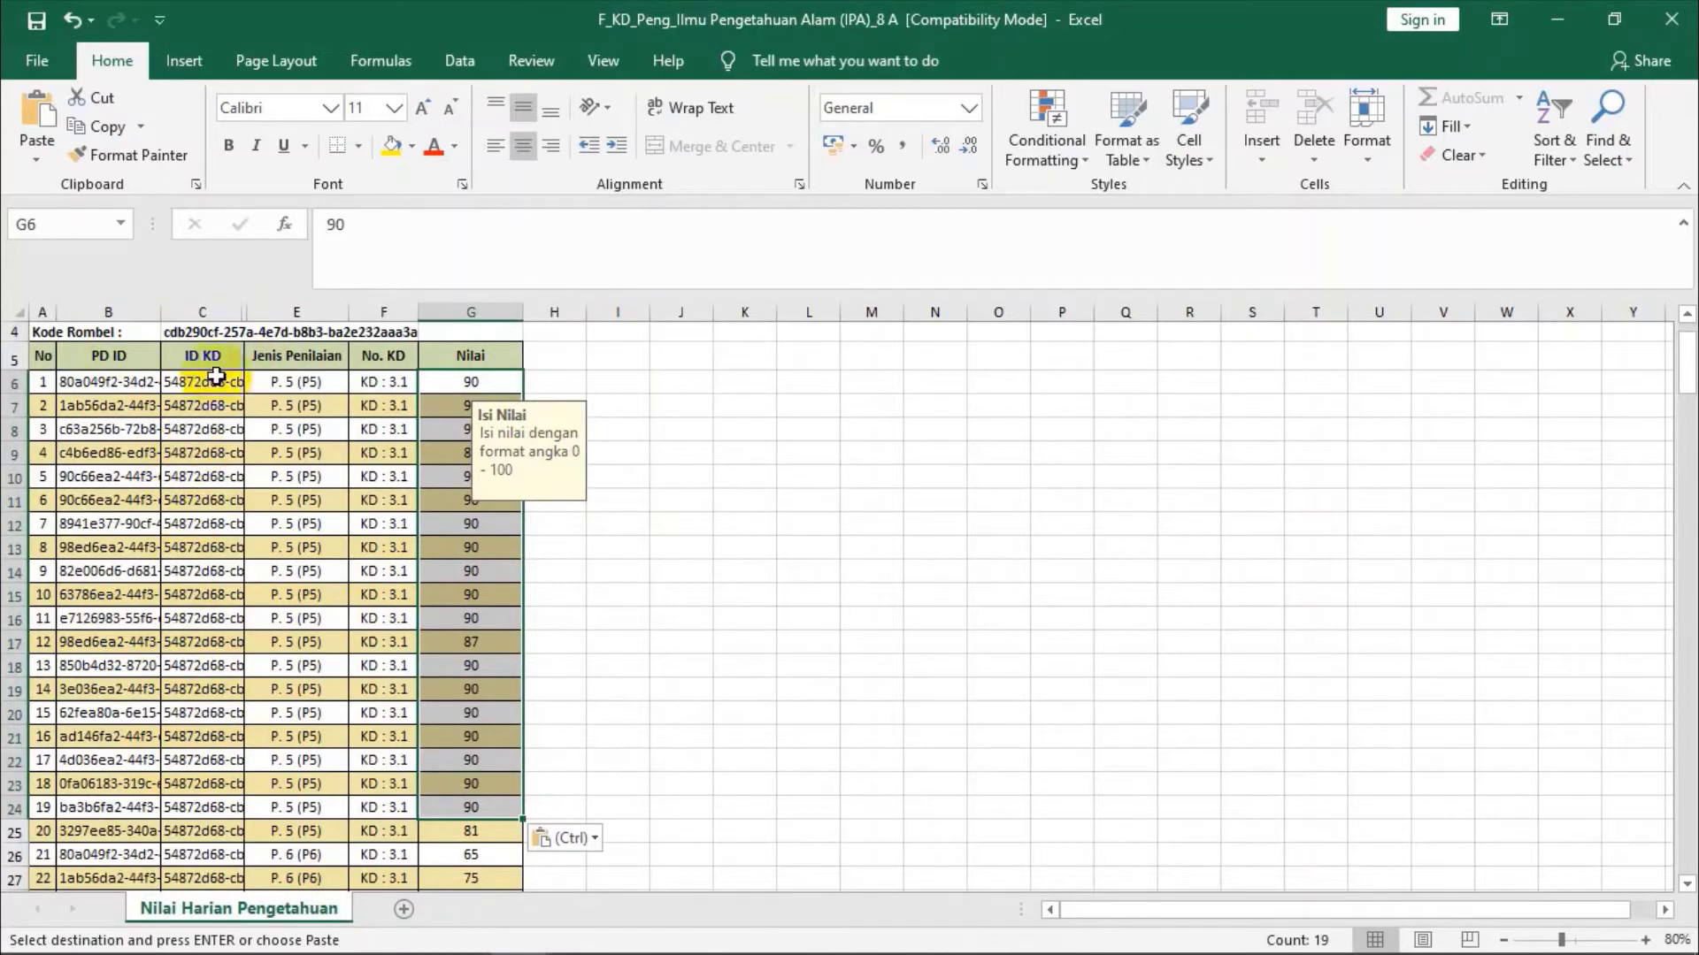
- Check the pasted Nilai scores of the P. 5 (P5) block from G6 to G24 against their ID KD entries
{"action": "left_click", "coordinate": [442, 475]}
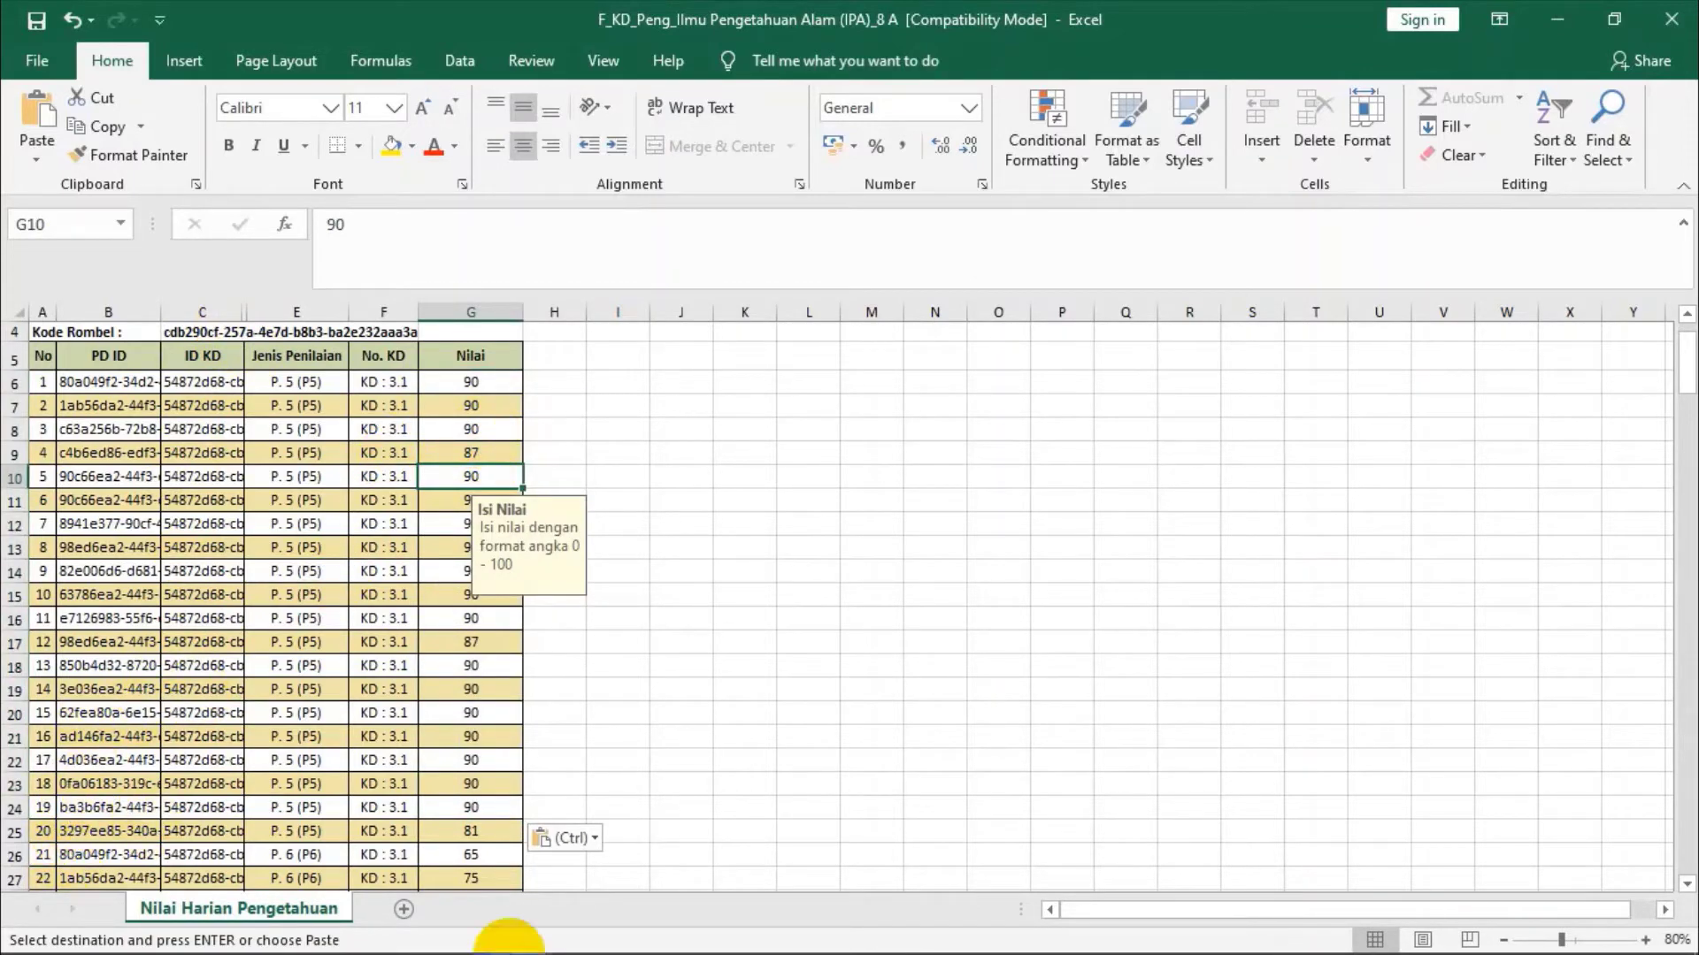
{"action": "mouse_move", "coordinate": [520, 929]}
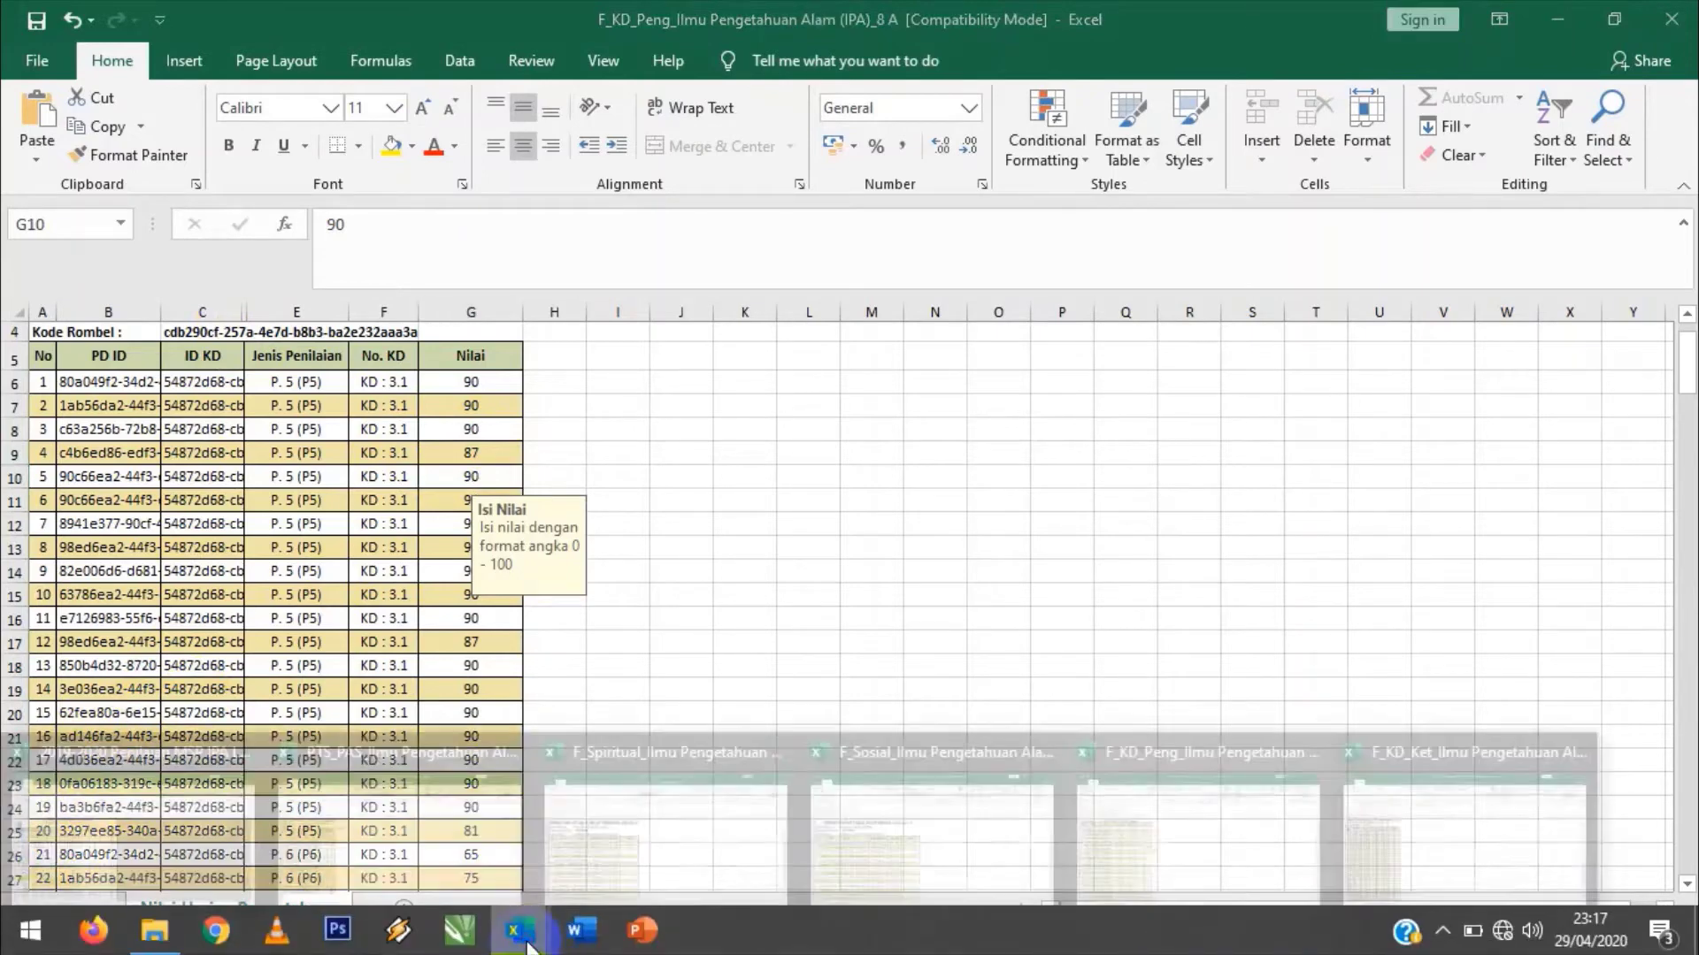
{"action": "left_click", "coordinate": [1135, 814]}
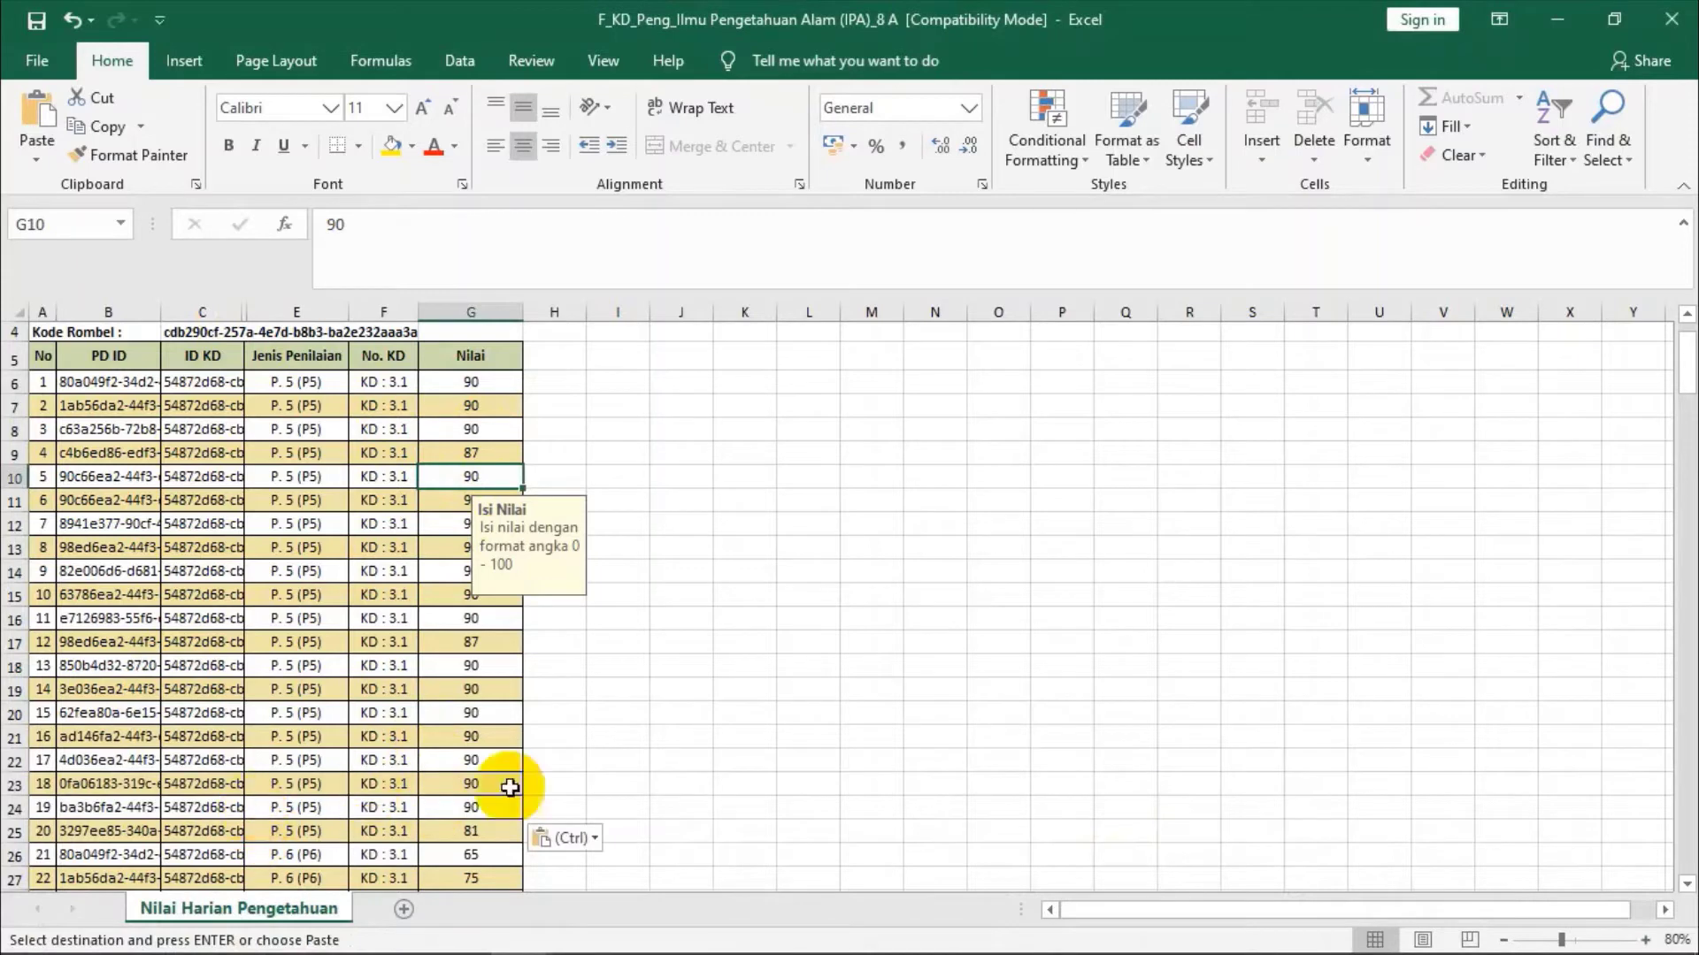
{"action": "left_click", "coordinate": [550, 784]}
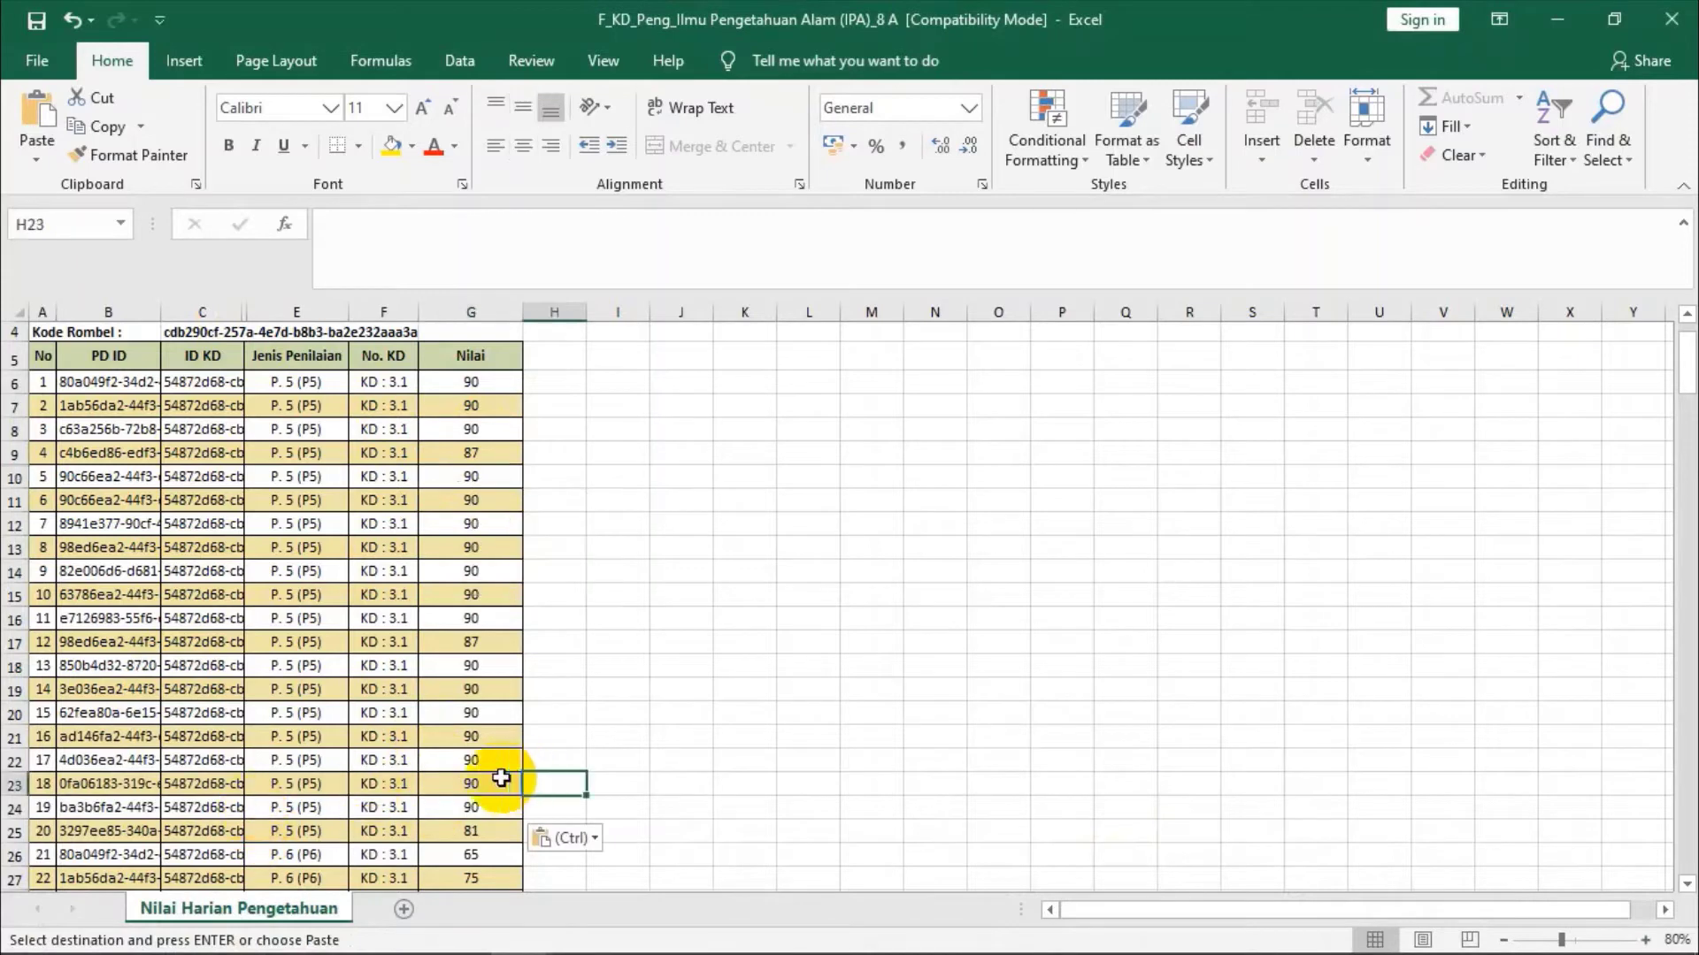
{"action": "left_click", "coordinate": [235, 381]}
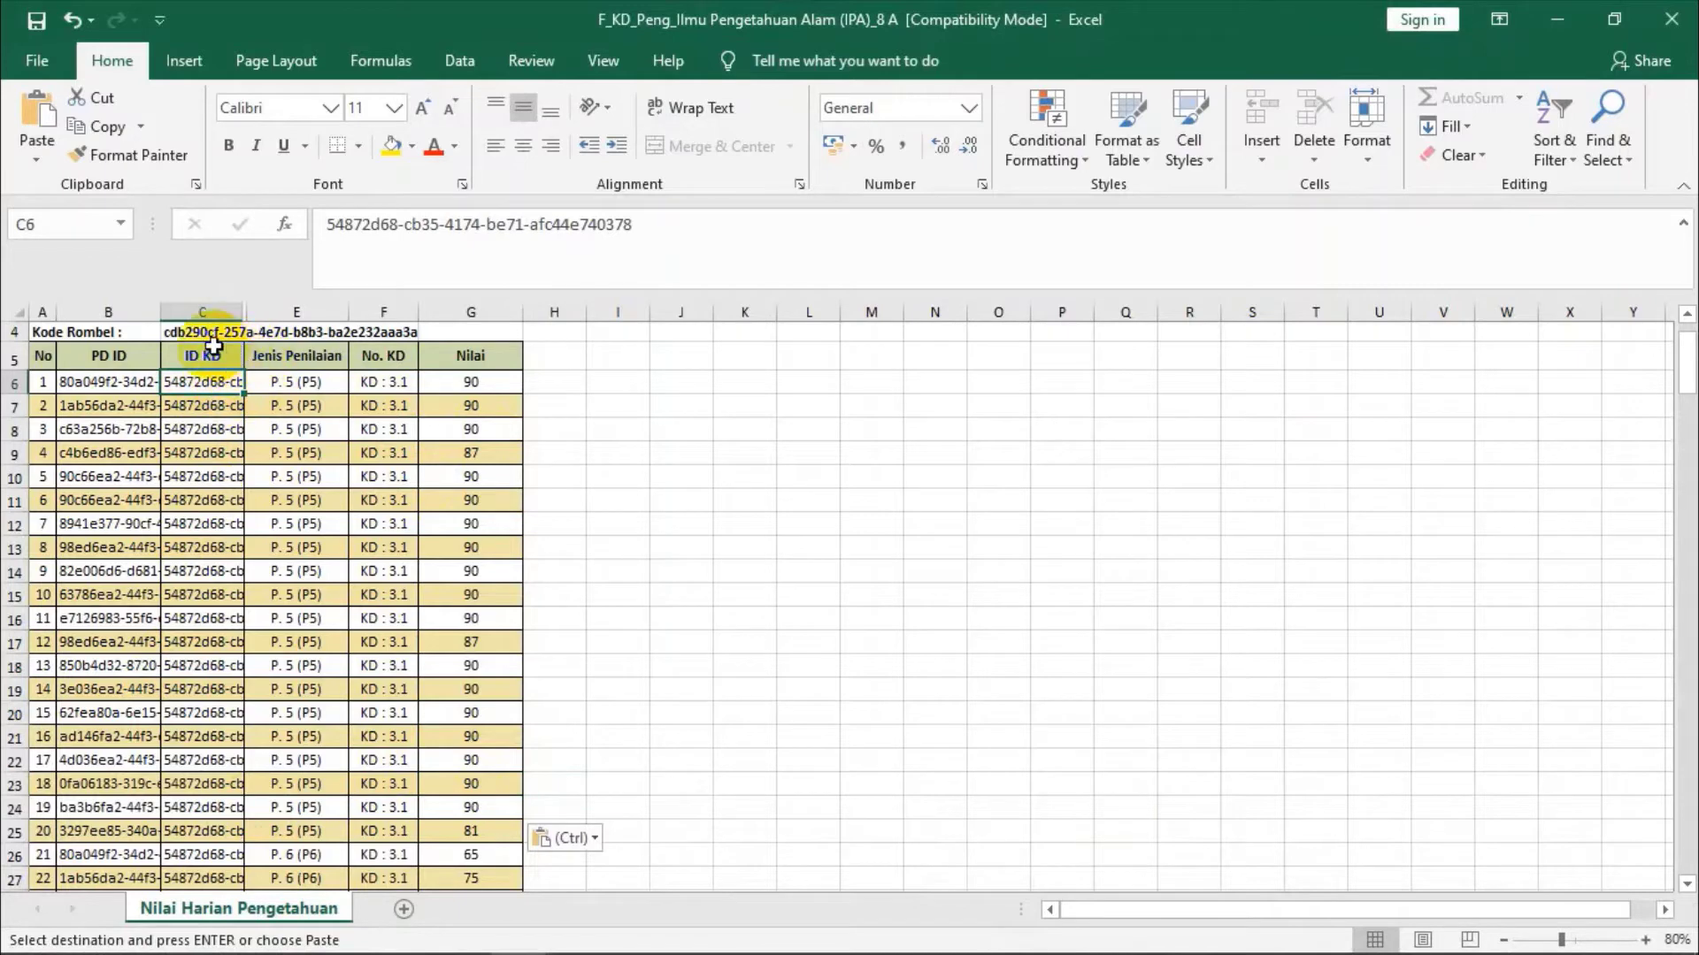
{"action": "left_click", "coordinate": [461, 382]}
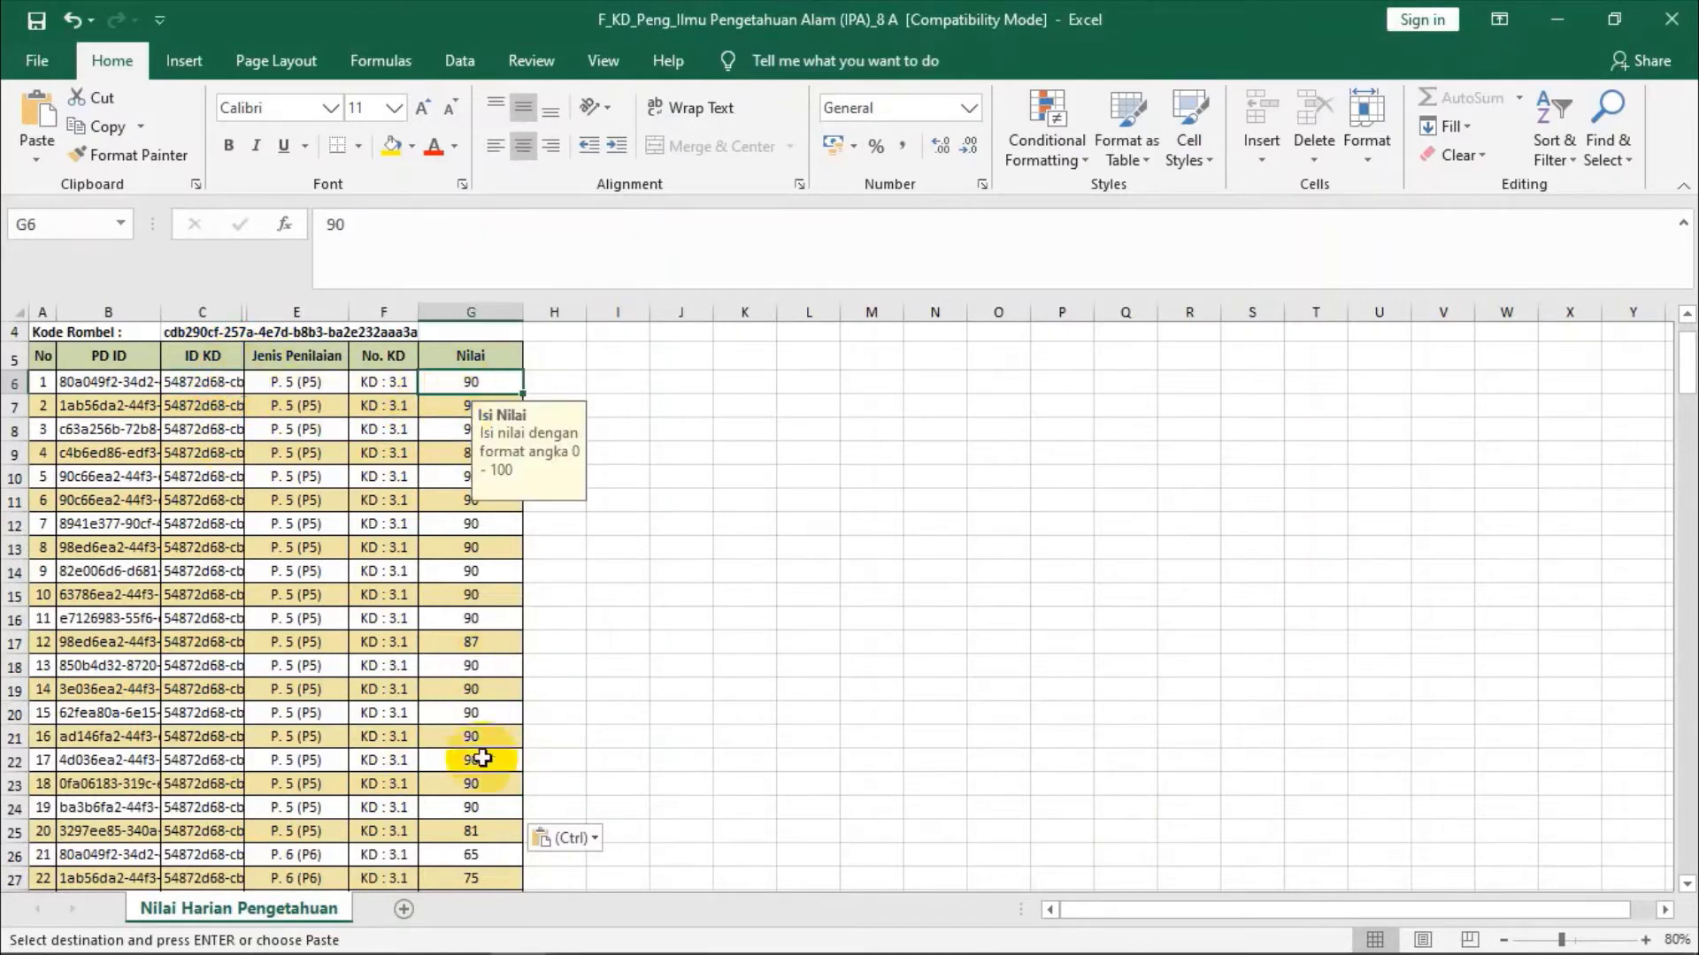
{"action": "left_click", "coordinate": [494, 806]}
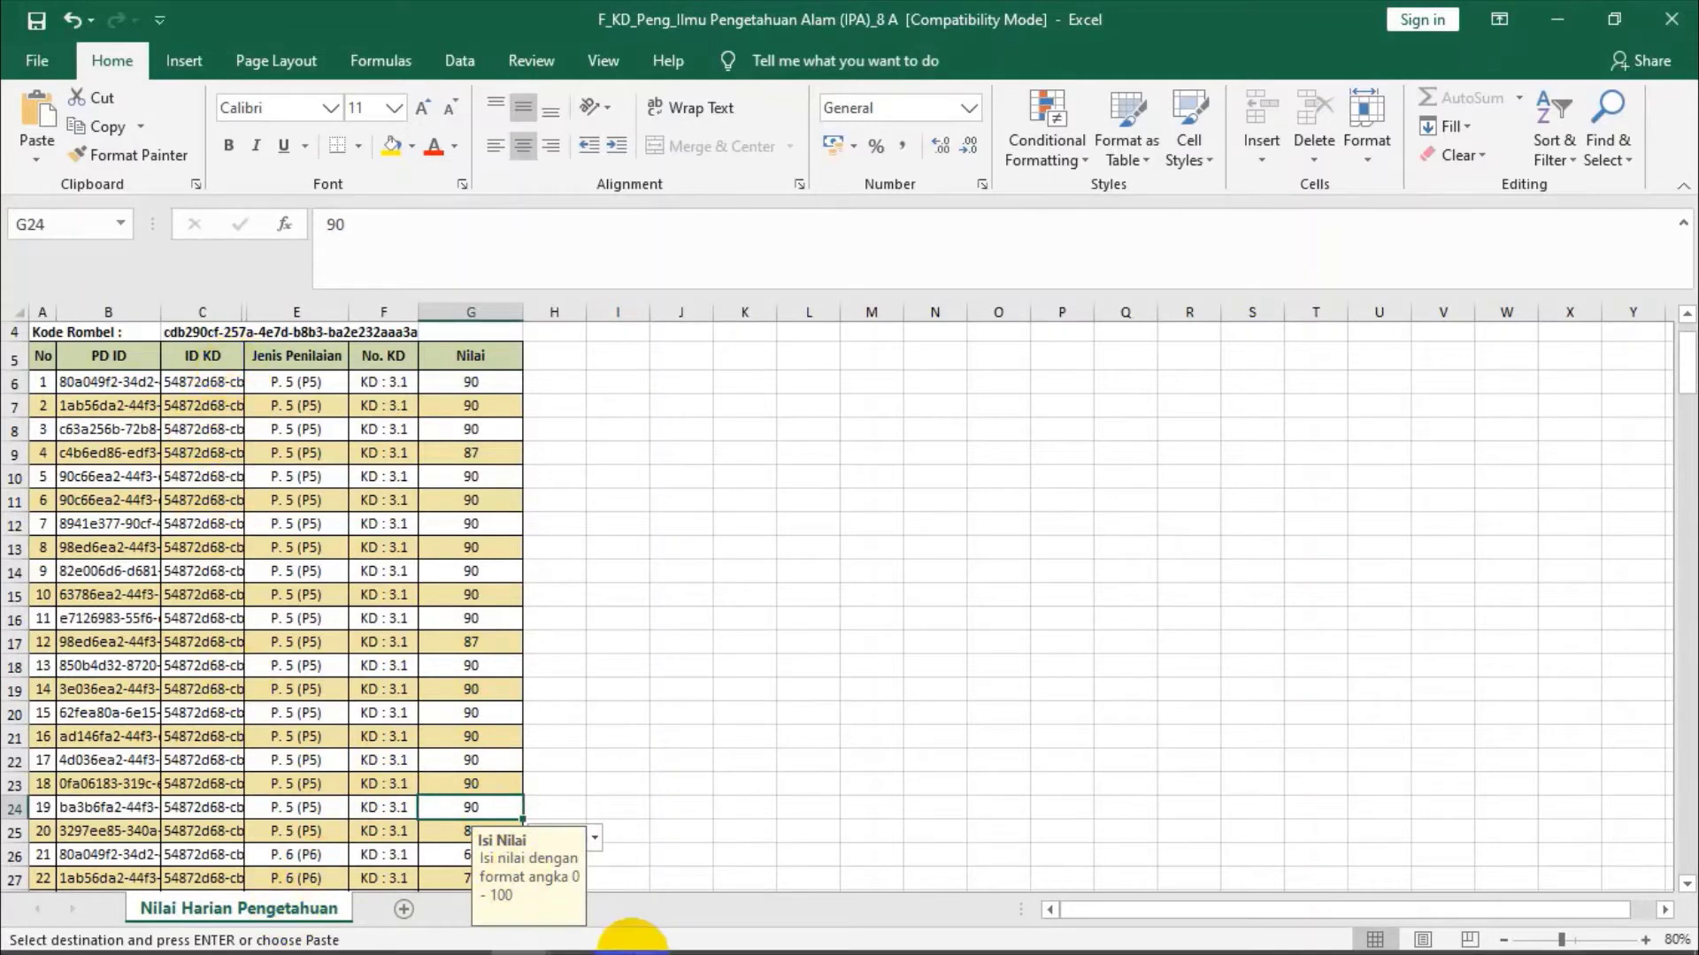
- Return to the 2019-2020 Penilaian MSP IPA workbook and copy the 8 Champion class's UH1 Konv scores, AM6:AM24
{"action": "left_click", "coordinate": [516, 934]}
{"action": "left_click", "coordinate": [203, 823]}
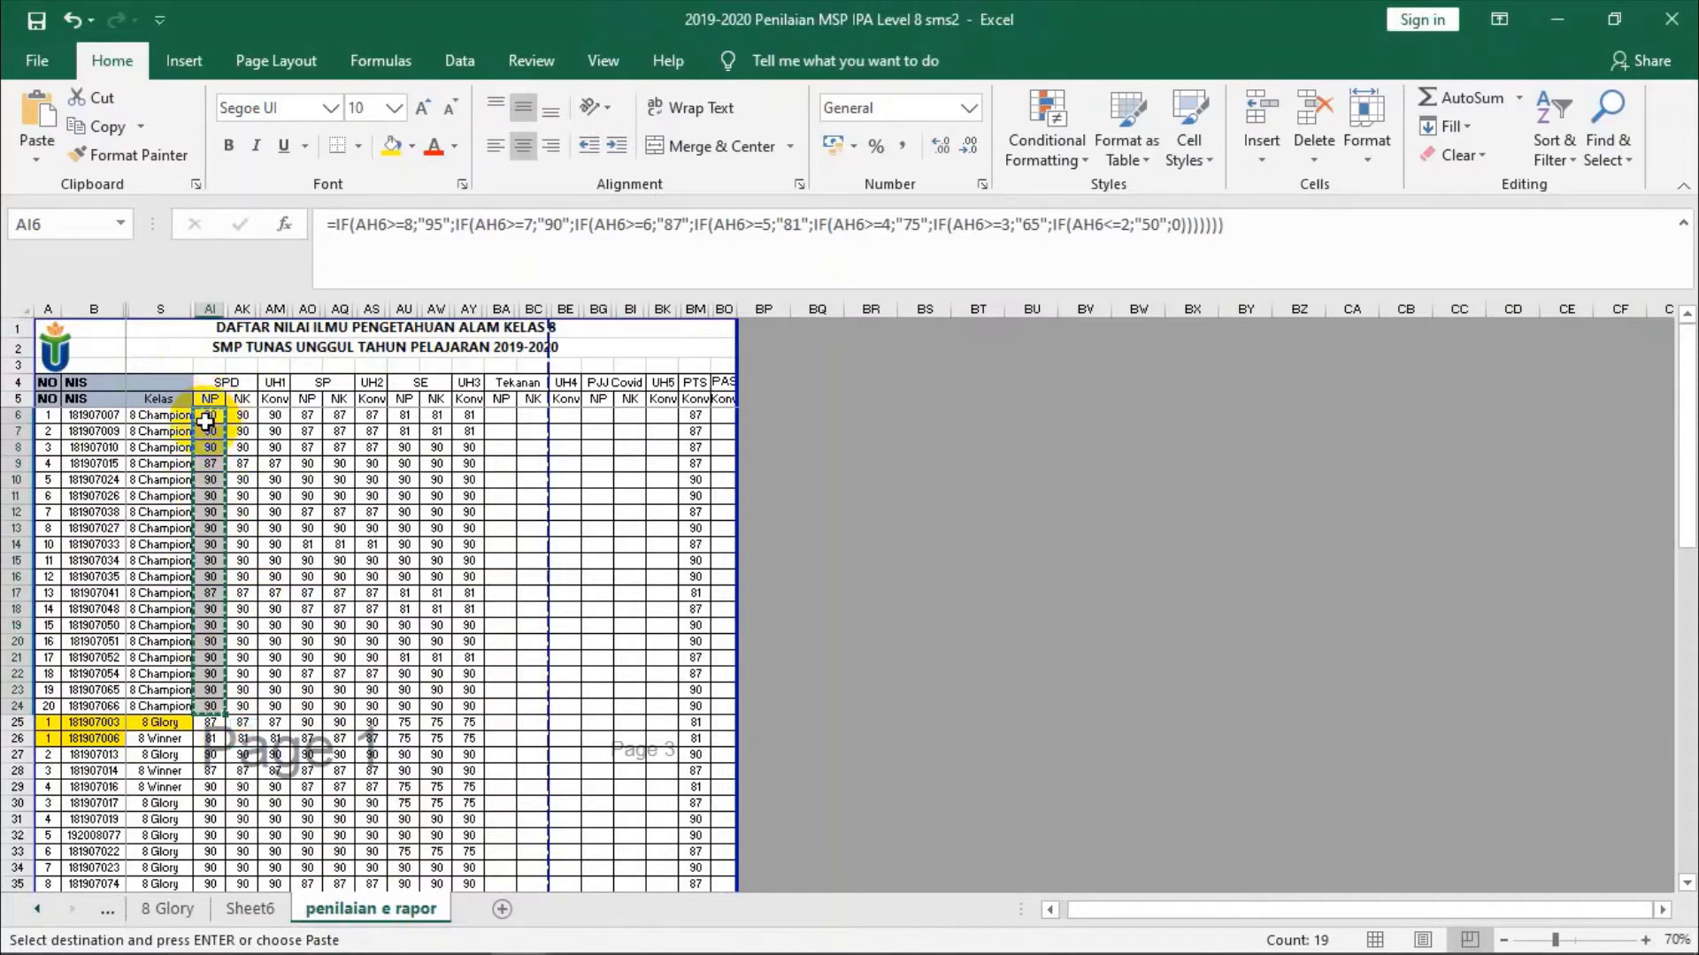
{"action": "left_click_drag", "start_coordinate": [206, 423], "coordinate": [208, 703]}
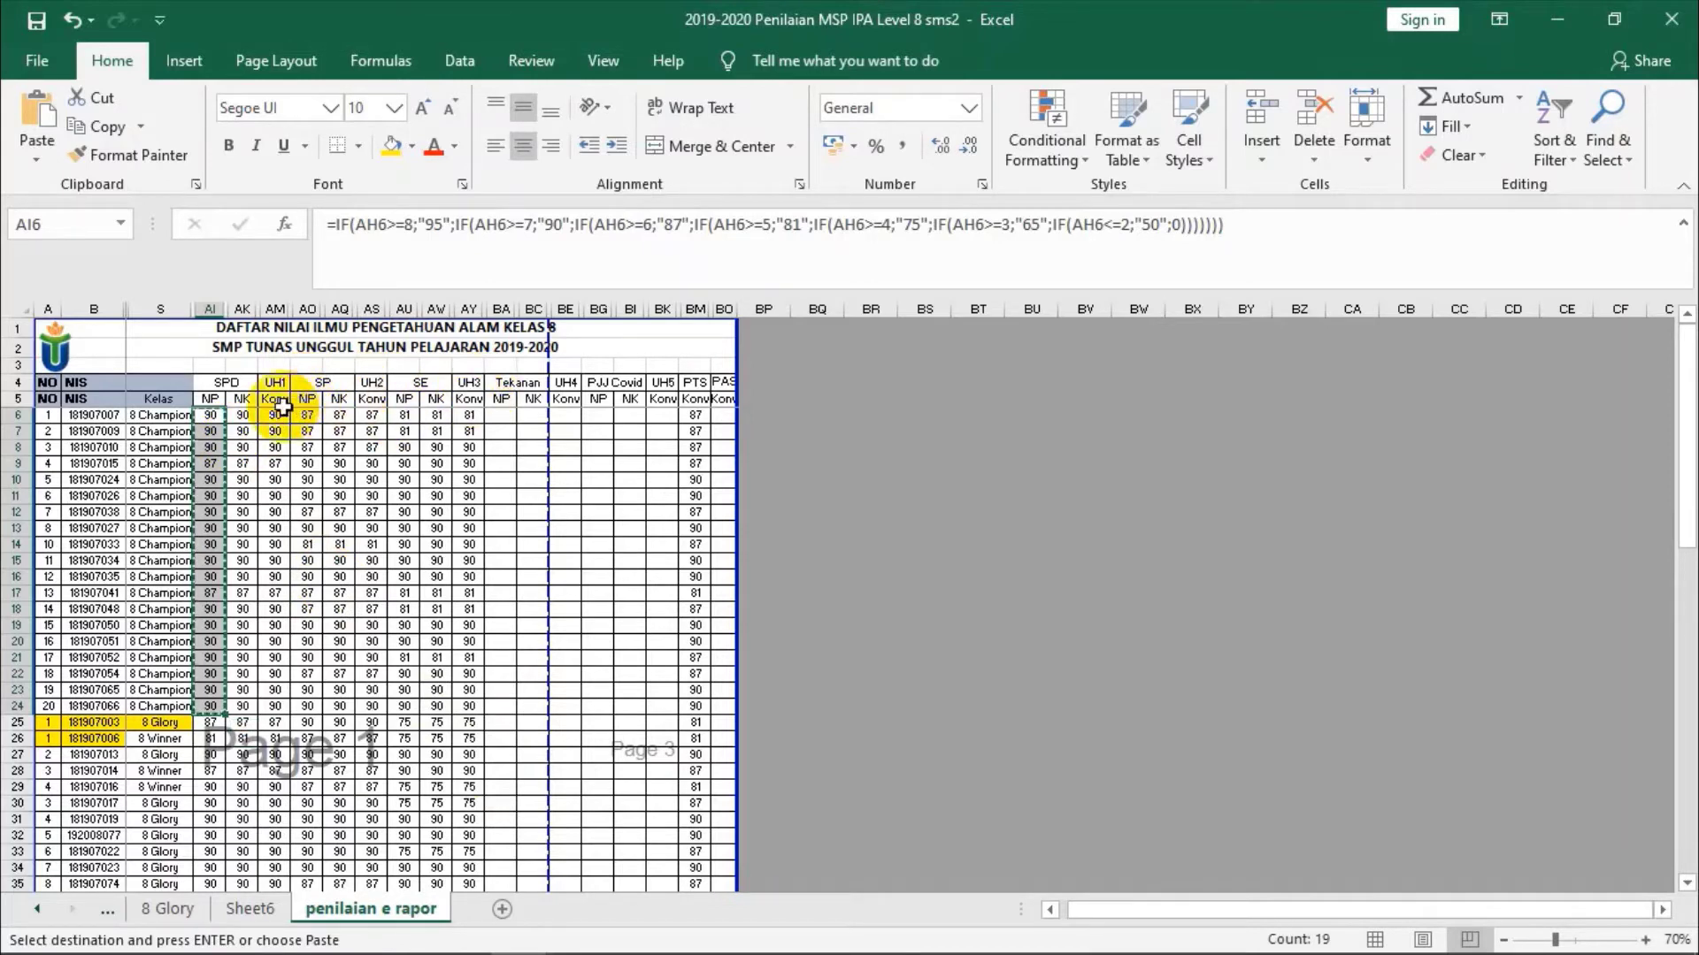
{"action": "left_click_drag", "start_coordinate": [264, 418], "coordinate": [277, 679]}
{"action": "right_click", "coordinate": [277, 708]}
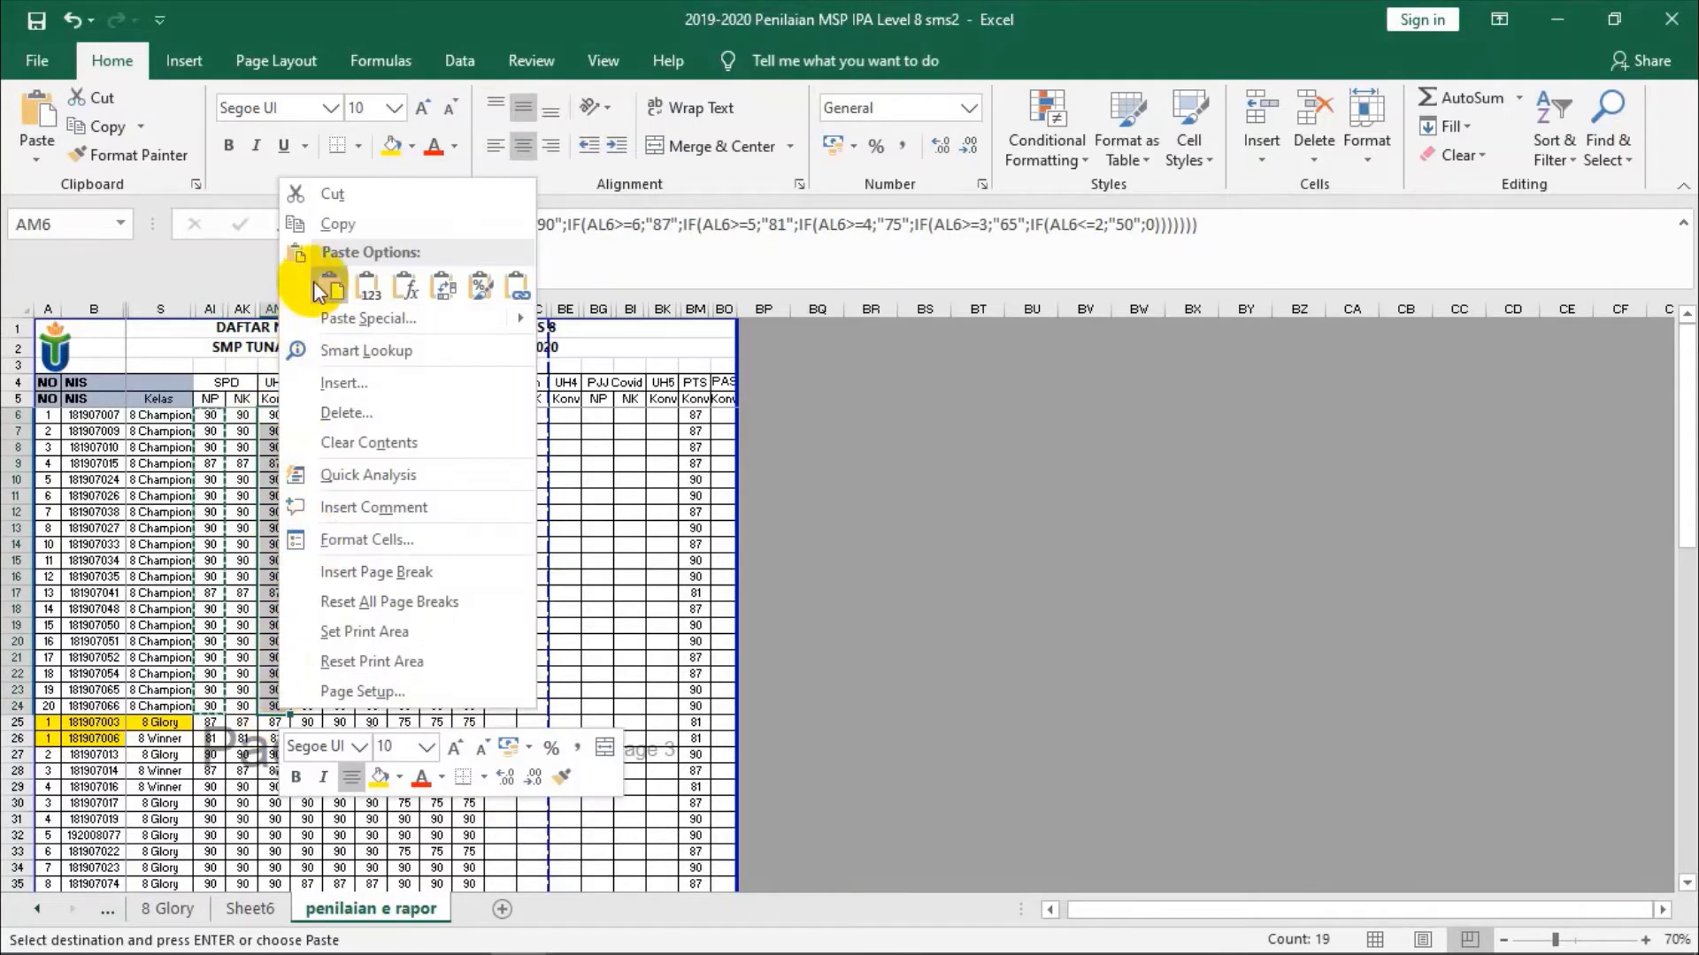
{"action": "left_click", "coordinate": [329, 220]}
- Switch to the F_KD_Peng workbook and trace the KD : 3.1 entries through the P. 5 (P5) block and the P. 6 (P6) block, F26:F45
{"action": "mouse_move", "coordinate": [602, 948]}
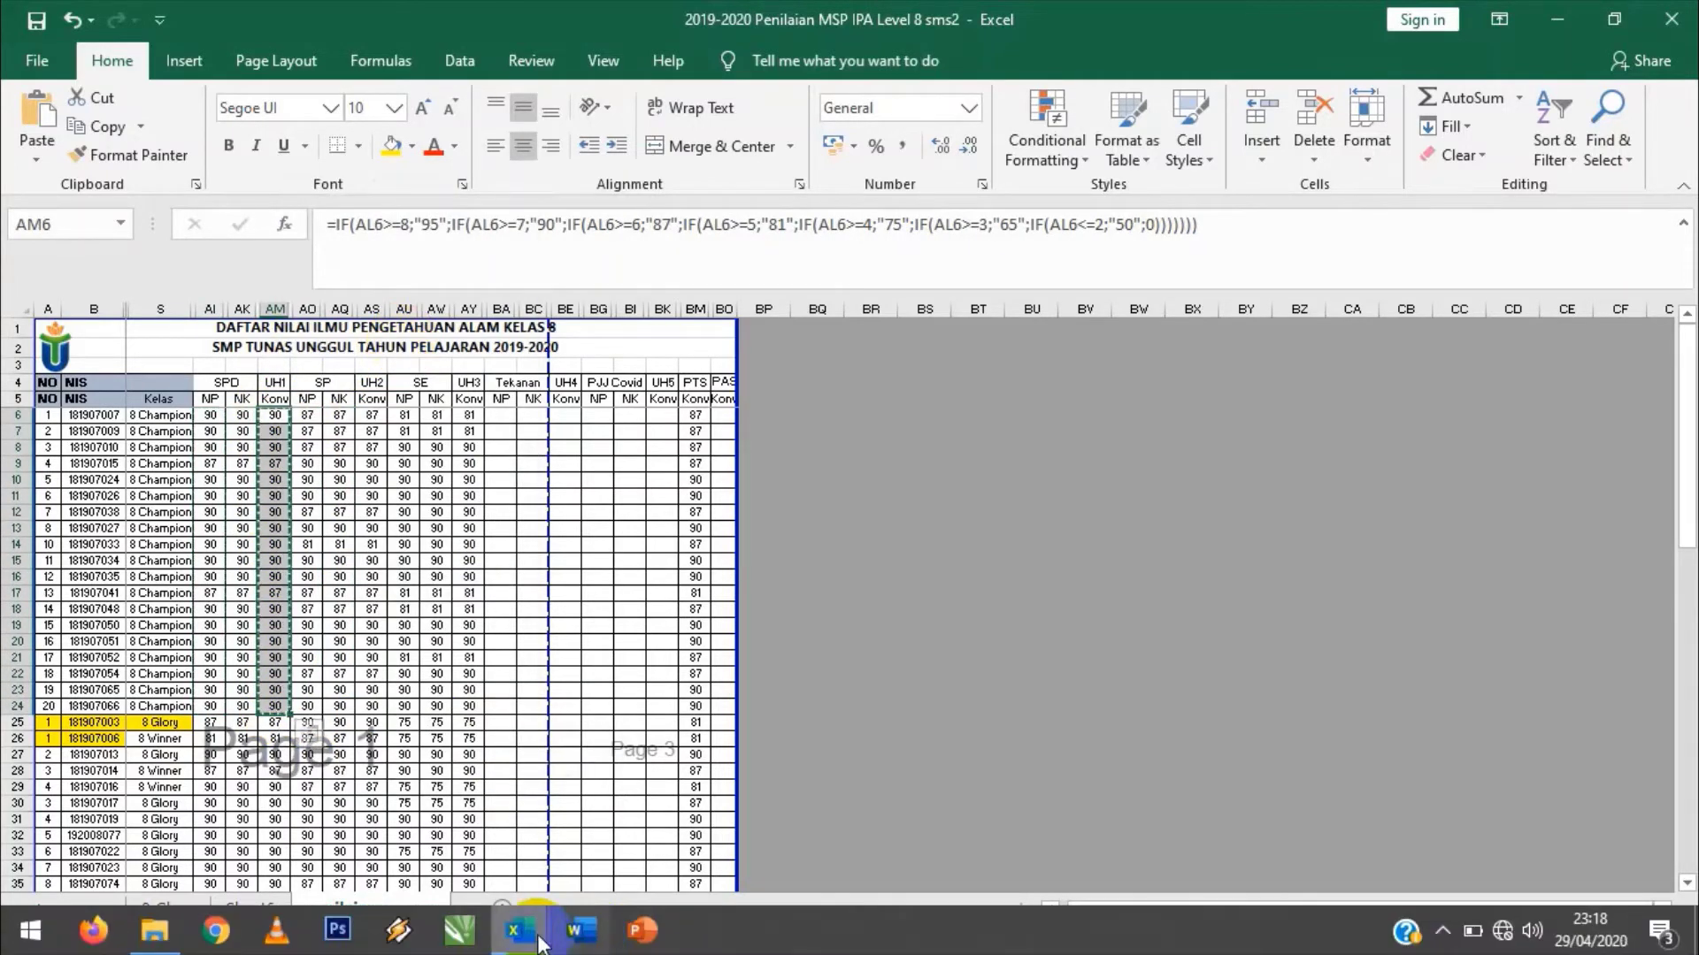
{"action": "mouse_move", "coordinate": [522, 938]}
{"action": "left_click", "coordinate": [1097, 825]}
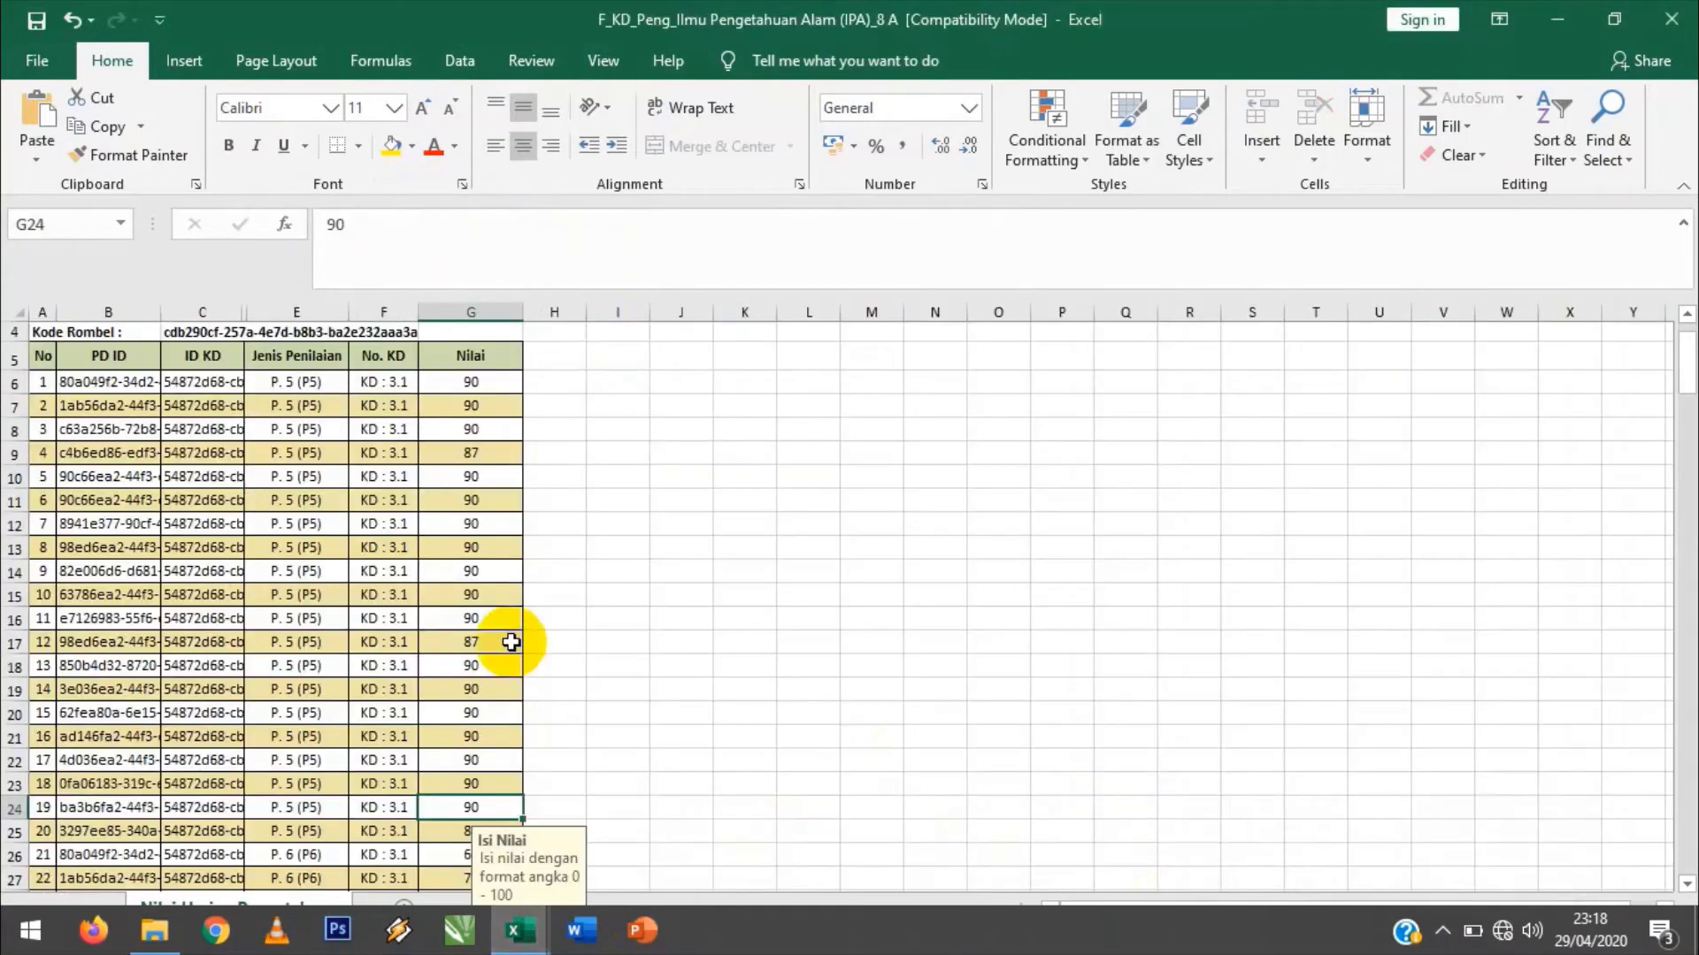
{"action": "scroll", "coordinate": [383, 441], "scroll_direction": "up", "scroll_amount": 1}
{"action": "left_click_drag", "start_coordinate": [384, 443], "coordinate": [385, 889]}
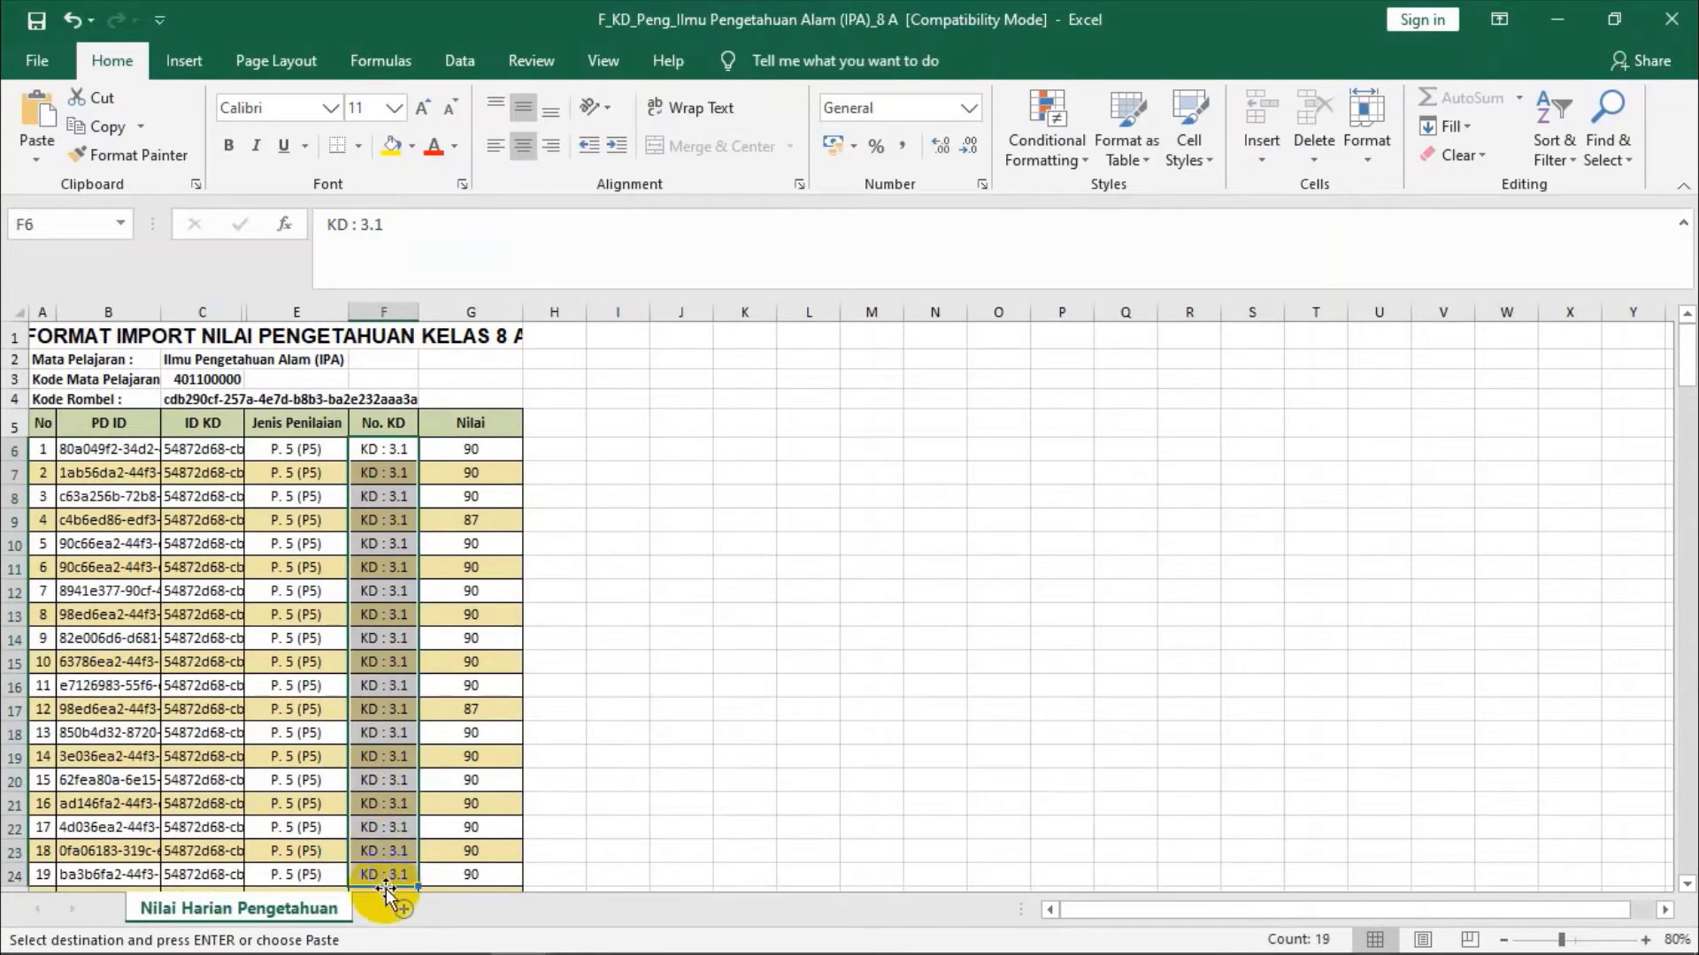
{"action": "scroll", "coordinate": [386, 888], "scroll_direction": "down", "scroll_amount": 2}
{"action": "left_click_drag", "start_coordinate": [383, 784], "coordinate": [374, 664]}
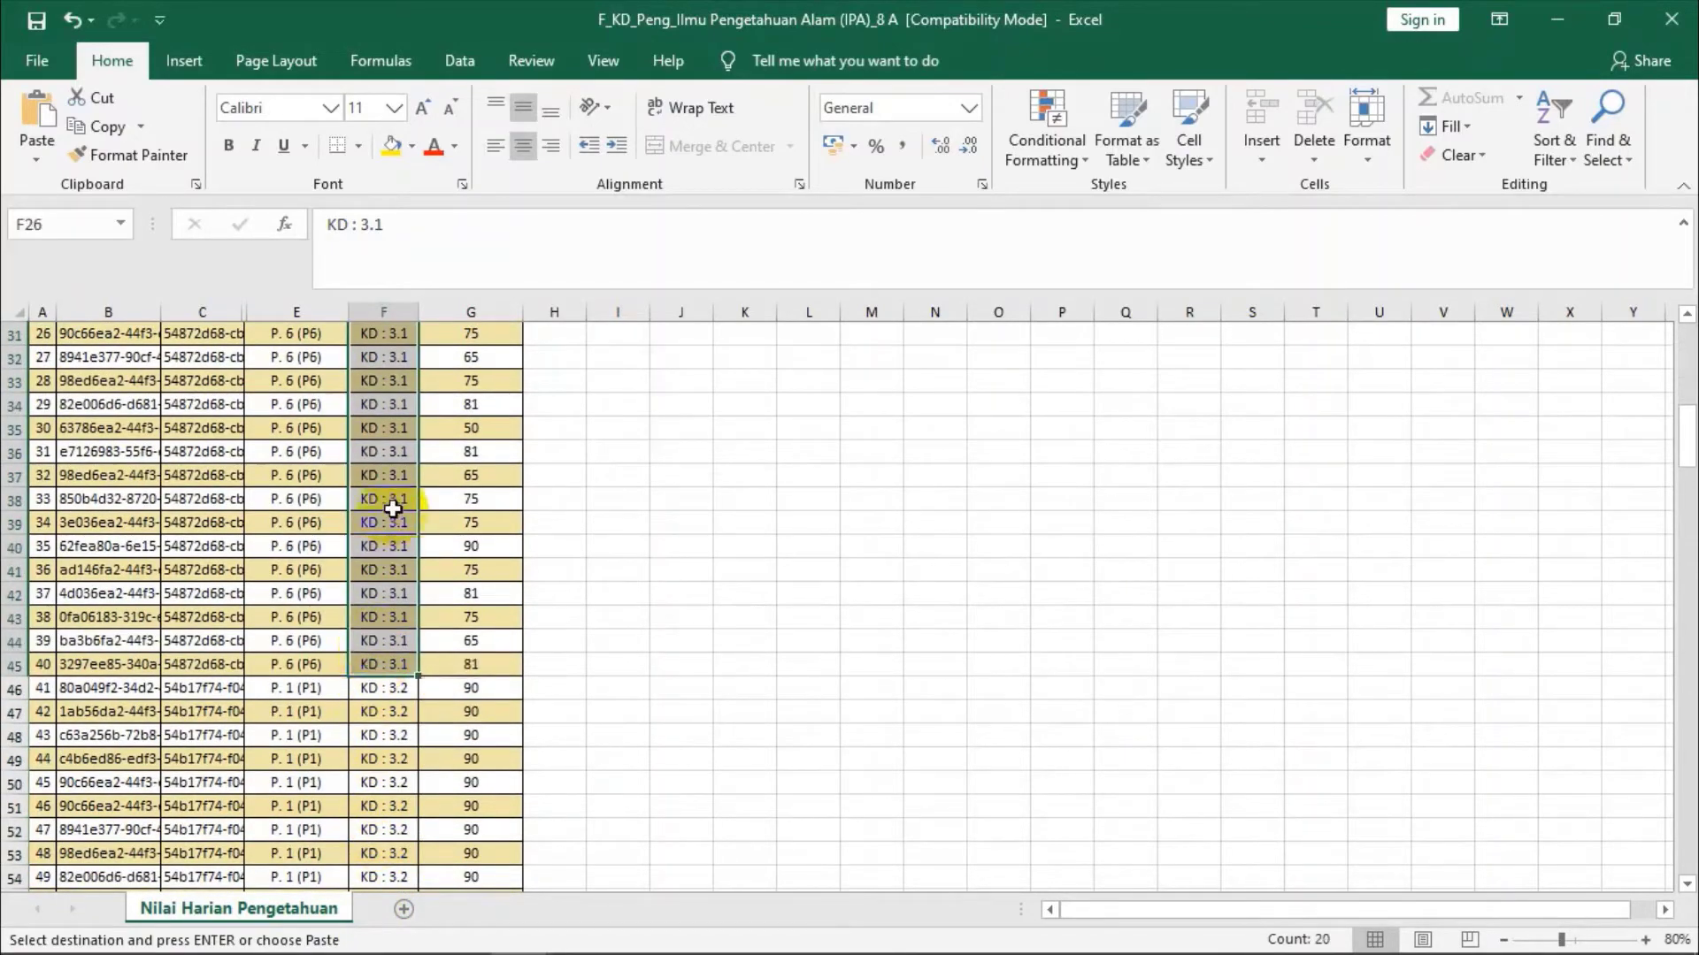
- Paste the copied UH1 scores as values into the Nilai column of the P. 6 (P6) block, starting at G26
{"action": "left_click", "coordinate": [470, 404]}
{"action": "scroll", "coordinate": [470, 407], "scroll_direction": "up", "scroll_amount": 3}
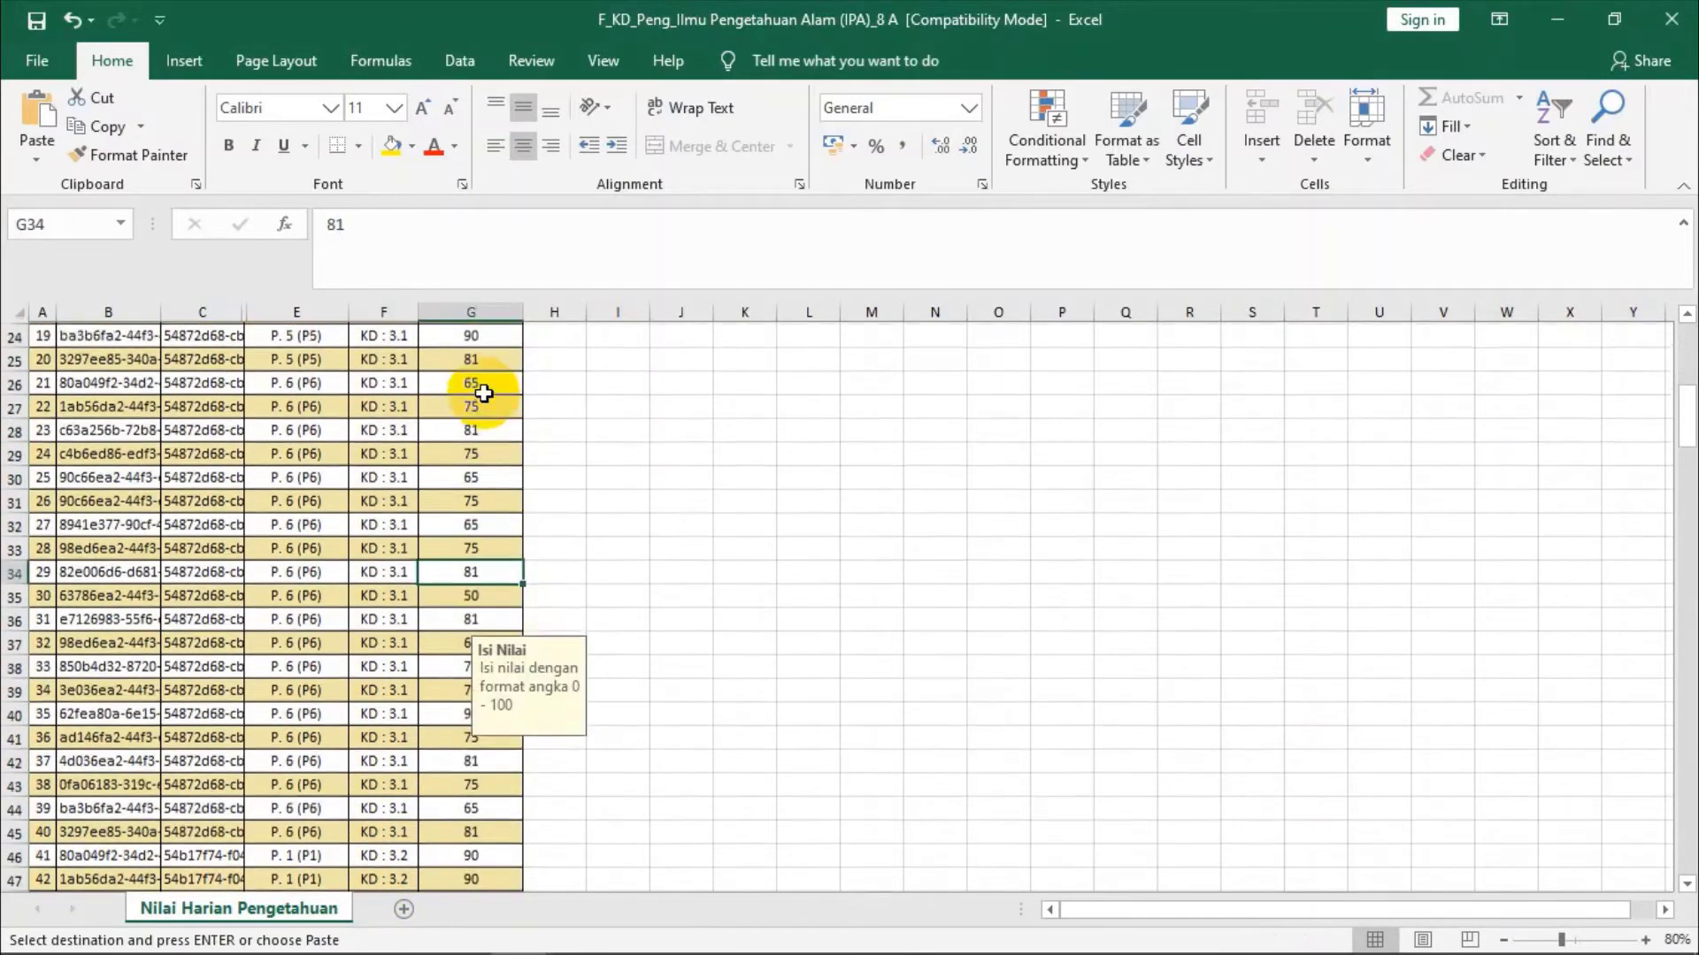
{"action": "left_click_drag", "start_coordinate": [468, 434], "coordinate": [457, 880]}
{"action": "right_click", "coordinate": [457, 880]}
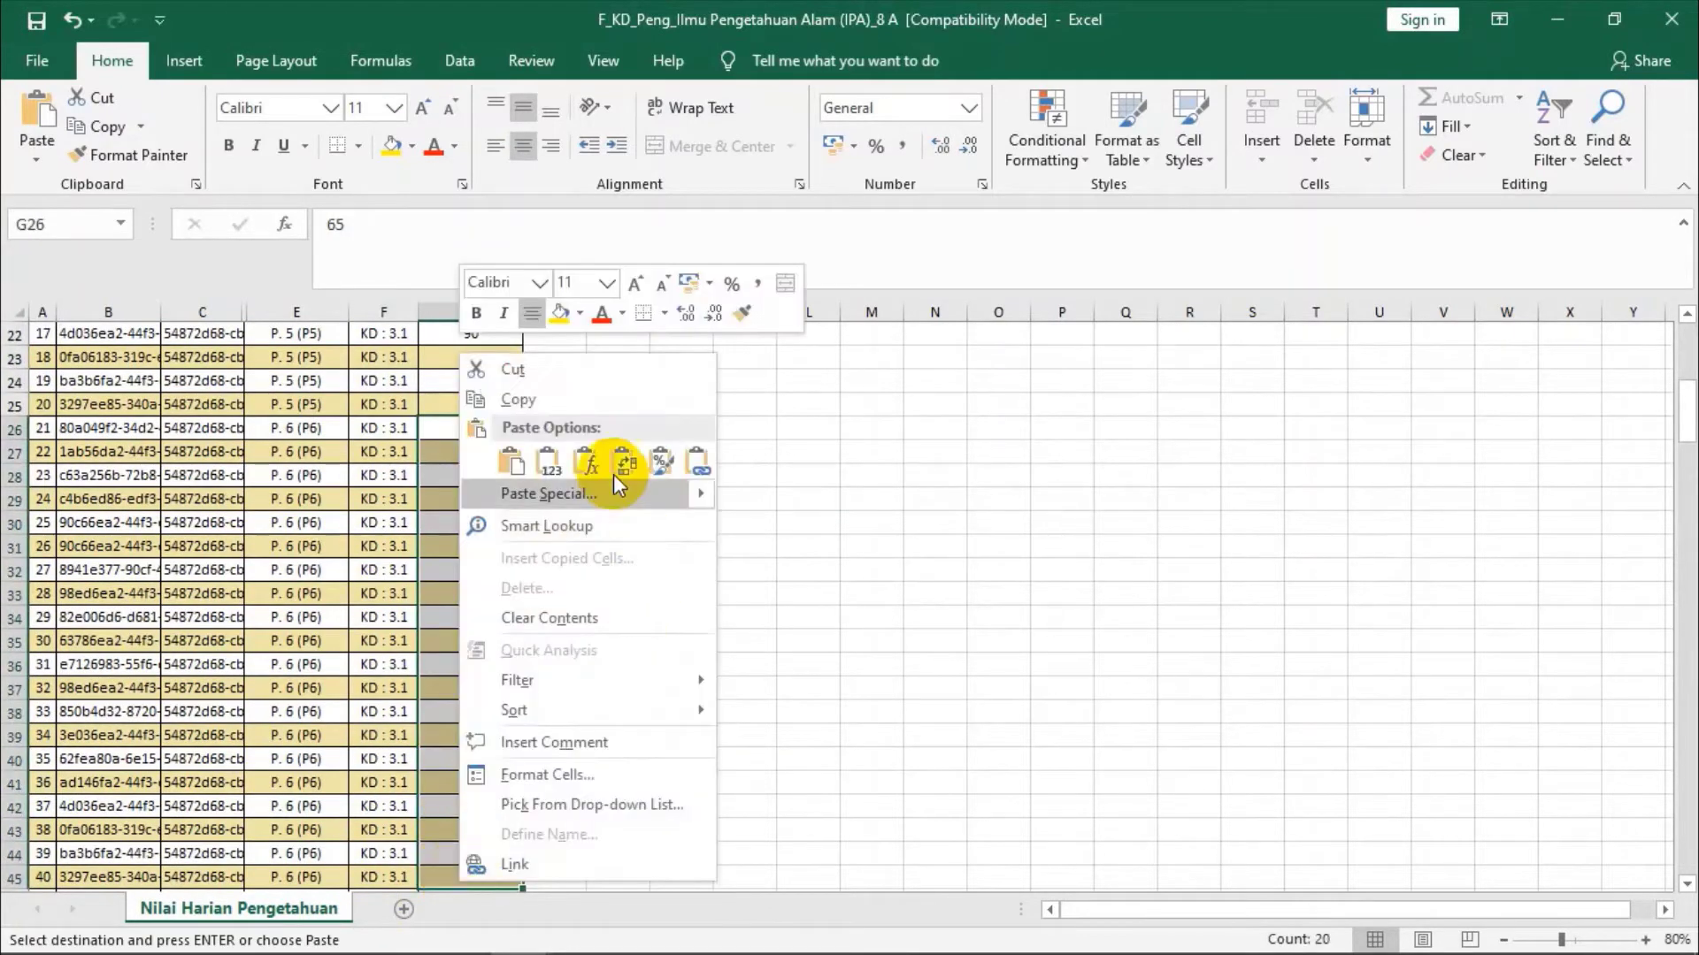
{"action": "left_click", "coordinate": [550, 459]}
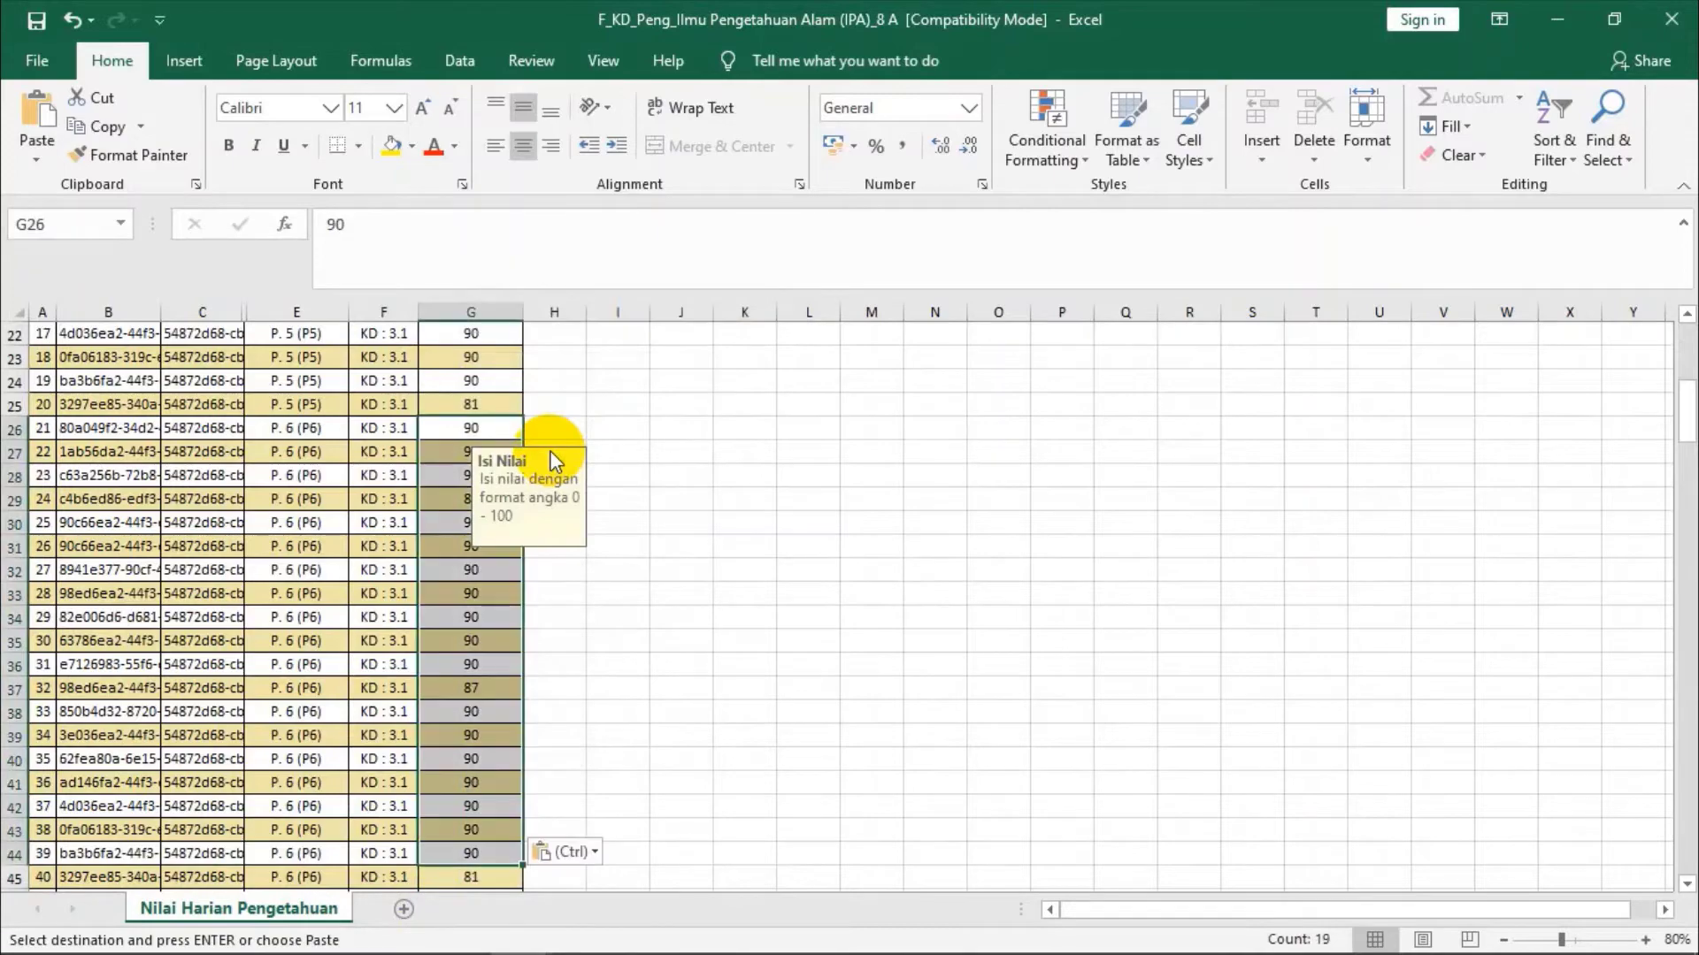
{"action": "left_click", "coordinate": [723, 572]}
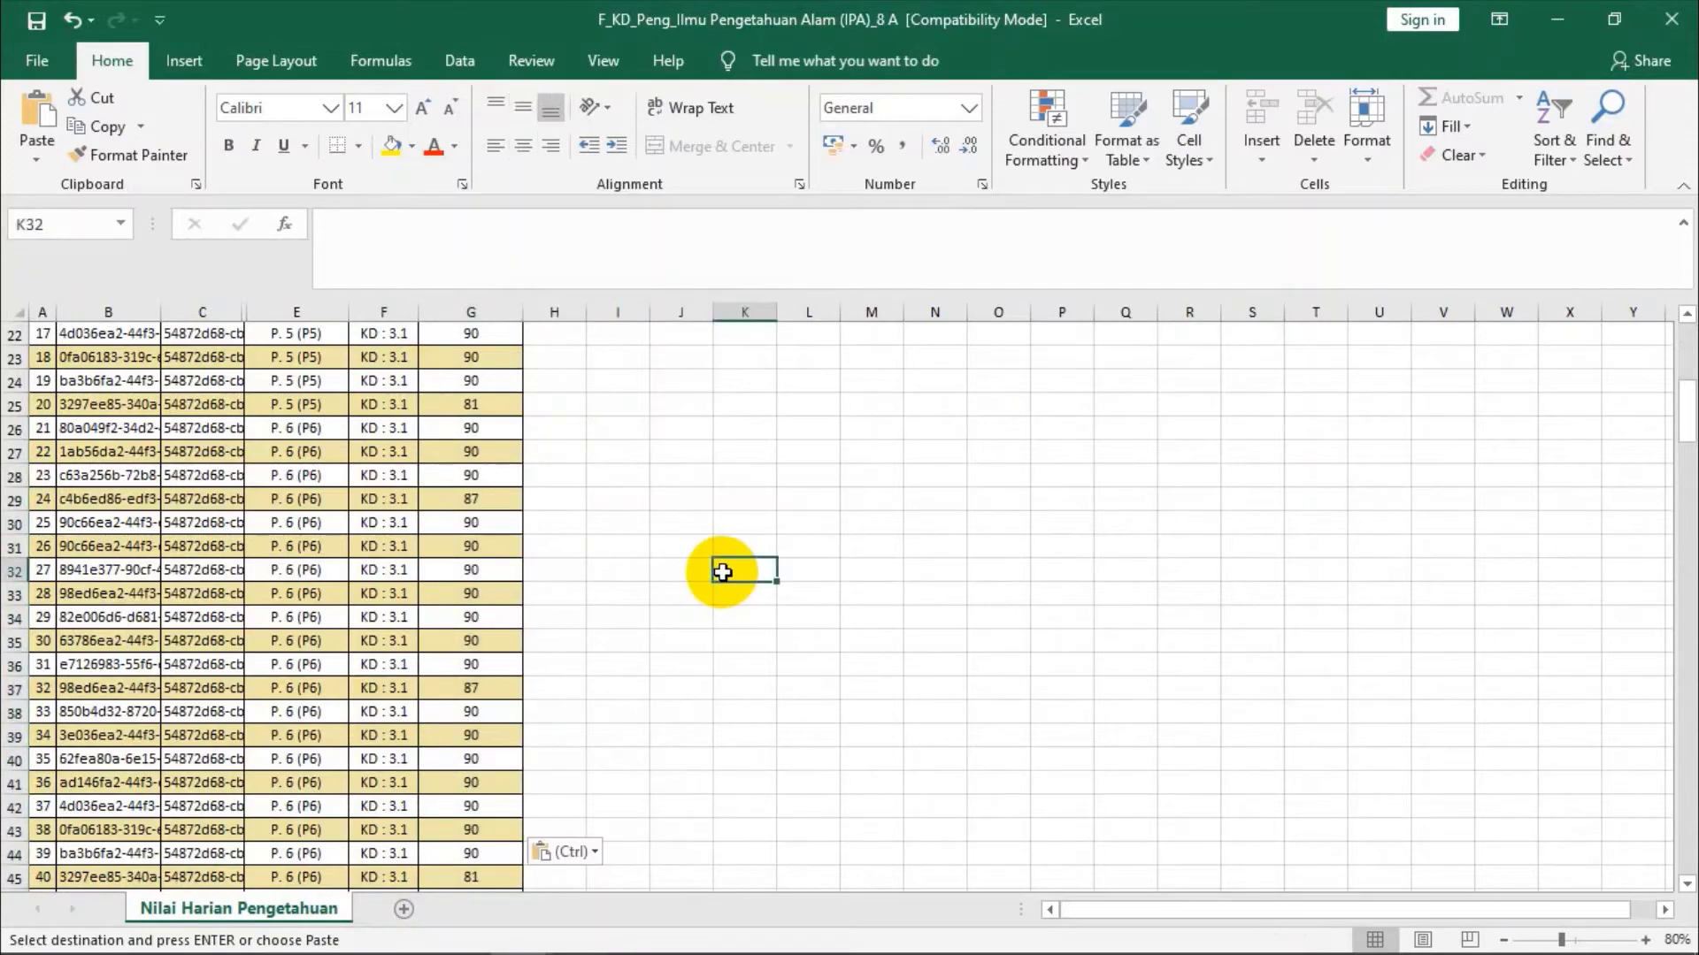
- Review the filled KD : 3.1 rows from the P. 5 (P5) block down to the last P. 6 (P6) entry in F45
{"action": "scroll", "coordinate": [561, 469], "scroll_direction": "up", "scroll_amount": 5}
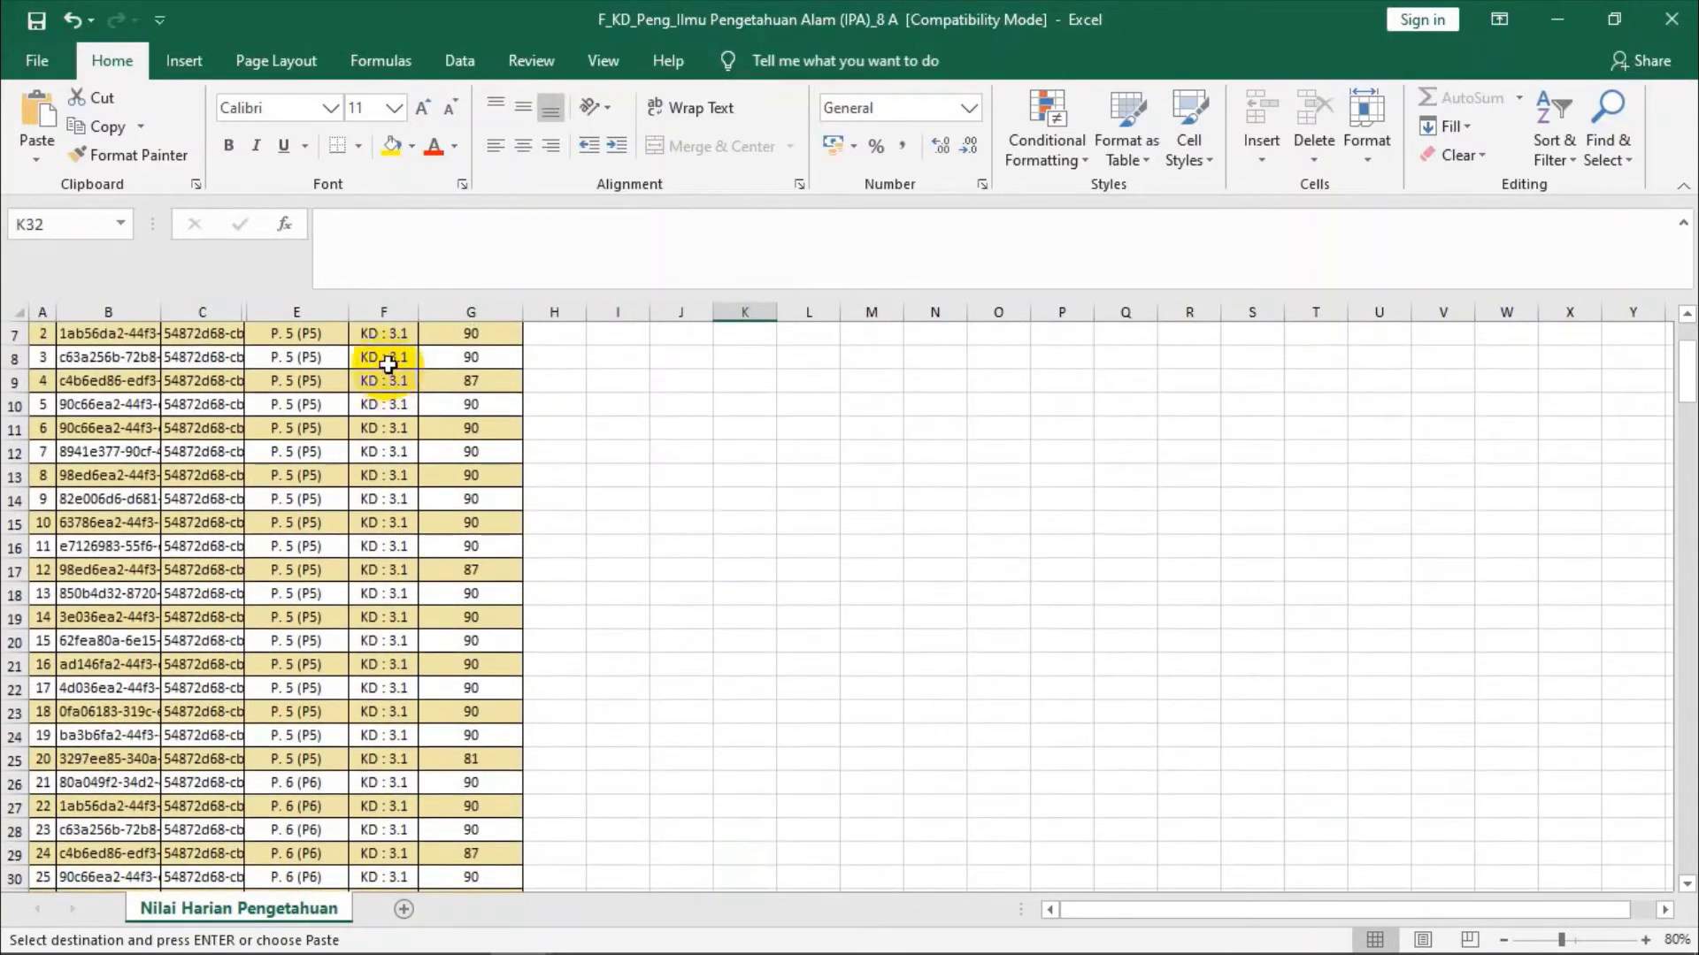
{"action": "scroll", "coordinate": [389, 353], "scroll_direction": "up", "scroll_amount": 2}
{"action": "scroll", "coordinate": [390, 451], "scroll_direction": "down", "scroll_amount": 7}
{"action": "scroll", "coordinate": [394, 481], "scroll_direction": "down", "scroll_amount": 4}
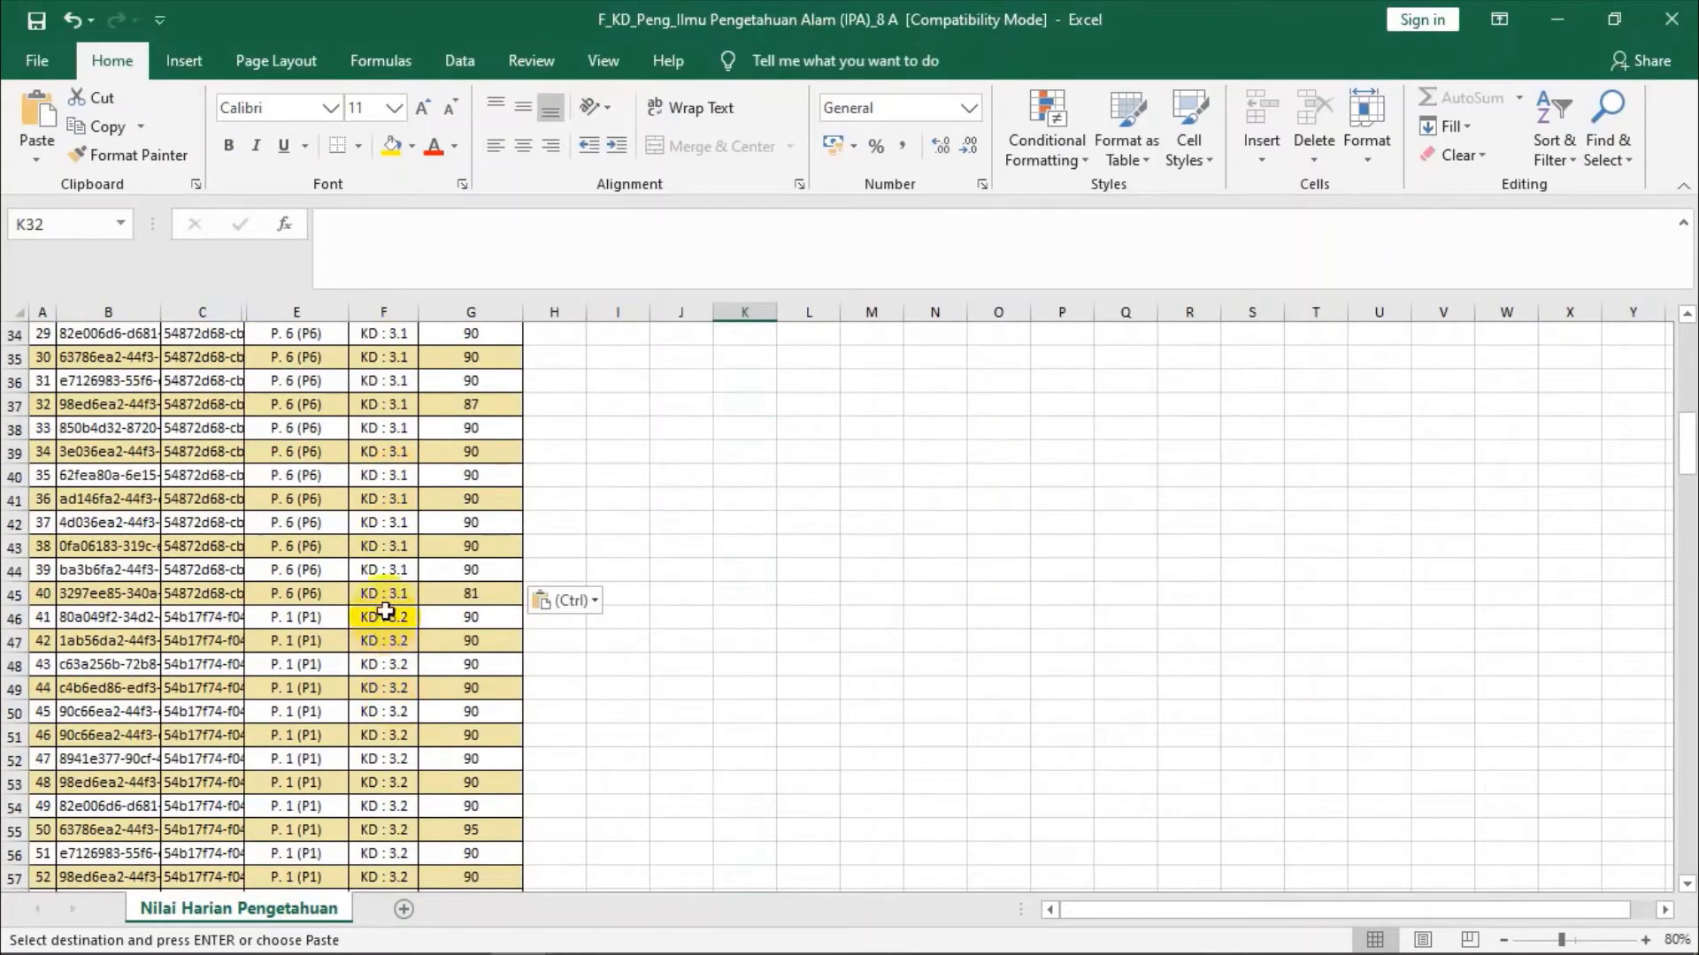
{"action": "left_click", "coordinate": [387, 595]}
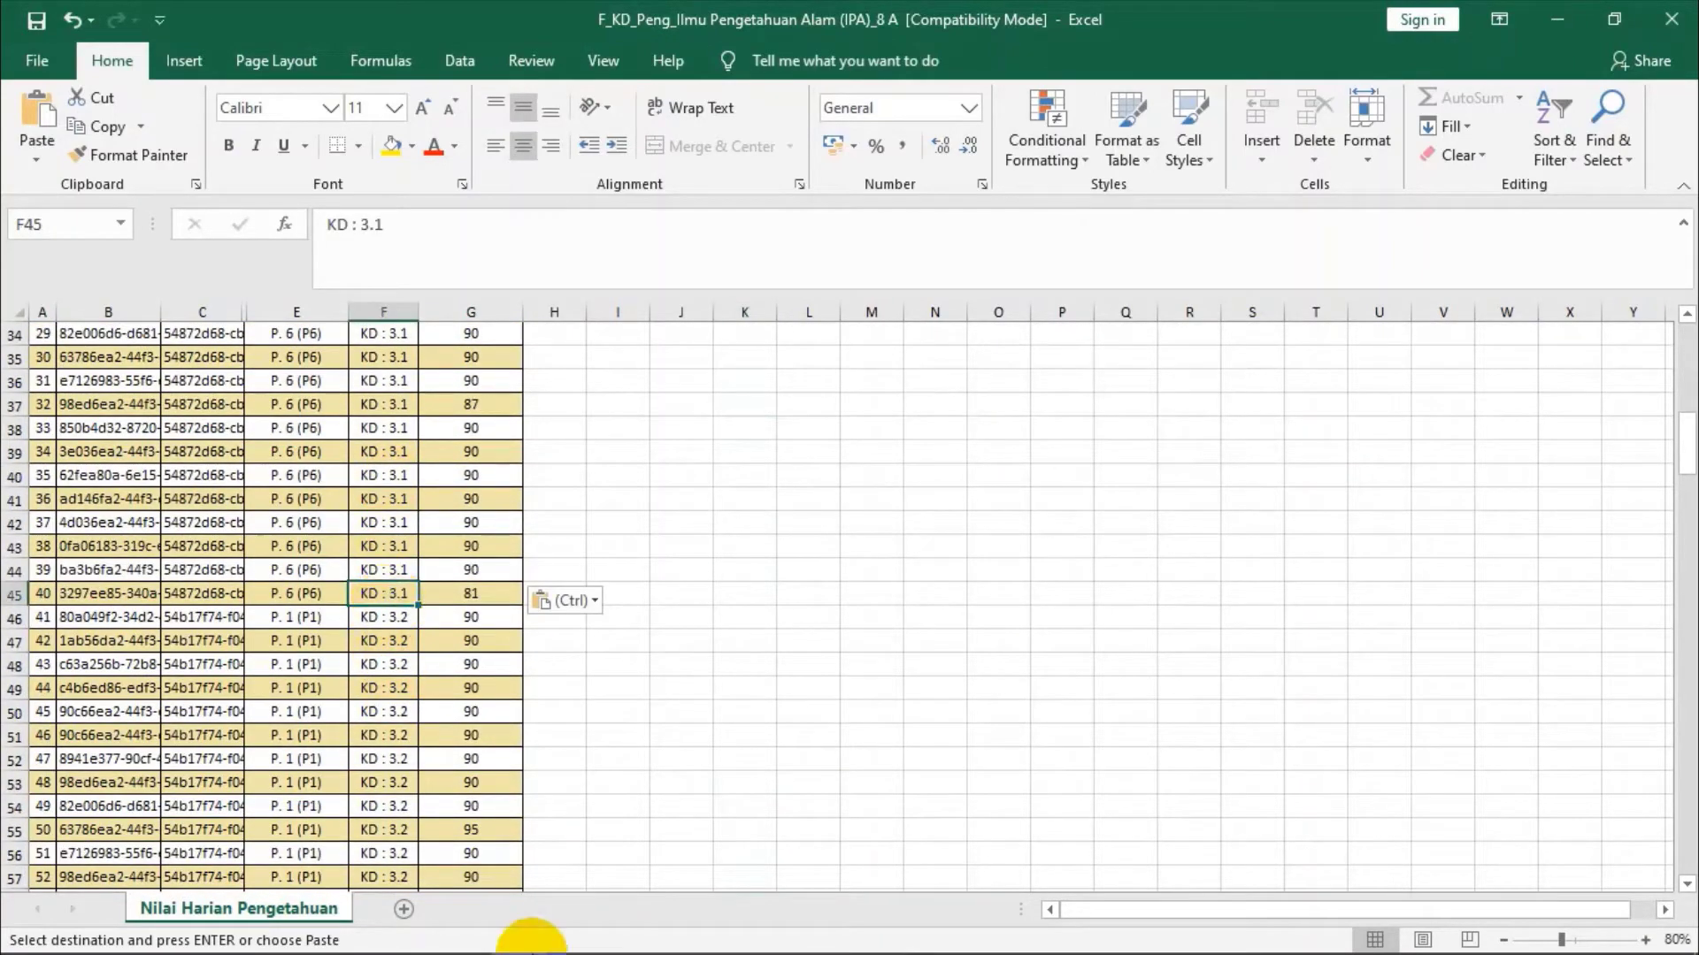
- Return to the 2019-2020 Penilaian MSP IPA workbook and select the SP group's NP scores AO6:AO24, followed by the UH2 Konv scores AS6:AS24
{"action": "left_click", "coordinate": [520, 929]}
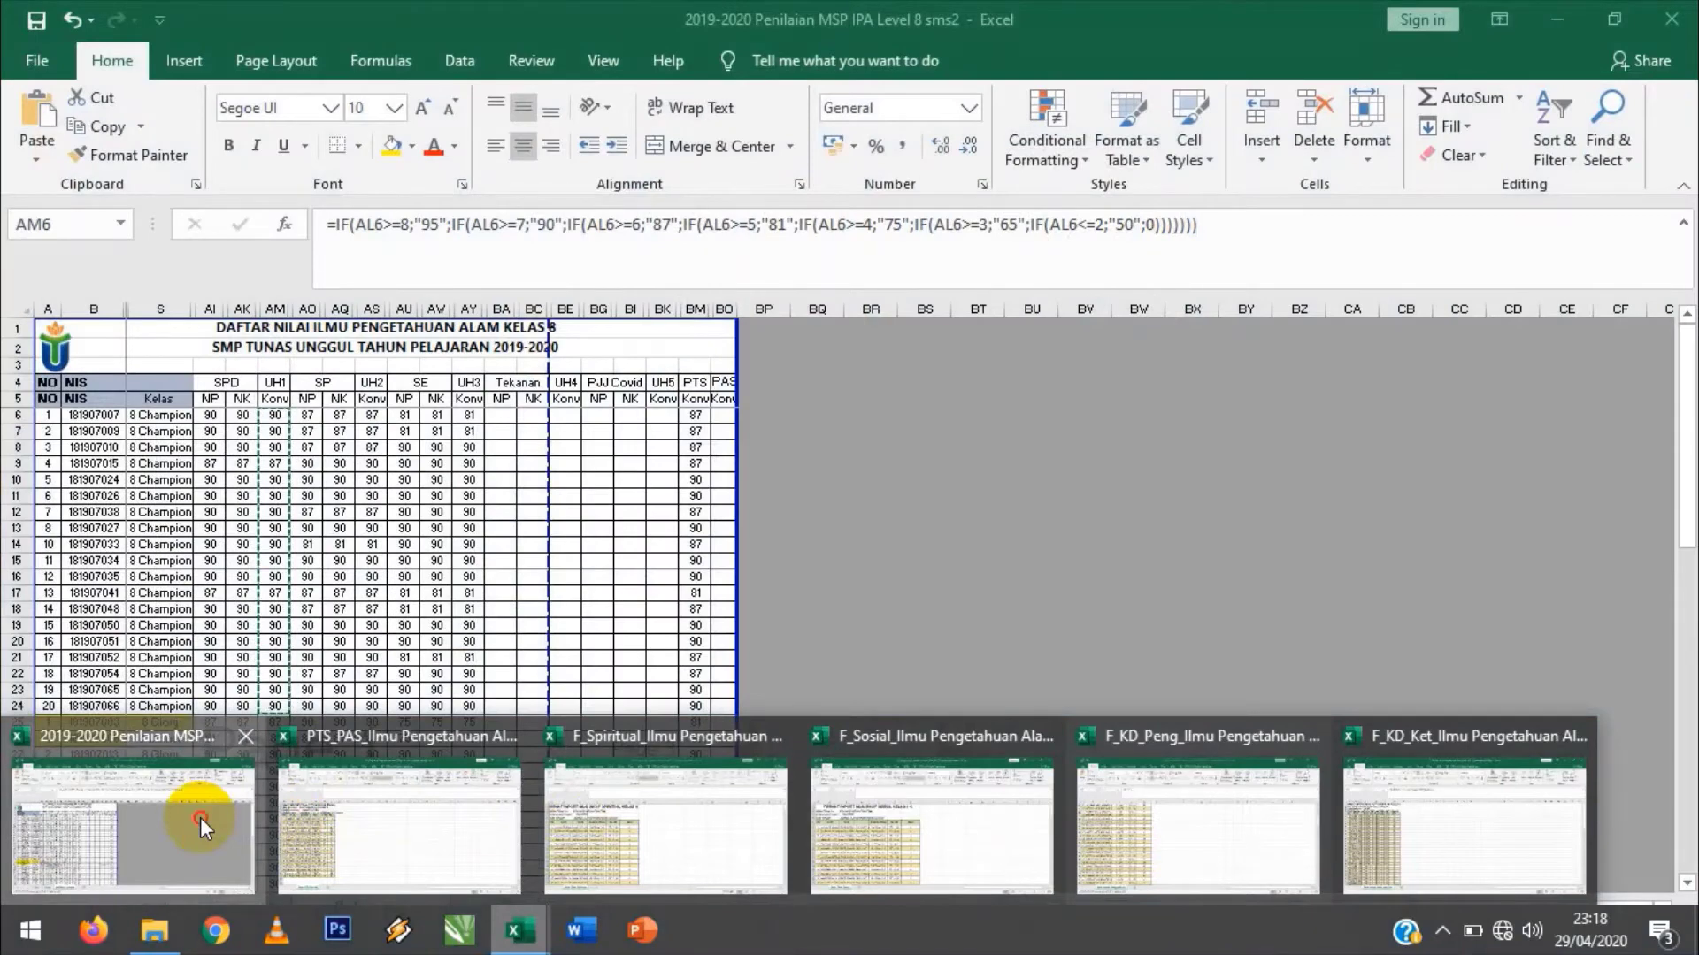
{"action": "left_click", "coordinate": [200, 817]}
{"action": "left_click", "coordinate": [307, 399]}
{"action": "left_click", "coordinate": [301, 382]}
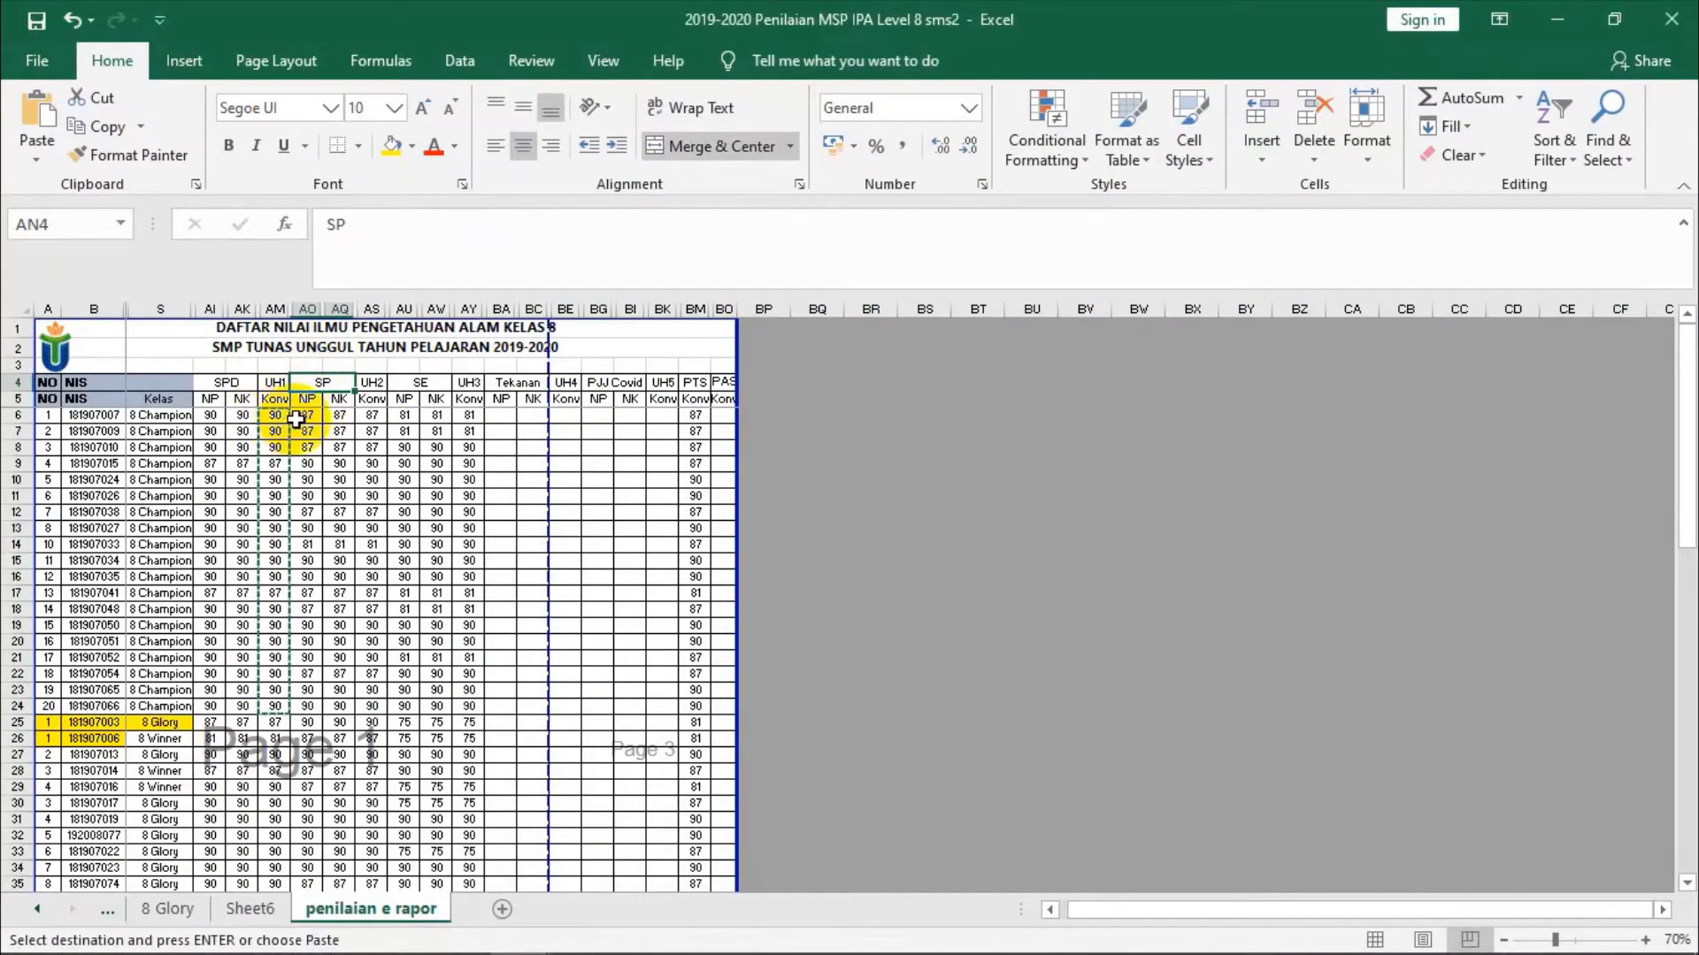
{"action": "left_click_drag", "start_coordinate": [306, 420], "coordinate": [297, 703]}
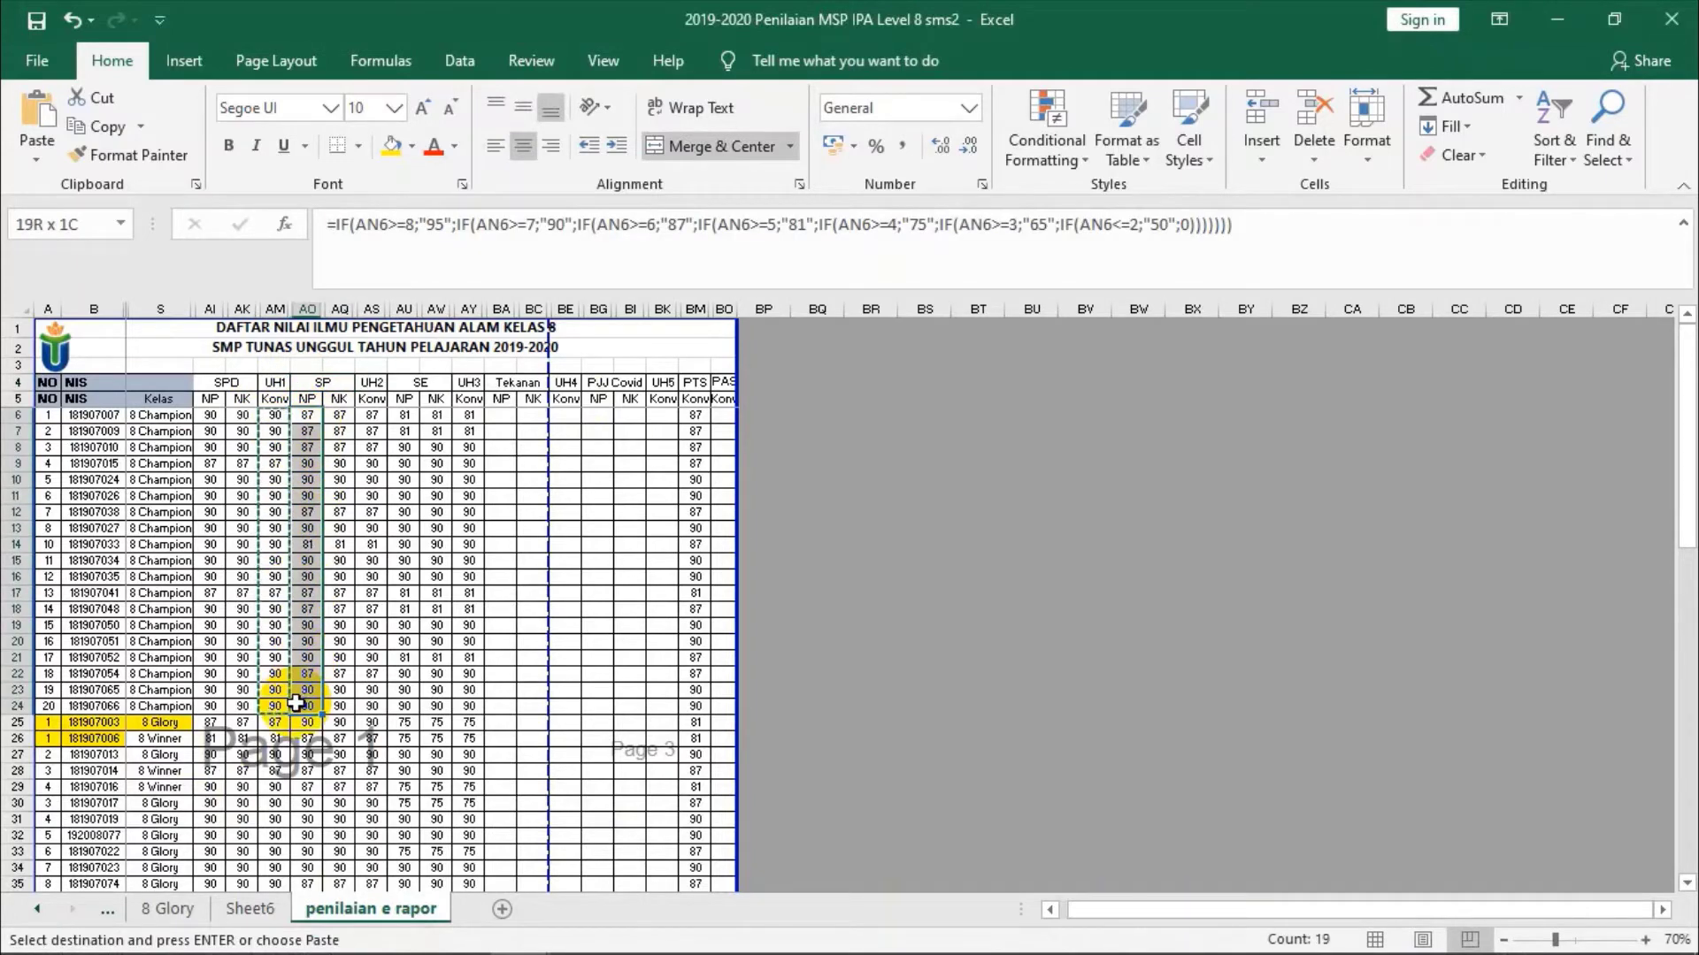
{"action": "left_click_drag", "start_coordinate": [371, 415], "coordinate": [368, 708]}
{"action": "left_click", "coordinate": [520, 929]}
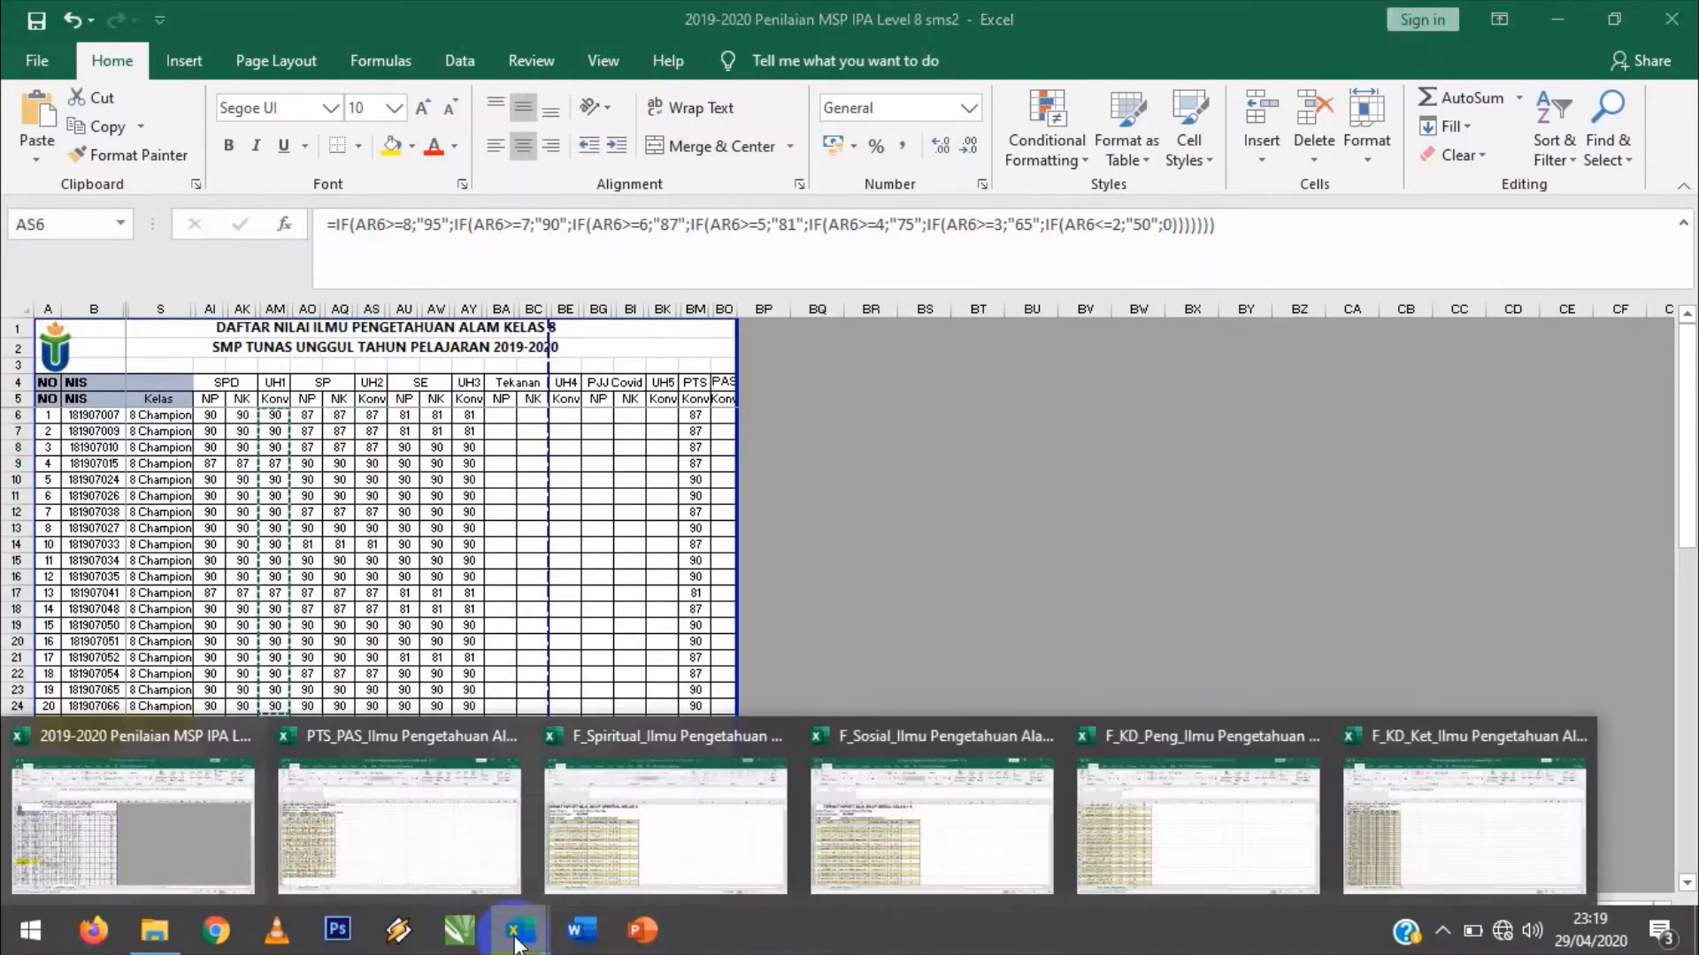
{"action": "left_click", "coordinate": [163, 853]}
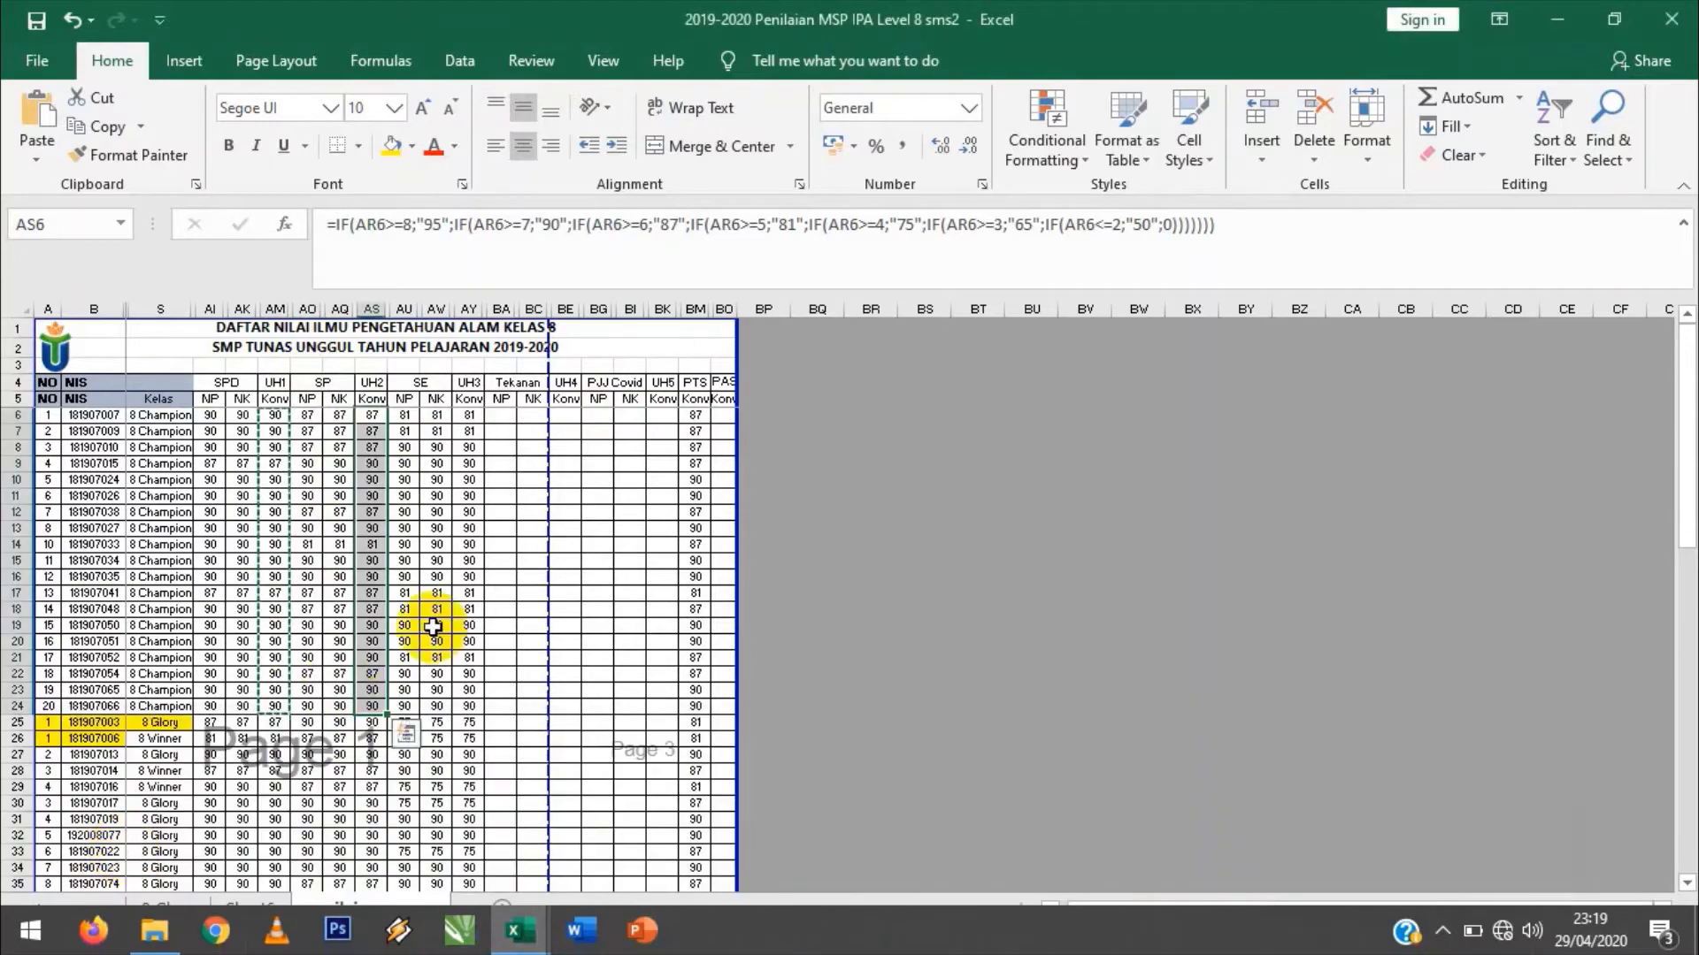
- Switch to the F_KD_Peng workbook and check where the KD : 3.1 rows end at row 45 and KD : 3.2 starts in G46
{"action": "scroll", "coordinate": [452, 613], "scroll_direction": "down", "scroll_amount": 2}
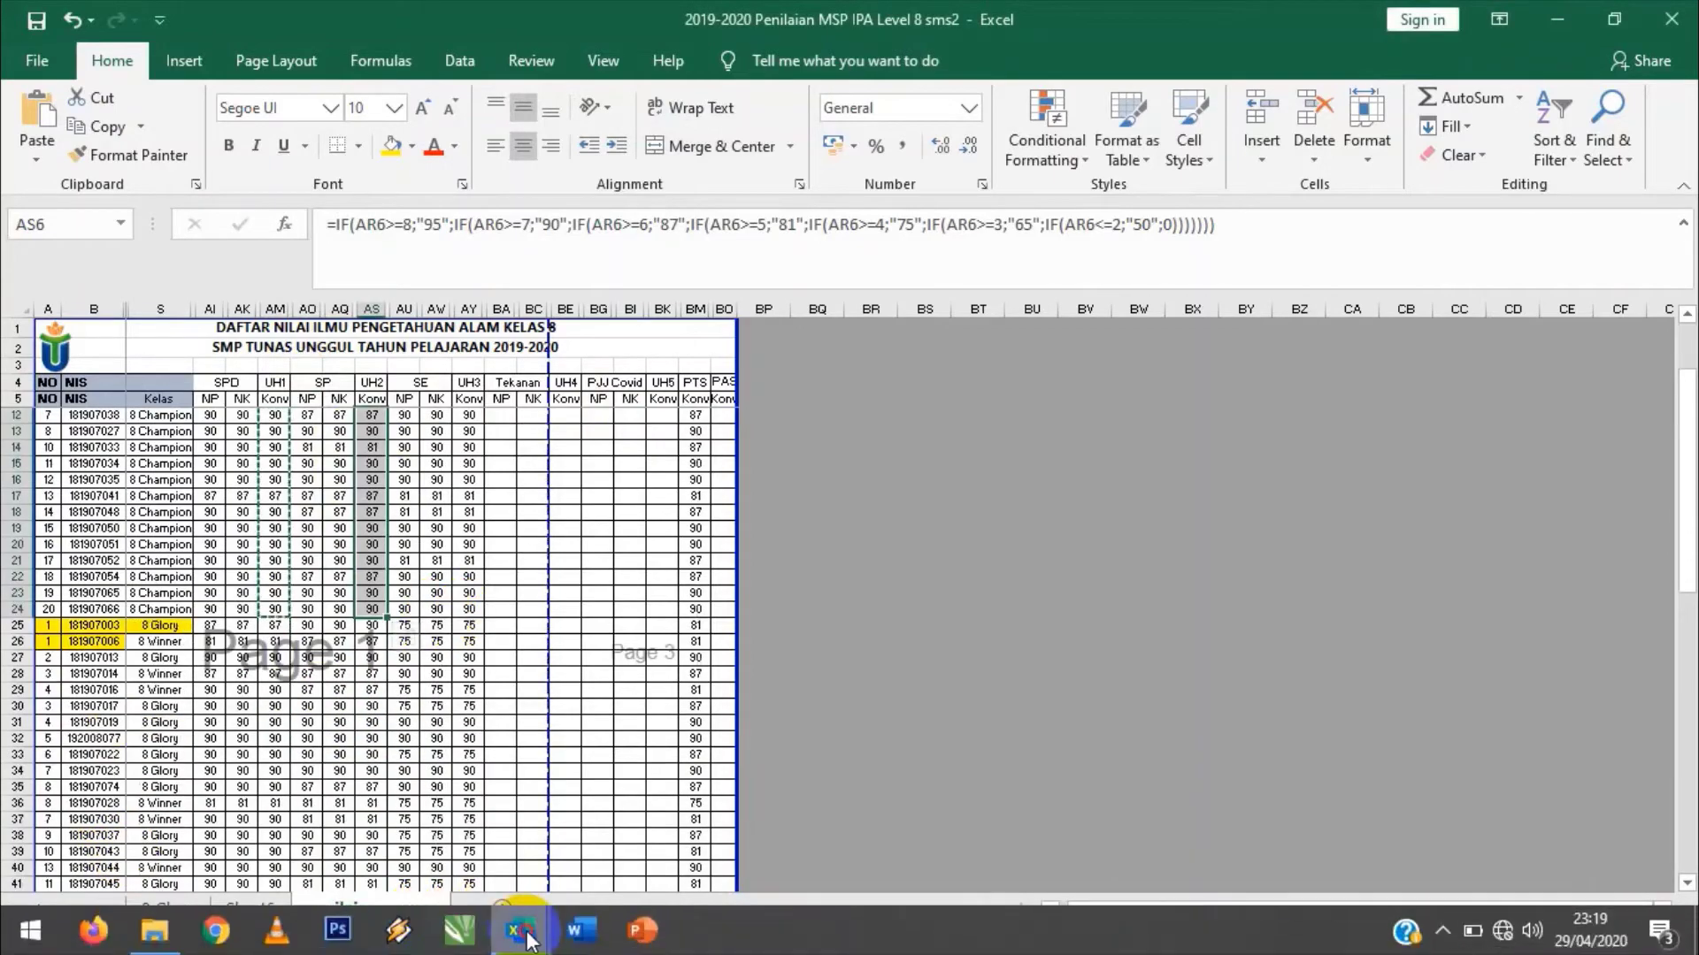
{"action": "left_click", "coordinate": [519, 929]}
{"action": "left_click", "coordinate": [1277, 751]}
{"action": "scroll", "coordinate": [505, 614], "scroll_direction": "down", "scroll_amount": 1}
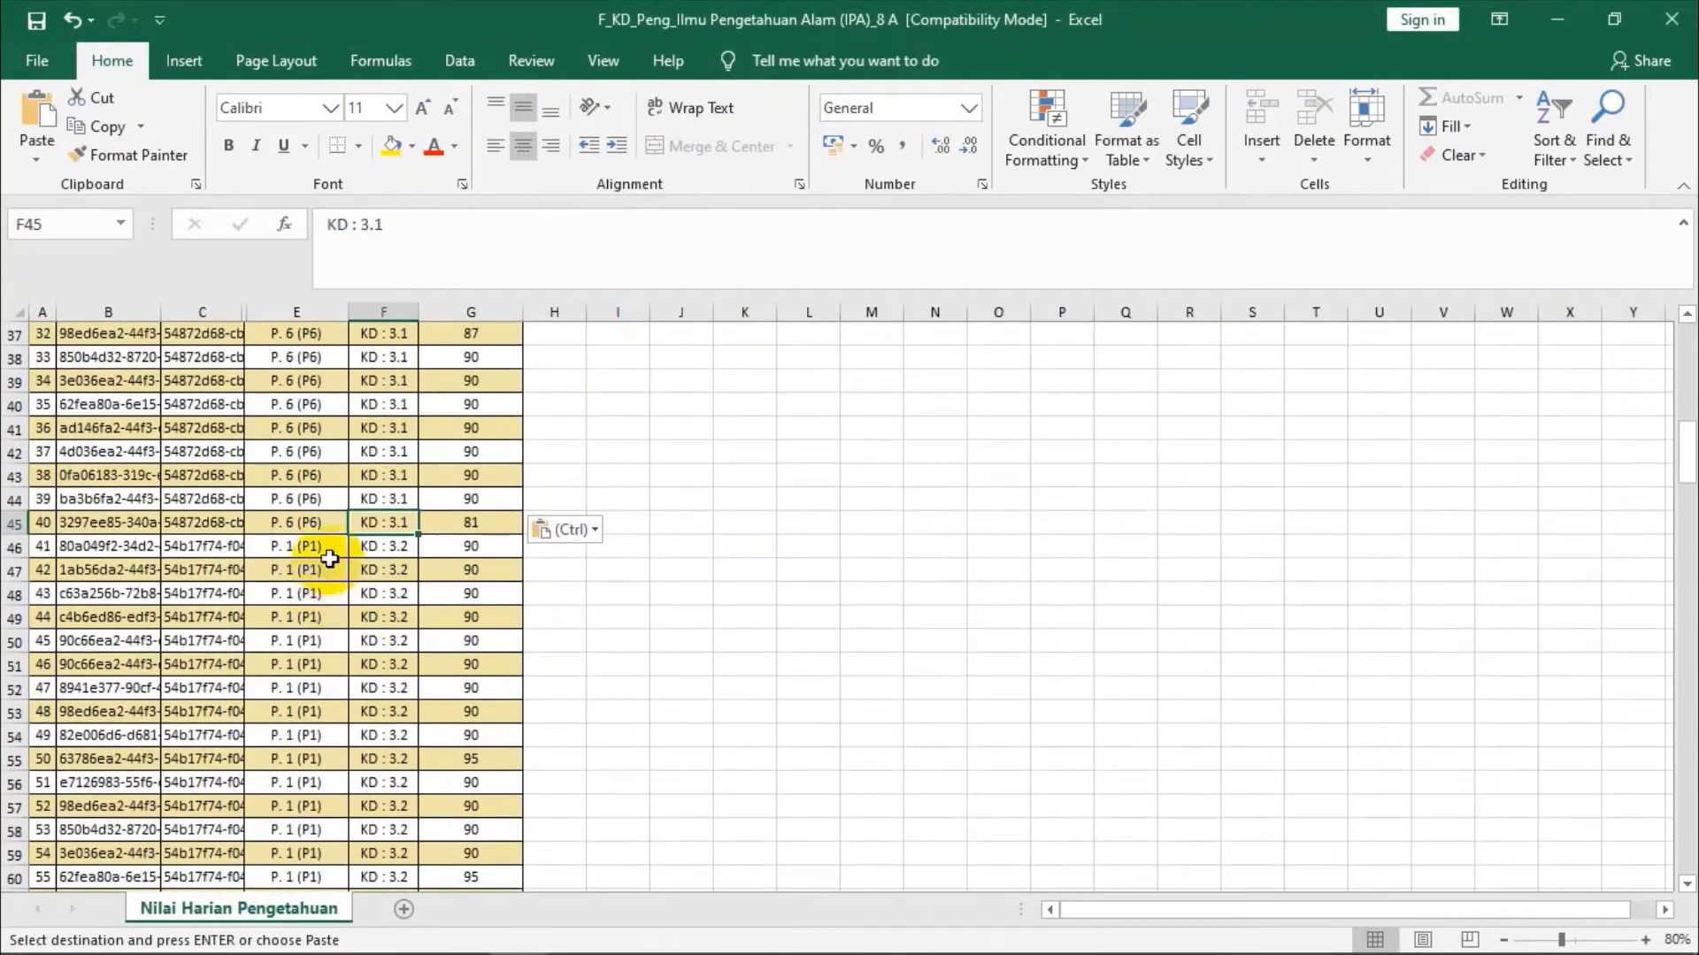
{"action": "left_click", "coordinate": [393, 523]}
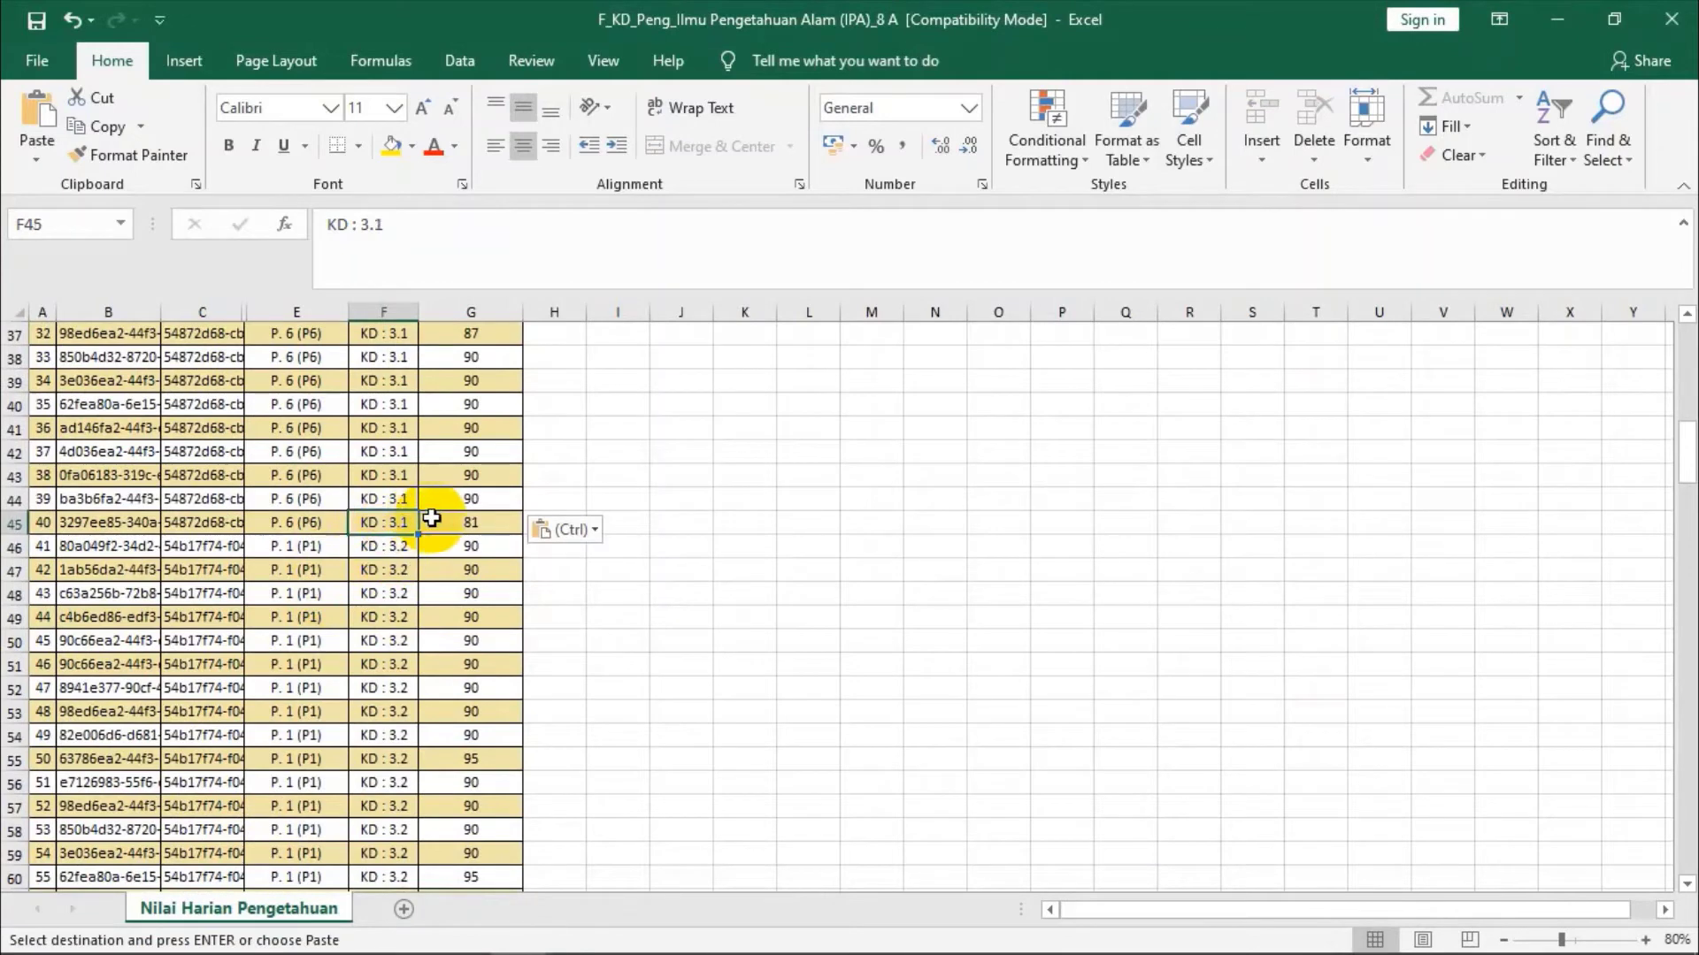
{"action": "left_click", "coordinate": [487, 522]}
{"action": "left_click", "coordinate": [394, 546]}
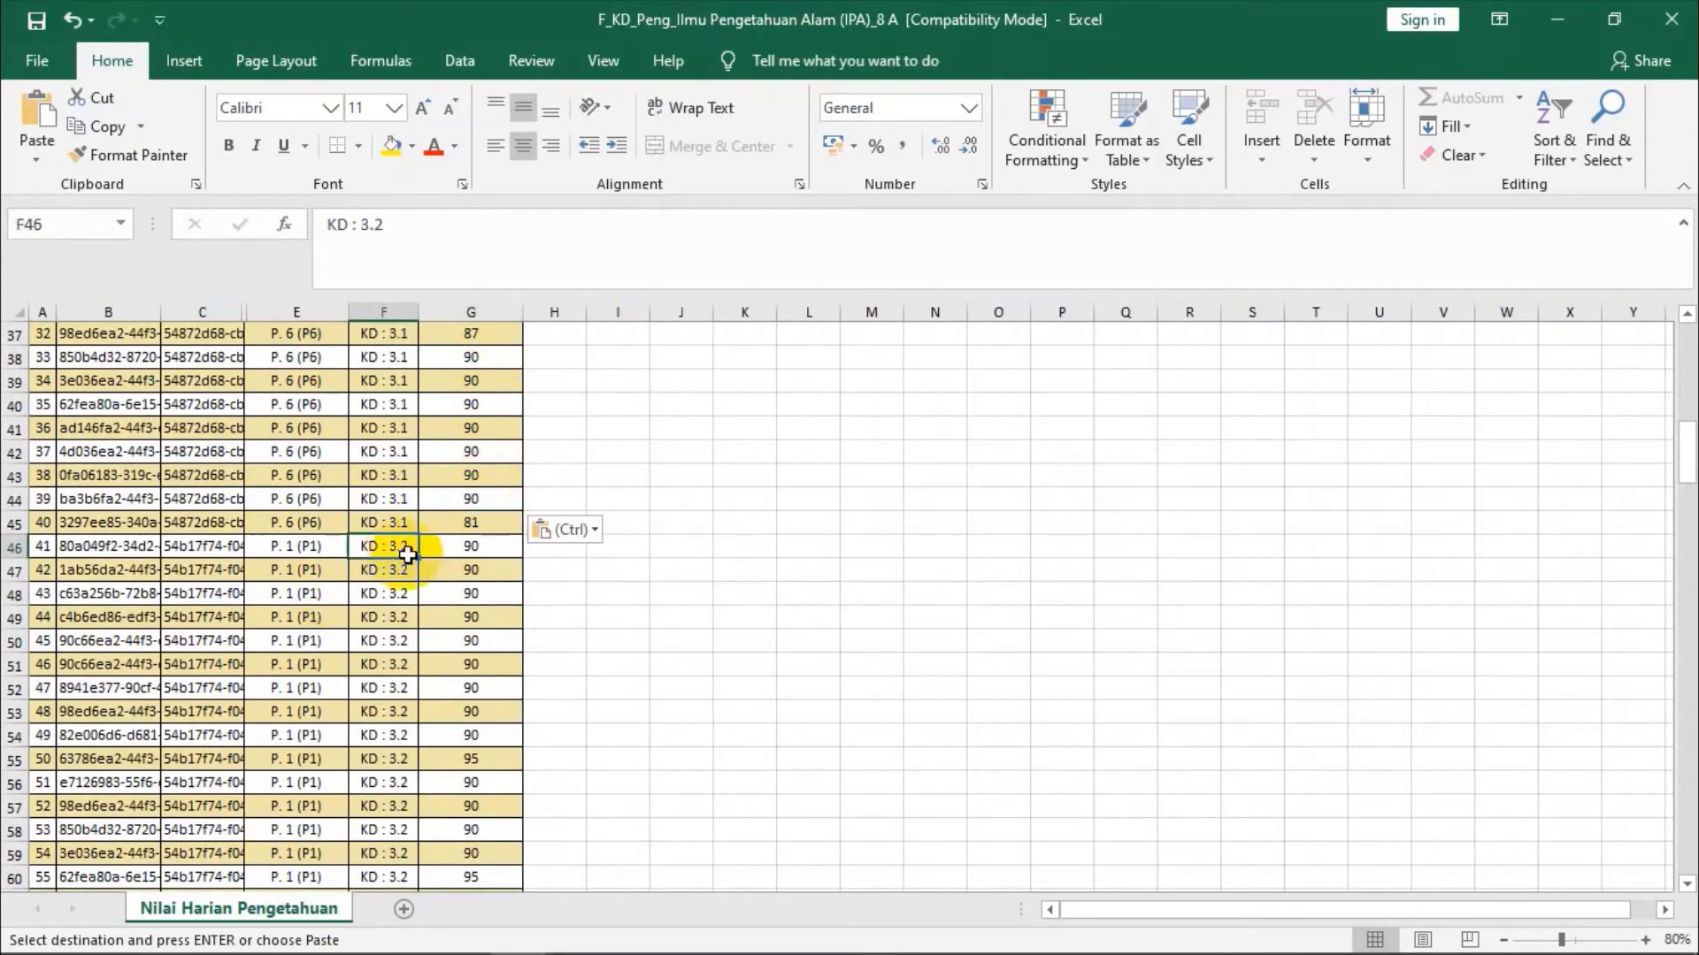
{"action": "left_click", "coordinate": [460, 549]}
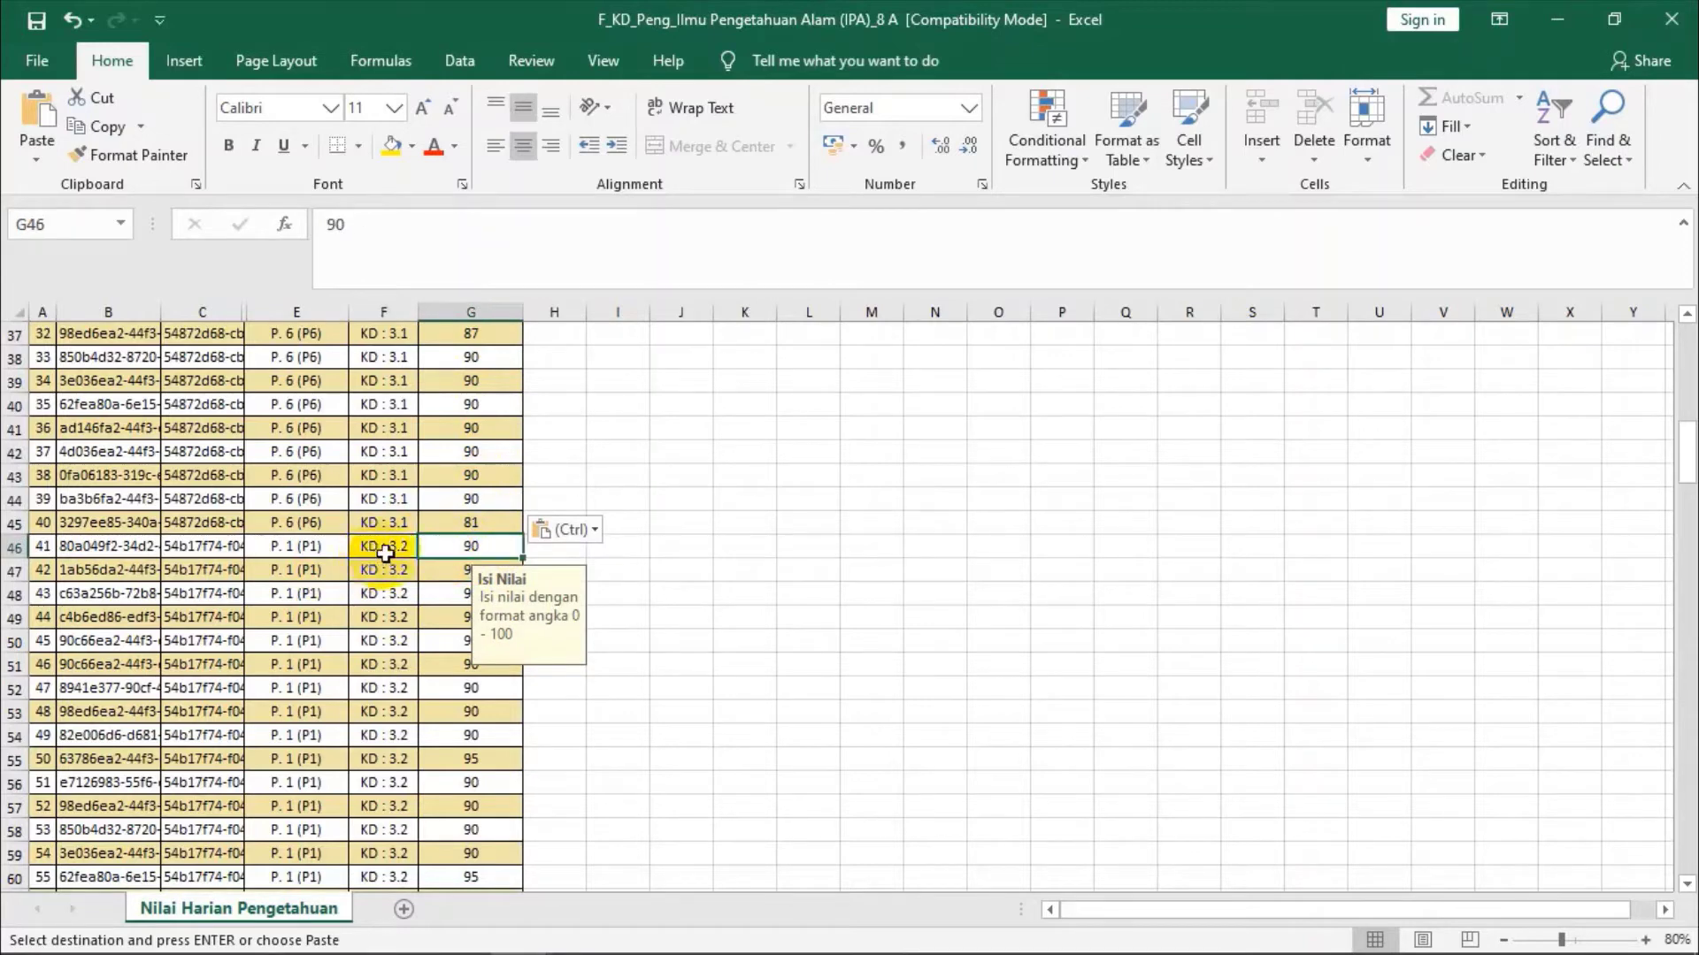
- Examine the Nilai scores of the KD : 3.2 P. 1 (P1) block, G46:G65, and the start of the P. 2 (P2) block in row 66
{"action": "scroll", "coordinate": [443, 555], "scroll_direction": "down", "scroll_amount": 2}
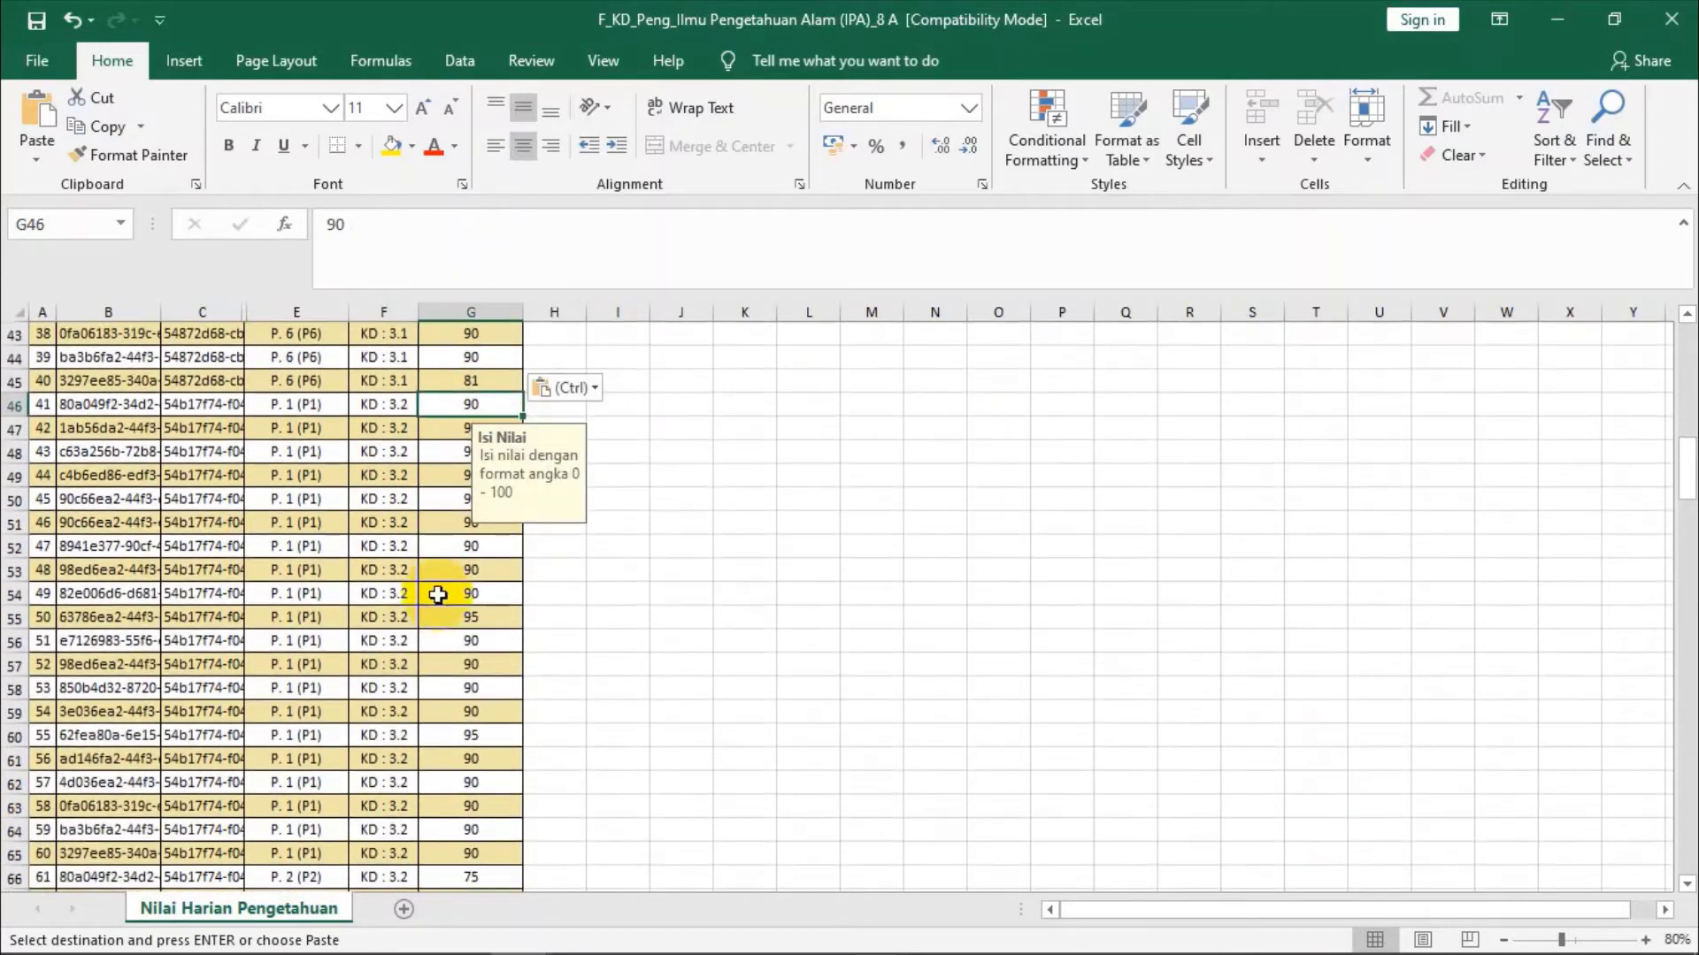
{"action": "left_click_drag", "start_coordinate": [440, 406], "coordinate": [463, 859]}
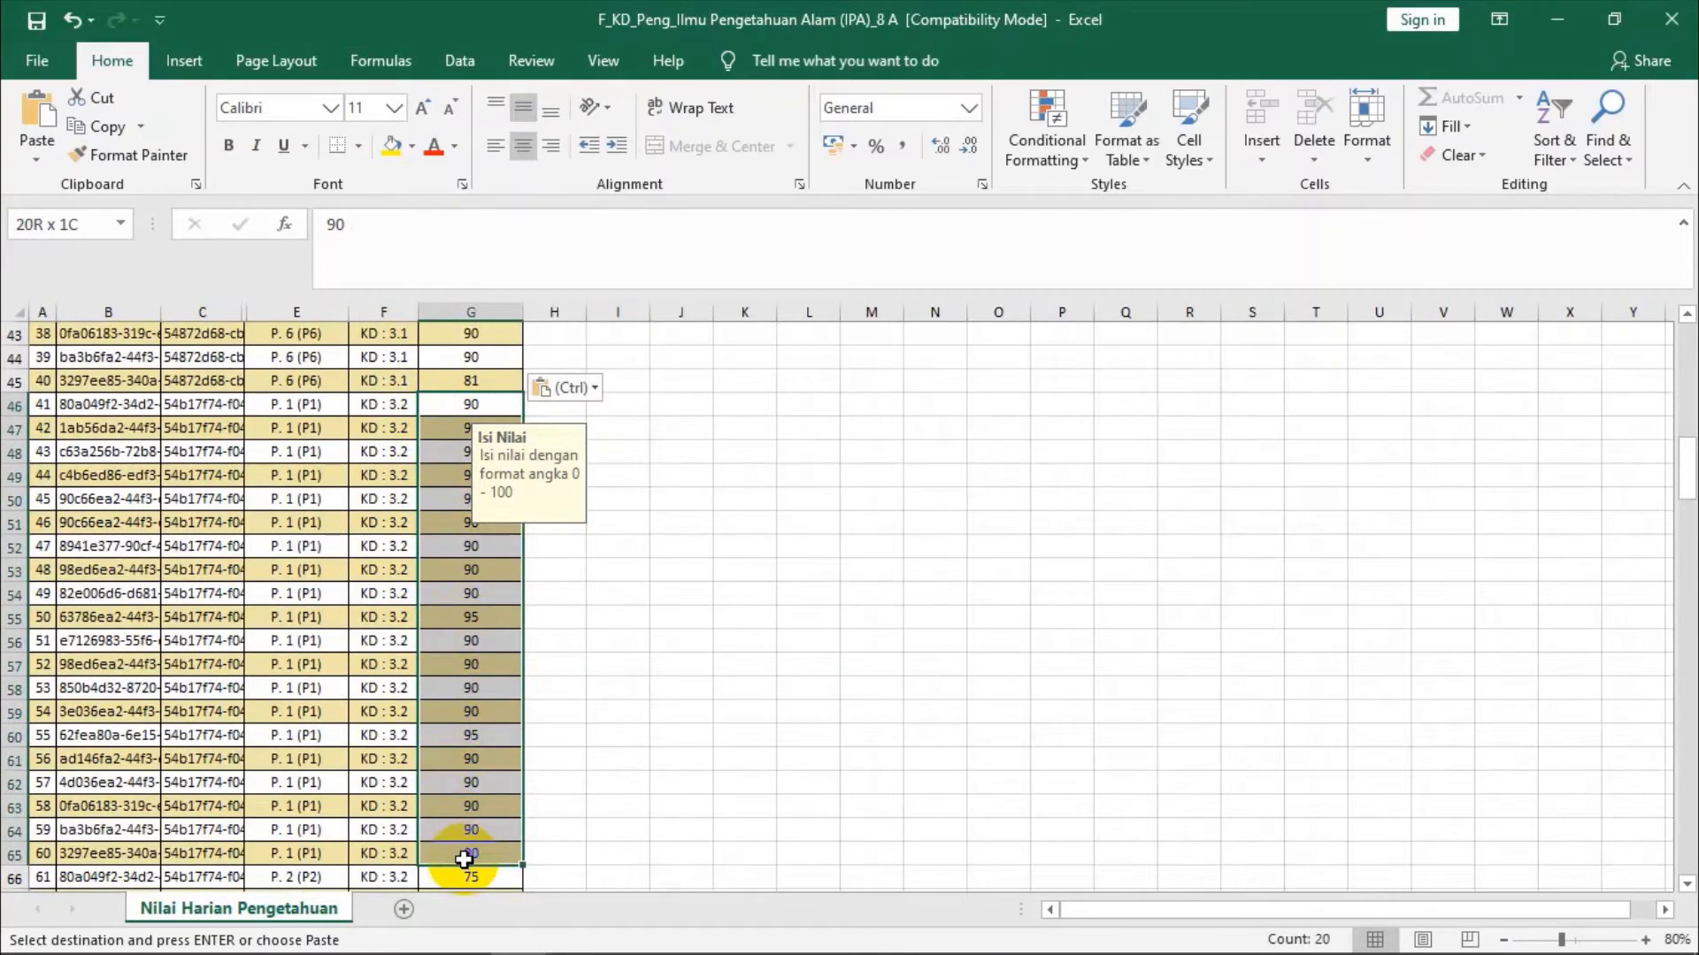
{"action": "scroll", "coordinate": [460, 840], "scroll_direction": "down", "scroll_amount": 1}
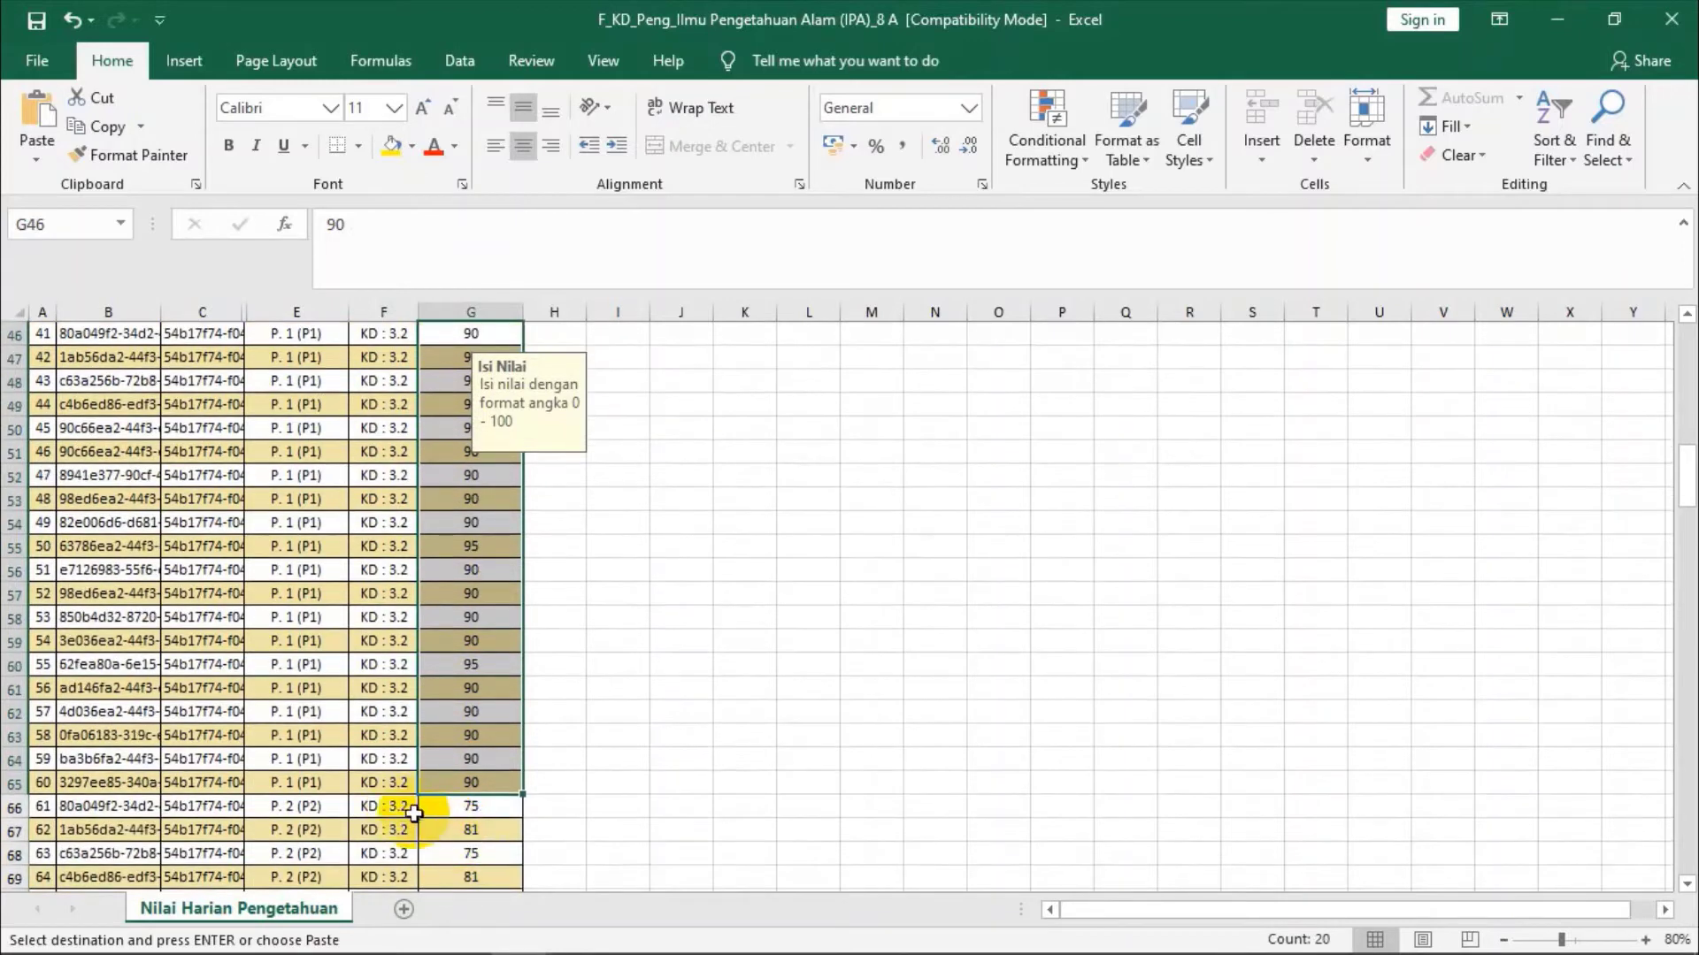
{"action": "left_click", "coordinate": [126, 807]}
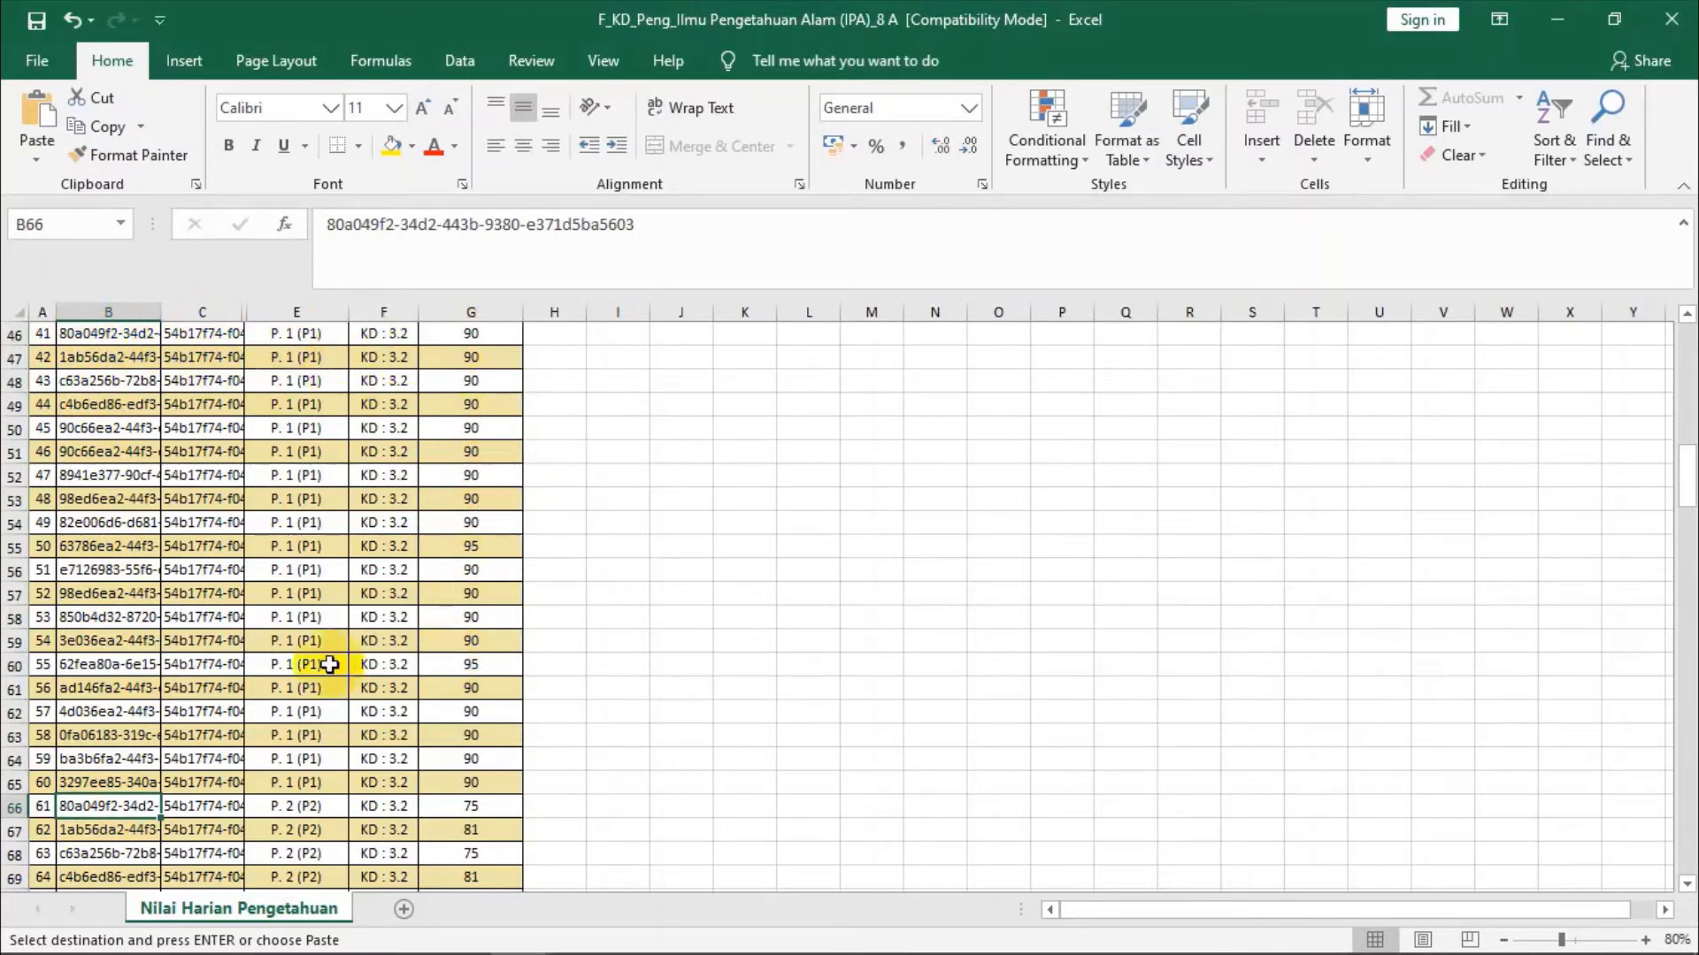
{"action": "left_click", "coordinate": [468, 683]}
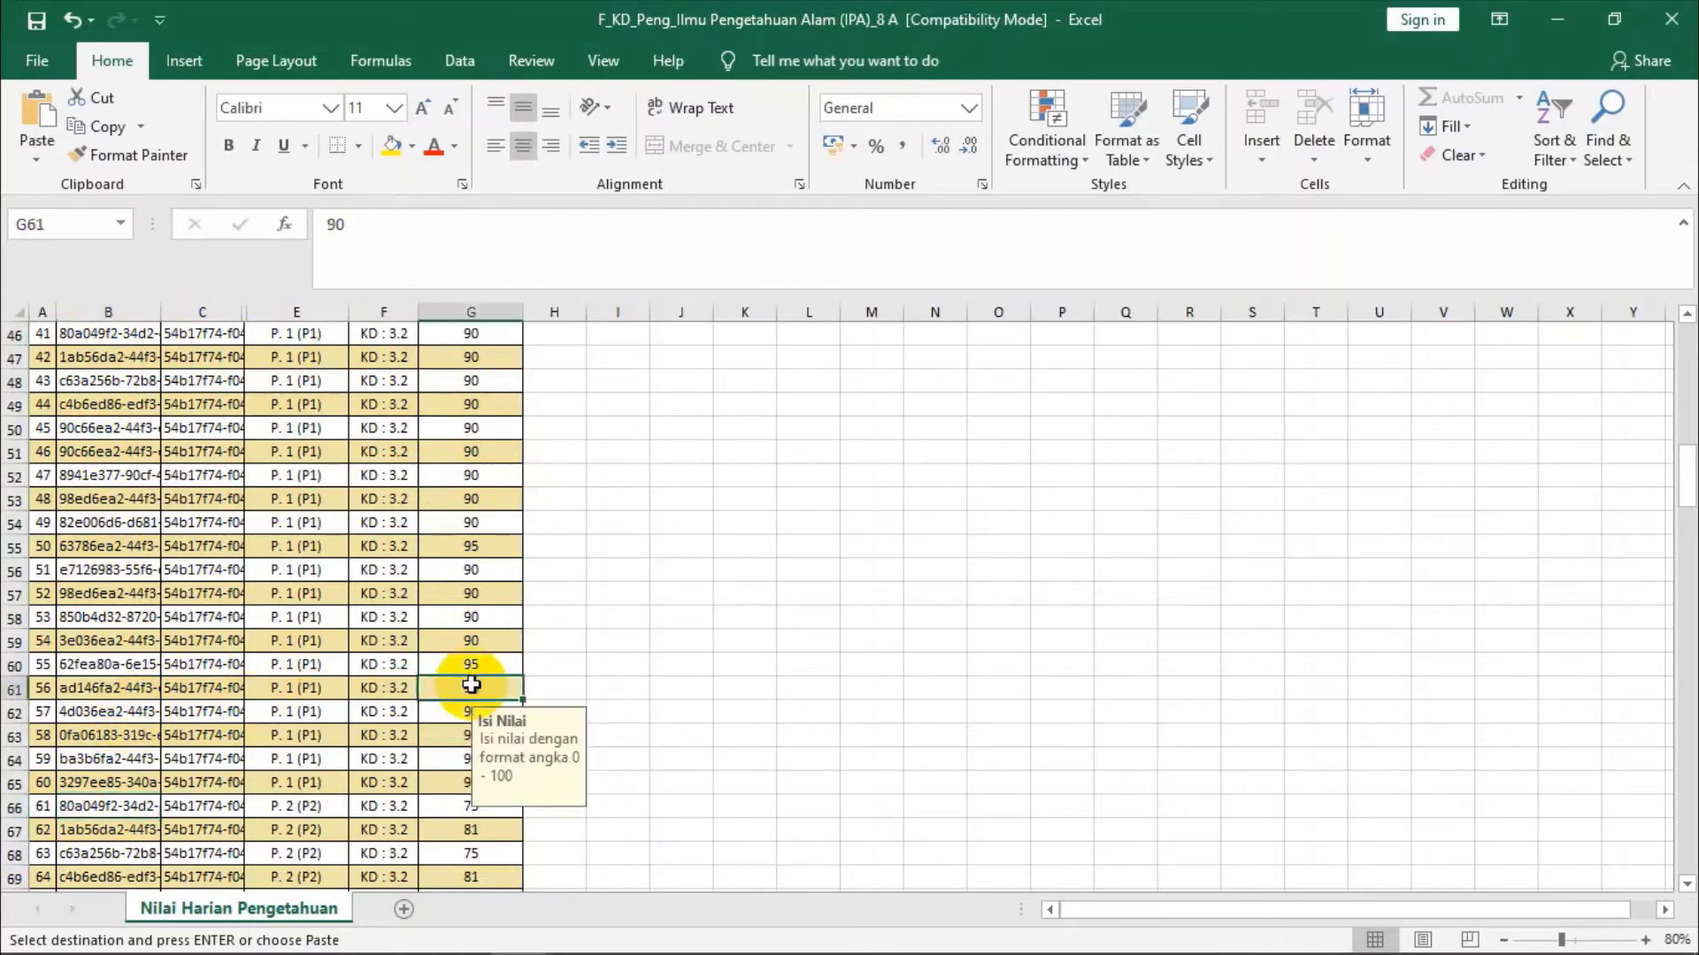
- Trace the KD : 3.2 entries through the P. 1 (P1) block, F46:F65, and into the P. 2 (P2) block from F66
{"action": "left_click", "coordinate": [393, 686]}
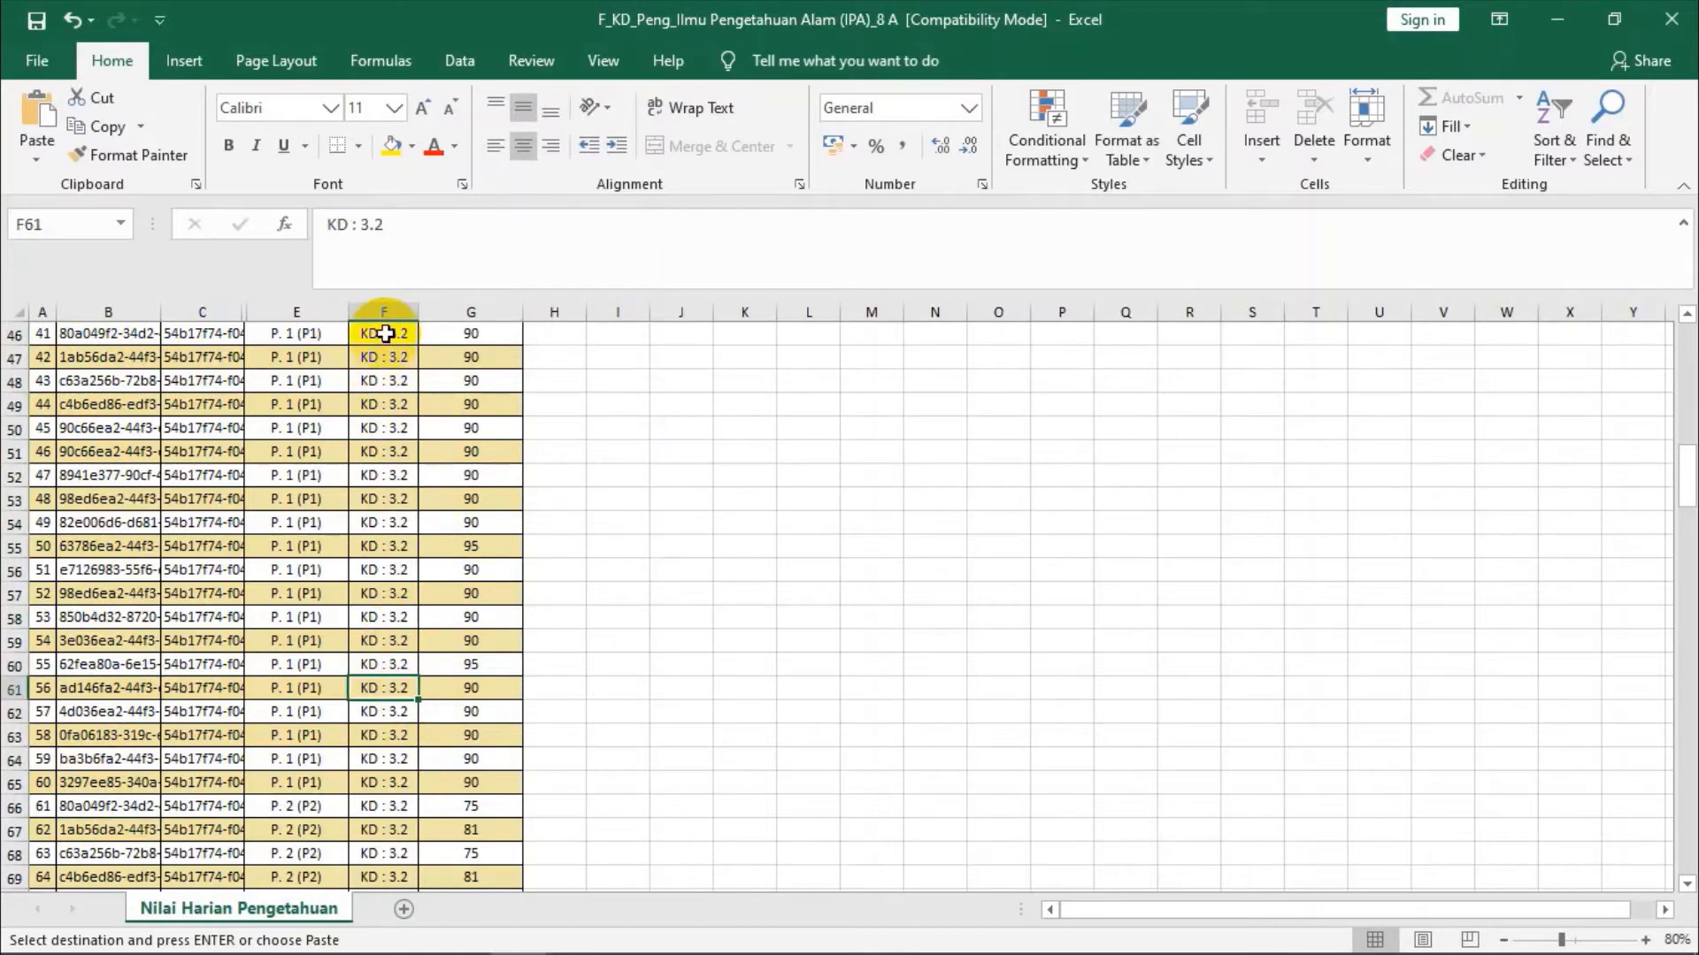
{"action": "left_click_drag", "start_coordinate": [386, 334], "coordinate": [393, 785]}
{"action": "left_click", "coordinate": [386, 809]}
{"action": "scroll", "coordinate": [383, 810], "scroll_direction": "down", "scroll_amount": 1}
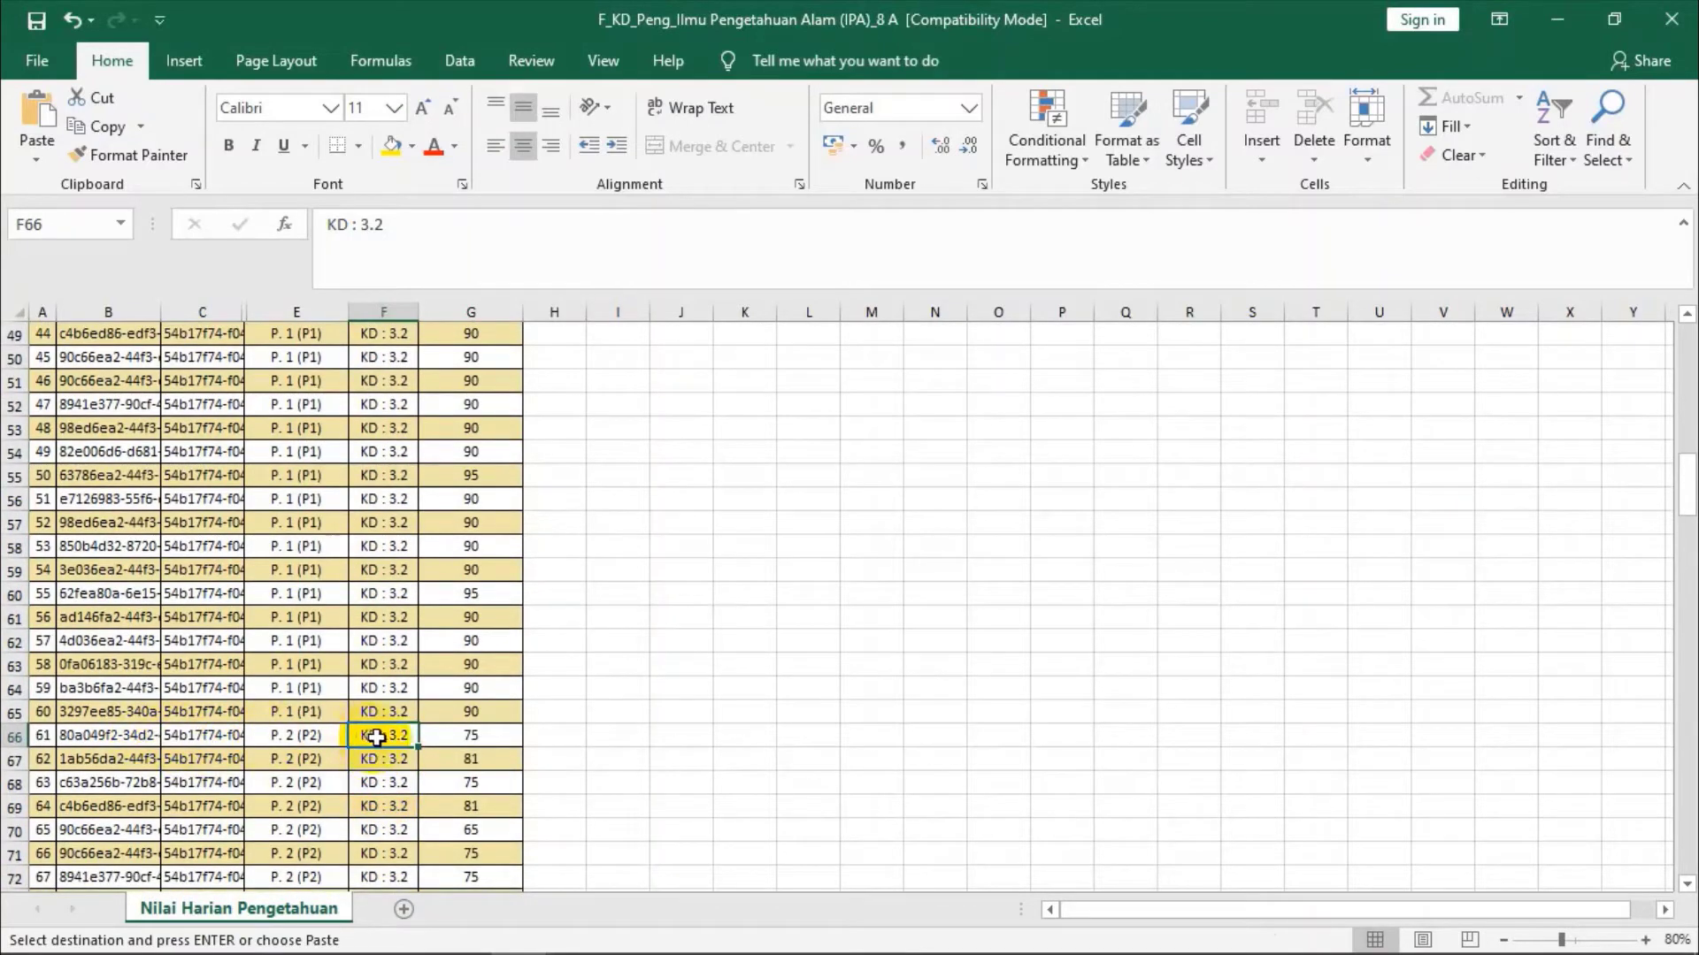
{"action": "mouse_move", "coordinate": [386, 738]}
{"action": "left_mouse_down"}
{"action": "mouse_move", "coordinate": [398, 908]}
{"action": "mouse_move", "coordinate": [360, 743]}
{"action": "left_mouse_up"}
- Look through the remaining assessment blocks from KD : 3.3 and KD : 3.4 down to the P. 10 (P10) block of KD : 3.6
{"action": "scroll", "coordinate": [379, 723], "scroll_direction": "down", "scroll_amount": 4}
{"action": "scroll", "coordinate": [379, 722], "scroll_direction": "down", "scroll_amount": 18}
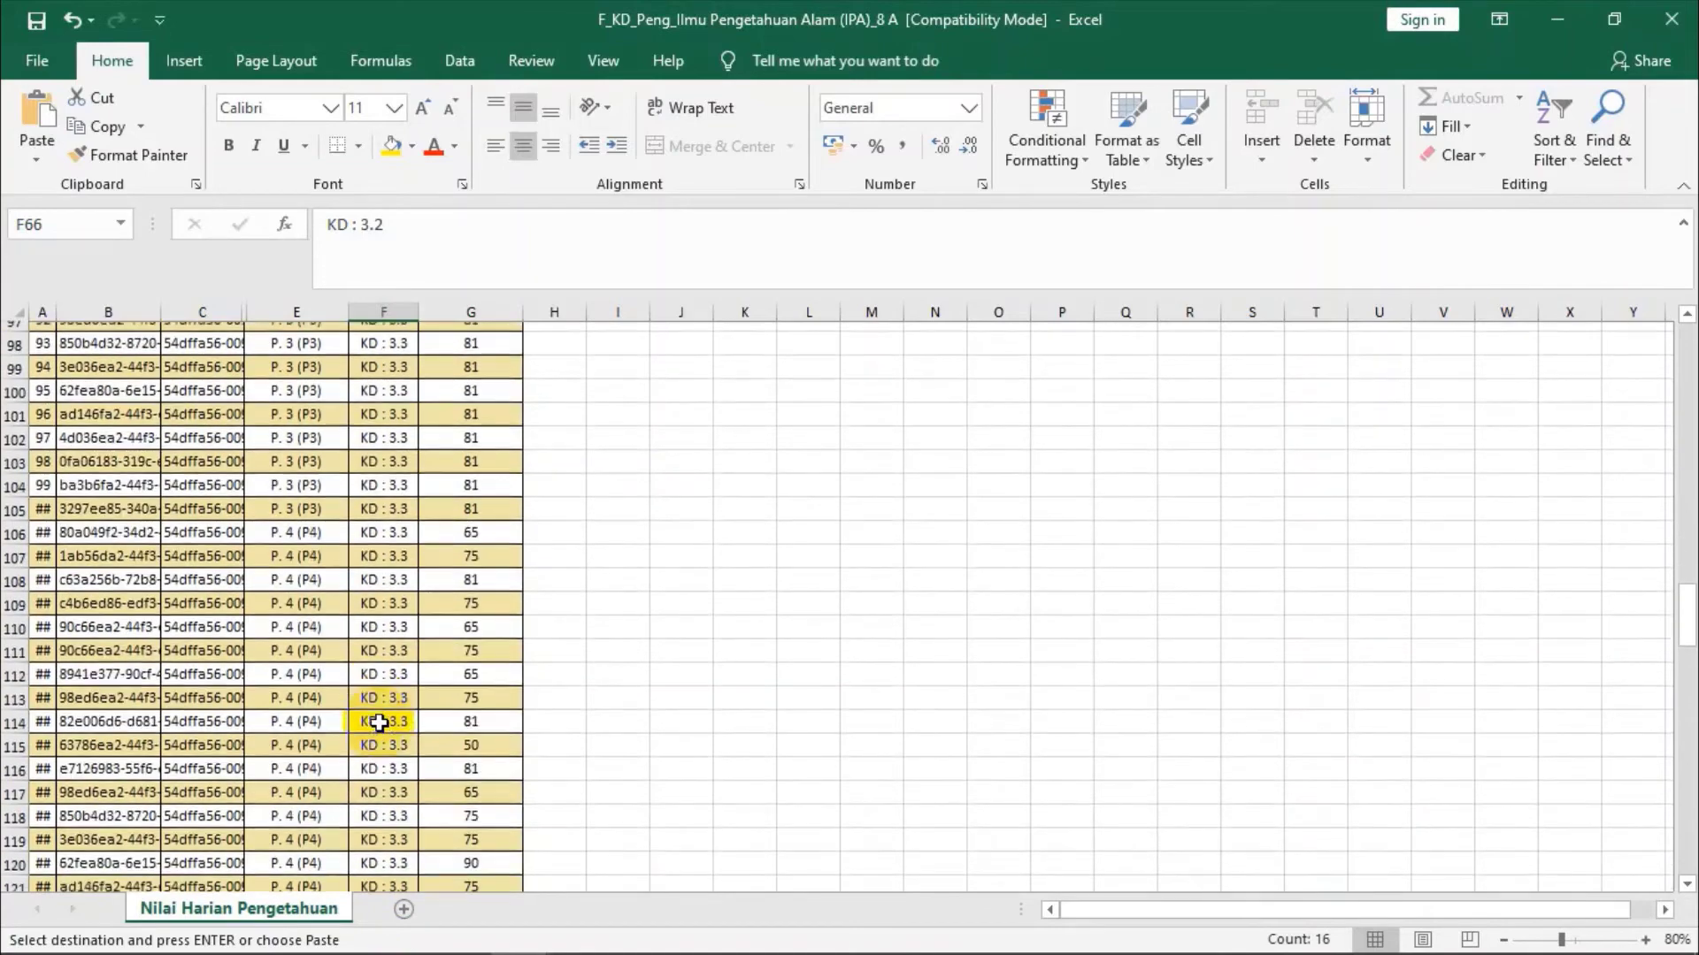
{"action": "mouse_move", "coordinate": [475, 949]}
{"action": "scroll", "coordinate": [436, 789], "scroll_direction": "down", "scroll_amount": 7}
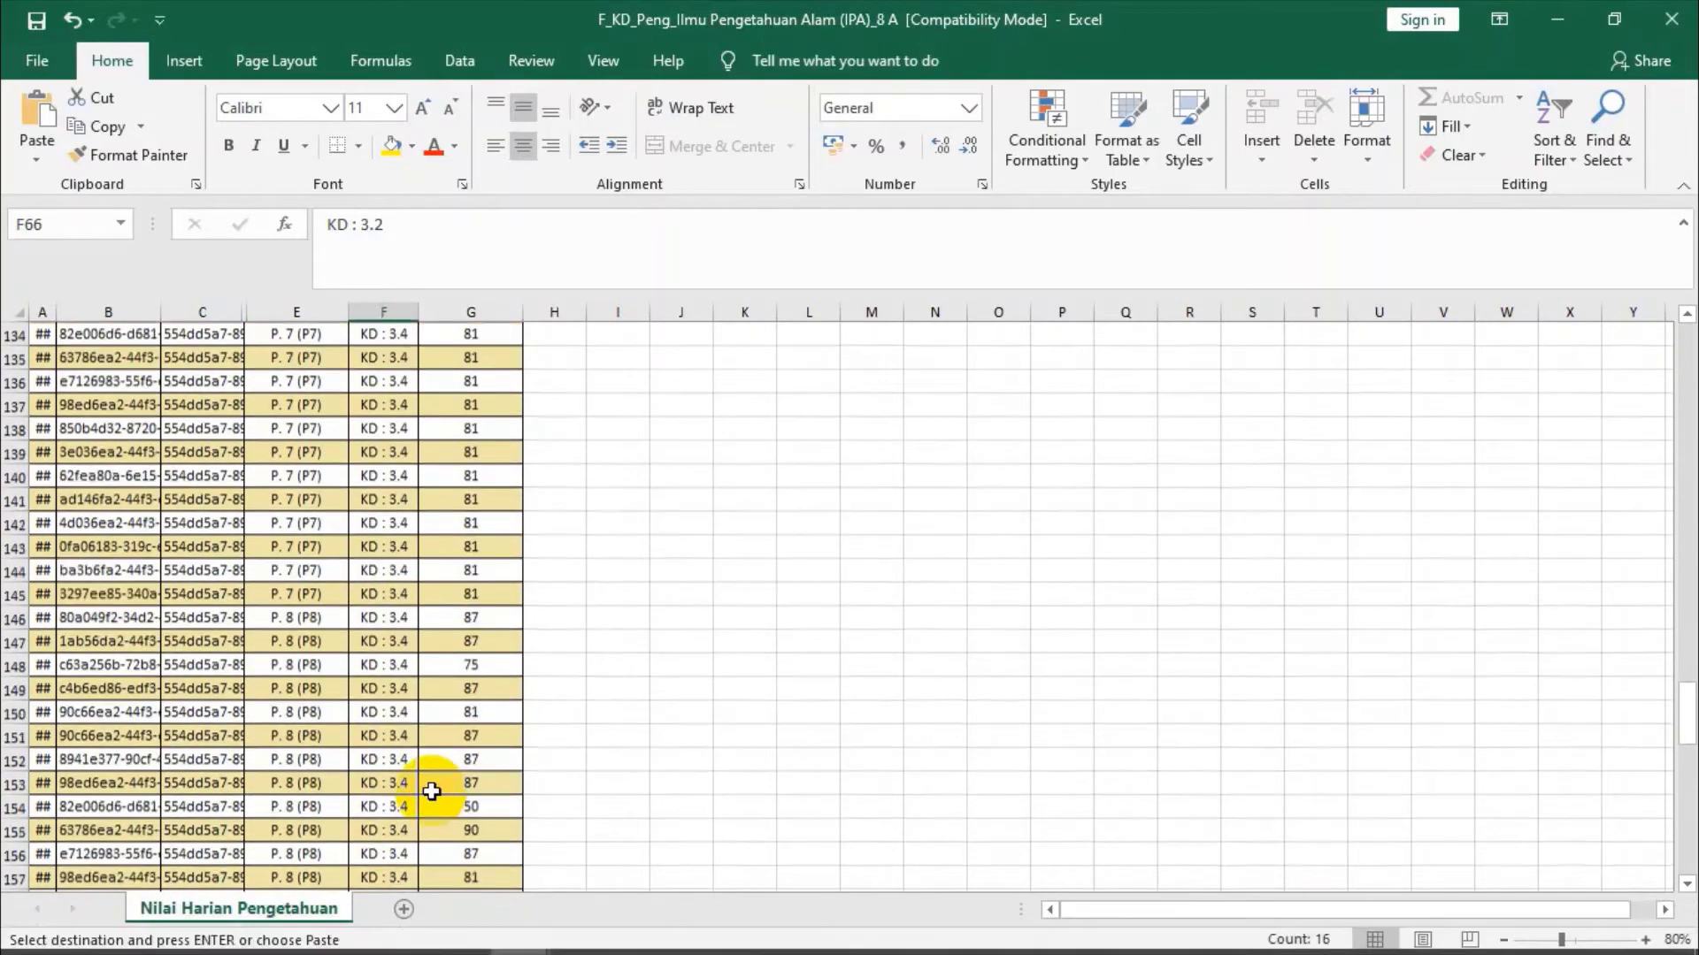
{"action": "left_click", "coordinate": [395, 591]}
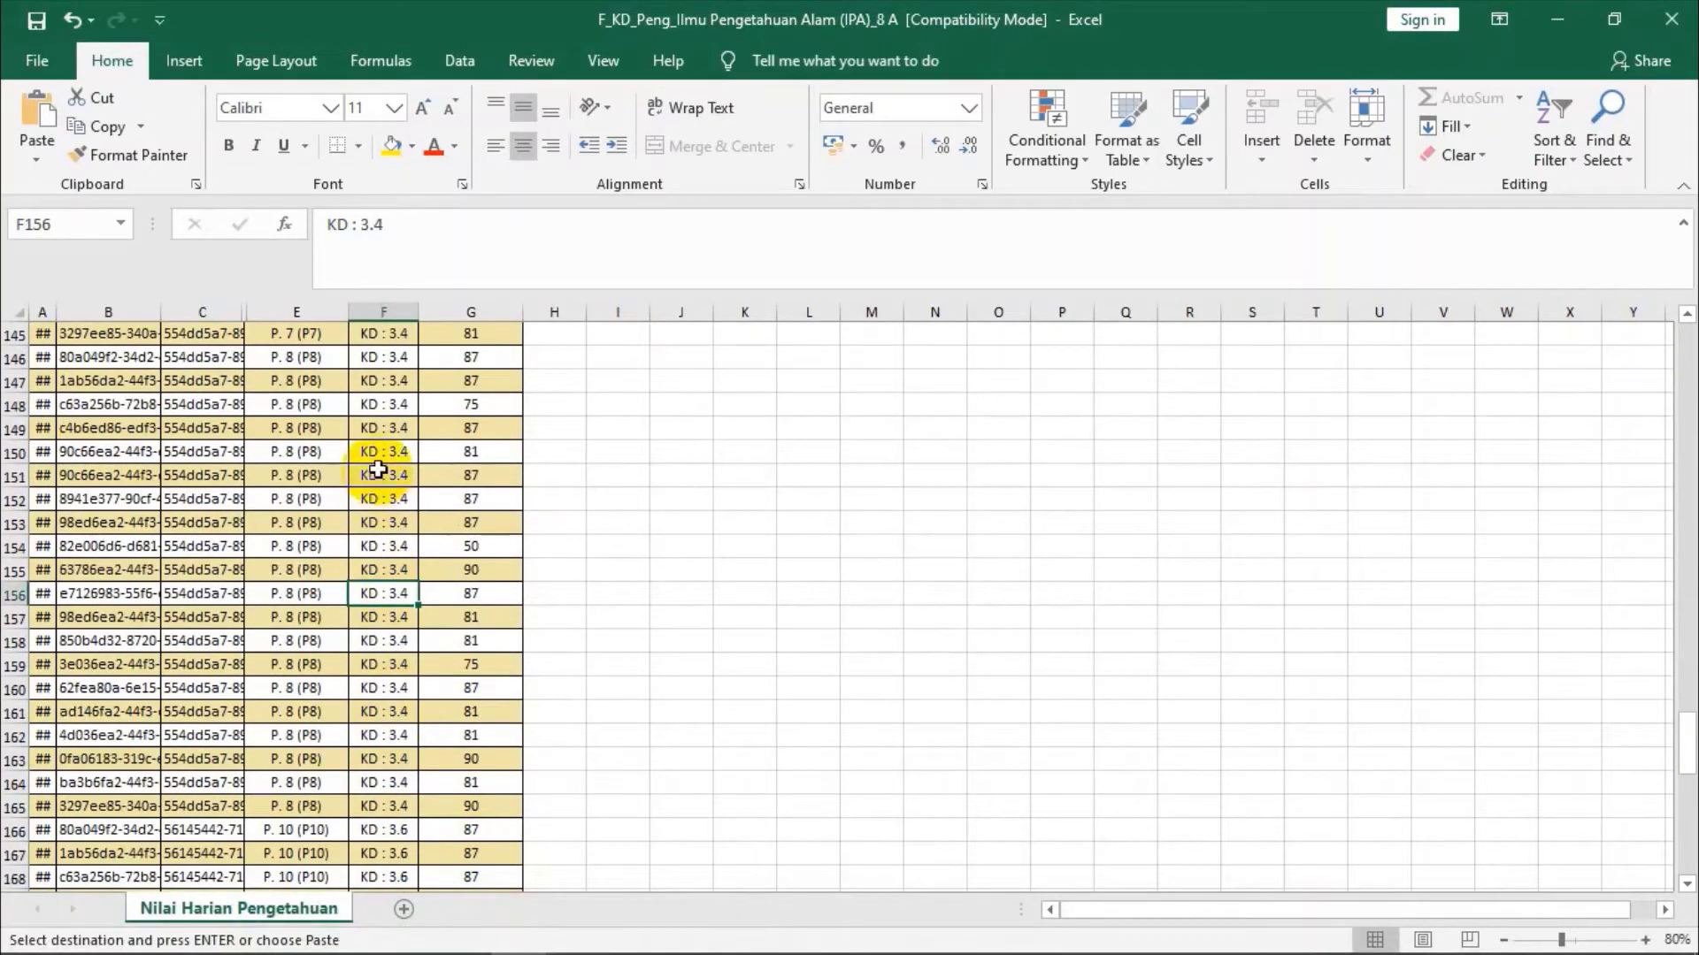
{"action": "scroll", "coordinate": [424, 672], "scroll_direction": "down", "scroll_amount": 5}
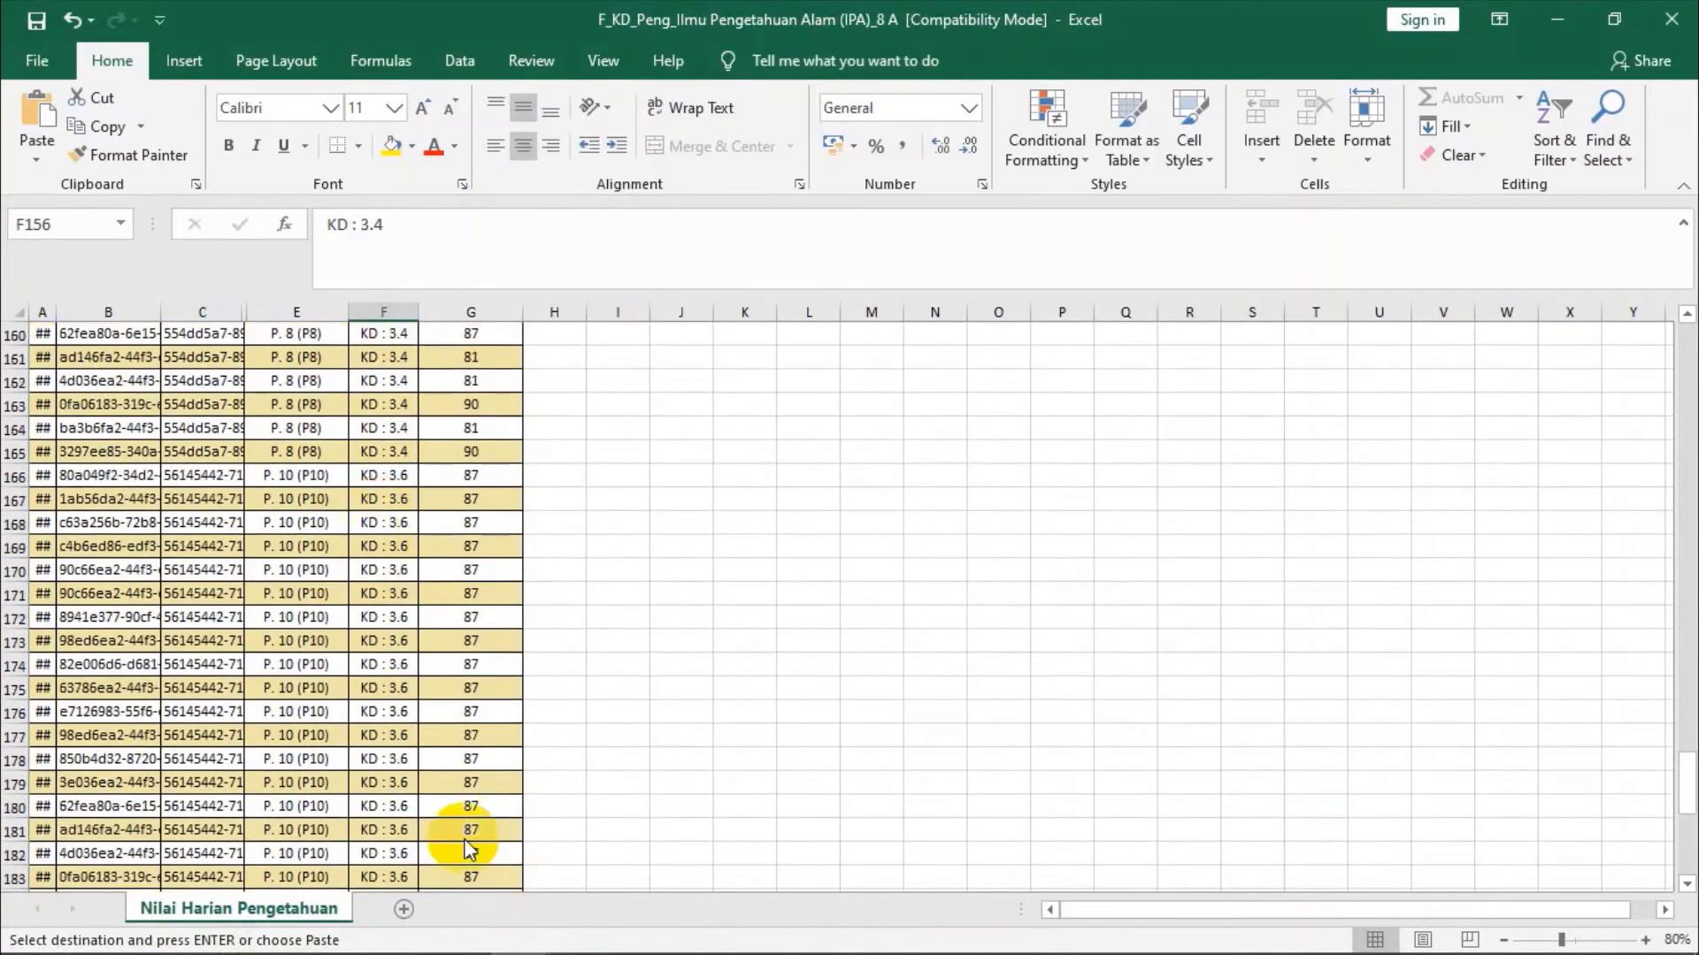
- Return to the 2019-2020 Penilaian MSP IPA workbook and go through the assessment group headings from SPD to PJJ Covid
{"action": "mouse_move", "coordinate": [569, 938]}
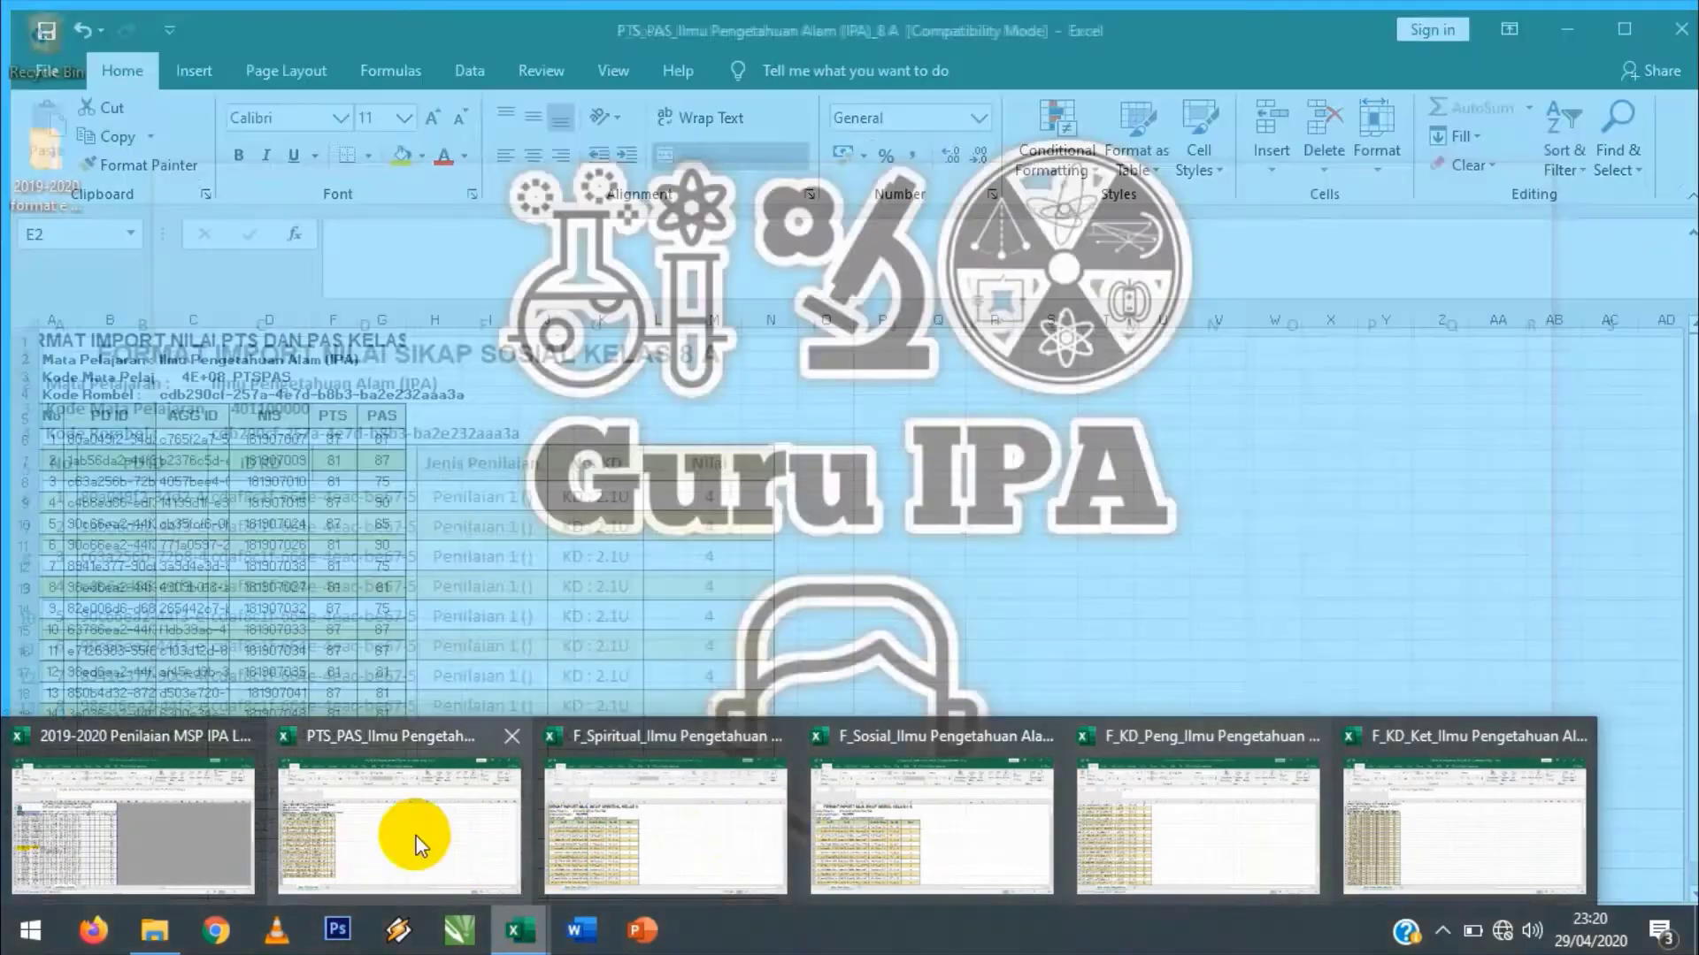
{"action": "left_click", "coordinate": [195, 756]}
{"action": "left_click", "coordinate": [228, 385]}
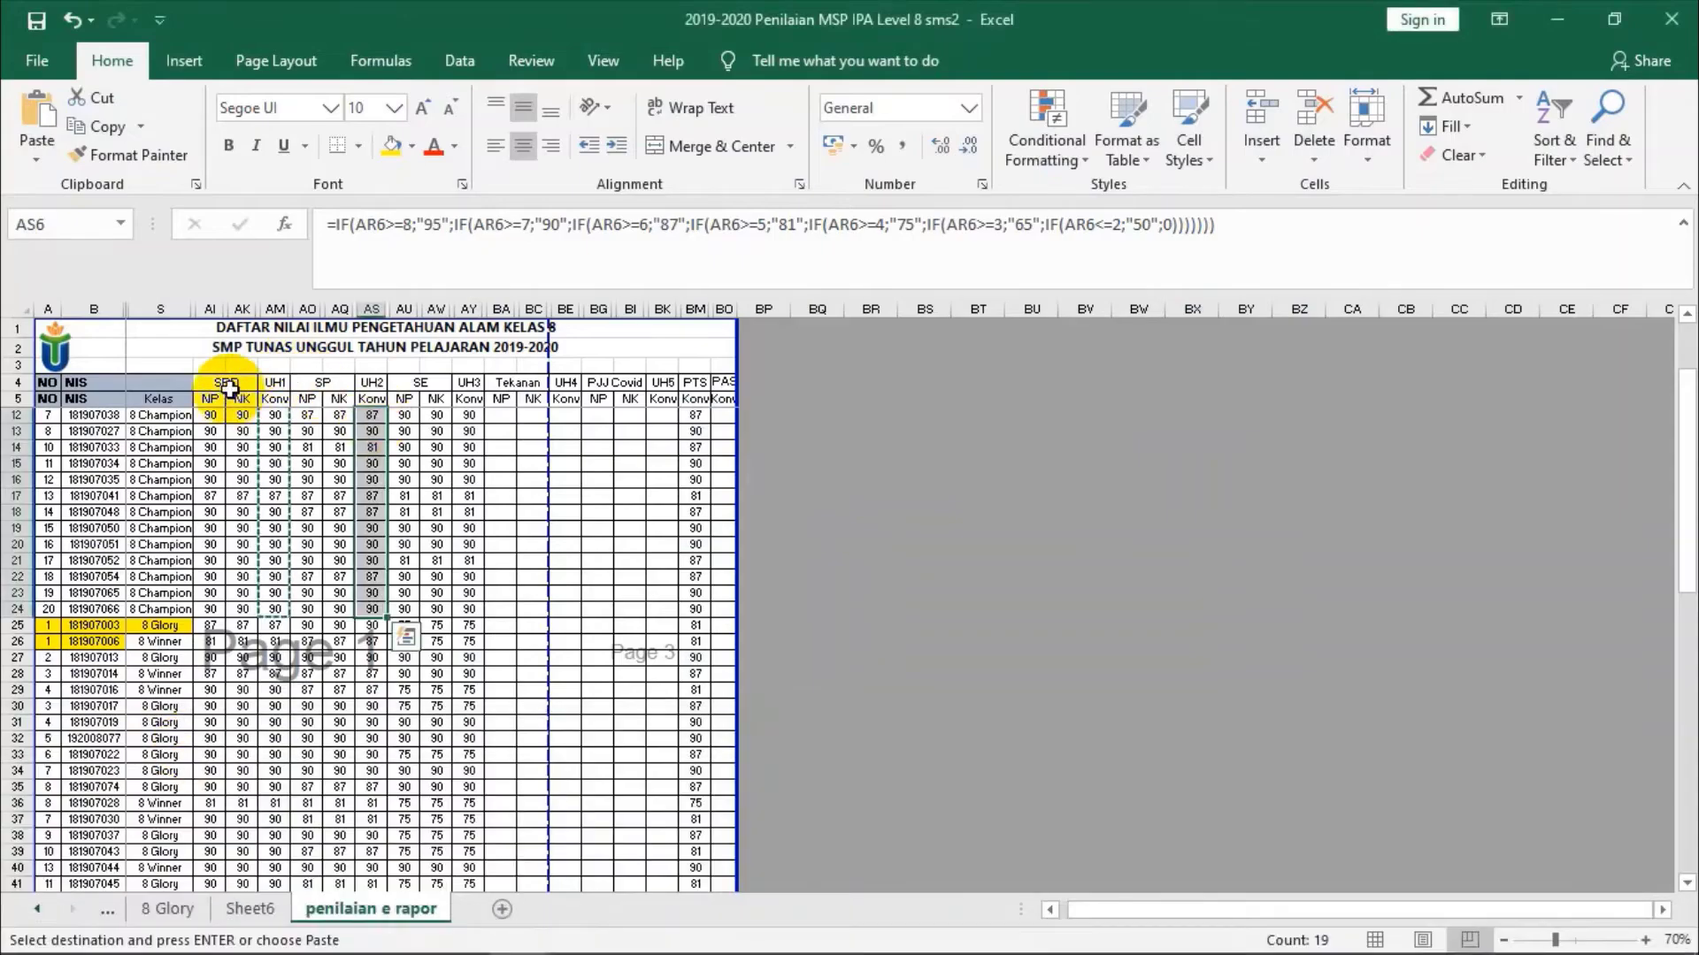
{"action": "left_click", "coordinate": [413, 382]}
{"action": "left_click", "coordinate": [517, 382]}
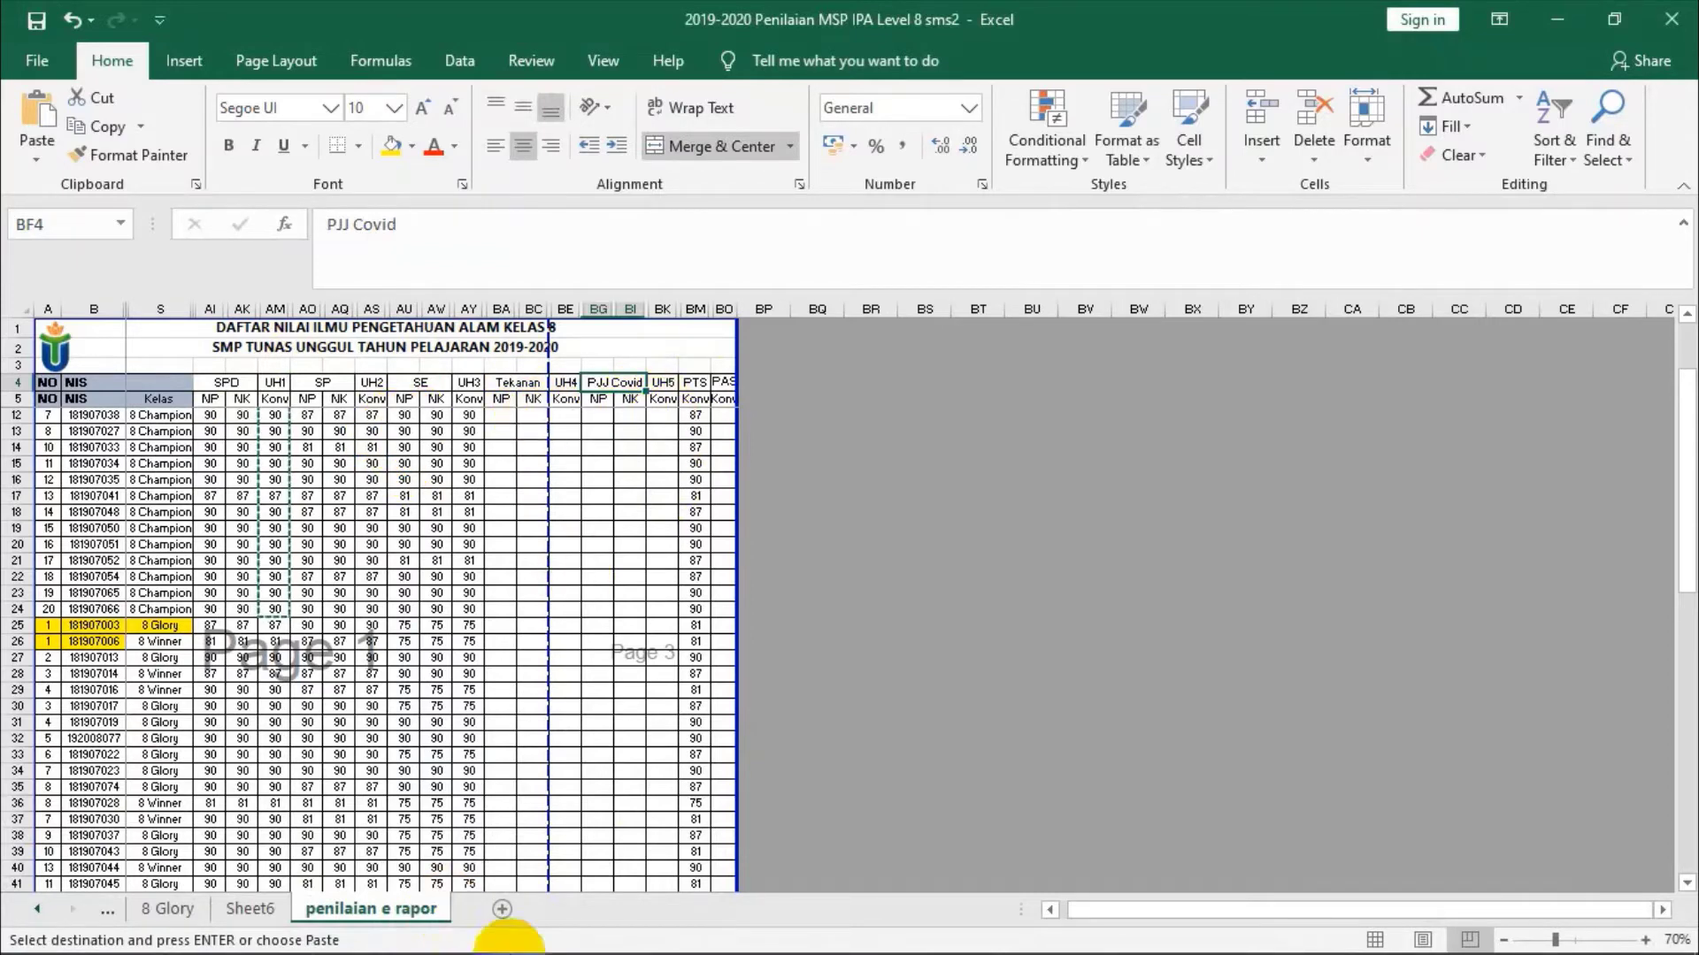
- Switch to the F_KD_Peng workbook and create a copy of the Nilai Harian Pengetahuan sheet at the end of the workbook
{"action": "mouse_move", "coordinate": [520, 945]}
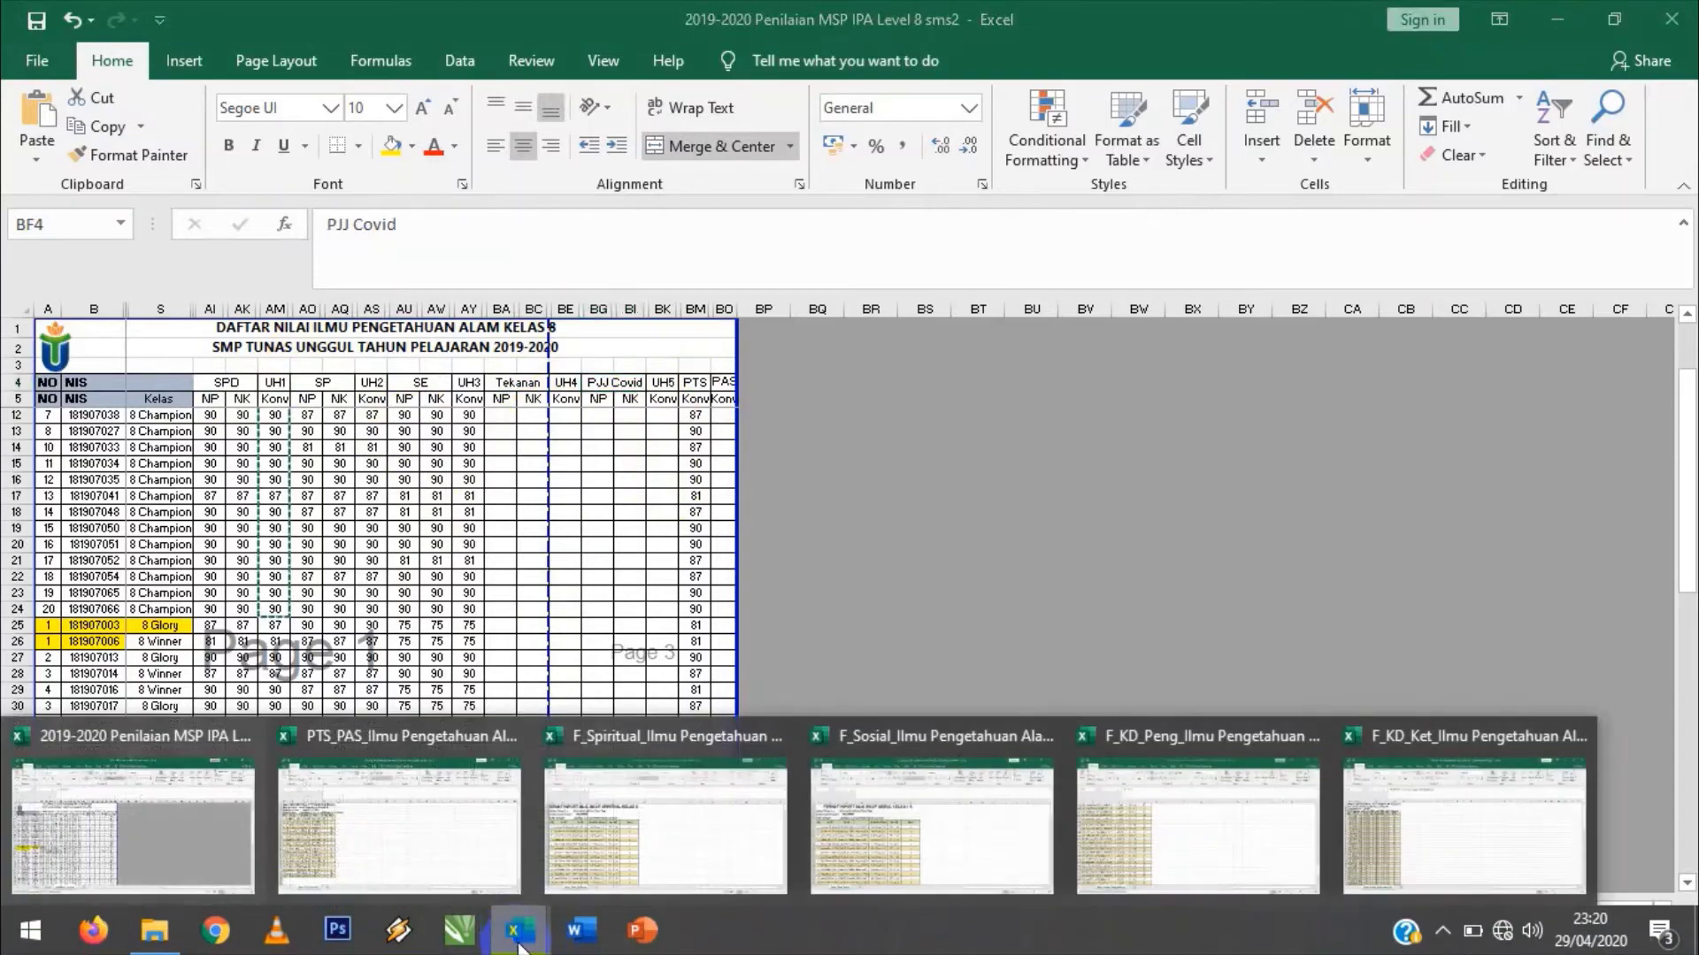
{"action": "mouse_move", "coordinate": [433, 809]}
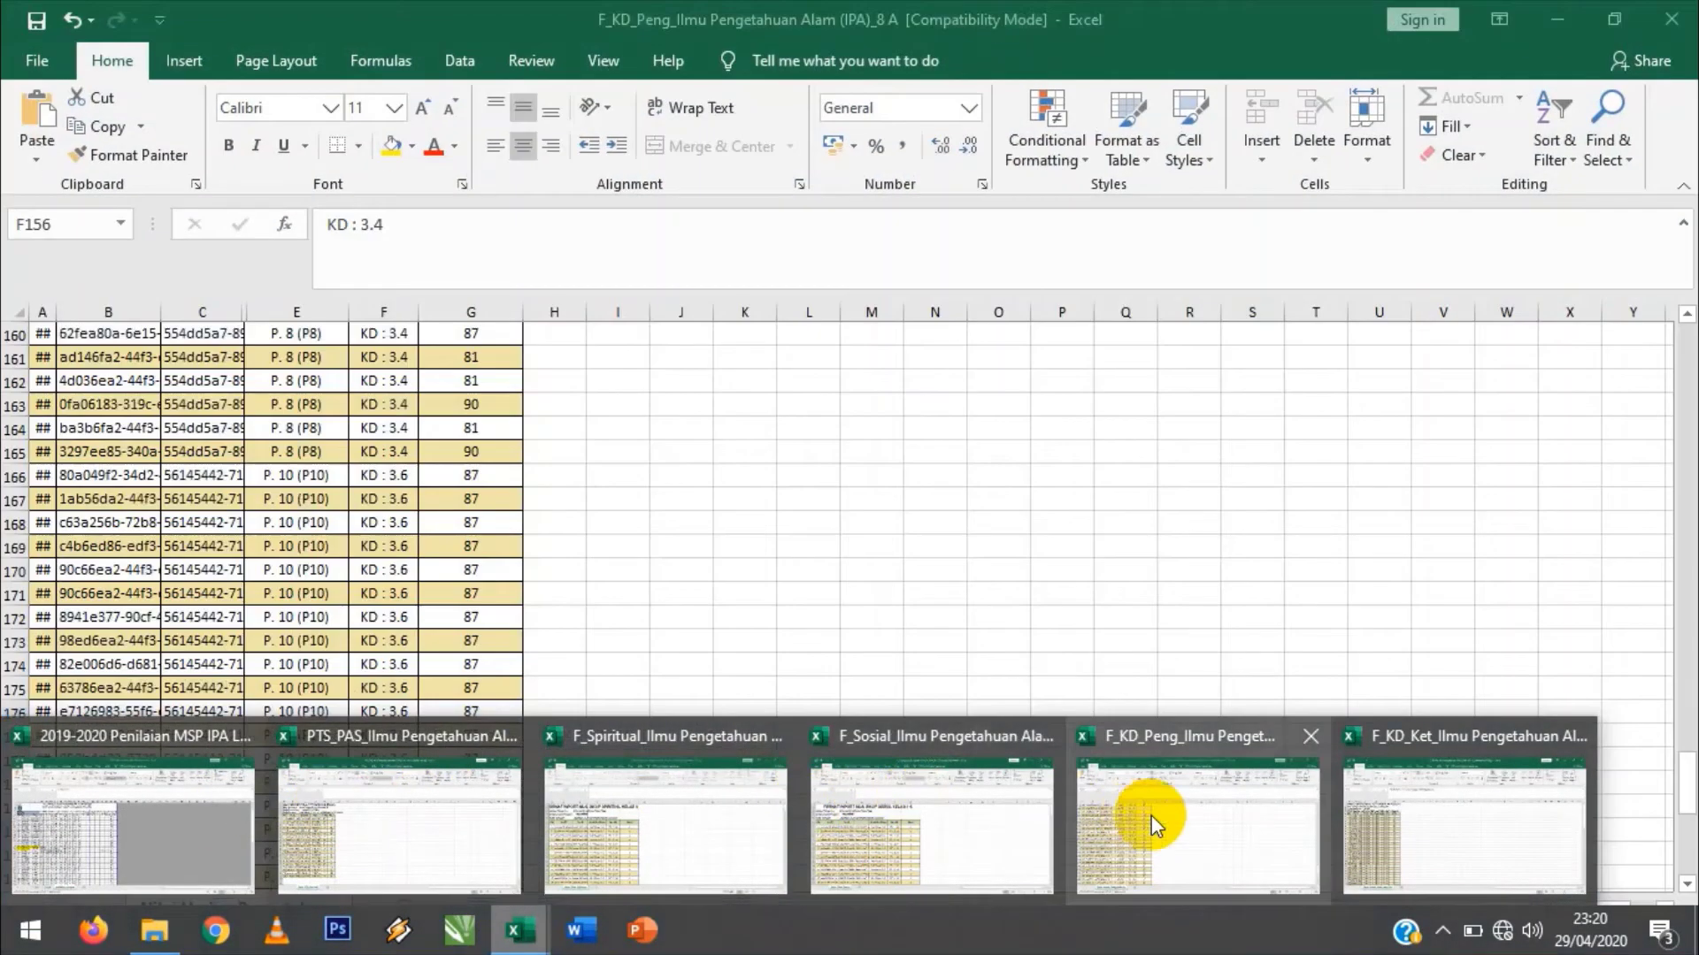
{"action": "left_click", "coordinate": [1150, 814]}
{"action": "scroll", "coordinate": [173, 436], "scroll_direction": "up", "scroll_amount": 20}
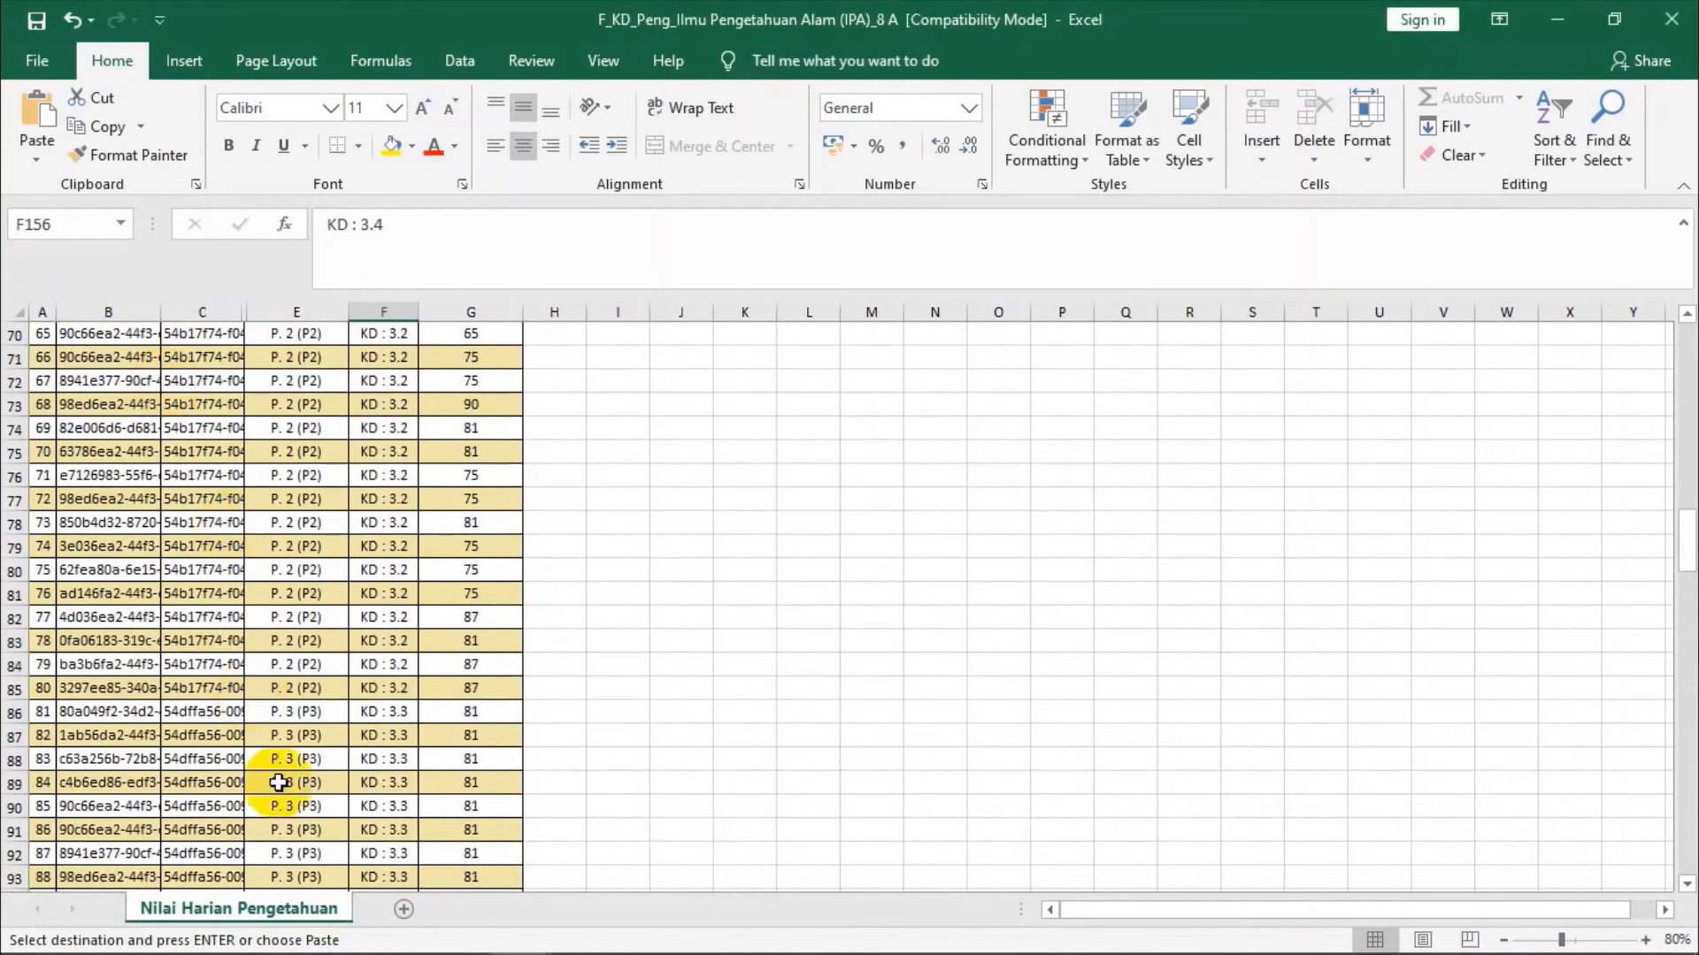
{"action": "right_click", "coordinate": [275, 912]}
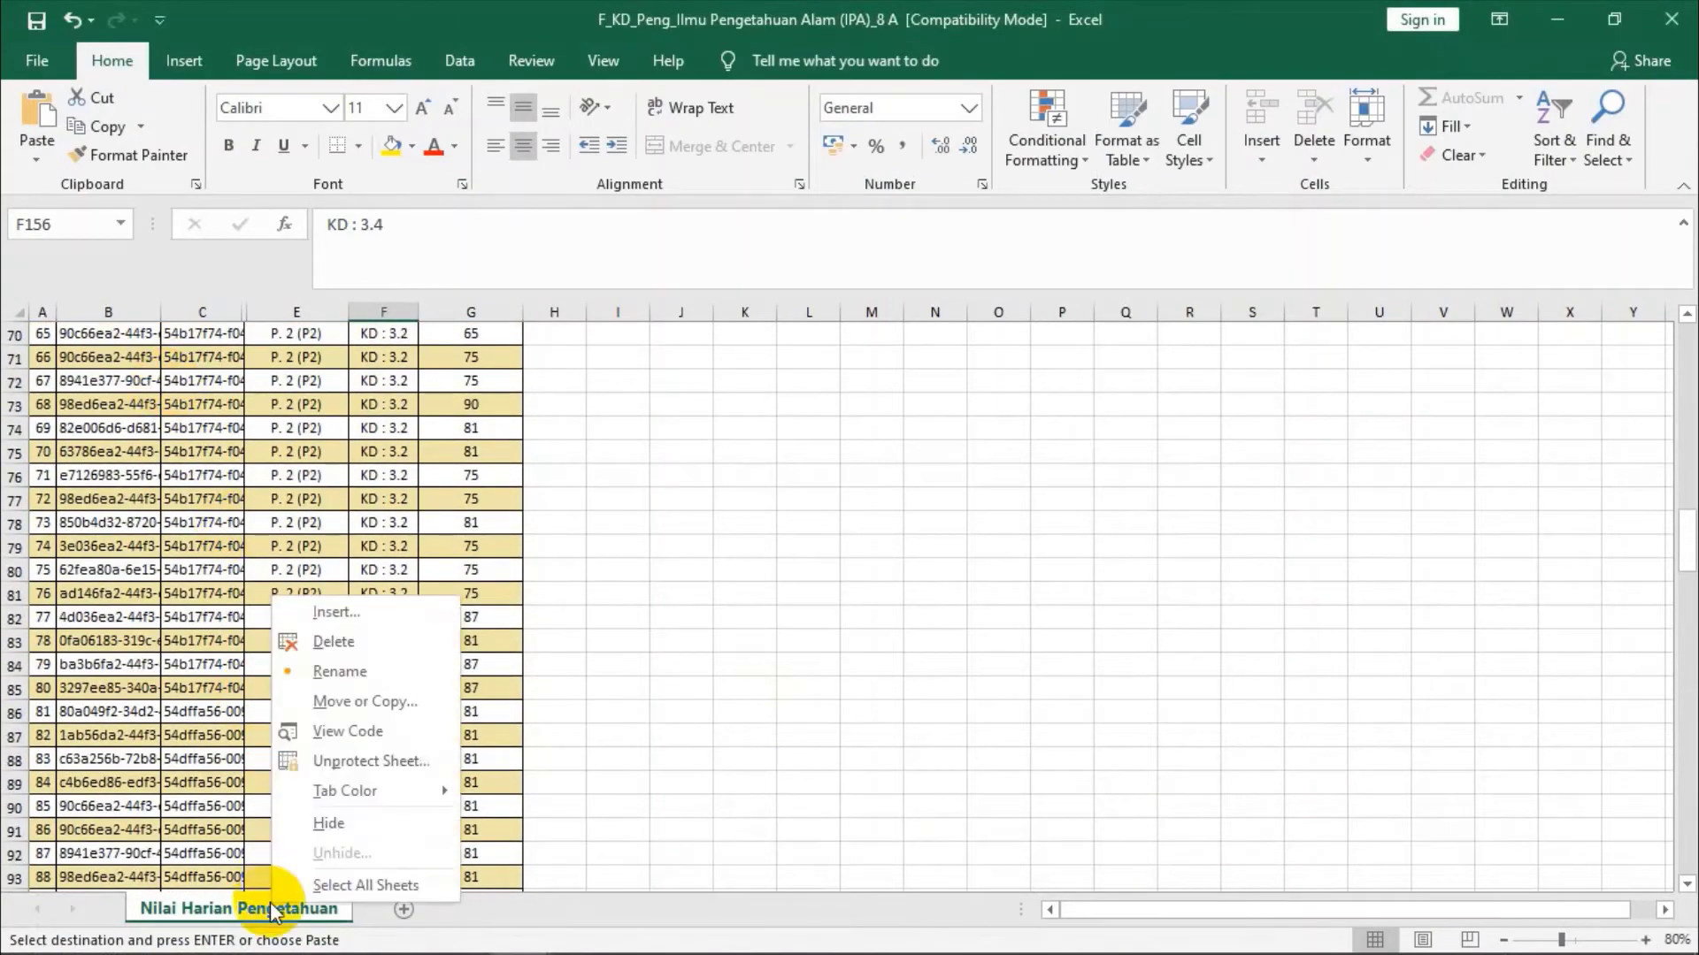
{"action": "left_click", "coordinate": [344, 701]}
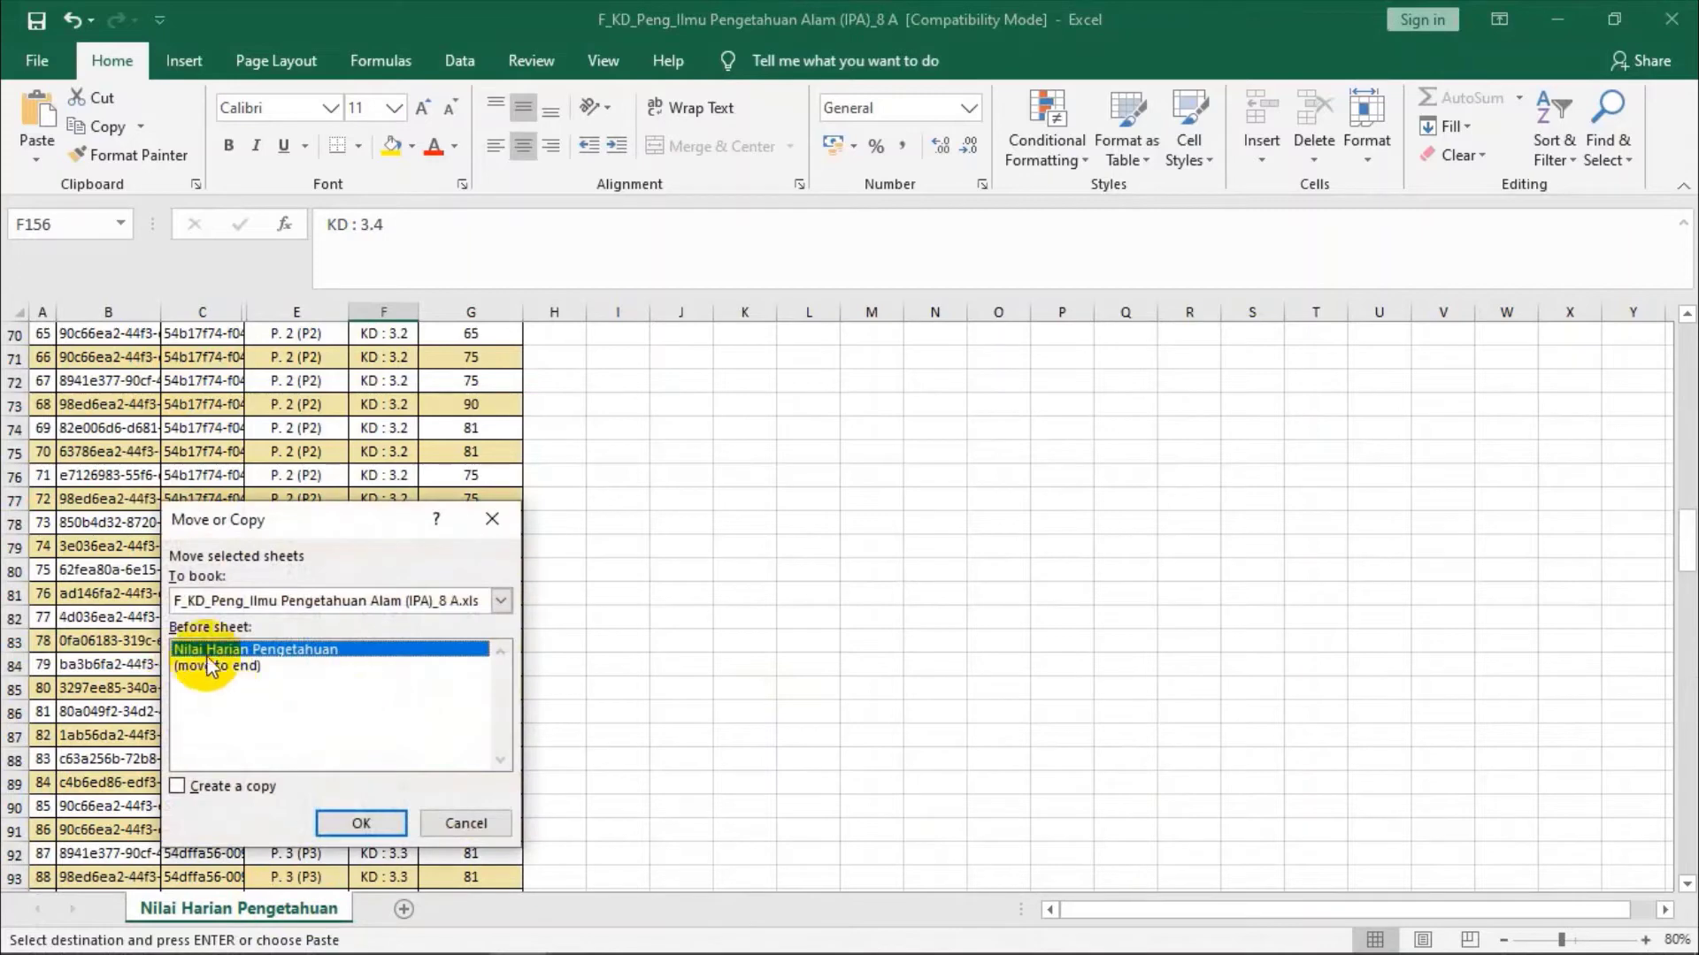
{"action": "left_click", "coordinate": [180, 786]}
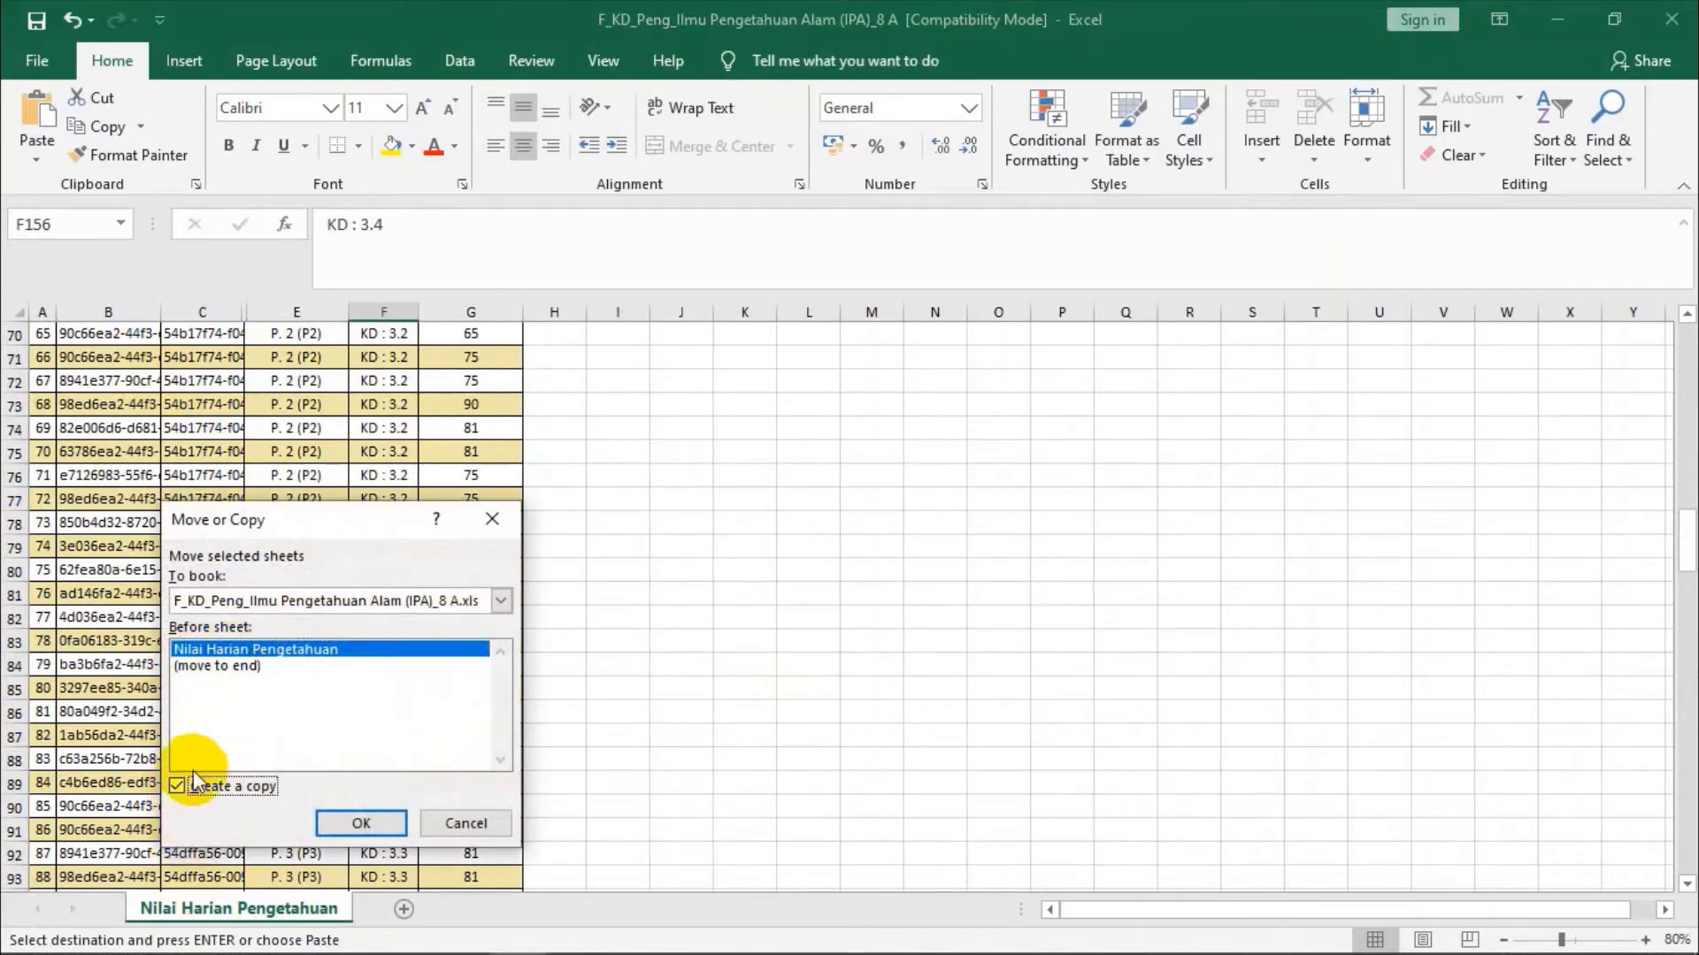
{"action": "left_click", "coordinate": [212, 667]}
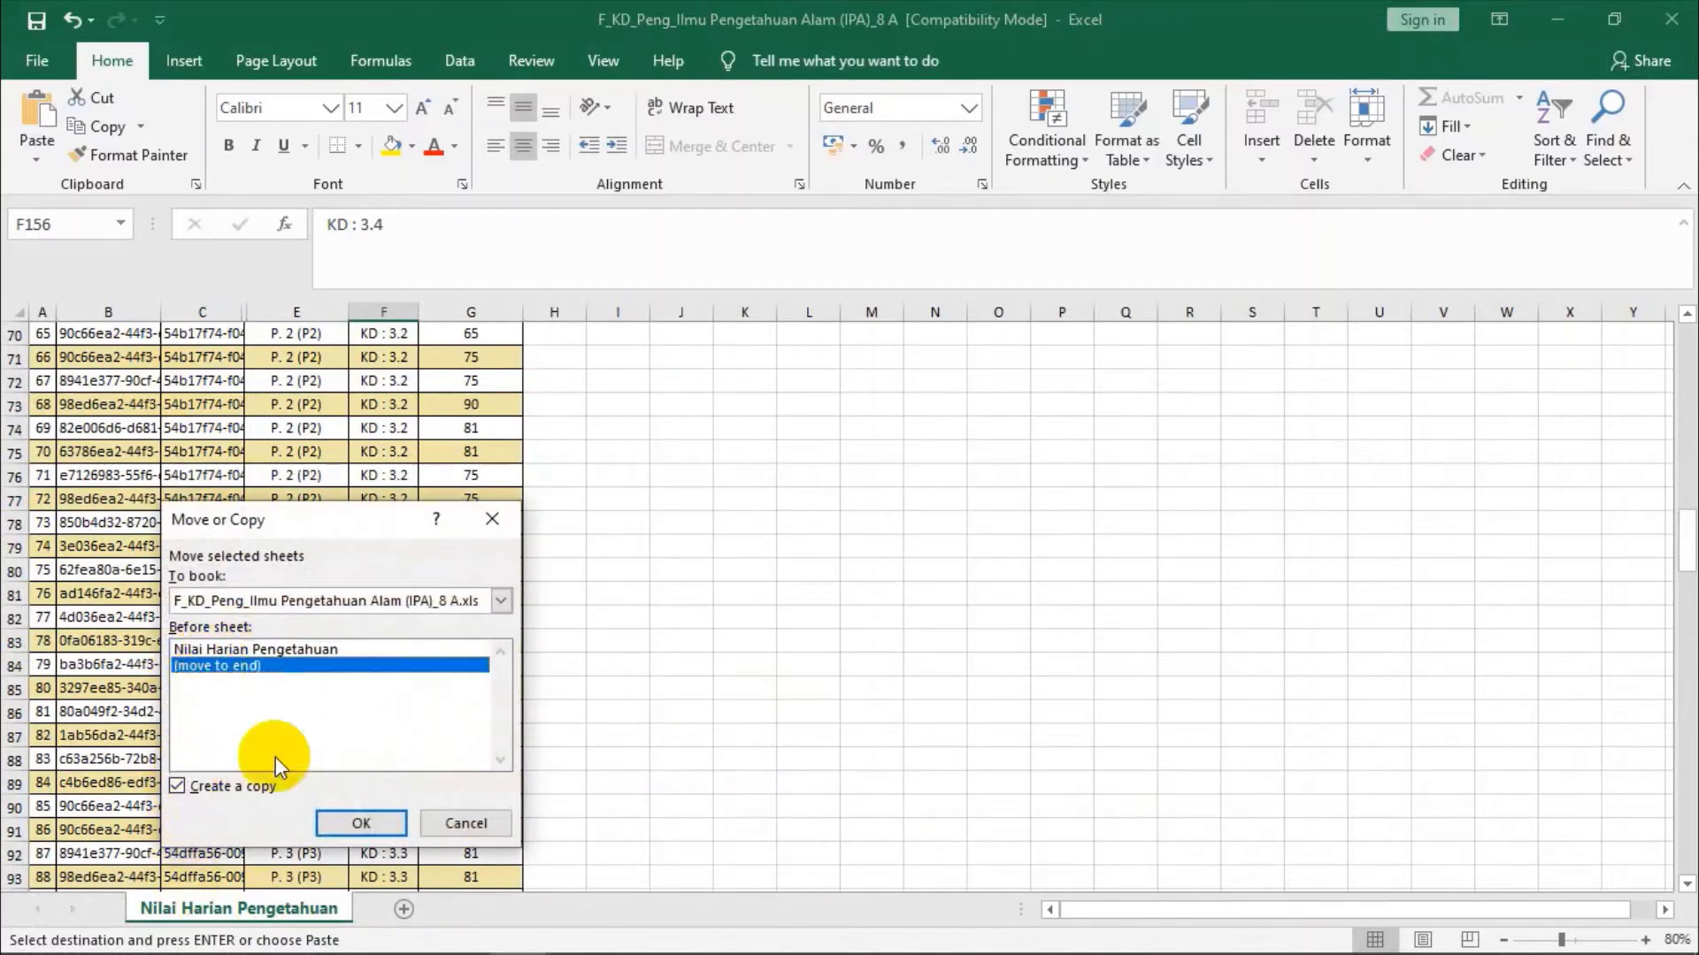
{"action": "left_click", "coordinate": [354, 808]}
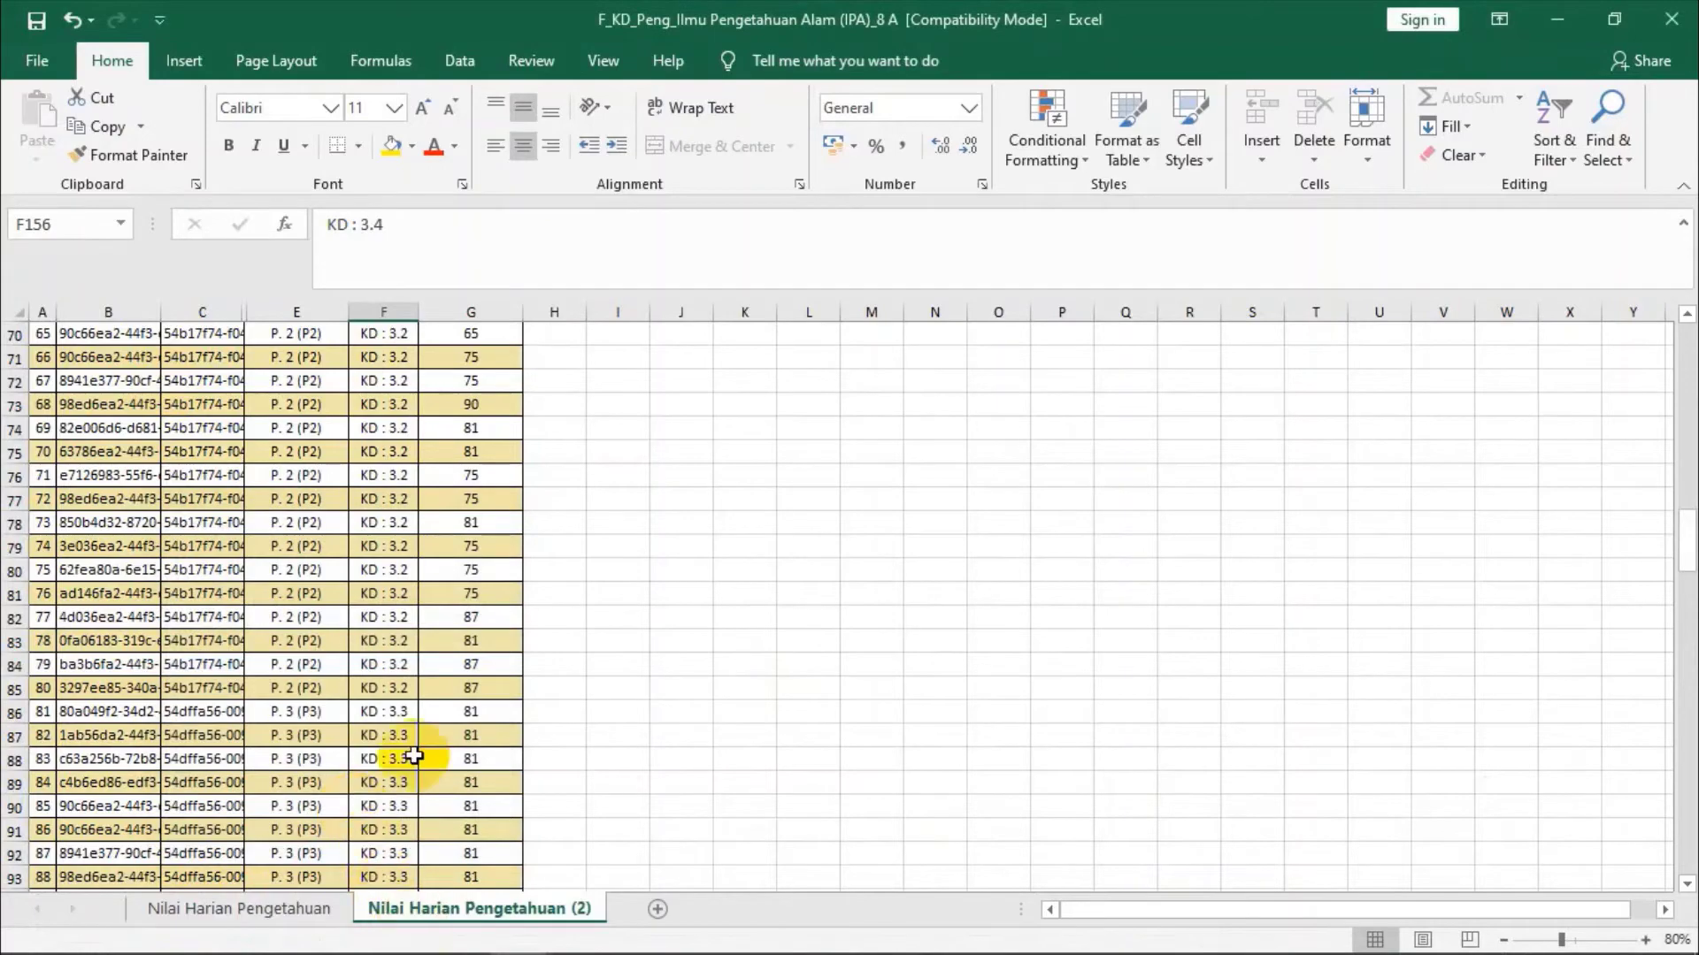
- In the copied sheet, clear the Nilai scores below the KD : 3.1 rows, from G46 downward
{"action": "scroll", "coordinate": [404, 567], "scroll_direction": "up", "scroll_amount": 19}
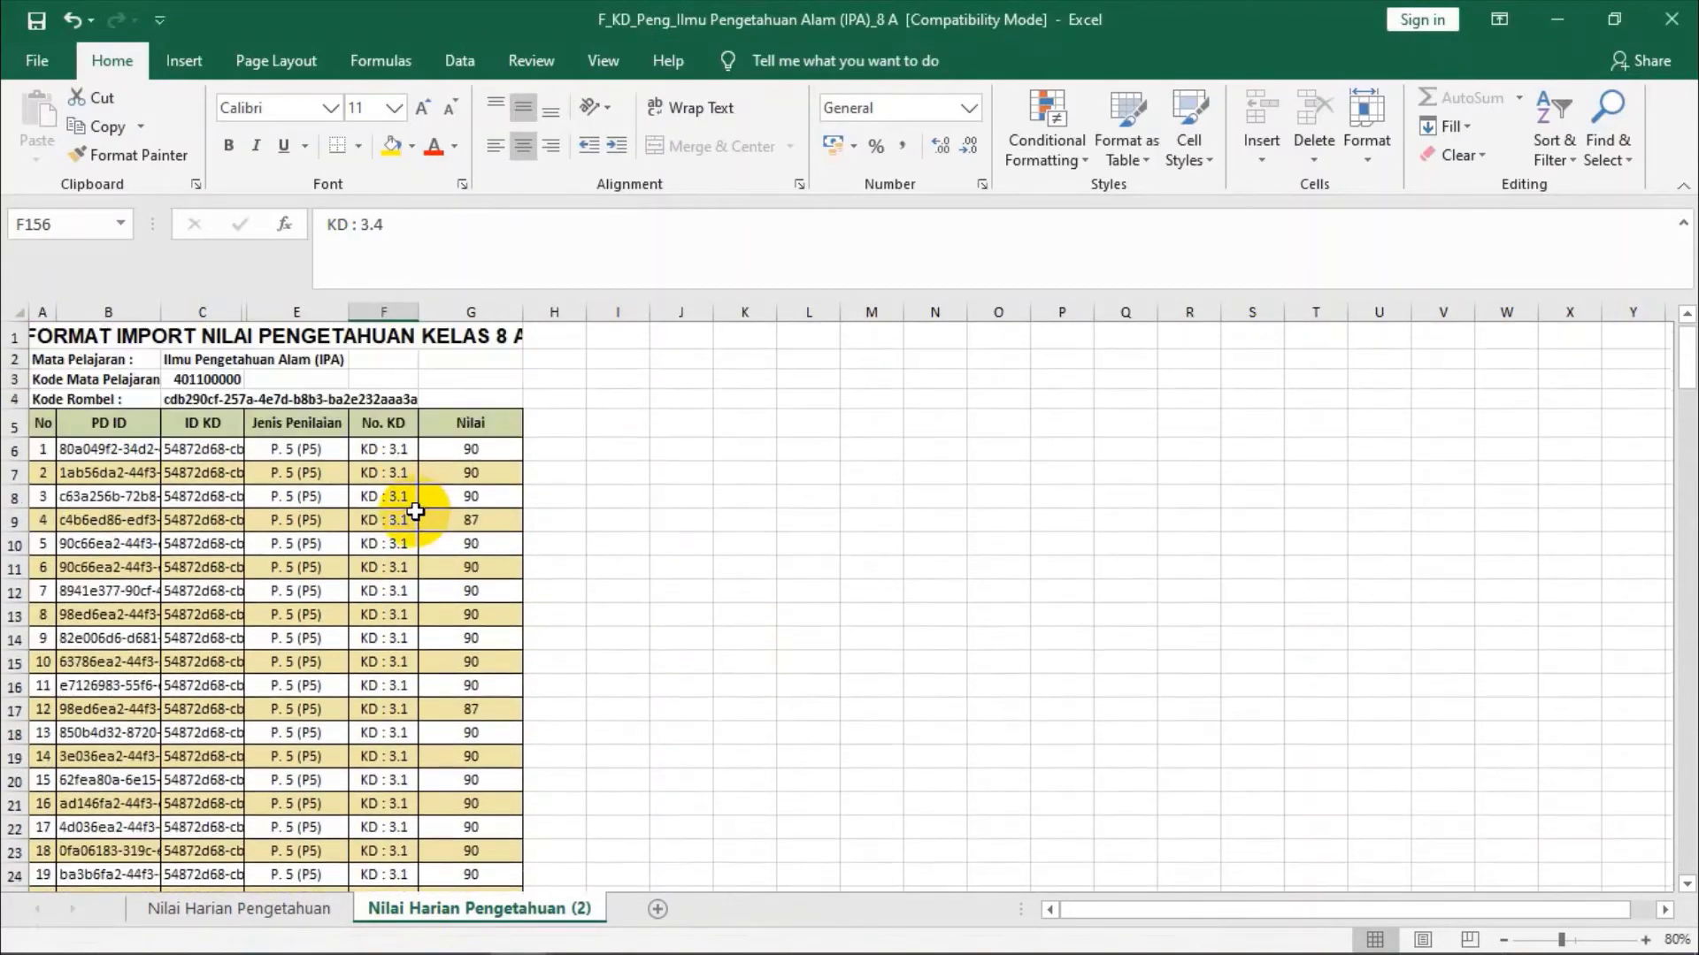
{"action": "left_click", "coordinate": [300, 449]}
{"action": "scroll", "coordinate": [315, 486], "scroll_direction": "down", "scroll_amount": 5}
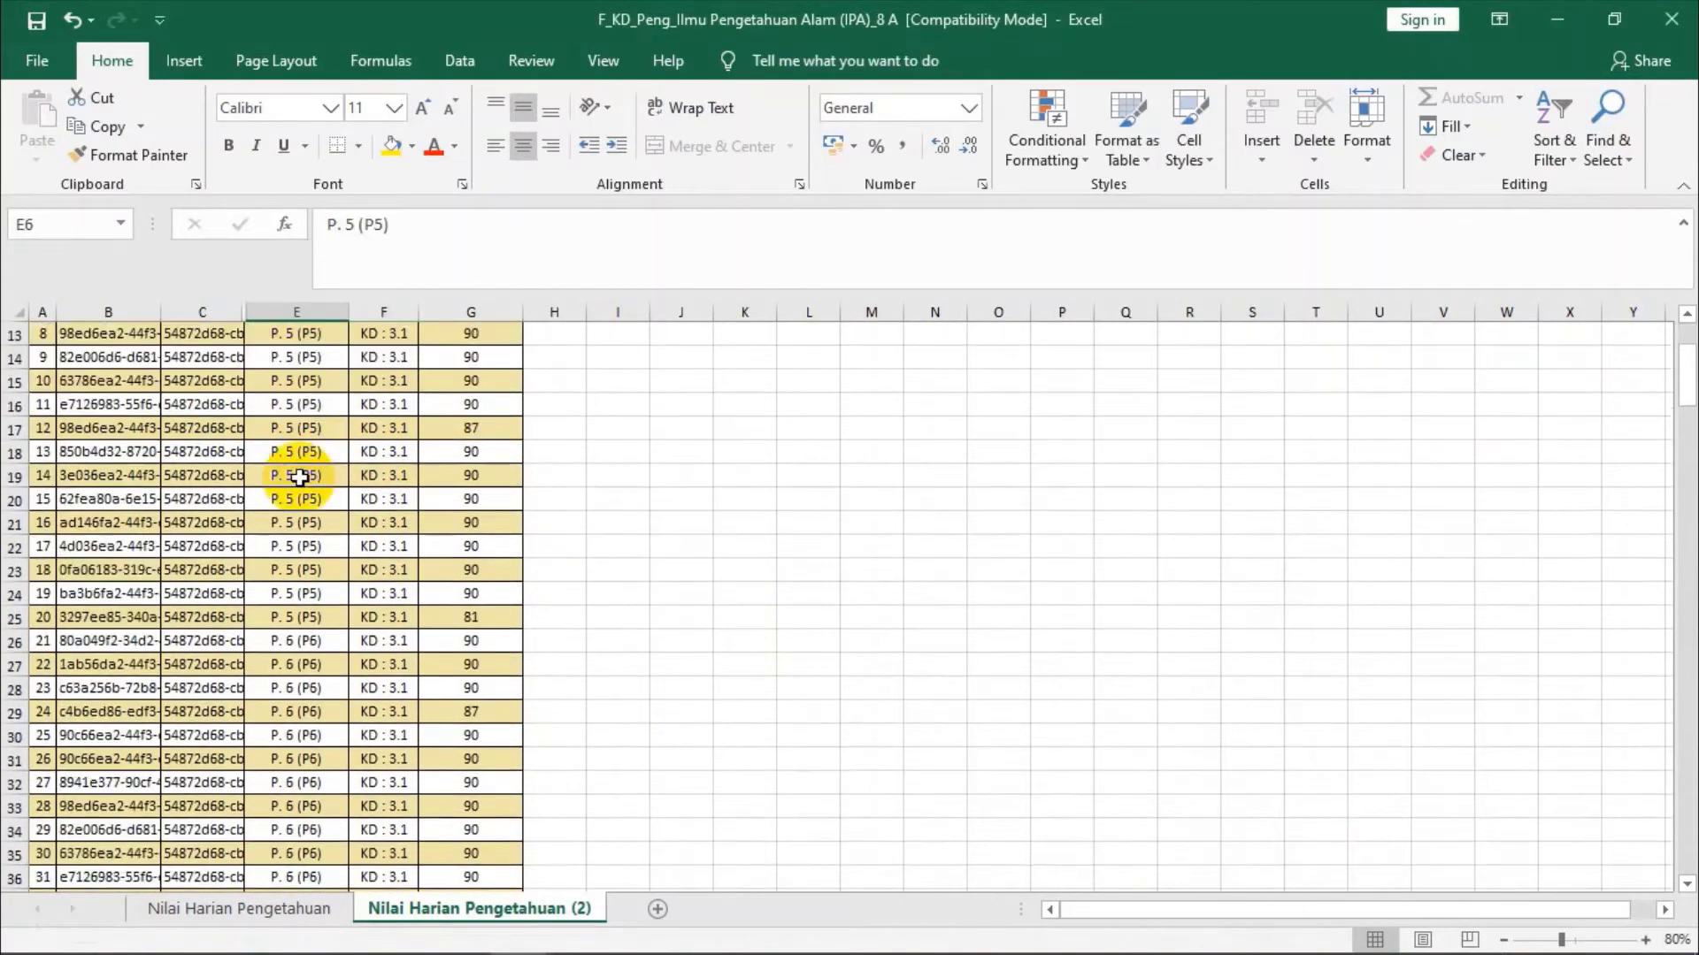
{"action": "scroll", "coordinate": [475, 620], "scroll_direction": "down", "scroll_amount": 3}
{"action": "scroll", "coordinate": [469, 610], "scroll_direction": "up", "scroll_amount": 5}
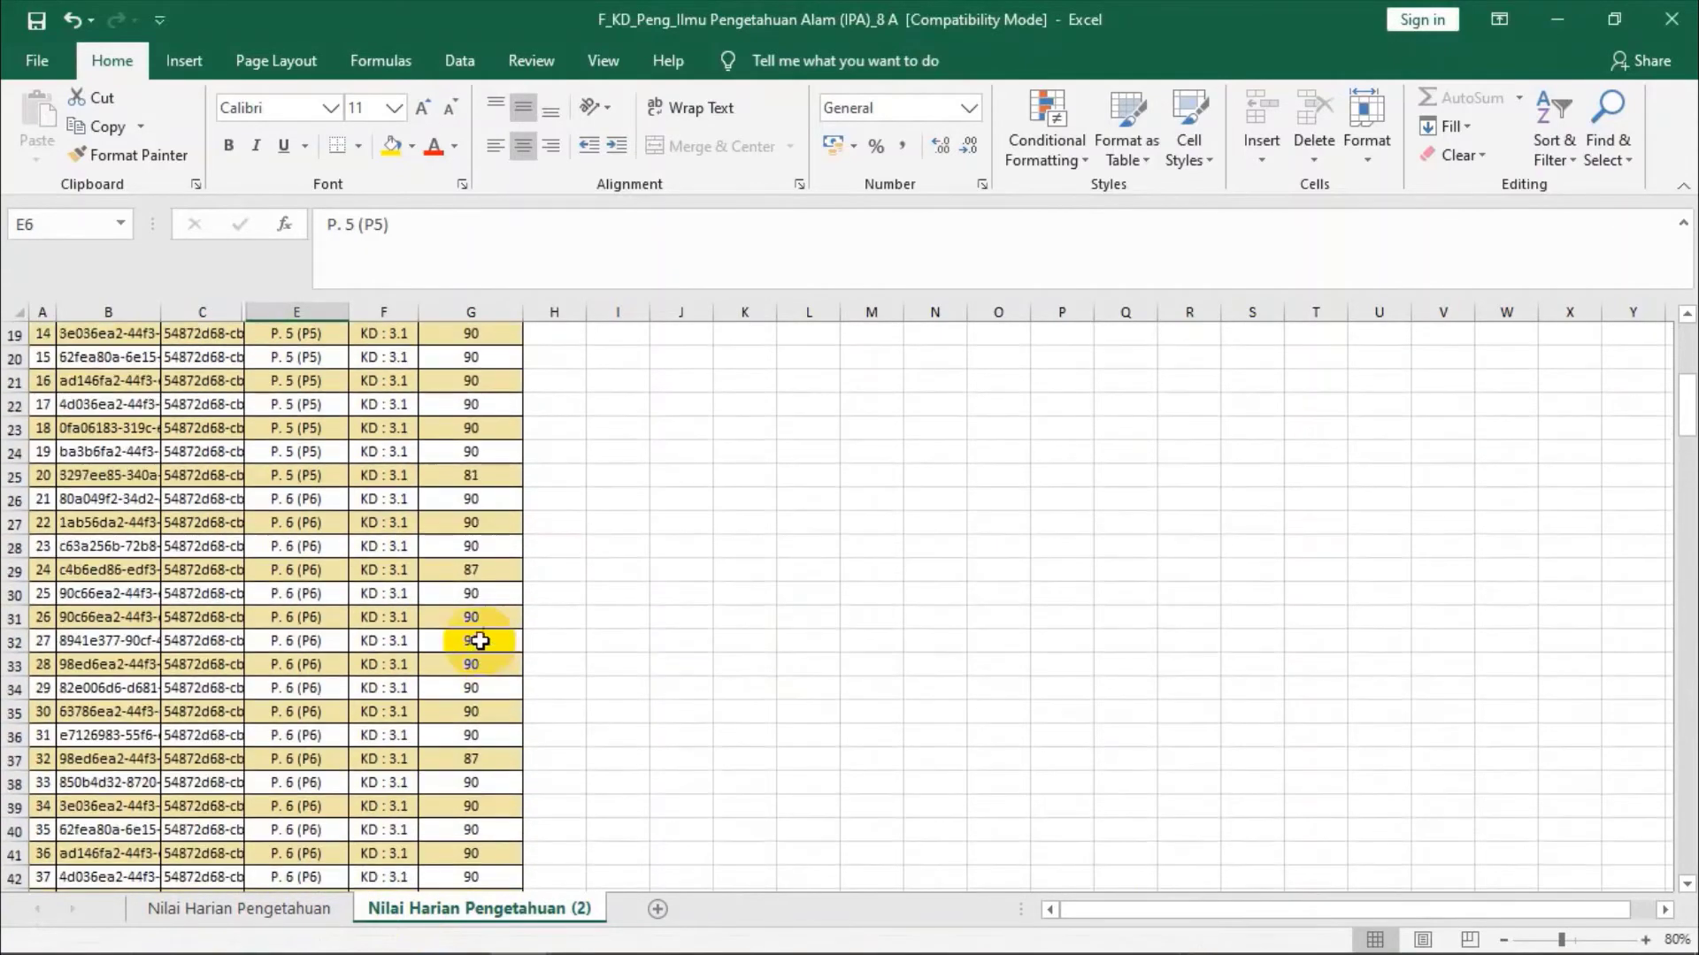
{"action": "scroll", "coordinate": [452, 552], "scroll_direction": "up", "scroll_amount": 3}
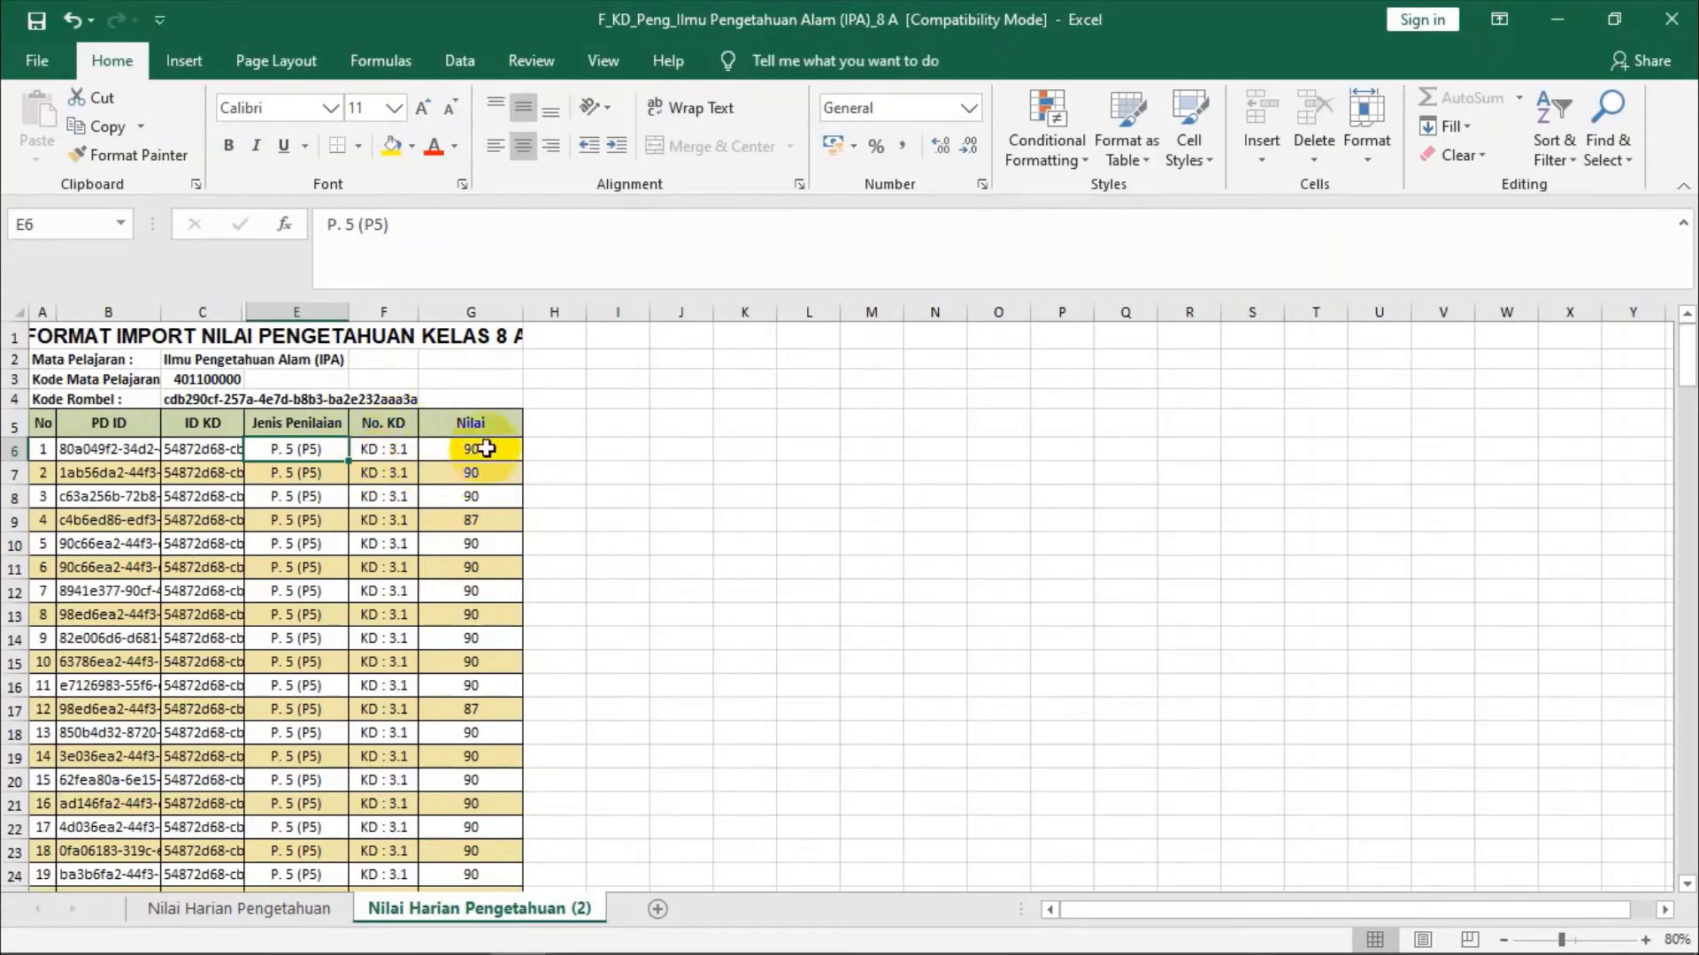
{"action": "left_click_drag", "start_coordinate": [393, 443], "coordinate": [466, 829]}
{"action": "key", "text": "Delete"}
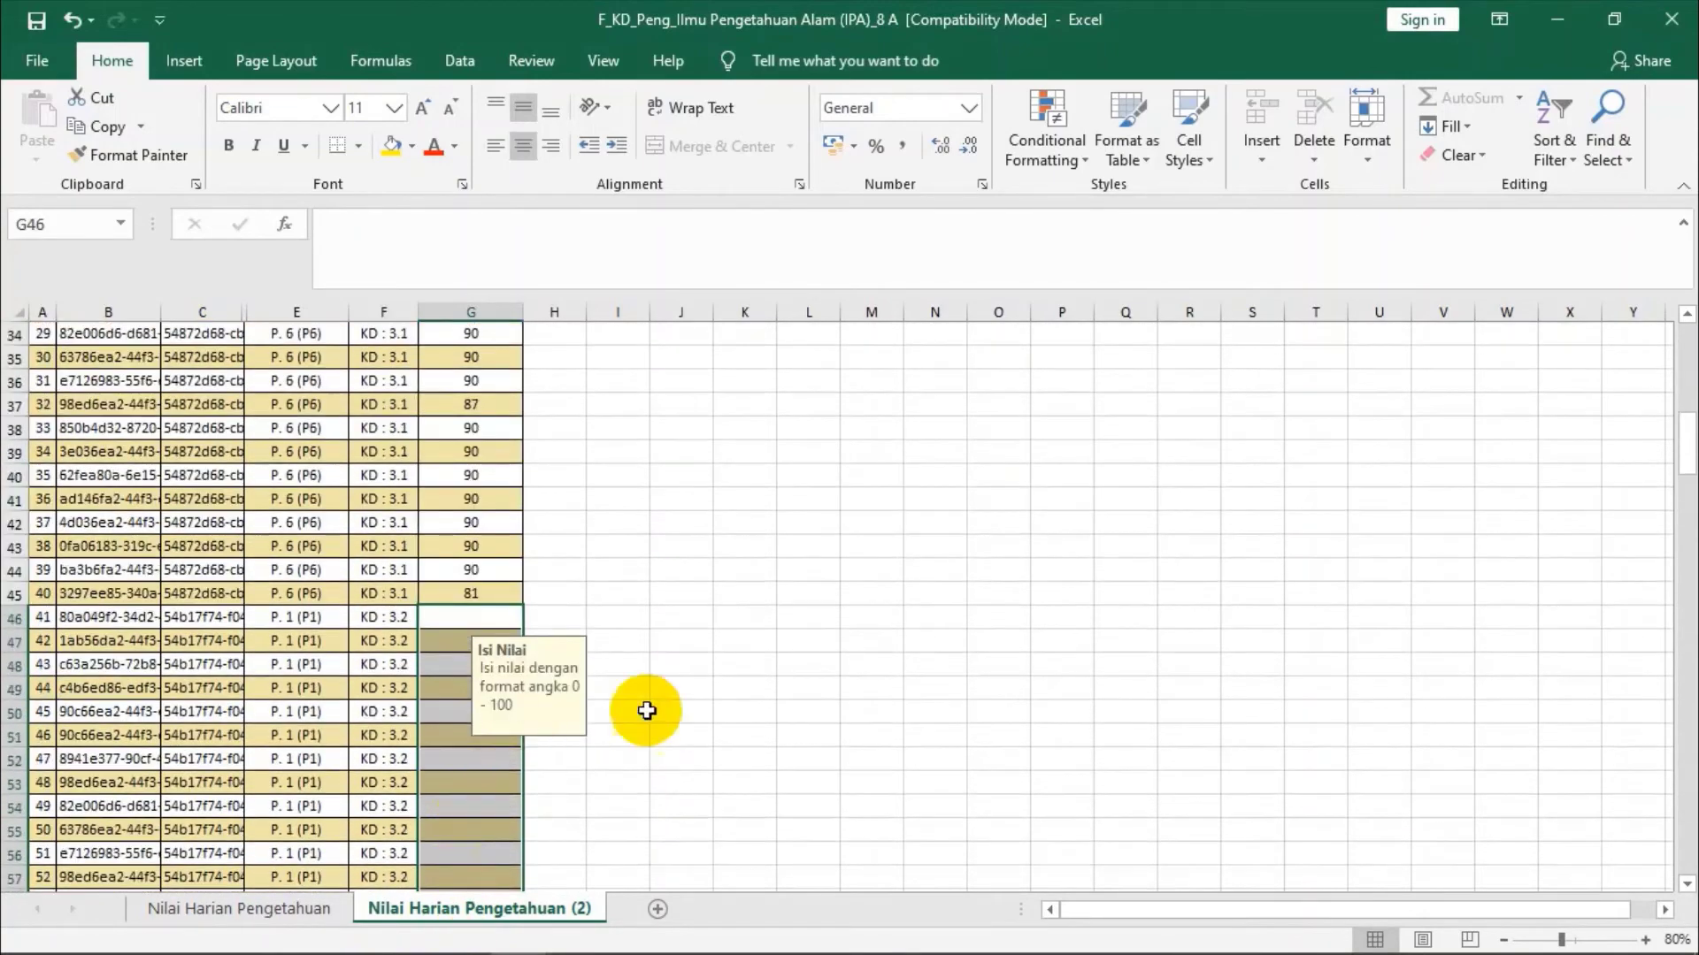
{"action": "left_click", "coordinate": [672, 688]}
{"action": "left_click", "coordinate": [507, 624]}
- Review the KD : 3.1 rows kept in the copied sheet, from the first P. 5 (P5) row down to the cleared cell G46
{"action": "scroll", "coordinate": [507, 624], "scroll_direction": "up", "scroll_amount": 7}
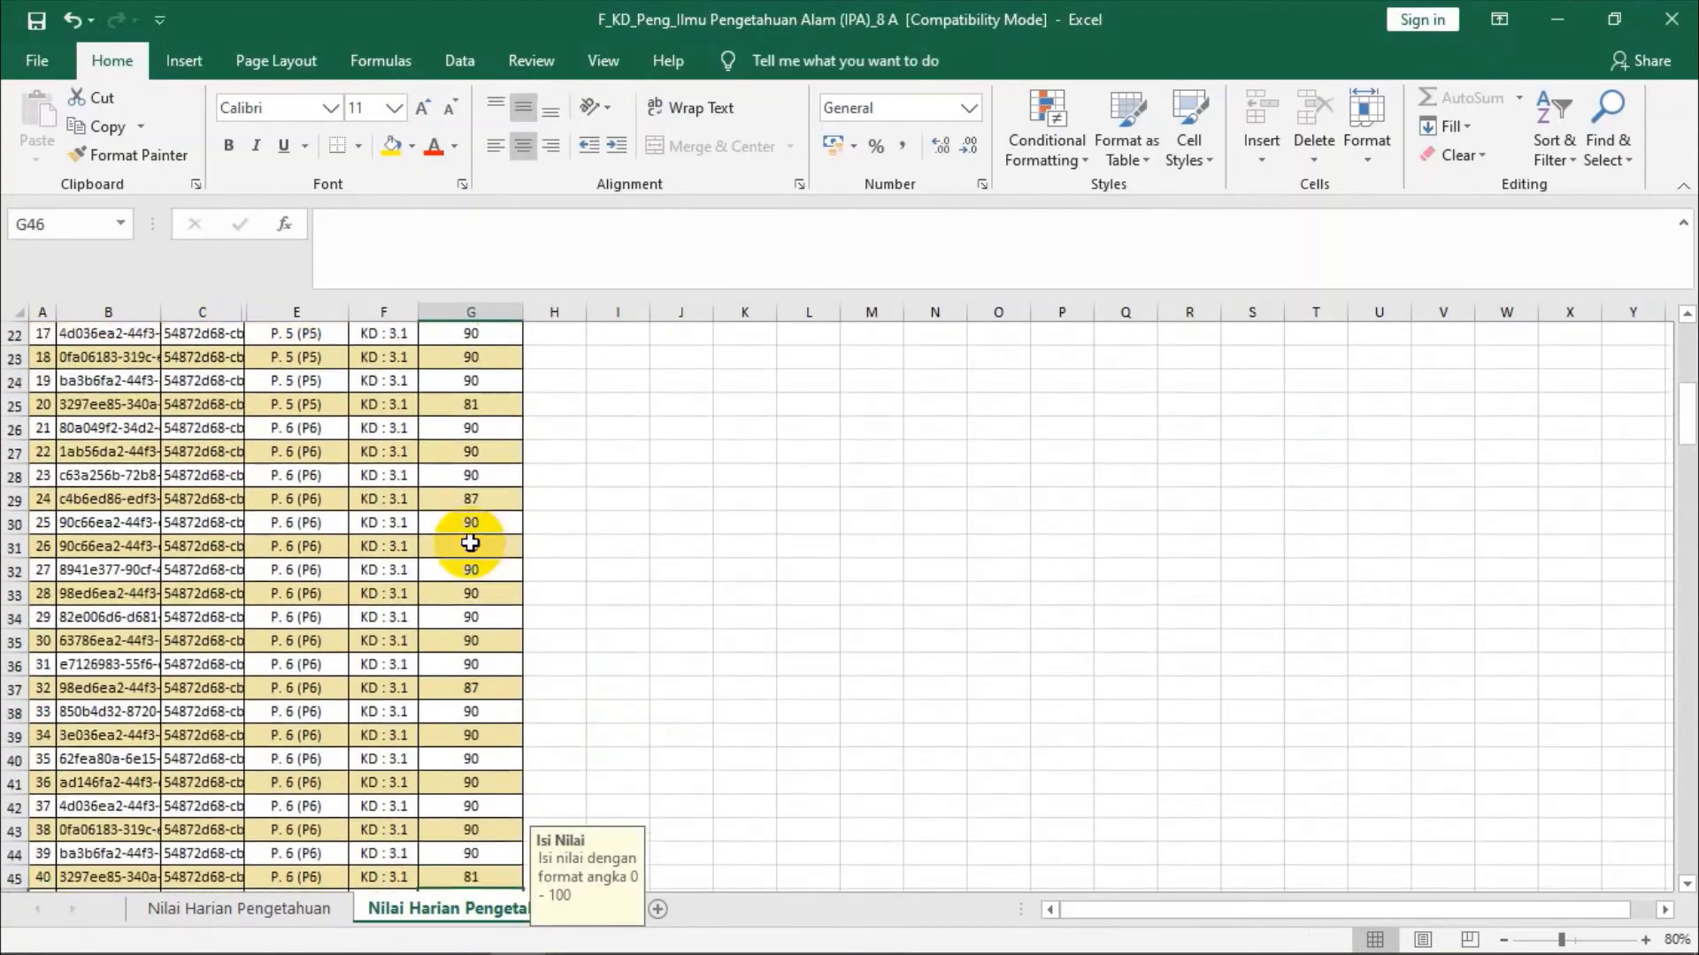
{"action": "scroll", "coordinate": [396, 350], "scroll_direction": "up", "scroll_amount": 3}
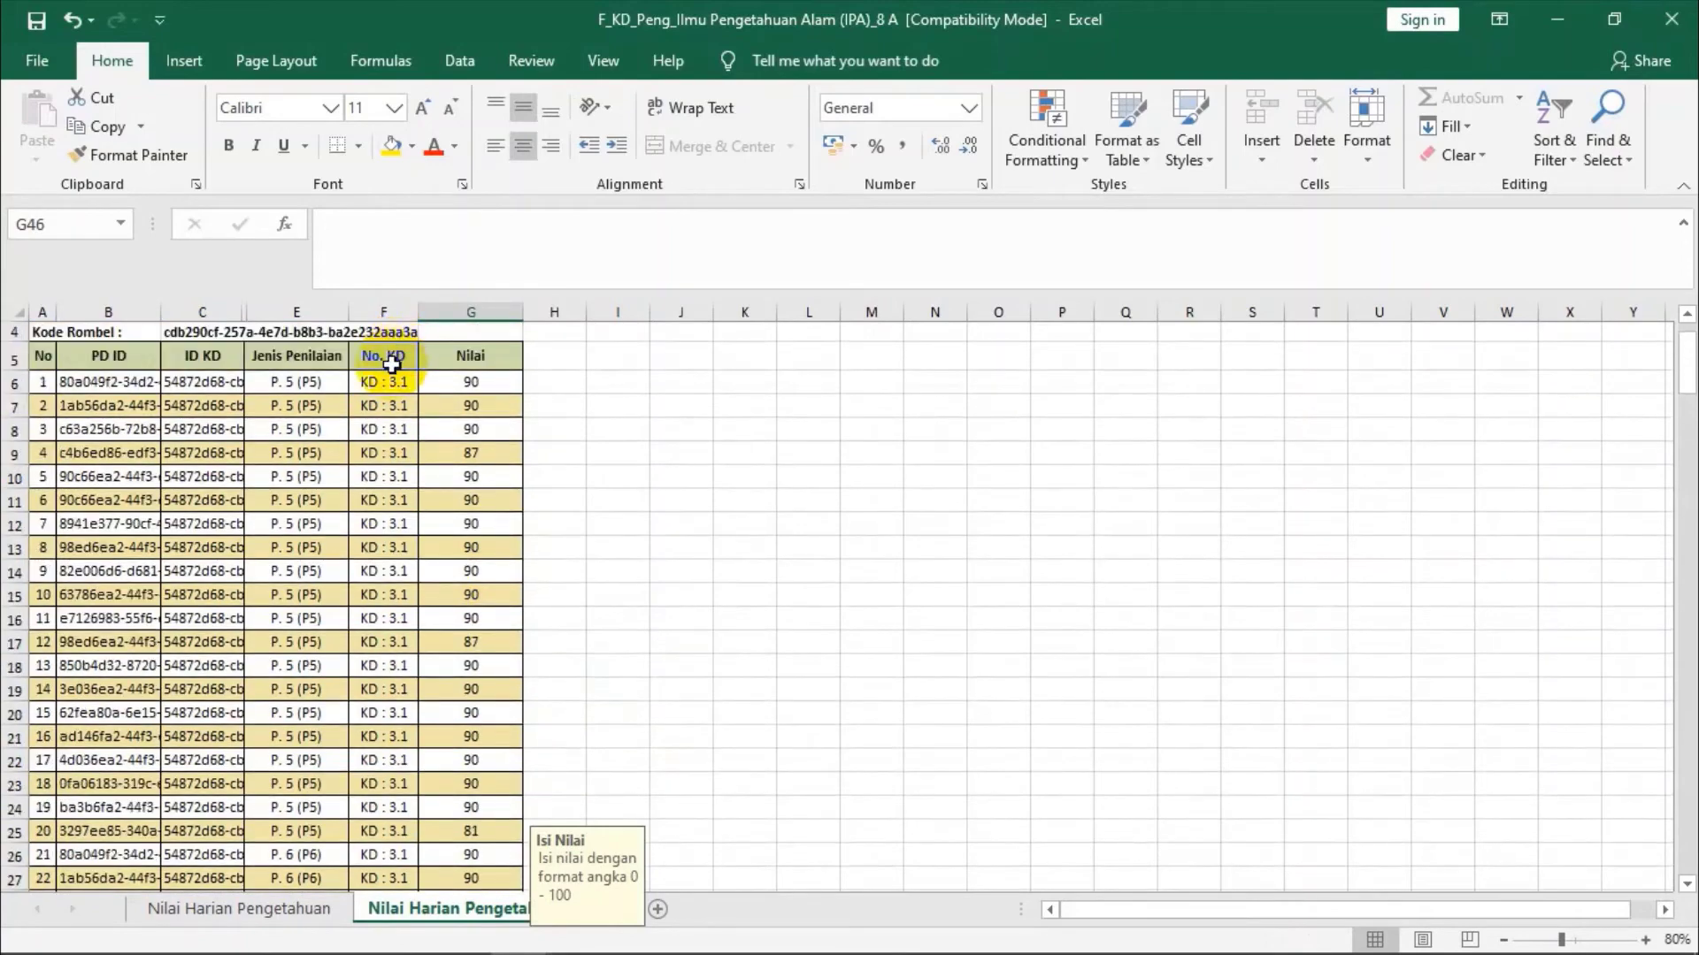
{"action": "scroll", "coordinate": [410, 425], "scroll_direction": "down", "scroll_amount": 7}
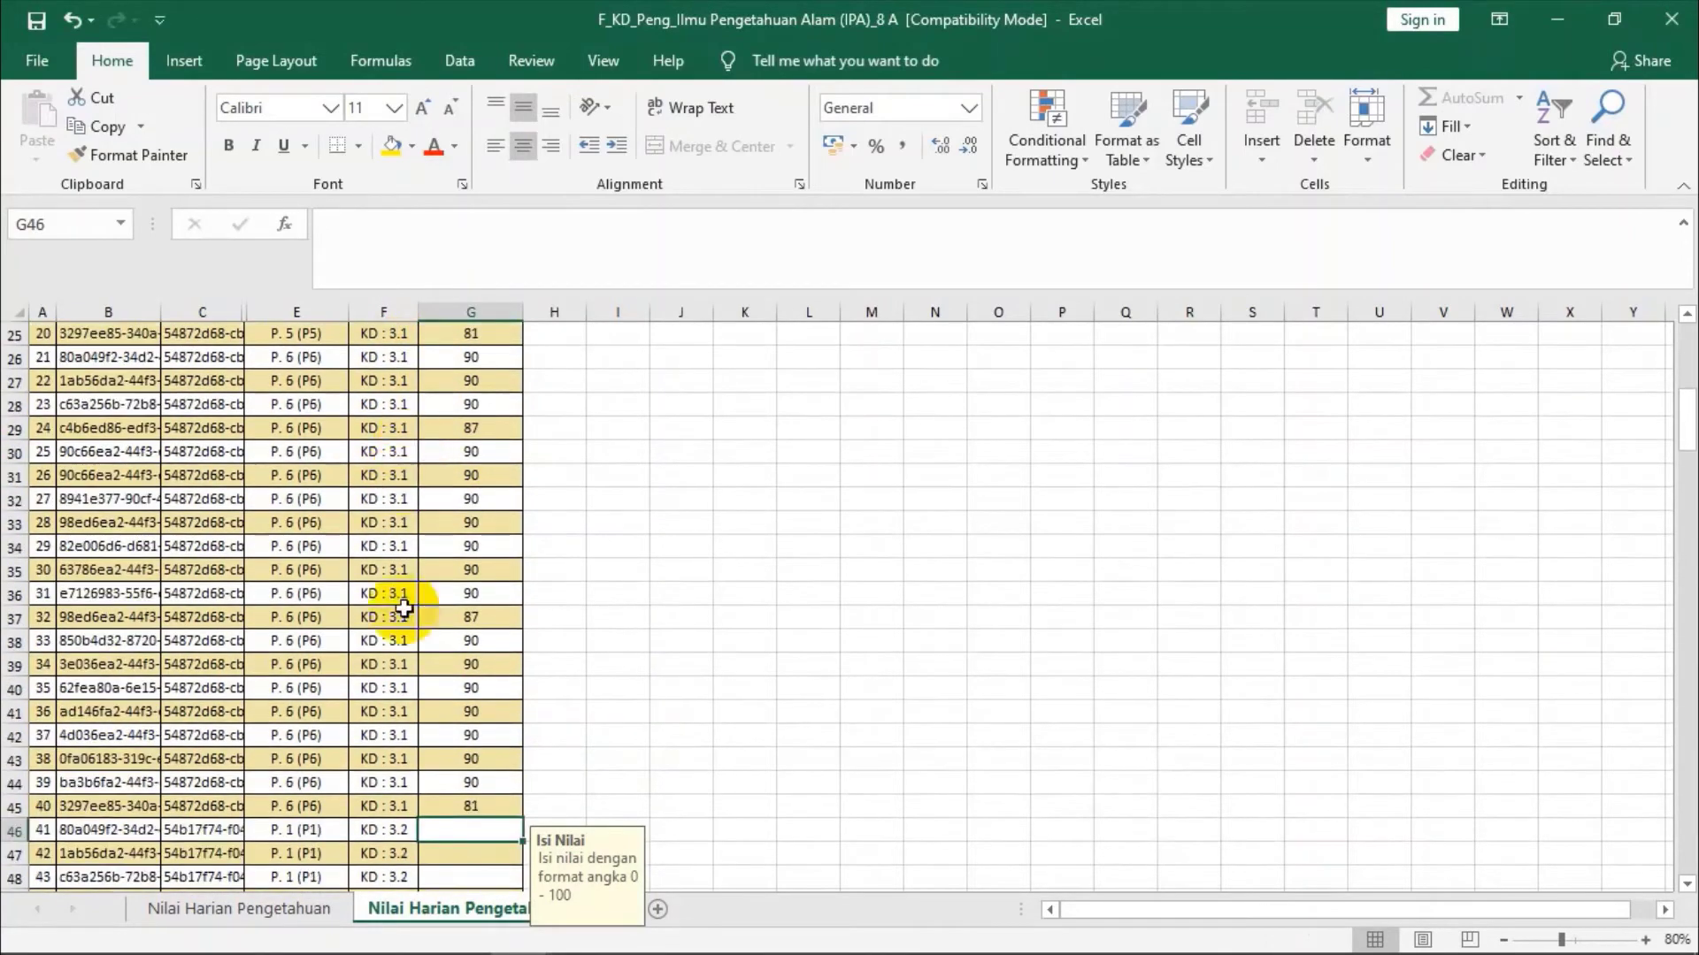
- Review the cleared Nilai cells of the KD : 3.2 and KD : 3.3 blocks in the copied sheet
{"action": "scroll", "coordinate": [403, 660], "scroll_direction": "down", "scroll_amount": 7}
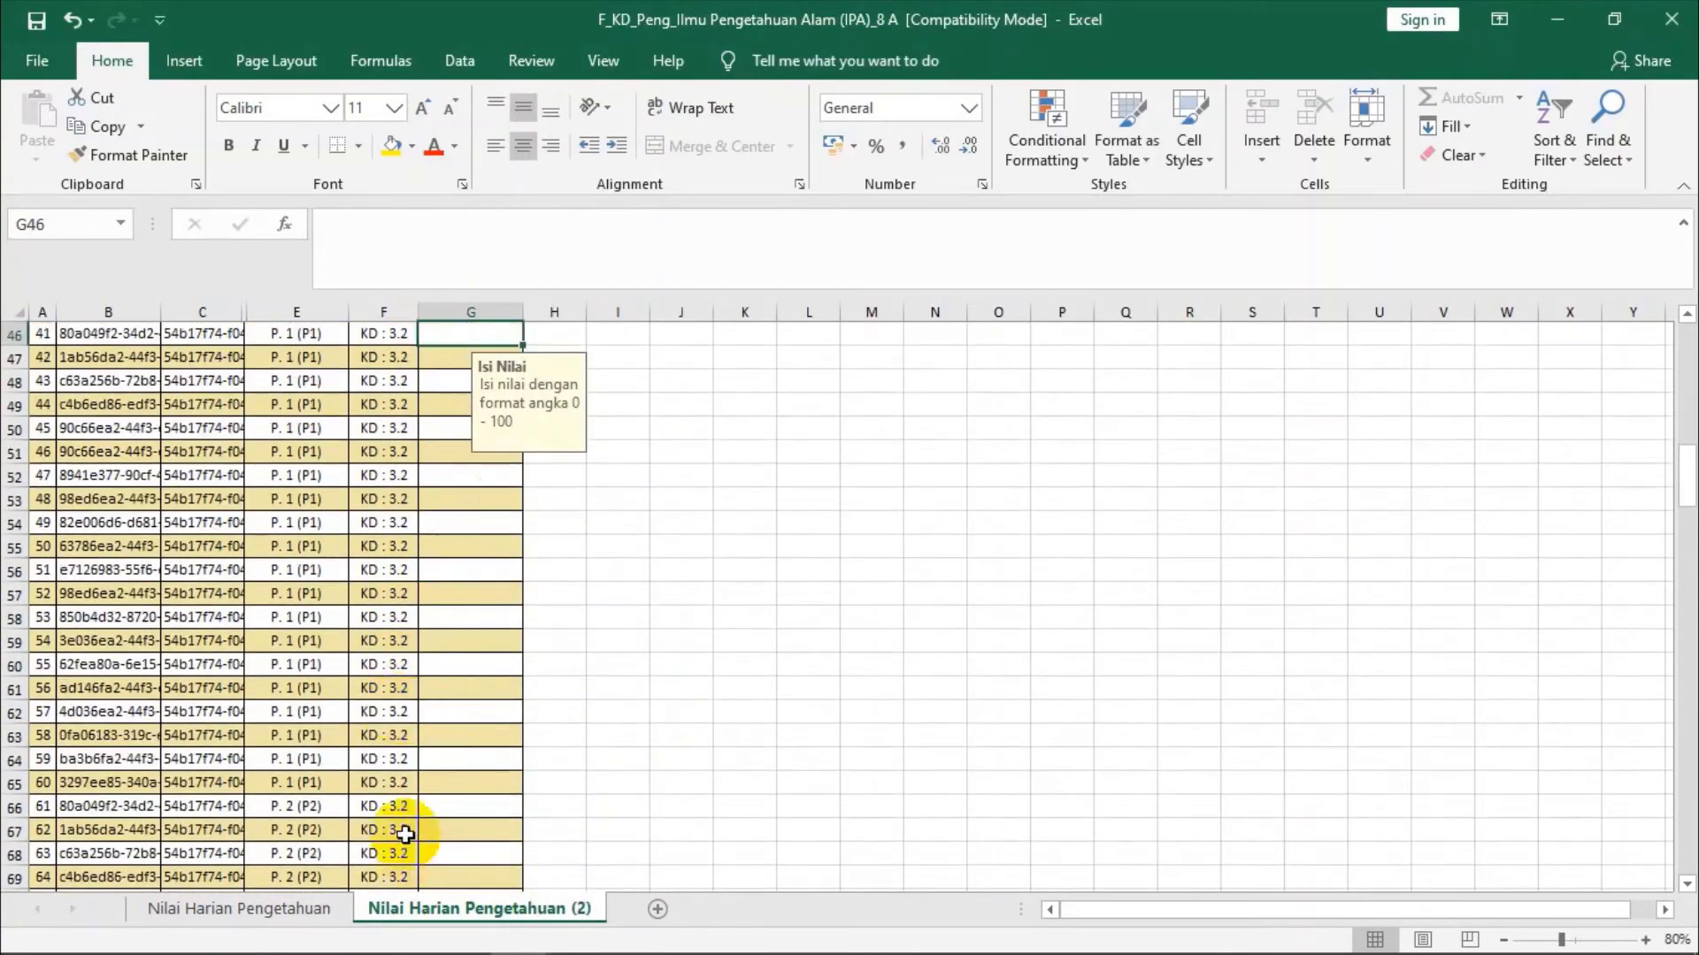
{"action": "scroll", "coordinate": [400, 822], "scroll_direction": "down", "scroll_amount": 11}
{"action": "scroll", "coordinate": [396, 815], "scroll_direction": "down", "scroll_amount": 4}
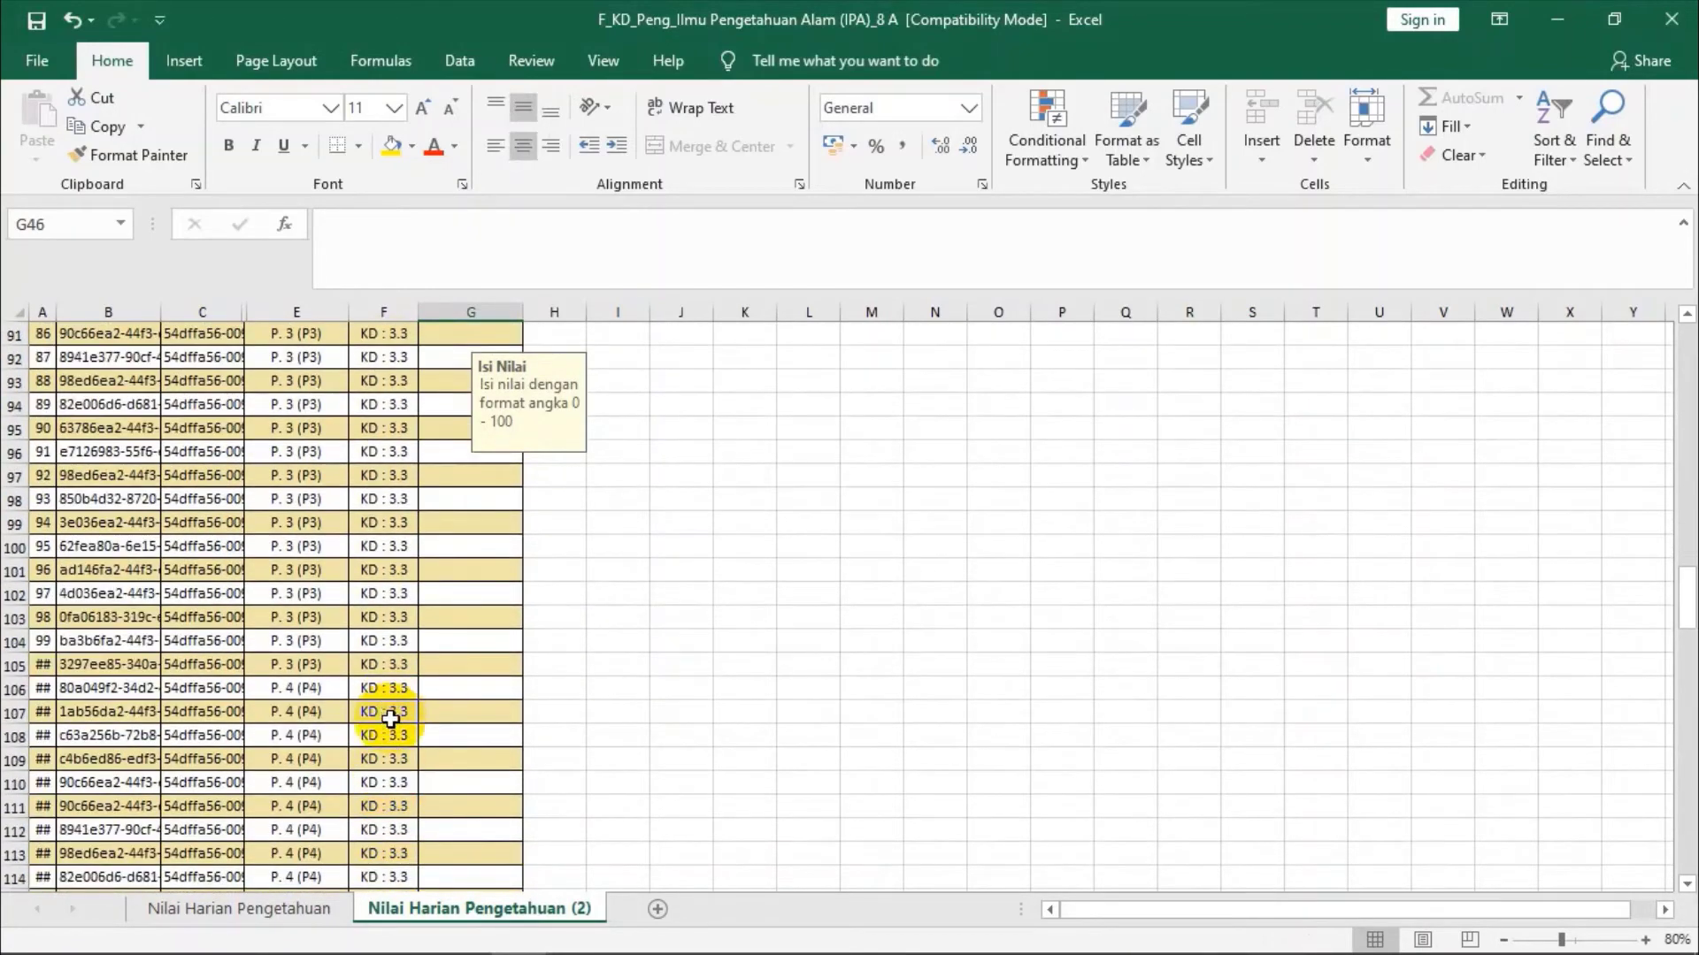
{"action": "left_click", "coordinate": [720, 618]}
{"action": "scroll", "coordinate": [715, 625], "scroll_direction": "up", "scroll_amount": 17}
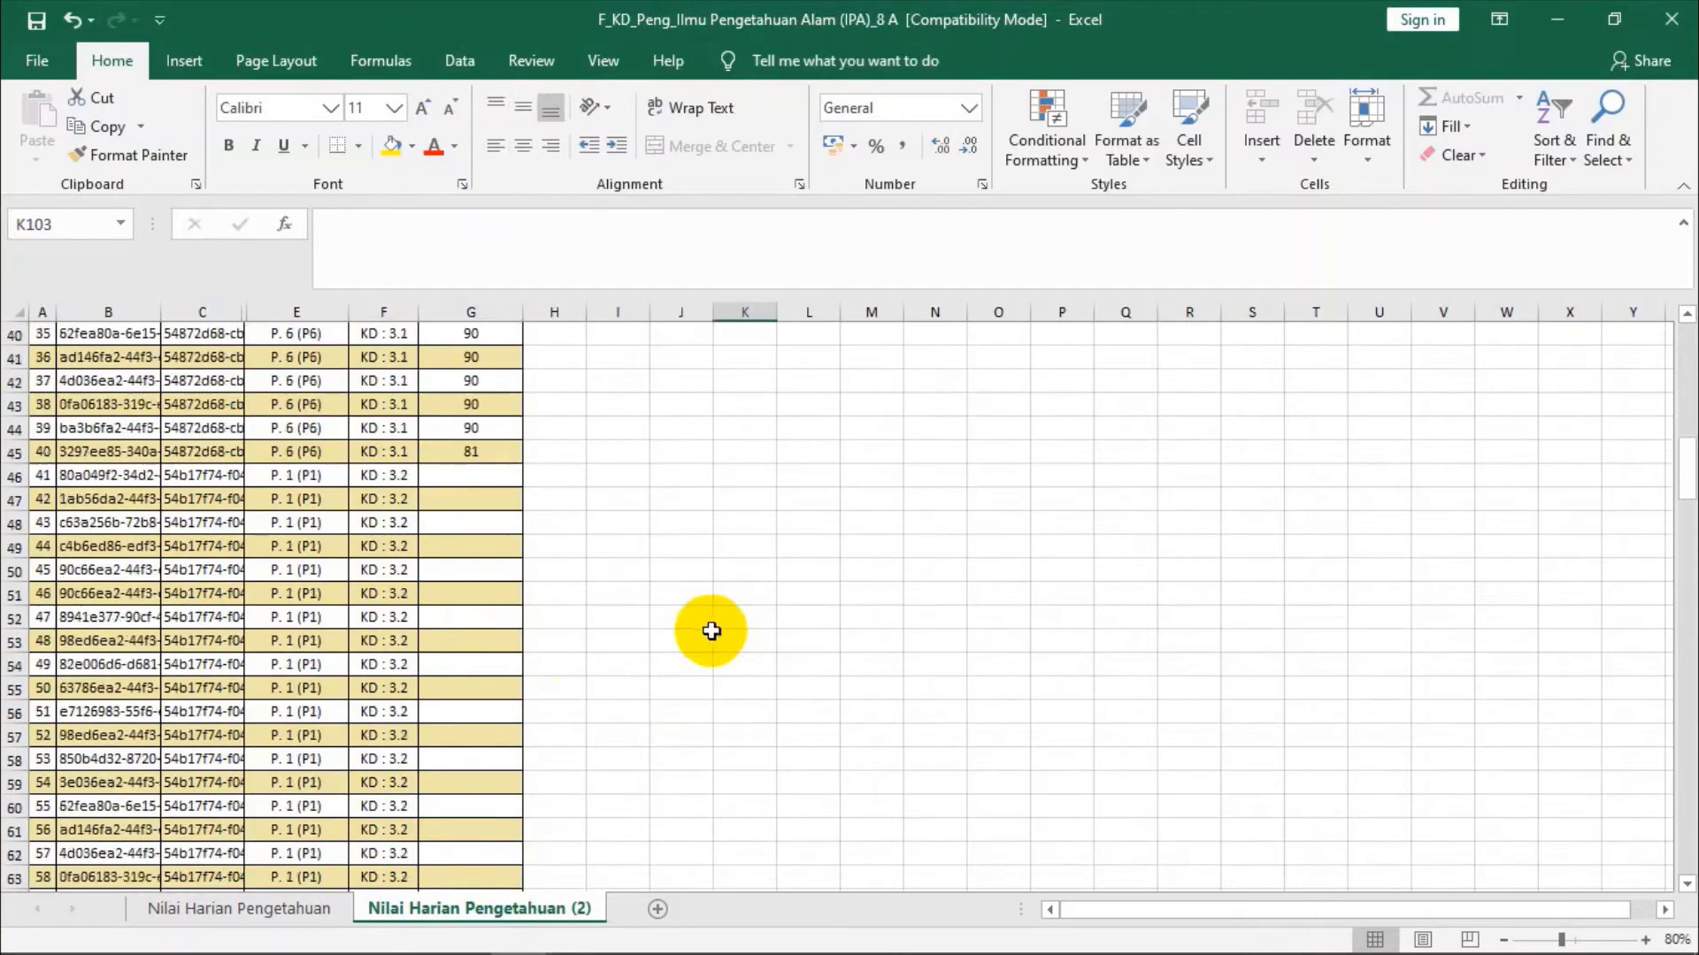
{"action": "scroll", "coordinate": [711, 631], "scroll_direction": "up", "scroll_amount": 7}
- Switch to the original Nilai Harian Pengetahuan sheet and review its filled scores down to the last KD : 3.6 row
{"action": "left_click", "coordinate": [252, 911]}
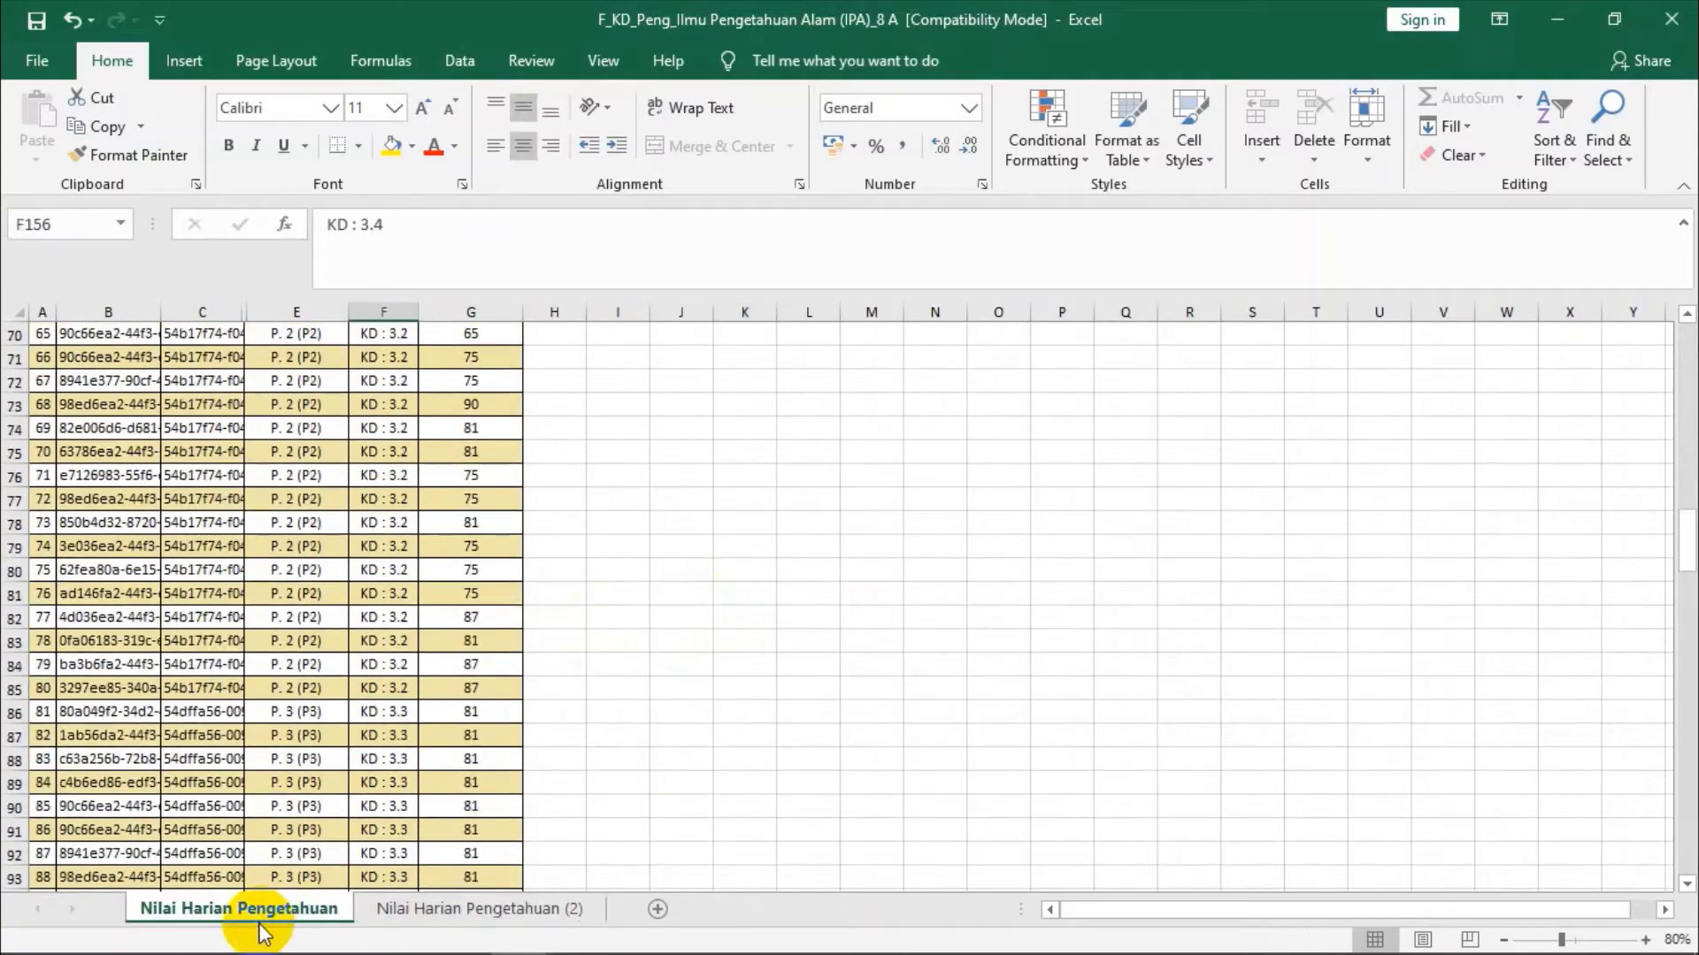
{"action": "scroll", "coordinate": [540, 778], "scroll_direction": "down", "scroll_amount": 11}
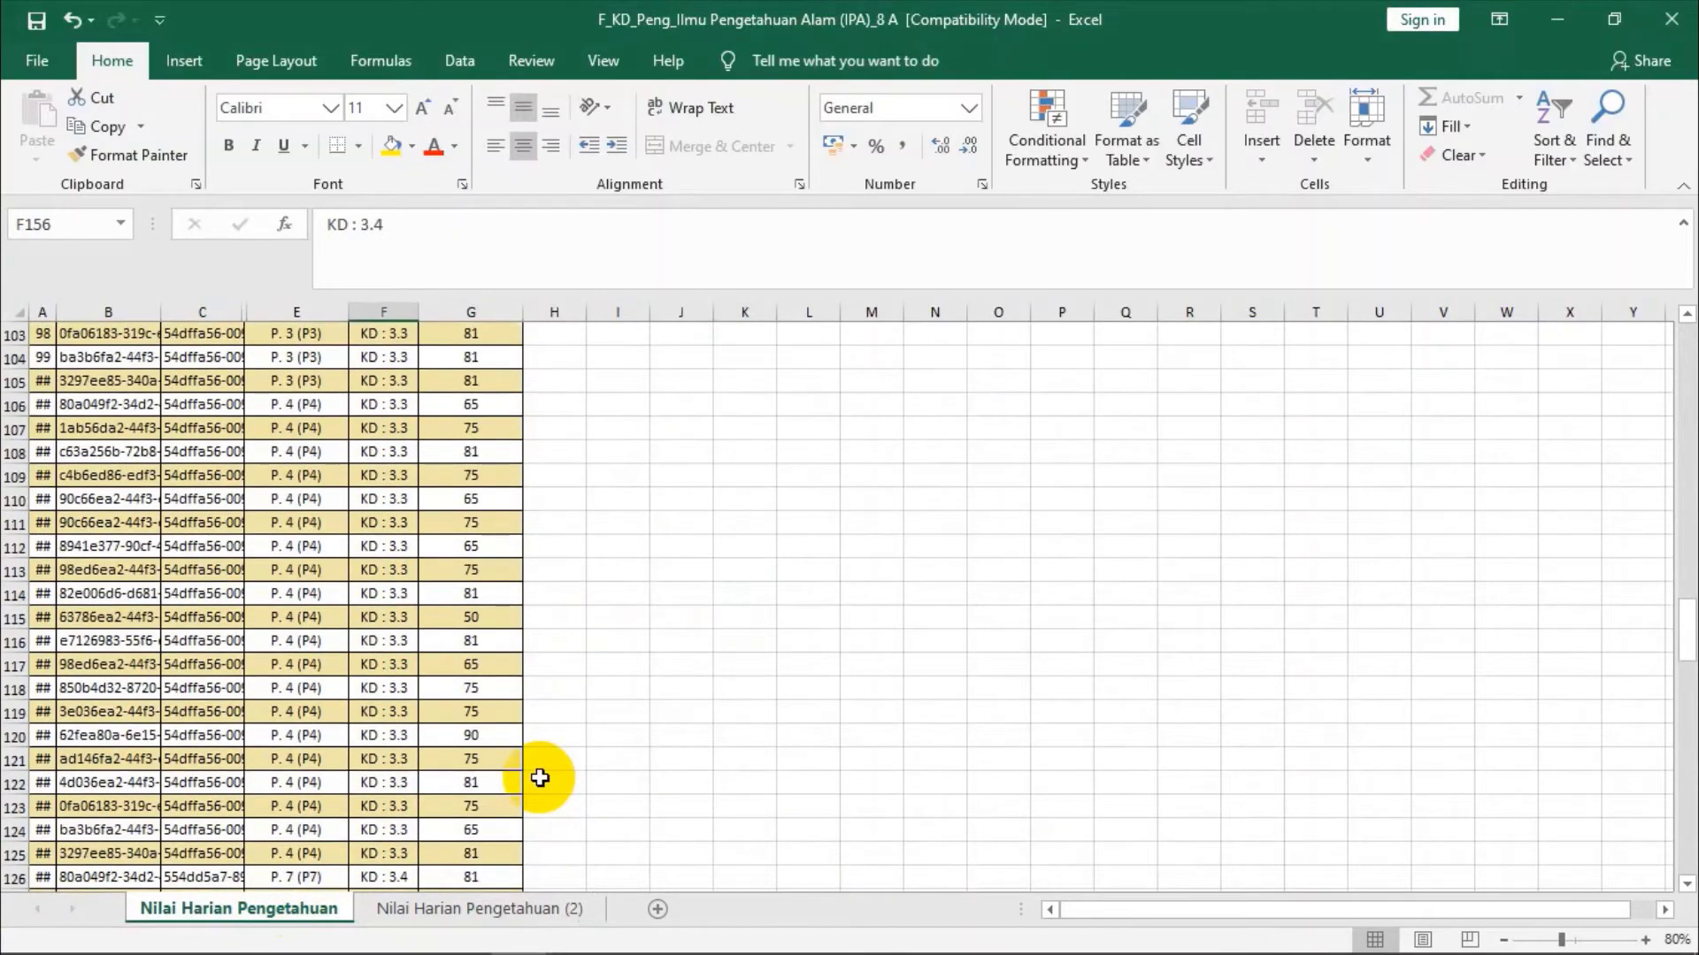
{"action": "scroll", "coordinate": [497, 671], "scroll_direction": "down", "scroll_amount": 9}
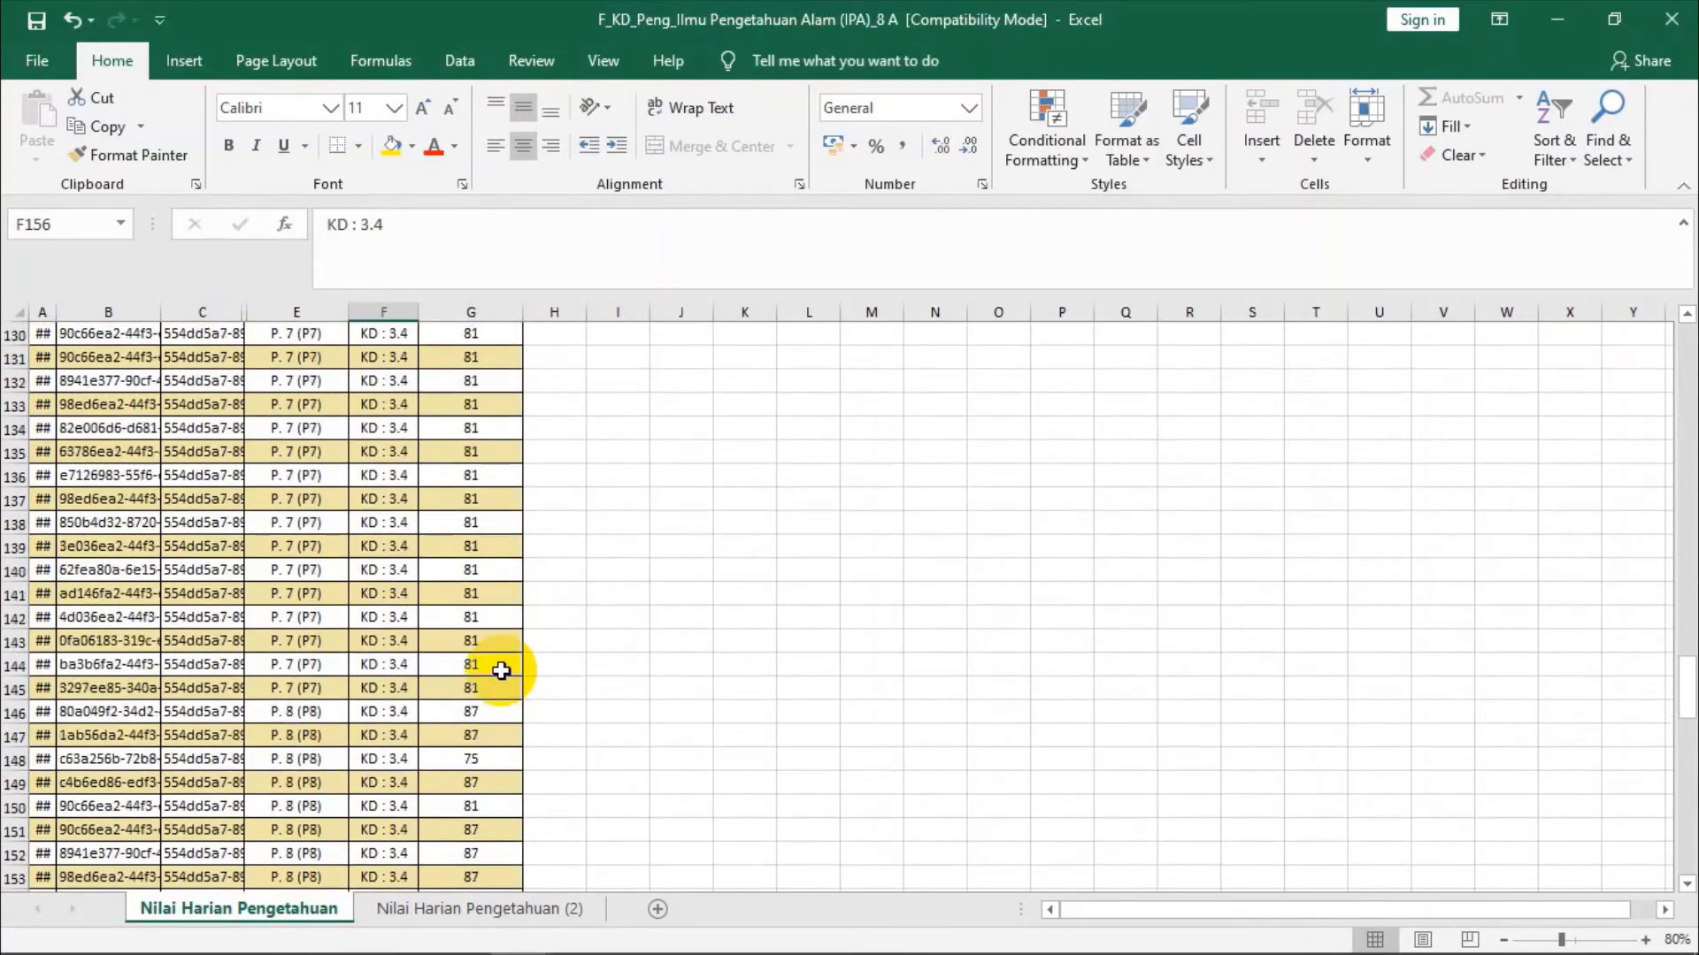
{"action": "scroll", "coordinate": [501, 671], "scroll_direction": "down", "scroll_amount": 1}
{"action": "scroll", "coordinate": [500, 672], "scroll_direction": "down", "scroll_amount": 20}
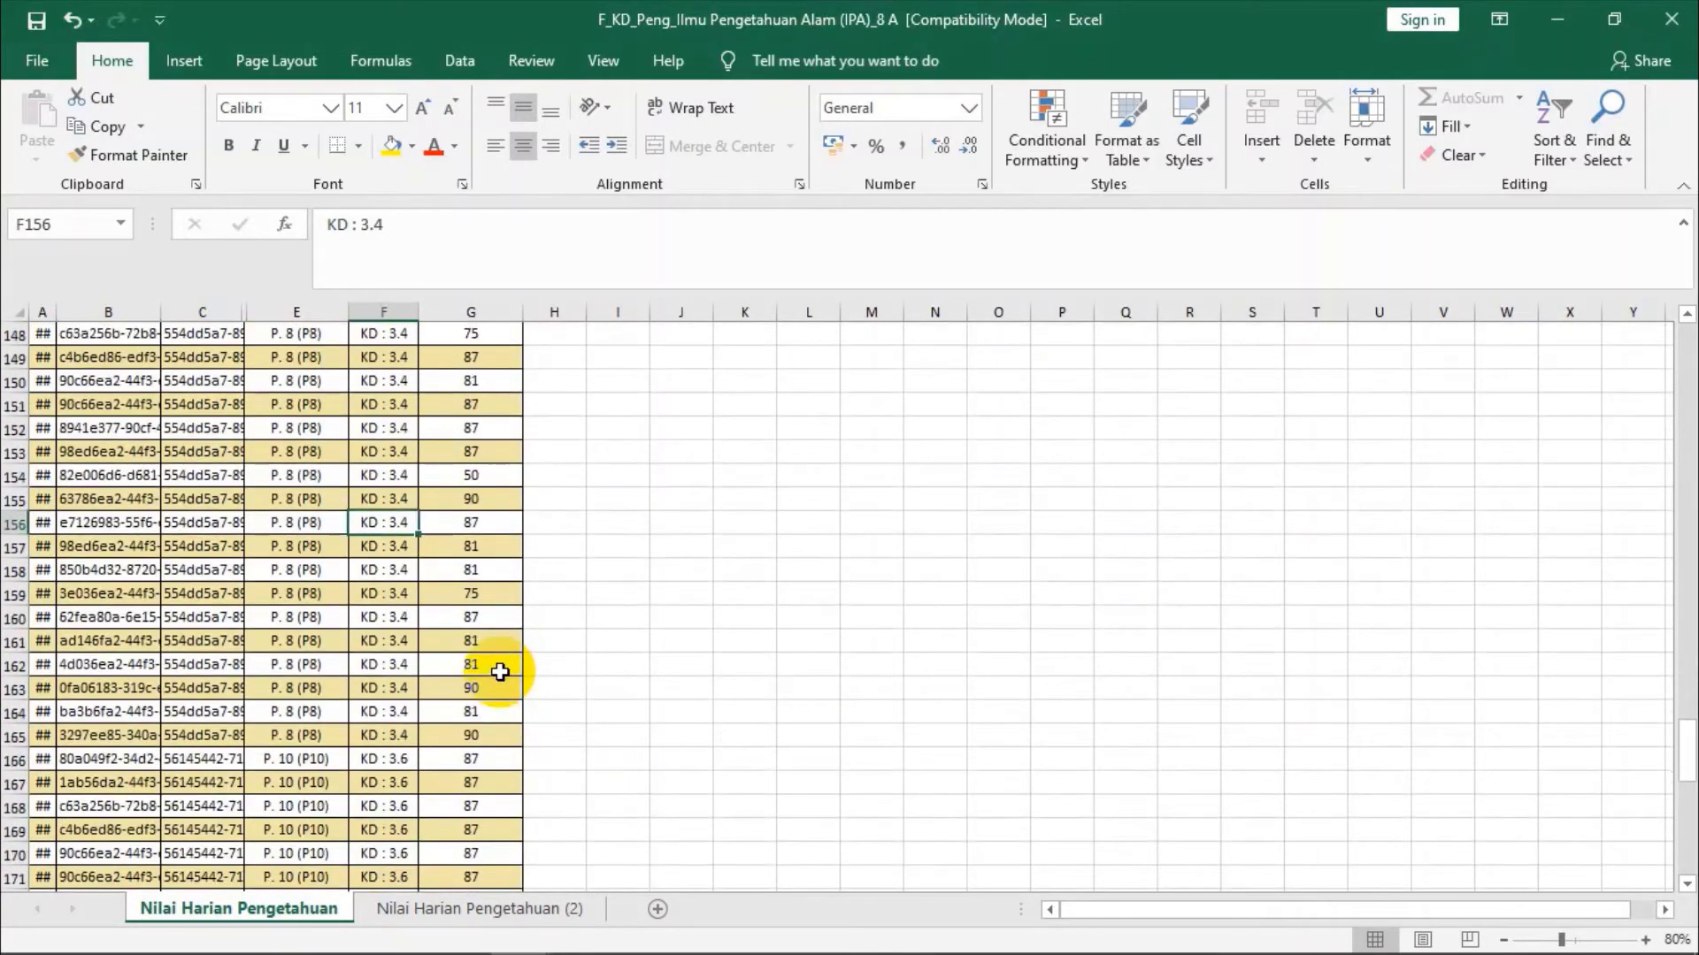
{"action": "scroll", "coordinate": [494, 674], "scroll_direction": "down", "scroll_amount": 3}
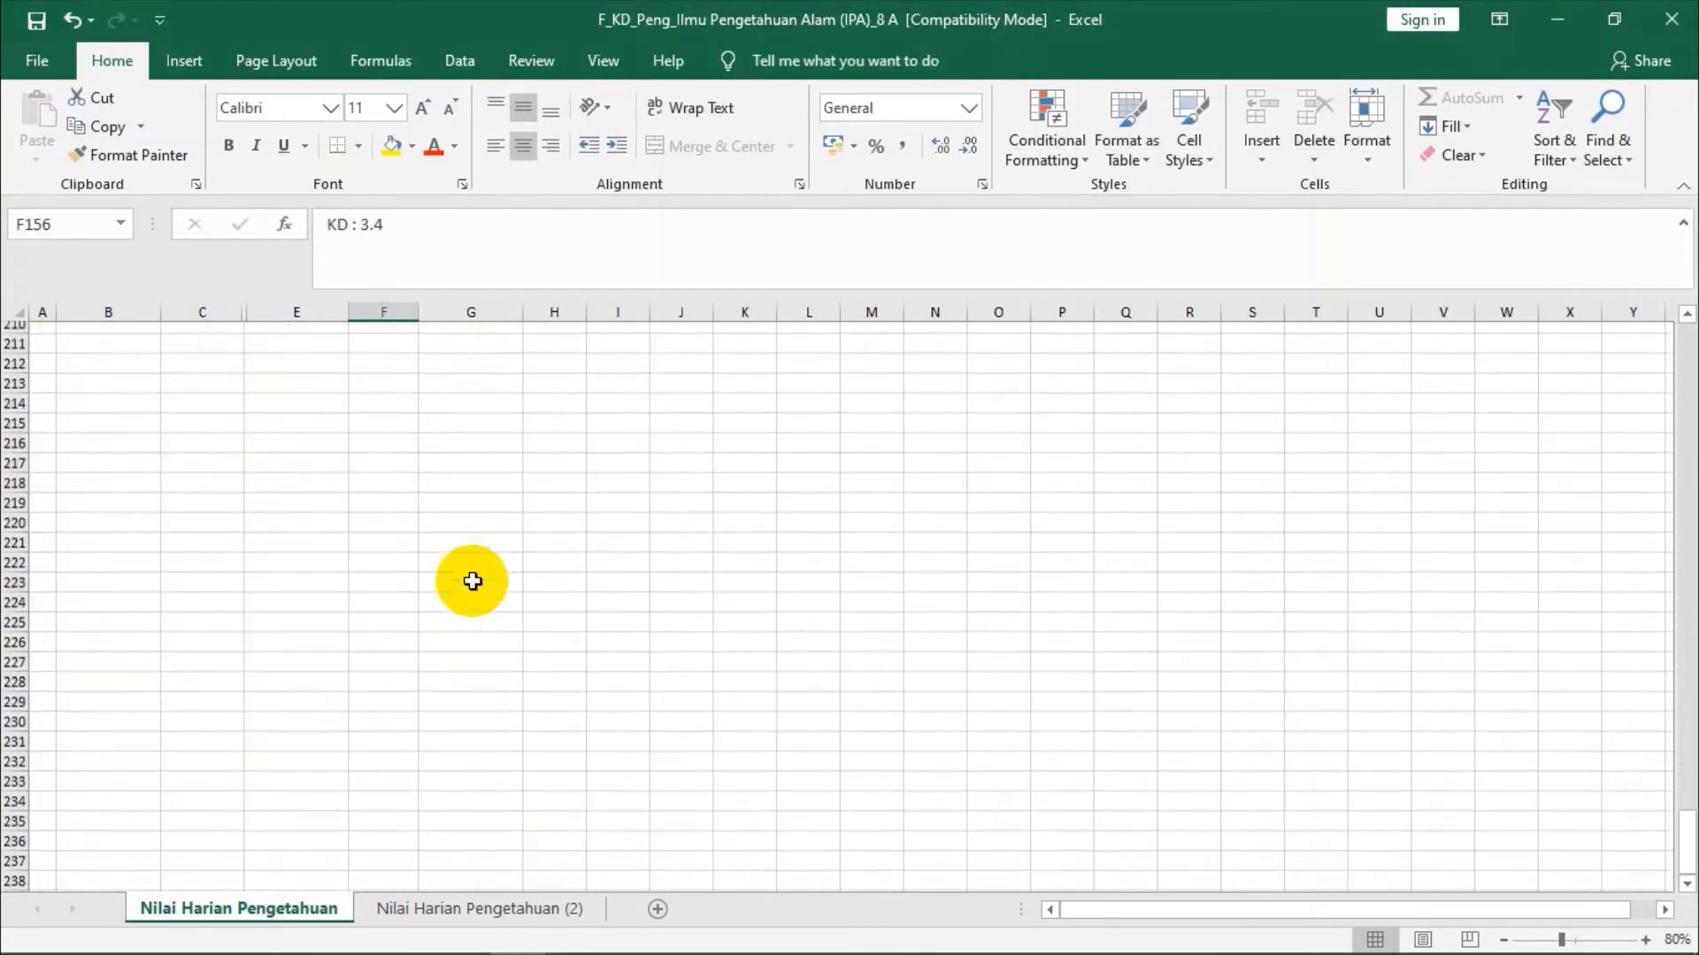
{"action": "scroll", "coordinate": [493, 626], "scroll_direction": "up", "scroll_amount": 6}
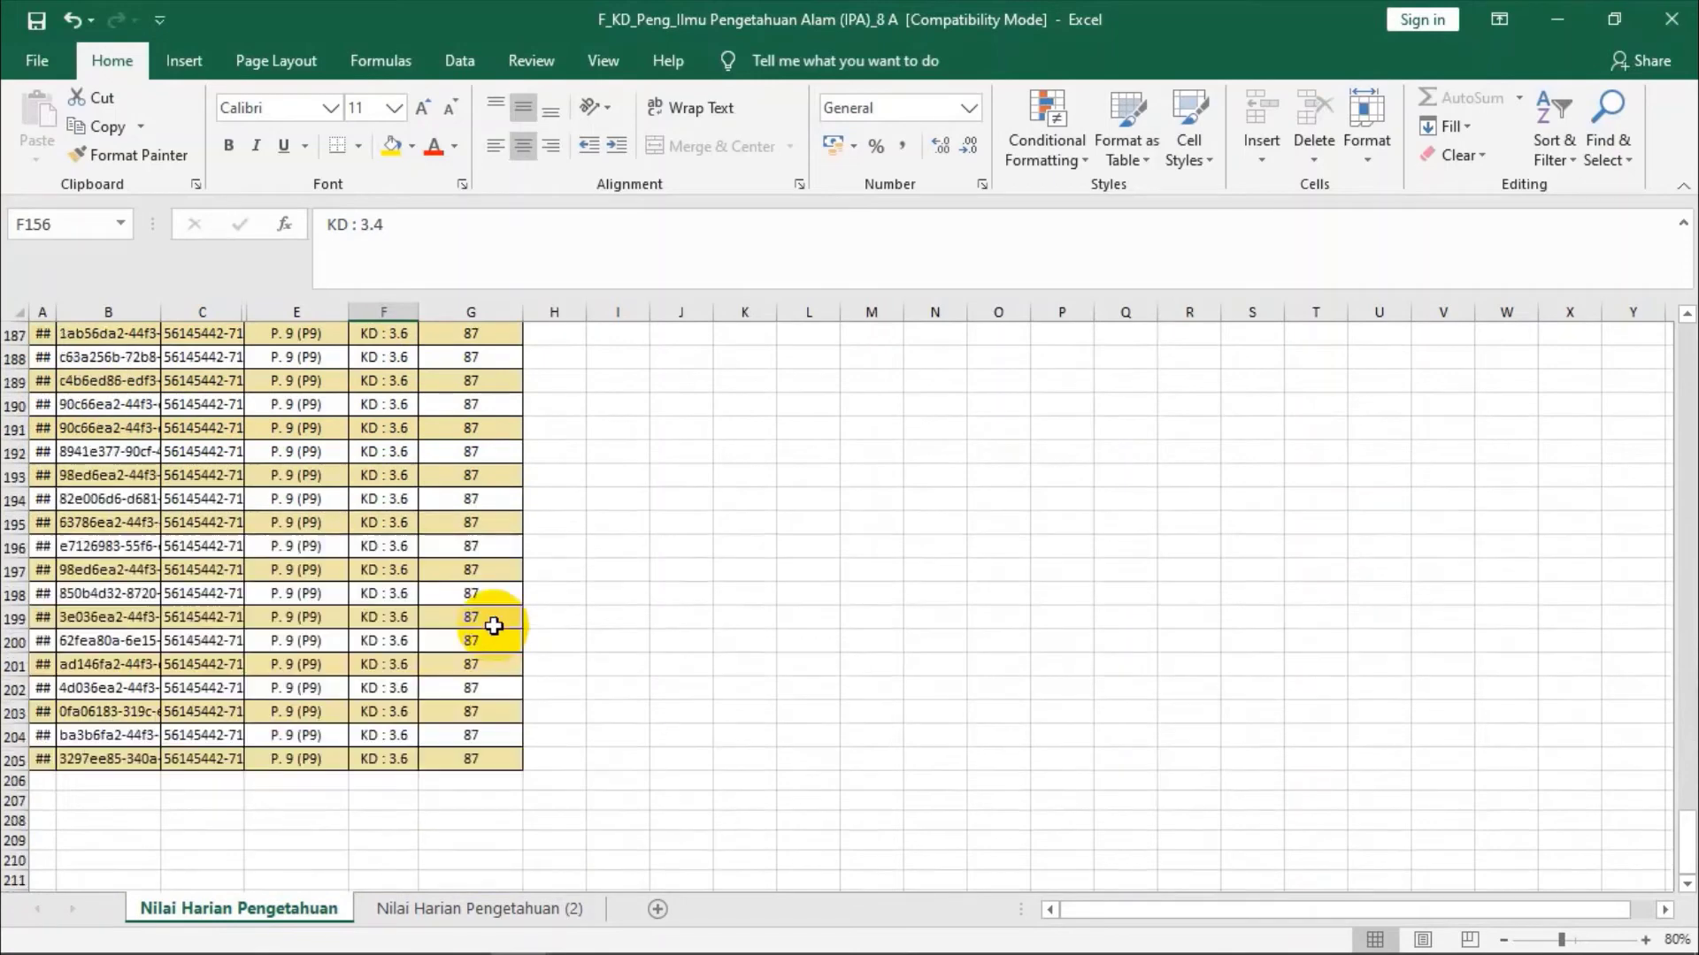
- Go back through the filled KD blocks from the KD : 3.6 rows up to the sheet's header
{"action": "left_click", "coordinate": [504, 384]}
{"action": "left_click", "coordinate": [591, 379]}
{"action": "scroll", "coordinate": [591, 377], "scroll_direction": "up", "scroll_amount": 1}
{"action": "scroll", "coordinate": [591, 377], "scroll_direction": "up", "scroll_amount": 20}
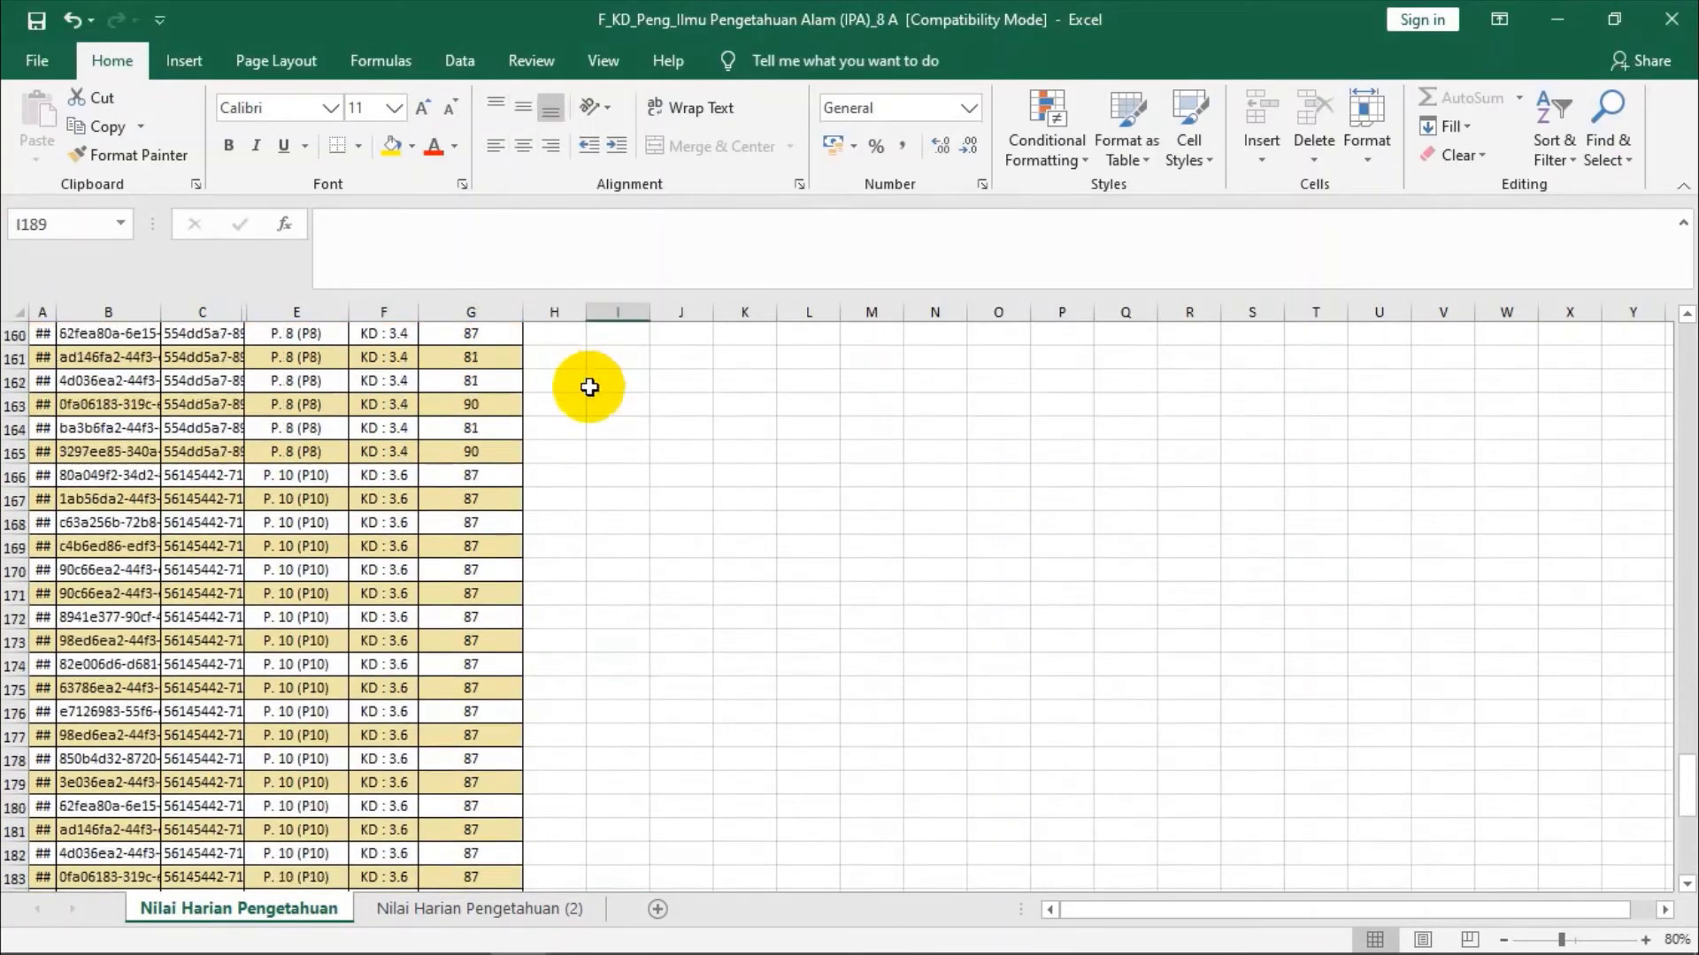
{"action": "scroll", "coordinate": [469, 381], "scroll_direction": "up", "scroll_amount": 7}
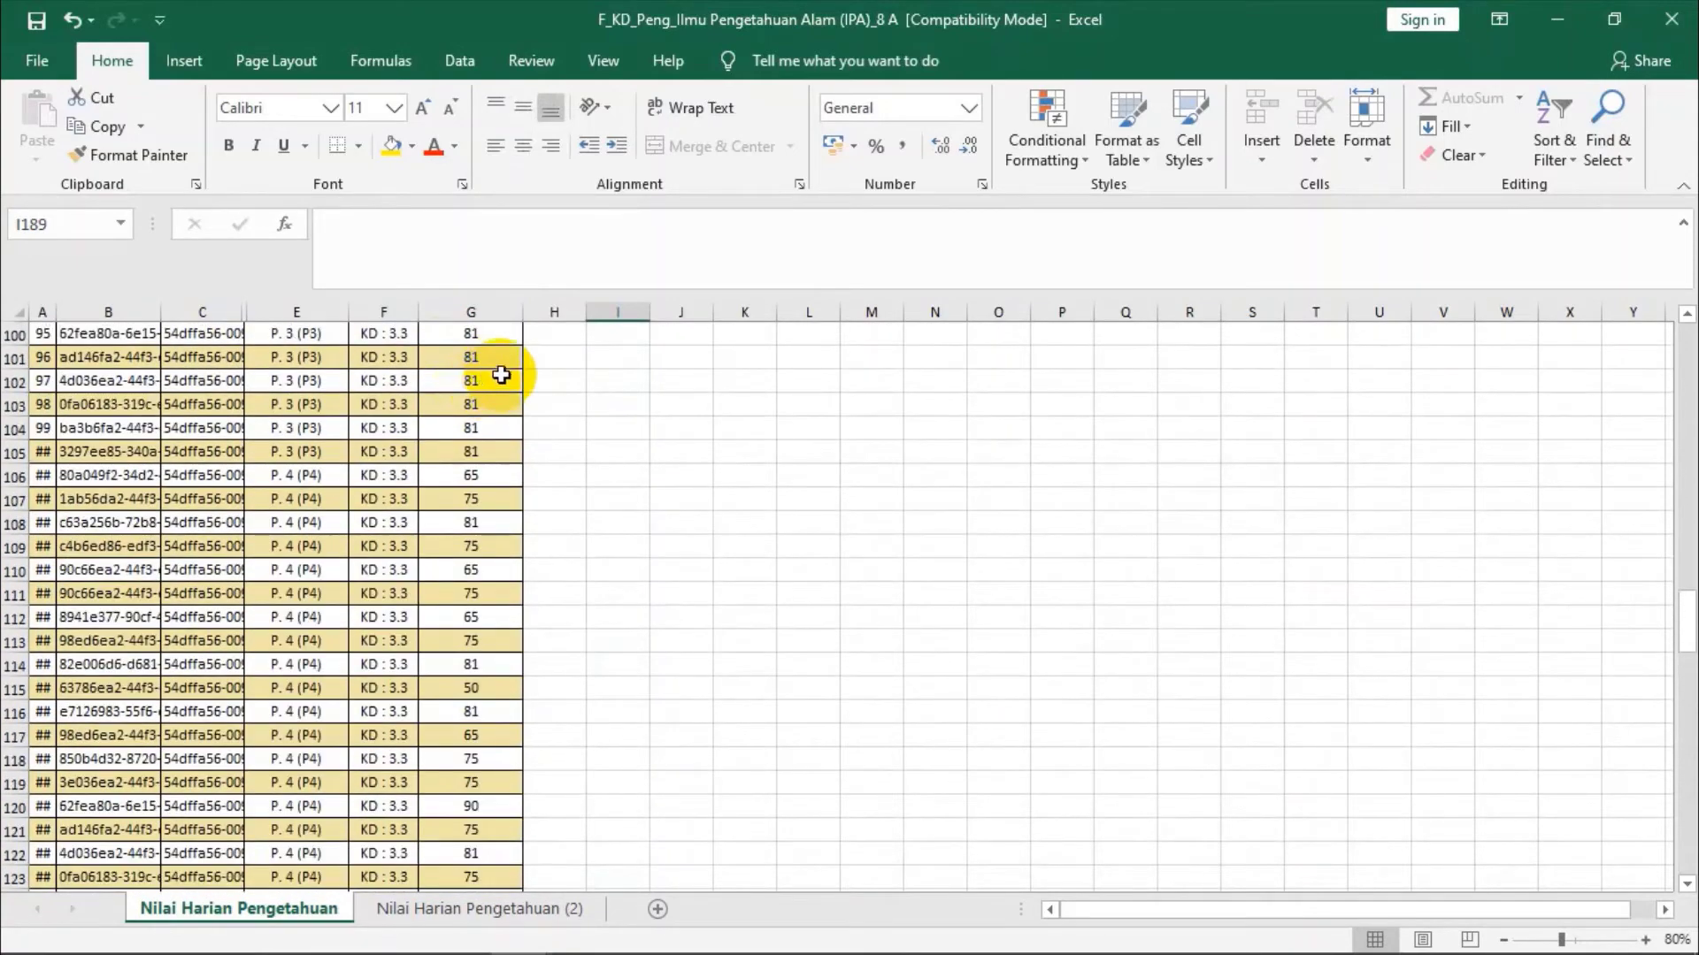
{"action": "scroll", "coordinate": [500, 381], "scroll_direction": "up", "scroll_amount": 20}
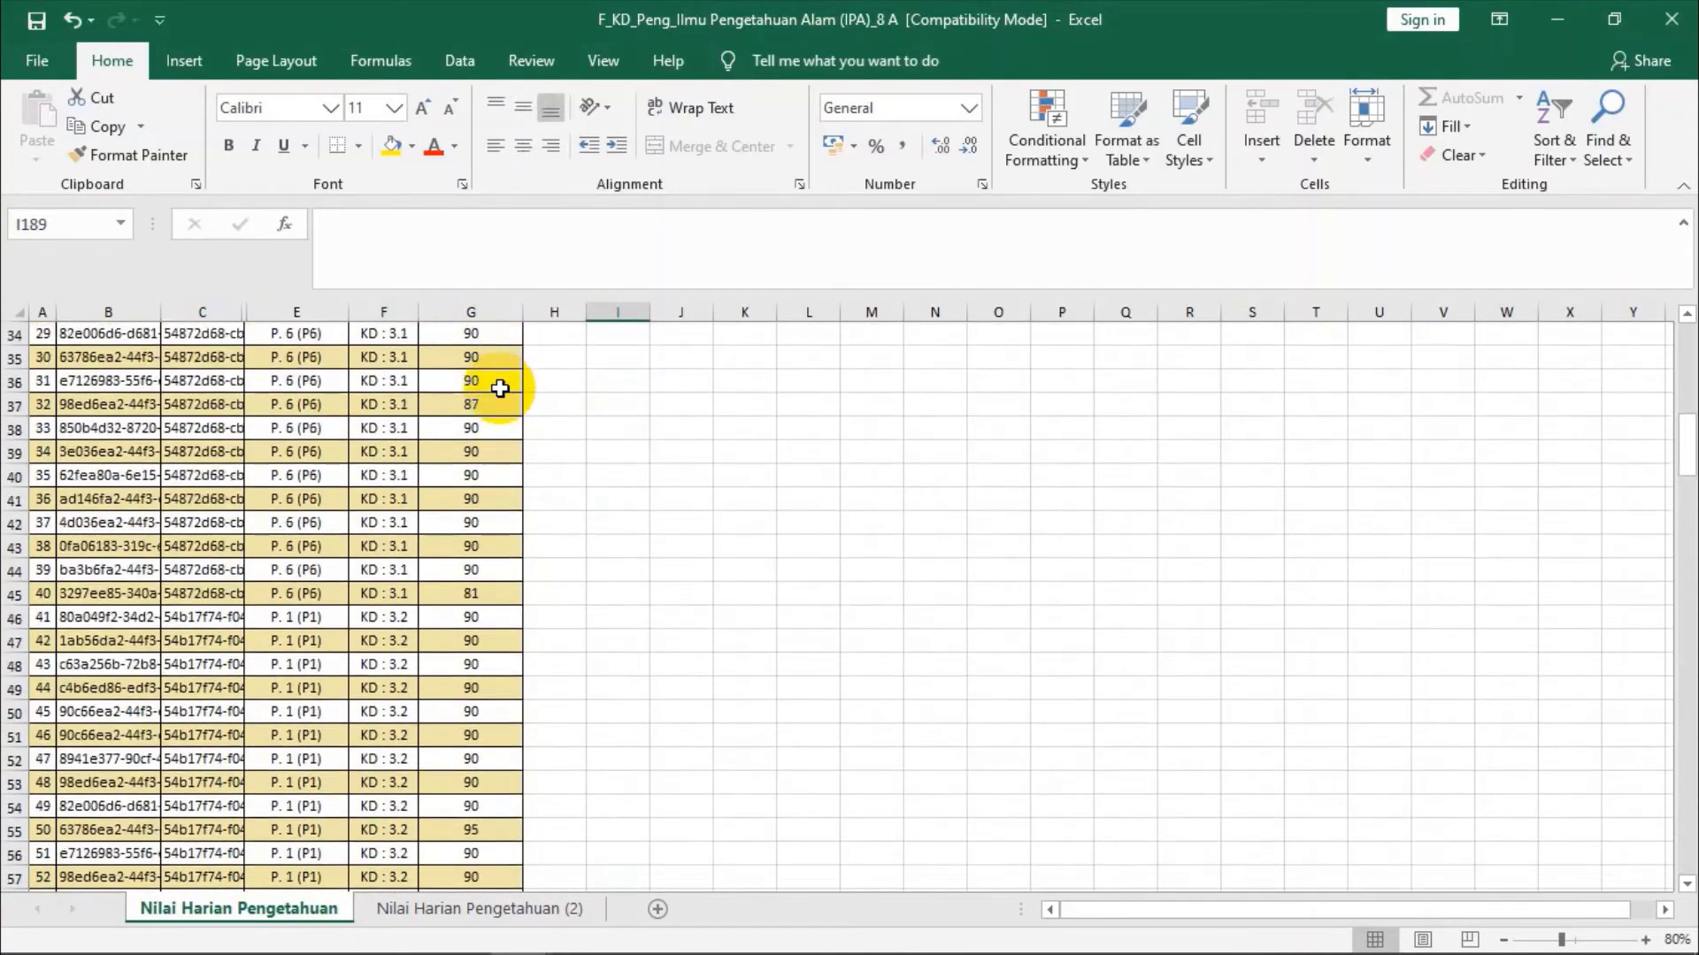
{"action": "scroll", "coordinate": [501, 388], "scroll_direction": "up", "scroll_amount": 11}
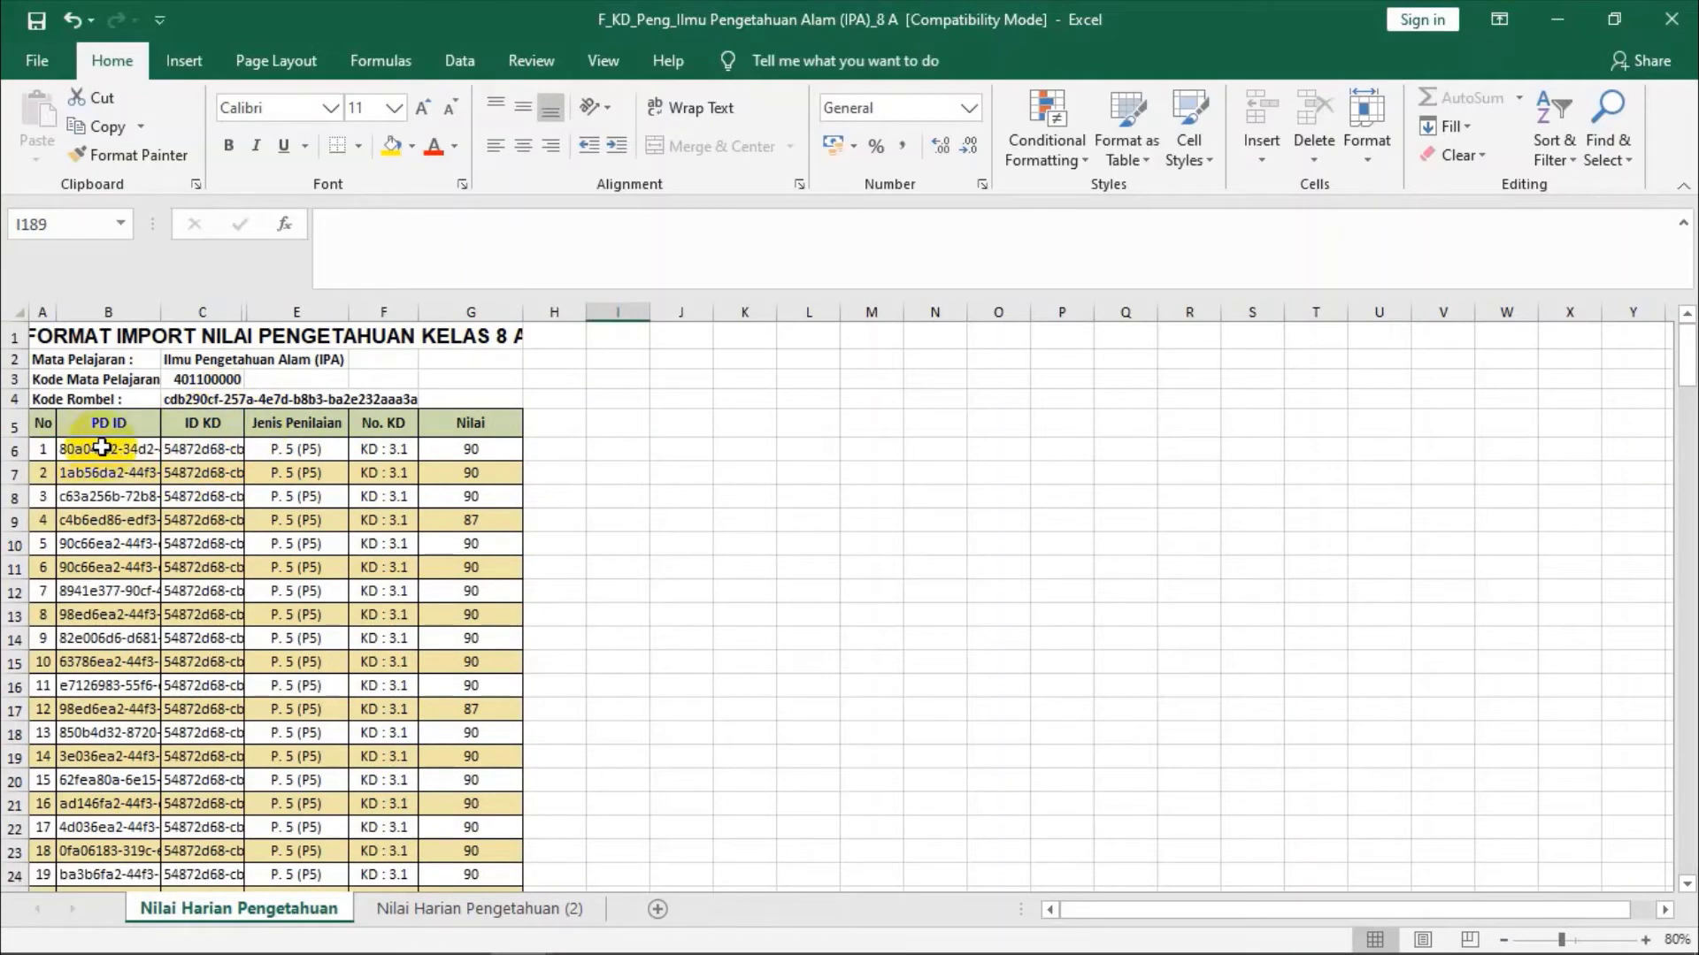
- Inspect the Nilai scores of the first three students in cells G6, G7 and G8
{"action": "left_click", "coordinate": [470, 449]}
{"action": "scroll", "coordinate": [469, 452], "scroll_direction": "down", "scroll_amount": 3}
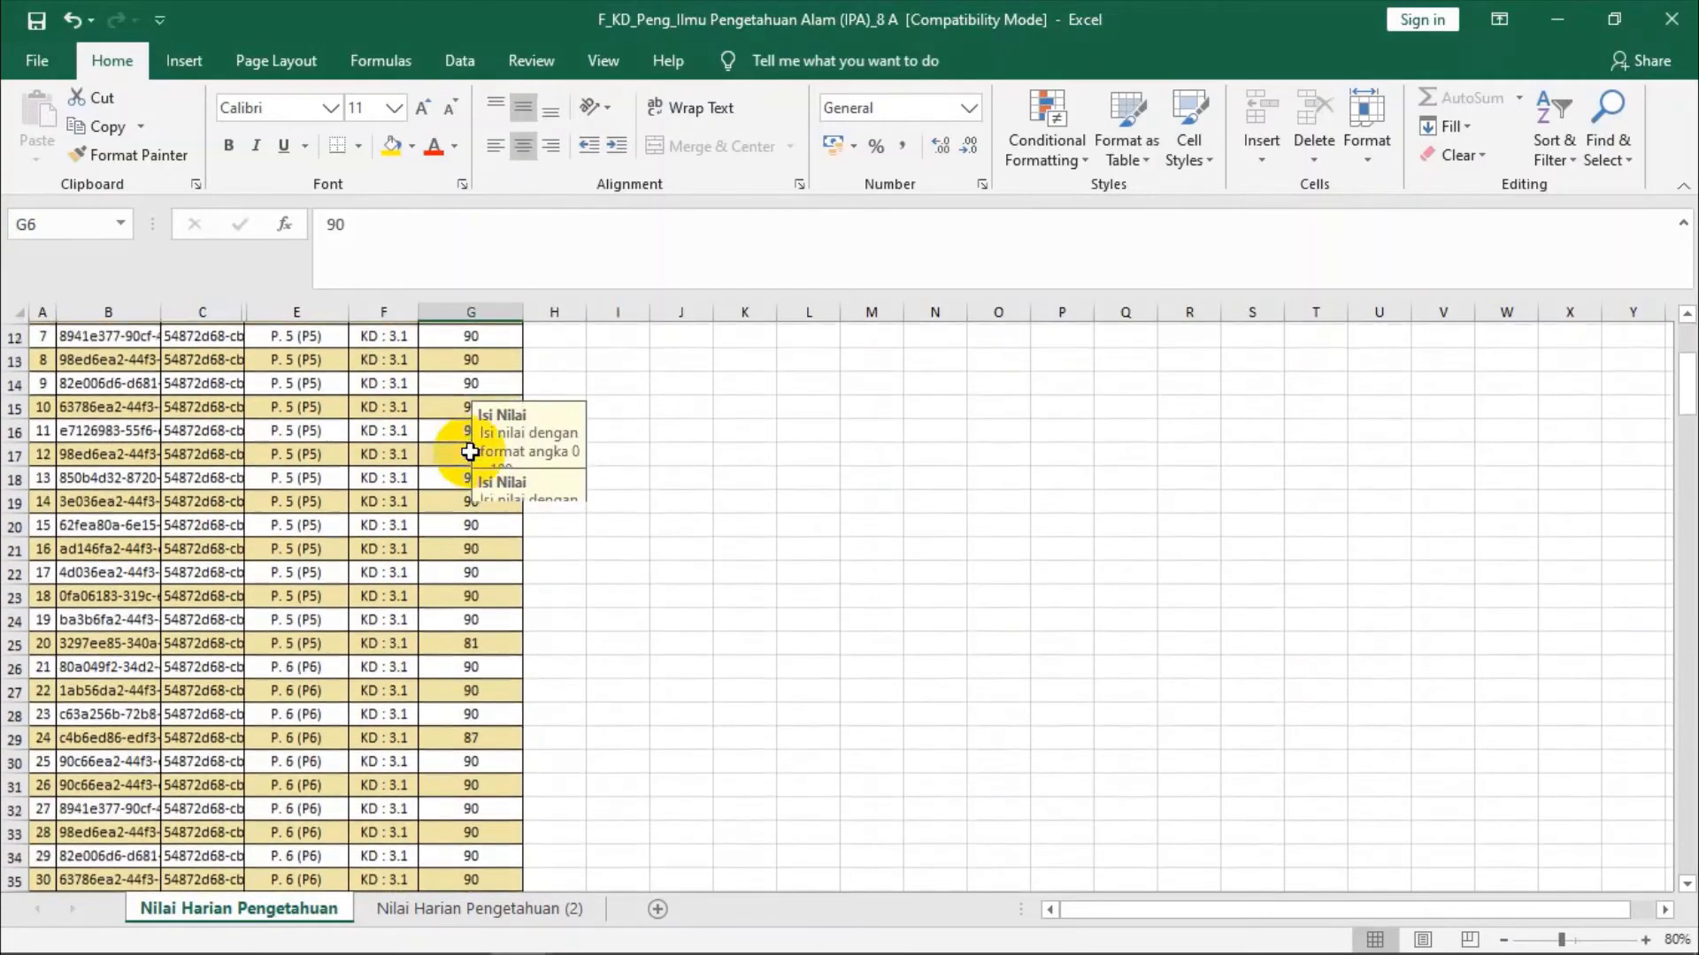
{"action": "scroll", "coordinate": [469, 452], "scroll_direction": "up", "scroll_amount": 3}
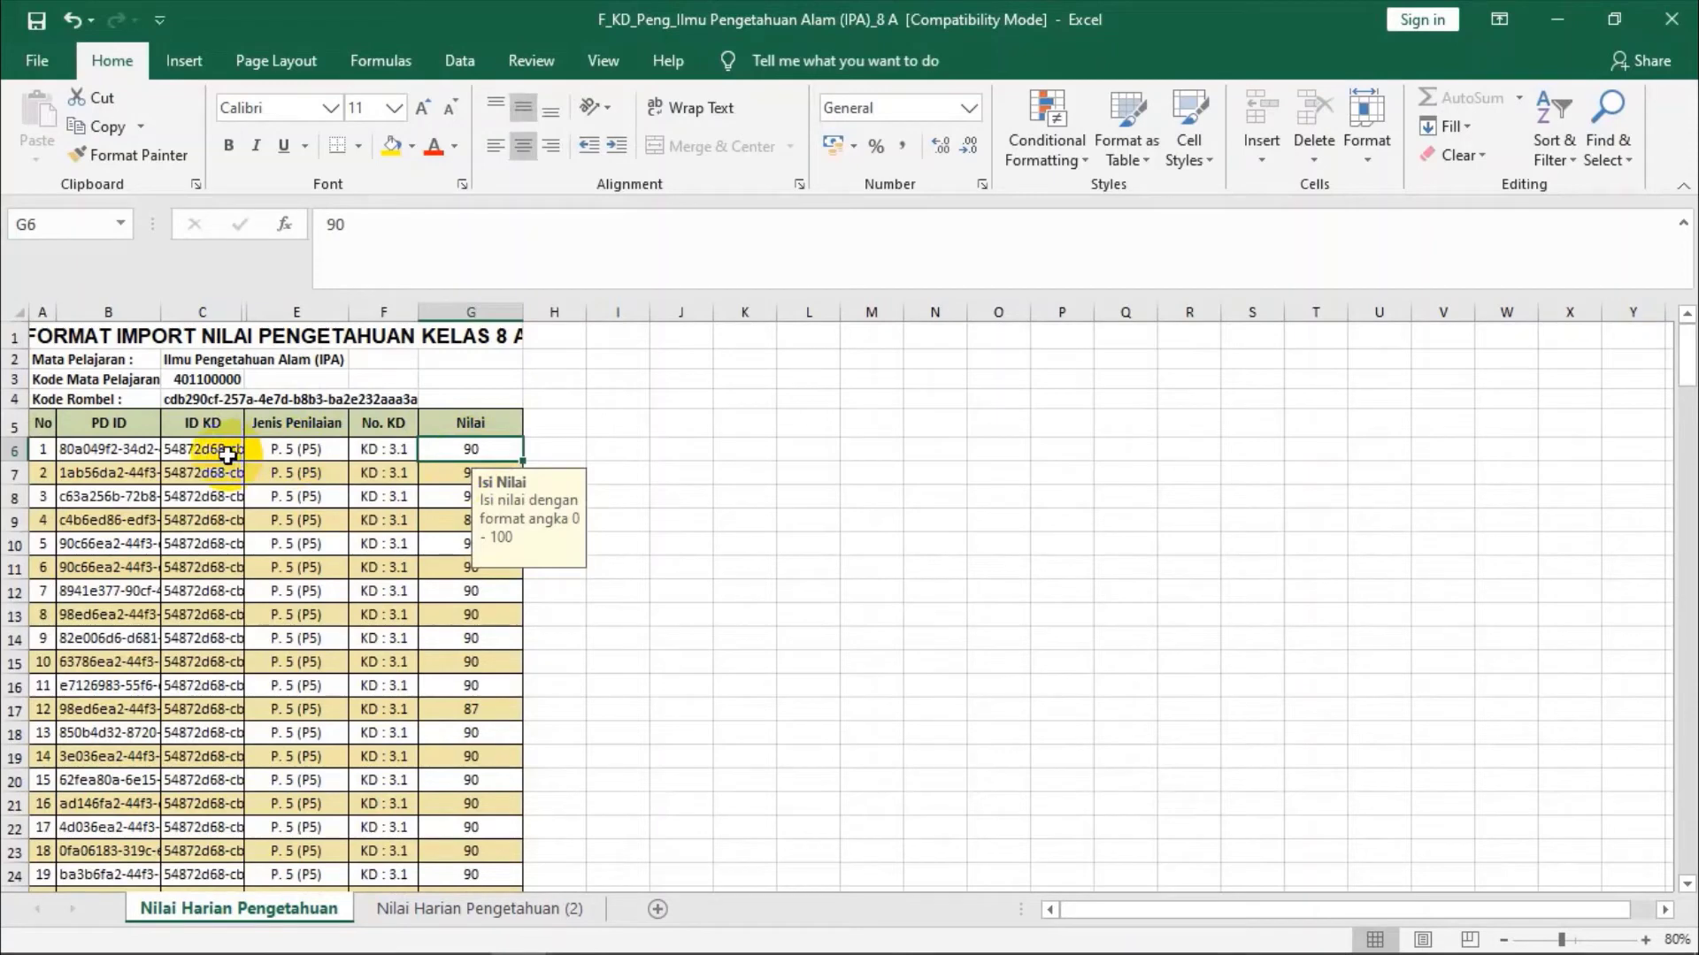
{"action": "left_click", "coordinate": [447, 473]}
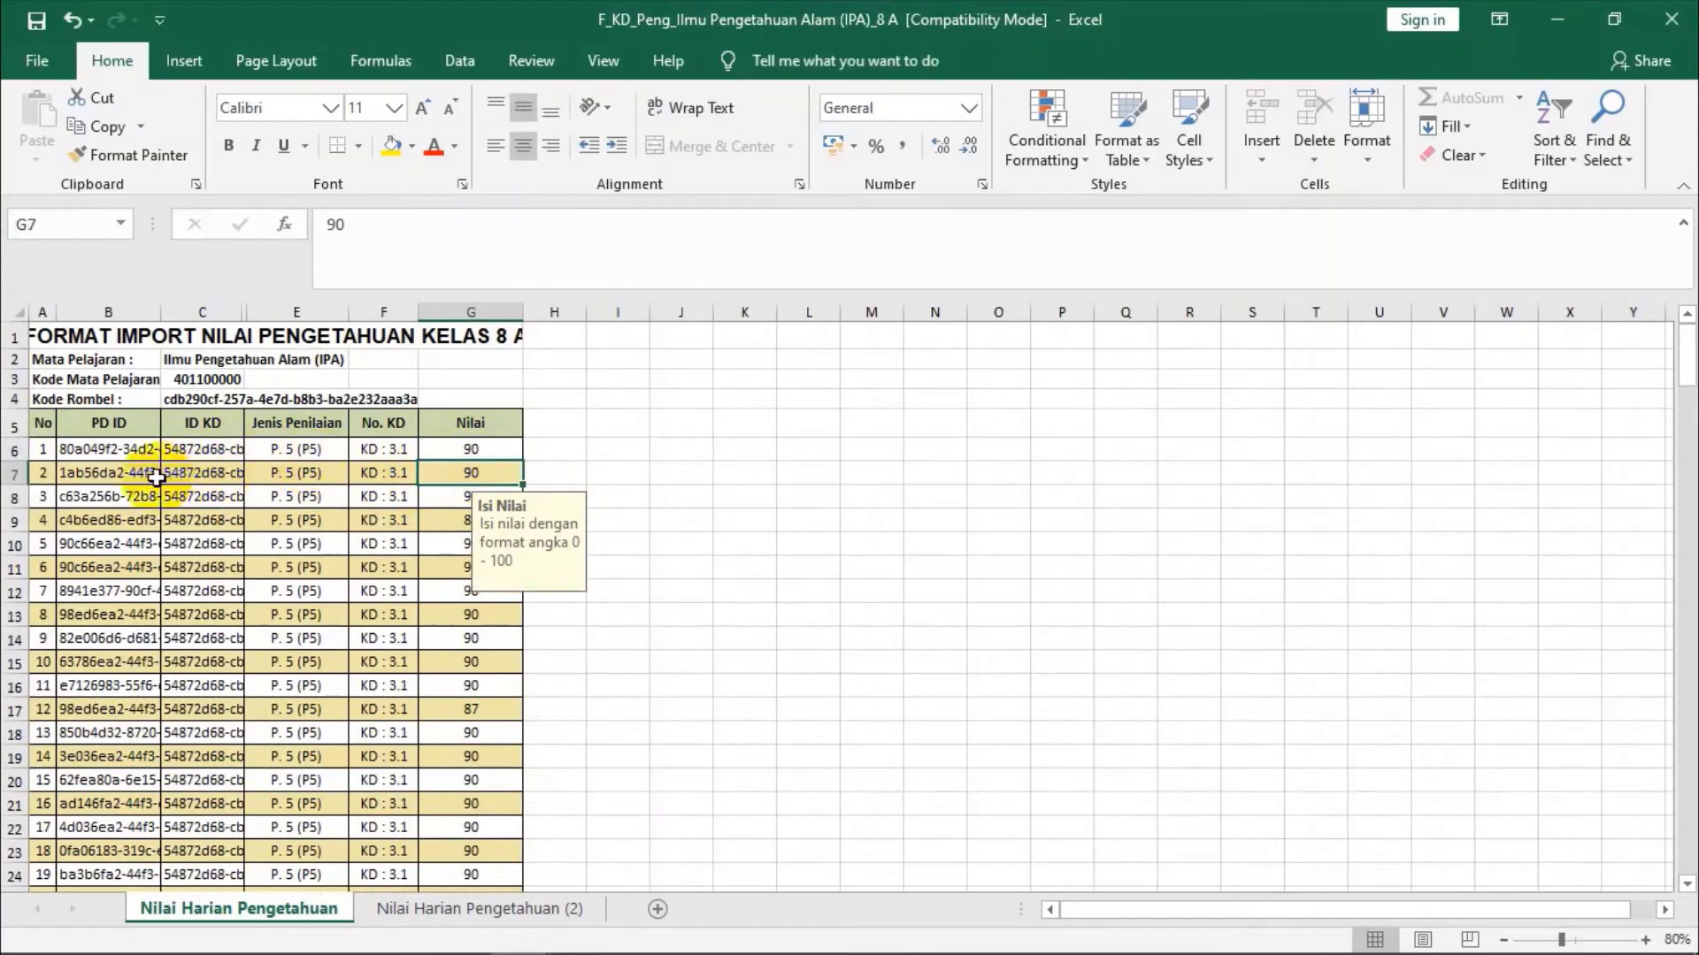
{"action": "left_click", "coordinate": [452, 500]}
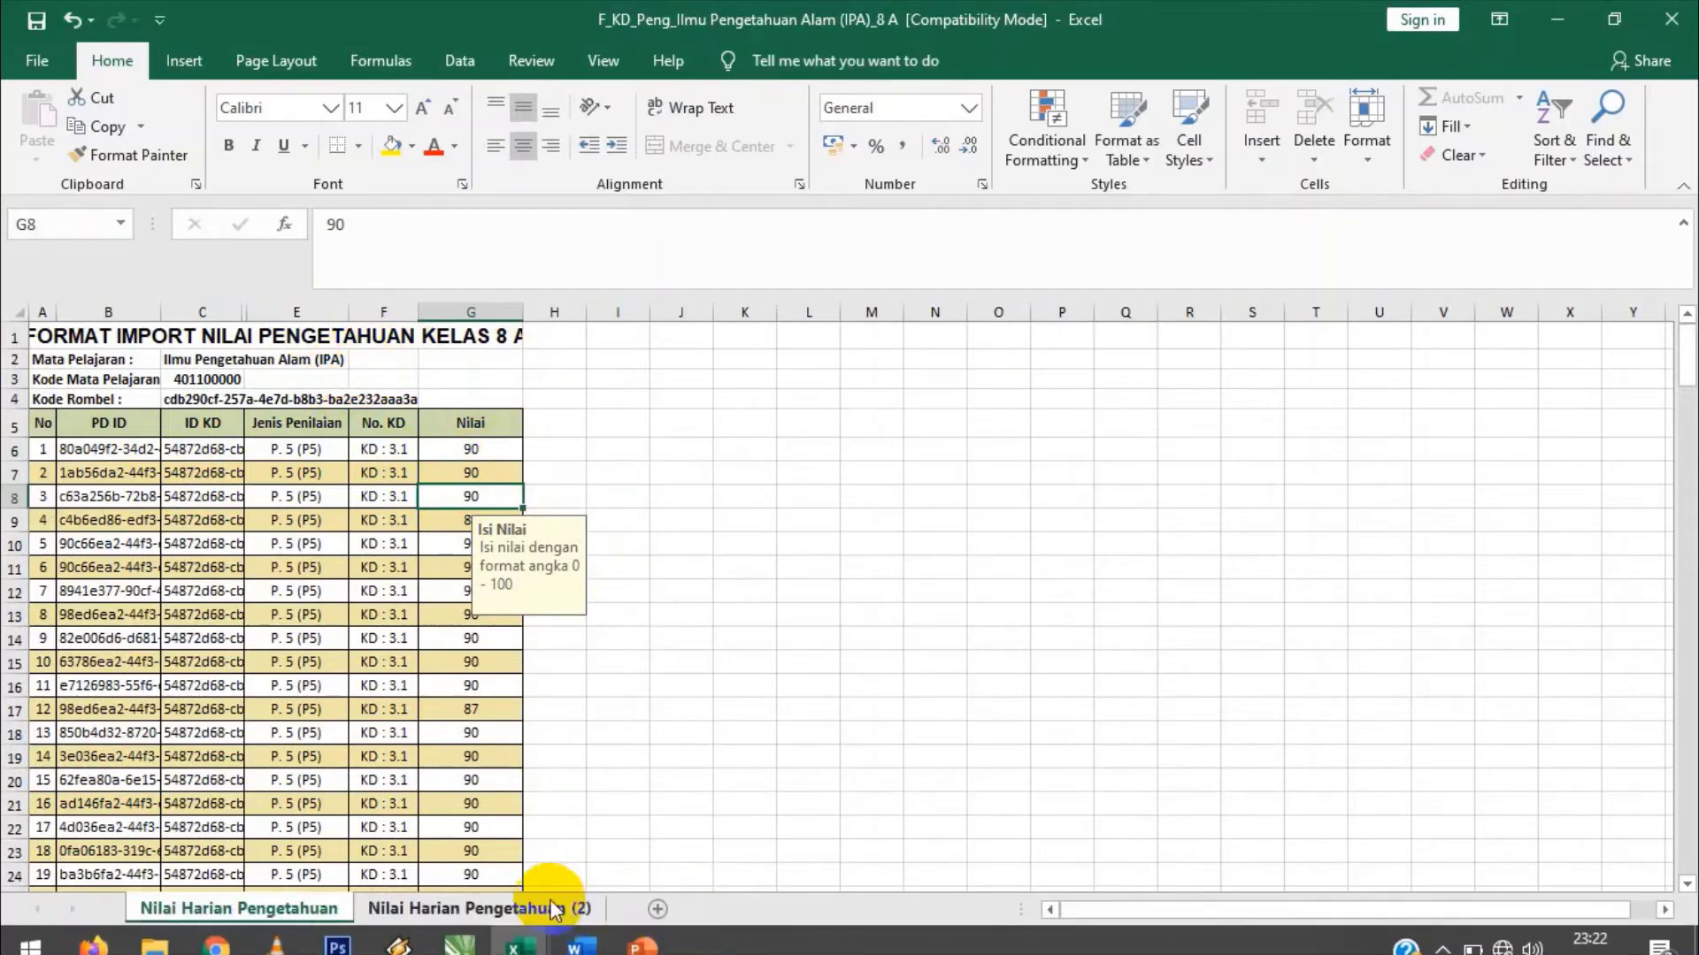
- Switch to the F_KD_Ket workbook and examine its first Nilai score and the KD : 4.1 rows F6 to F25
{"action": "mouse_move", "coordinate": [520, 931]}
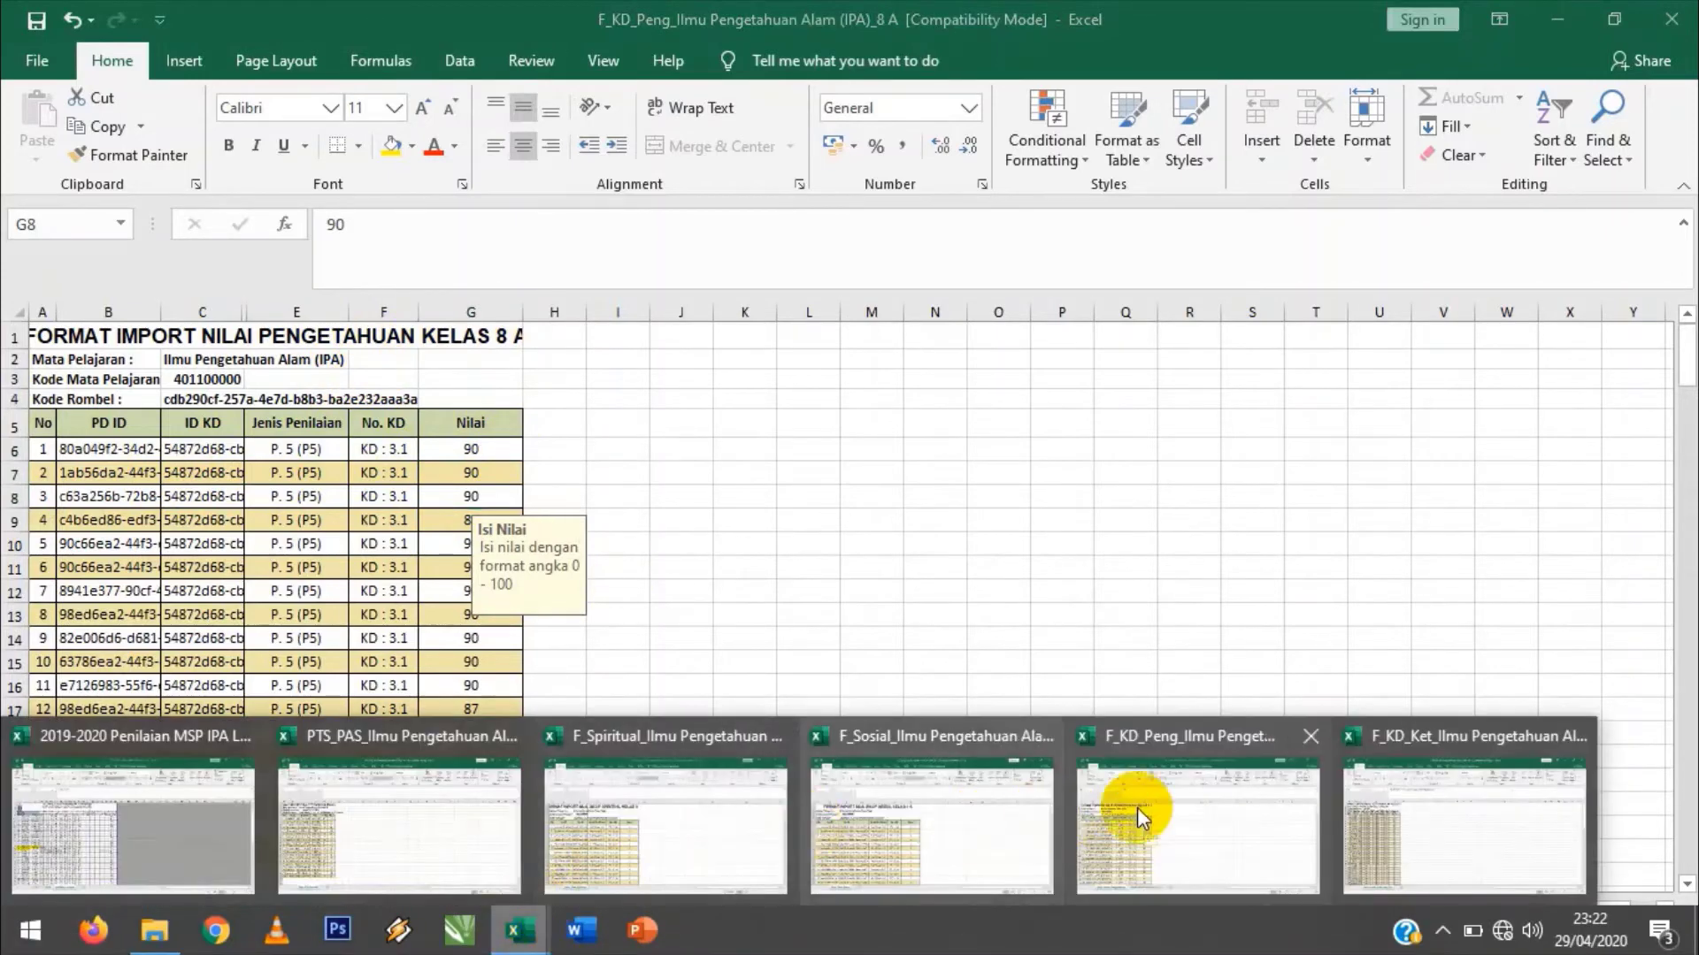
{"action": "left_click", "coordinate": [1425, 840]}
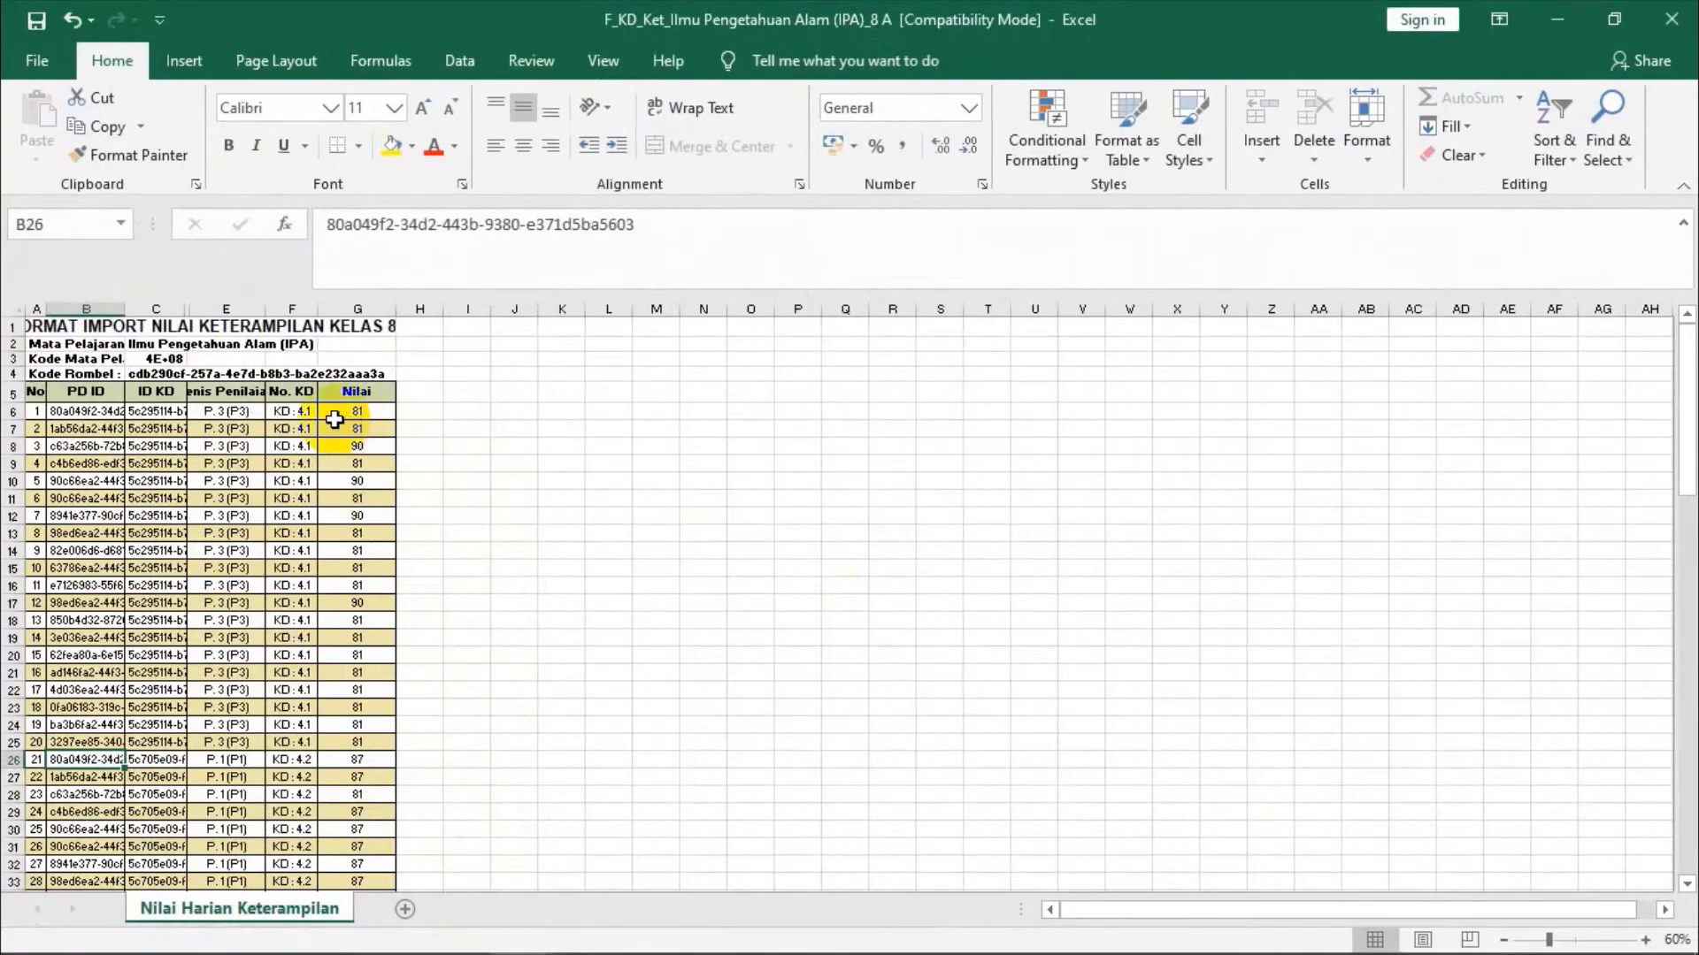
{"action": "left_click", "coordinate": [340, 416]}
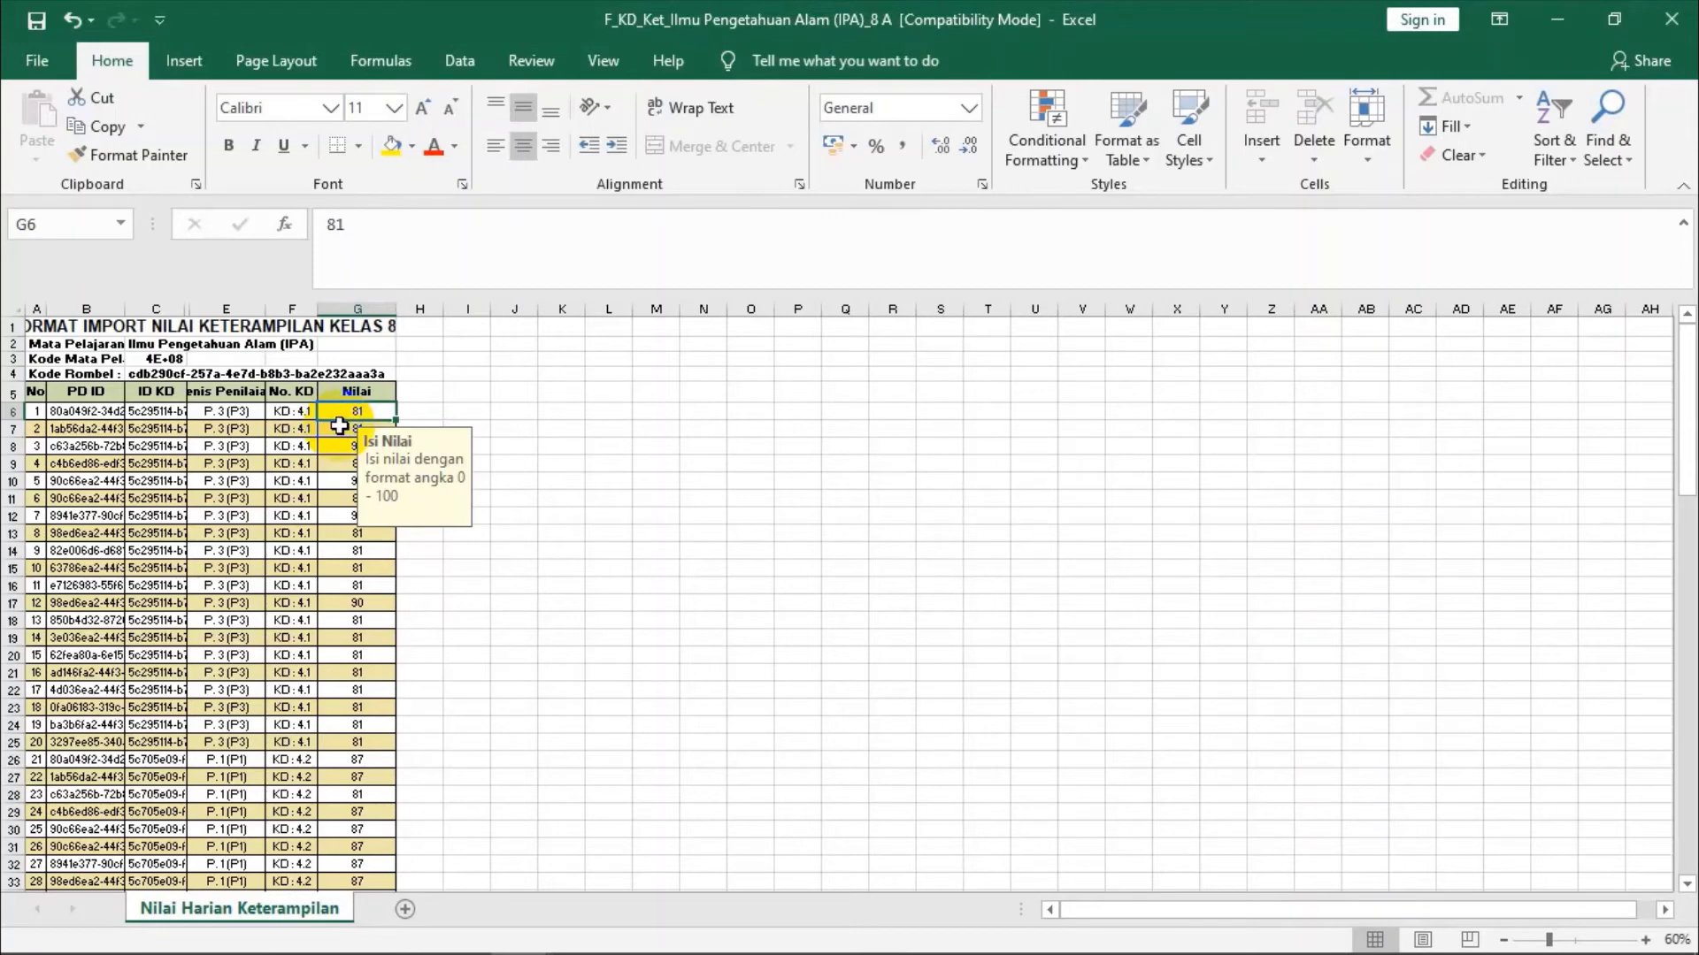
{"action": "left_click_drag", "start_coordinate": [316, 413], "coordinate": [295, 749]}
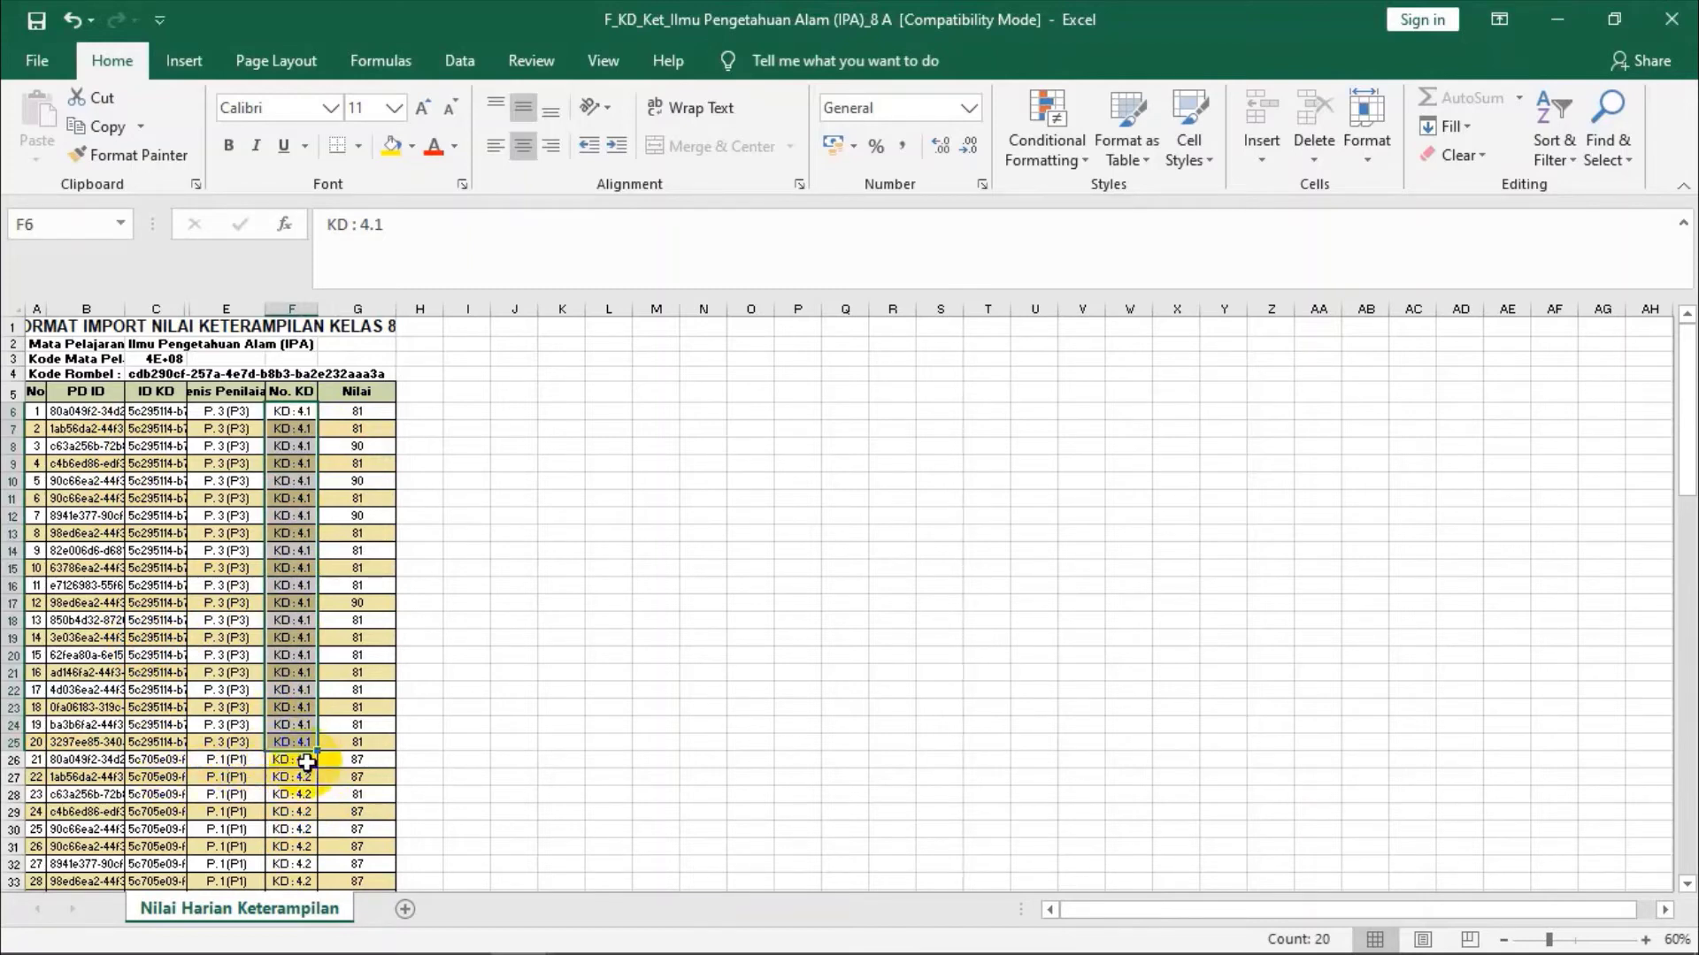
{"action": "left_click", "coordinate": [307, 762]}
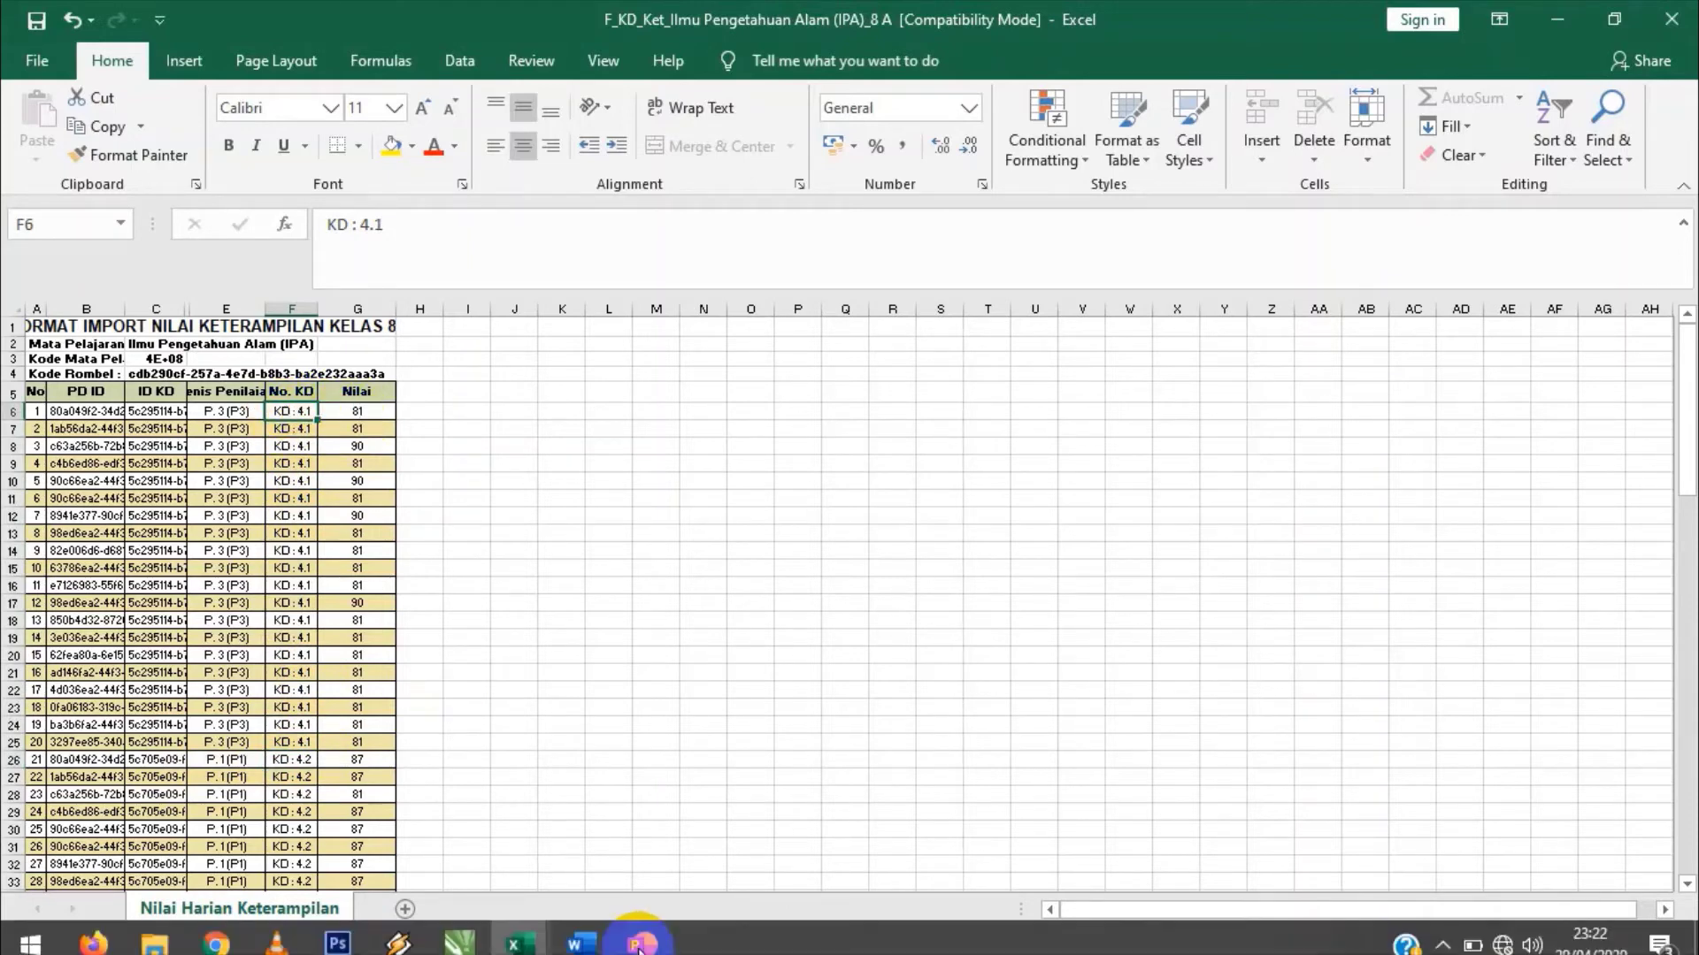
- In the 2019-2020 Penilaian MSP IPA workbook, copy the SPD NK scores from AK6 to AK24
{"action": "left_click", "coordinate": [519, 930]}
{"action": "left_click", "coordinate": [195, 871]}
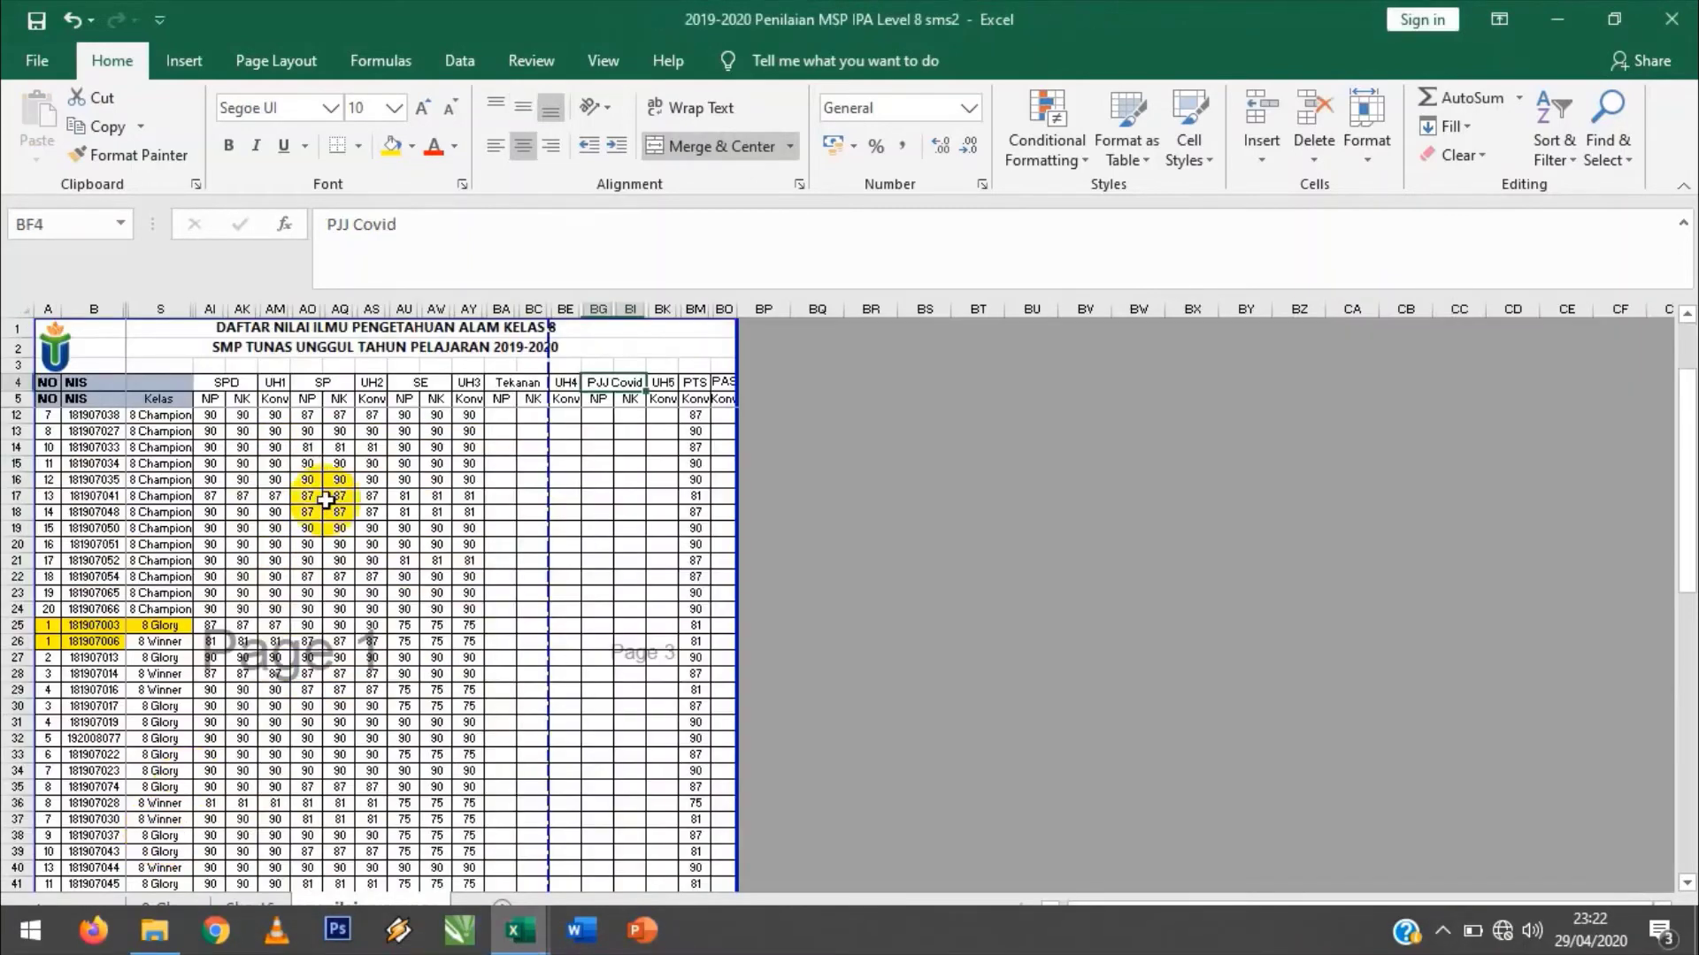
{"action": "left_click", "coordinate": [244, 402]}
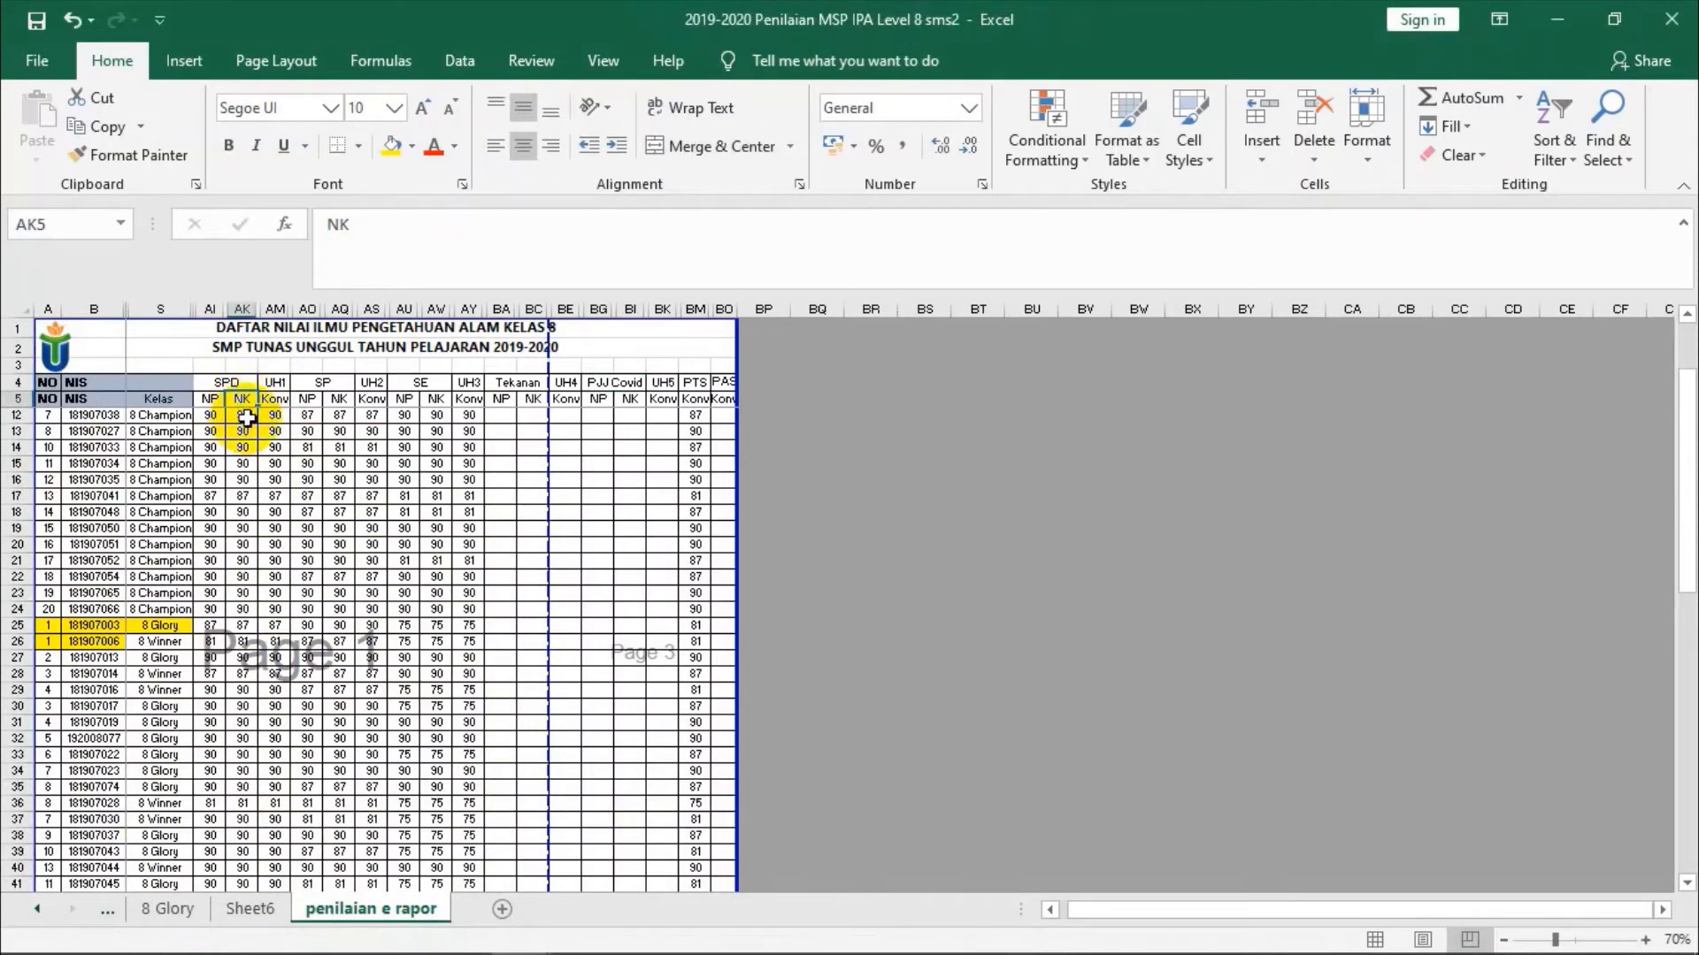
{"action": "left_click", "coordinate": [246, 419]}
{"action": "scroll", "coordinate": [250, 407], "scroll_direction": "up", "scroll_amount": 2}
{"action": "left_click_drag", "start_coordinate": [253, 407], "coordinate": [251, 713]}
{"action": "right_click", "coordinate": [250, 706]}
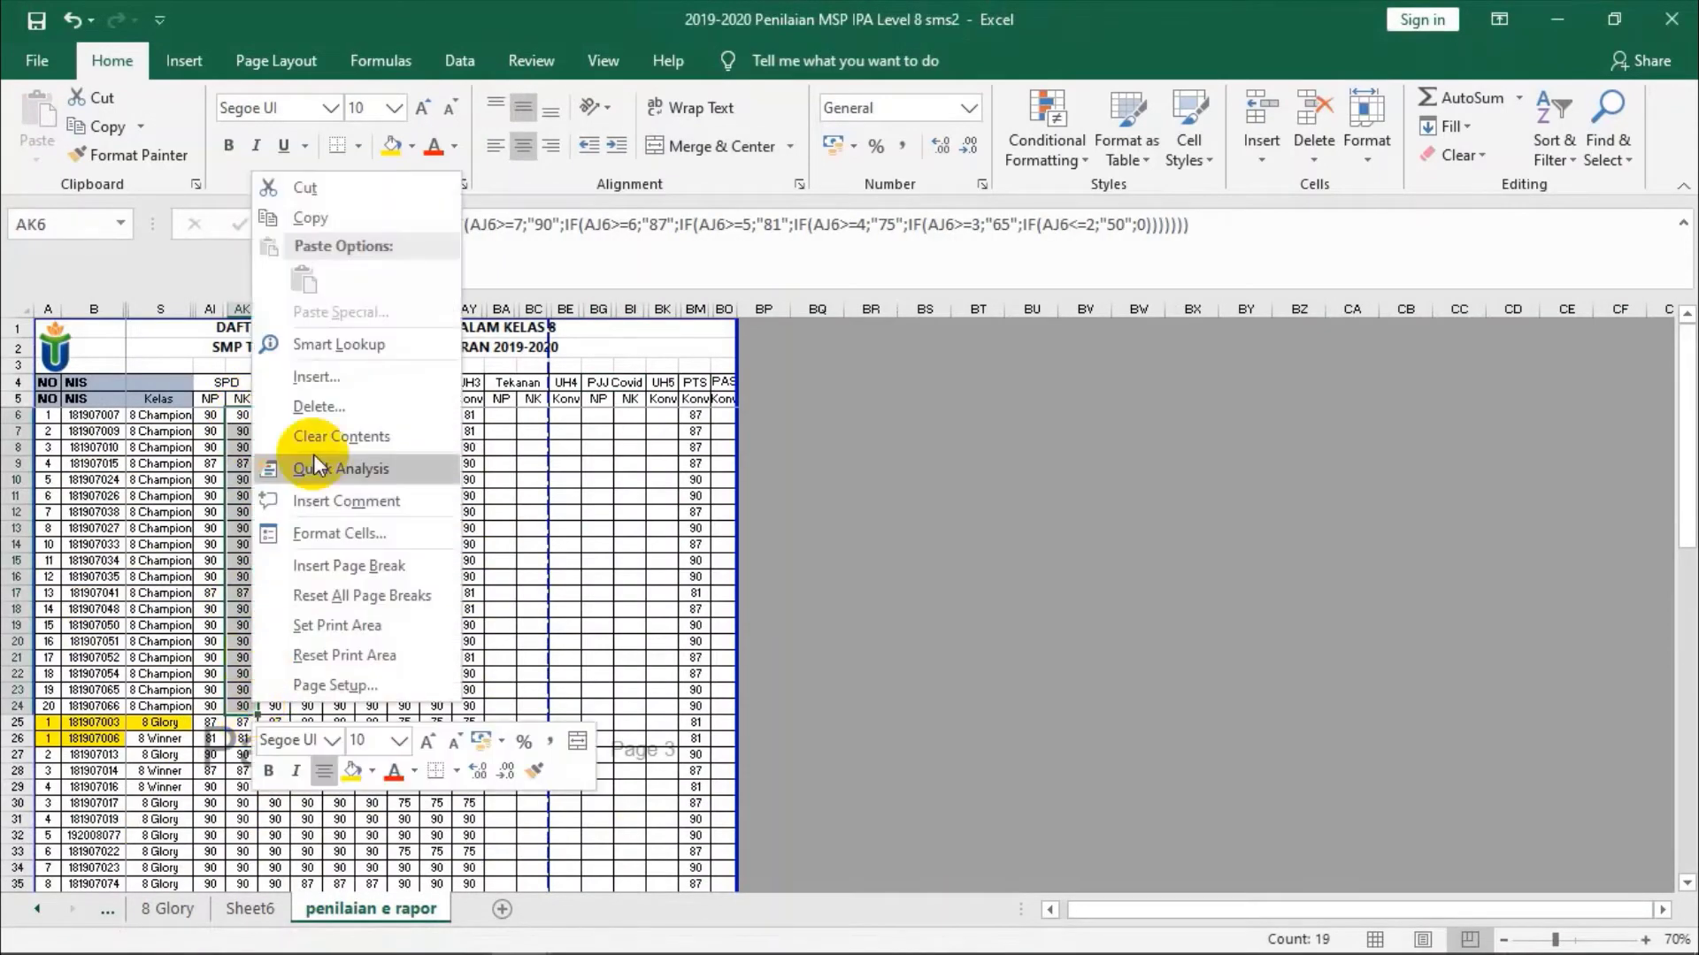
{"action": "left_click", "coordinate": [336, 220]}
- Paste the copied SPD NK scores as values into the F_KD_Ket workbook's KD : 4.1 Nilai cells, starting at G6
{"action": "left_click", "coordinate": [520, 931]}
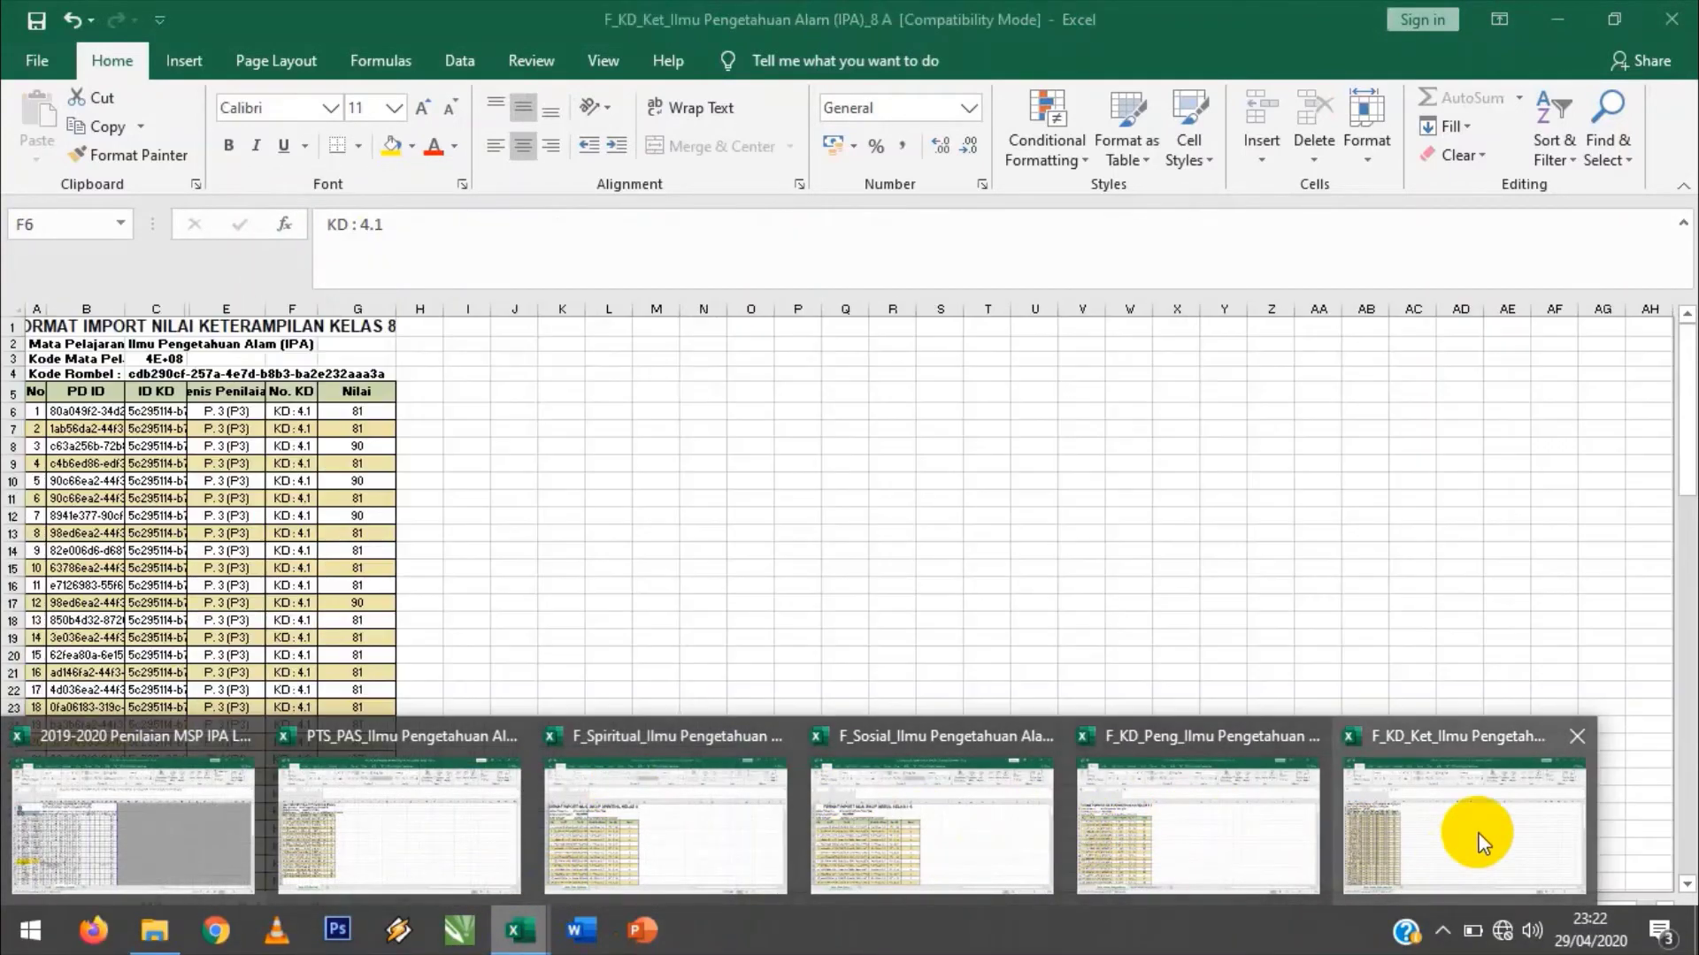
{"action": "left_click", "coordinate": [1483, 836]}
{"action": "right_click", "coordinate": [353, 414]}
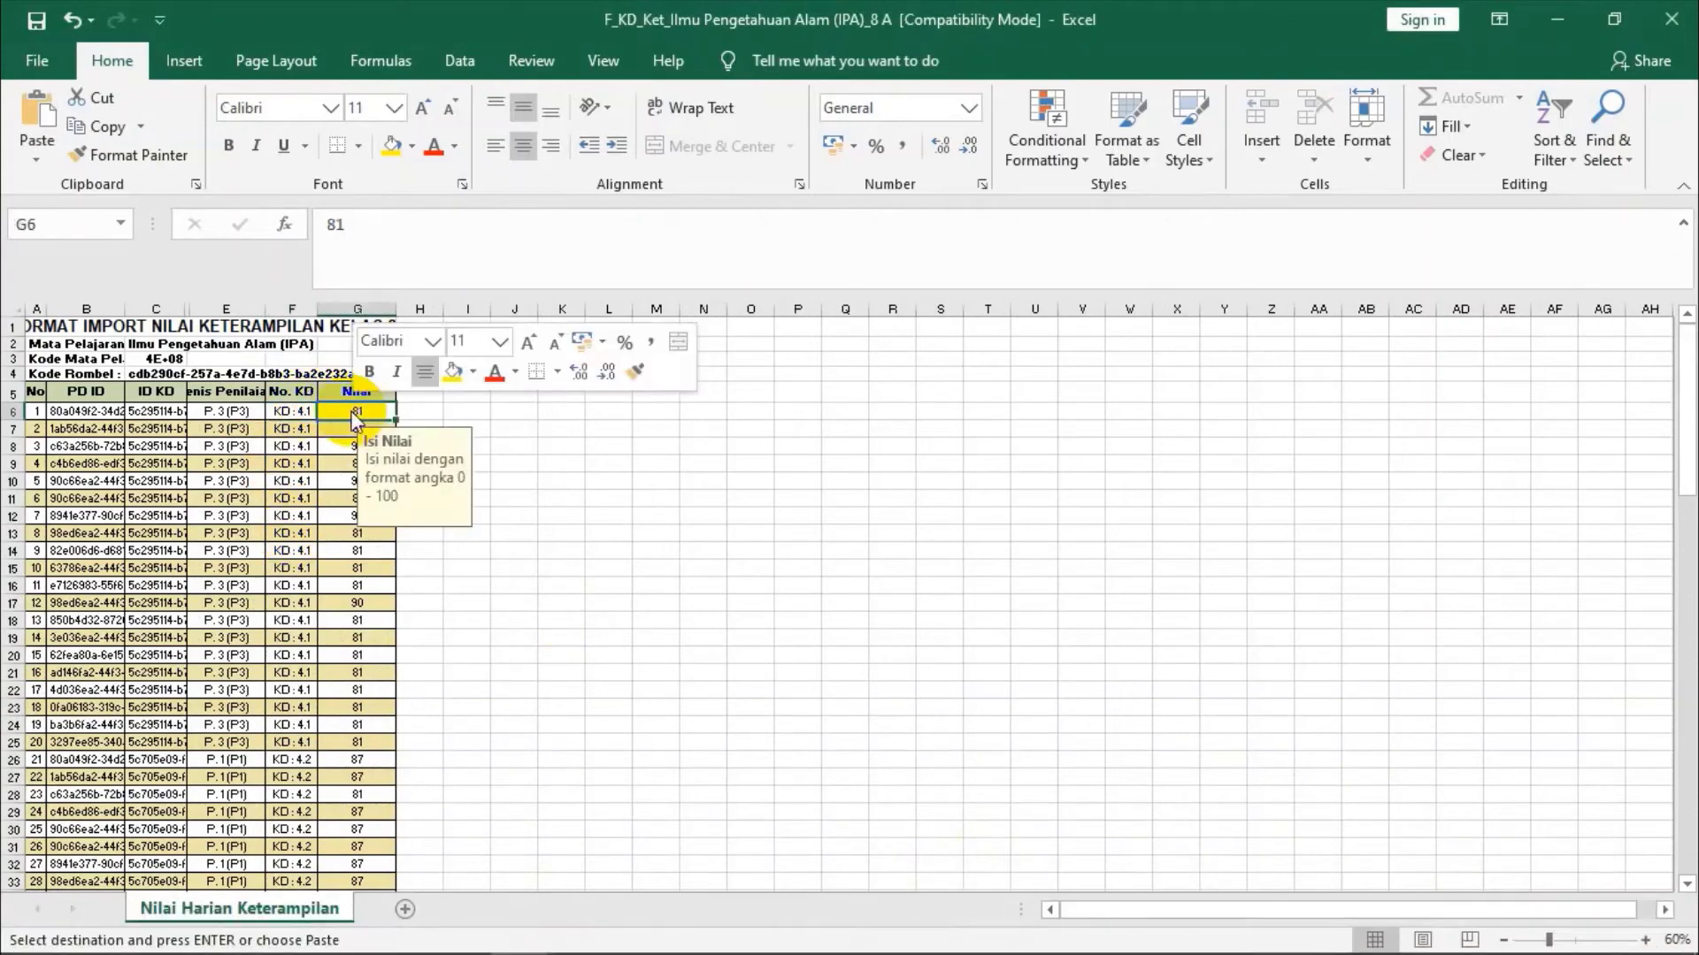
{"action": "left_click", "coordinate": [442, 524]}
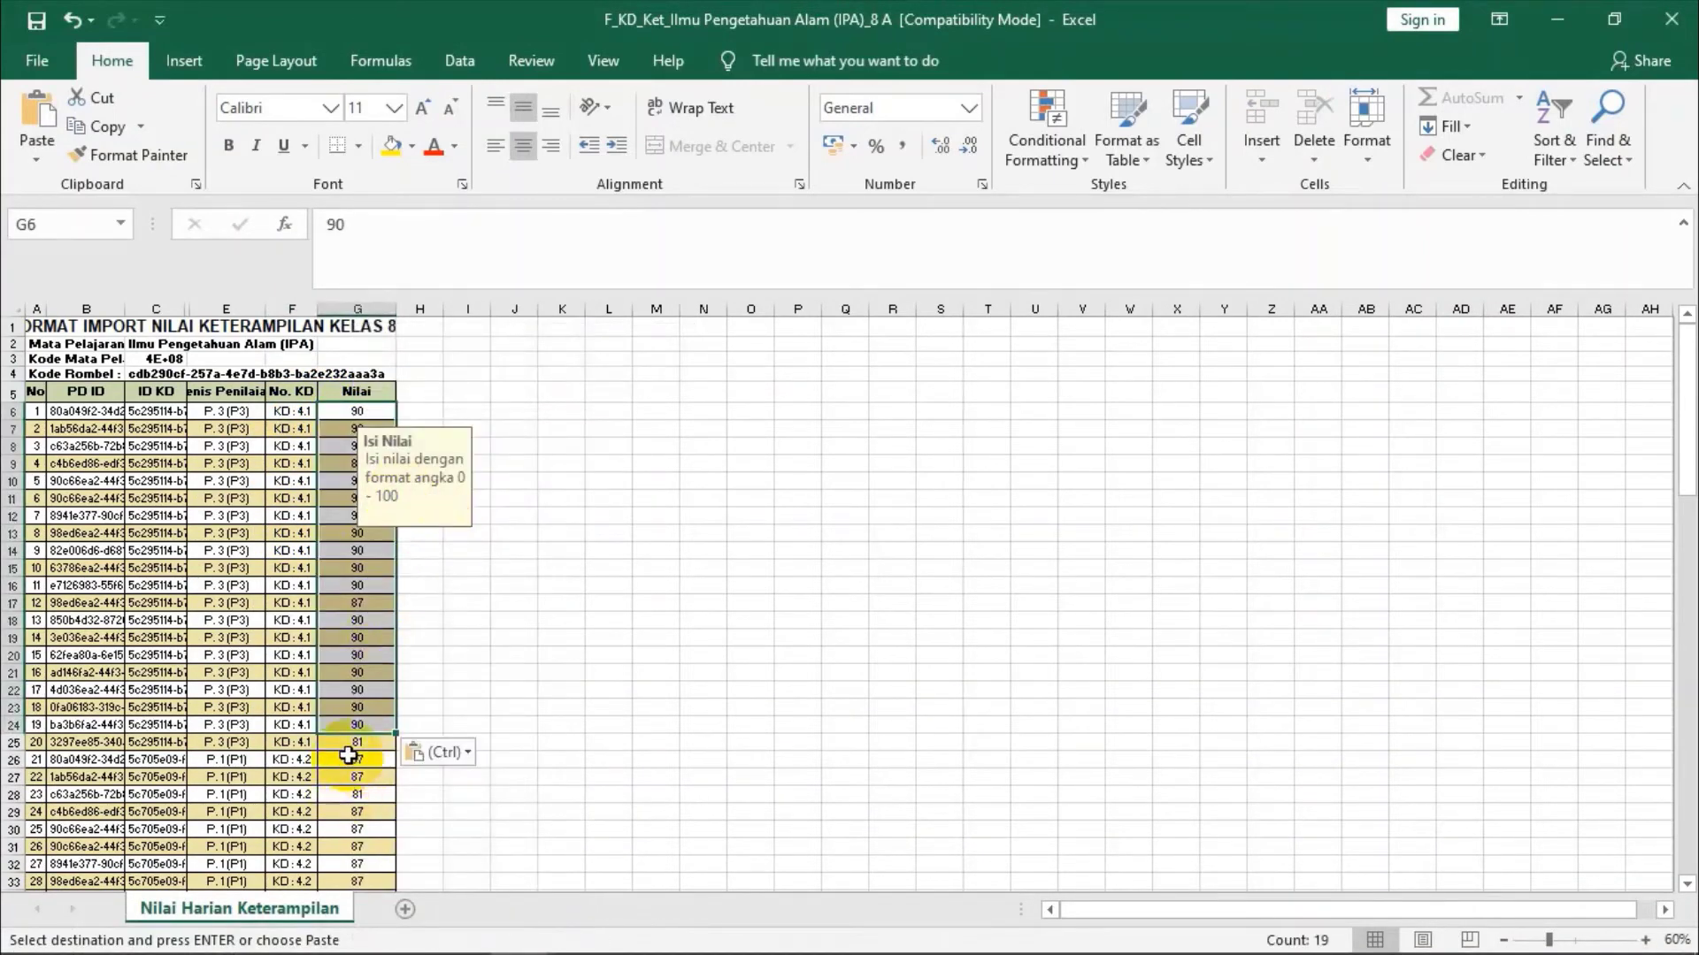
- Examine the start of the KD : 4.2 block, checking its No. KD cell F26 and Nilai cell G26
{"action": "left_click", "coordinate": [352, 759]}
{"action": "scroll", "coordinate": [340, 752], "scroll_direction": "down", "scroll_amount": 3}
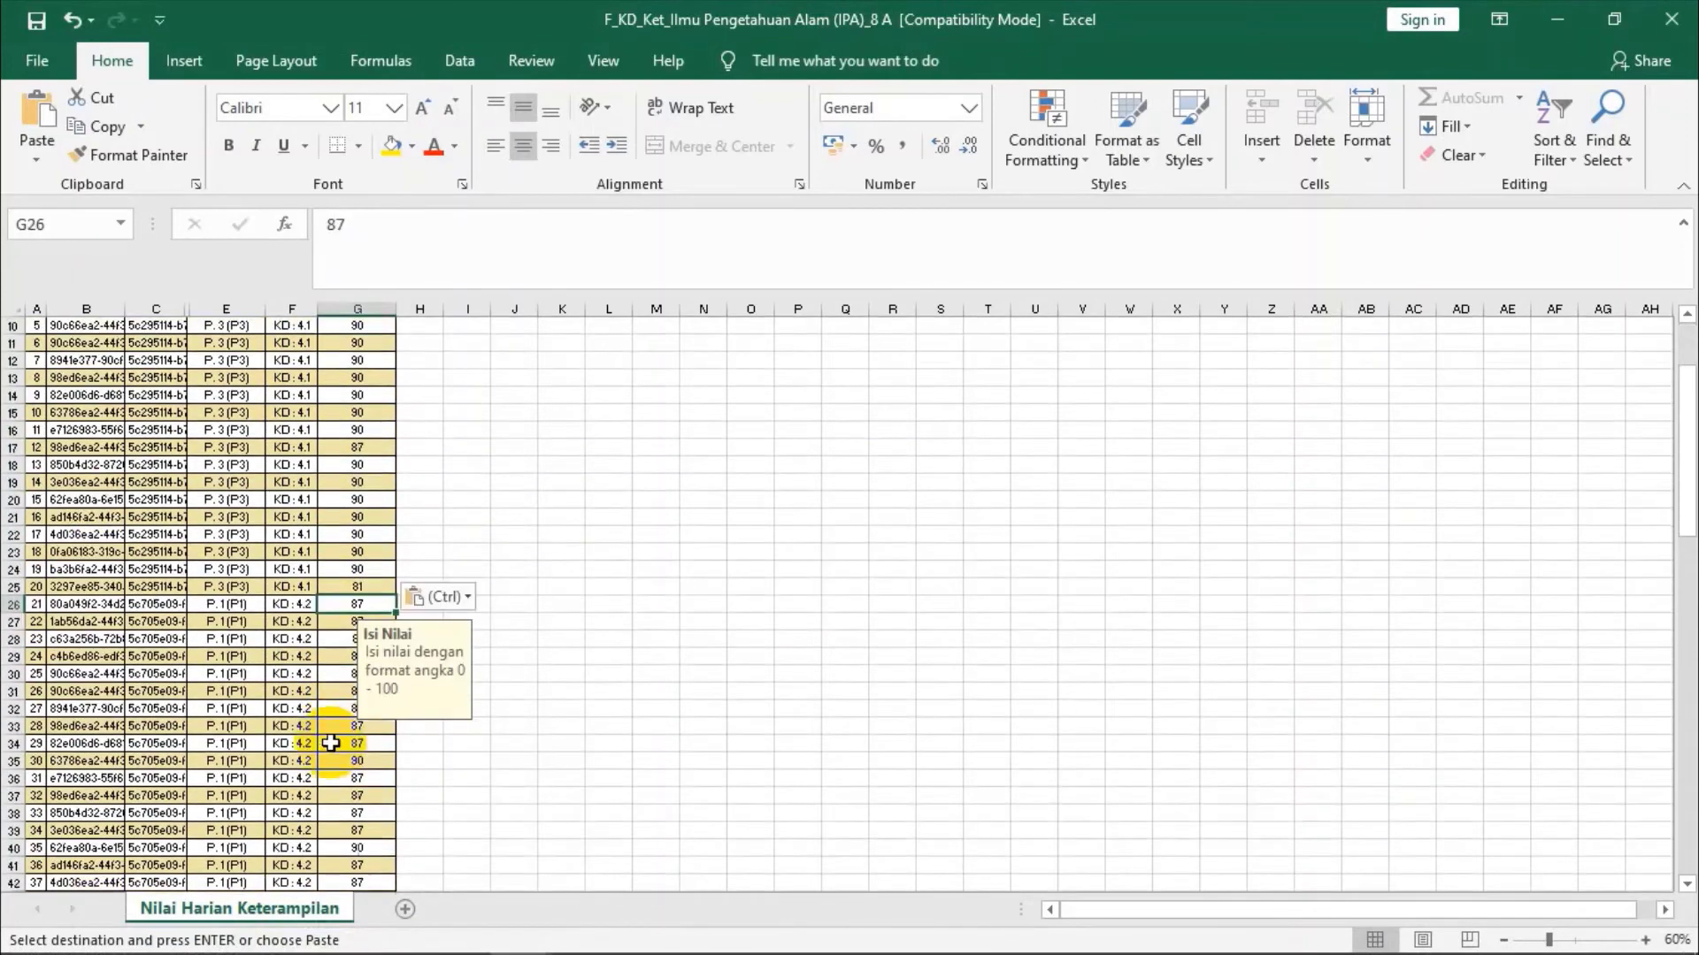
{"action": "left_click", "coordinate": [301, 609]}
{"action": "left_click", "coordinate": [337, 607]}
{"action": "left_click", "coordinate": [301, 609]}
{"action": "left_click", "coordinate": [333, 606]}
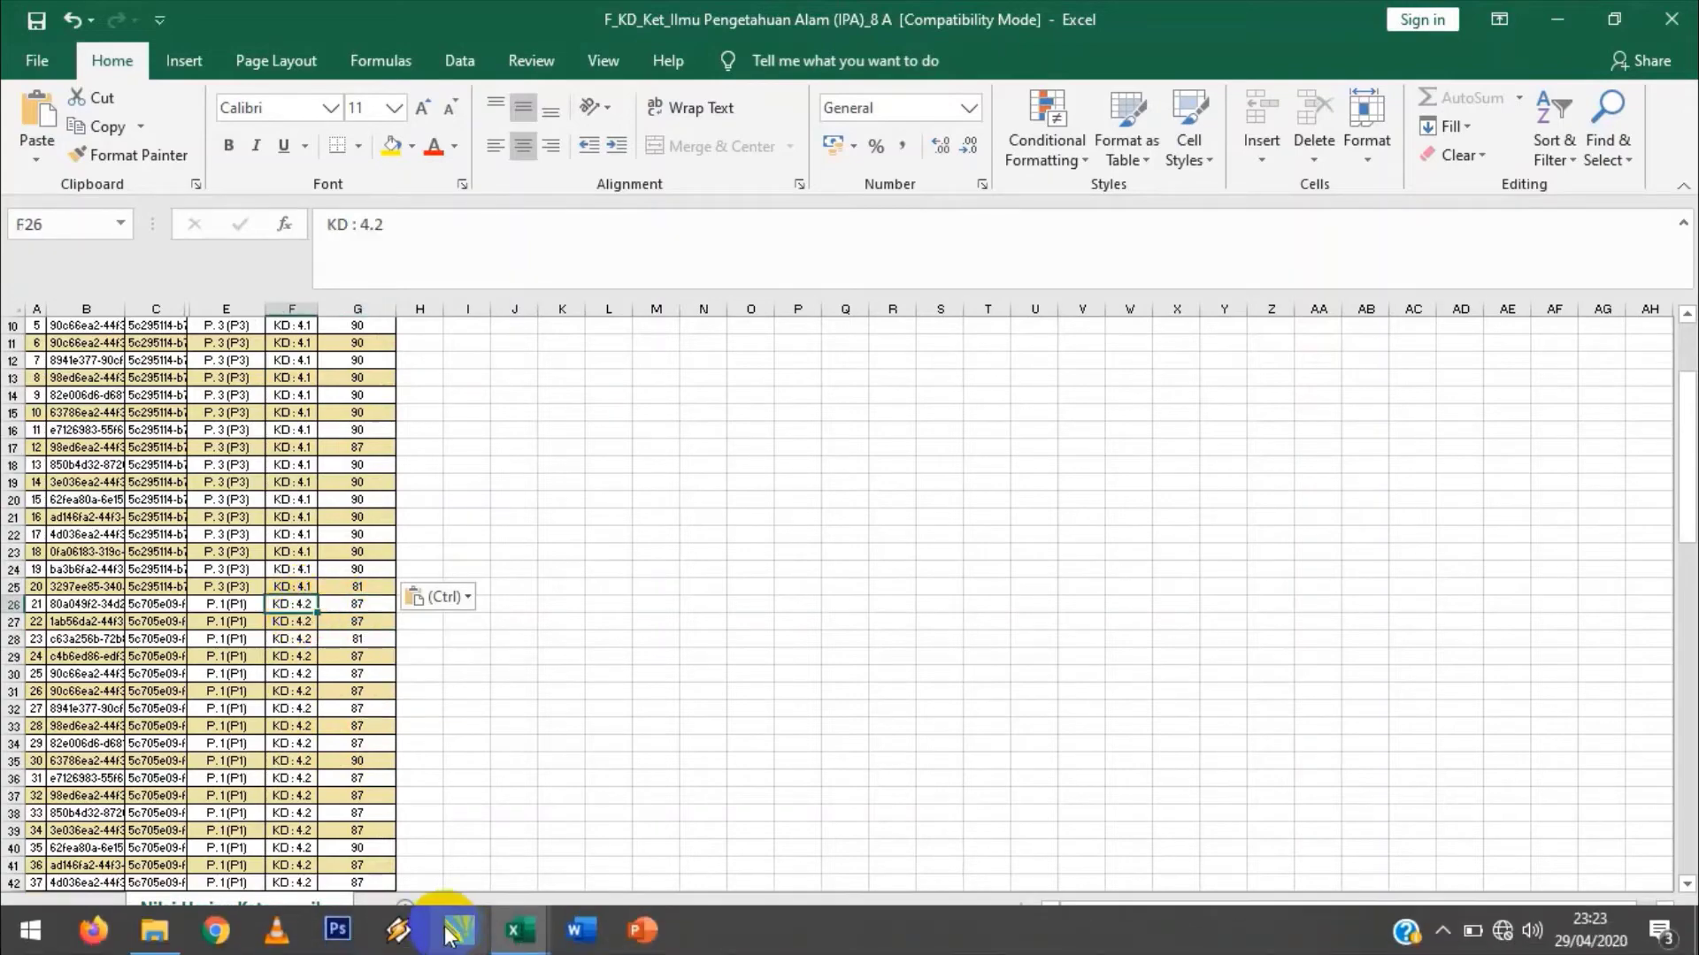
- Return to the 2019-2020 Penilaian MSP IPA workbook and locate the NK column under the SP heading
{"action": "mouse_move", "coordinate": [519, 929]}
{"action": "left_click", "coordinate": [265, 800]}
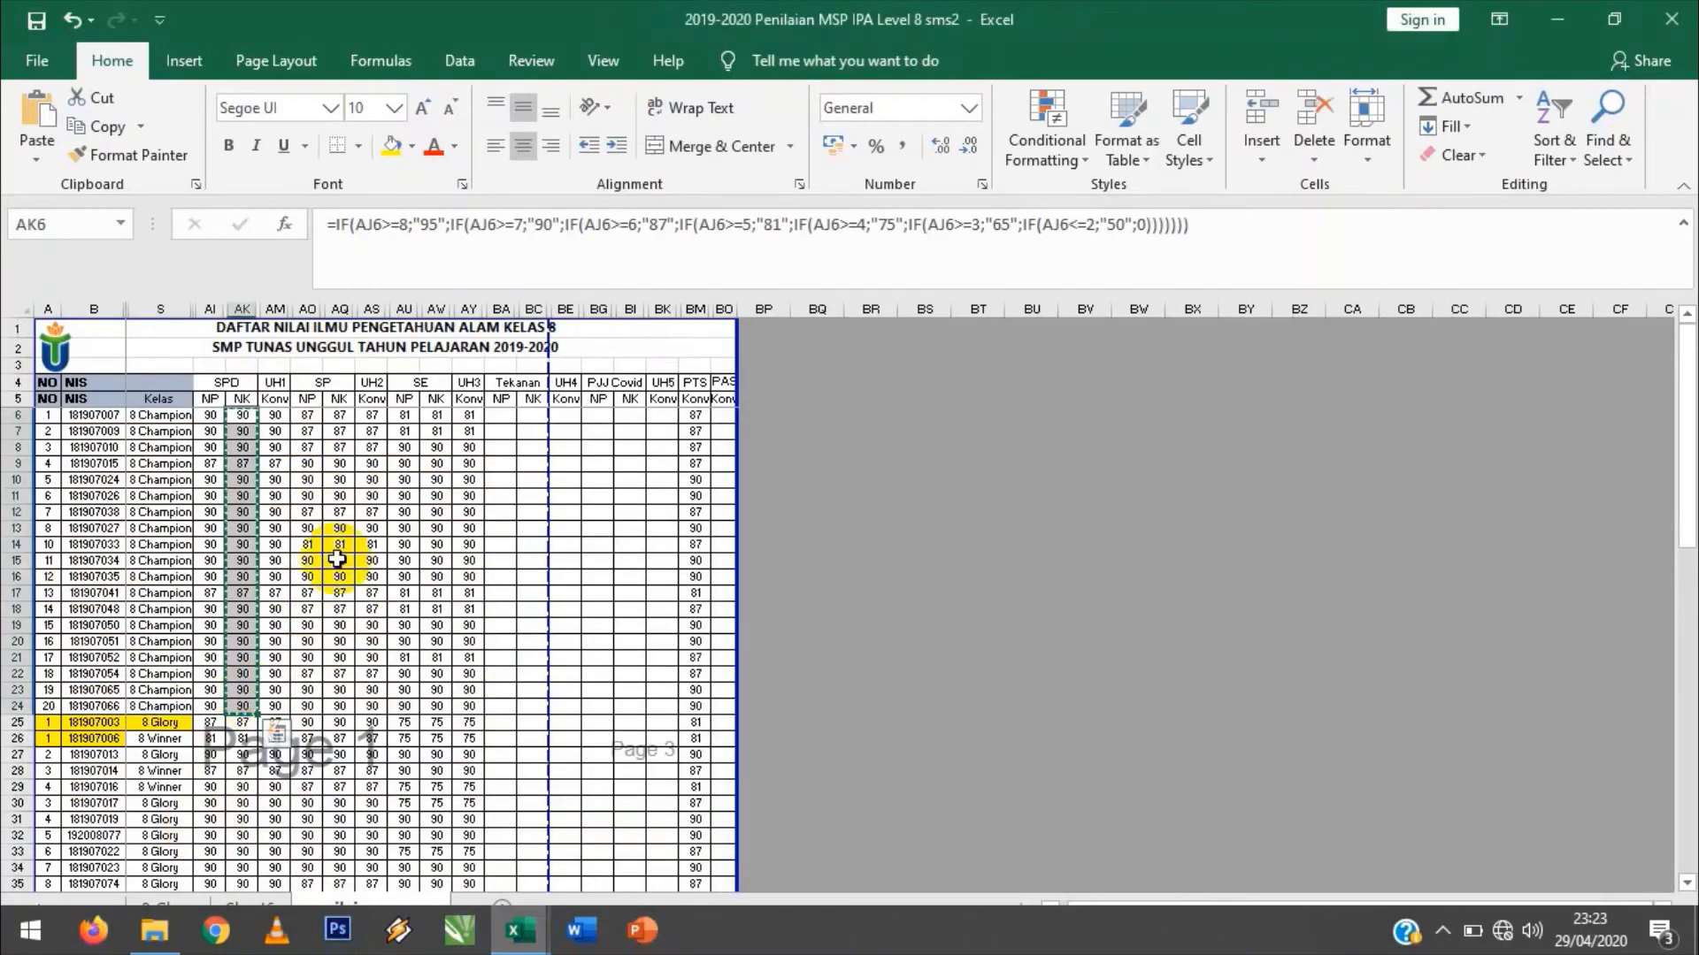
{"action": "left_click", "coordinate": [339, 403]}
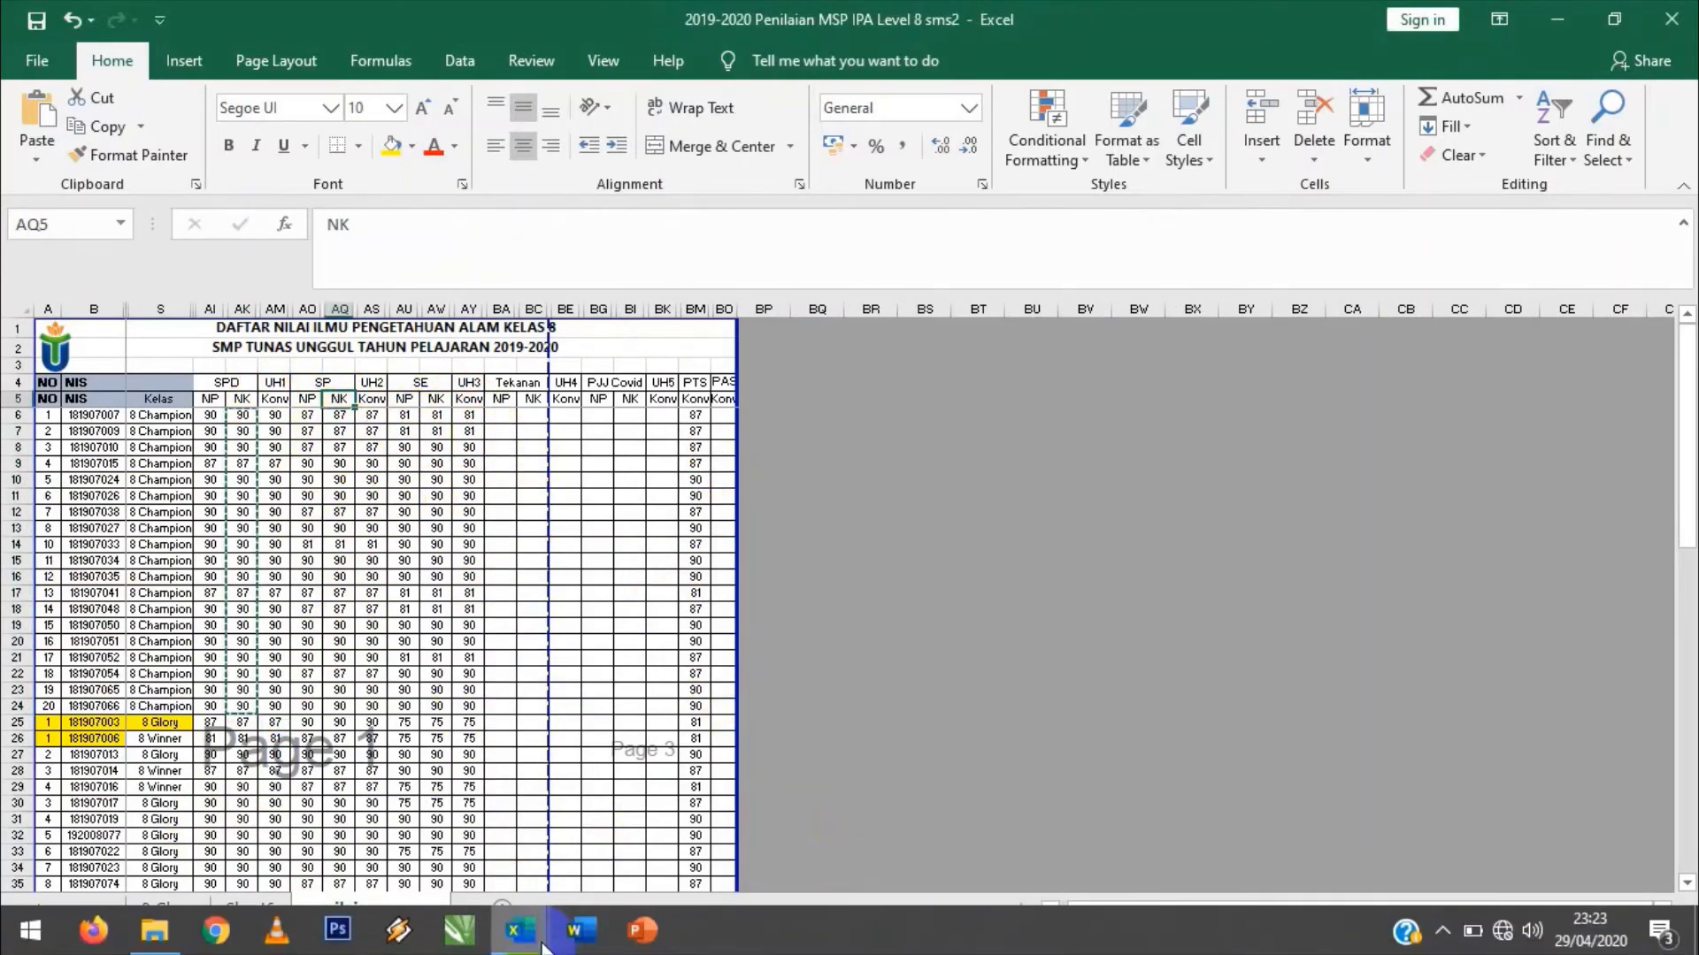
- Switch to the PTS_PAS workbook and select the PTS and PAS scores of all students, F6 to G25
{"action": "mouse_move", "coordinate": [531, 931]}
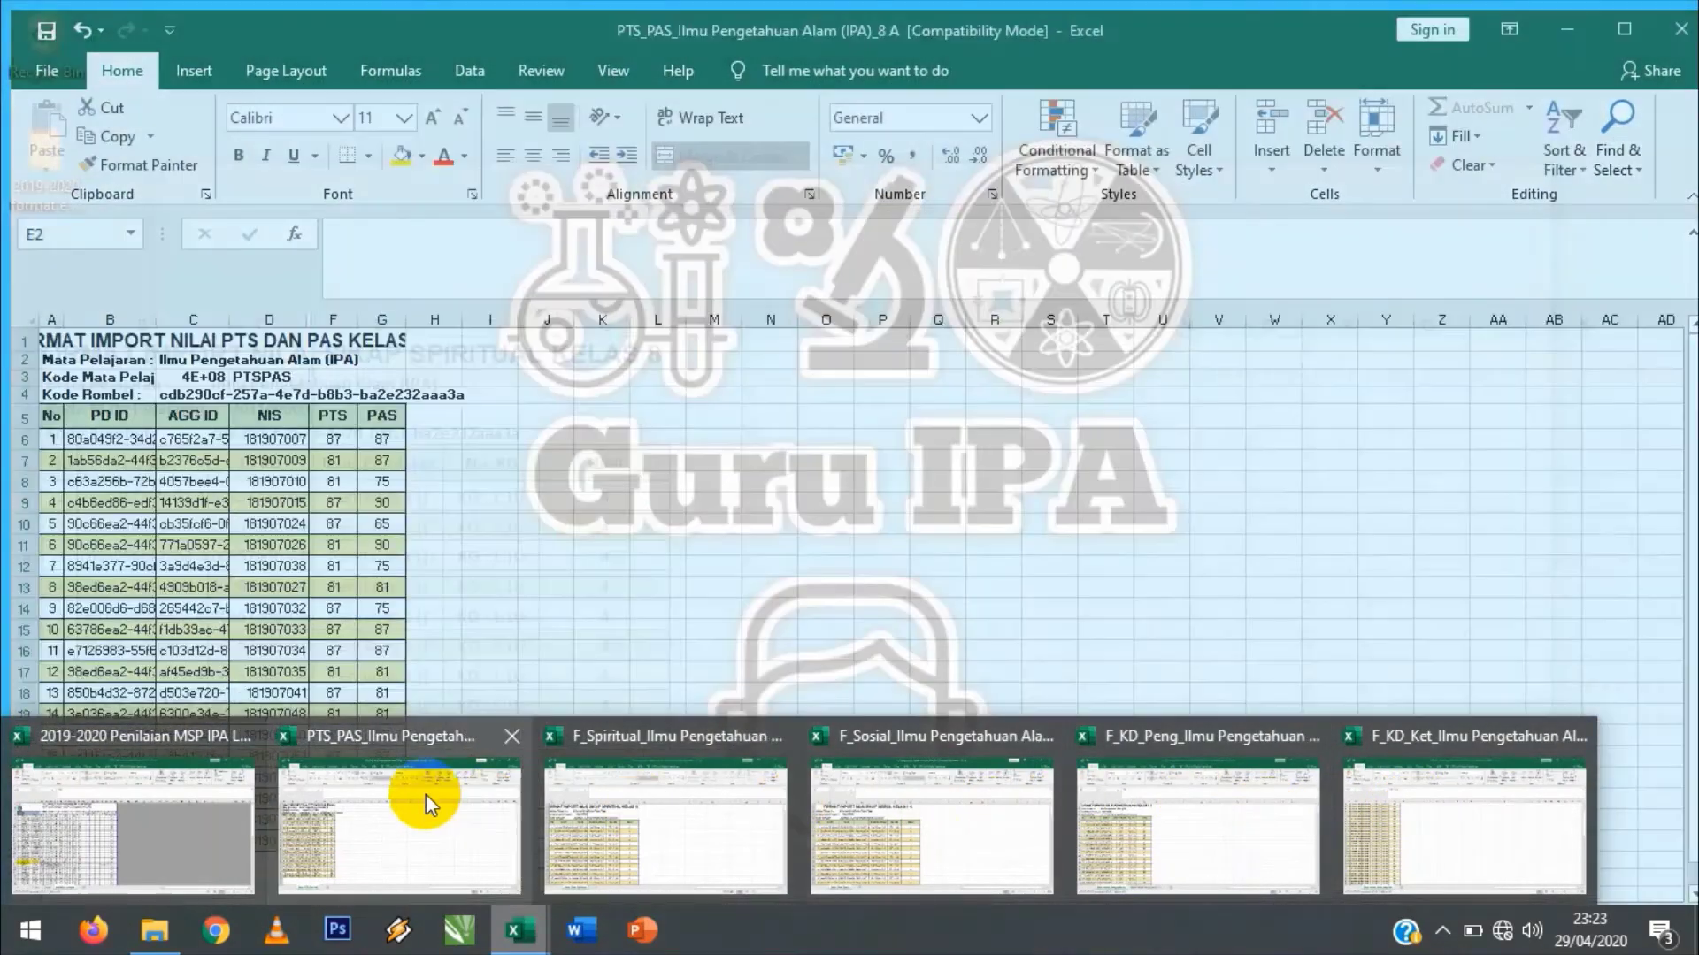
{"action": "left_click", "coordinate": [426, 793]}
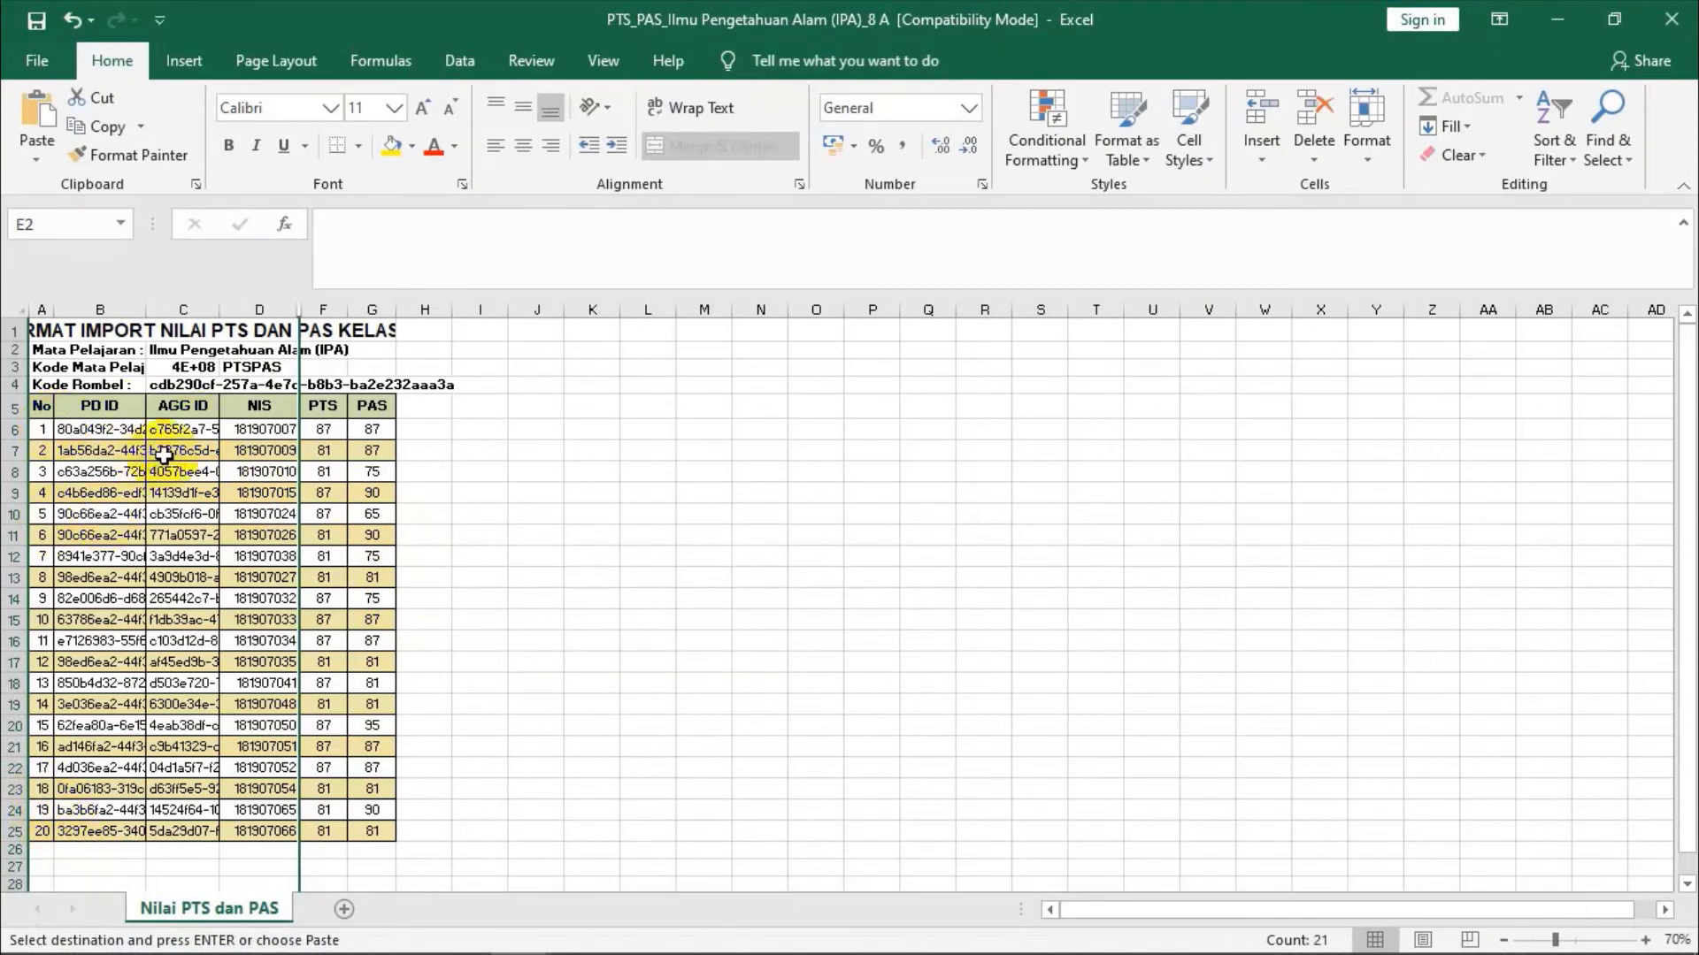
{"action": "left_click_drag", "start_coordinate": [332, 429], "coordinate": [370, 835]}
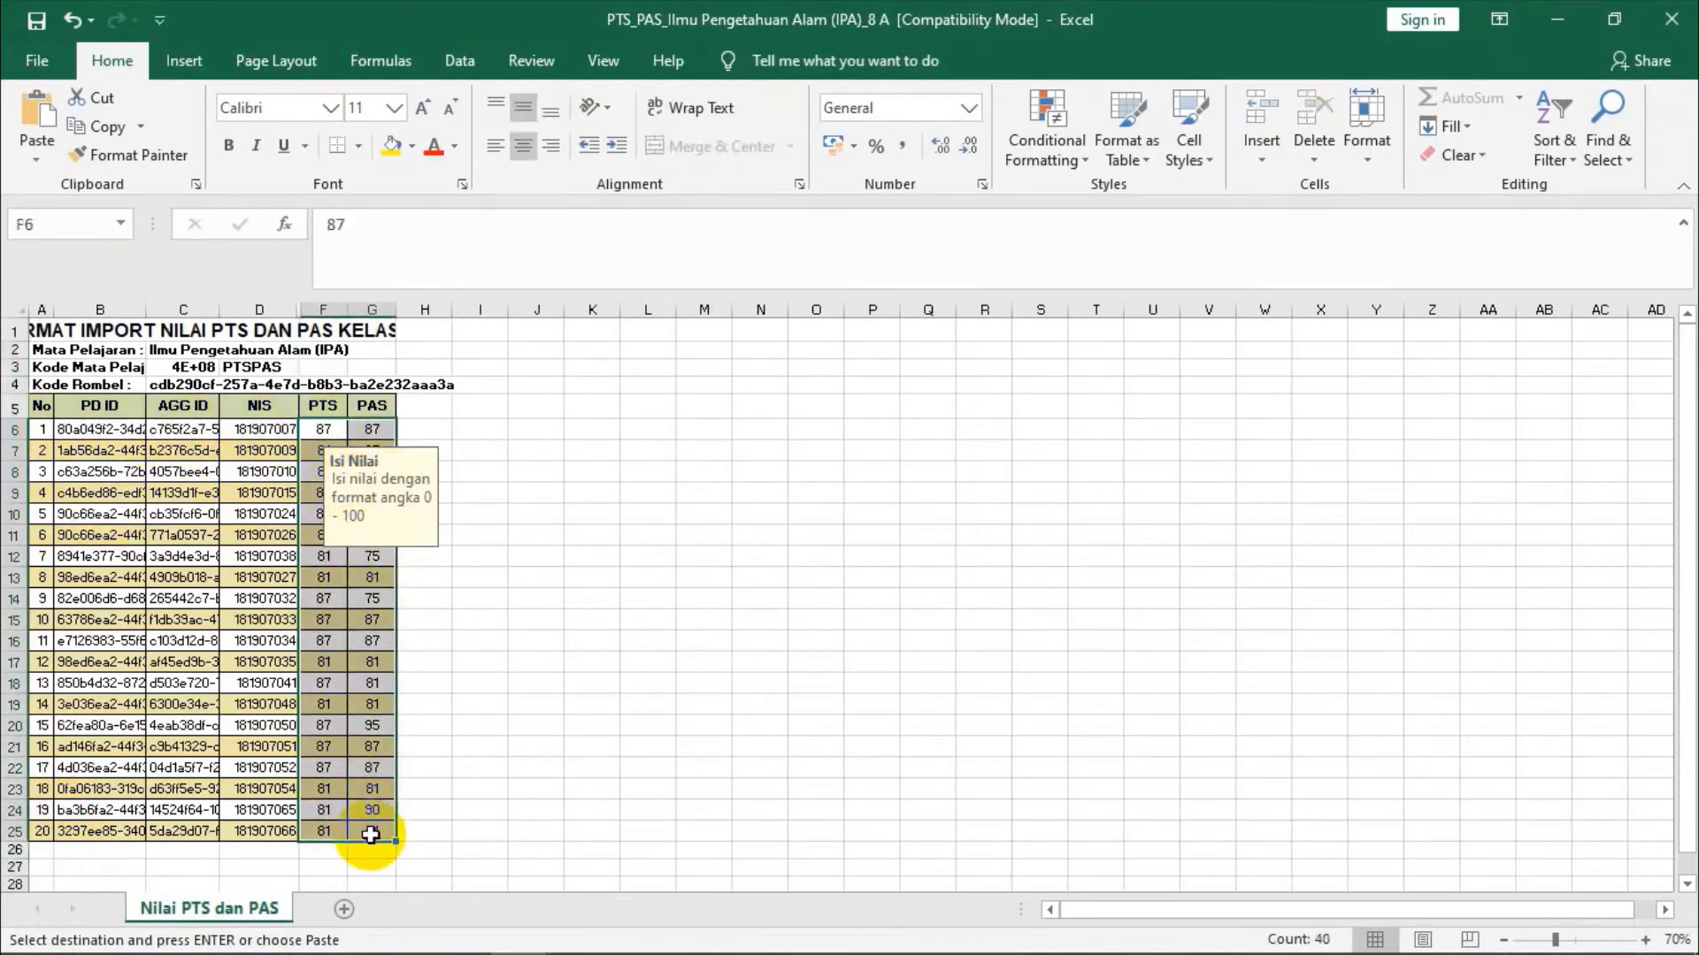
- Clear the PTS and PAS scores of all students in F6 to G25
{"action": "key", "text": "Delete"}
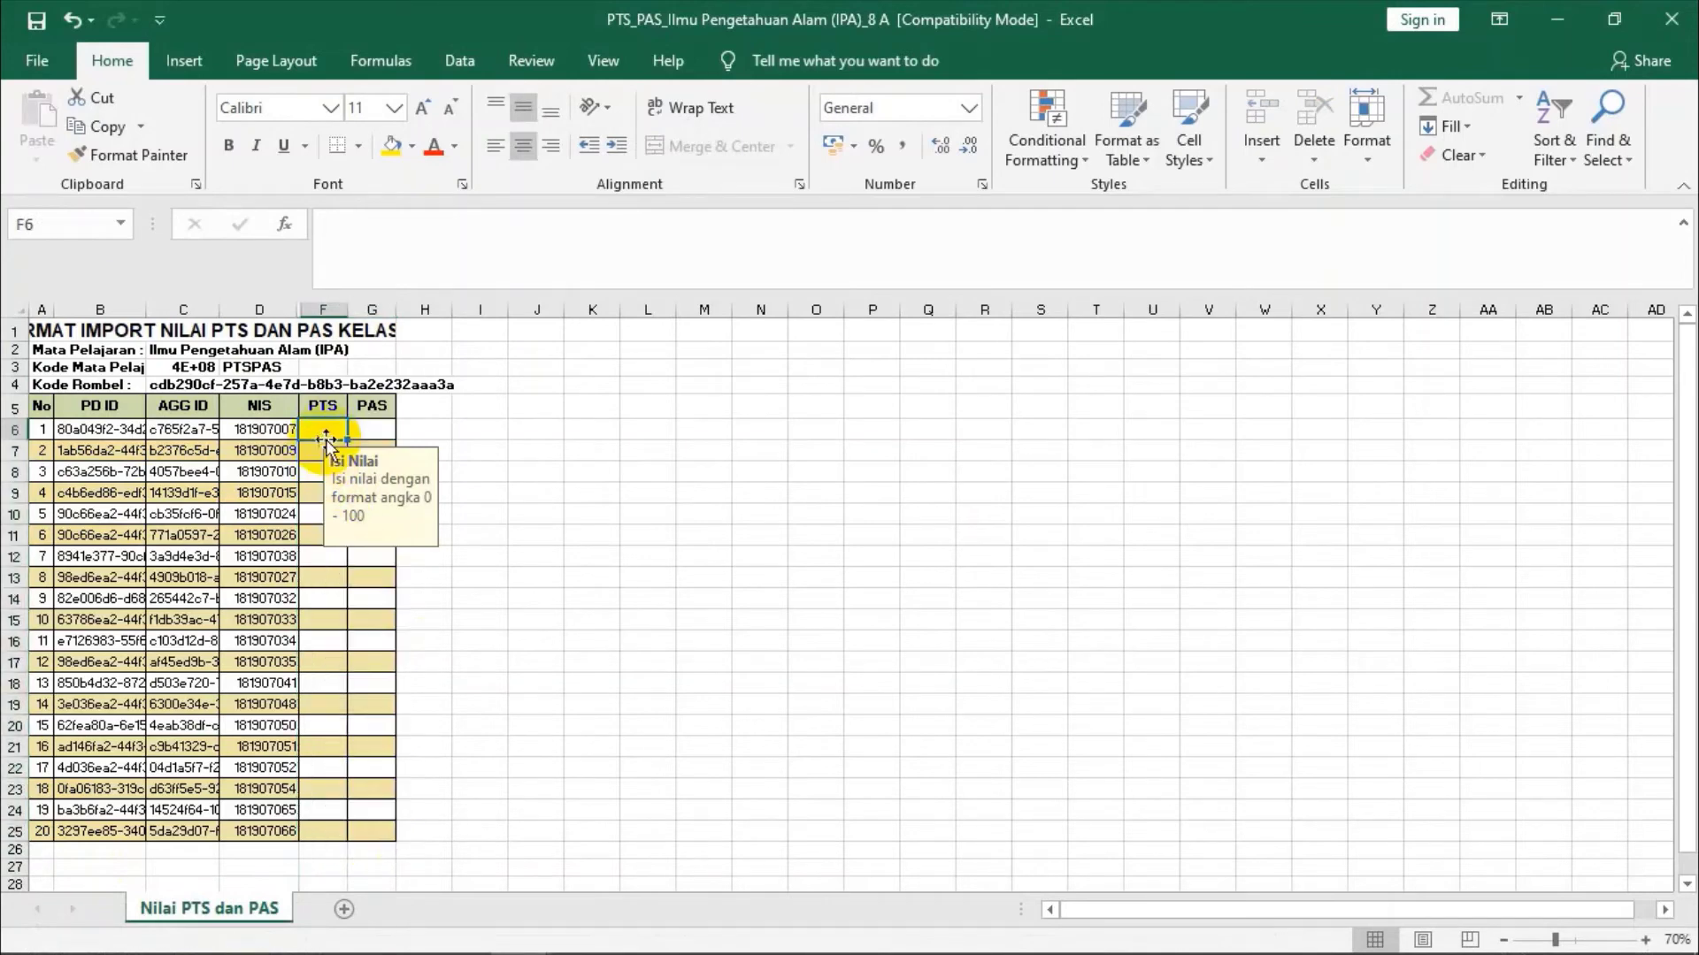
- Switch to the 2019-2020 Penilaian MSP IPA workbook and copy the PTS Konv scores of the 8 Champion students, BM6 to BM24
{"action": "left_click", "coordinate": [535, 937]}
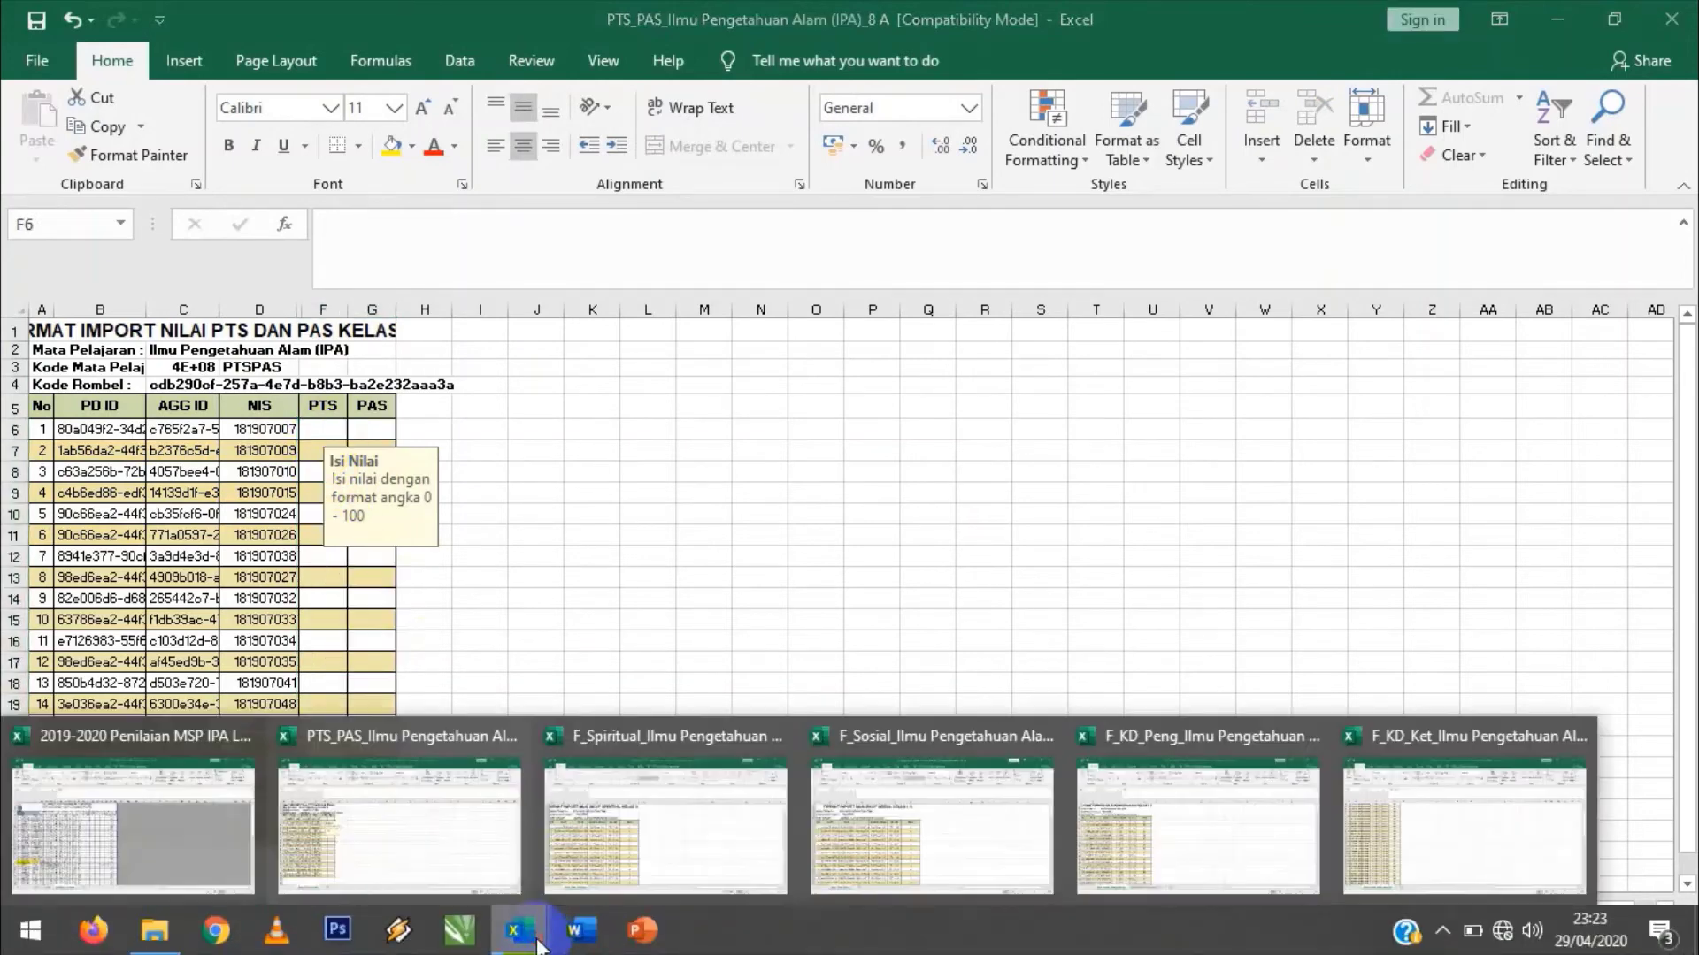
{"action": "left_click", "coordinate": [189, 840]}
{"action": "left_click_drag", "start_coordinate": [696, 423], "coordinate": [702, 706]}
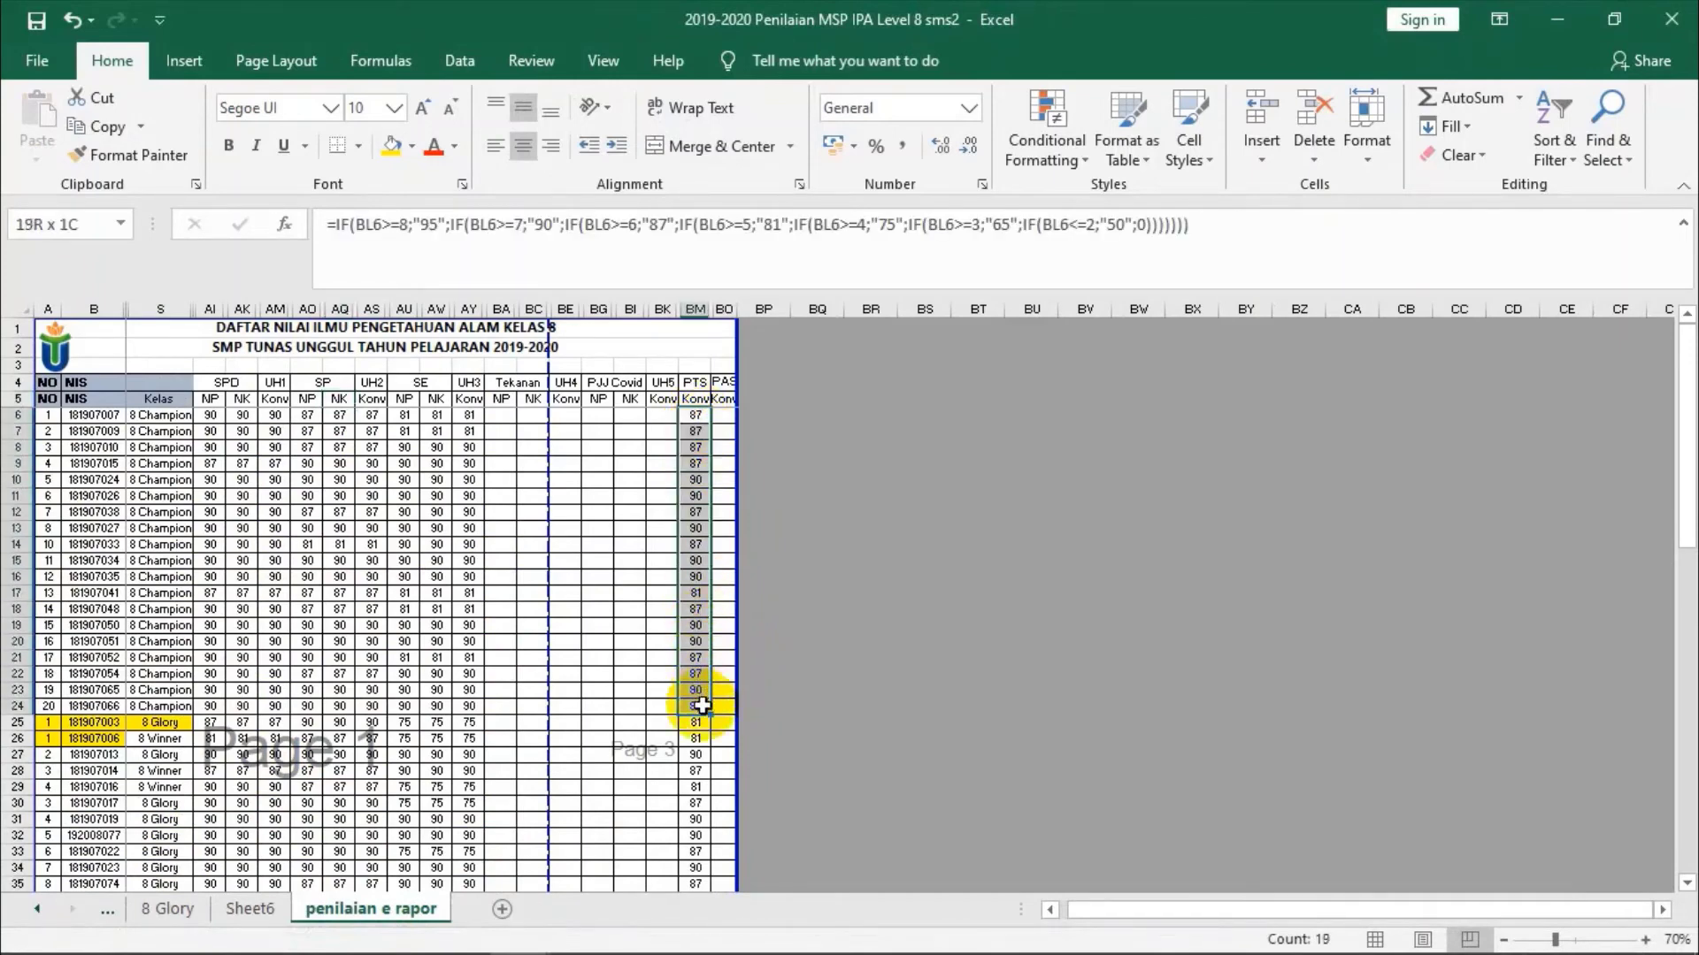
{"action": "right_click", "coordinate": [702, 705]}
{"action": "left_click", "coordinate": [769, 222]}
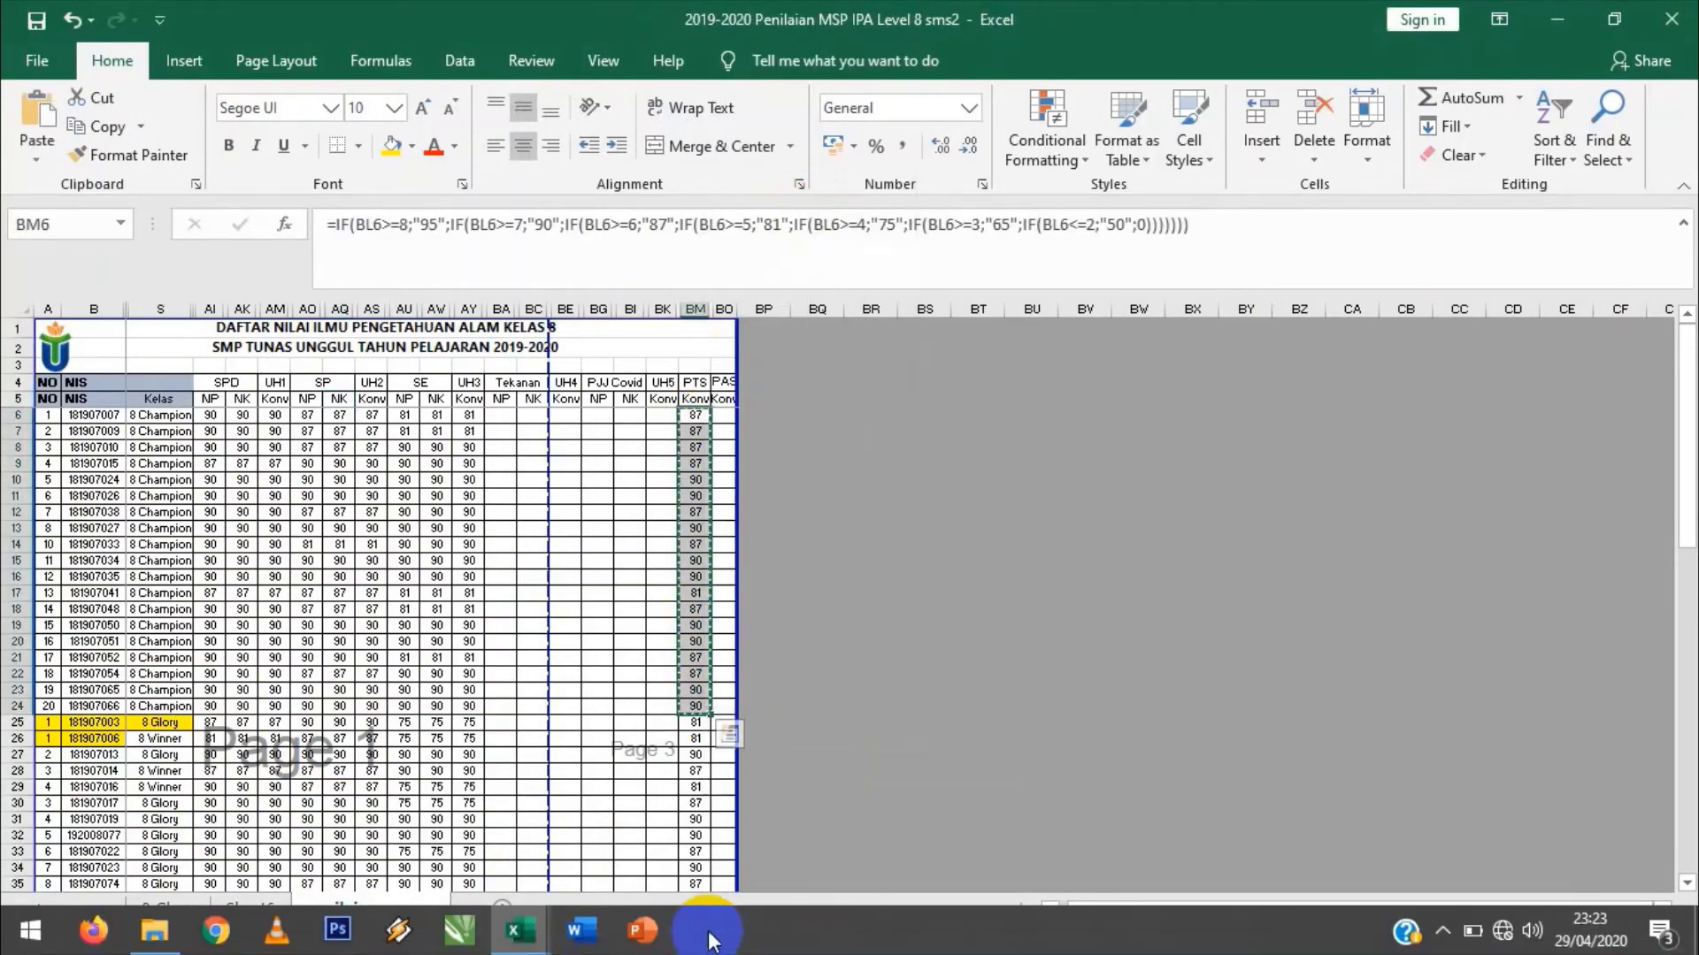
- Paste the copied PTS scores as values into the PTS_PAS workbook's PTS column, starting at F6
{"action": "mouse_move", "coordinate": [522, 931]}
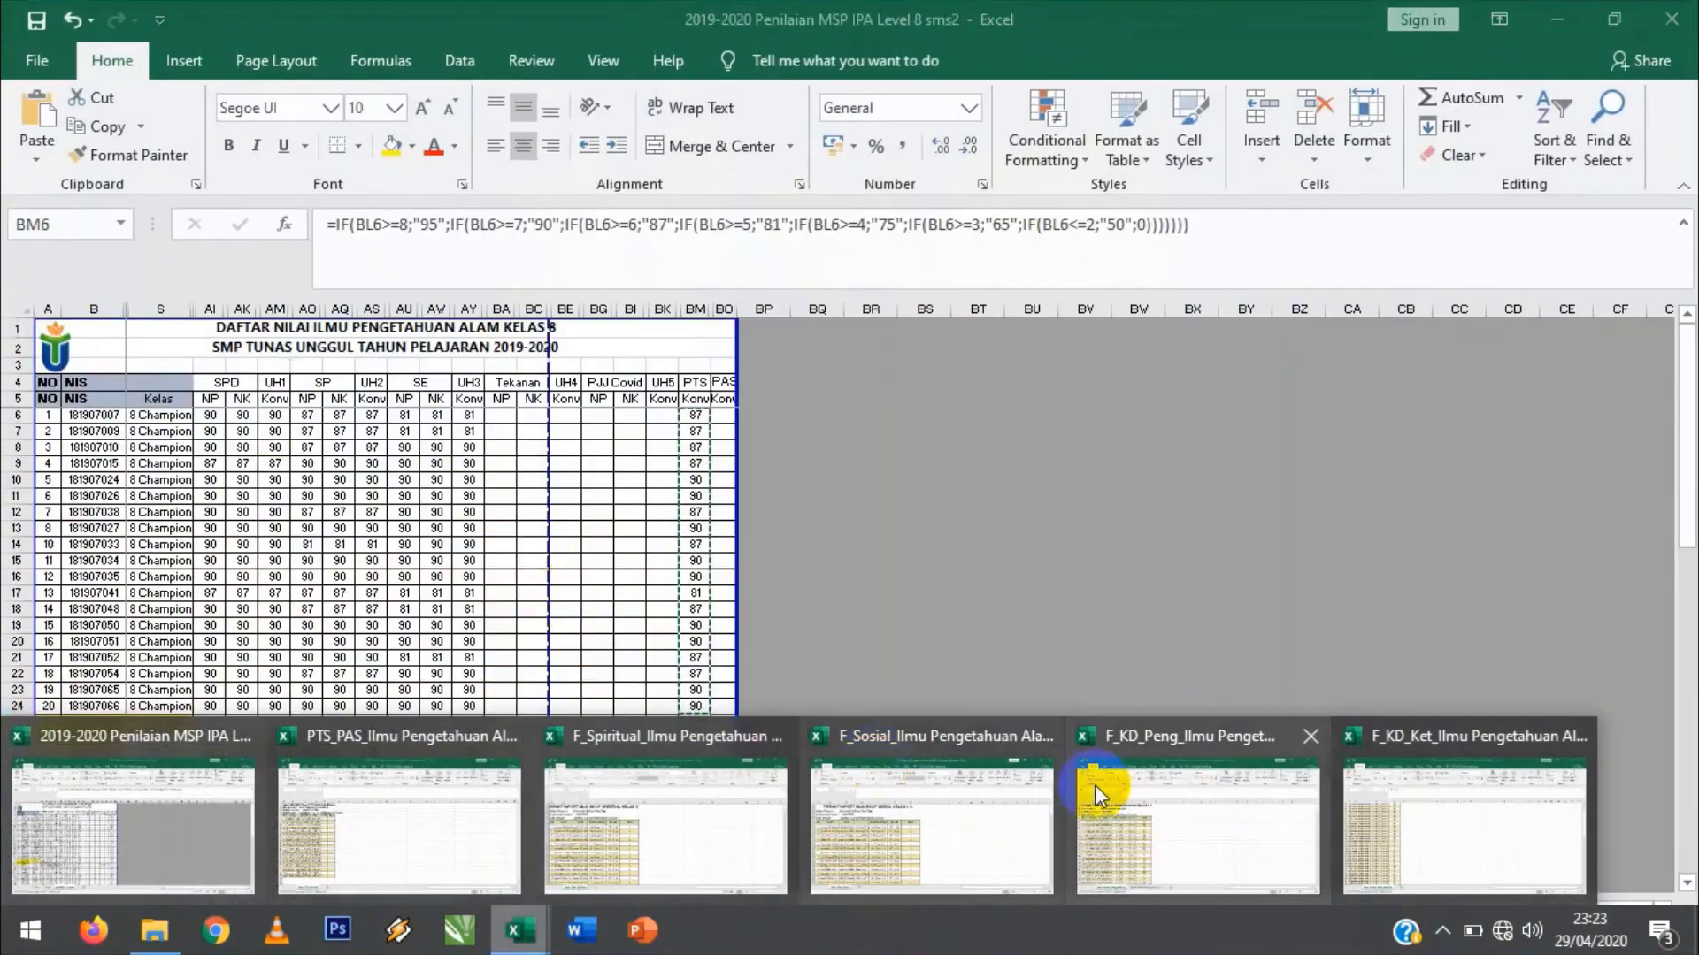
{"action": "left_click", "coordinate": [381, 819]}
{"action": "right_click", "coordinate": [324, 430]}
{"action": "left_click", "coordinate": [405, 533]}
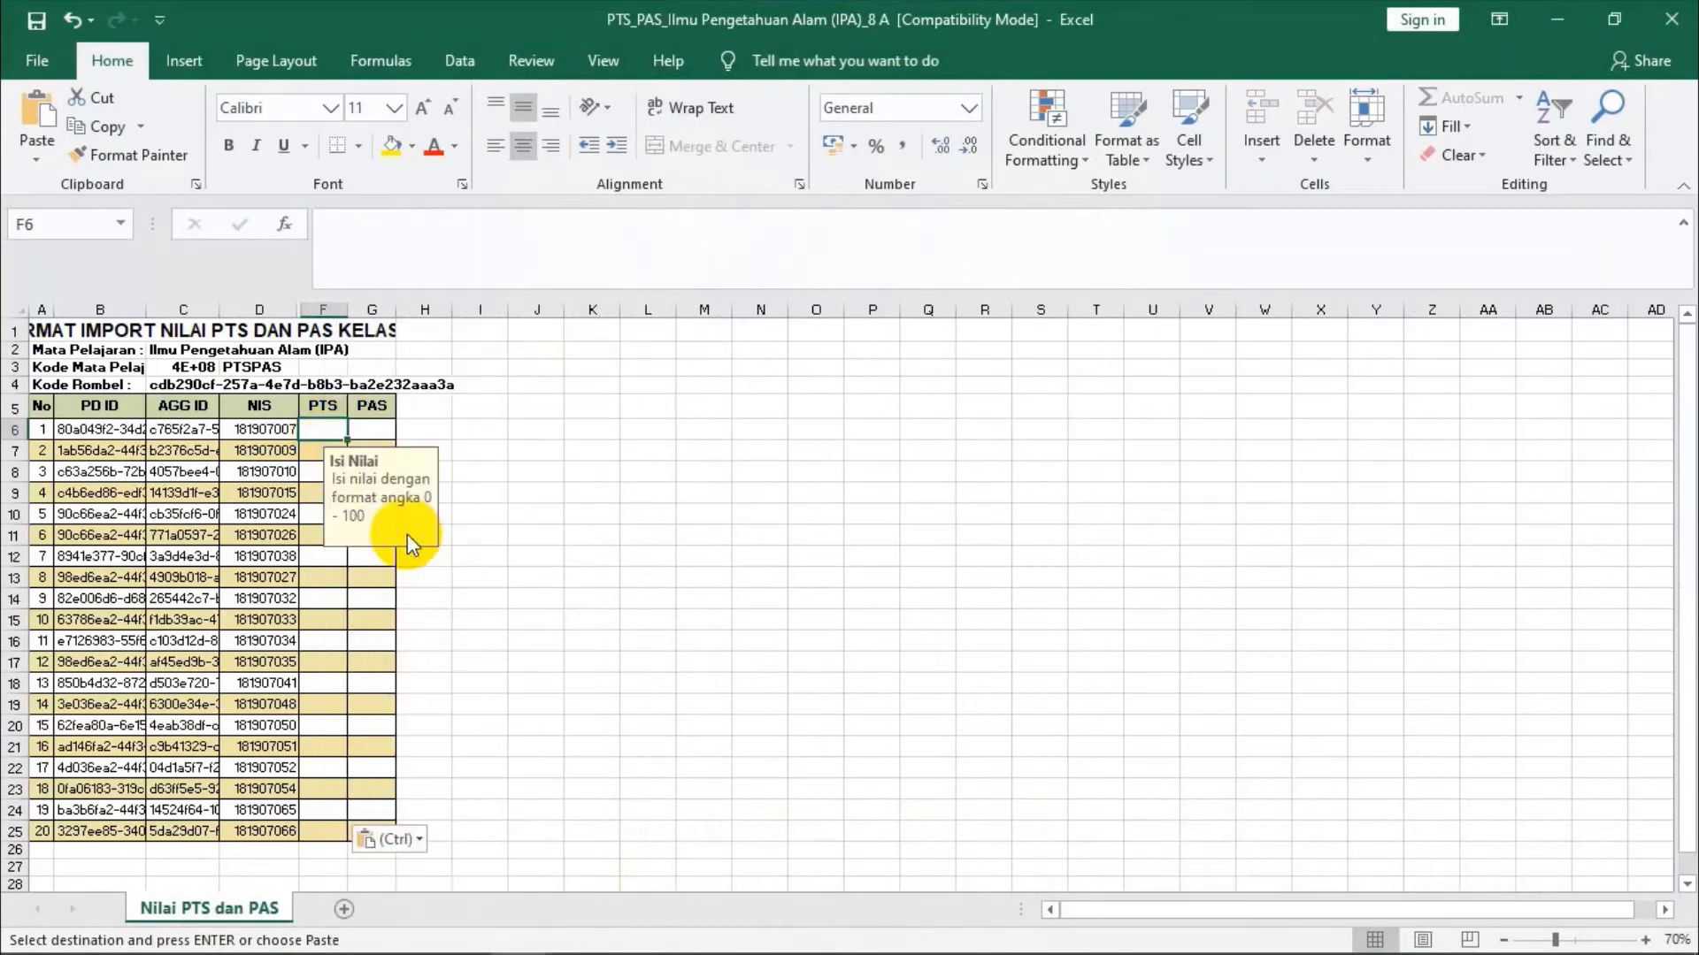
- Check the pasted PTS scores against the student rows, from F6 to the last cell F25 and at student number 10
{"action": "left_click", "coordinate": [338, 828]}
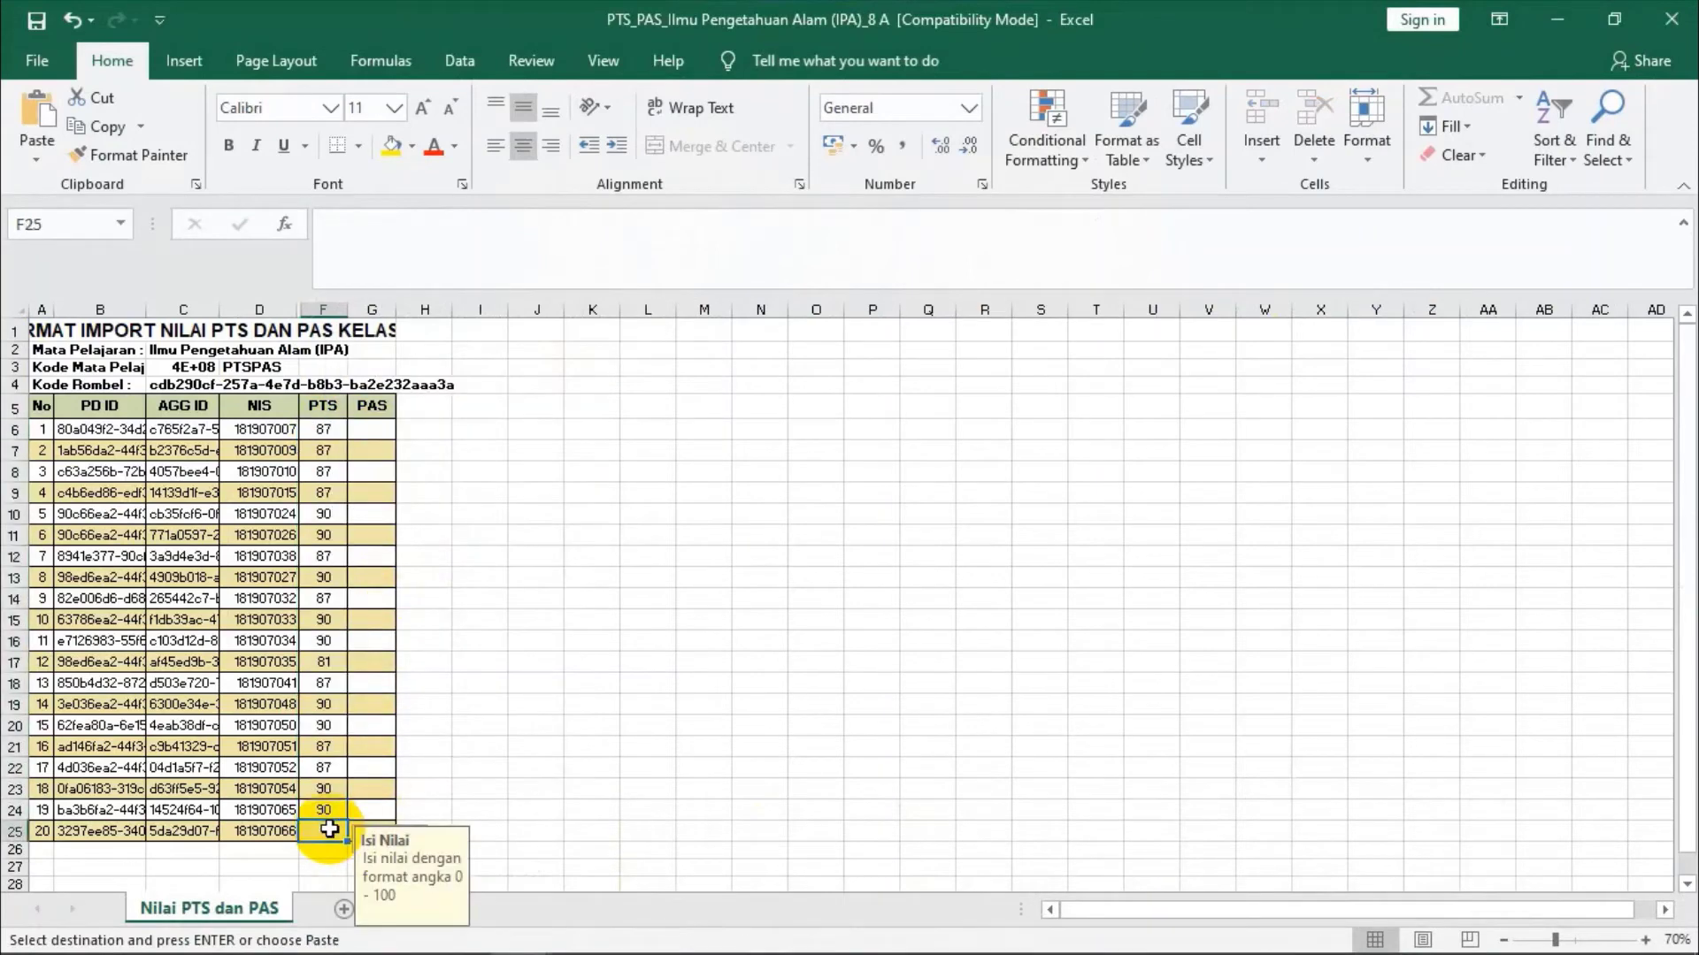
{"action": "left_click", "coordinate": [332, 429]}
{"action": "left_click", "coordinate": [317, 747]}
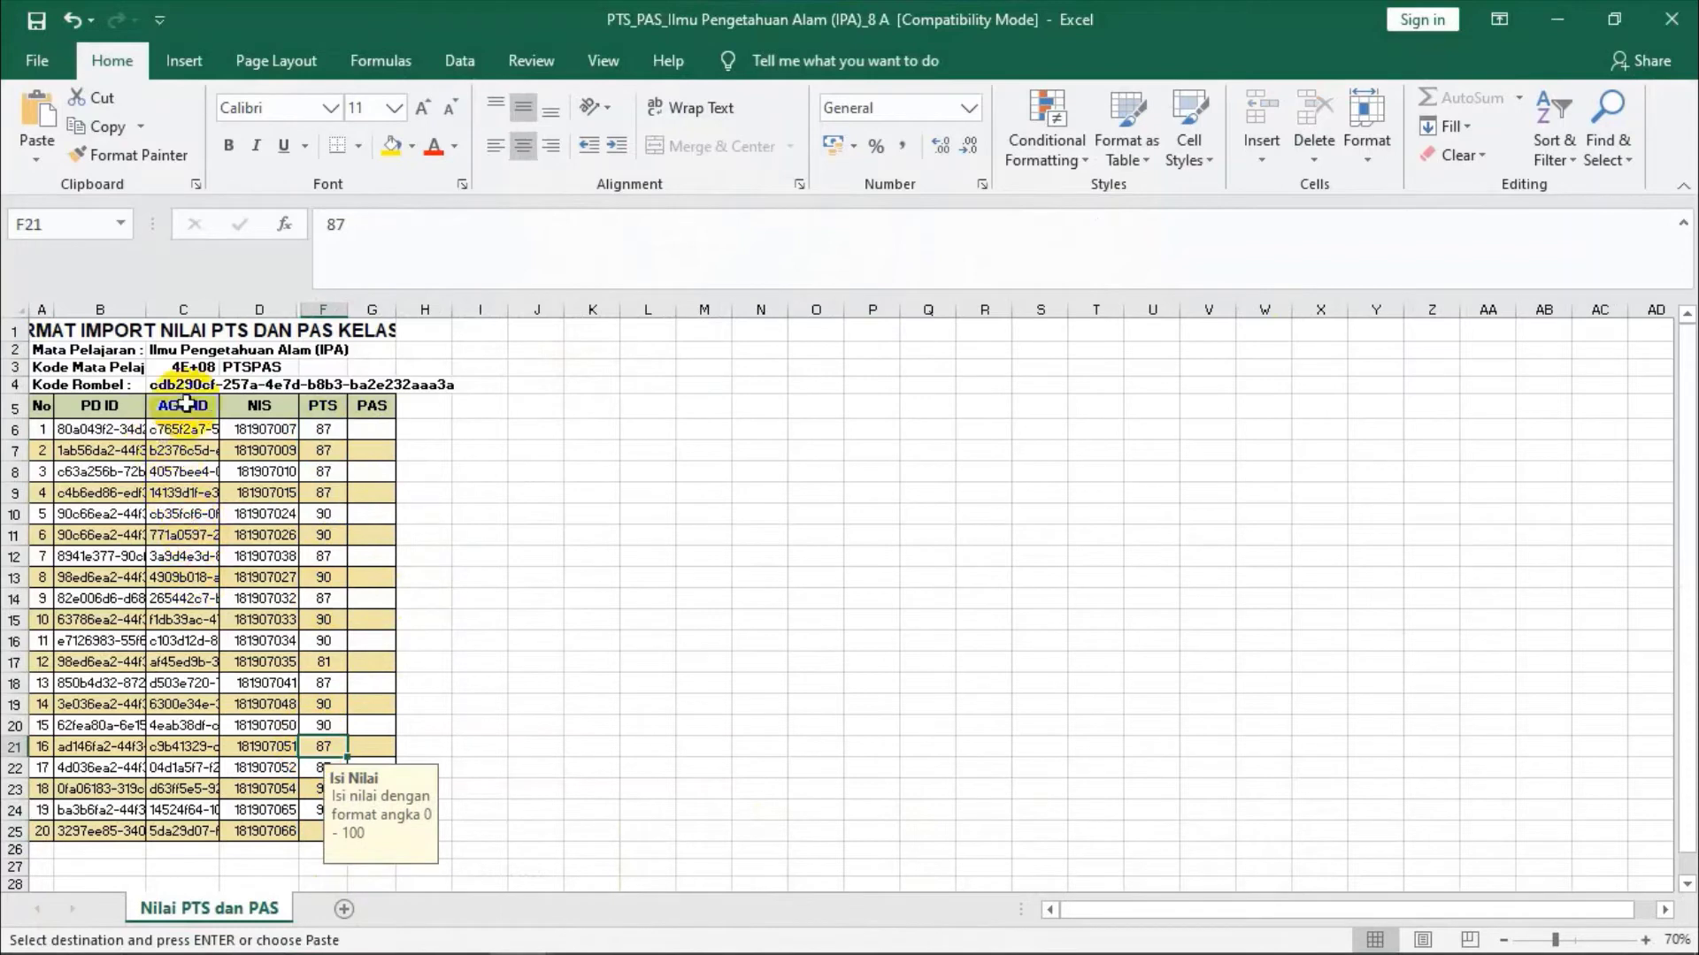
{"action": "left_click", "coordinate": [316, 832]}
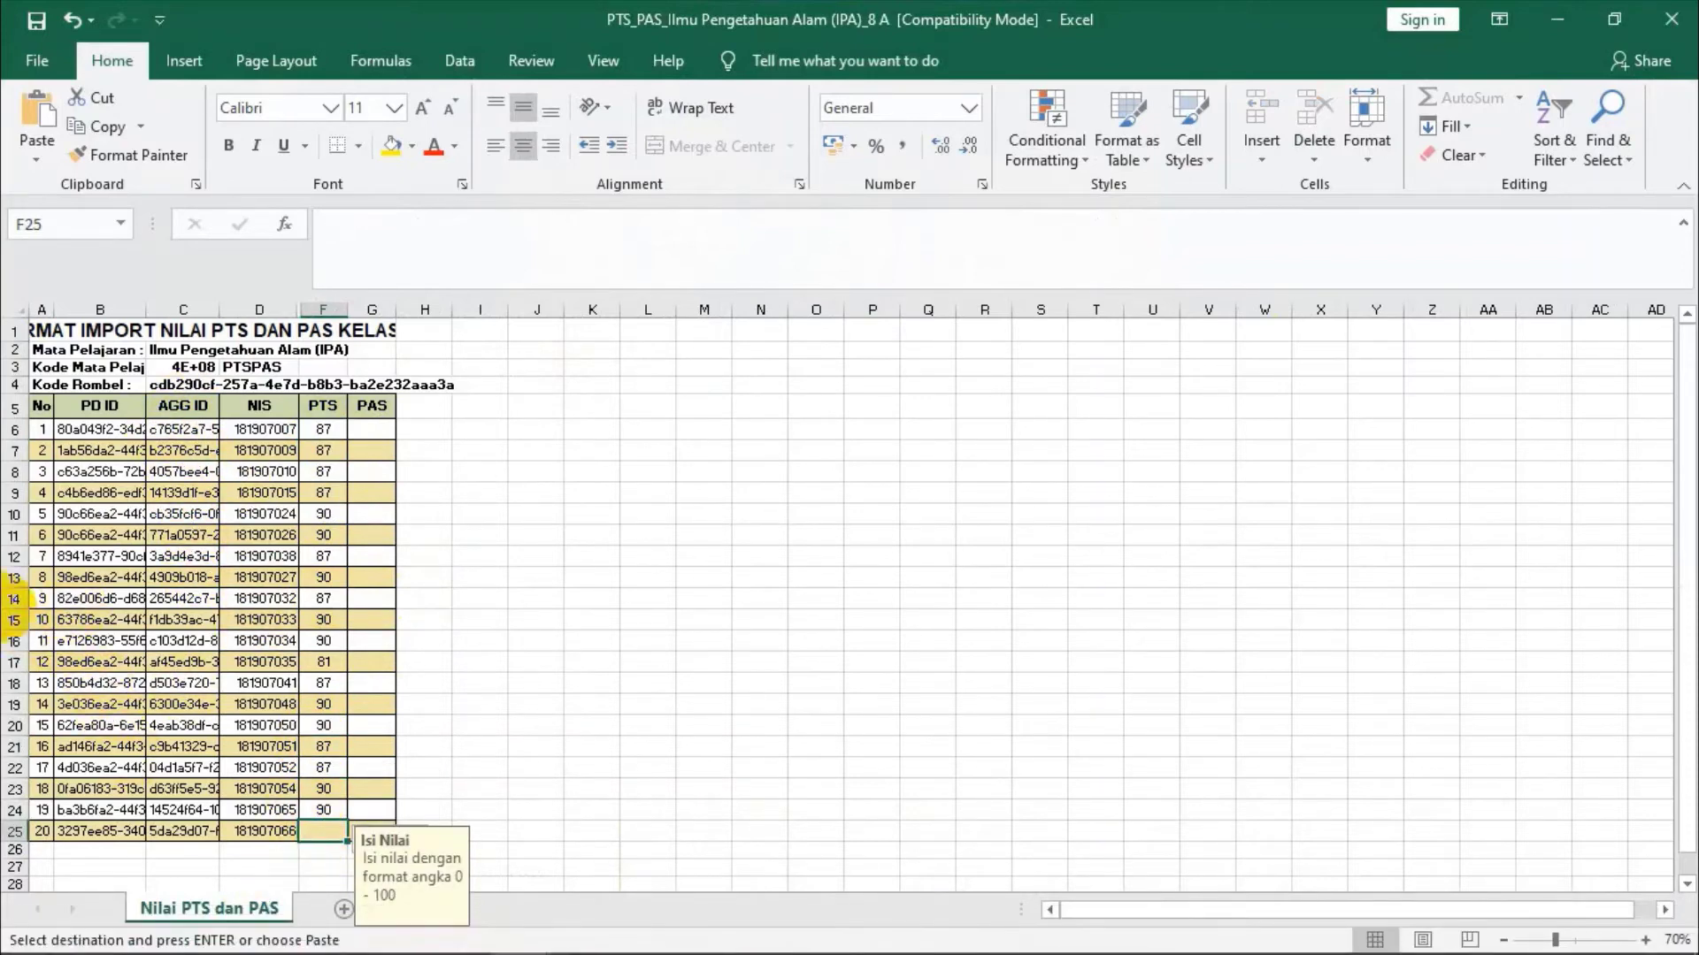
{"action": "key", "text": "ctrl+v"}
{"action": "left_click", "coordinate": [324, 580]}
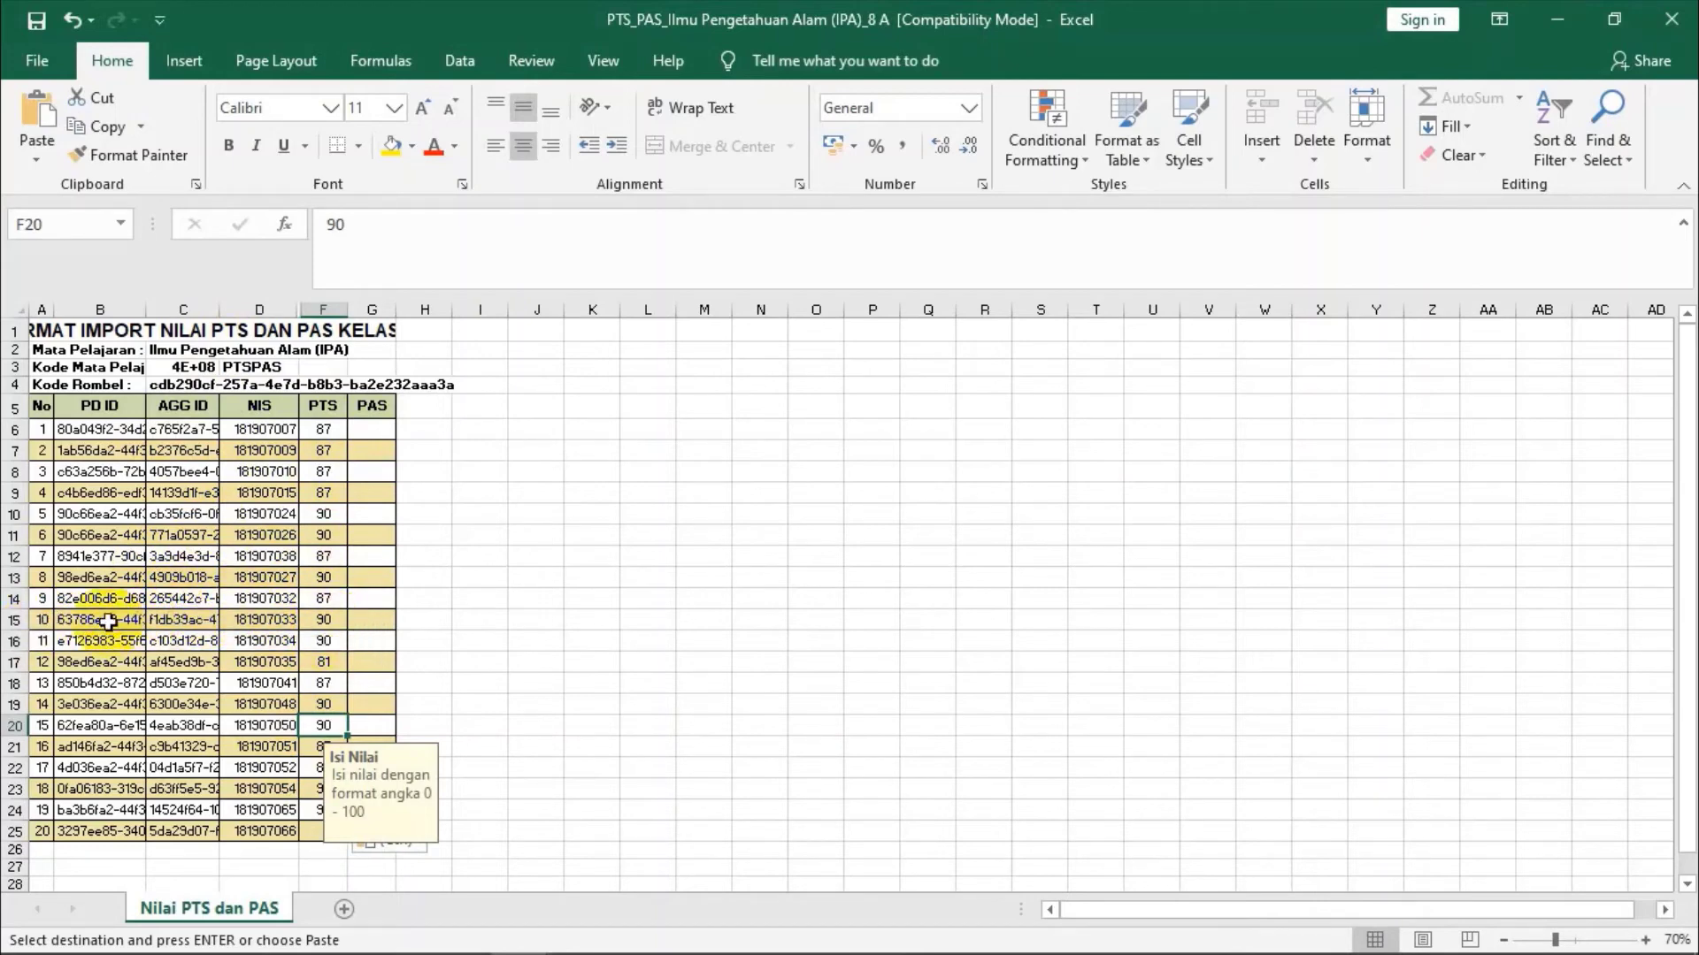
{"action": "left_click", "coordinate": [47, 619]}
- Try to move the PTS scores F15 to F24 down one row to start at F16, and undo the move
{"action": "left_click_drag", "start_coordinate": [328, 625], "coordinate": [335, 786]}
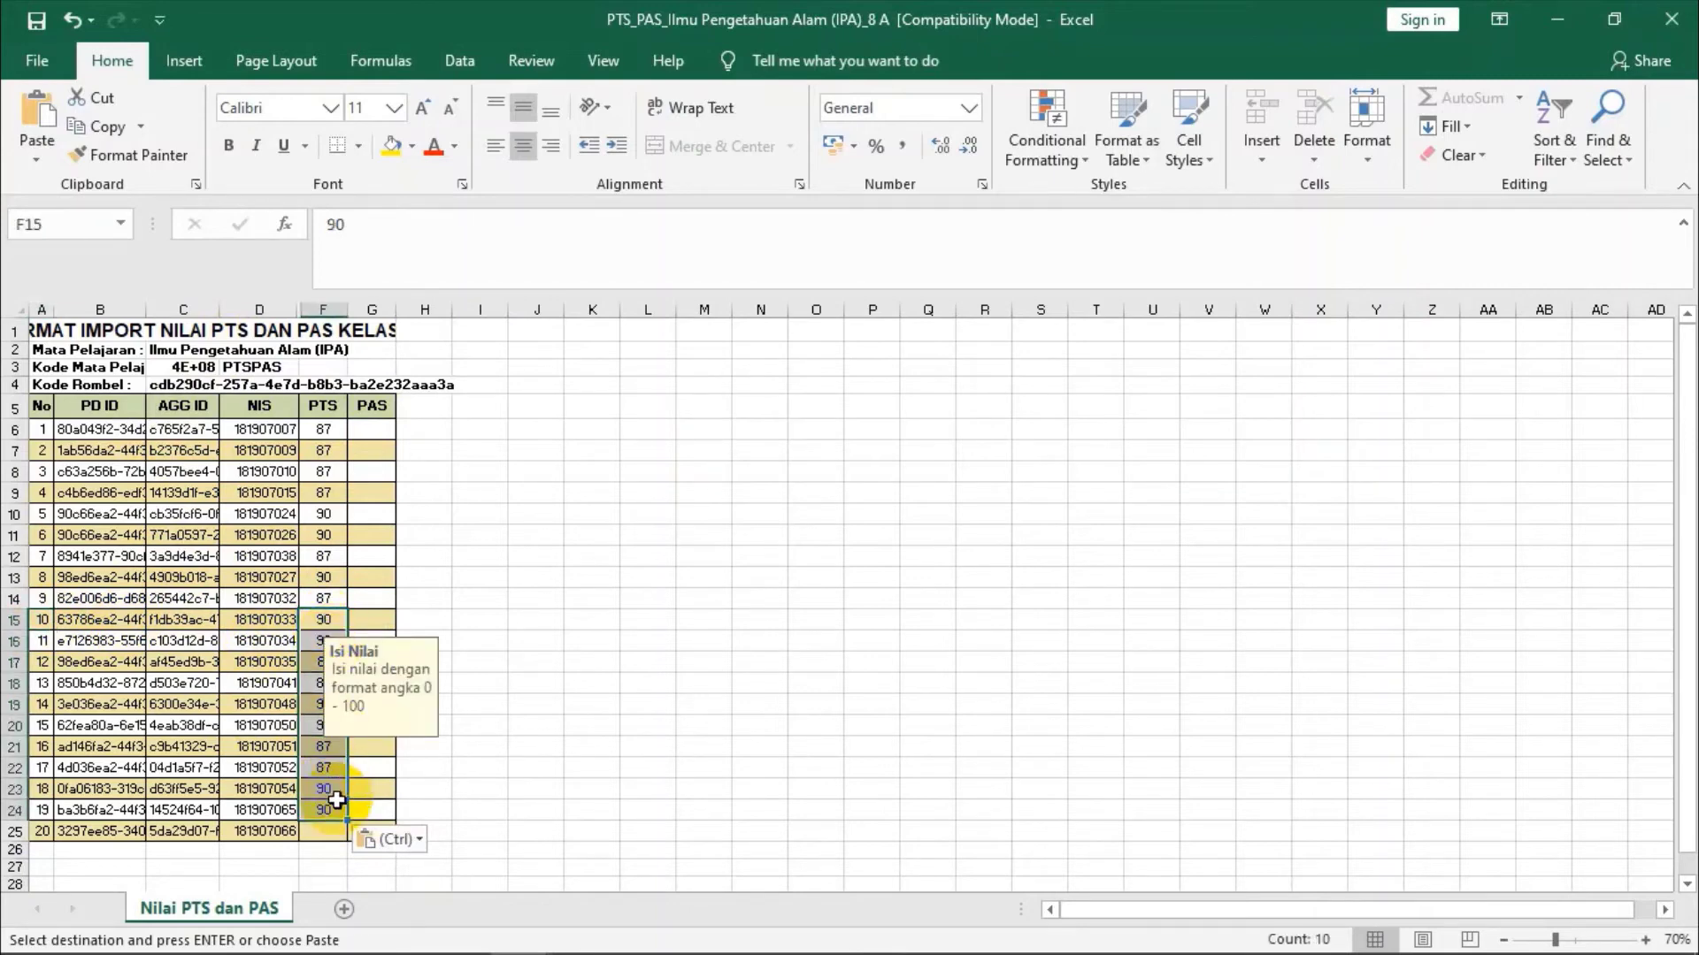
{"action": "right_click", "coordinate": [316, 640]}
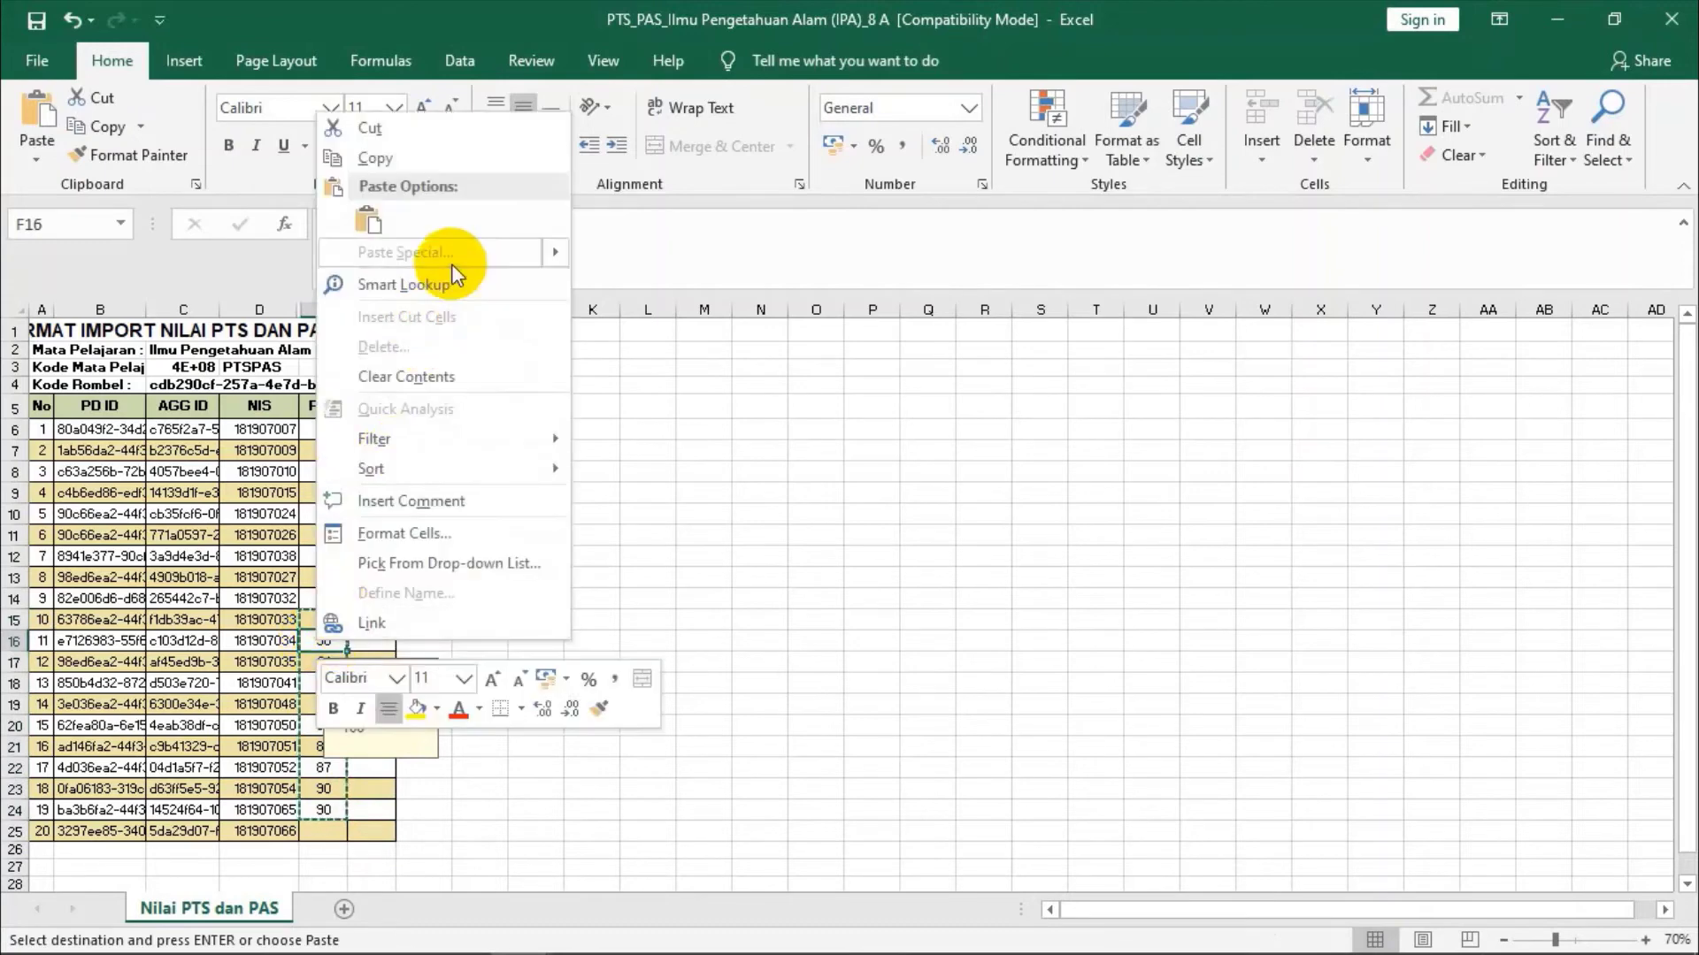
{"action": "left_click", "coordinate": [368, 220]}
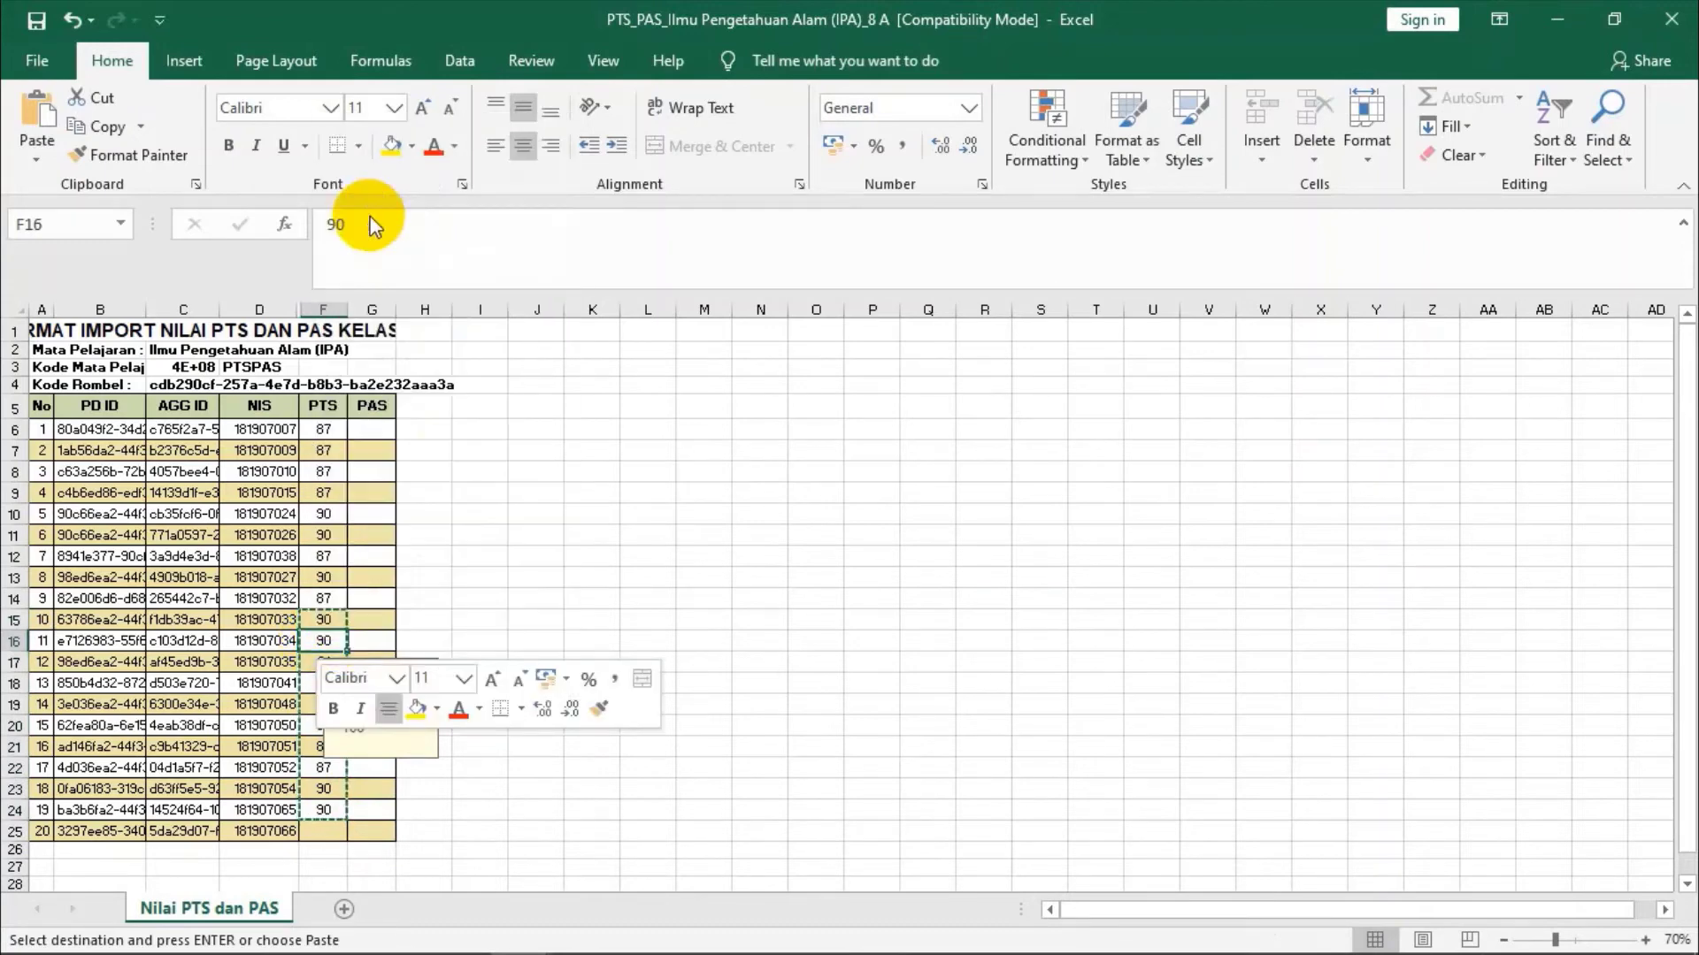
{"action": "left_click", "coordinate": [323, 620]}
{"action": "key", "text": "ctrl+z"}
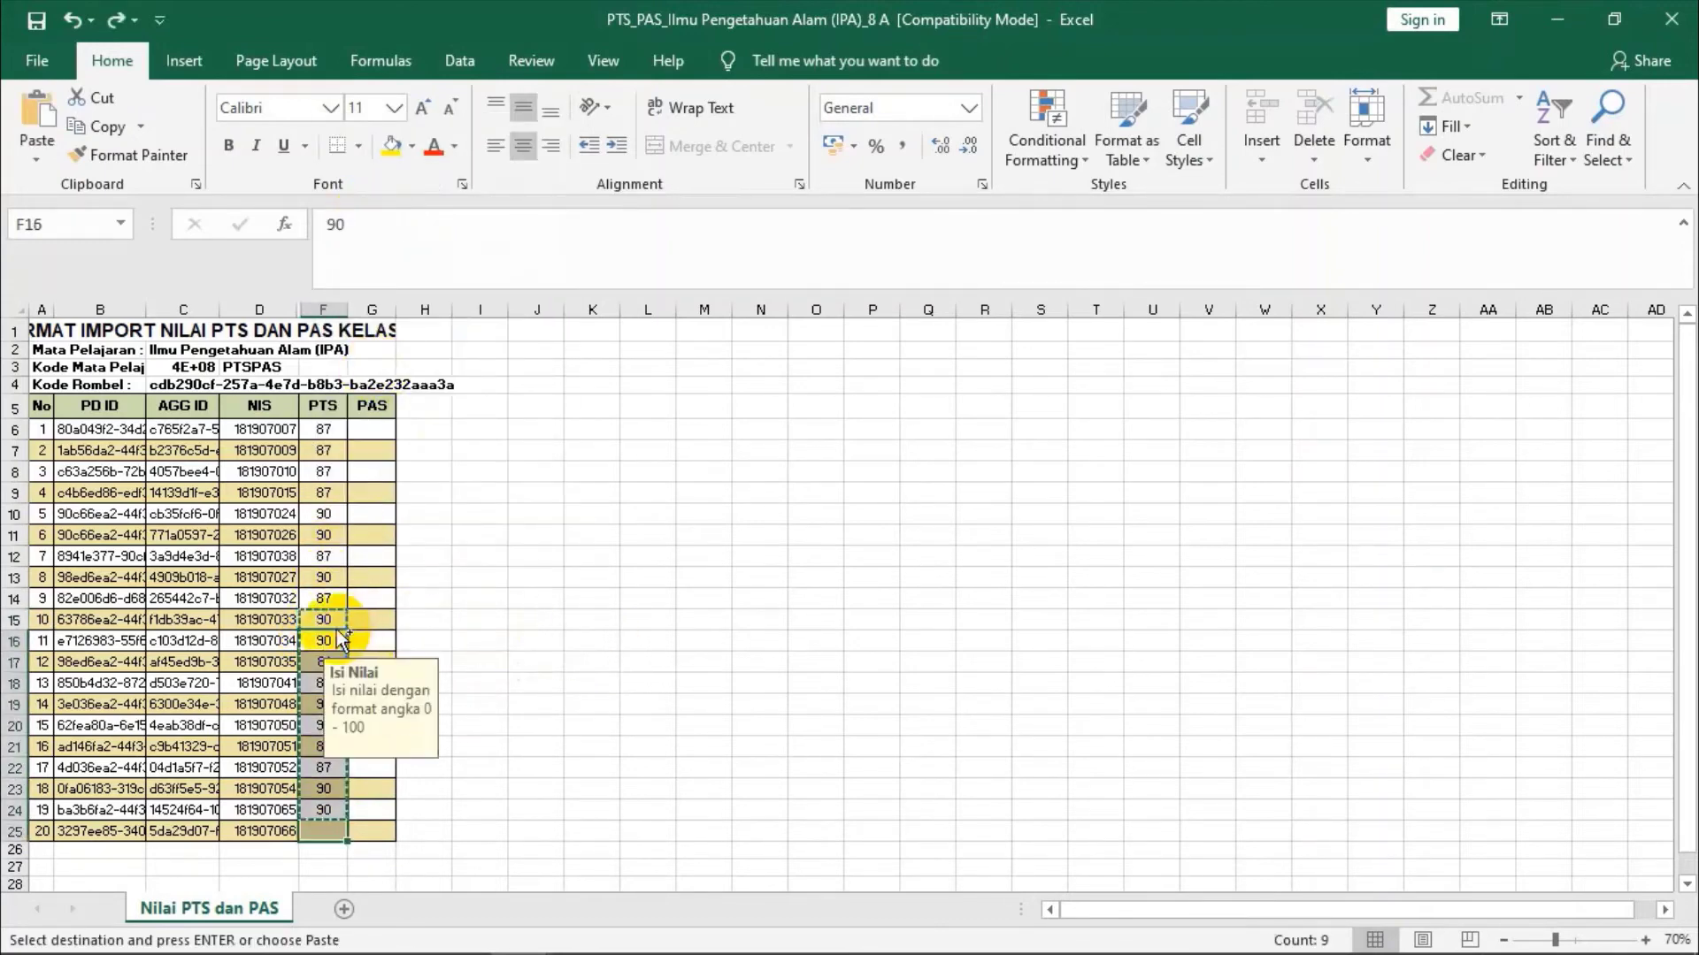
- Copy the PTS scores F15 to F24 as values one row down, starting at F16, and empty F15 for student number 10
{"action": "left_click_drag", "start_coordinate": [322, 619], "coordinate": [340, 818]}
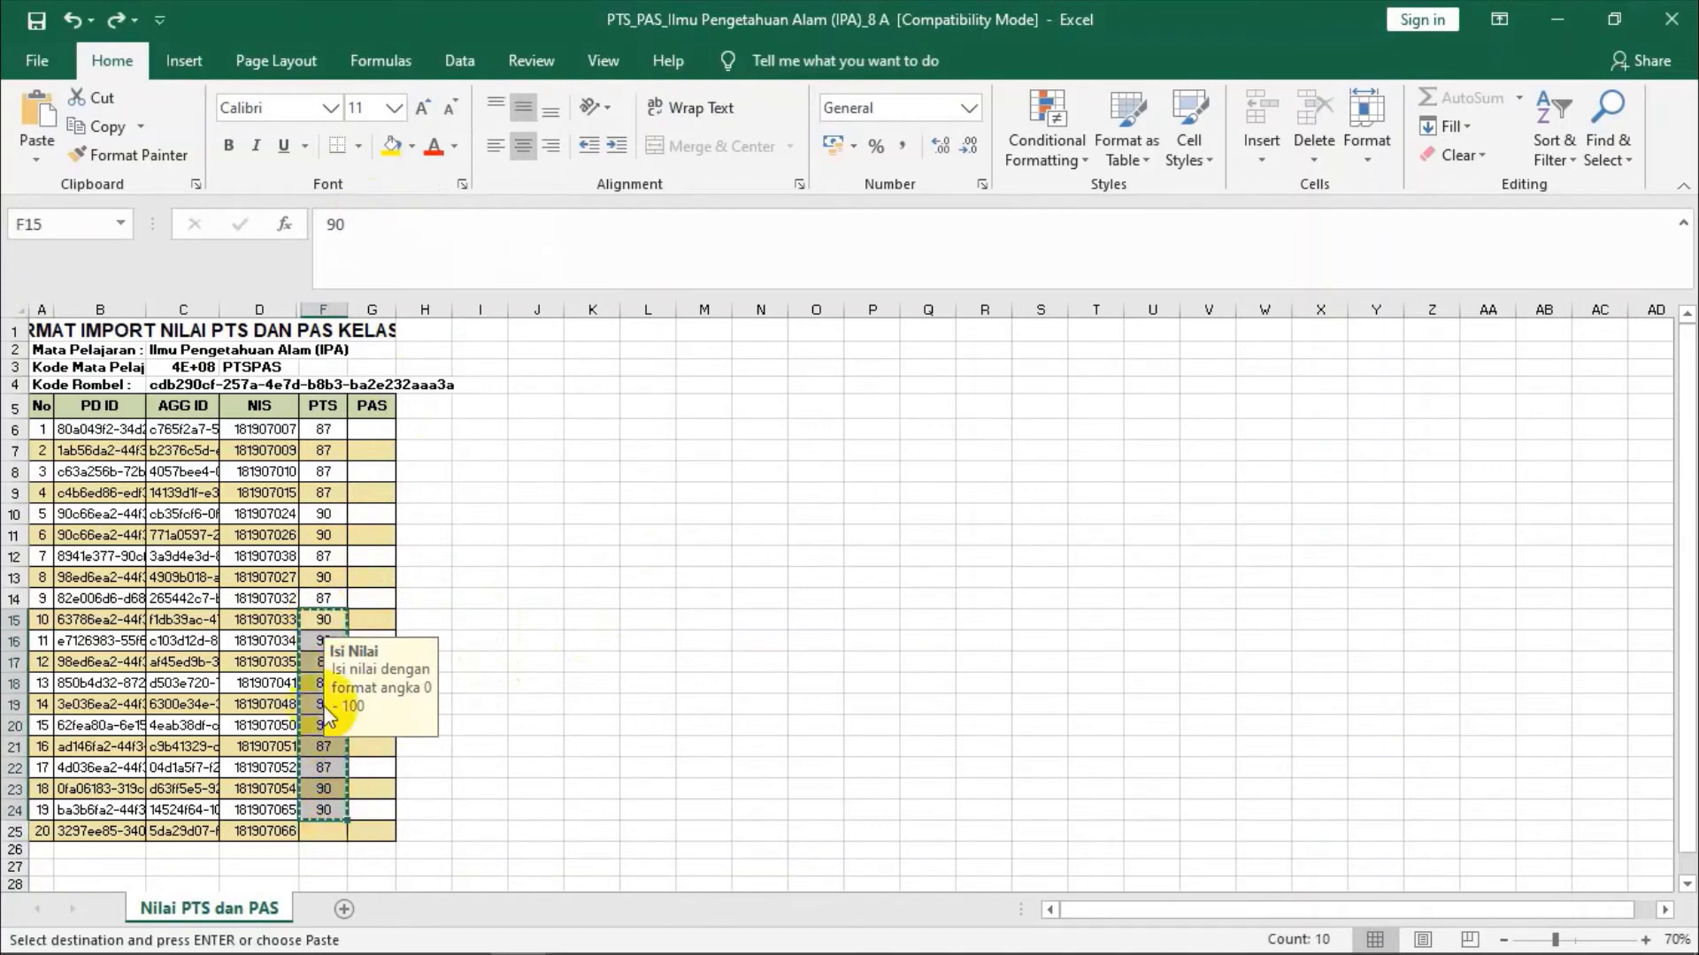
{"action": "right_click", "coordinate": [314, 624]}
{"action": "key", "text": "Escape"}
{"action": "right_click", "coordinate": [316, 653]}
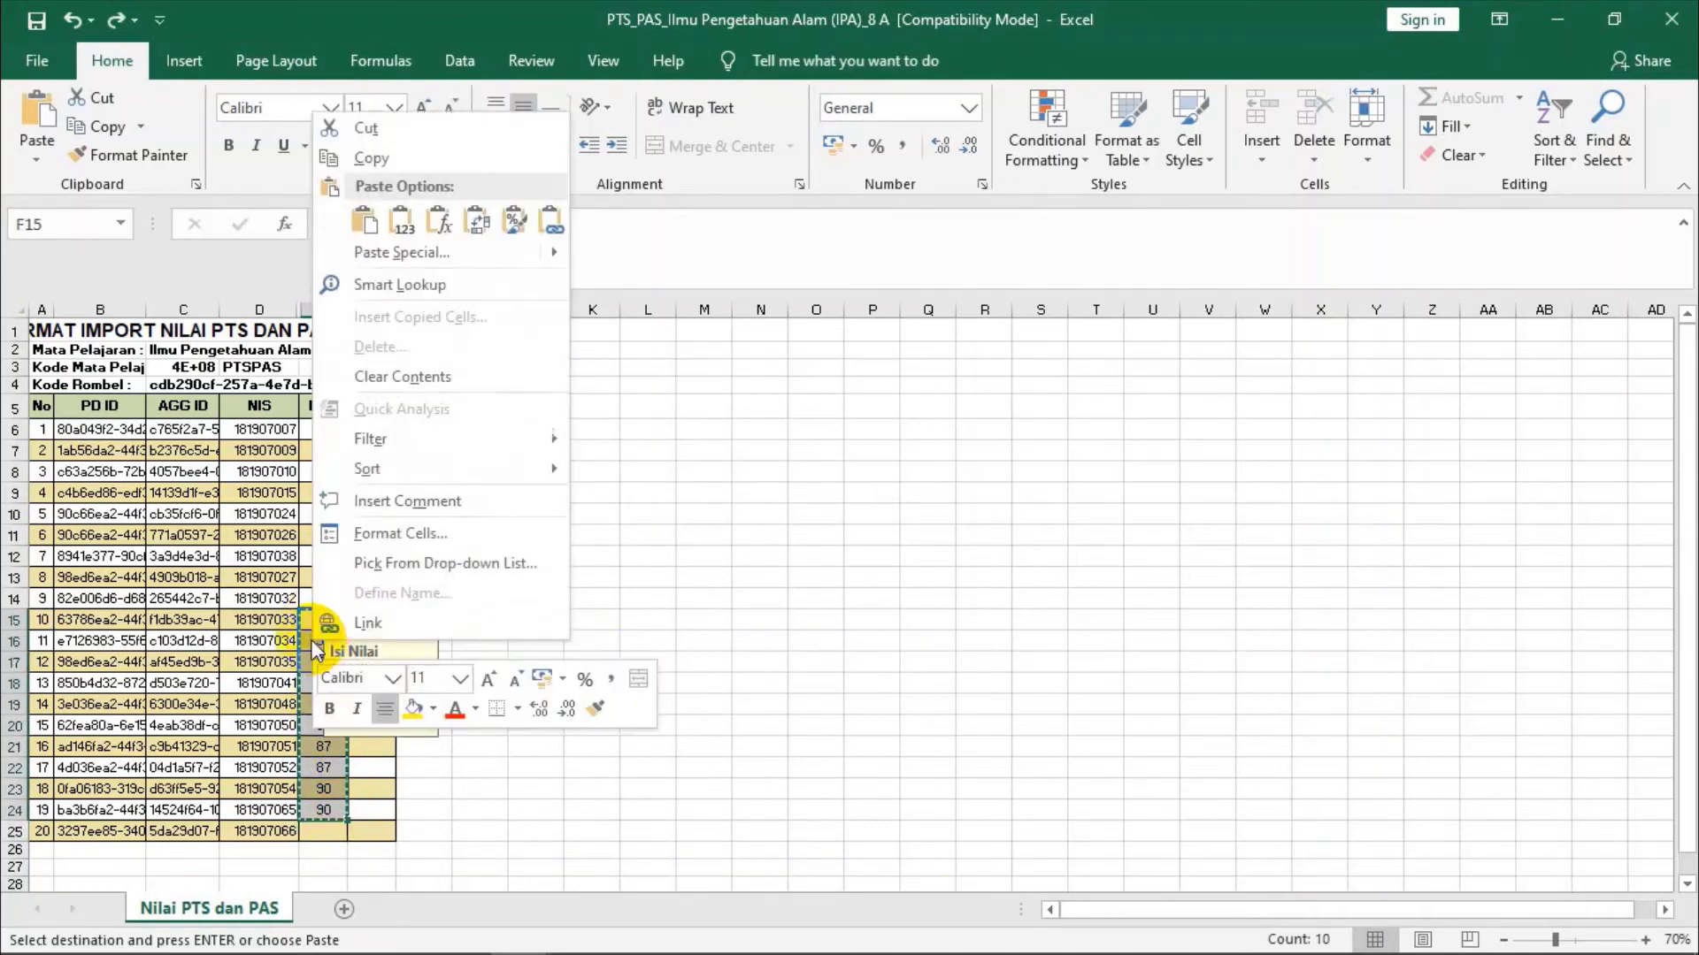
{"action": "key", "text": "Escape"}
{"action": "right_click", "coordinate": [316, 640]}
{"action": "key", "text": "Escape"}
{"action": "right_click", "coordinate": [316, 640]}
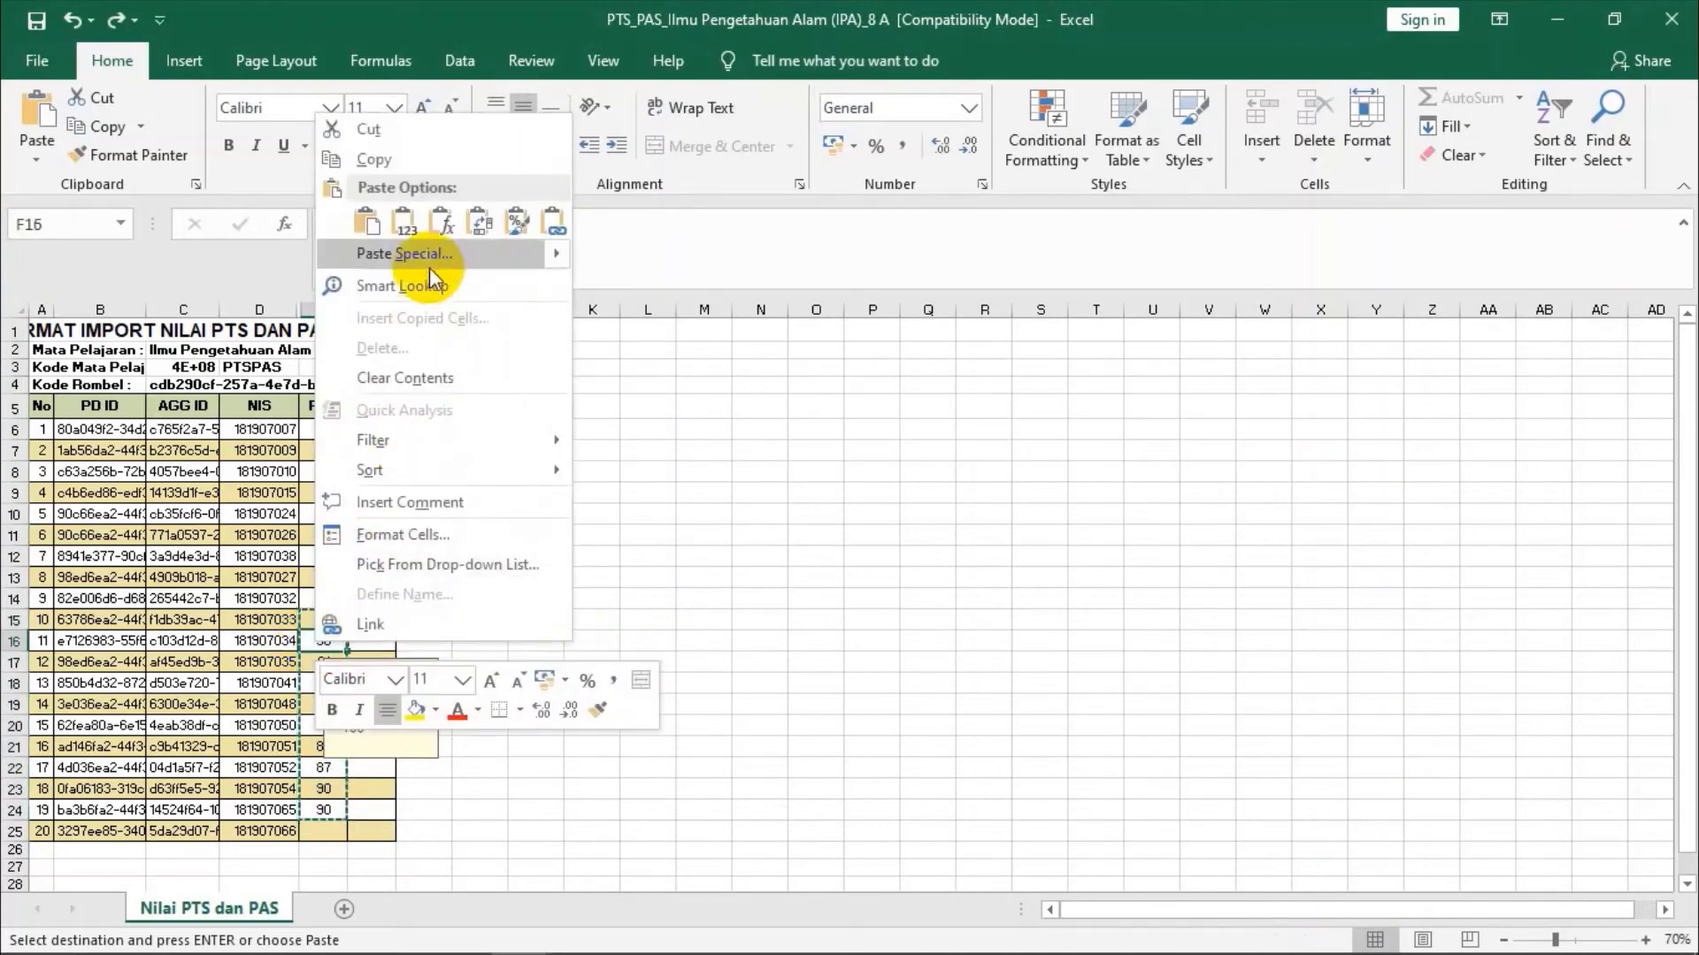
{"action": "left_click", "coordinate": [404, 221]}
{"action": "left_click", "coordinate": [331, 620]}
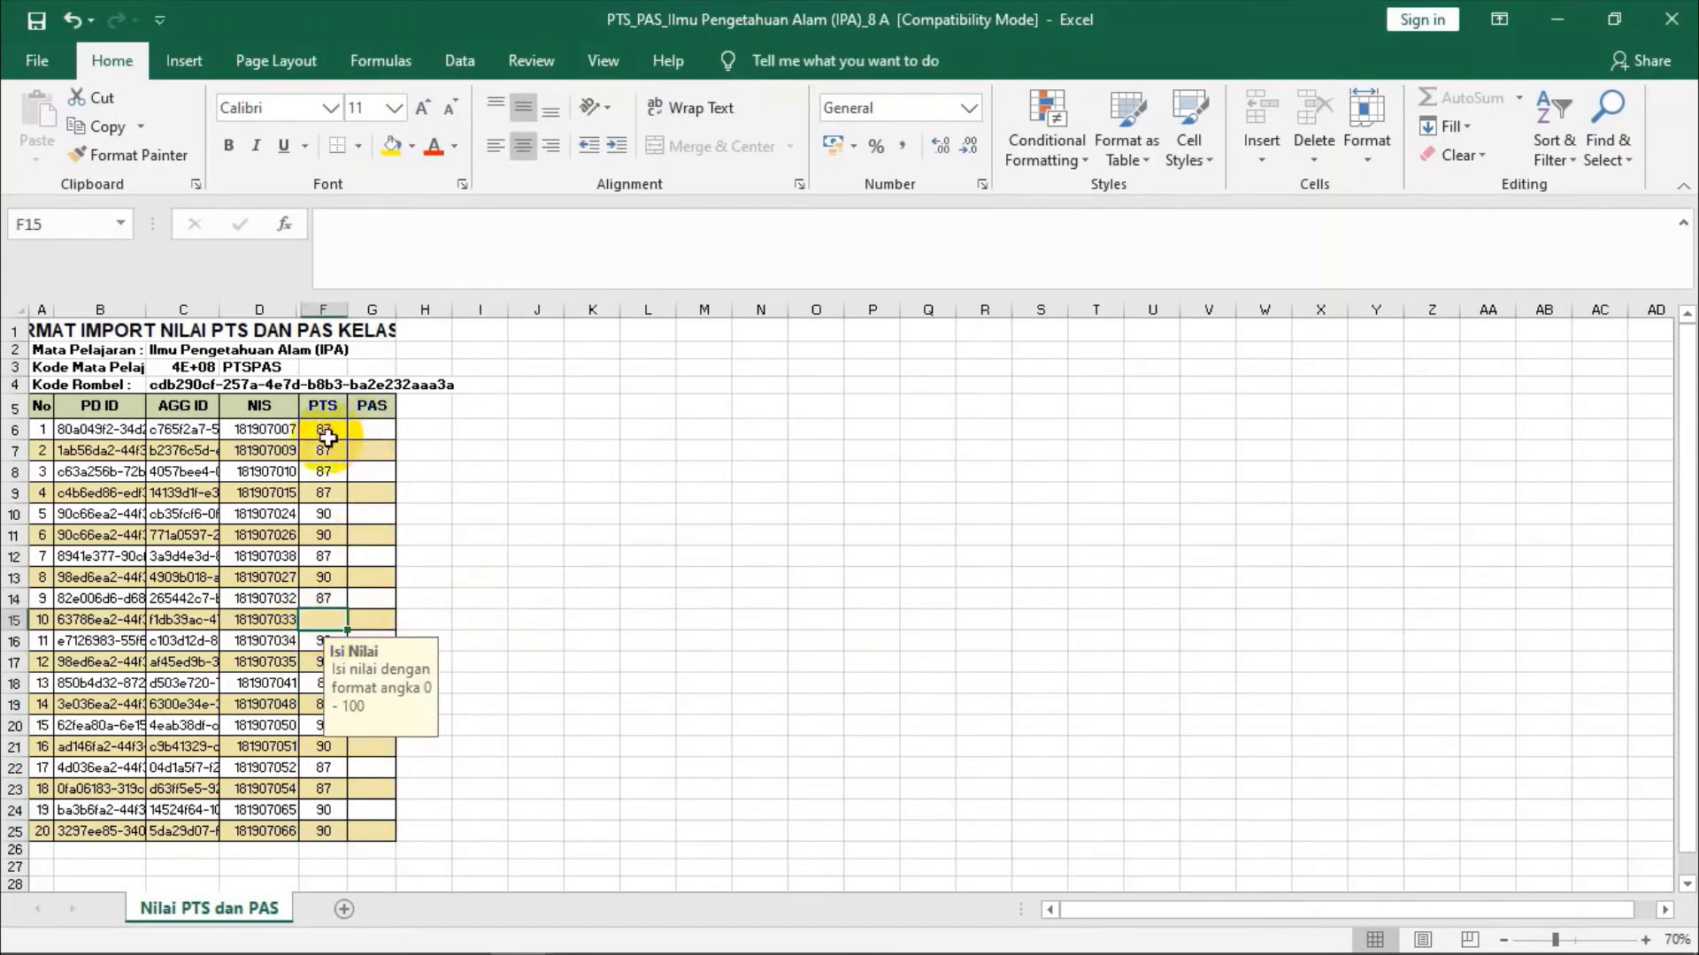
- Examine the PAS column of the PTS_PAS format, starting at G6
{"action": "left_click_drag", "start_coordinate": [355, 432], "coordinate": [368, 608]}
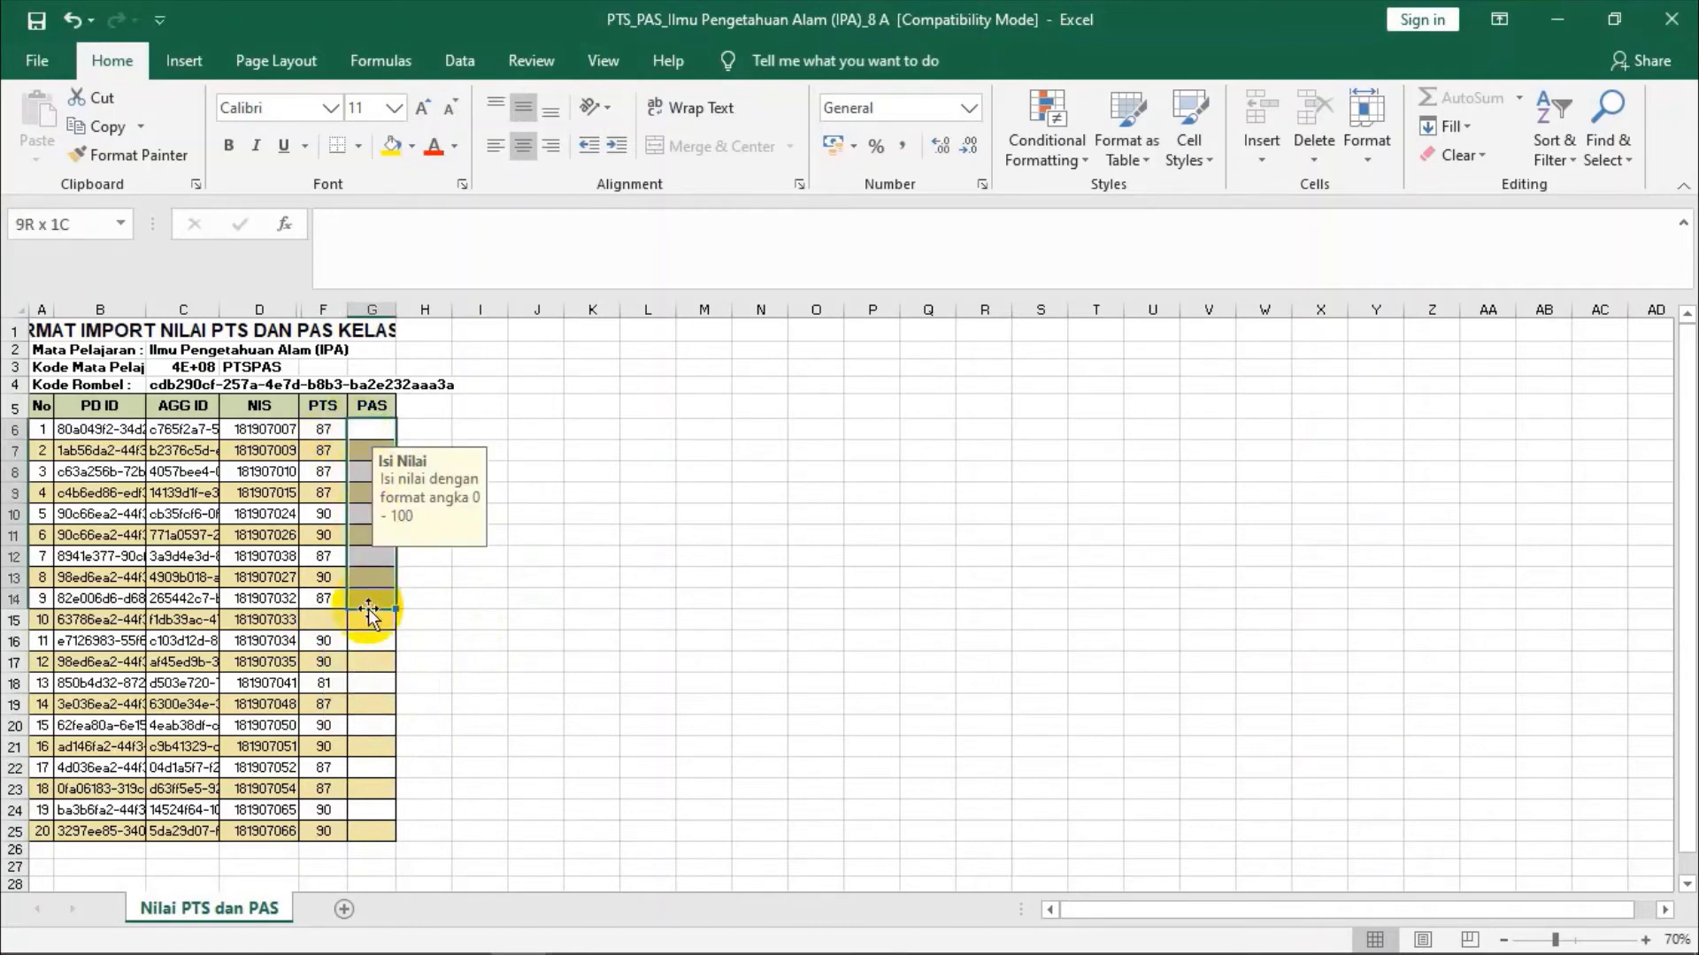
{"action": "left_click", "coordinate": [363, 683]}
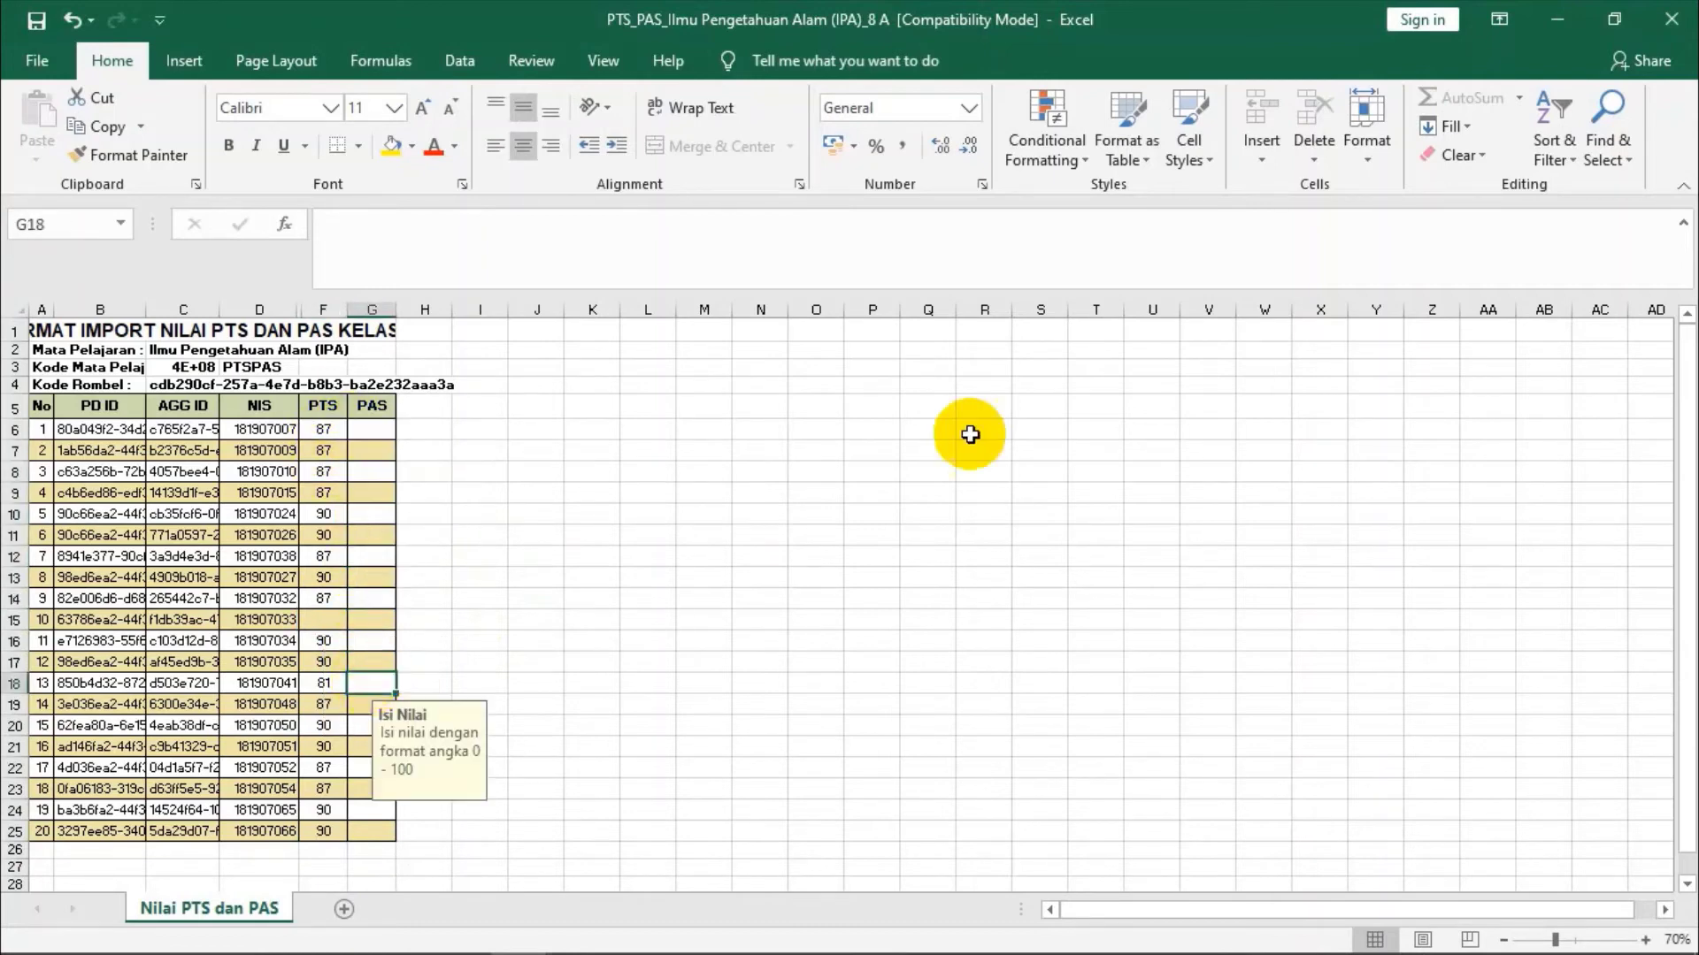
{"action": "left_click", "coordinate": [1042, 474]}
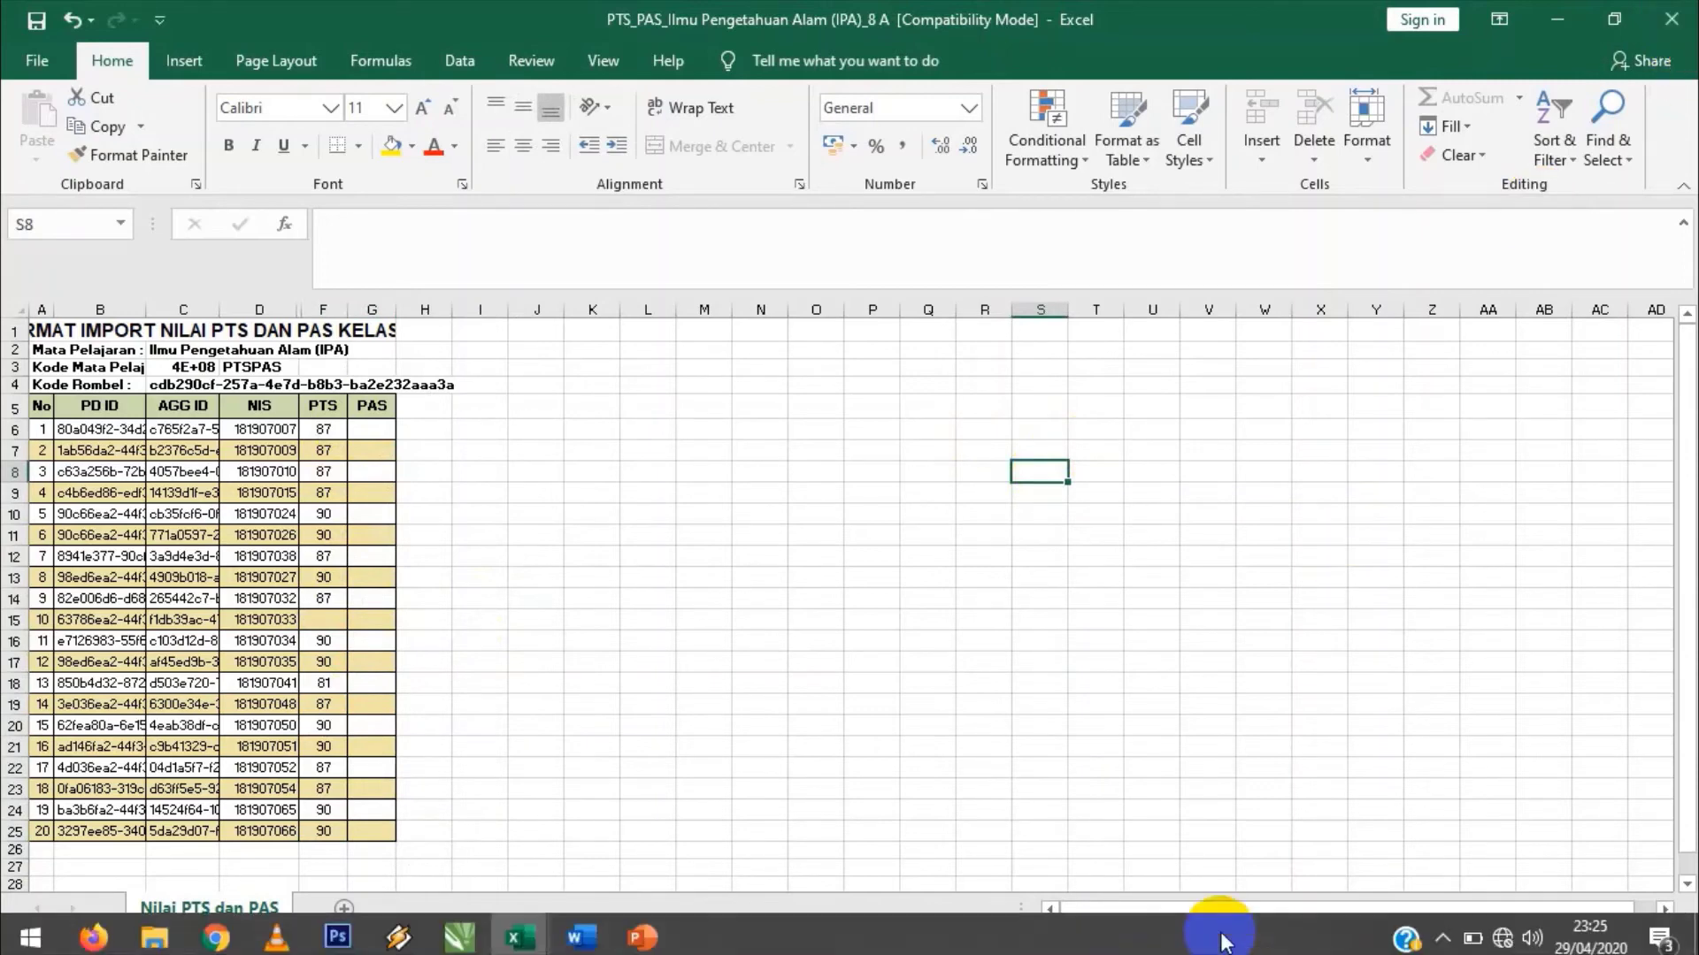
- Preview the open attitude formats and switch to the F_Spiritual_Ilmu Pengetahuan Alam (IPA)_8 A workbook
{"action": "left_click", "coordinate": [519, 929]}
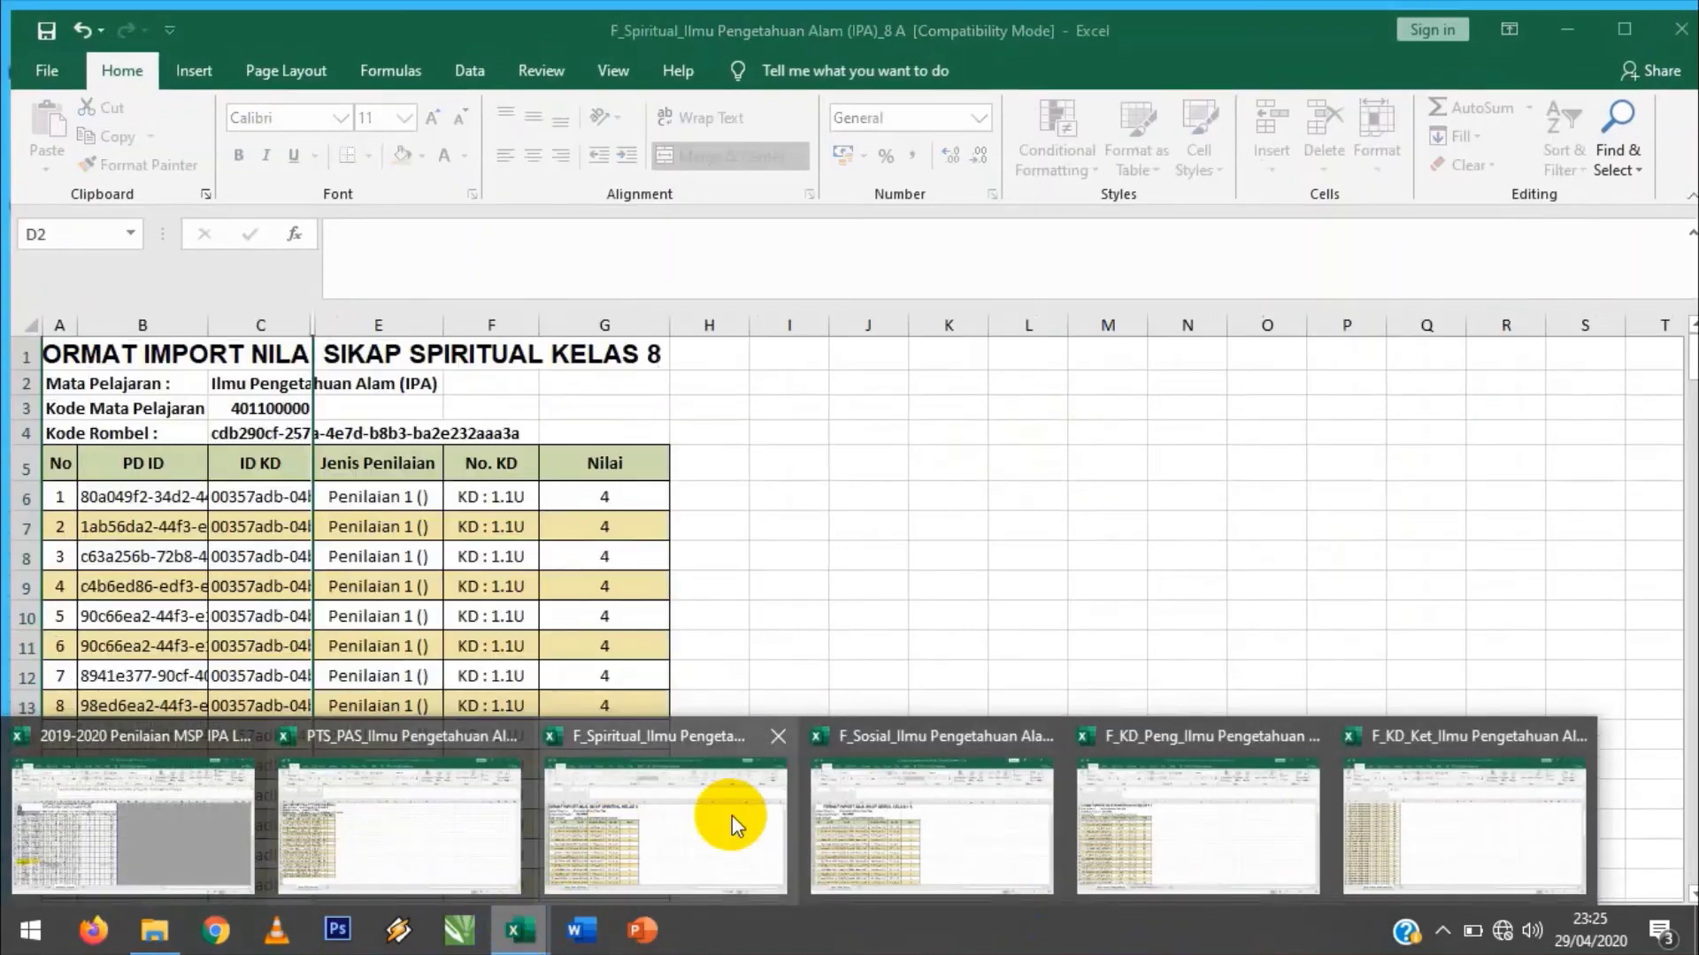
{"action": "mouse_move", "coordinate": [952, 818]}
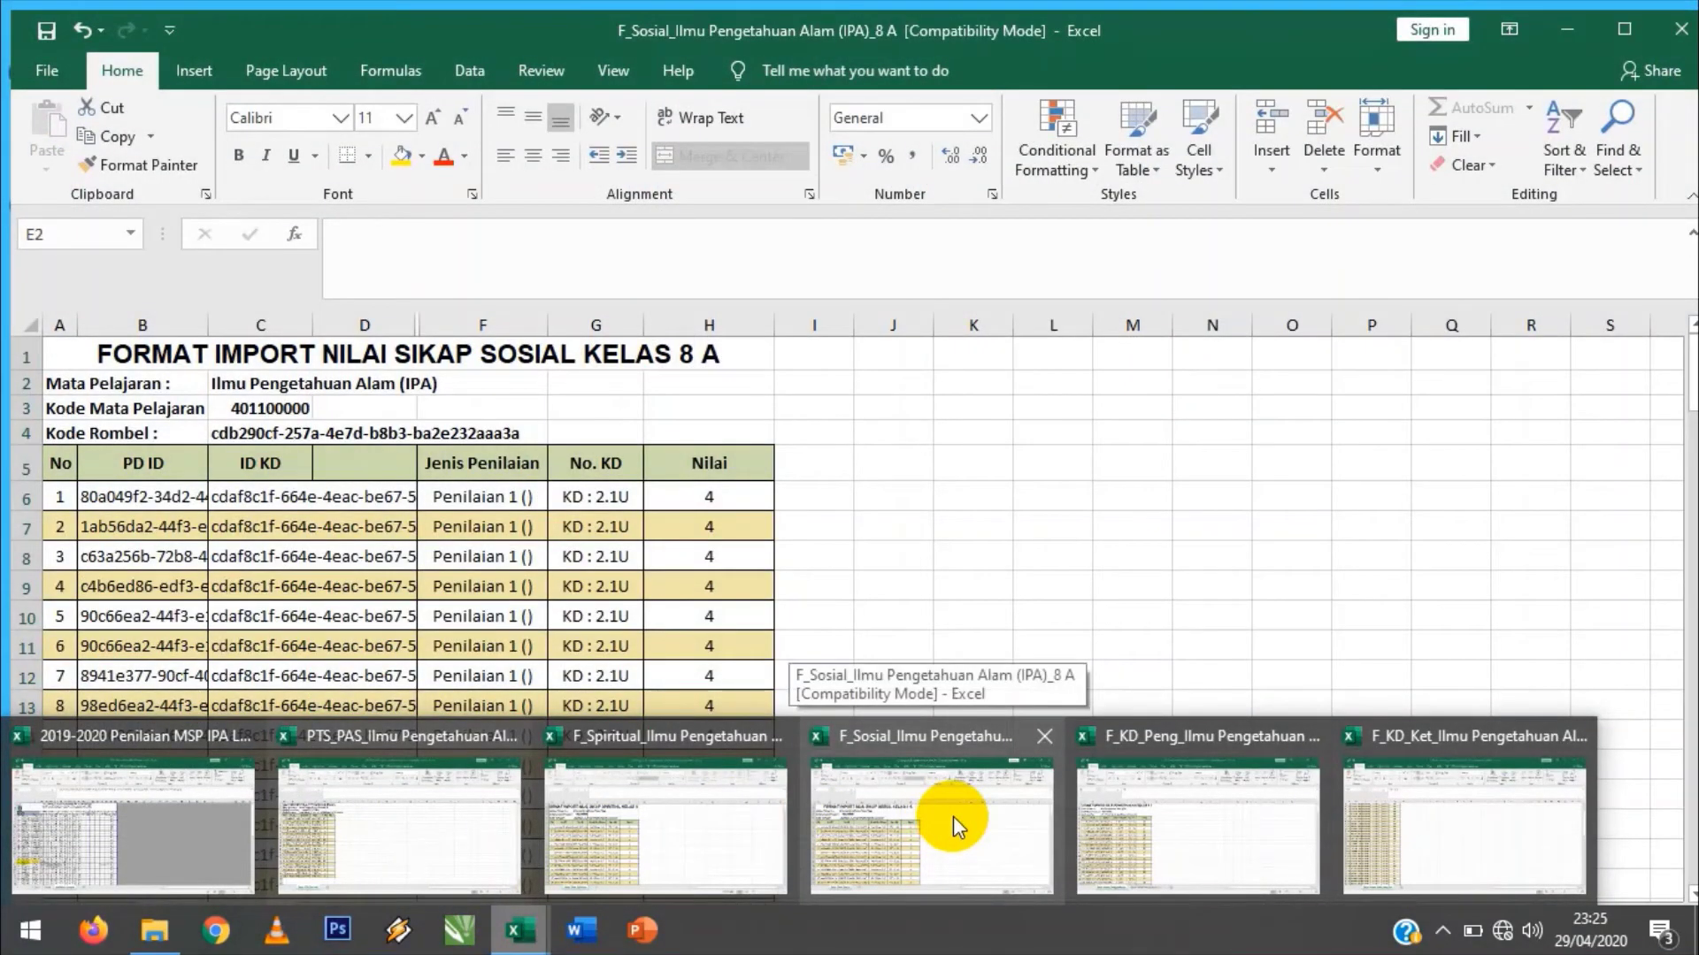
{"action": "mouse_move", "coordinate": [727, 816]}
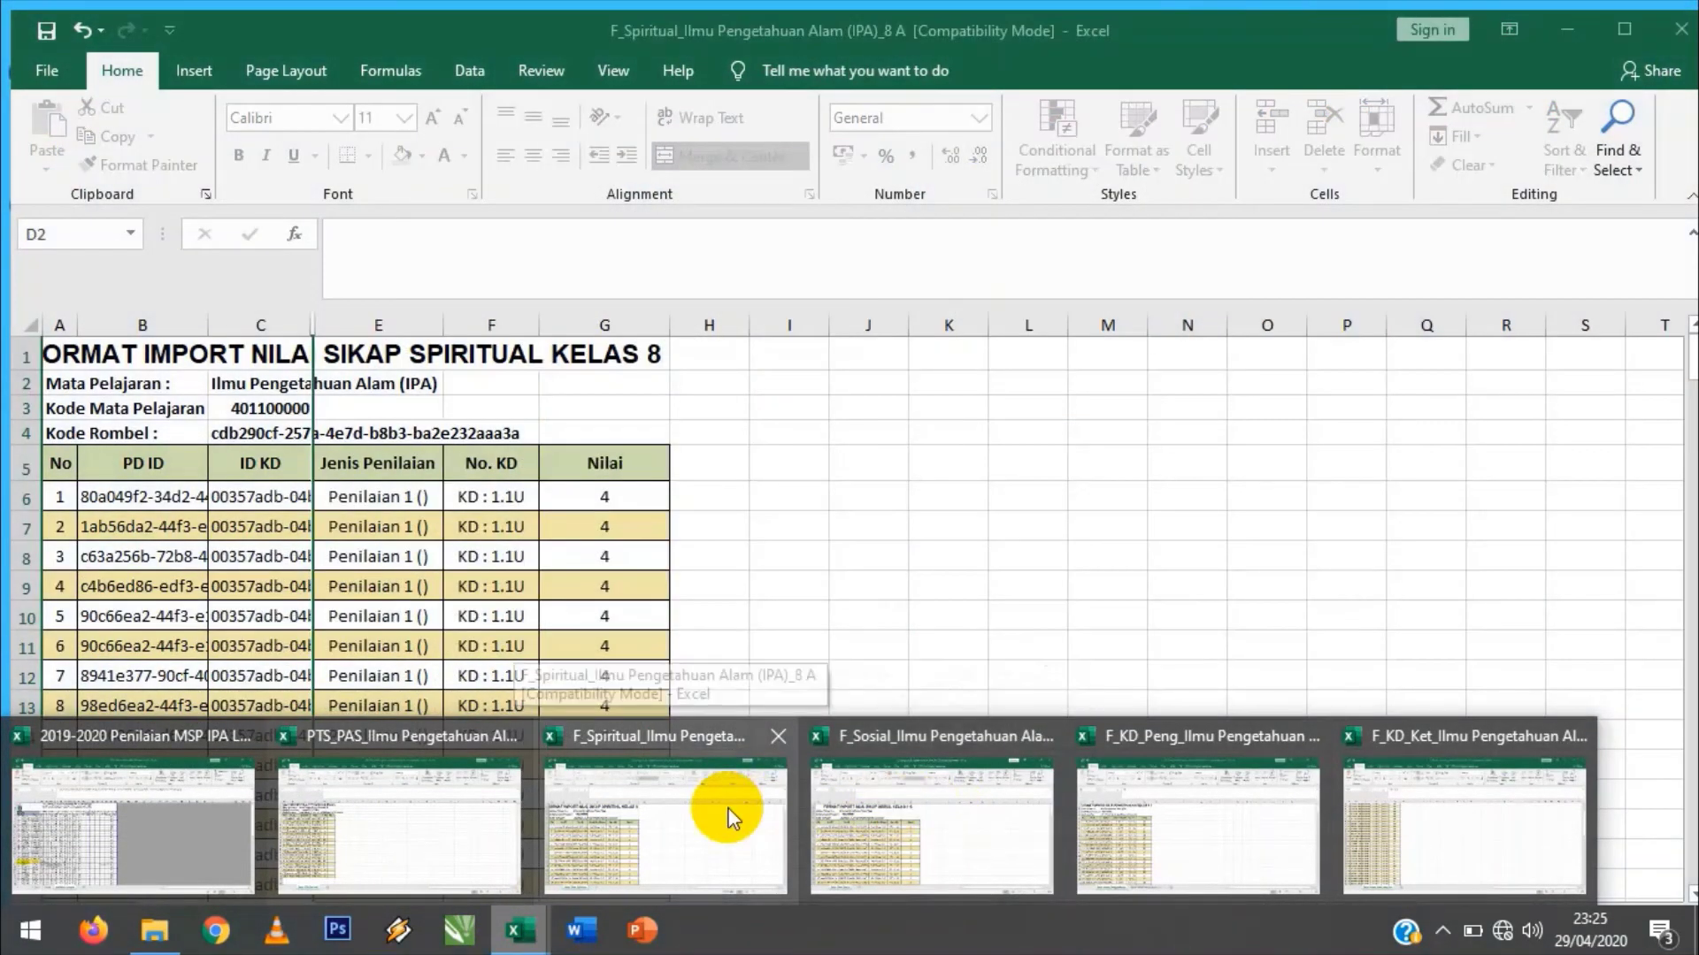
{"action": "left_click", "coordinate": [733, 805]}
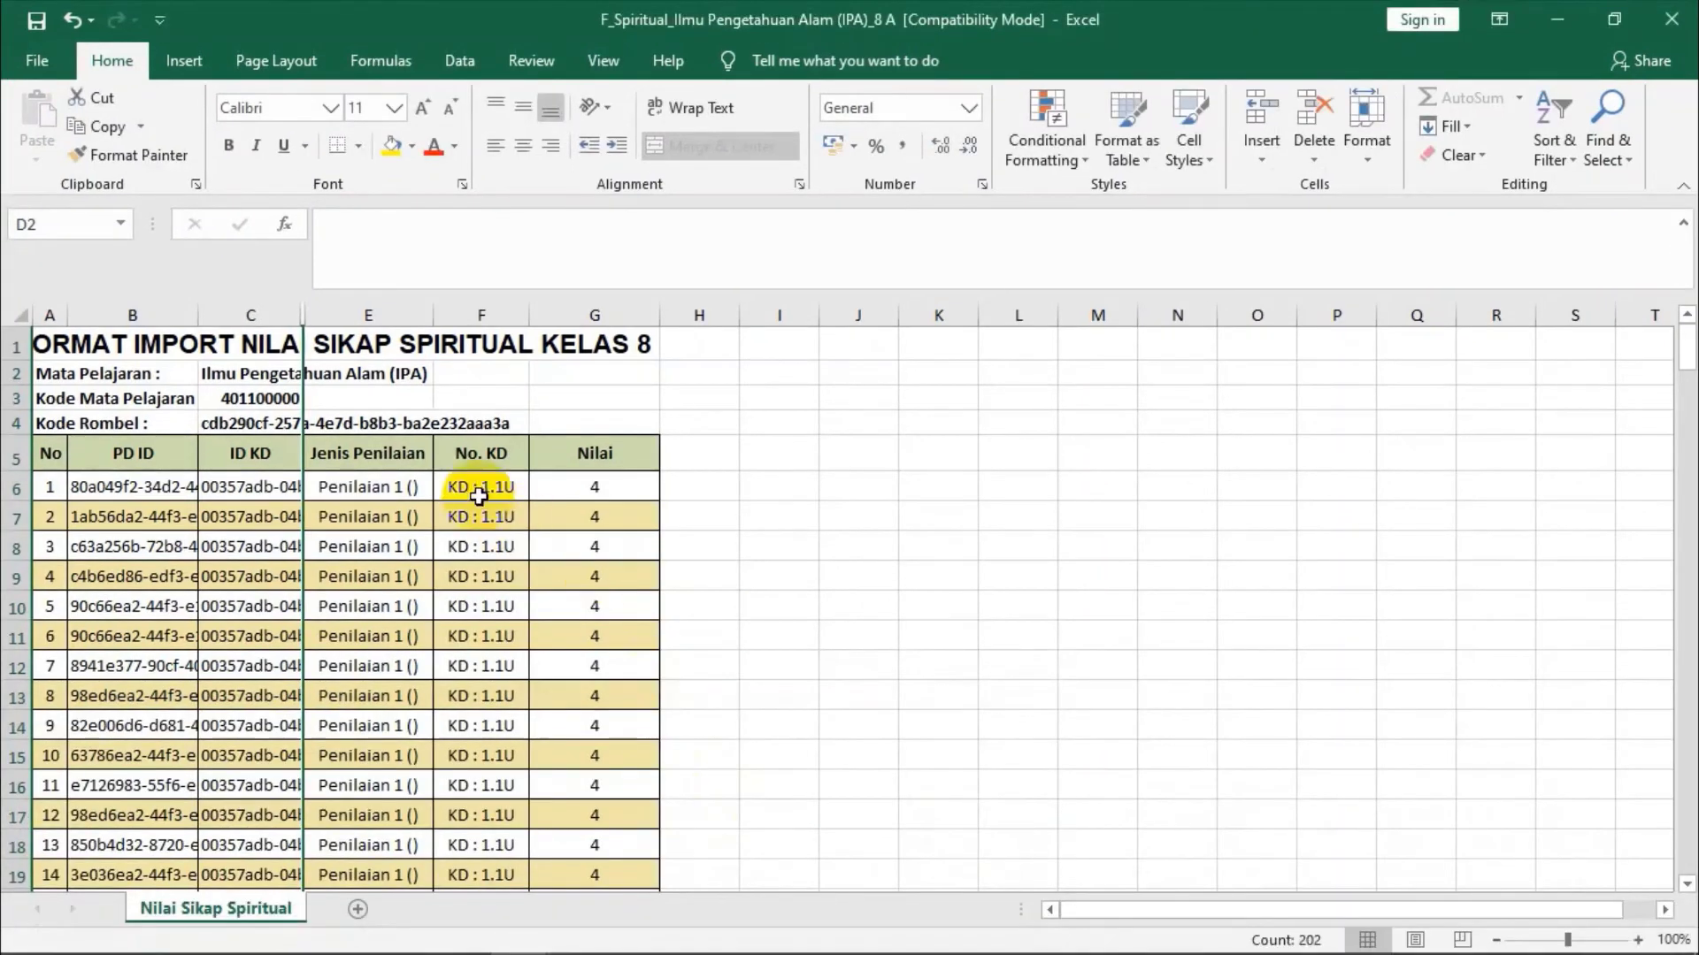
- Look through the whole No. KD list of the spiritual attitude format, starting from F6, and return to its beginning
{"action": "left_click", "coordinate": [479, 496]}
{"action": "scroll", "coordinate": [500, 495], "scroll_direction": "down", "scroll_amount": 7}
{"action": "scroll", "coordinate": [495, 503], "scroll_direction": "down", "scroll_amount": 20}
{"action": "scroll", "coordinate": [509, 593], "scroll_direction": "down", "scroll_amount": 20}
{"action": "scroll", "coordinate": [501, 608], "scroll_direction": "down", "scroll_amount": 10}
{"action": "scroll", "coordinate": [498, 610], "scroll_direction": "up", "scroll_amount": 8}
{"action": "scroll", "coordinate": [498, 612], "scroll_direction": "up", "scroll_amount": 20}
{"action": "scroll", "coordinate": [498, 612], "scroll_direction": "up", "scroll_amount": 20}
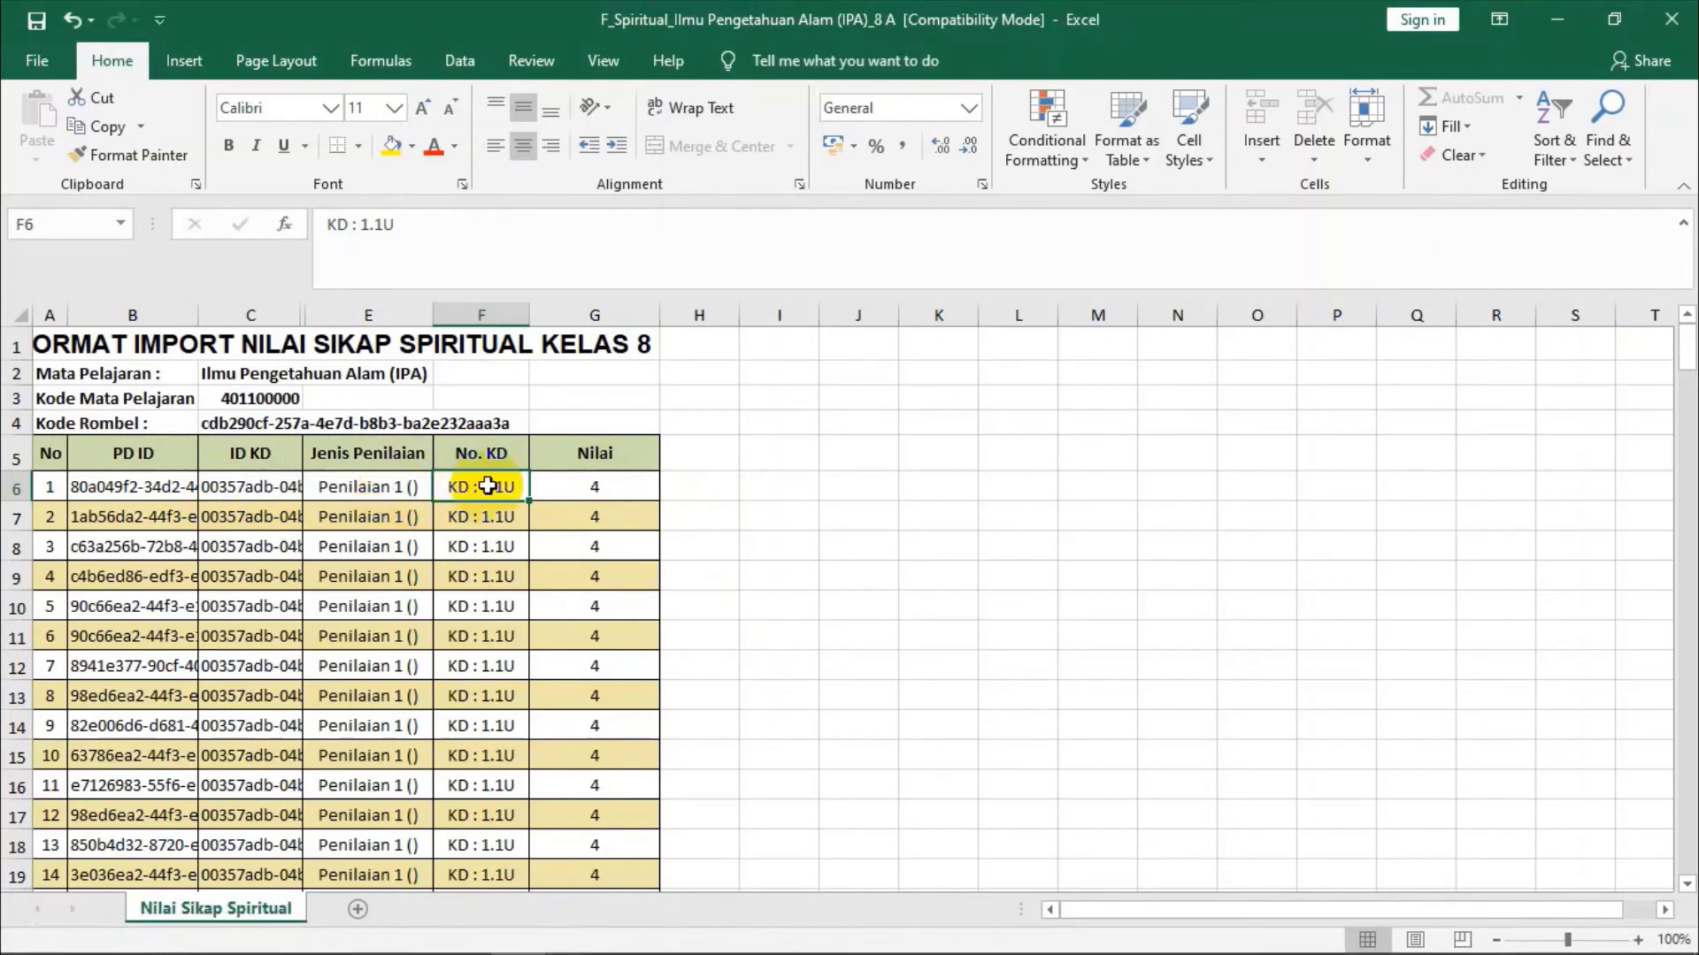
- Examine the KD : 1.1U block from row 6 to row 25, checking its No. KD and Nilai cells
{"action": "left_click_drag", "start_coordinate": [488, 486], "coordinate": [486, 857]}
{"action": "left_click_drag", "start_coordinate": [593, 378], "coordinate": [585, 814]}
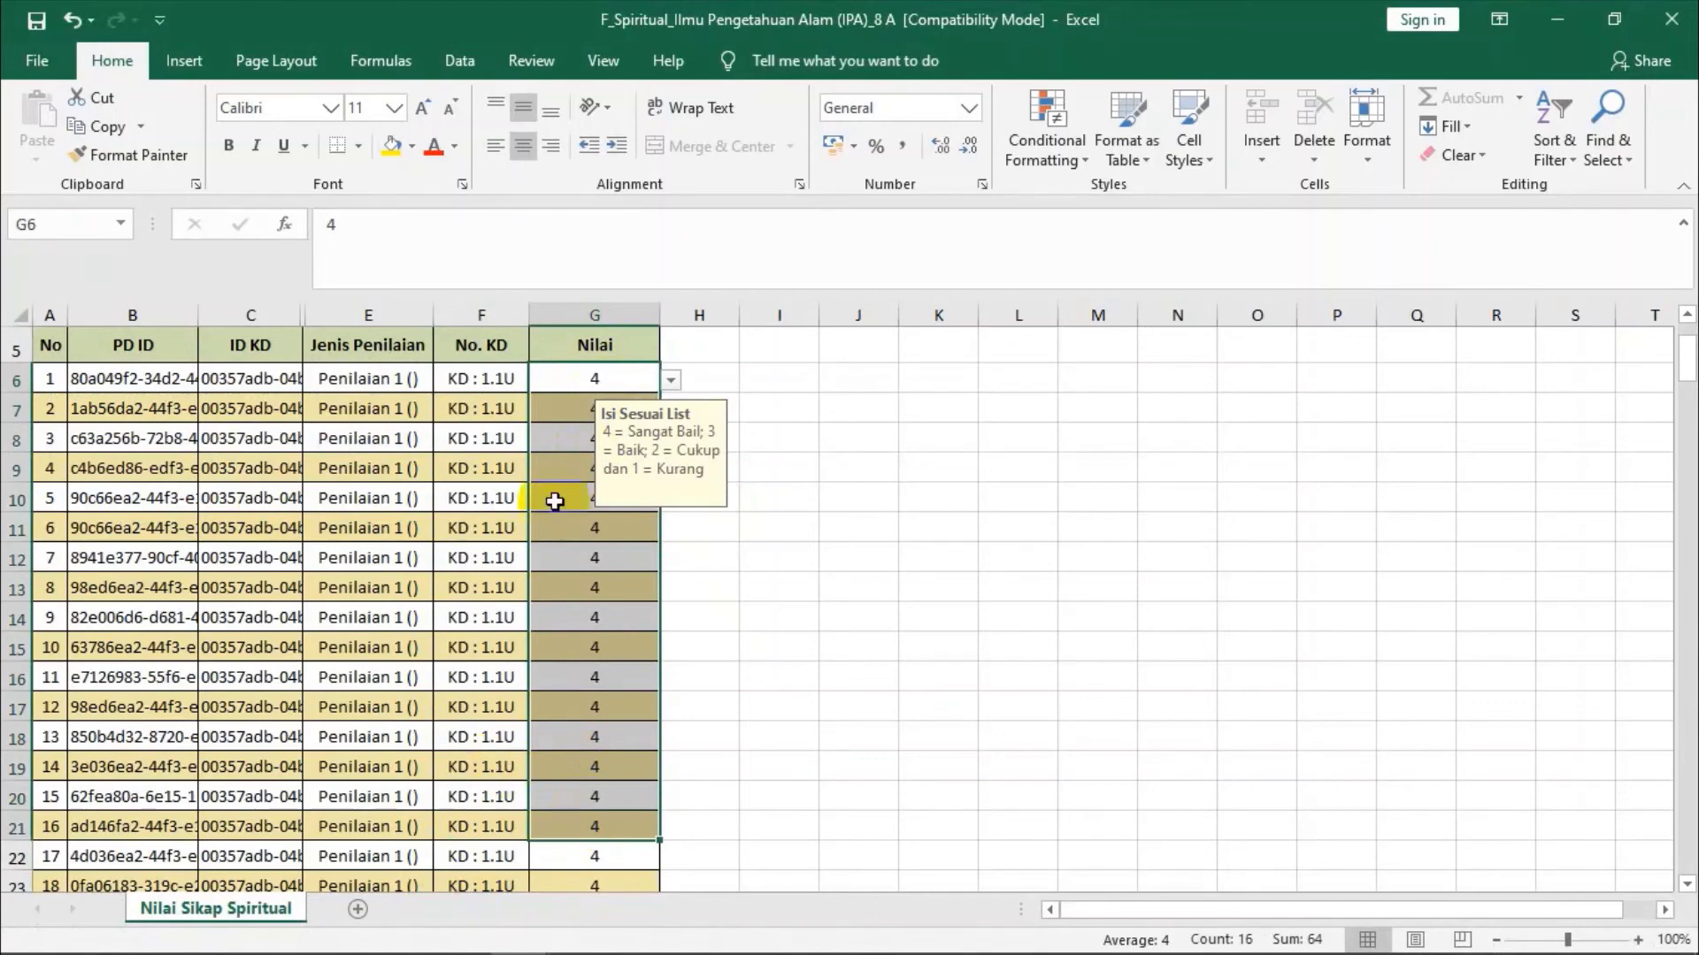
{"action": "left_click", "coordinate": [494, 383]}
{"action": "scroll", "coordinate": [493, 489], "scroll_direction": "down", "scroll_amount": 5}
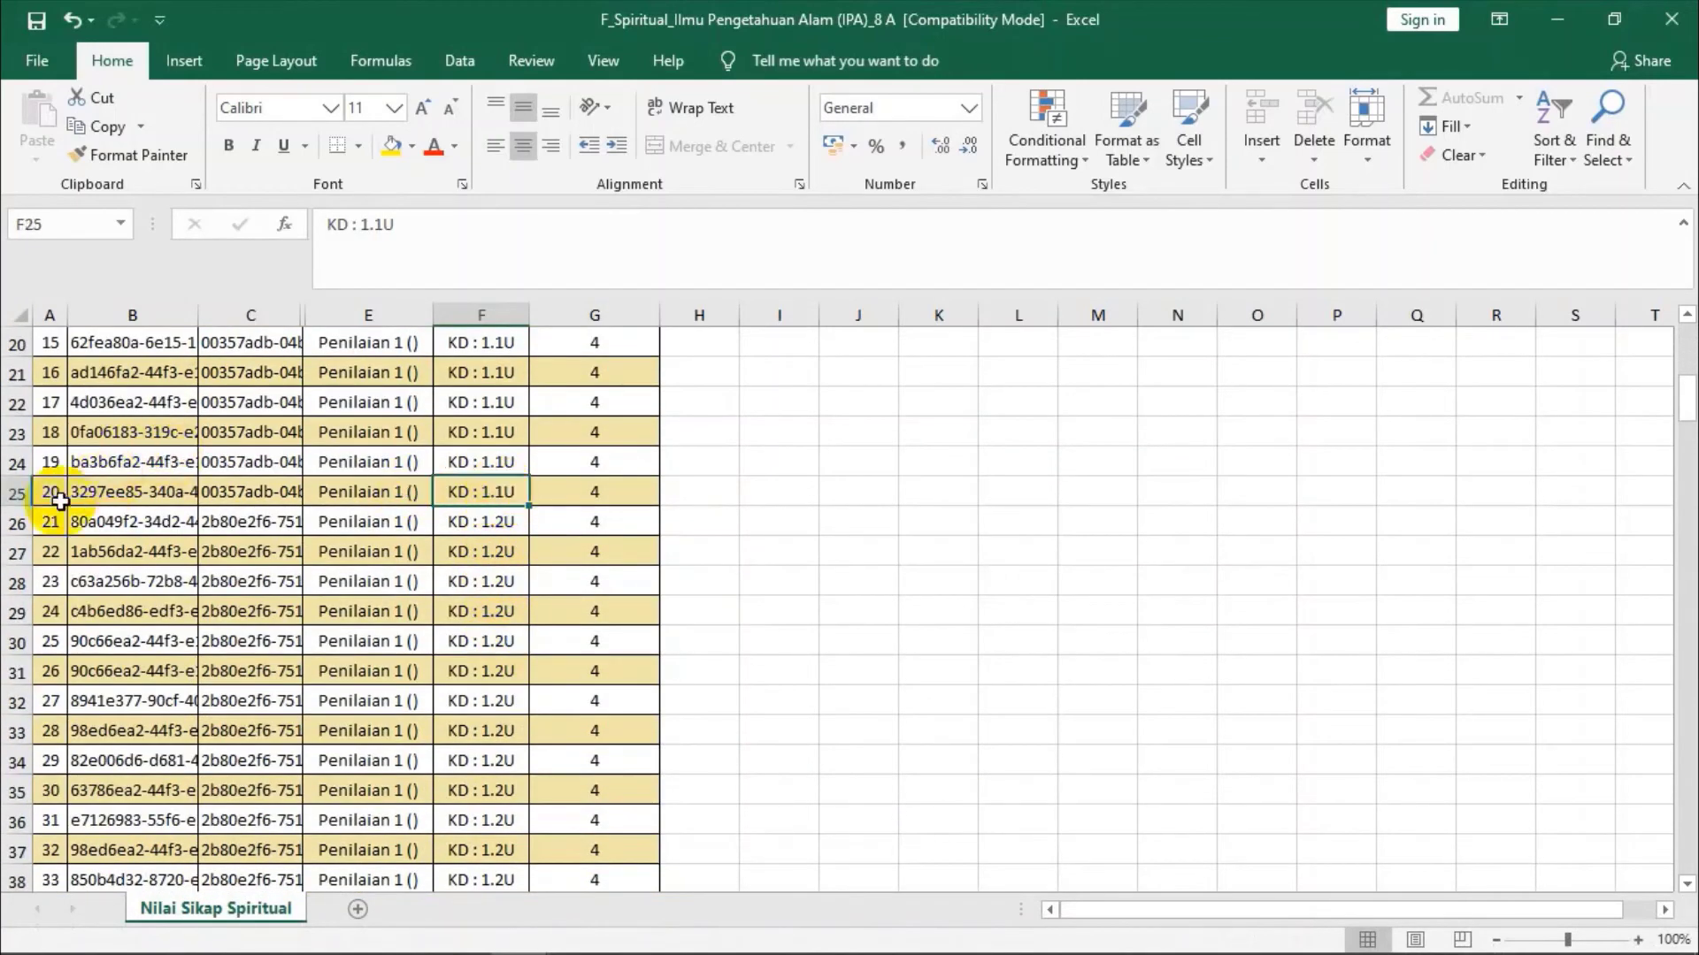
{"action": "left_click", "coordinate": [587, 498]}
{"action": "scroll", "coordinate": [588, 498], "scroll_direction": "up", "scroll_amount": 6}
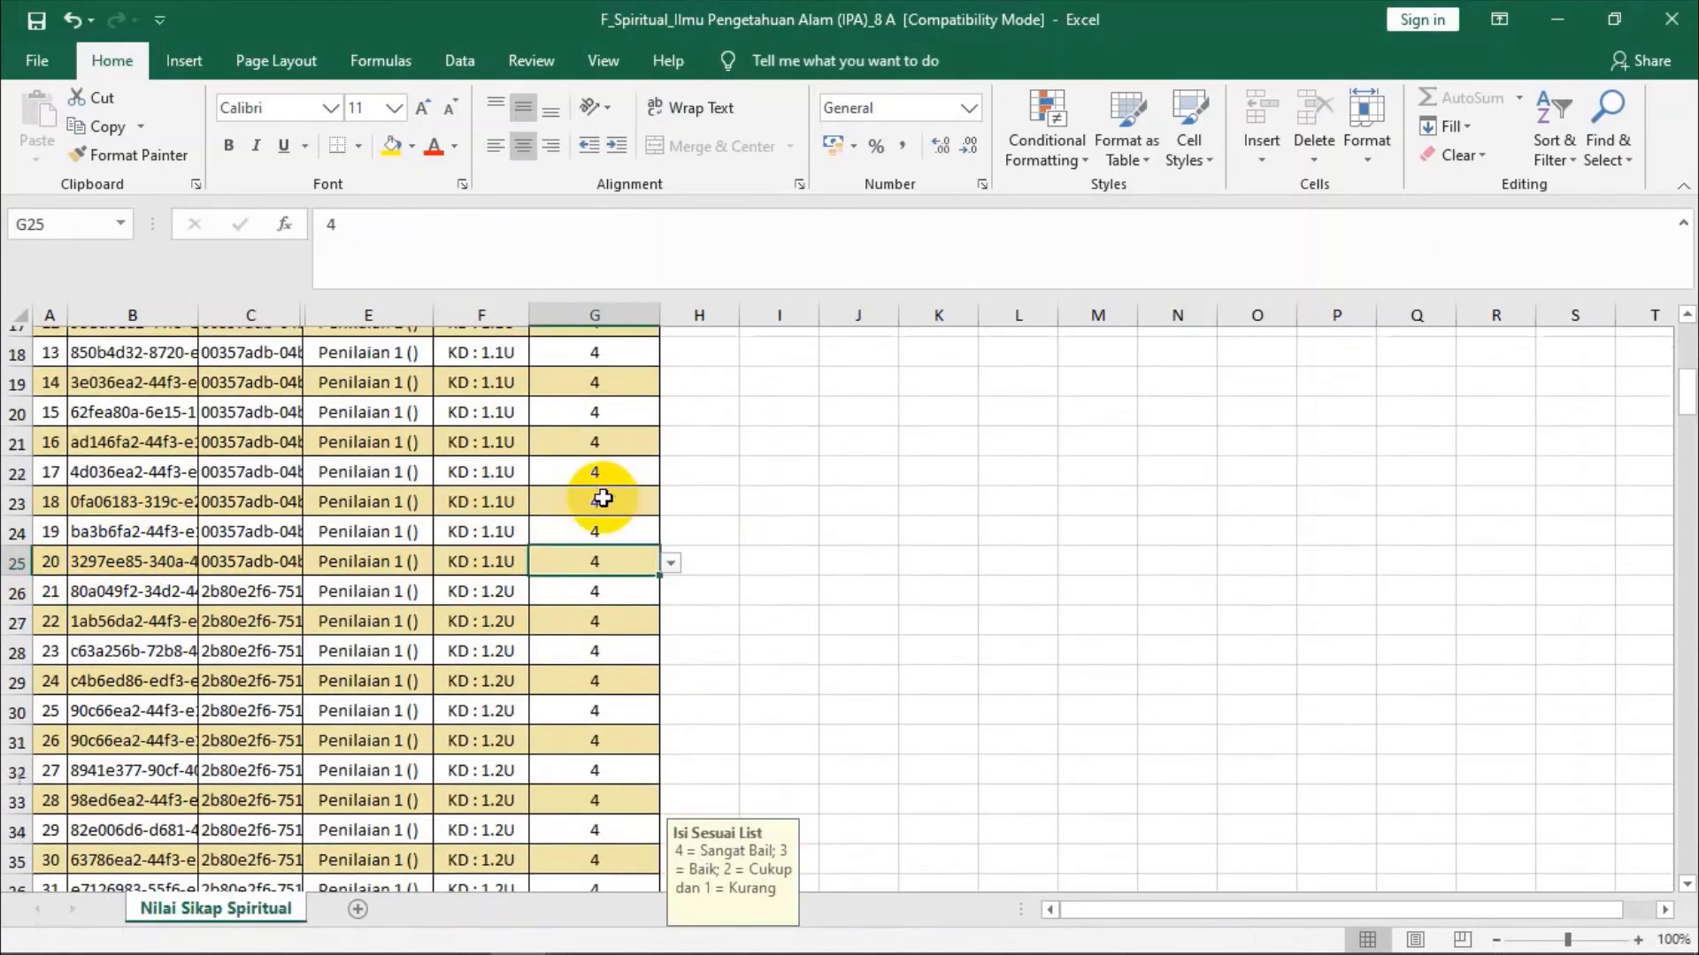
- View the allowed ratings for Nilai cell G6 without choosing one, and check the neighbouring No. KD and Nilai cells
{"action": "left_click", "coordinate": [616, 488]}
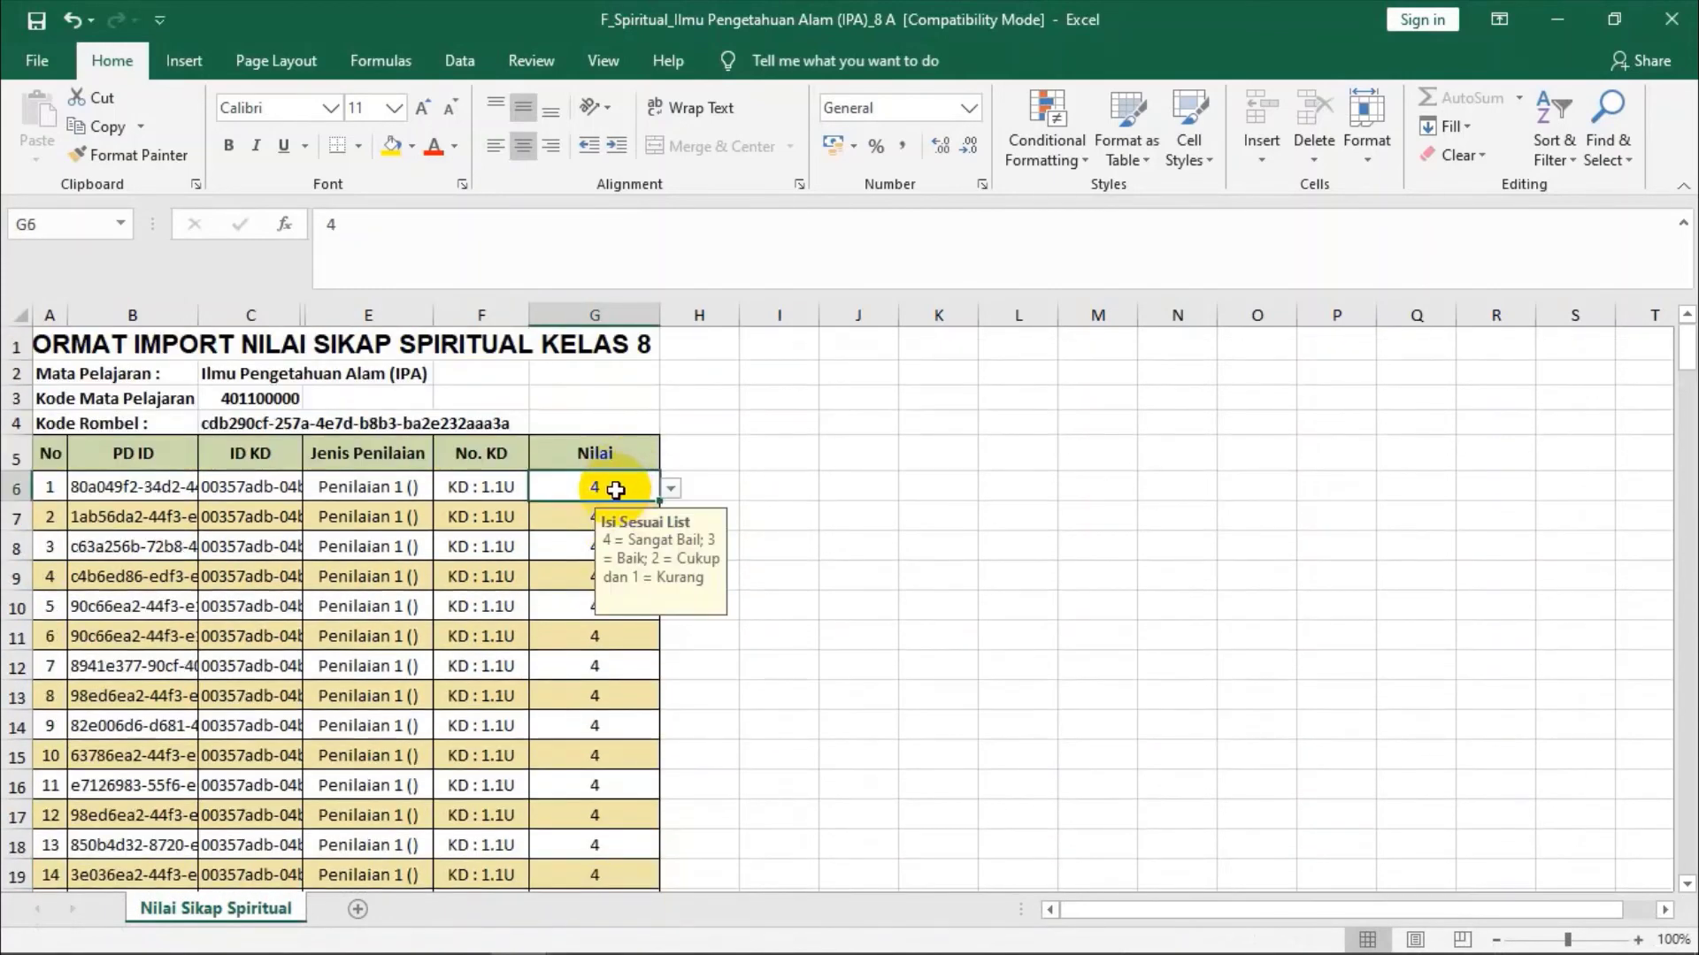
{"action": "left_click", "coordinate": [672, 489]}
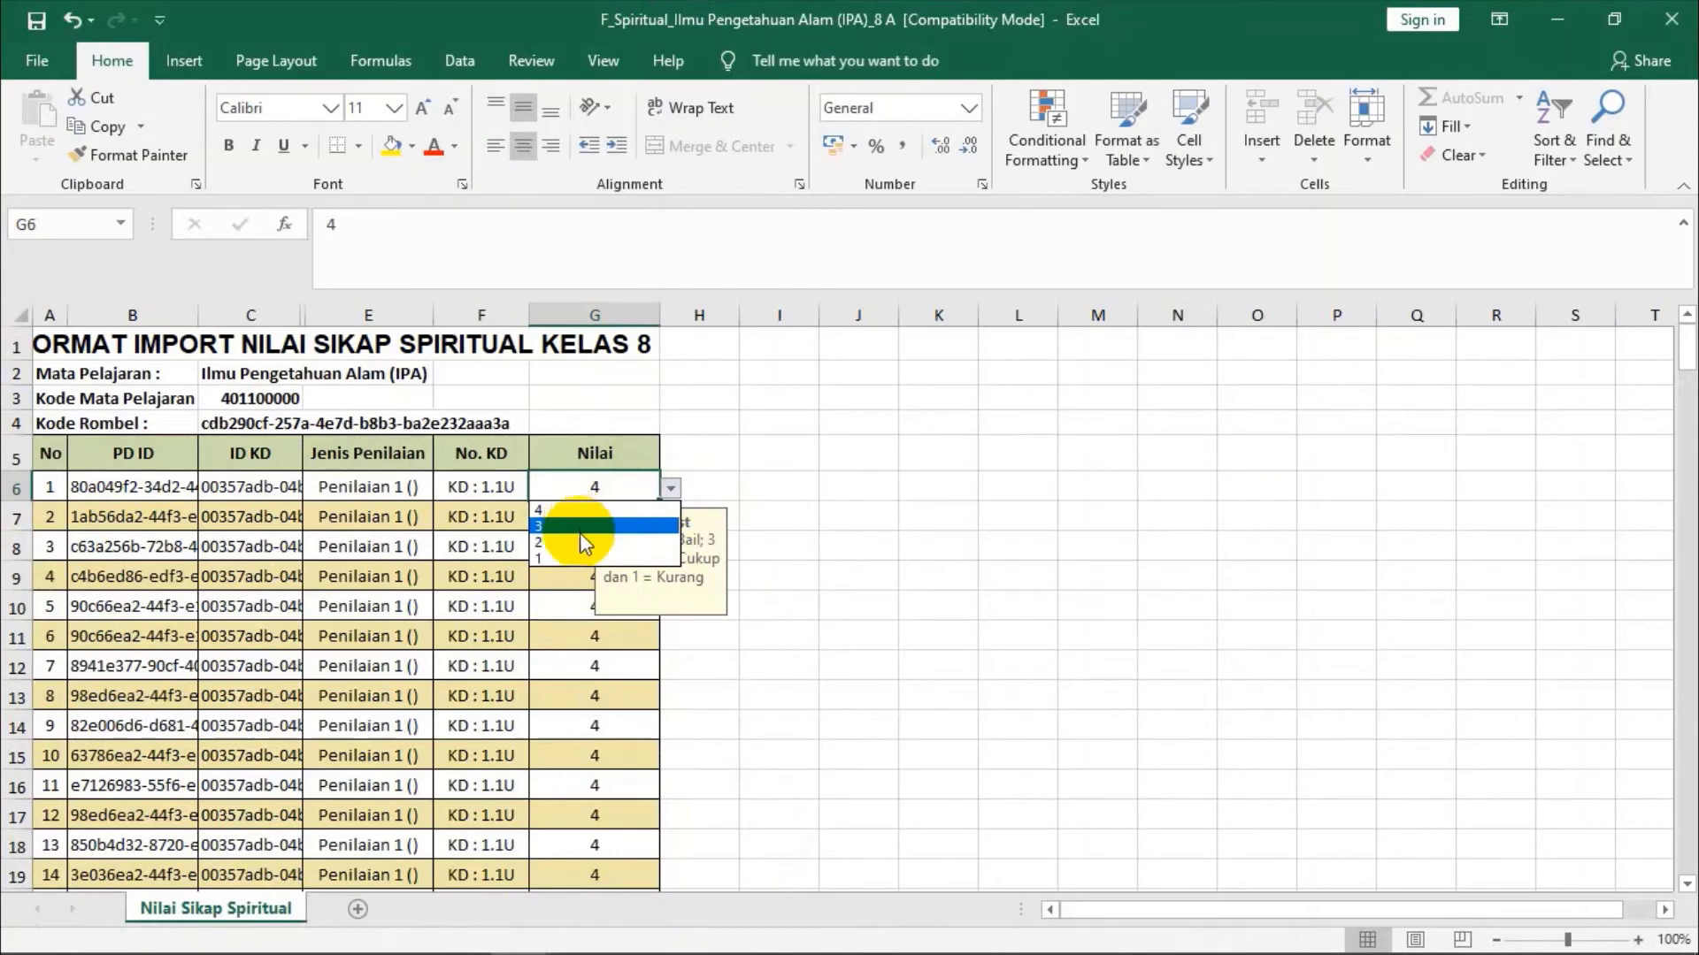
{"action": "left_click", "coordinate": [929, 531]}
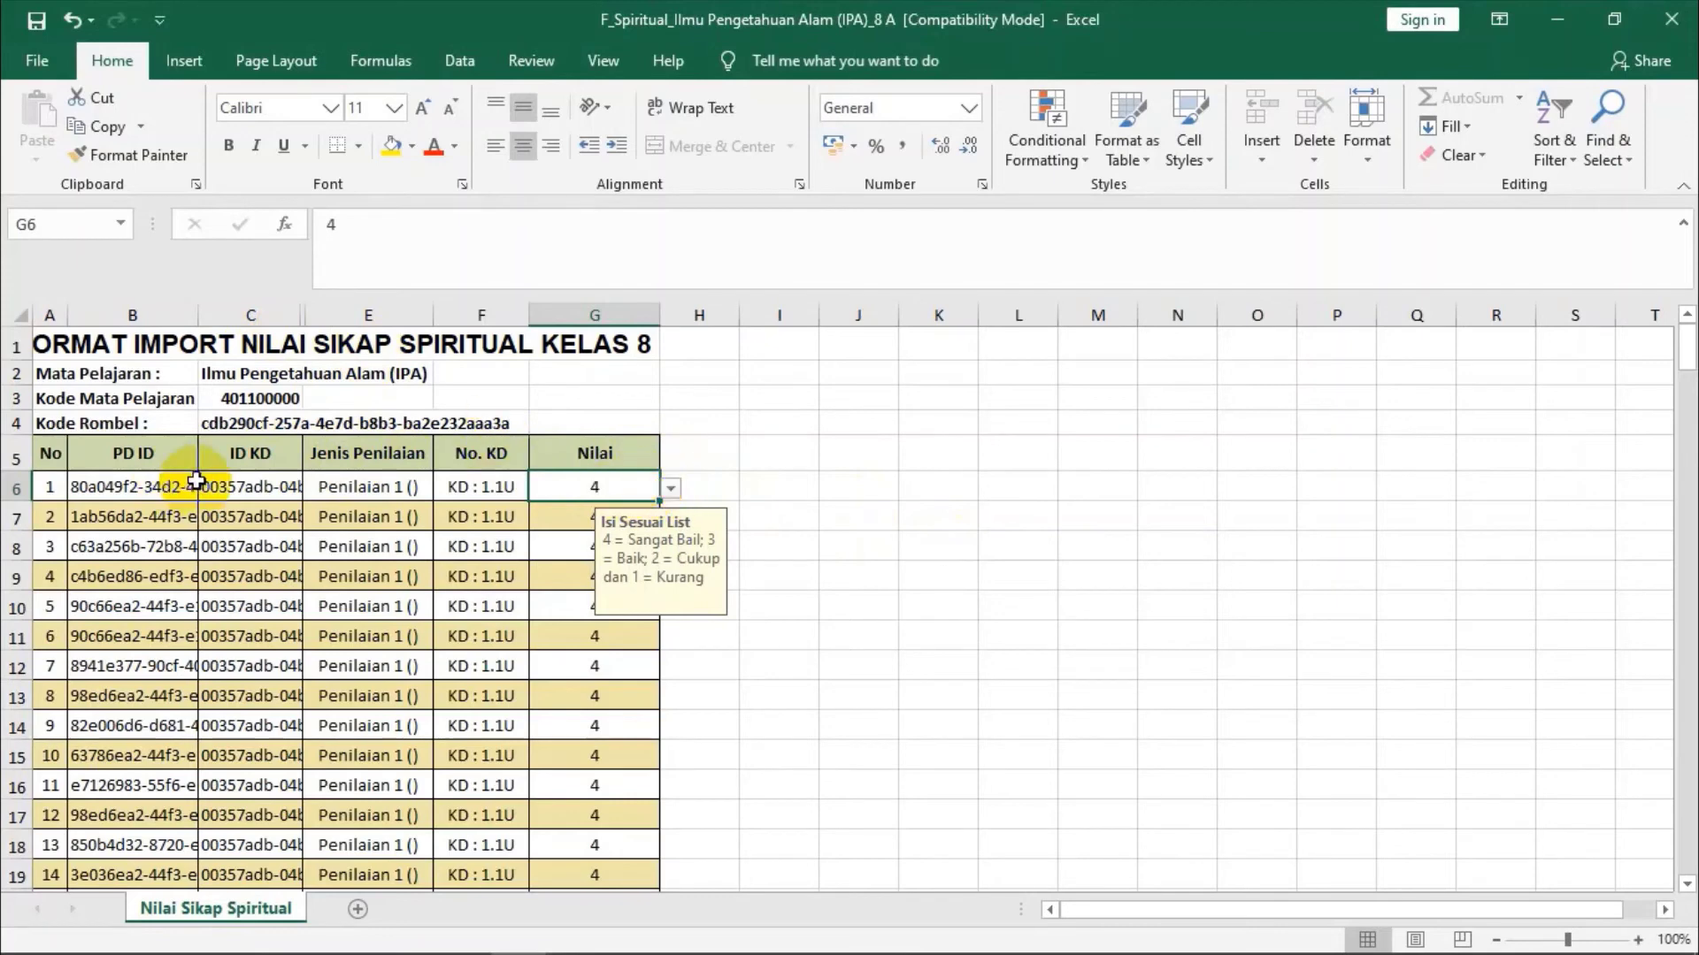
{"action": "left_click", "coordinate": [521, 636]}
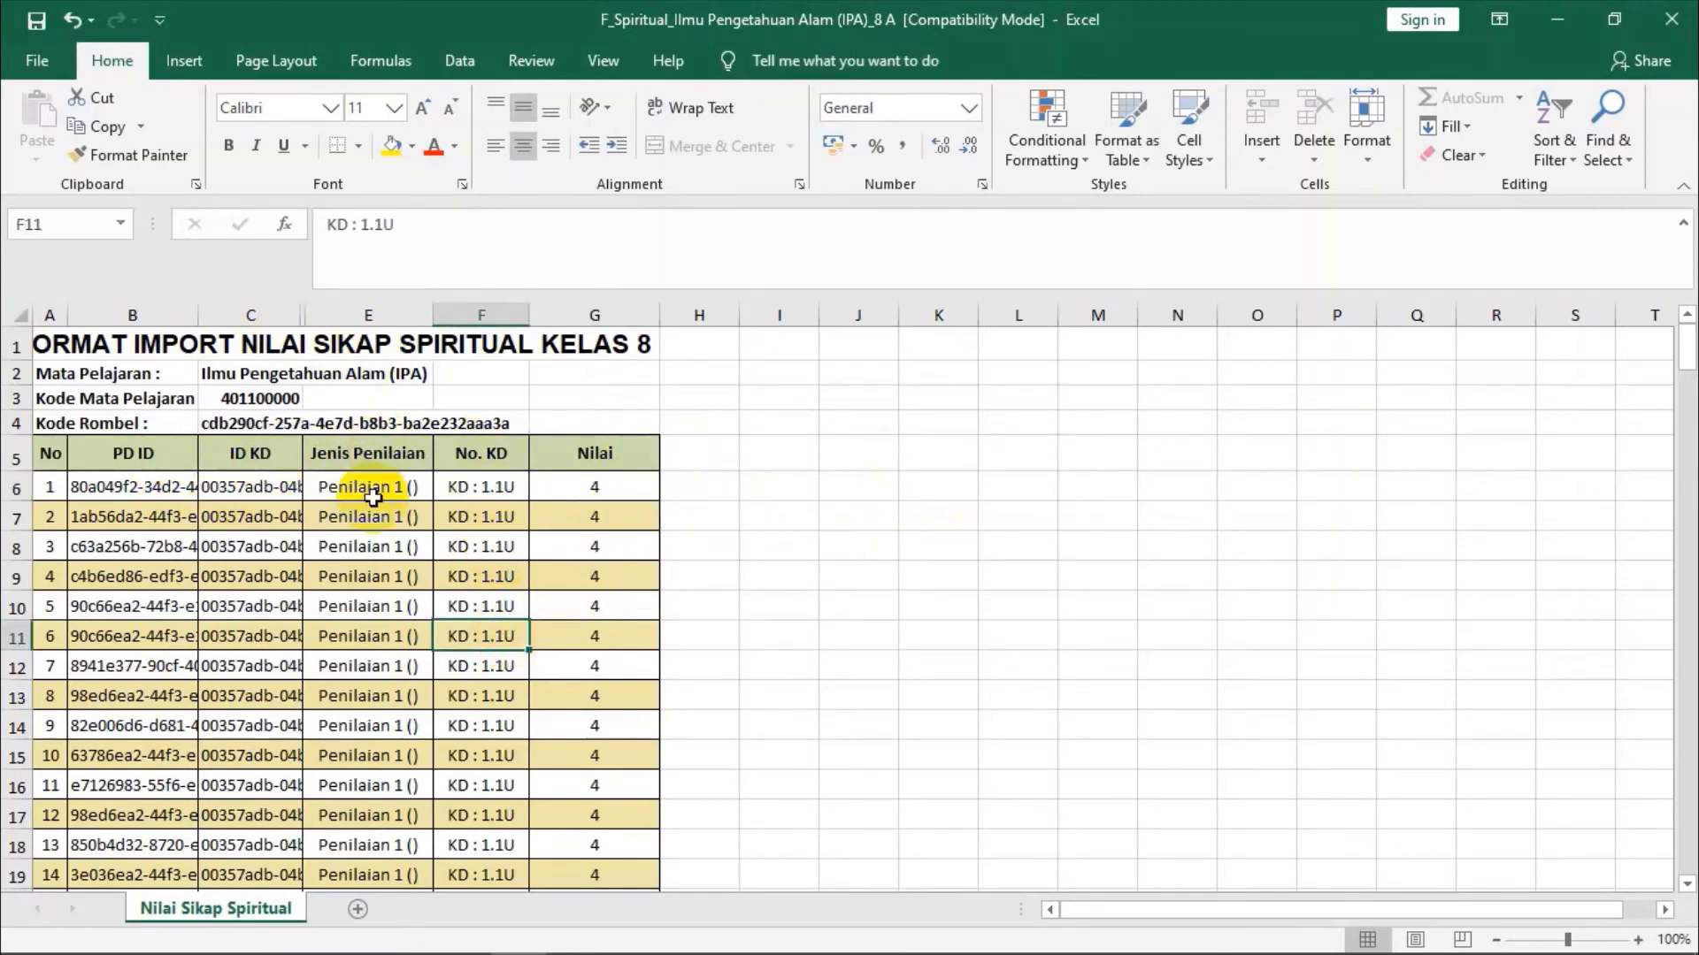
{"action": "left_click", "coordinate": [598, 489]}
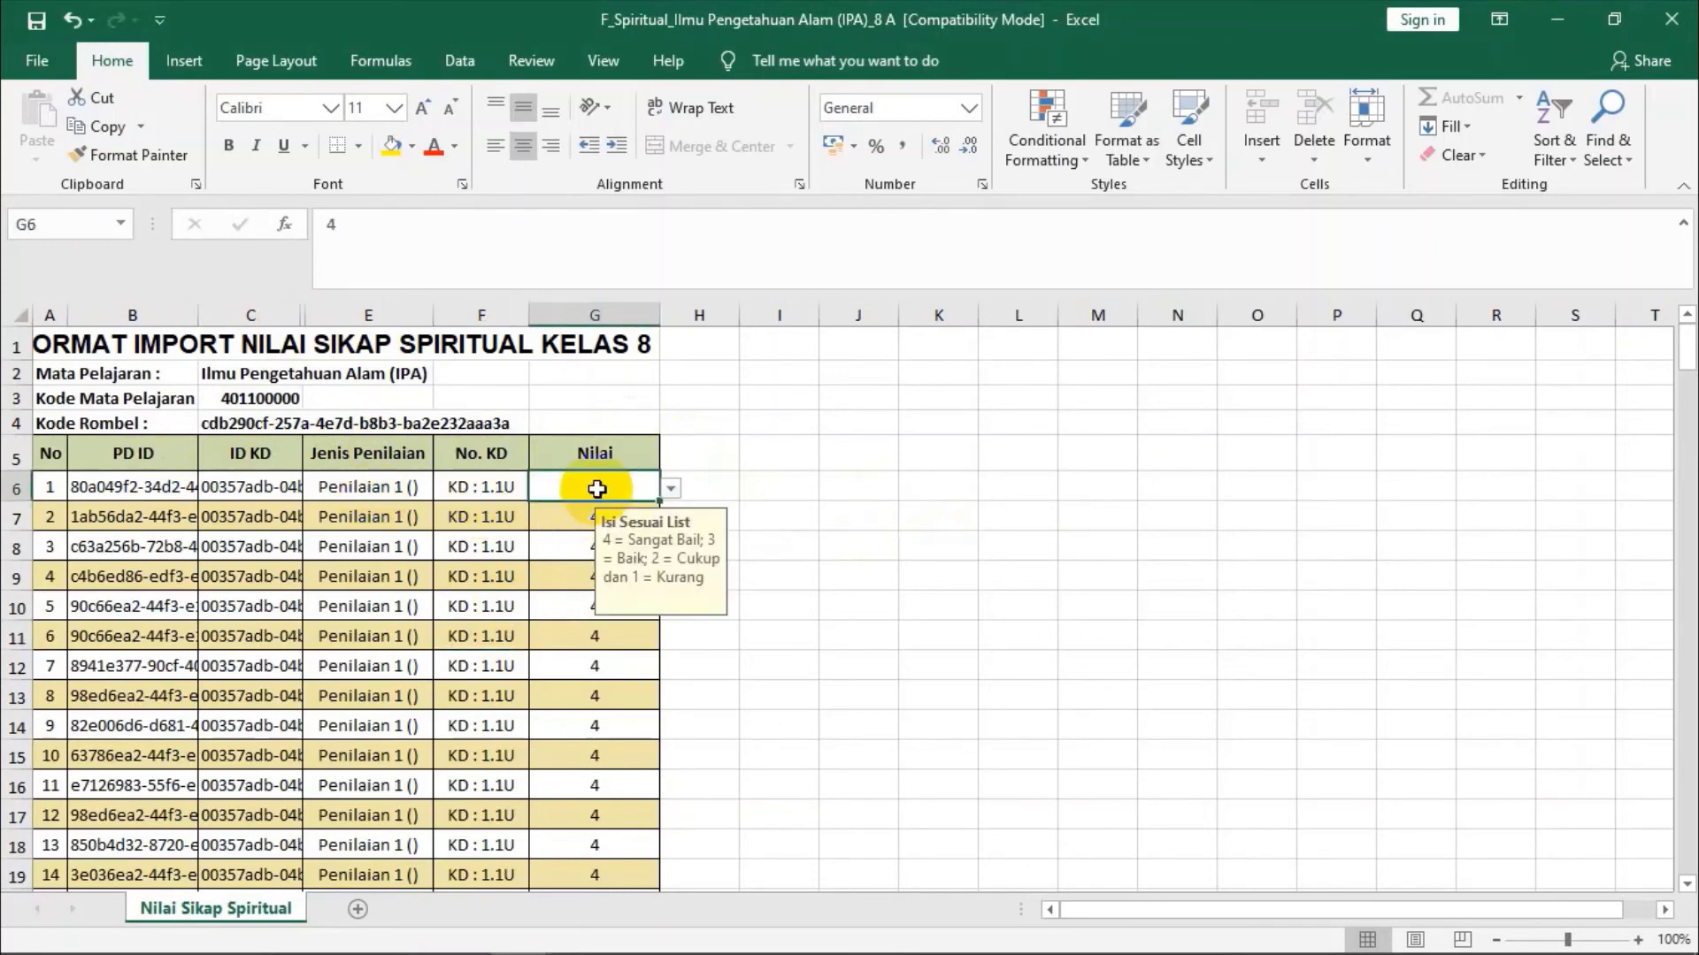
{"action": "left_click", "coordinate": [560, 517]}
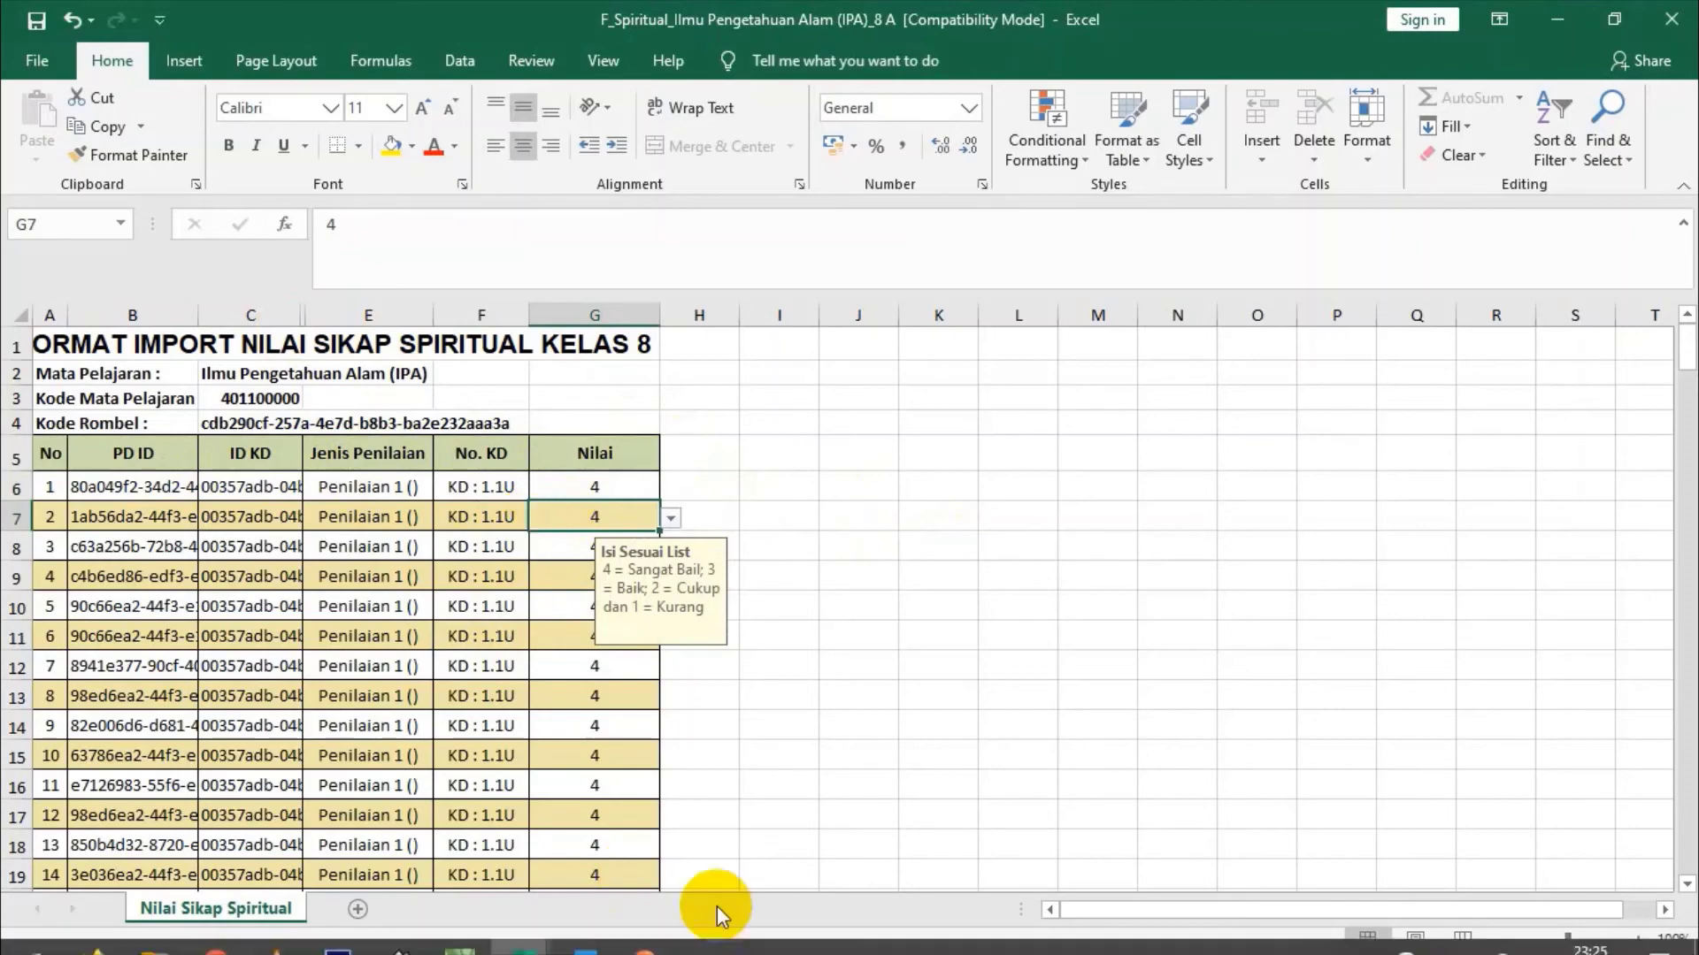
- Switch to the F_Sosial_Ilmu Pengetahuan Alam (IPA)_8 A workbook and view the allowed ratings for Nilai cell H6 without choosing one
{"action": "mouse_move", "coordinate": [533, 920]}
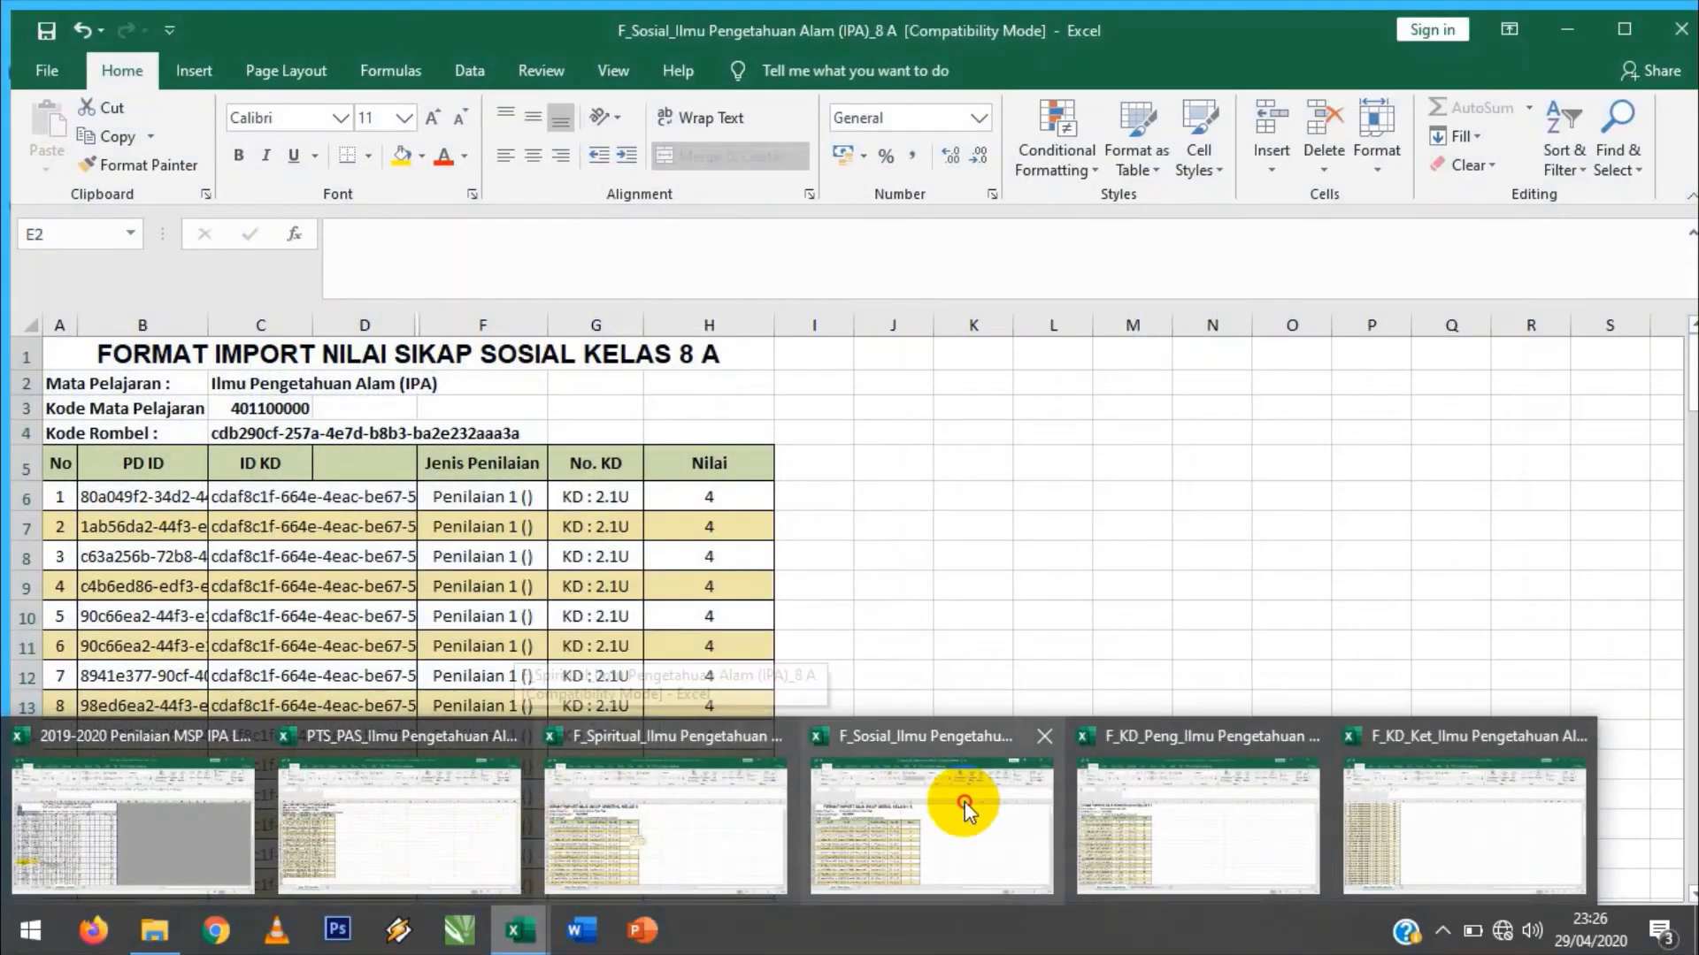
{"action": "left_click", "coordinate": [965, 801]}
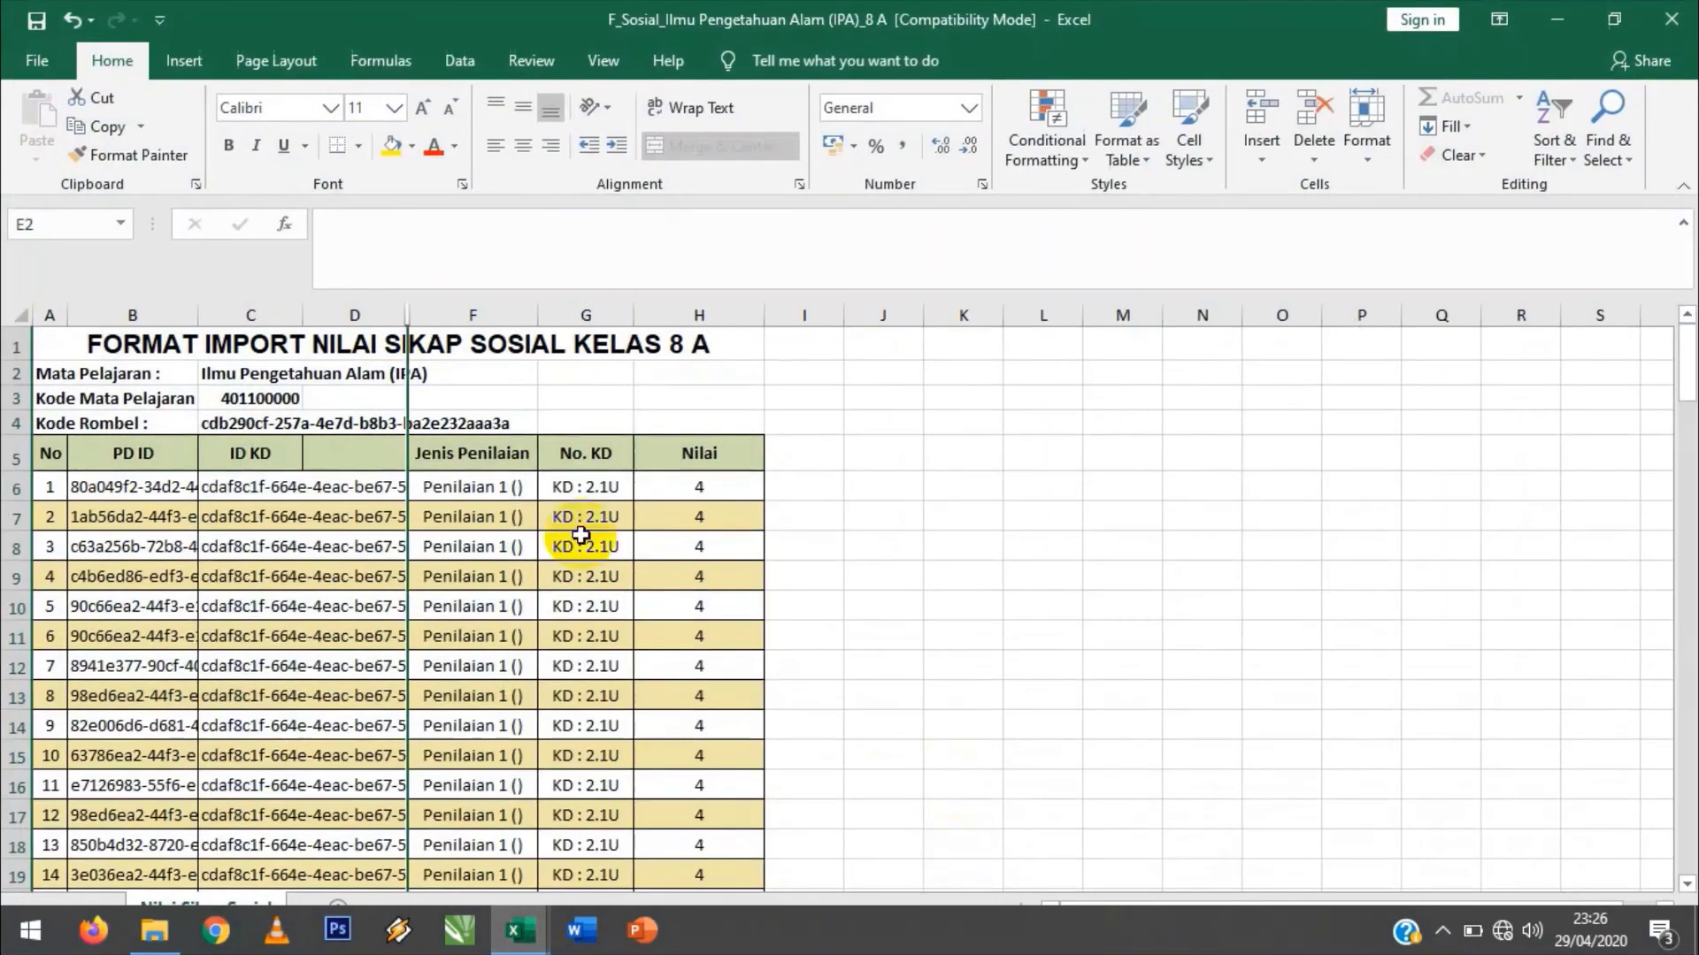
{"action": "left_click", "coordinate": [688, 495]}
{"action": "left_click", "coordinate": [774, 492]}
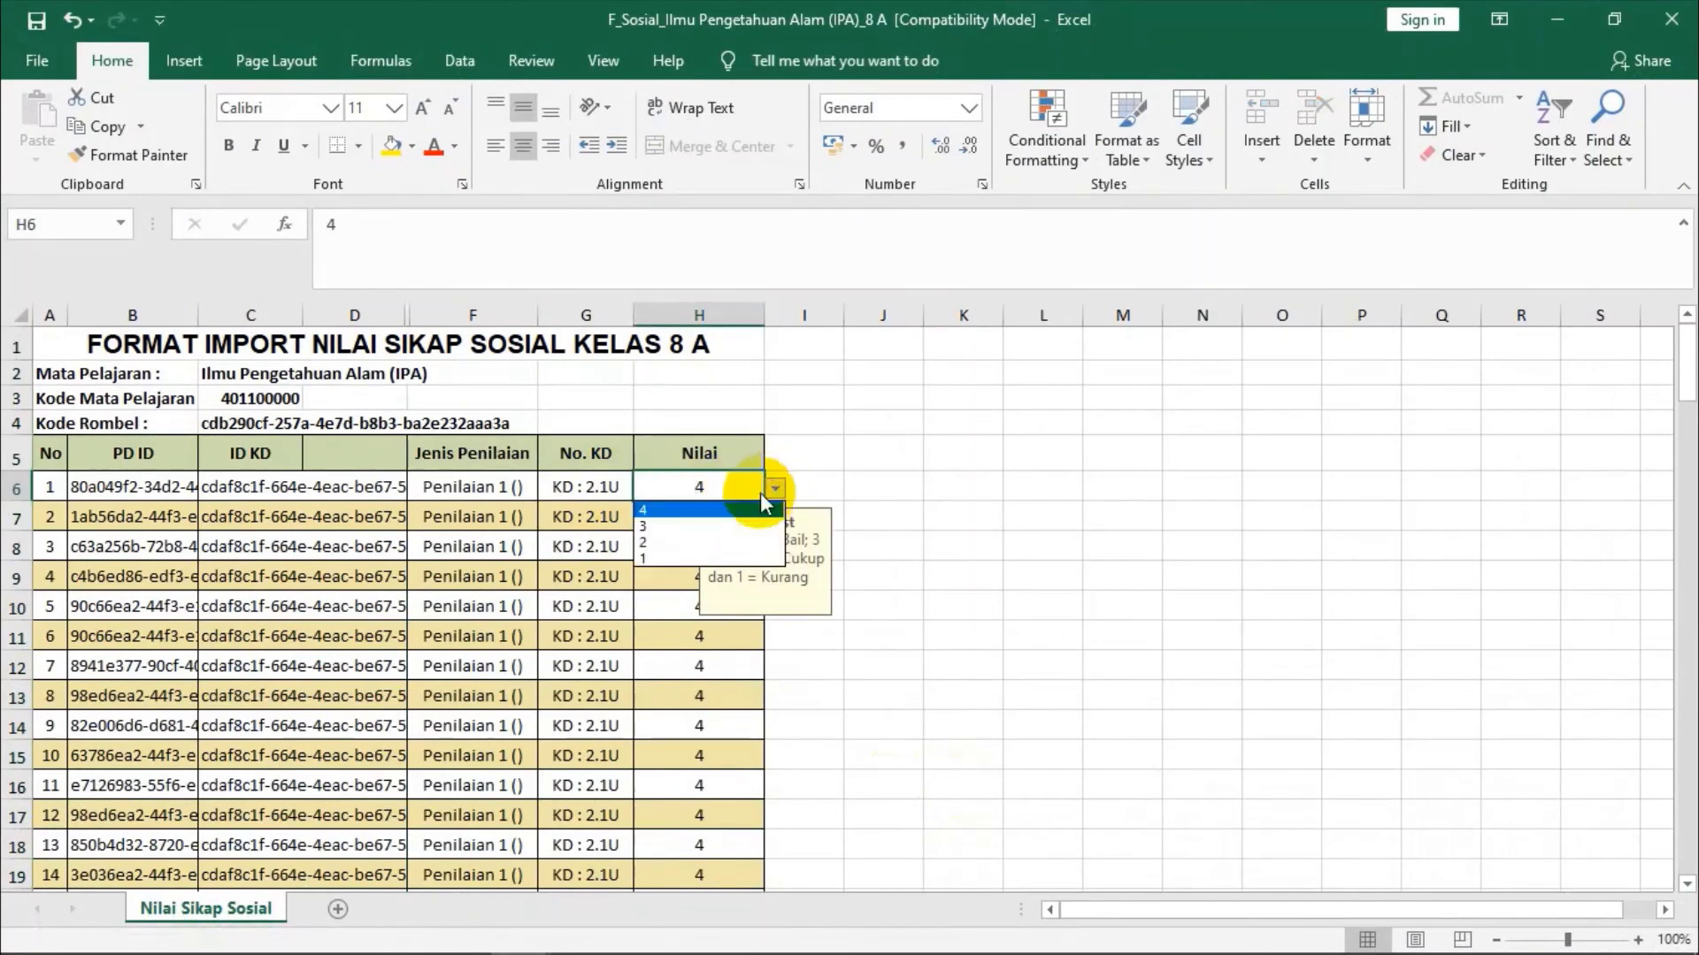
{"action": "left_click", "coordinate": [774, 492]}
{"action": "left_click", "coordinate": [670, 517]}
- Skim the first rows of the social attitude format and examine the KD : 2.1U entries in the No. KD column, starting from G6
{"action": "scroll", "coordinate": [669, 528], "scroll_direction": "down", "scroll_amount": 8}
{"action": "scroll", "coordinate": [669, 528], "scroll_direction": "down", "scroll_amount": 6}
{"action": "scroll", "coordinate": [669, 528], "scroll_direction": "up", "scroll_amount": 14}
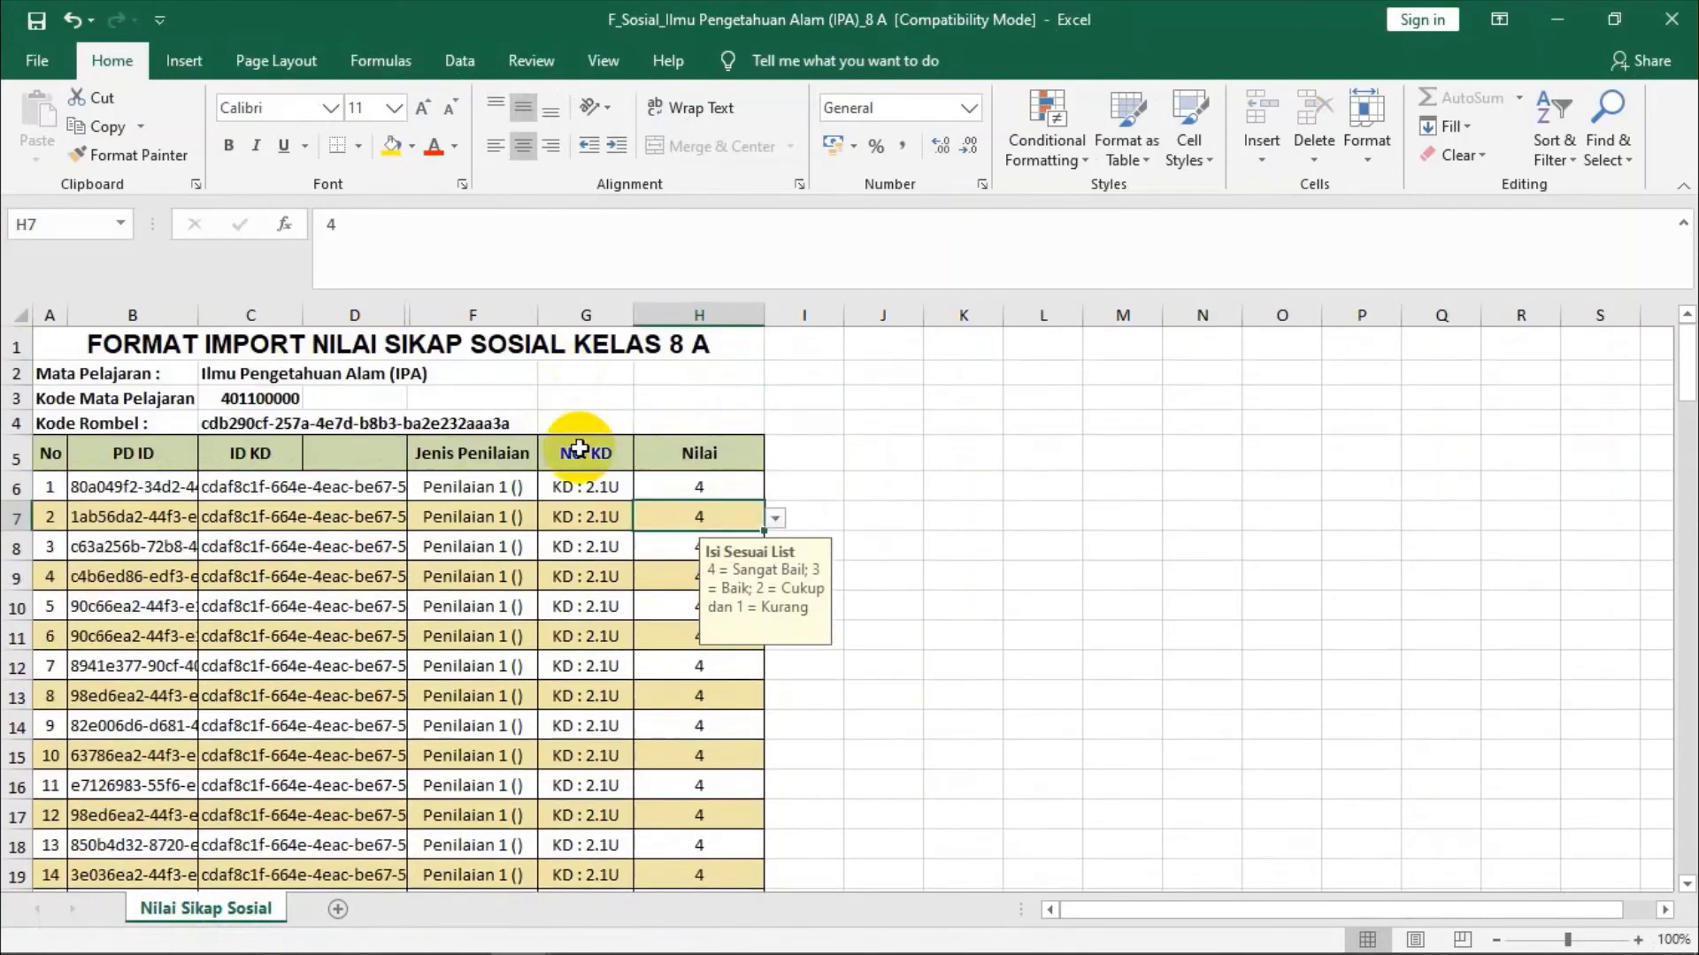
{"action": "left_click", "coordinate": [589, 492]}
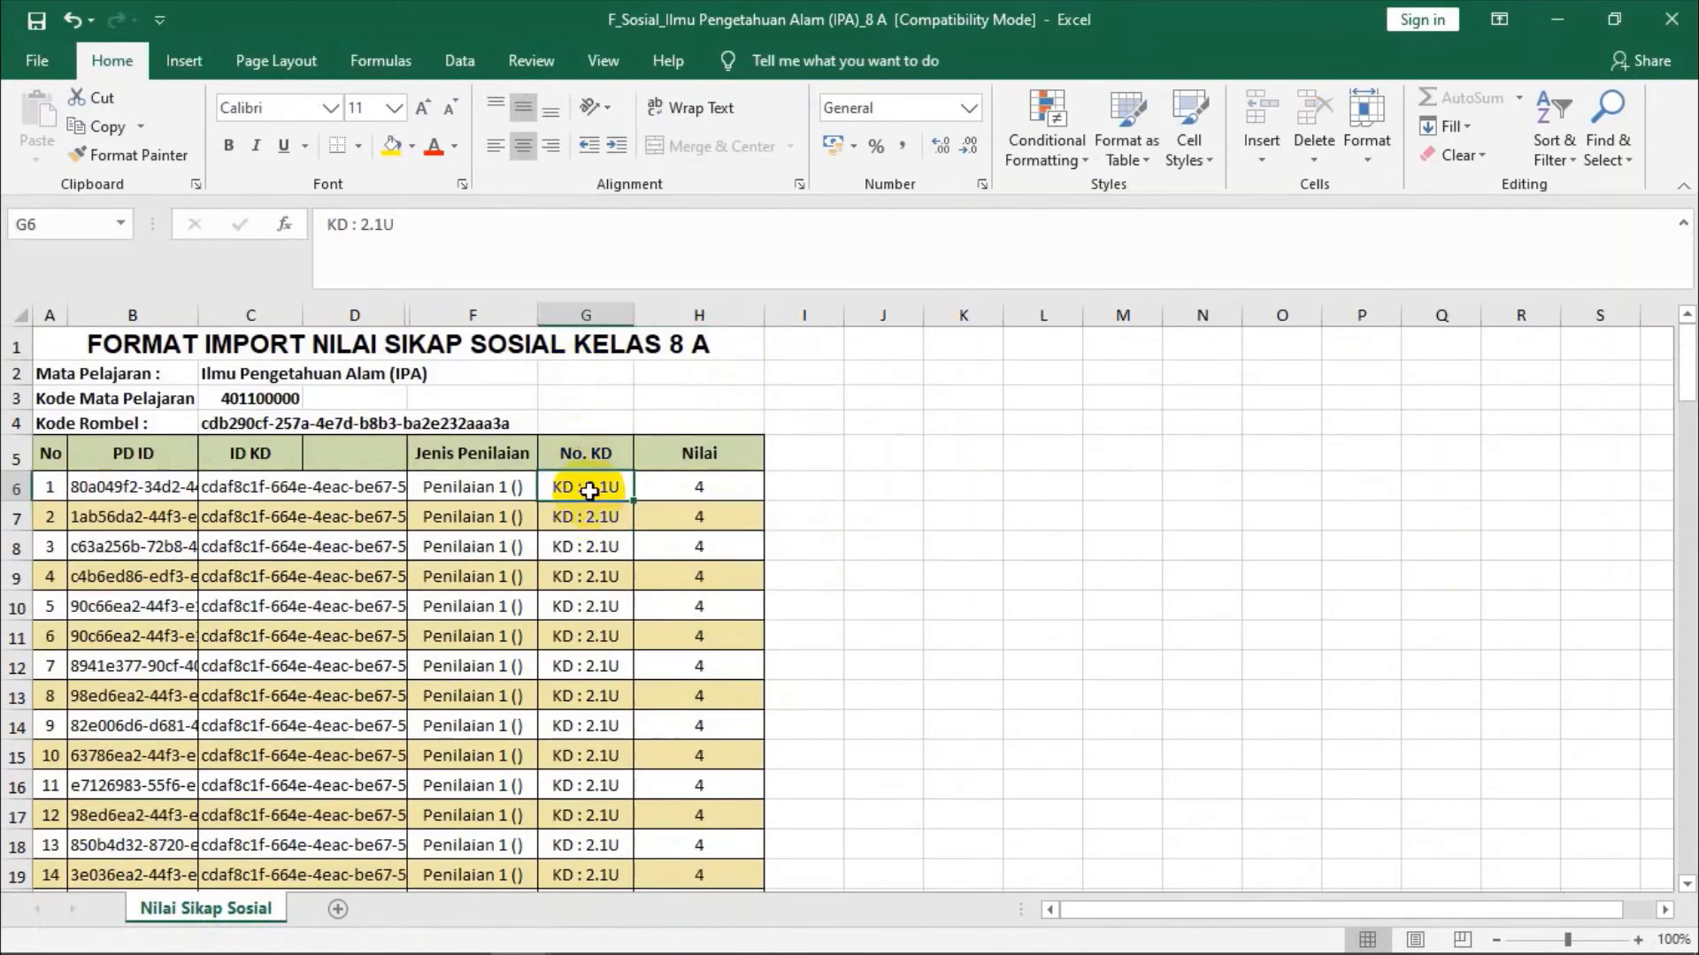
{"action": "scroll", "coordinate": [588, 487], "scroll_direction": "down", "scroll_amount": 4}
{"action": "scroll", "coordinate": [587, 485], "scroll_direction": "up", "scroll_amount": 4}
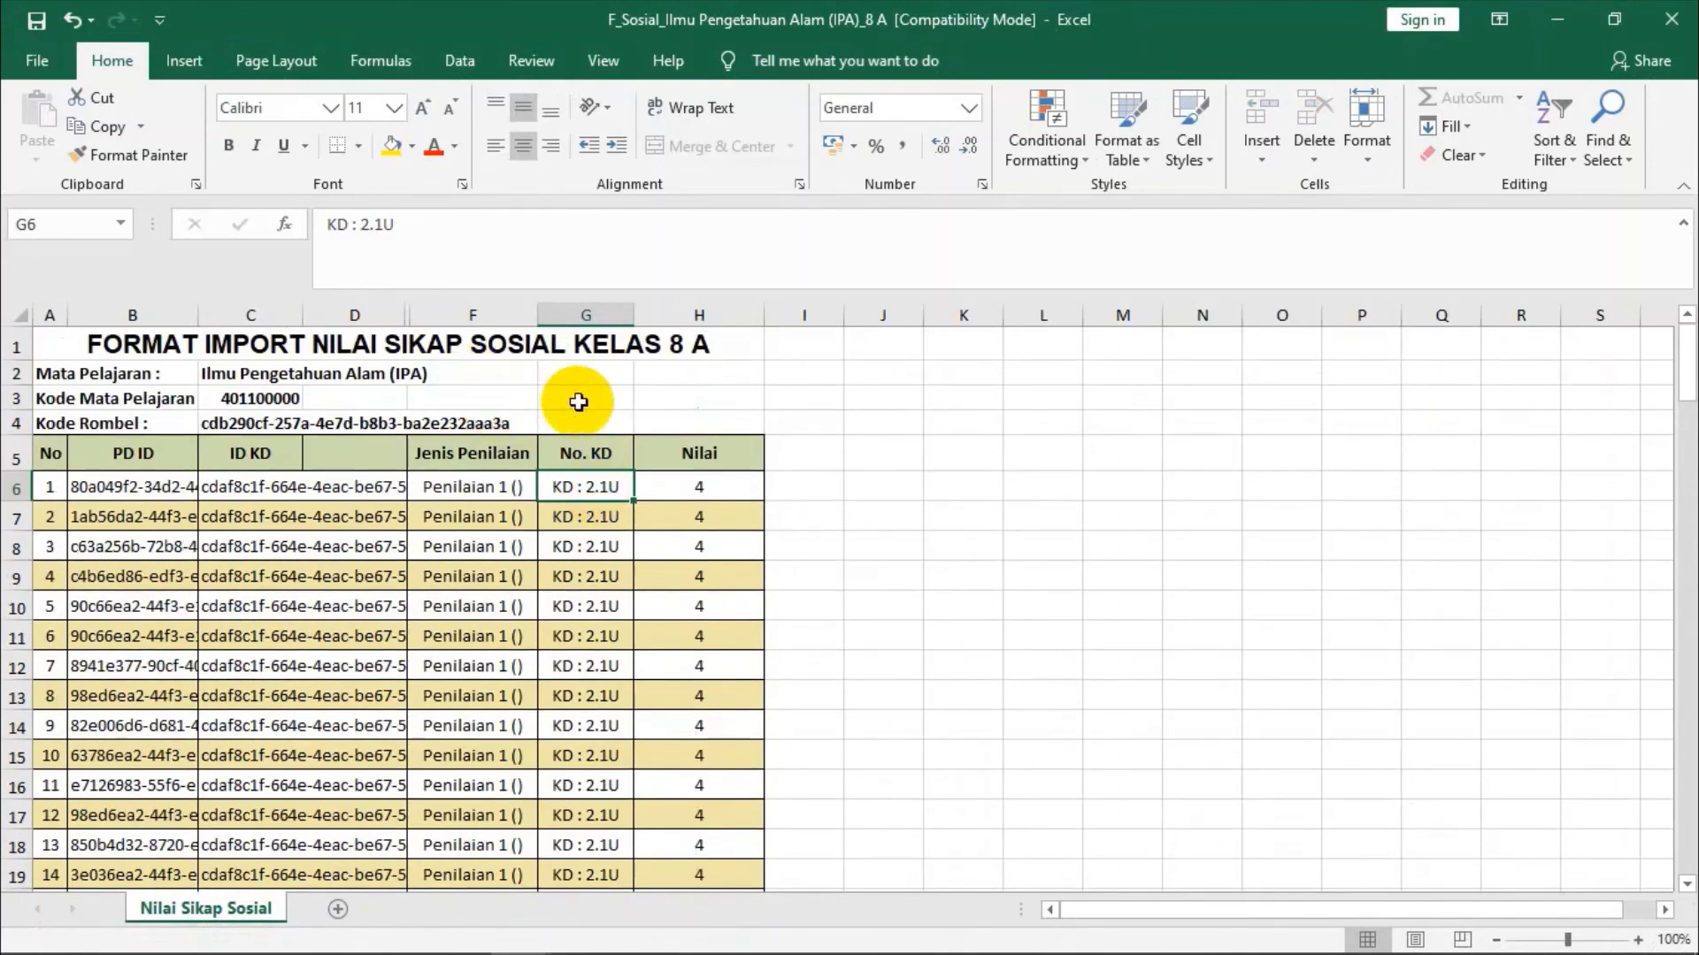
{"action": "scroll", "coordinate": [634, 493], "scroll_direction": "down", "scroll_amount": 5}
{"action": "scroll", "coordinate": [603, 521], "scroll_direction": "up", "scroll_amount": 5}
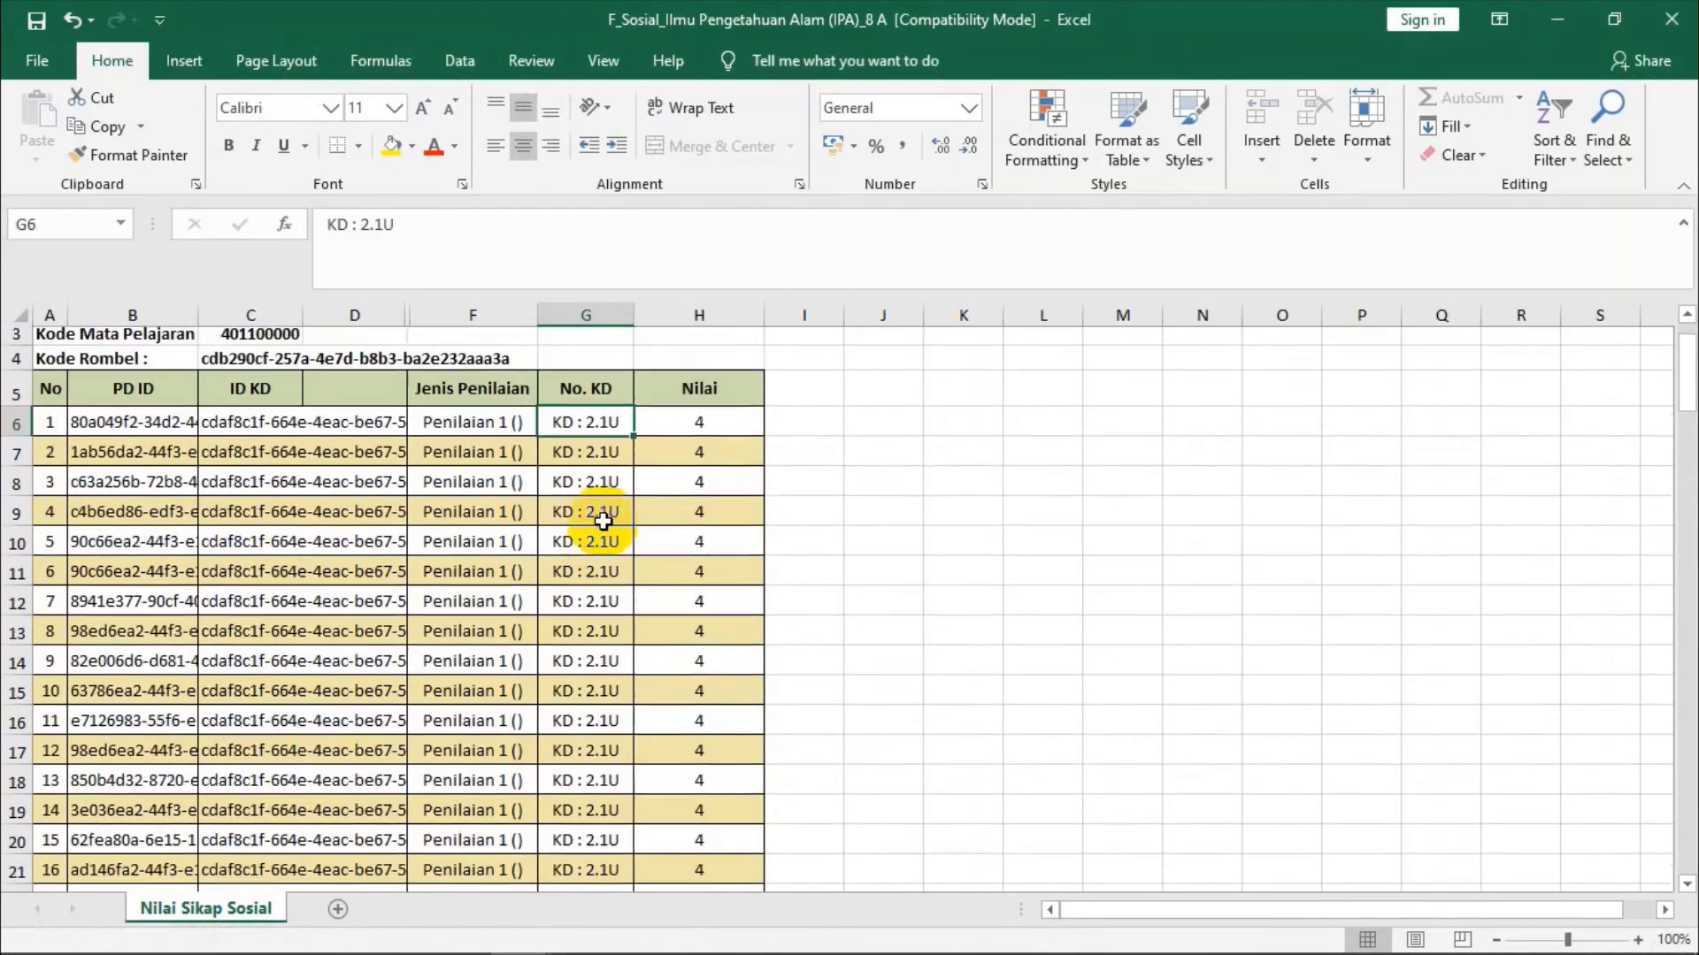
- Look through the No. KD list of the social attitude format down to KD : 2.6U at G125, and return towards the upper rows
{"action": "scroll", "coordinate": [603, 521], "scroll_direction": "down", "scroll_amount": 20}
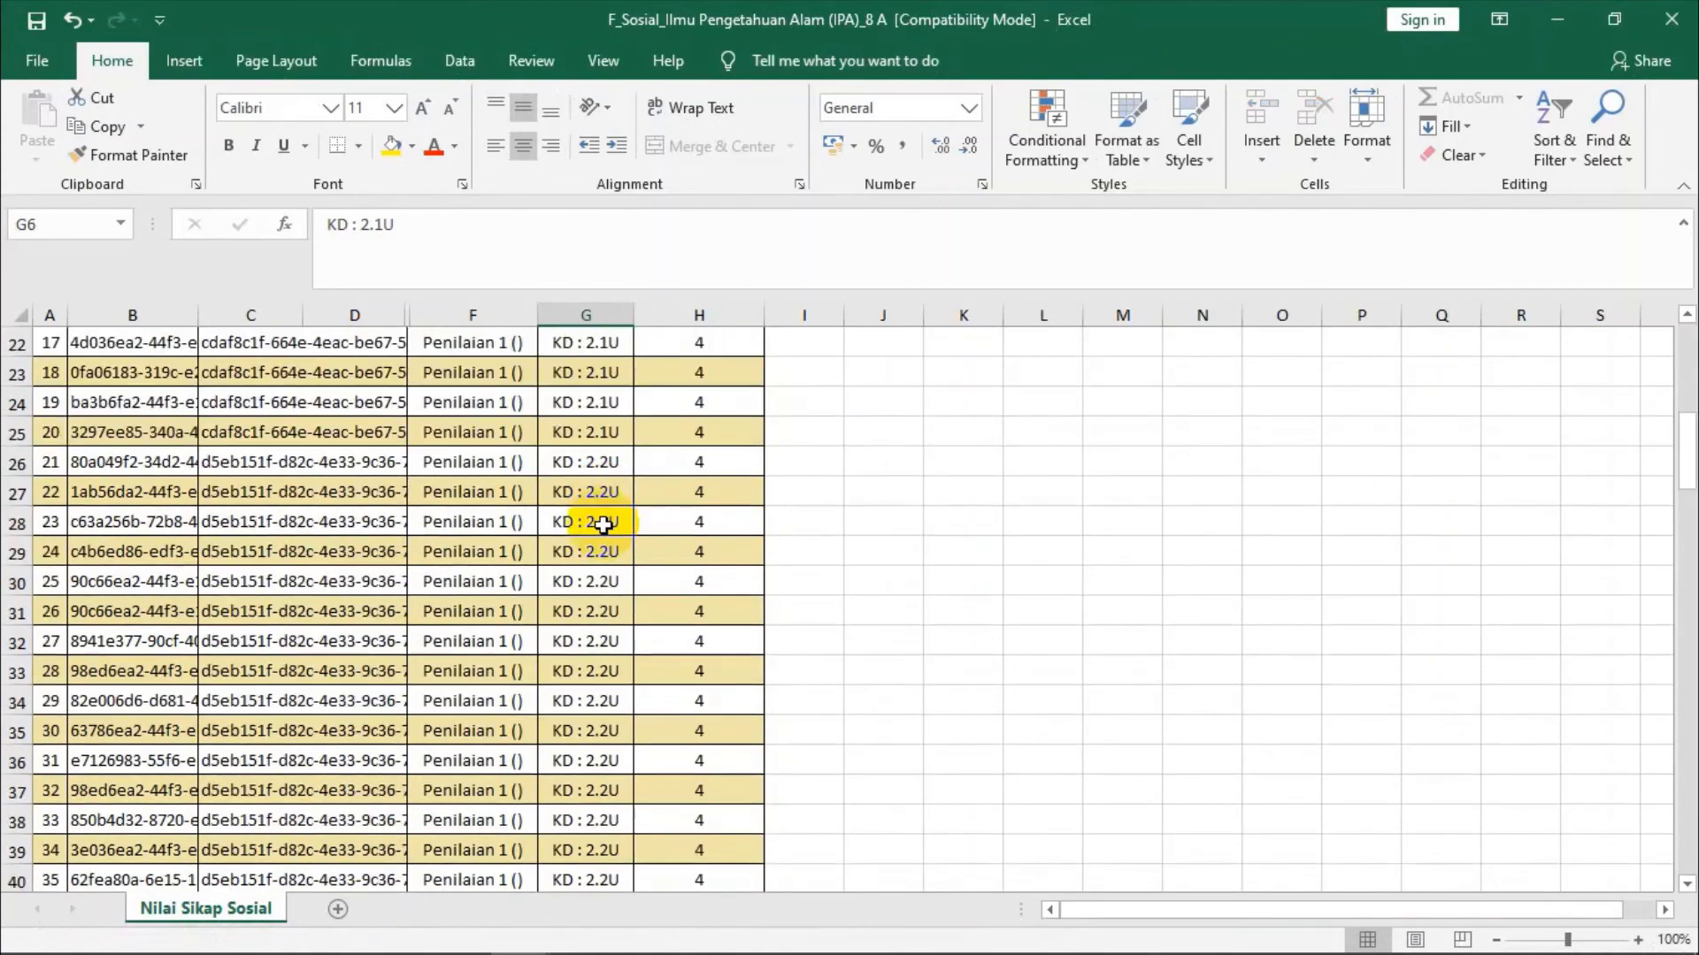
{"action": "scroll", "coordinate": [602, 531], "scroll_direction": "down", "scroll_amount": 5}
{"action": "scroll", "coordinate": [607, 743], "scroll_direction": "up", "scroll_amount": 4}
{"action": "left_click", "coordinate": [607, 730]}
{"action": "scroll", "coordinate": [607, 717], "scroll_direction": "up", "scroll_amount": 20}
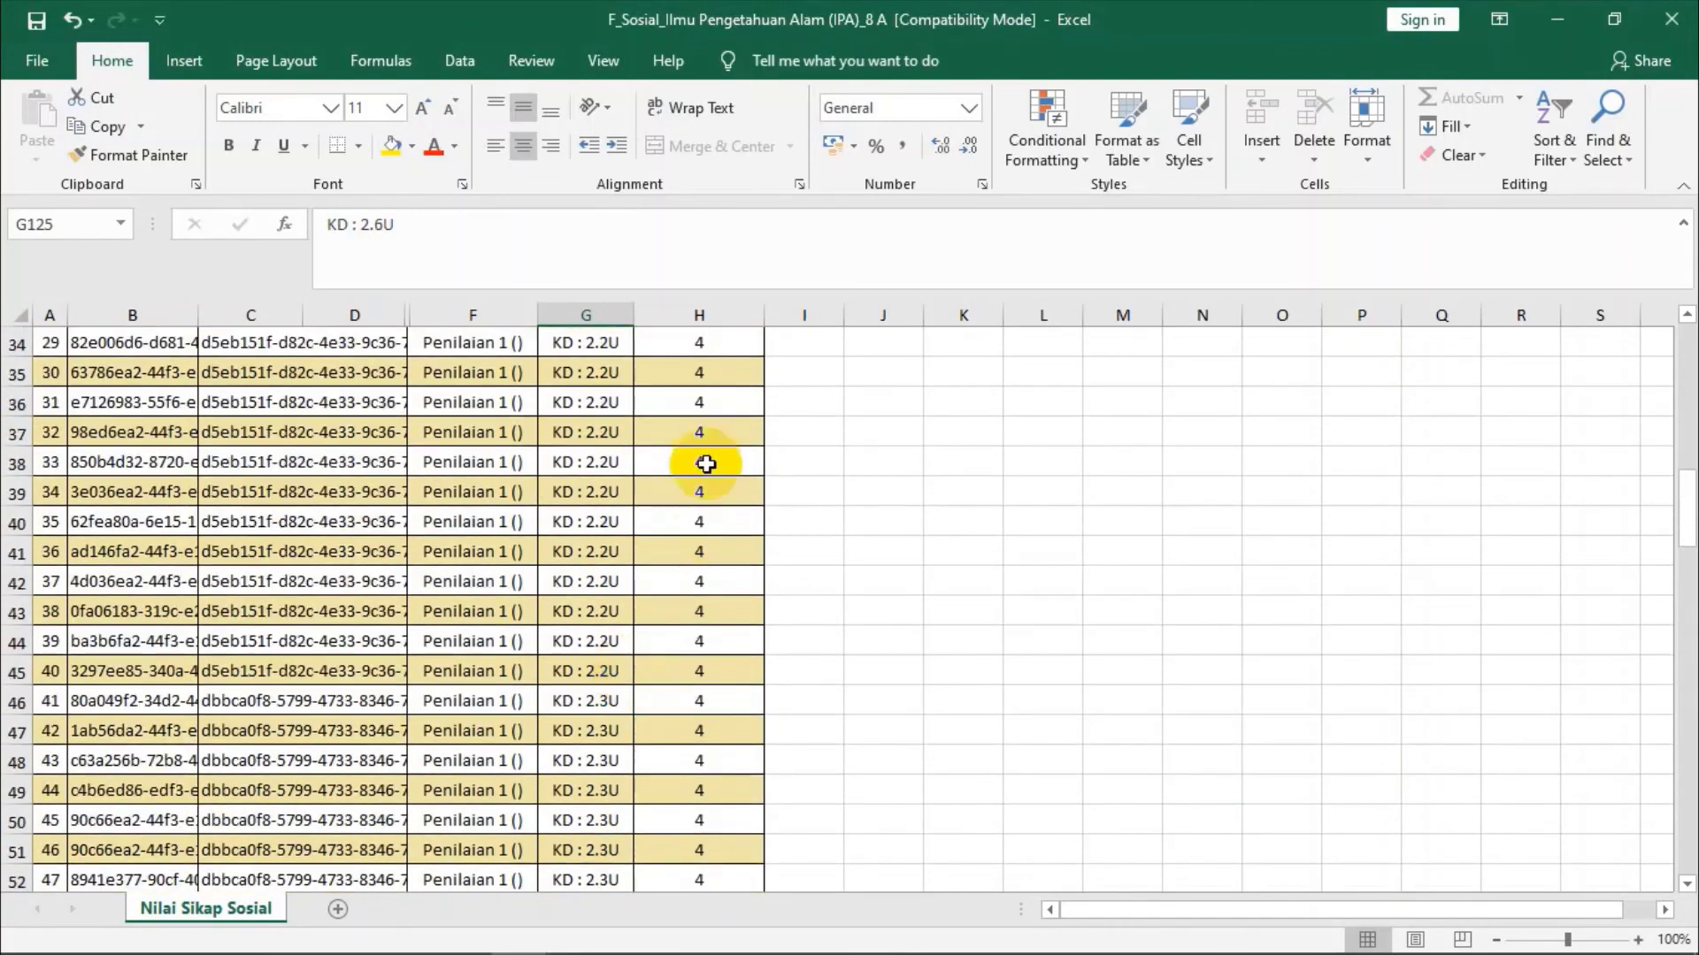
{"action": "left_click", "coordinate": [703, 340]}
{"action": "left_click", "coordinate": [1122, 492]}
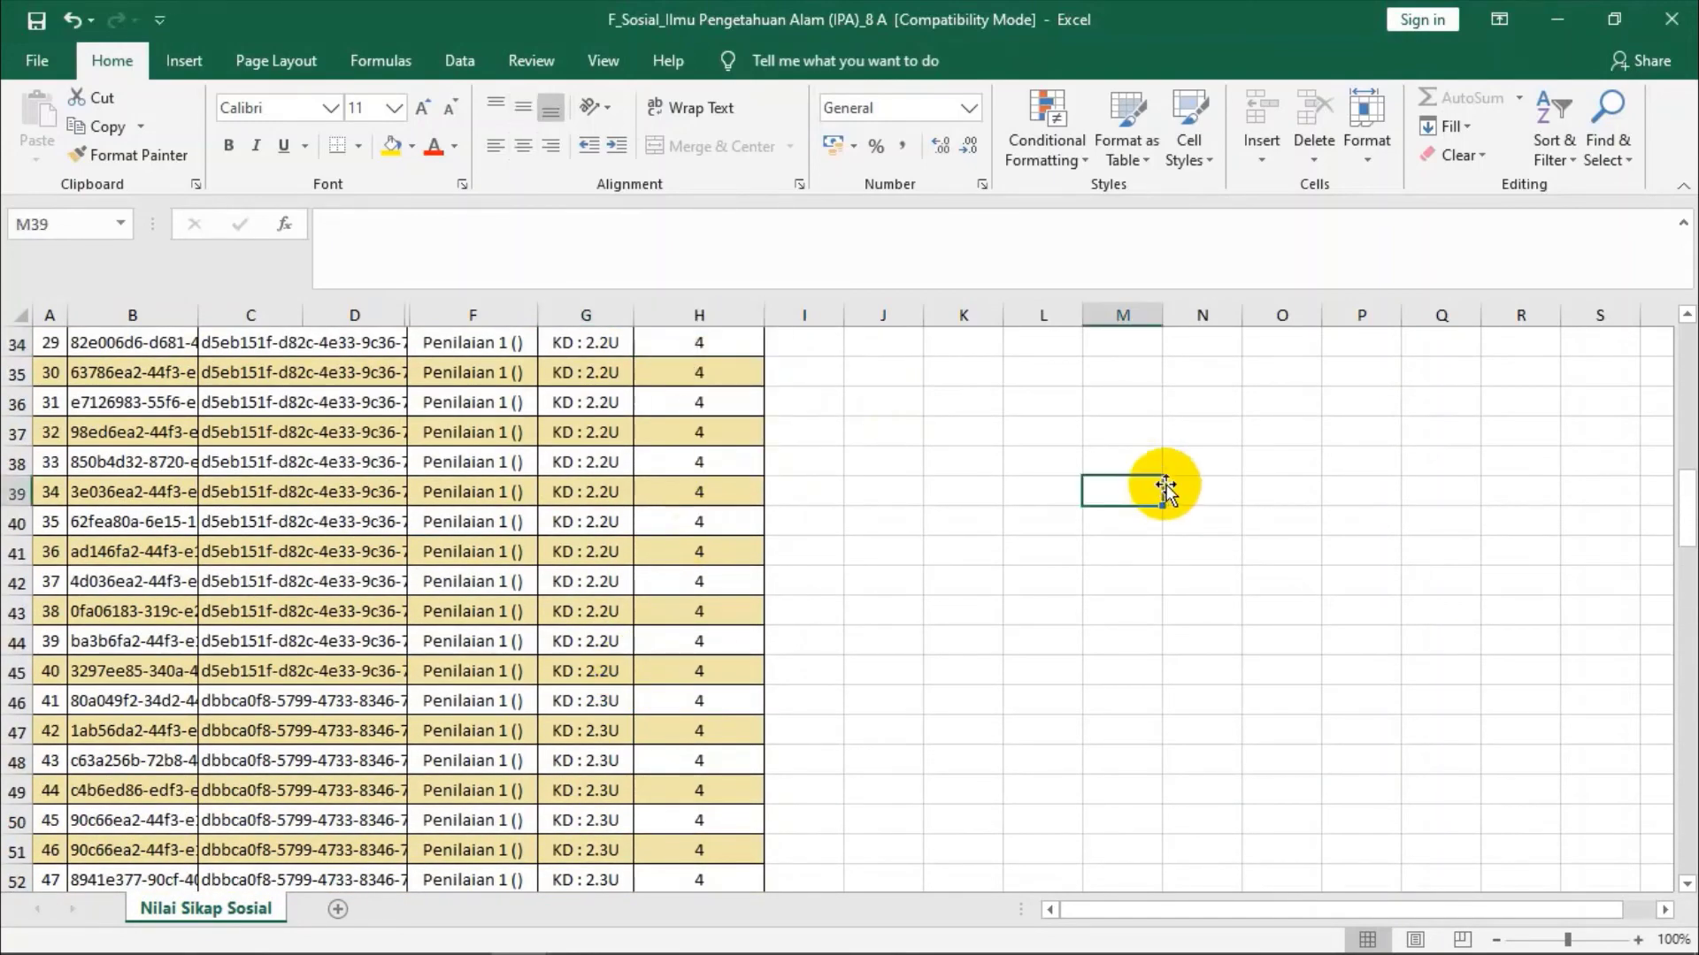
{"action": "scroll", "coordinate": [1150, 487], "scroll_direction": "up", "scroll_amount": 4}
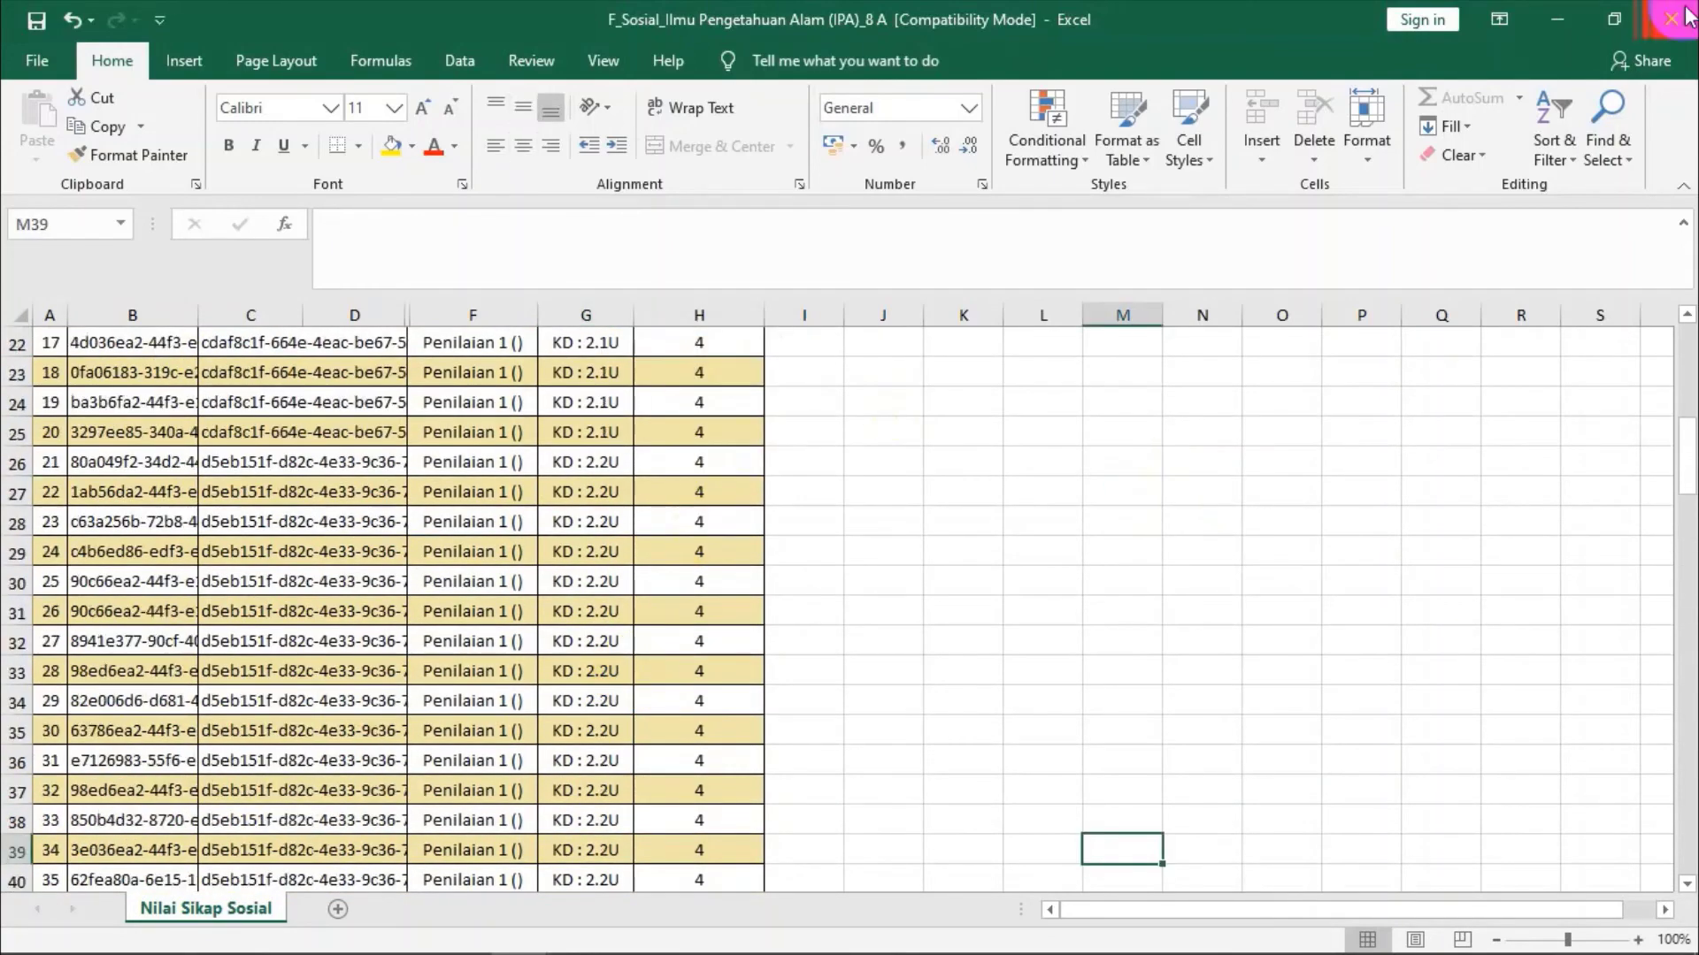
- Minimize the social attitude workbook to return to the spiritual attitude format, and go over cells G2 to G4 above the Nilai column
{"action": "left_click", "coordinate": [1560, 26]}
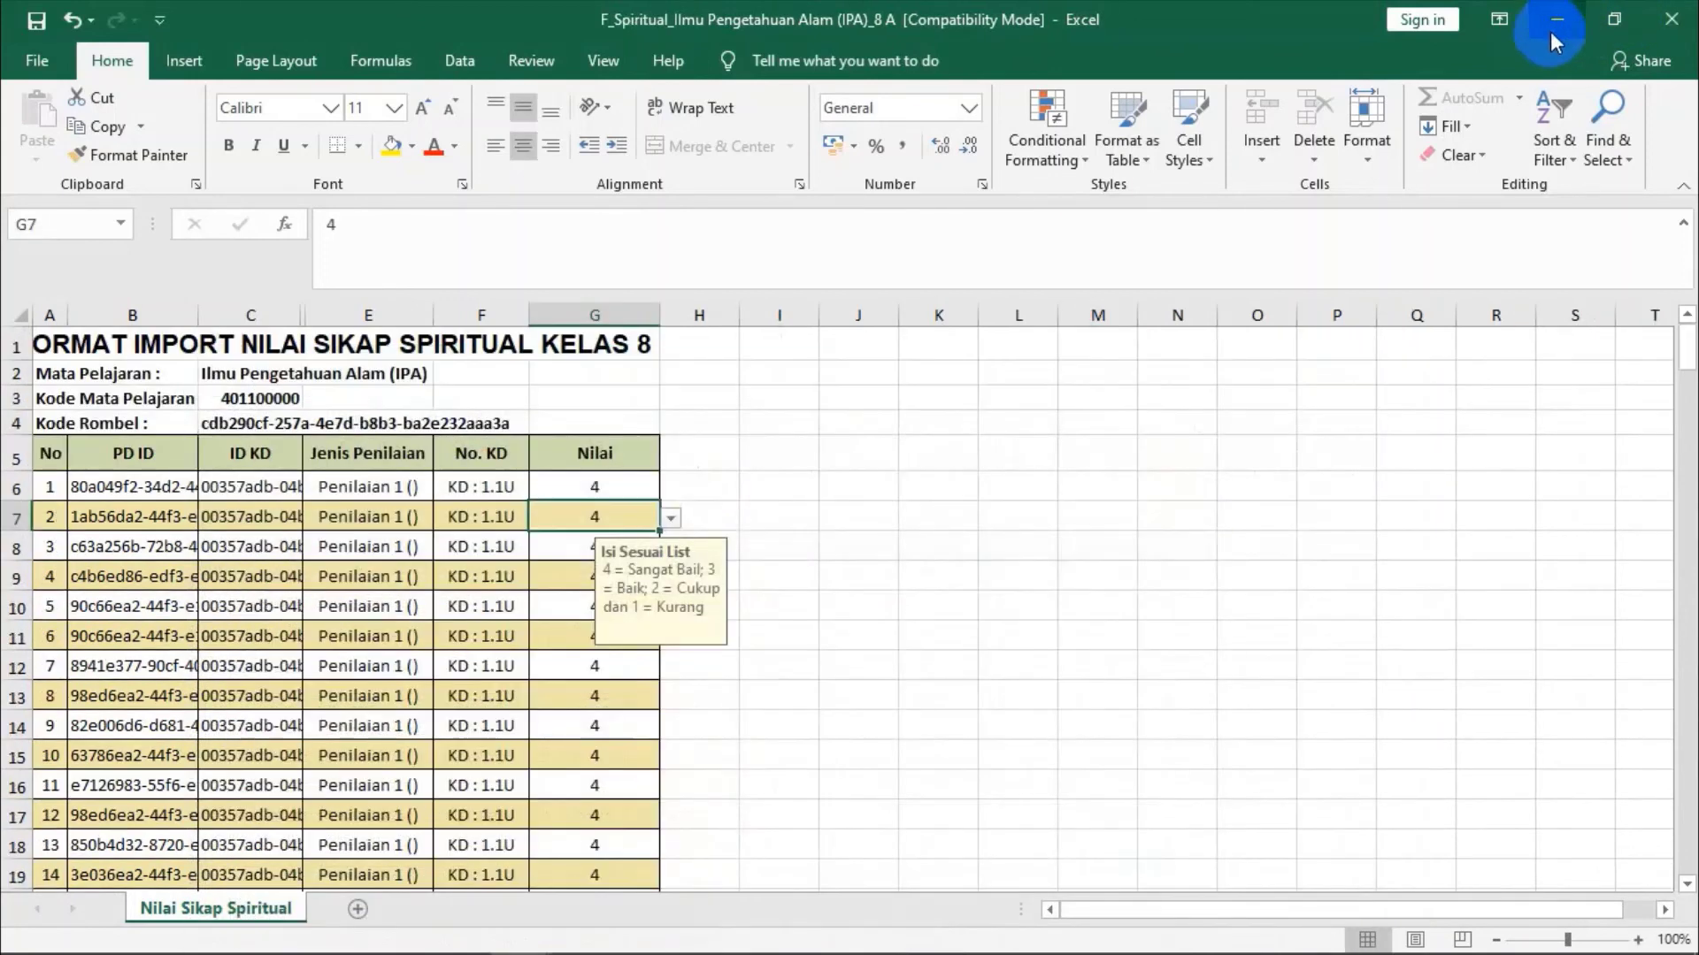
{"action": "left_click", "coordinate": [712, 400]}
{"action": "left_click", "coordinate": [610, 421]}
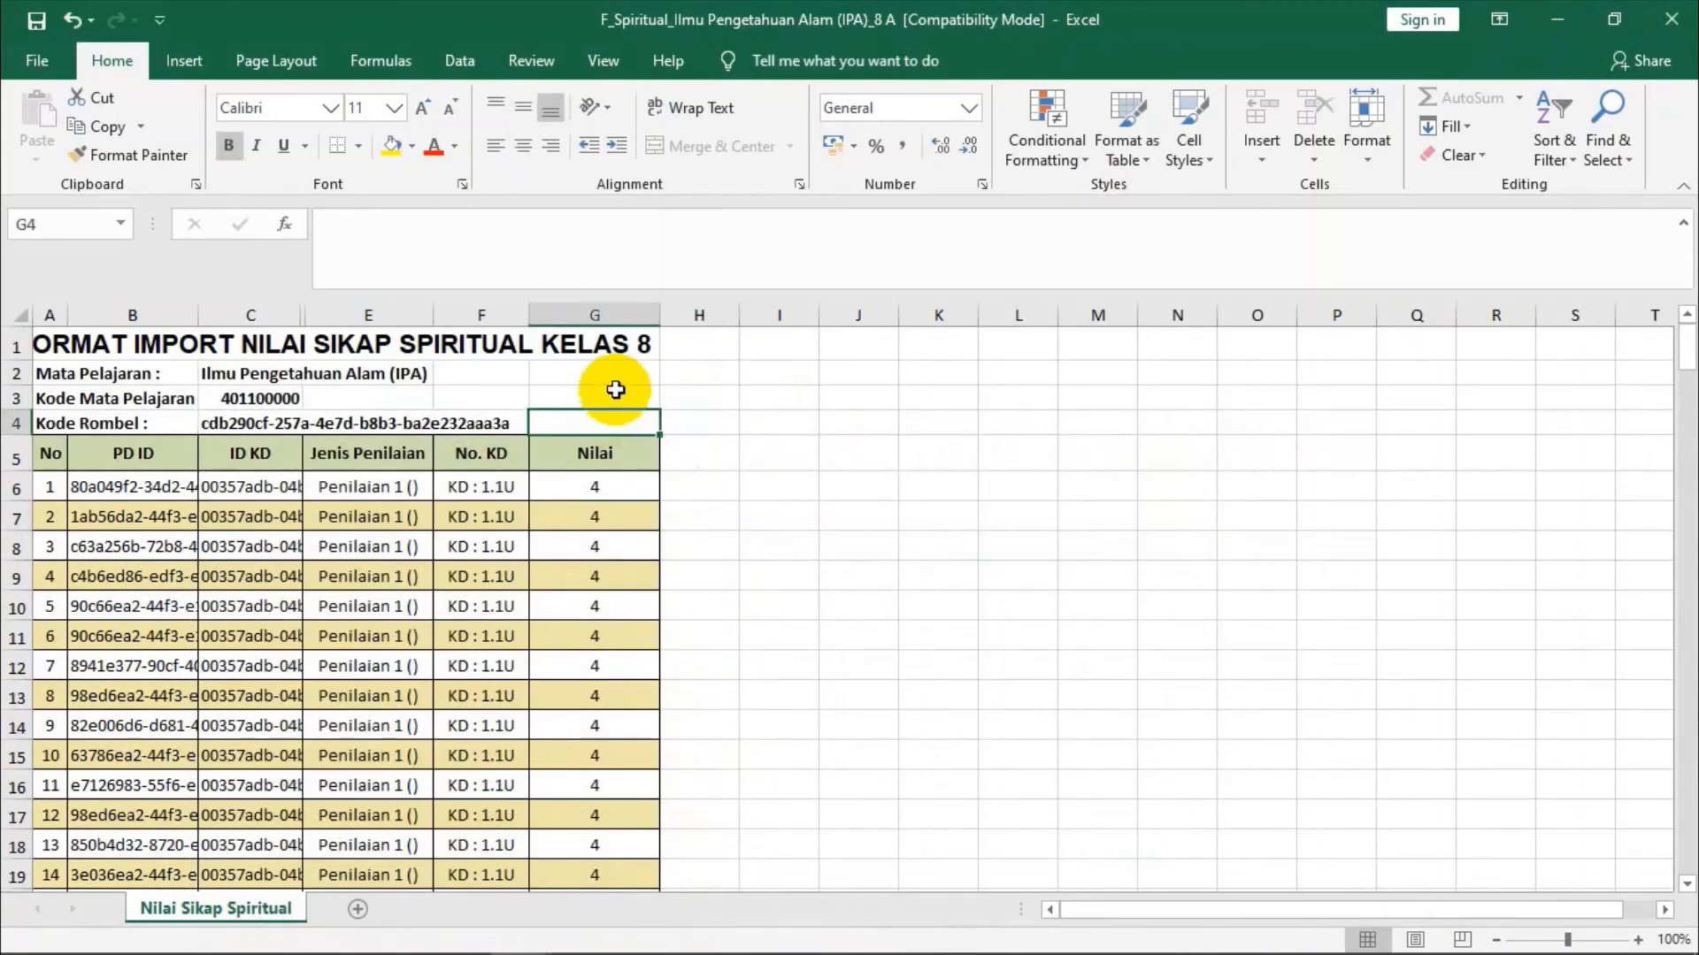
{"action": "left_click", "coordinate": [613, 394]}
{"action": "left_click", "coordinate": [607, 374]}
{"action": "left_click", "coordinate": [603, 405]}
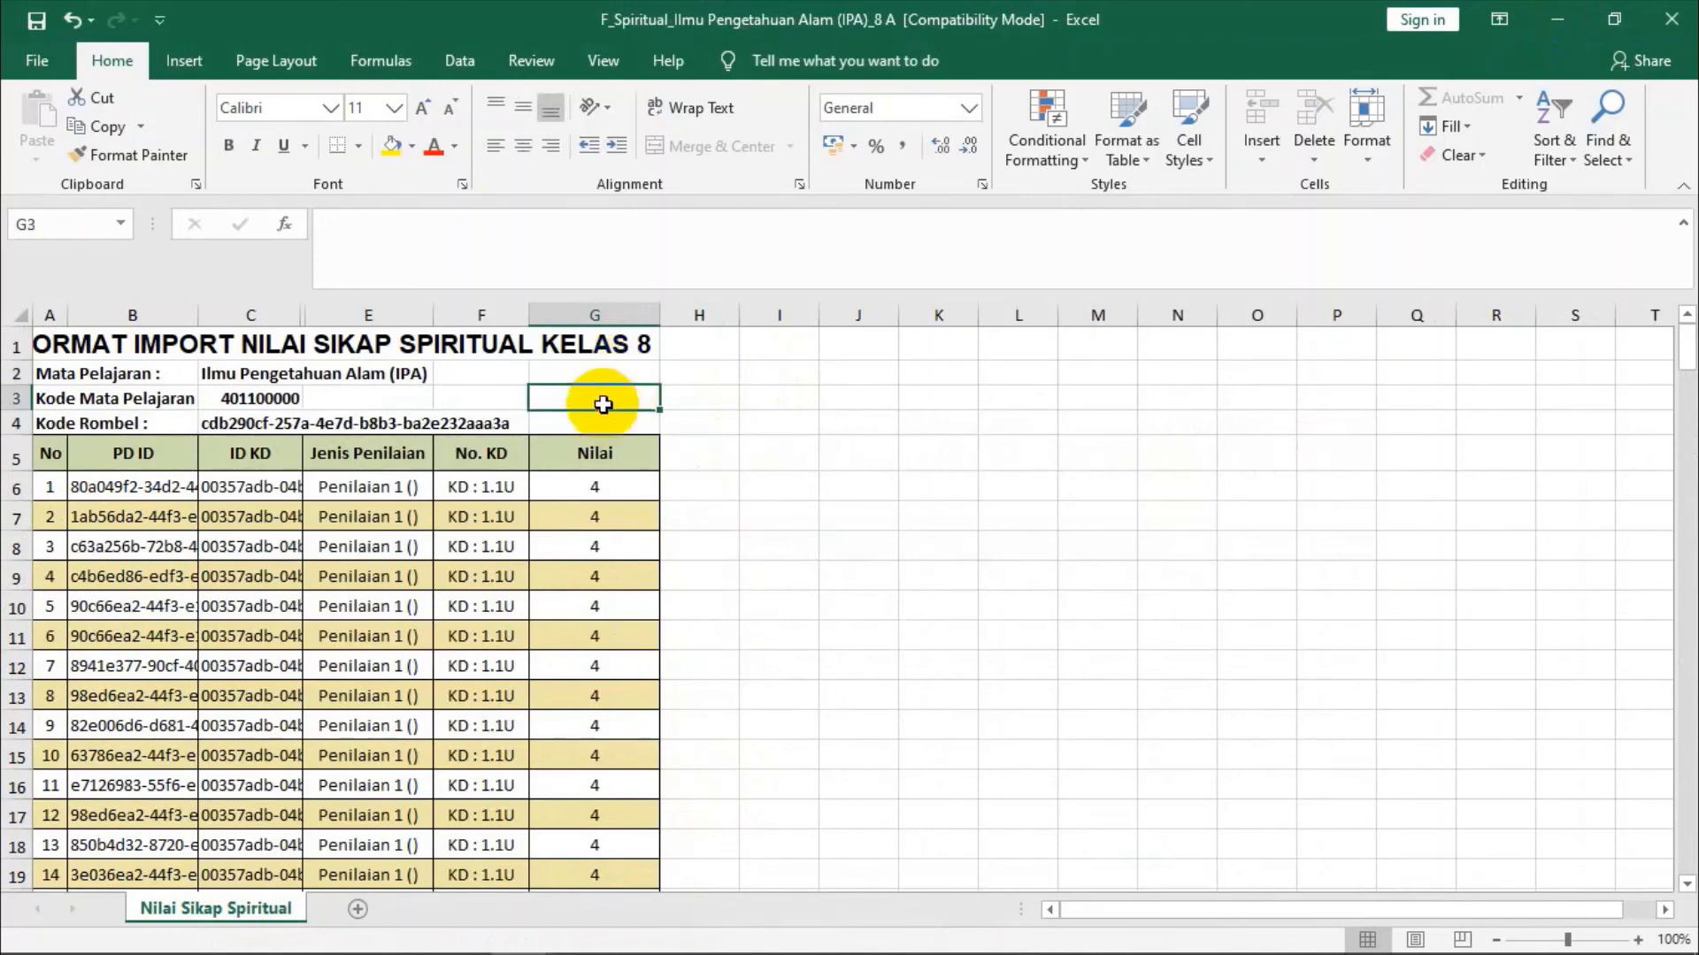
{"action": "left_click", "coordinate": [597, 423]}
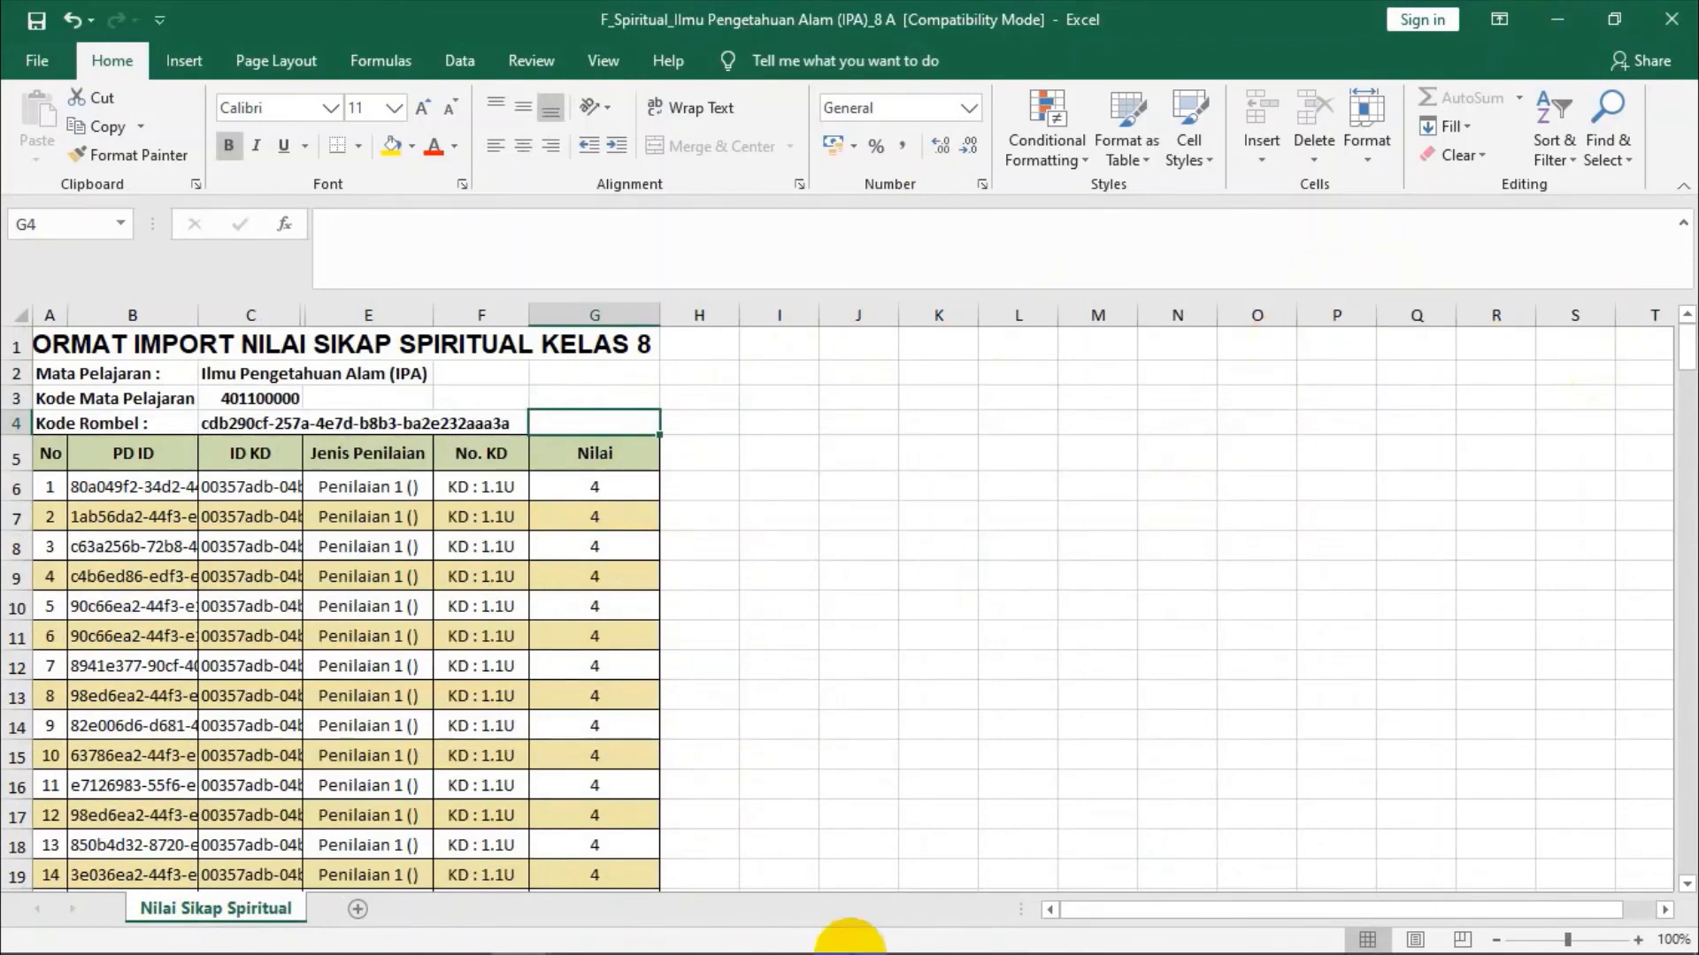
- Preview all open format workbooks and the grade workbook, and return to the F_Spiritual_Ilmu Pengetahuan Alam (IPA)_8 A workbook
{"action": "mouse_move", "coordinate": [676, 927]}
{"action": "mouse_move", "coordinate": [522, 931]}
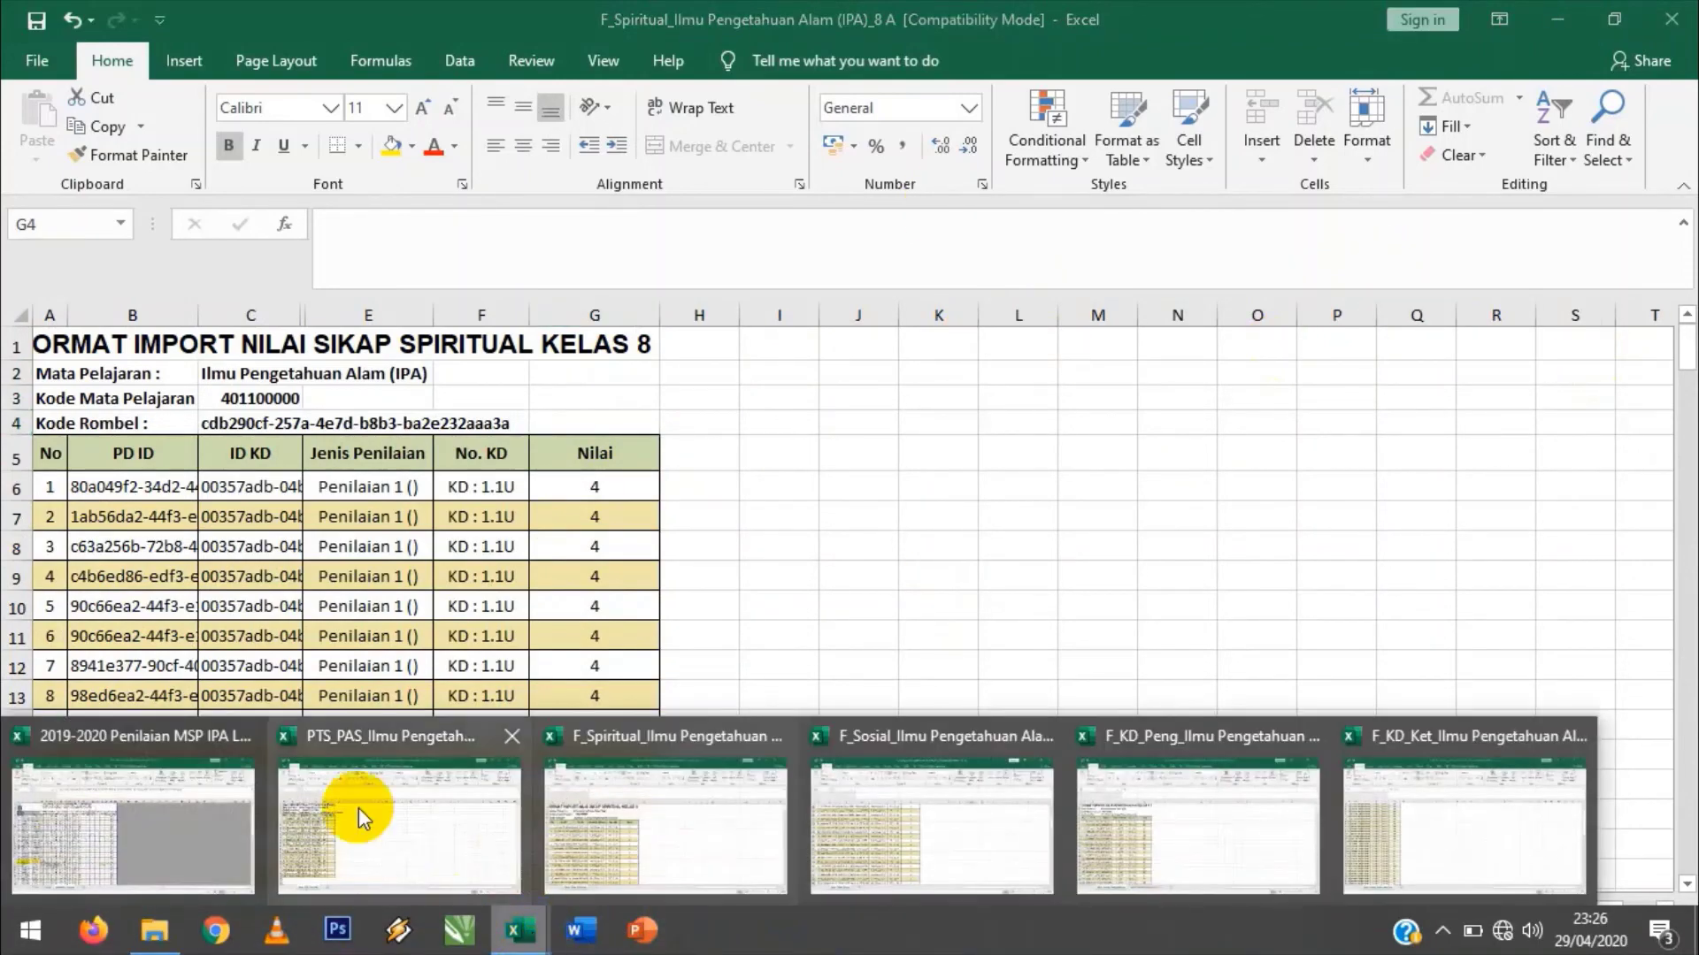
{"action": "mouse_move", "coordinate": [358, 808]}
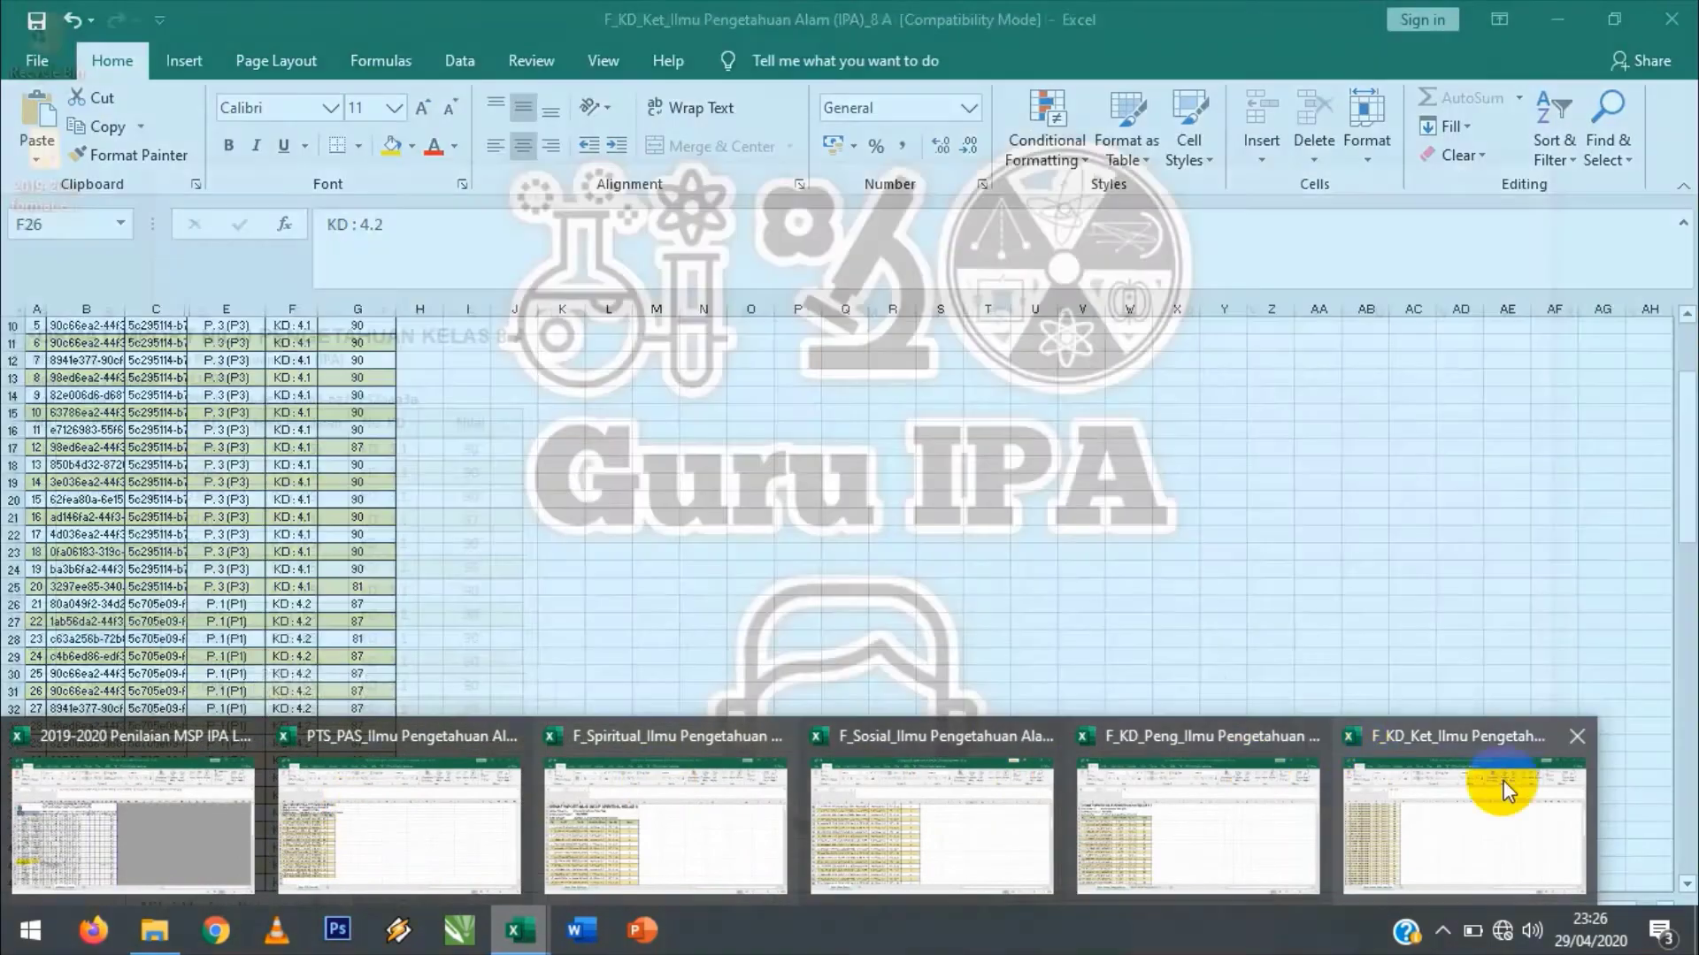
{"action": "mouse_move", "coordinate": [1180, 815]}
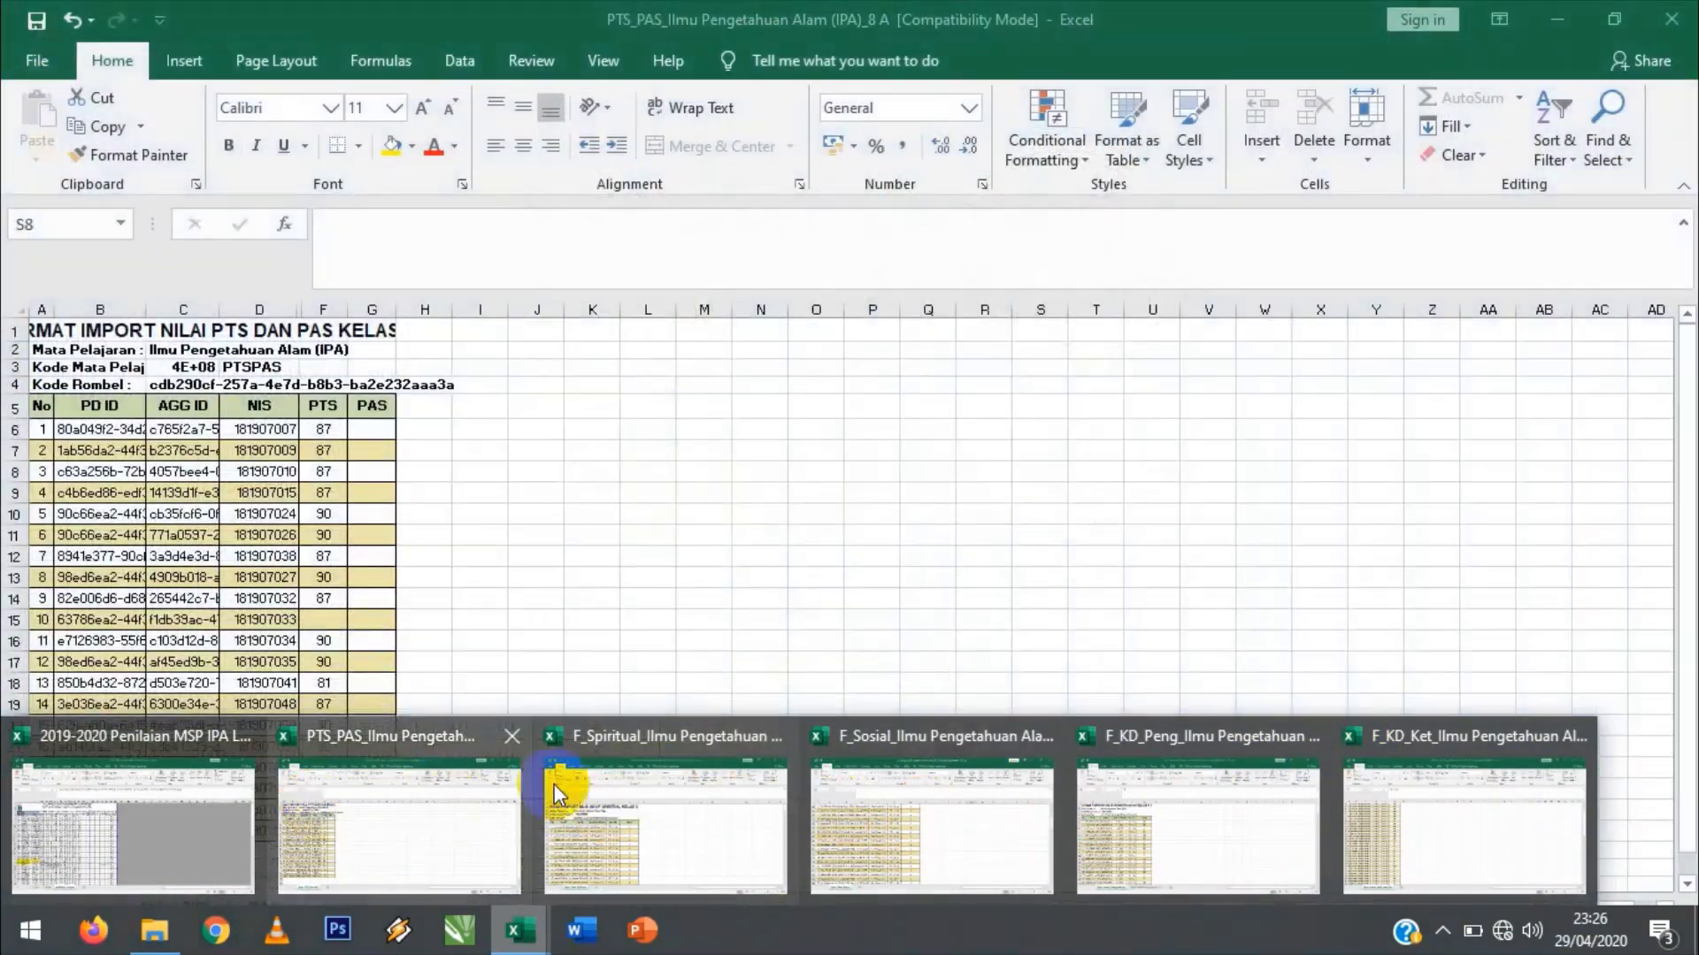
{"action": "mouse_move", "coordinate": [673, 800]}
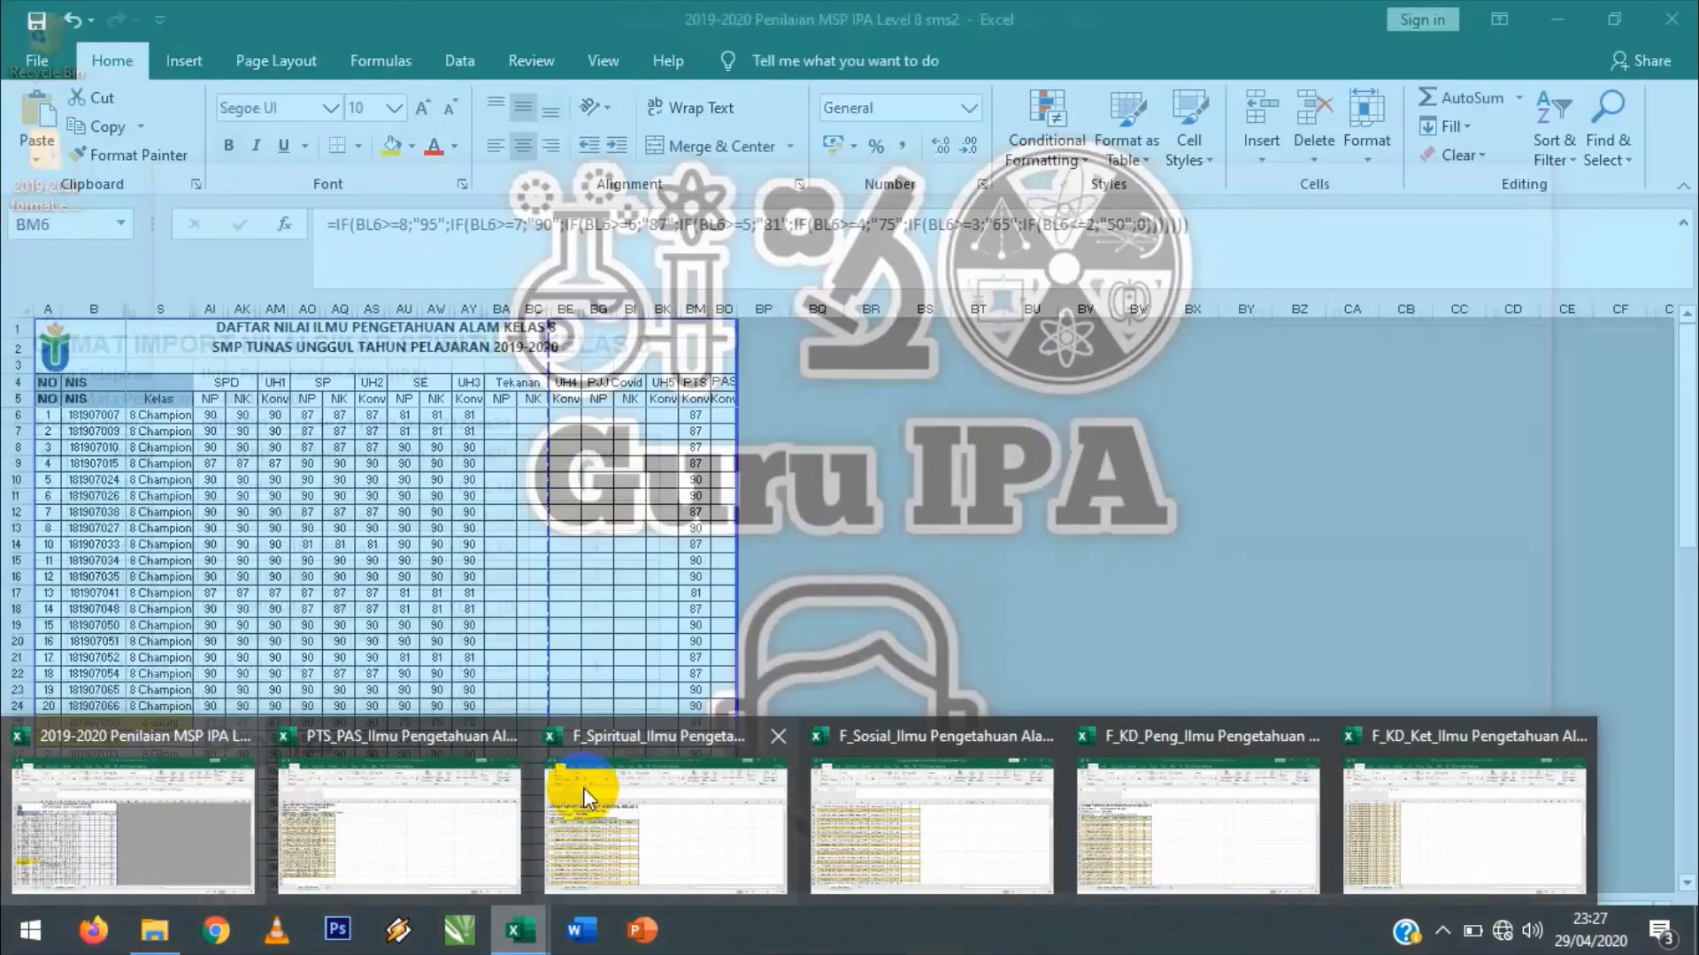
{"action": "left_click", "coordinate": [681, 810]}
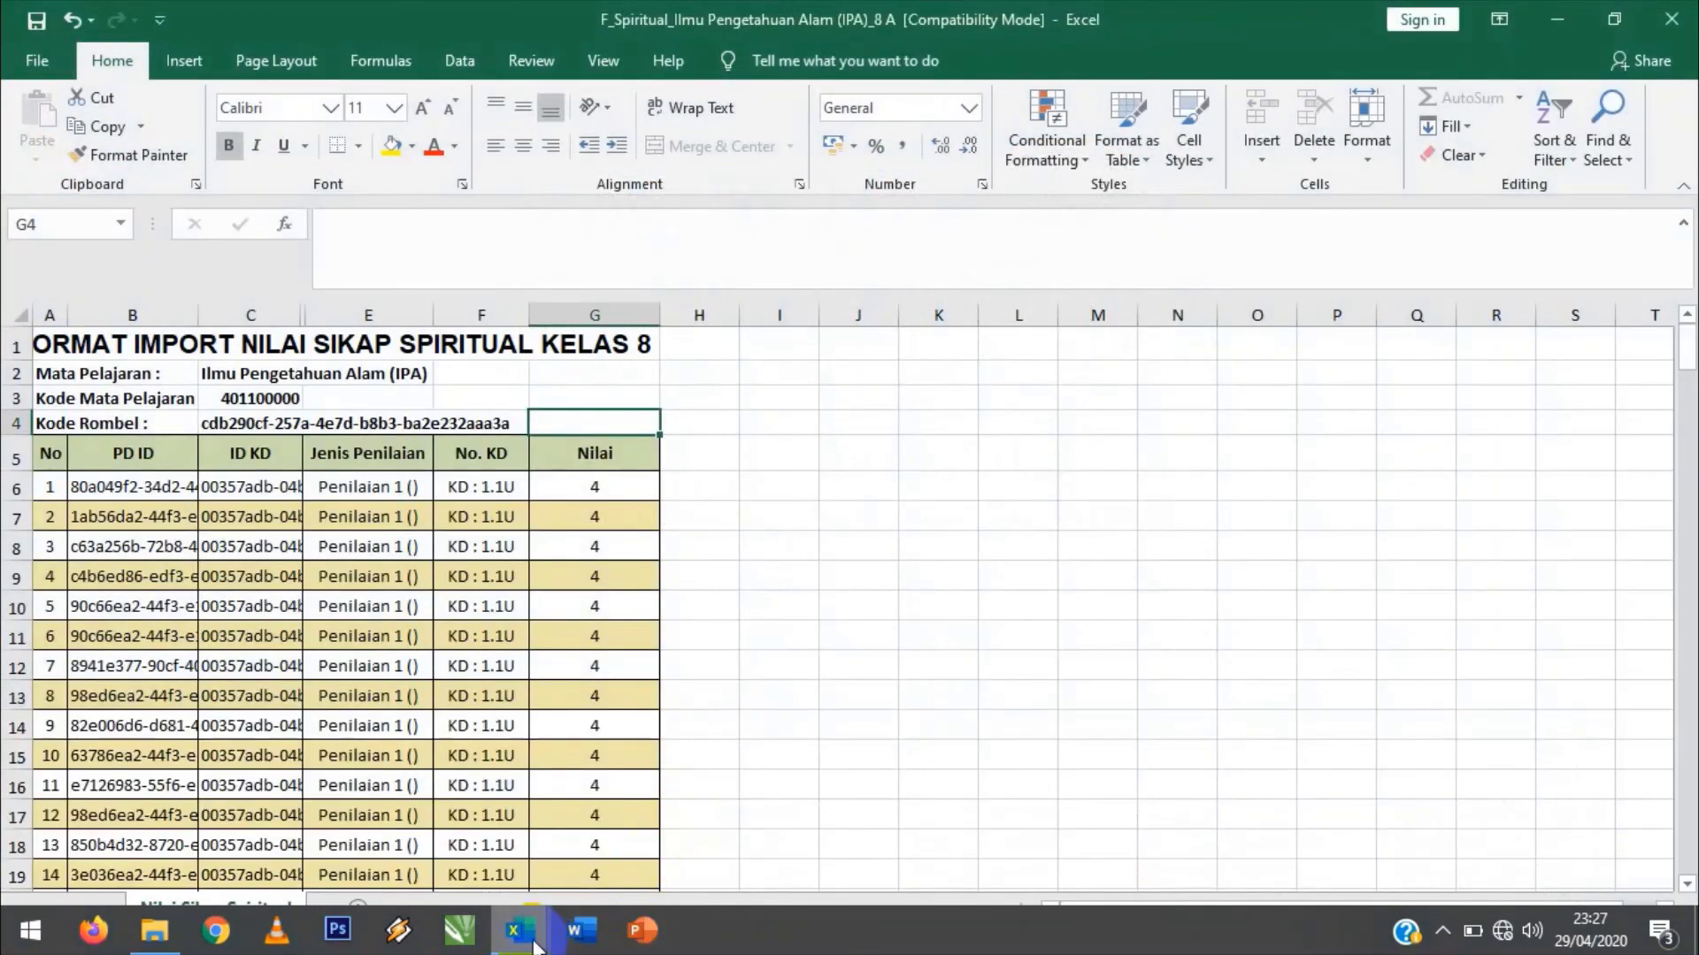
- Switch to the F_KD_Ket_Ilmu Pengetahuan Alam (IPA)_8 A workbook and look over its KD : 4.1 and KD : 4.2 rows
{"action": "left_click", "coordinate": [519, 930]}
{"action": "left_click", "coordinate": [1413, 838]}
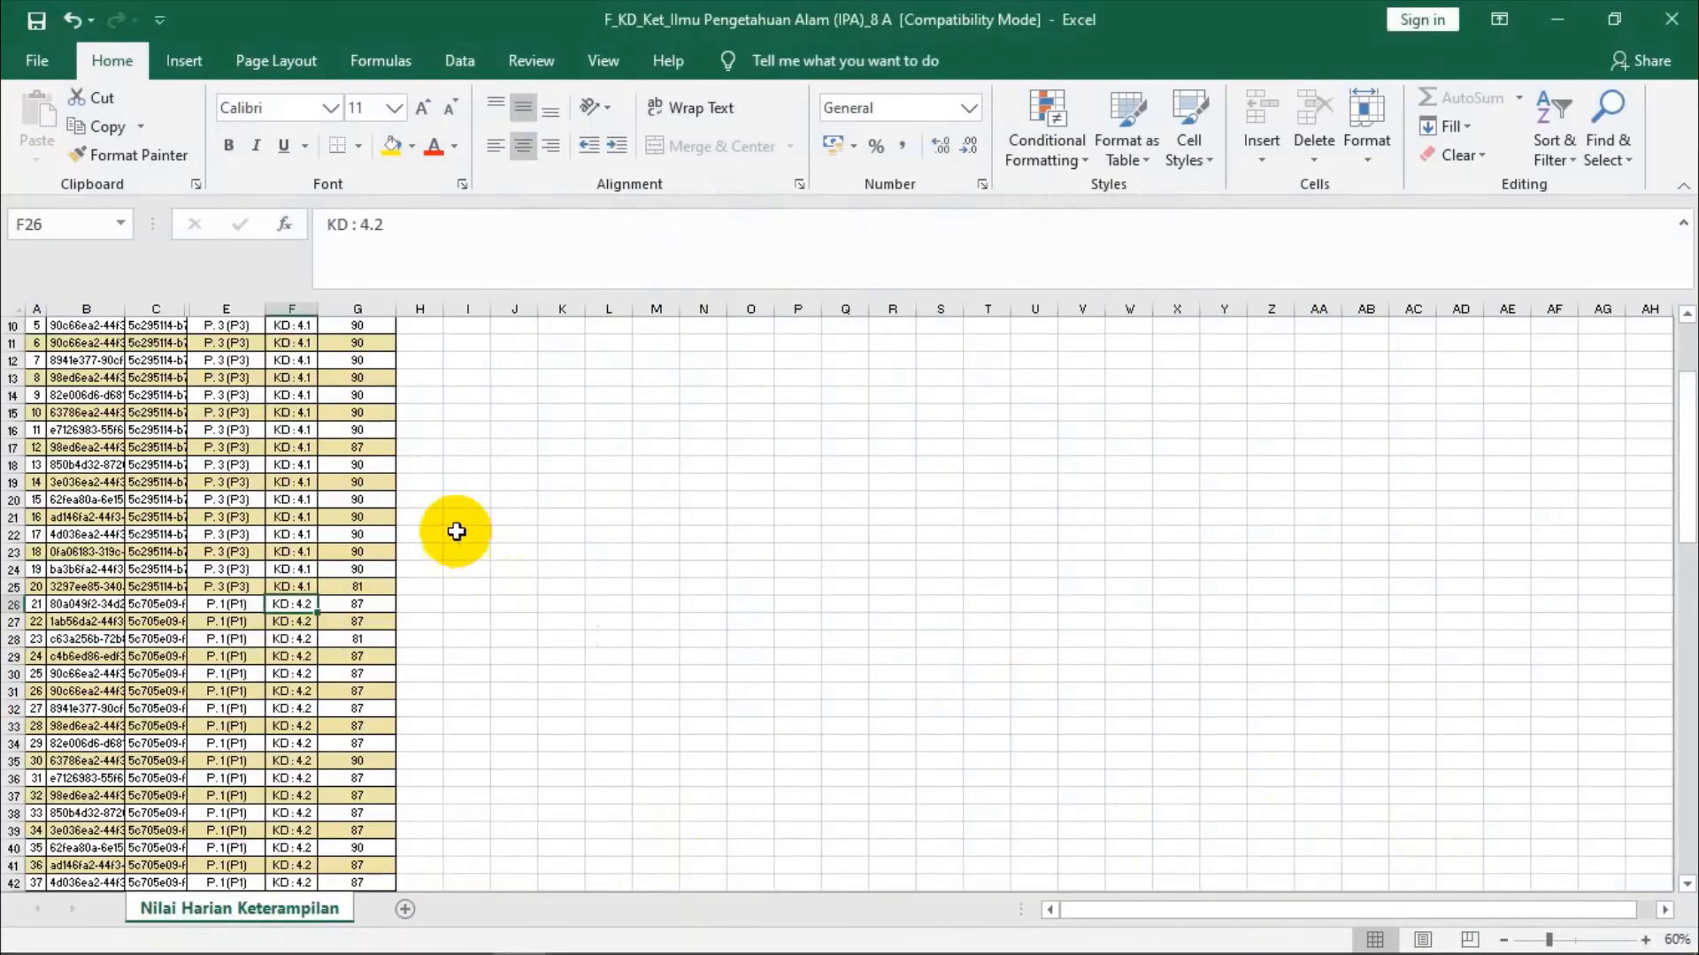
{"action": "scroll", "coordinate": [416, 504], "scroll_direction": "up", "scroll_amount": 10}
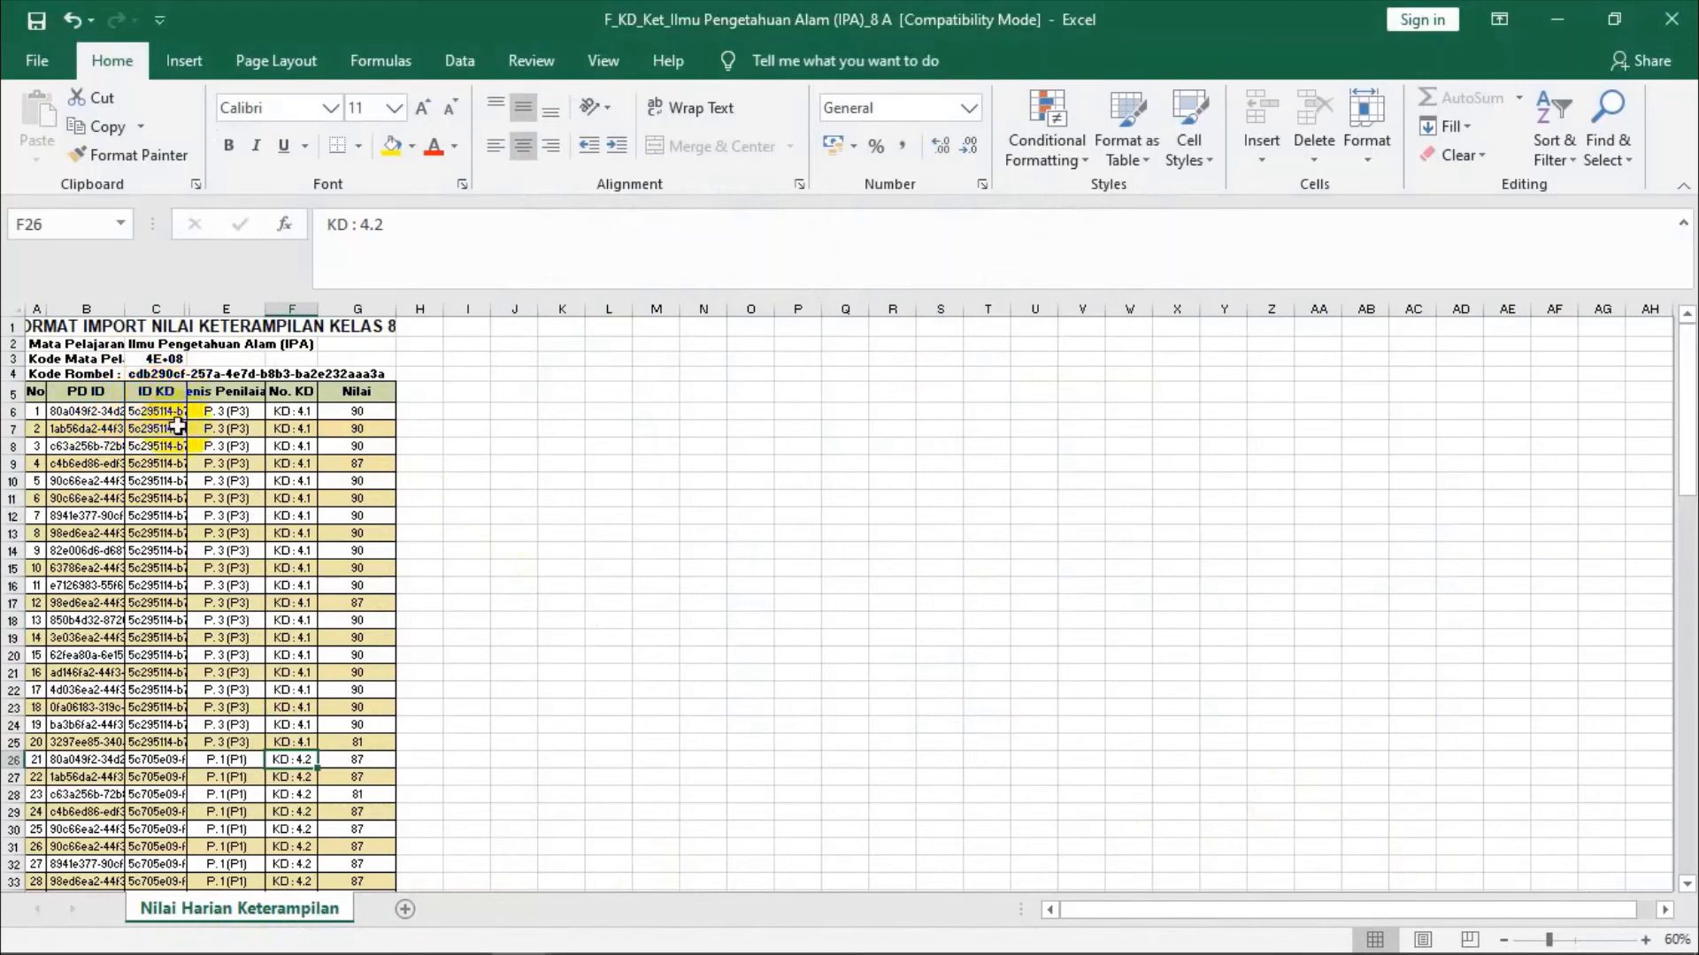
{"action": "scroll", "coordinate": [198, 636], "scroll_direction": "down", "scroll_amount": 2}
{"action": "scroll", "coordinate": [197, 636], "scroll_direction": "down", "scroll_amount": 3}
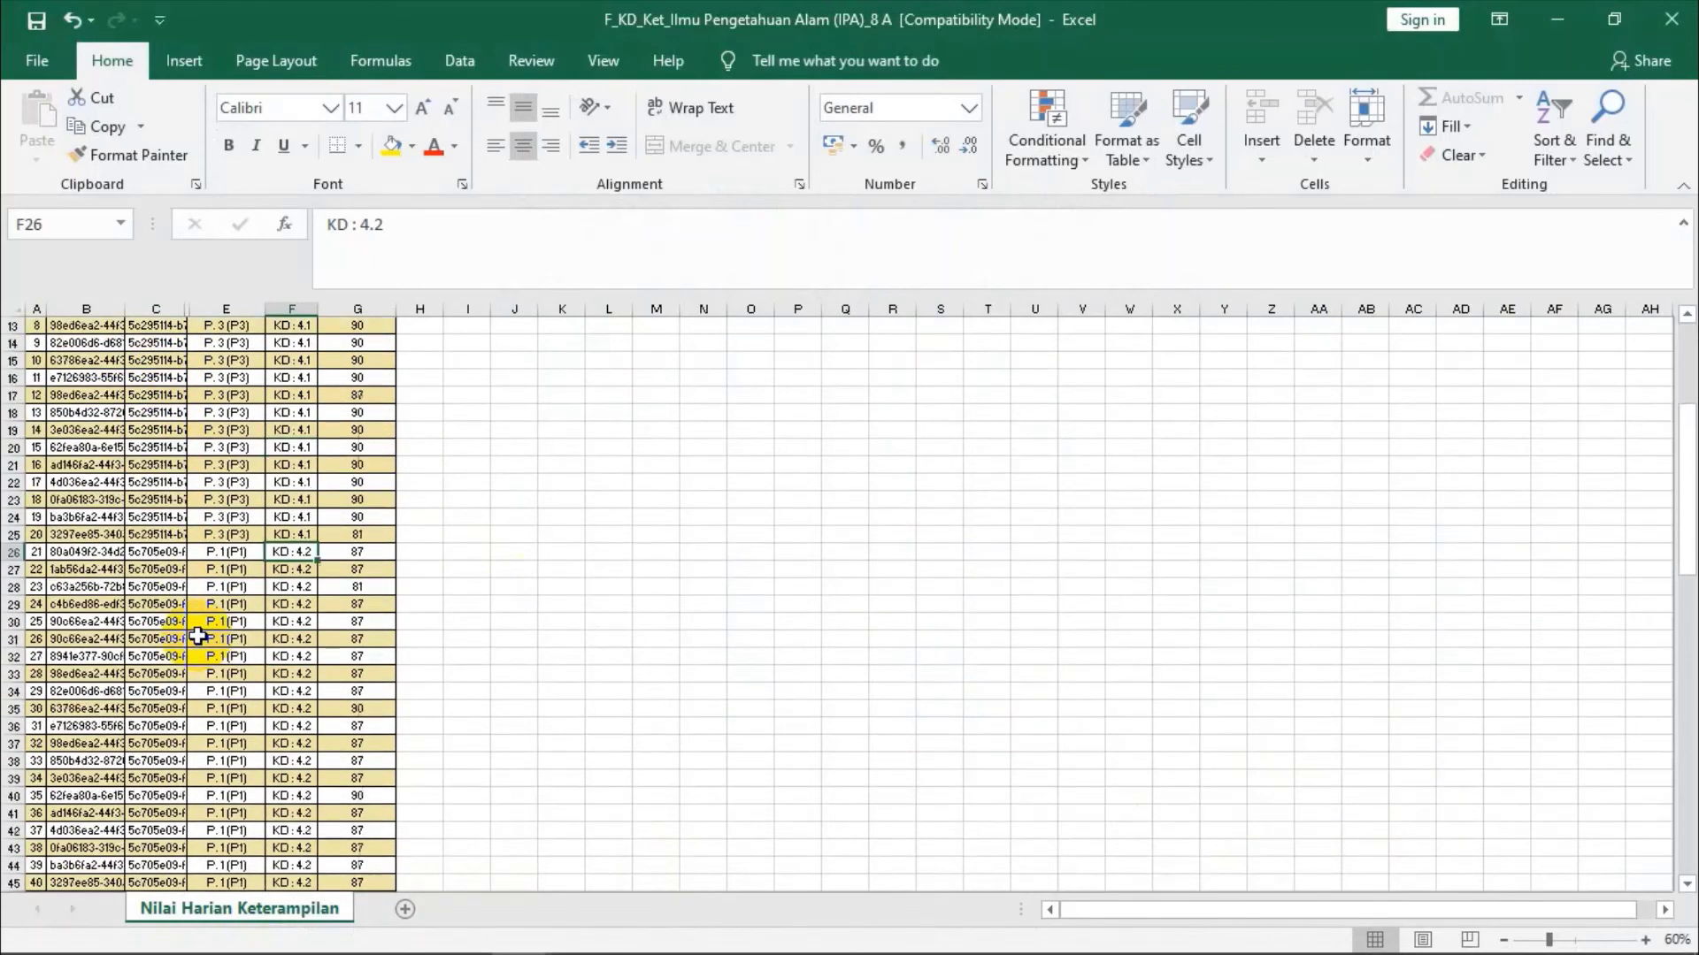
{"action": "scroll", "coordinate": [197, 642], "scroll_direction": "up", "scroll_amount": 5}
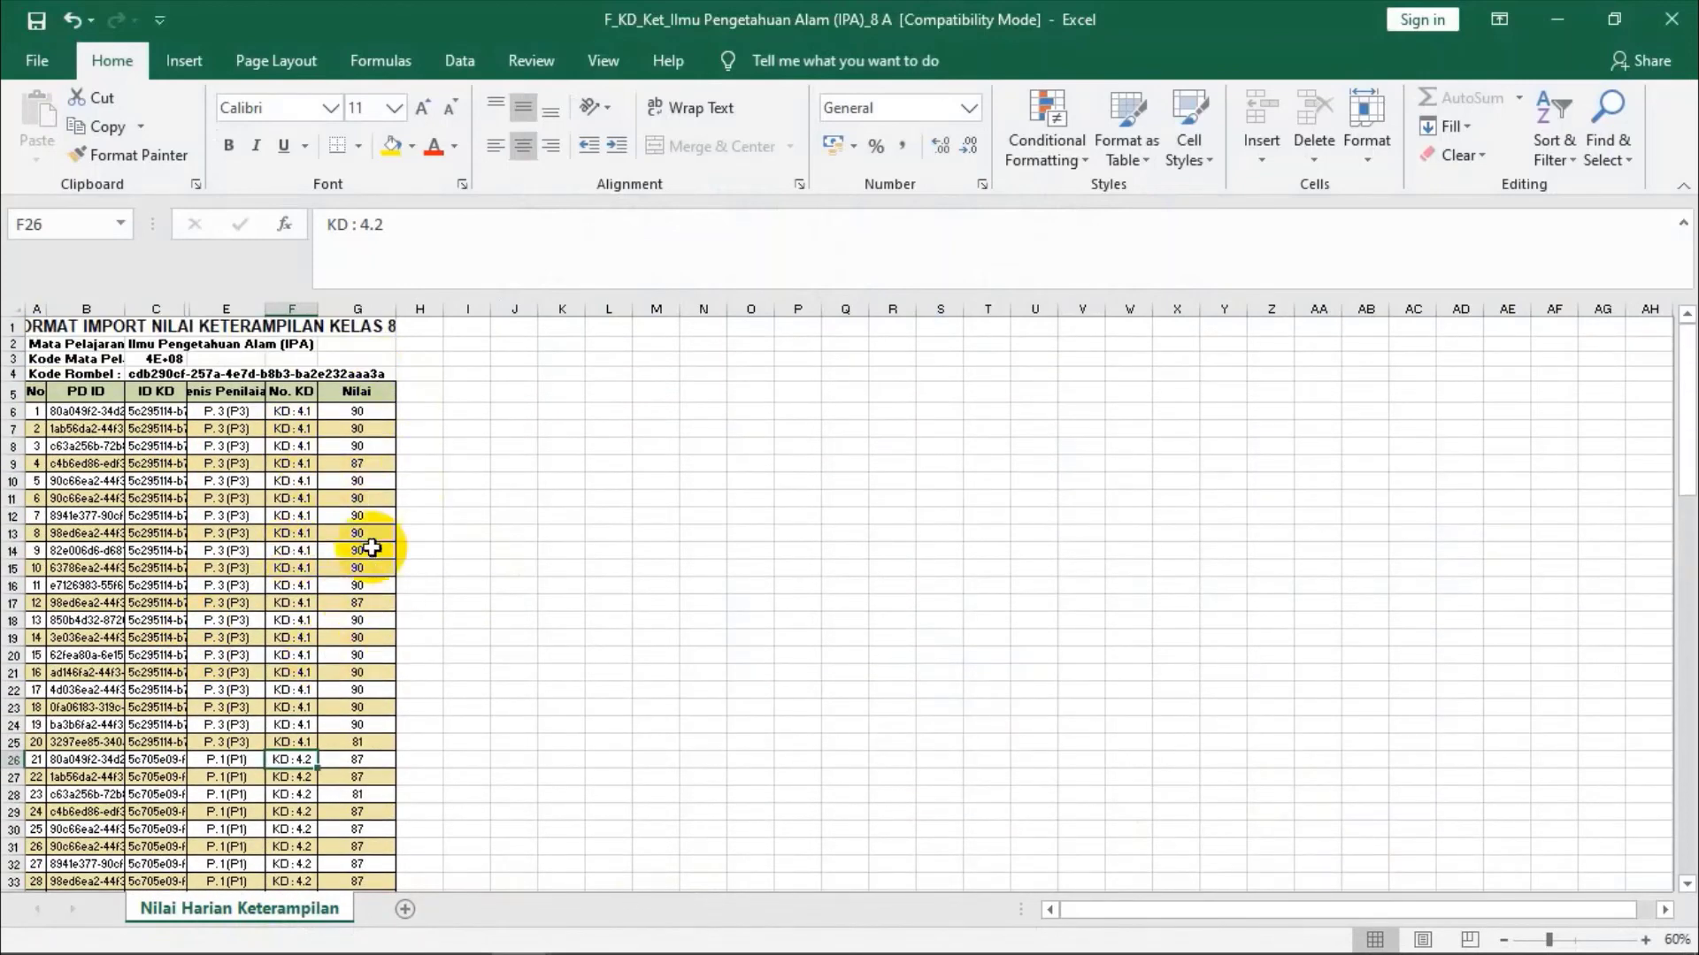
- Check the entry hint of Nilai cell G6 in the skills format, and move the selection to empty cell K7
{"action": "left_click", "coordinate": [419, 427]}
{"action": "left_click", "coordinate": [379, 411]}
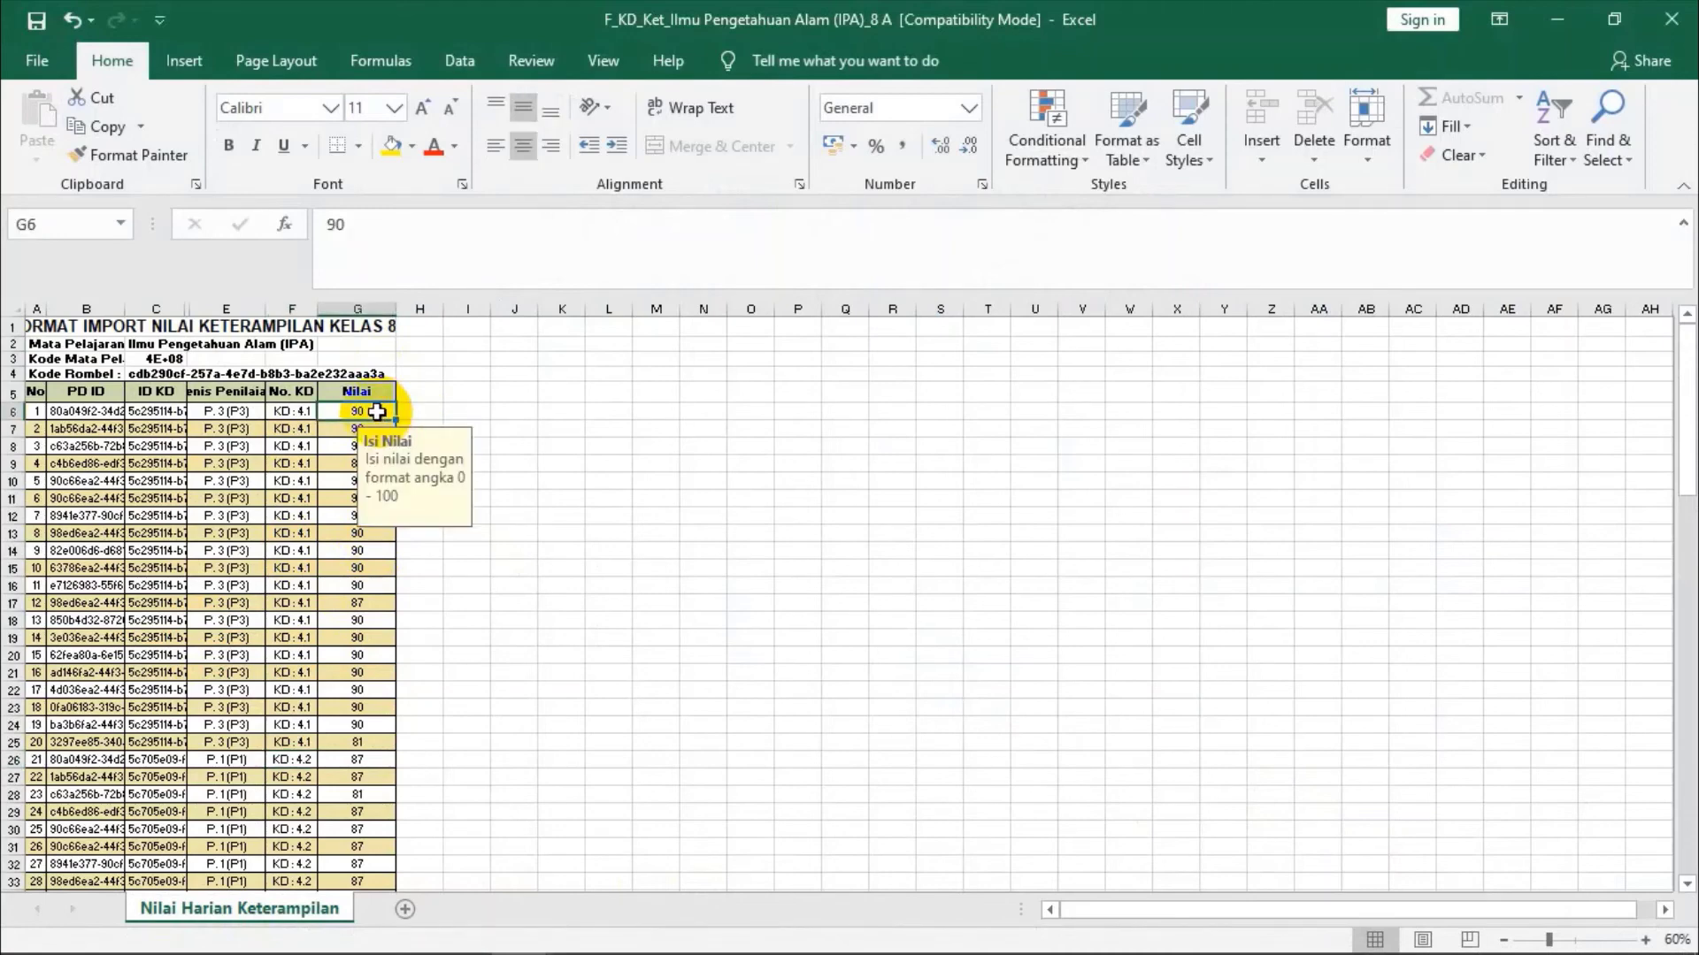
{"action": "left_click", "coordinate": [561, 428]}
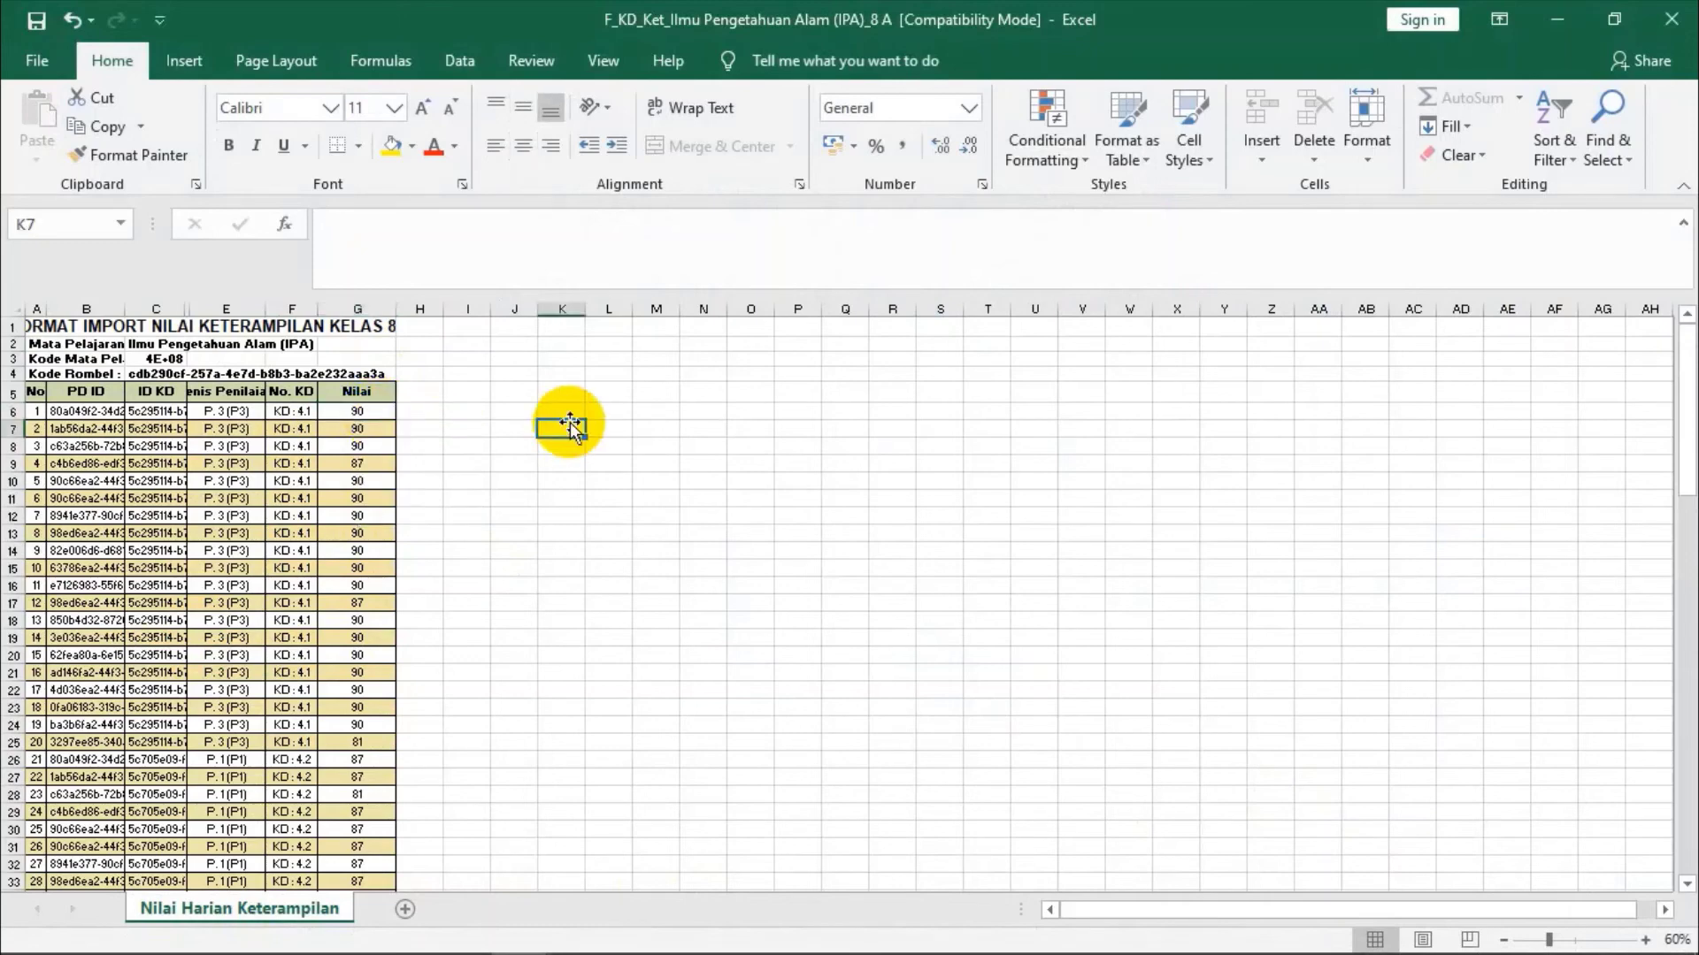
- Switch to the 2019-2020 Penilaian MSP IPA Level 8 sms2 workbook and look over the class lists on the penilaian e rapor sheet
{"action": "mouse_move", "coordinate": [407, 947]}
{"action": "mouse_move", "coordinate": [520, 929]}
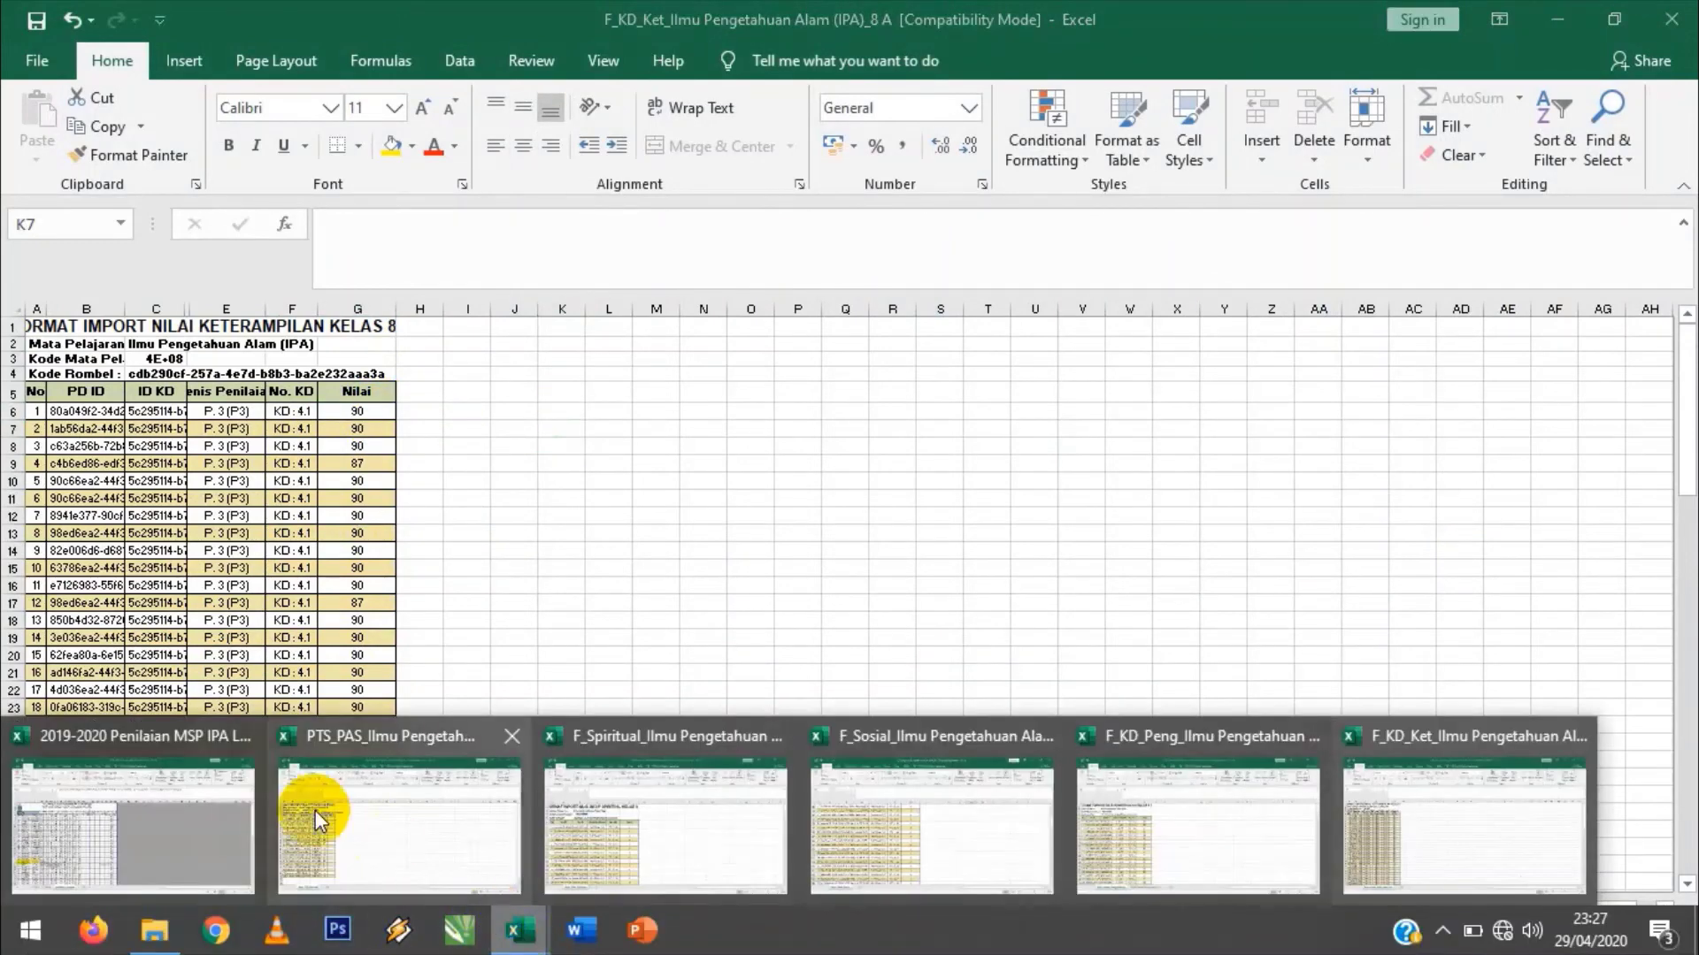
{"action": "left_click", "coordinate": [190, 794]}
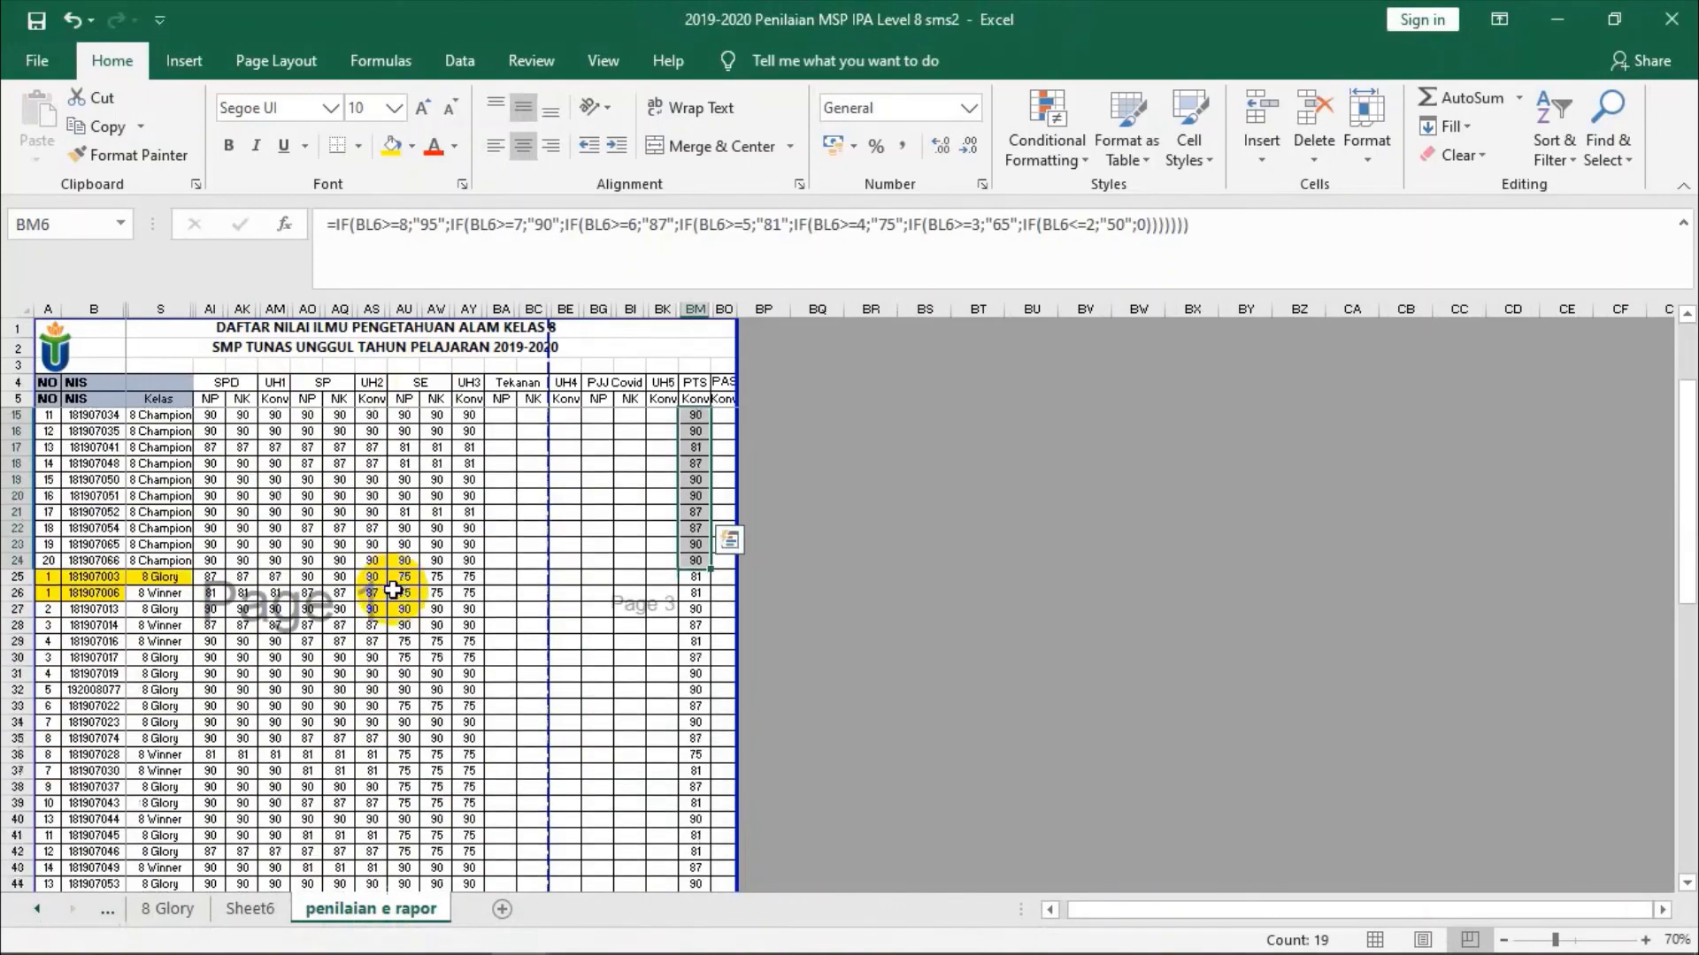
{"action": "scroll", "coordinate": [380, 590], "scroll_direction": "down", "scroll_amount": 6}
{"action": "scroll", "coordinate": [378, 592], "scroll_direction": "up", "scroll_amount": 6}
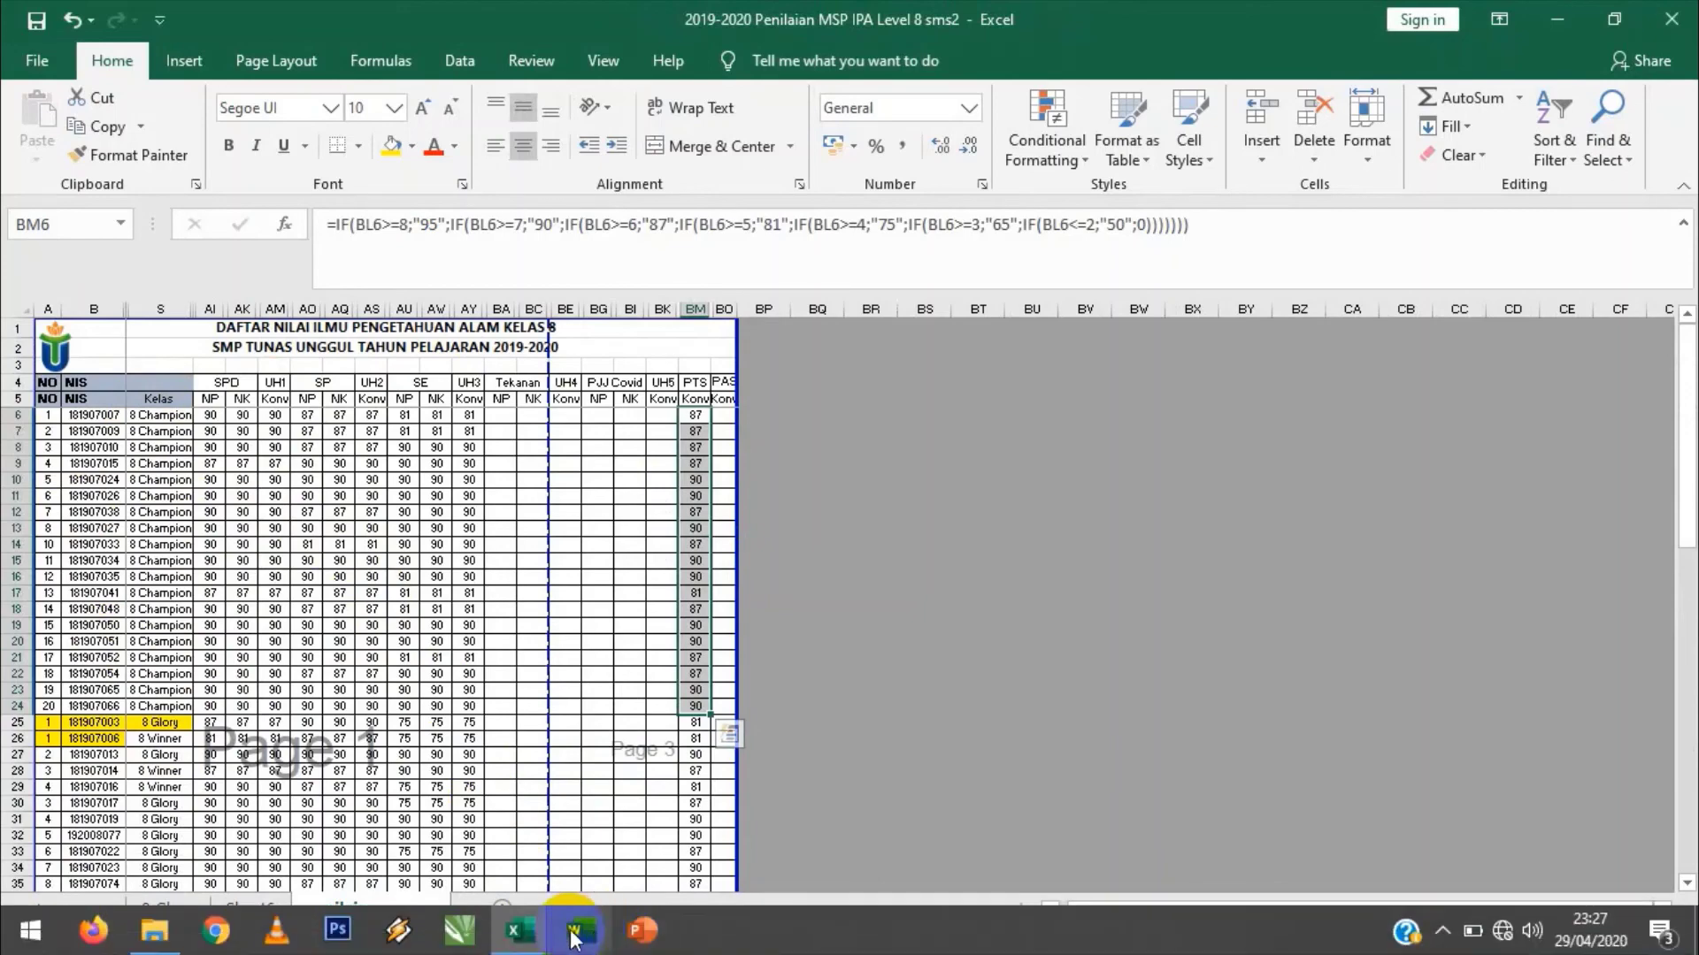
- Preview the open import format workbooks and return to the grade workbook
{"action": "left_click", "coordinate": [530, 933]}
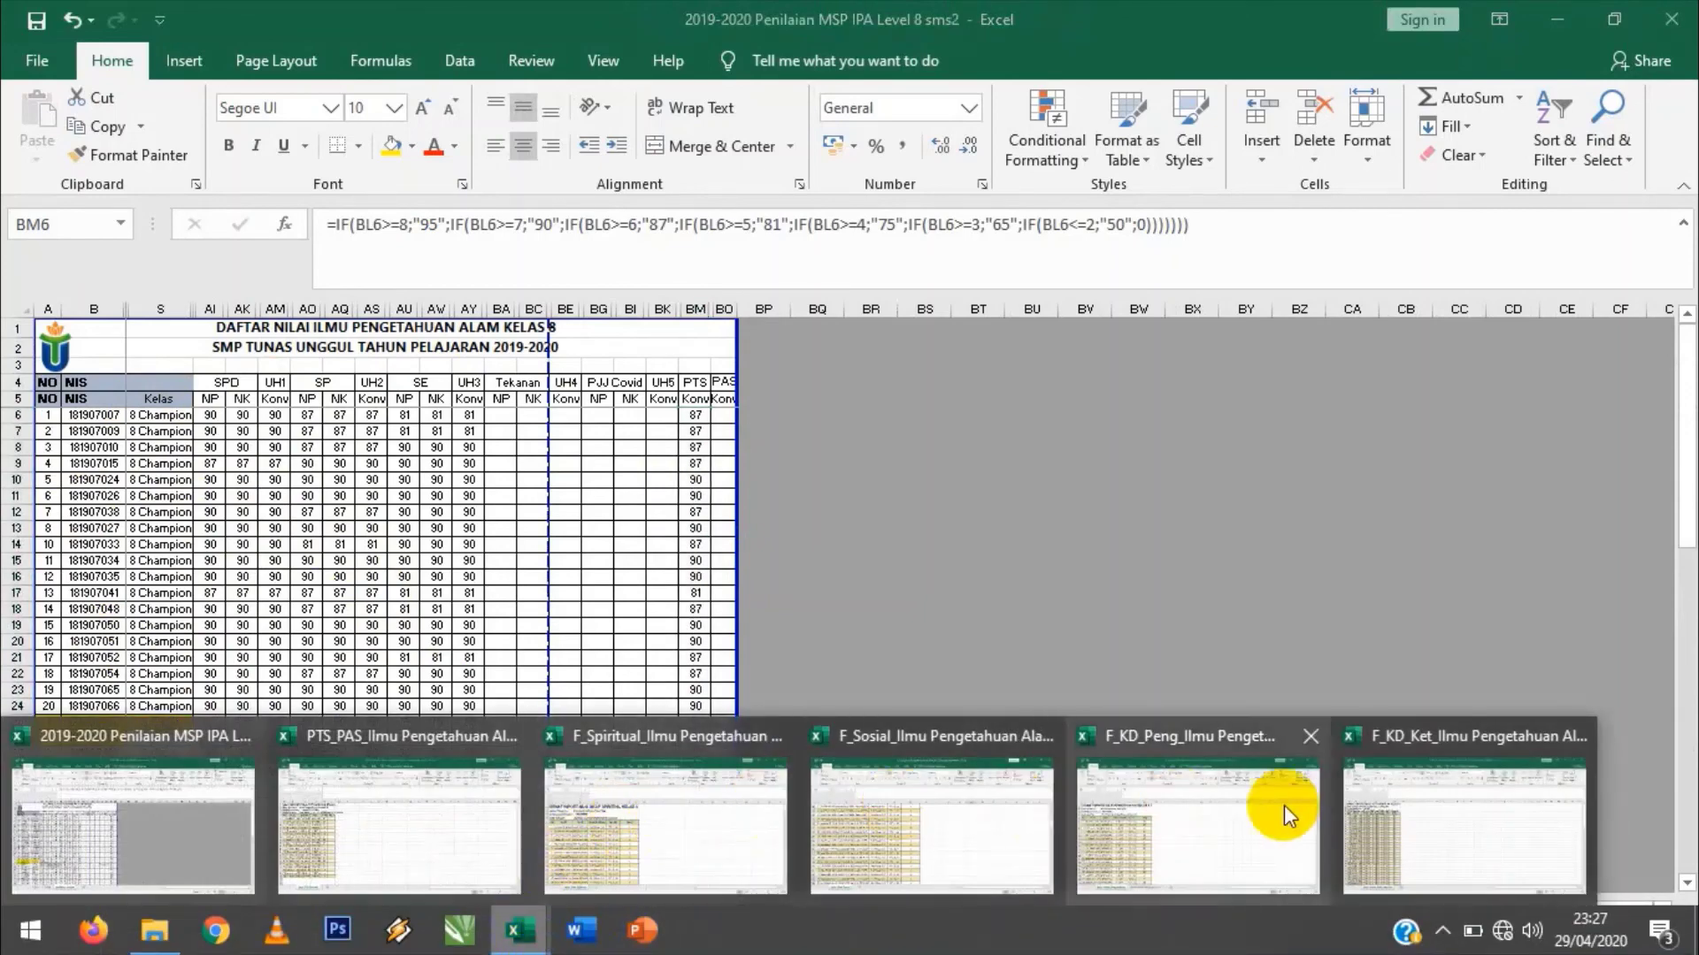
{"action": "mouse_move", "coordinate": [1002, 816]}
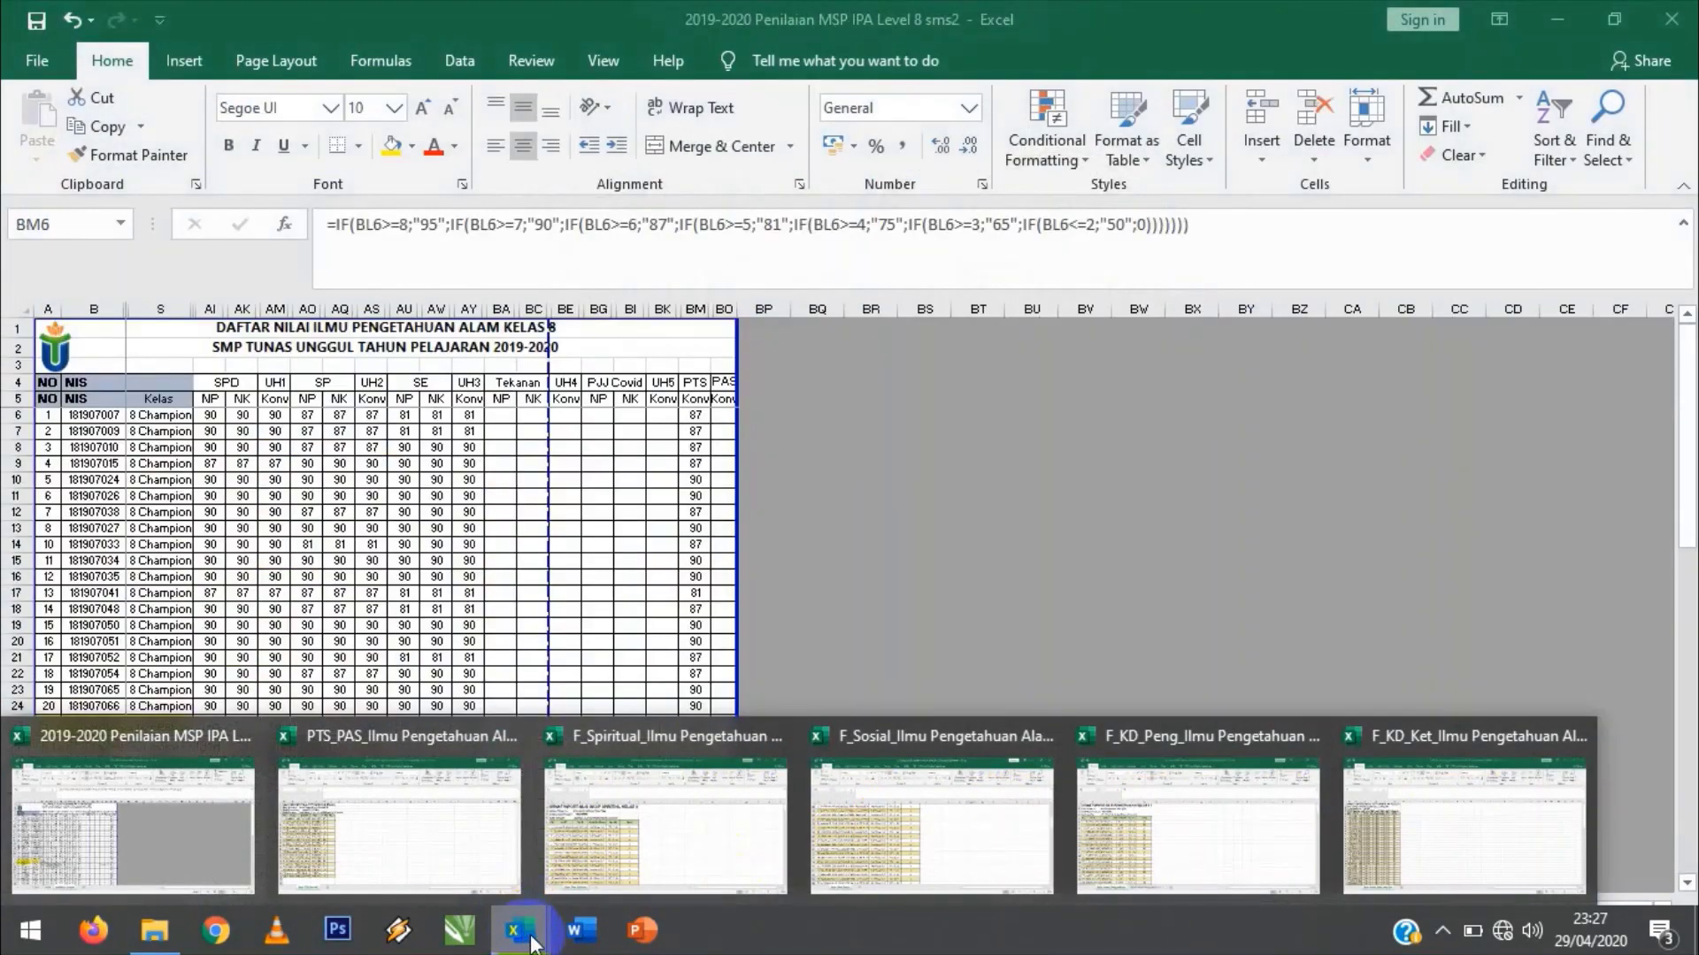
{"action": "left_click", "coordinate": [531, 936]}
{"action": "left_click", "coordinate": [142, 392]}
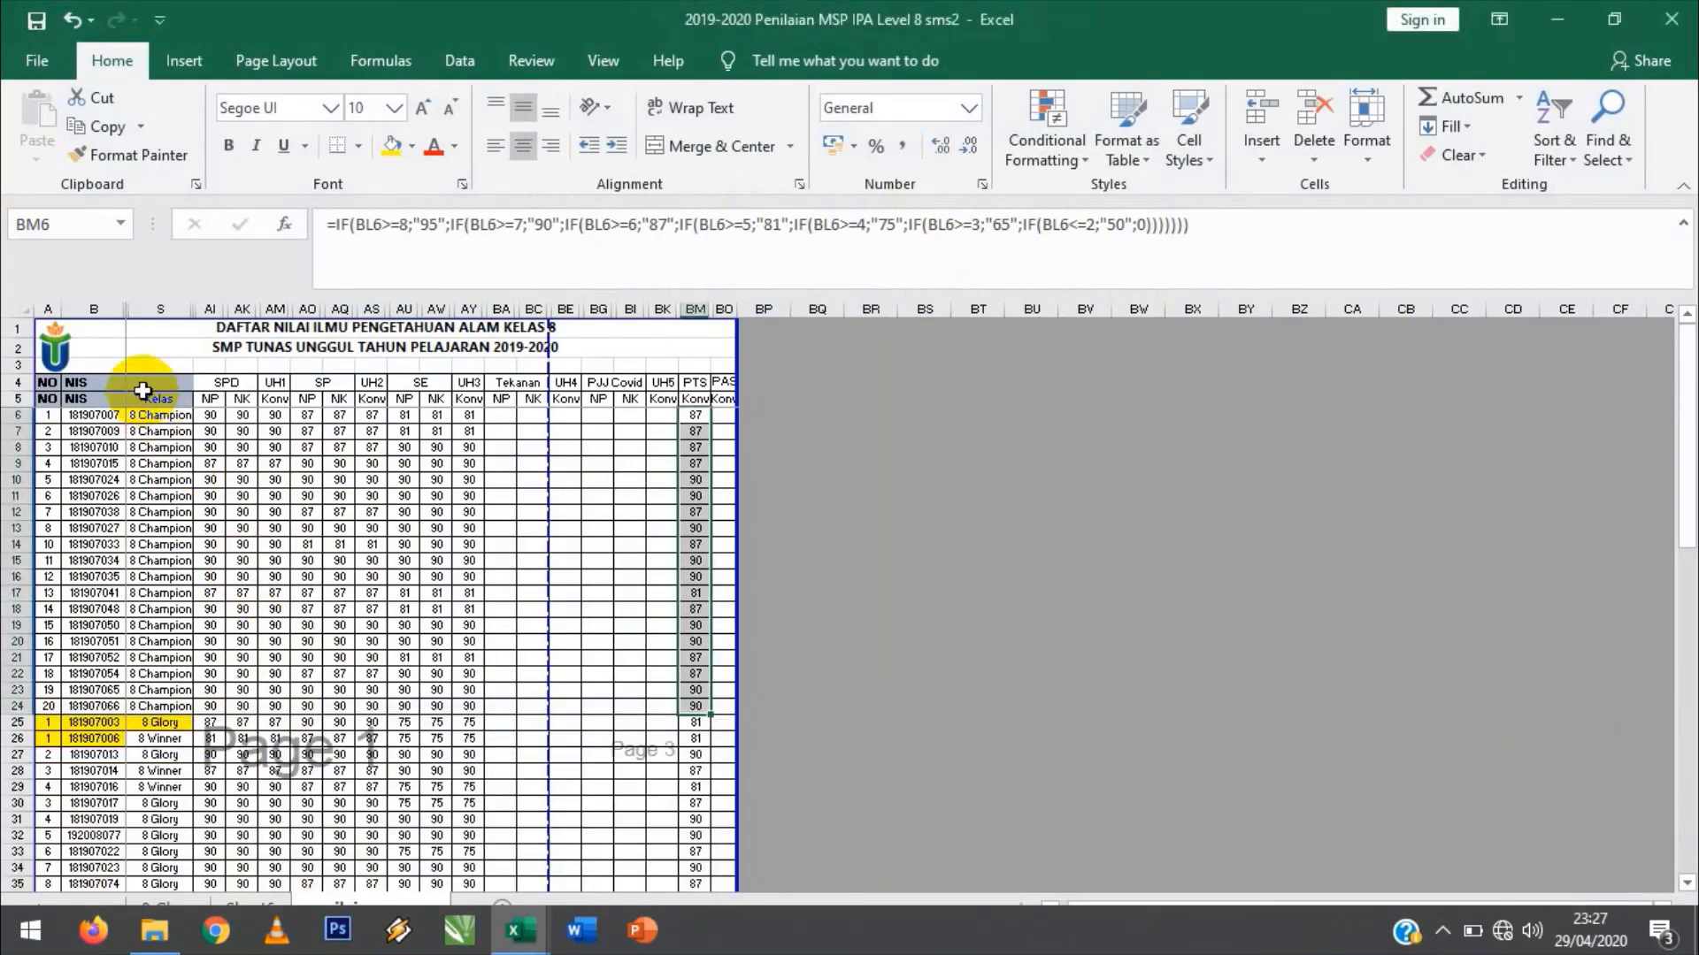
- Examine the Tekanan and PJJ Covid grade columns and the UH3 and SE headings on the penilaian e rapor sheet
{"action": "left_click", "coordinate": [160, 426]}
{"action": "left_click", "coordinate": [980, 462]}
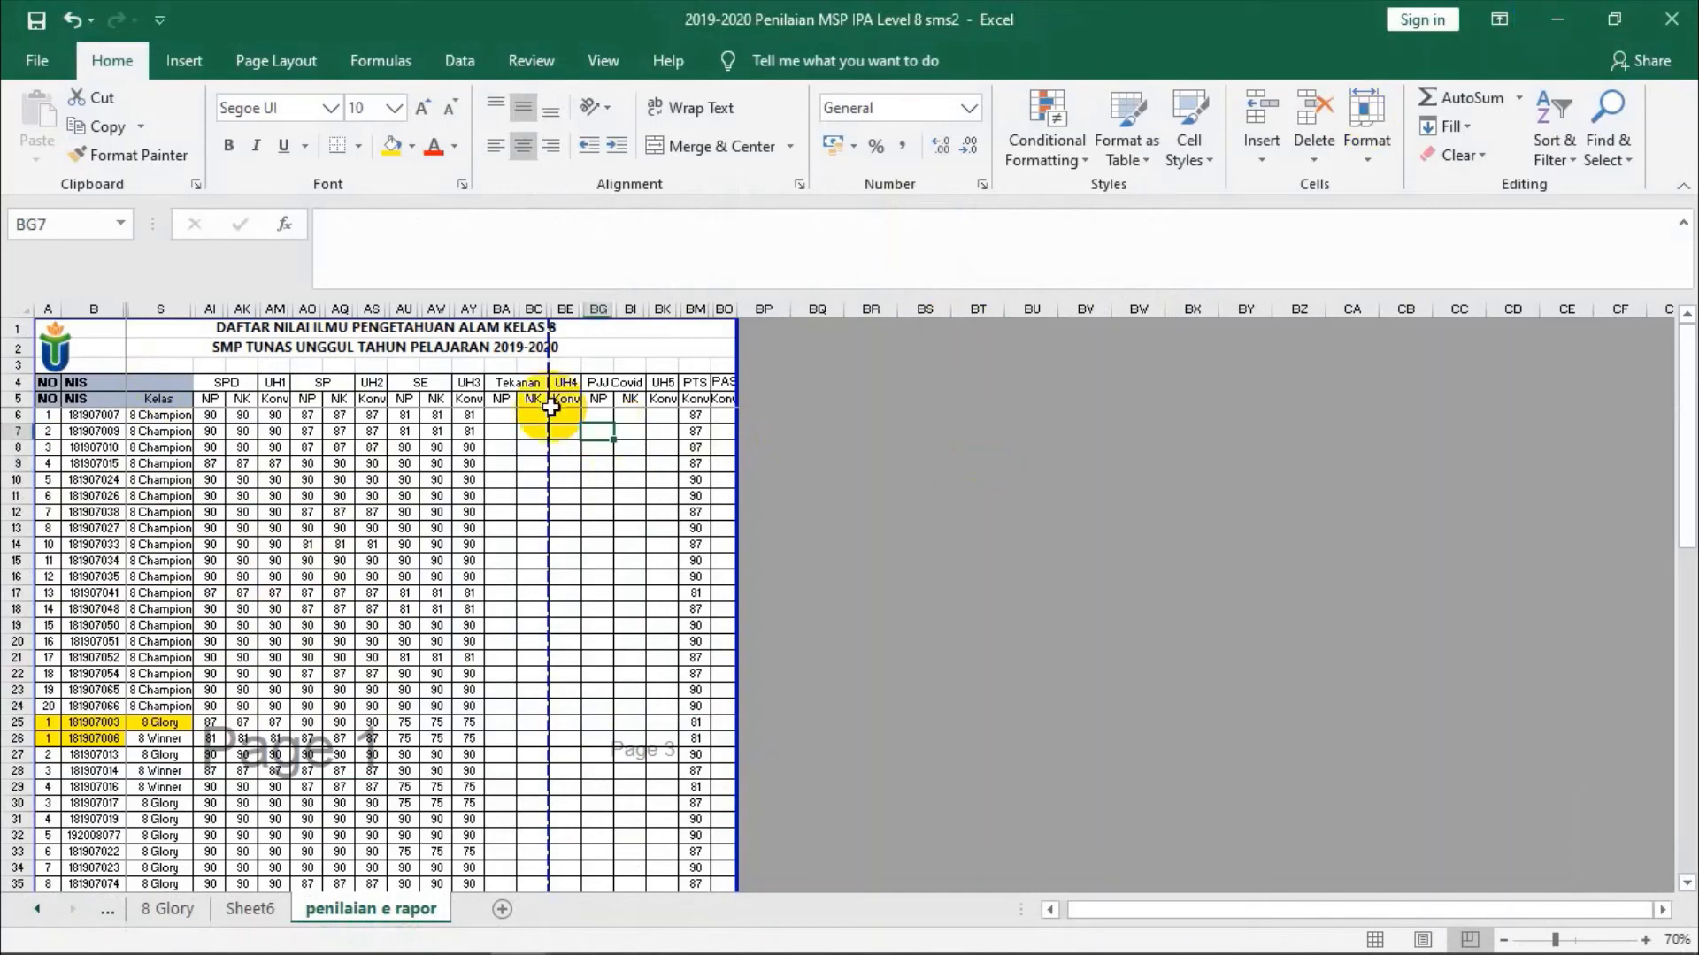
{"action": "left_click", "coordinate": [524, 447]}
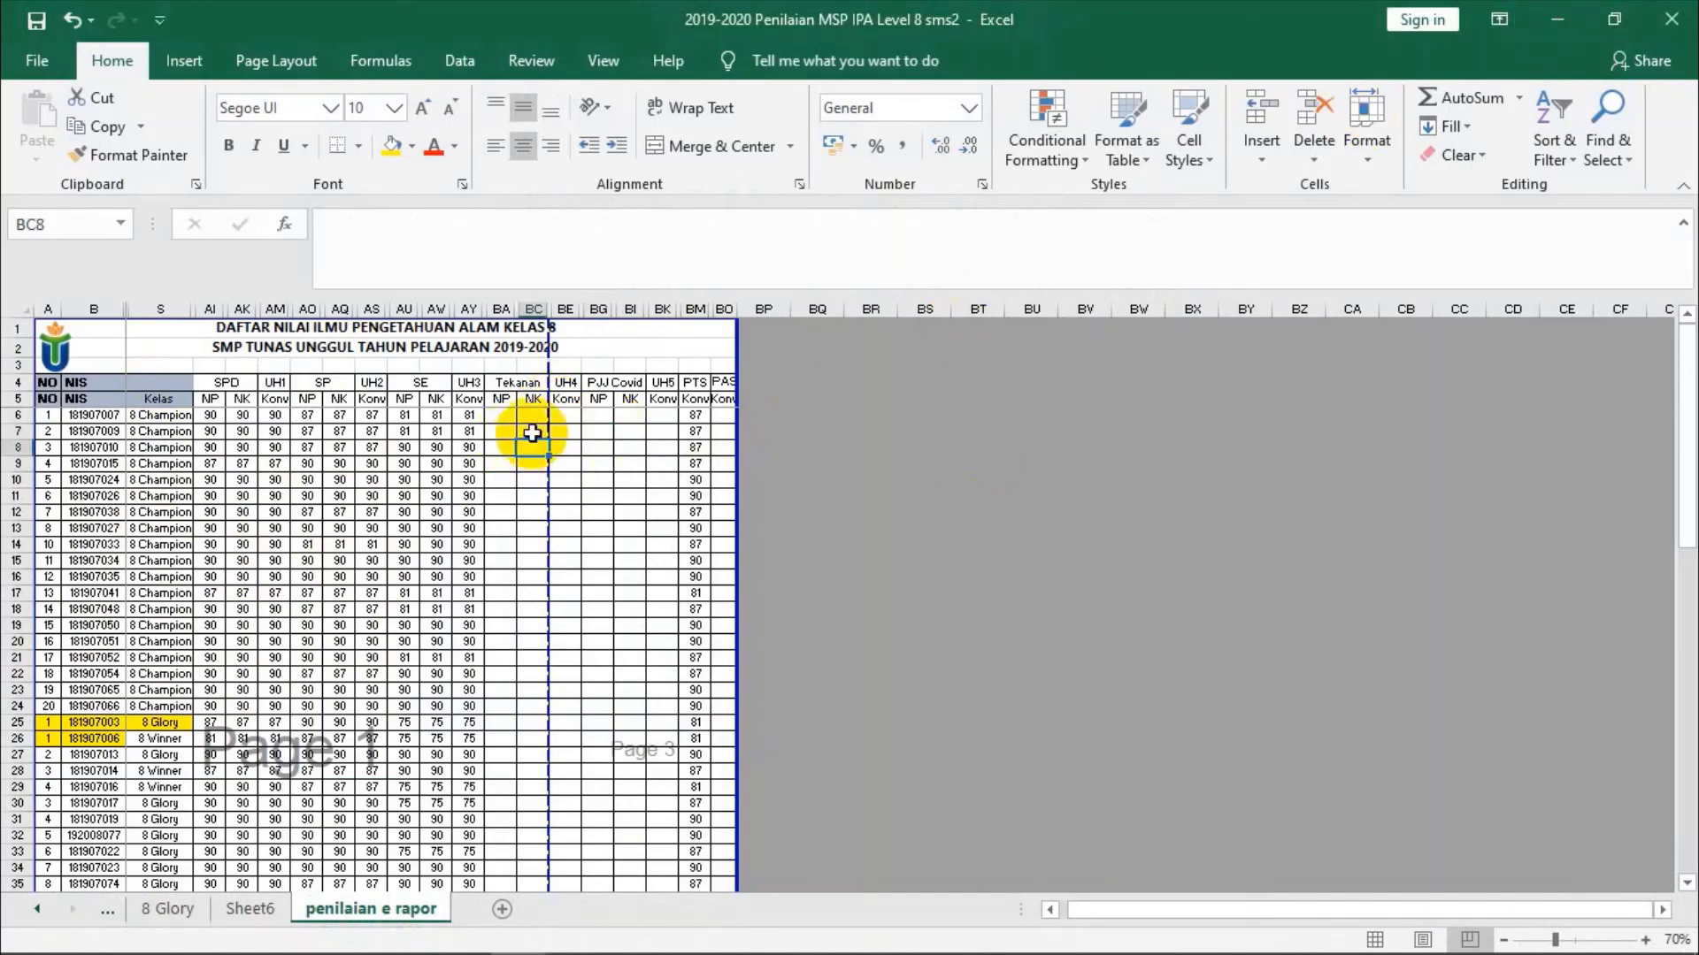
{"action": "left_click", "coordinate": [533, 417]}
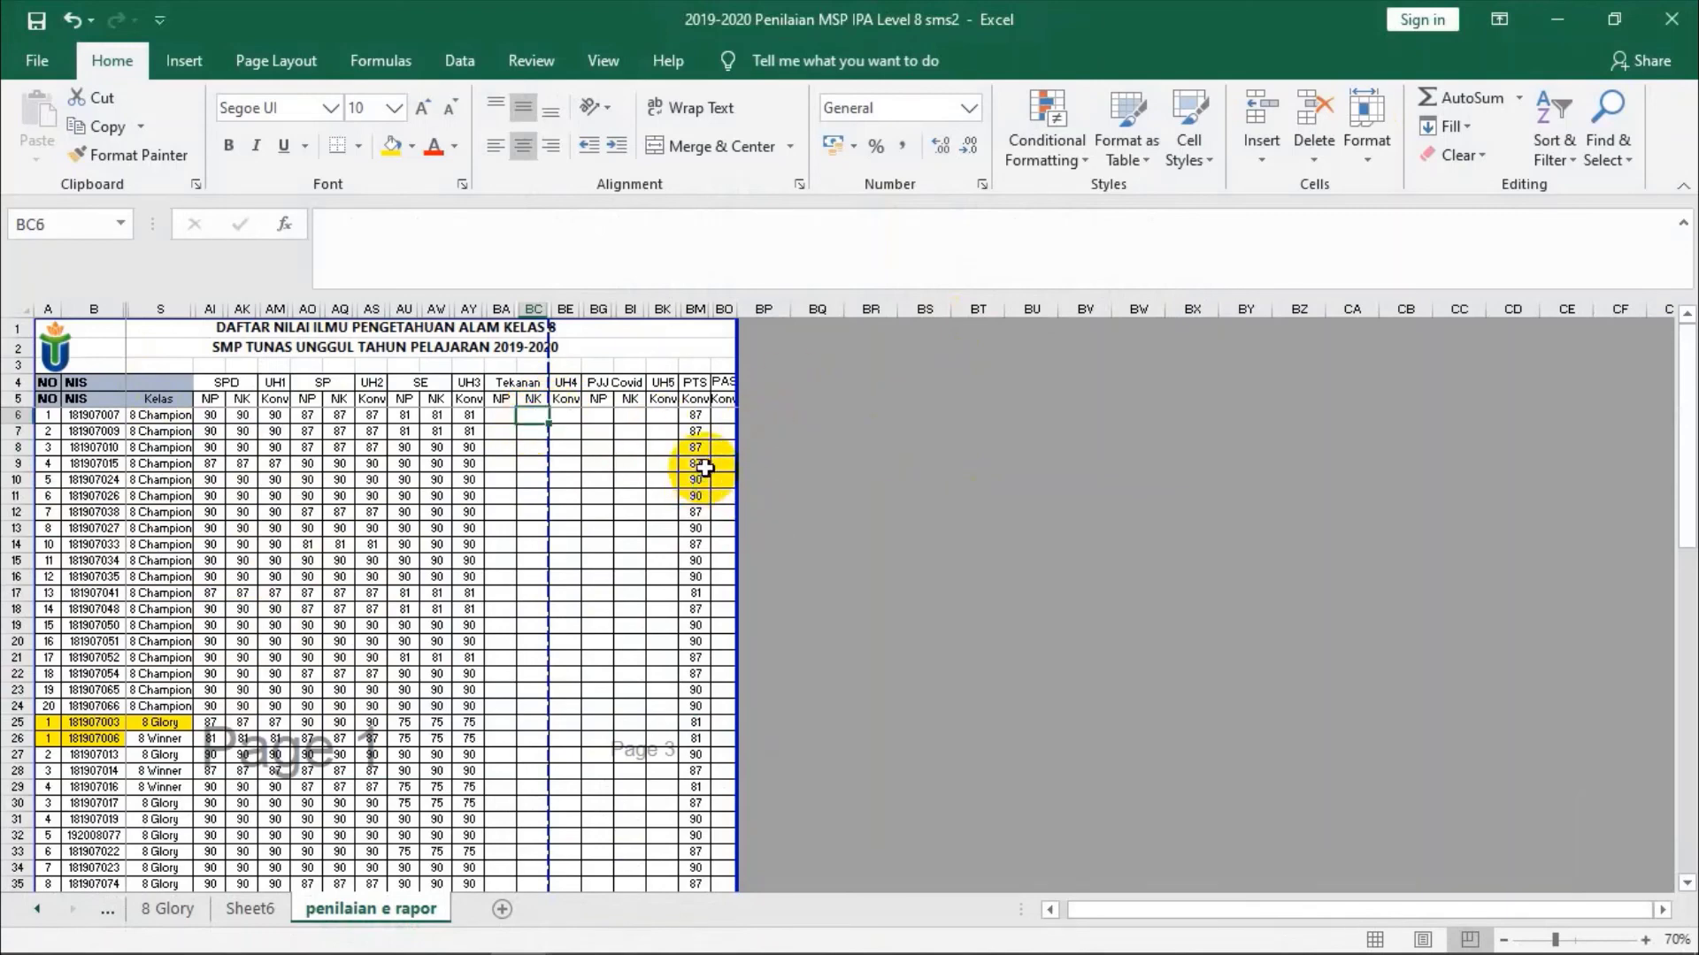
{"action": "left_click", "coordinate": [595, 444]}
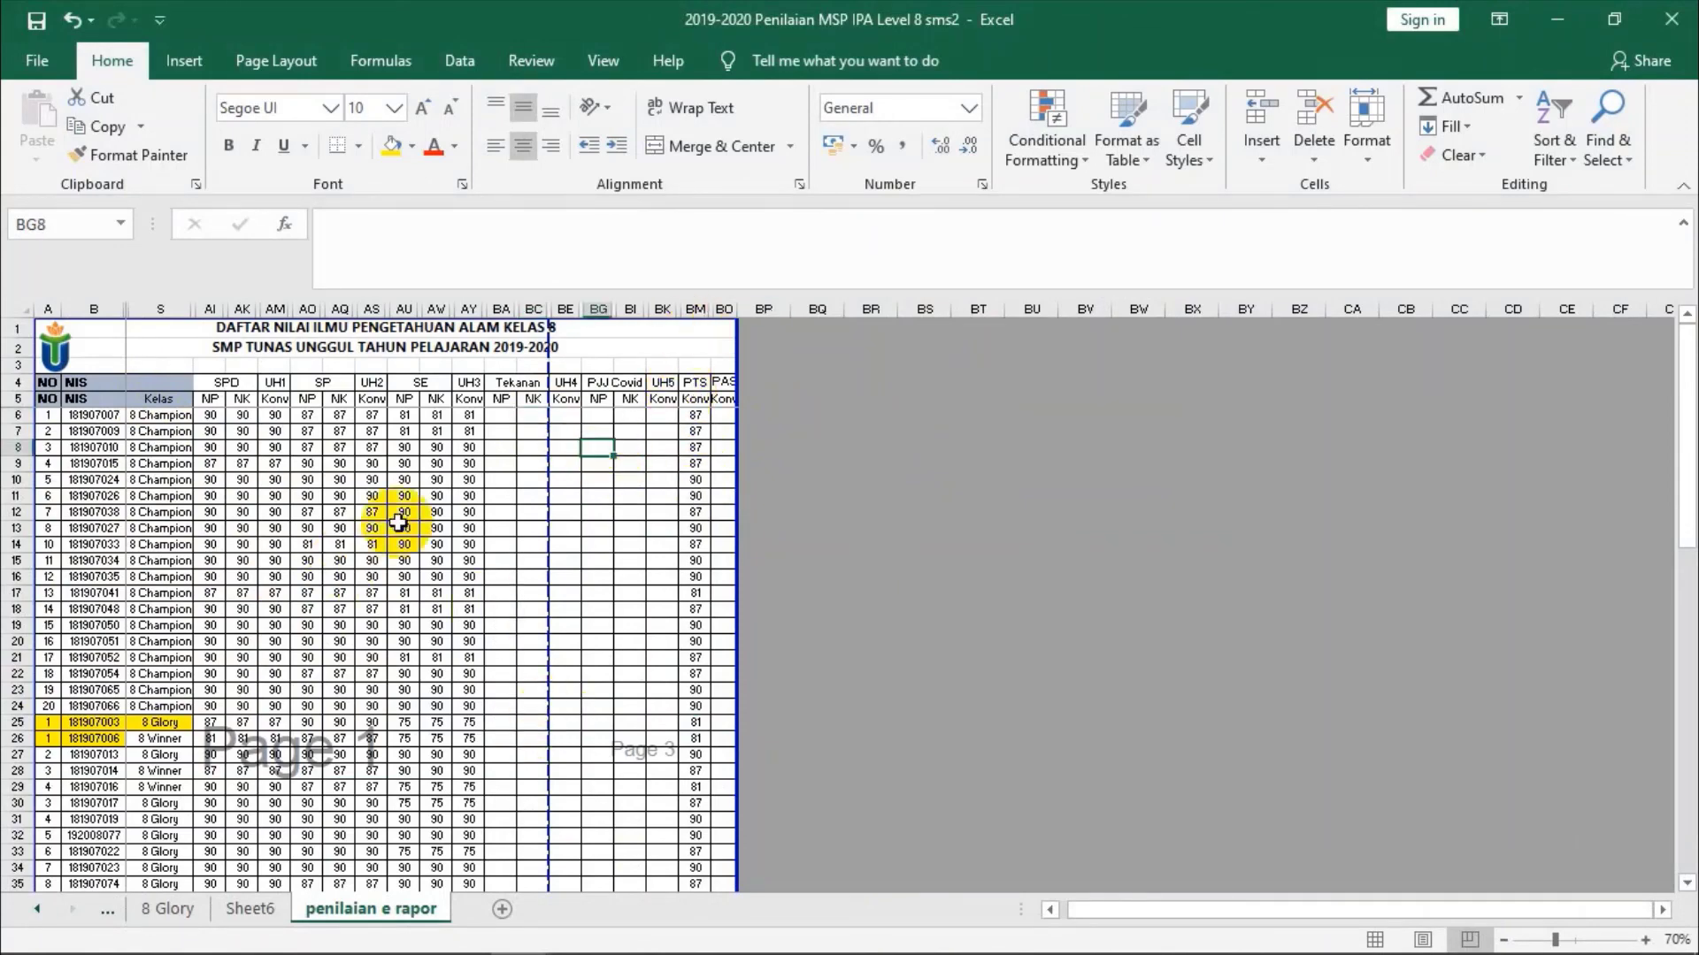
{"action": "left_click", "coordinate": [497, 414]}
{"action": "left_click", "coordinate": [485, 382]}
{"action": "left_click", "coordinate": [466, 383]}
{"action": "left_click", "coordinate": [439, 382]}
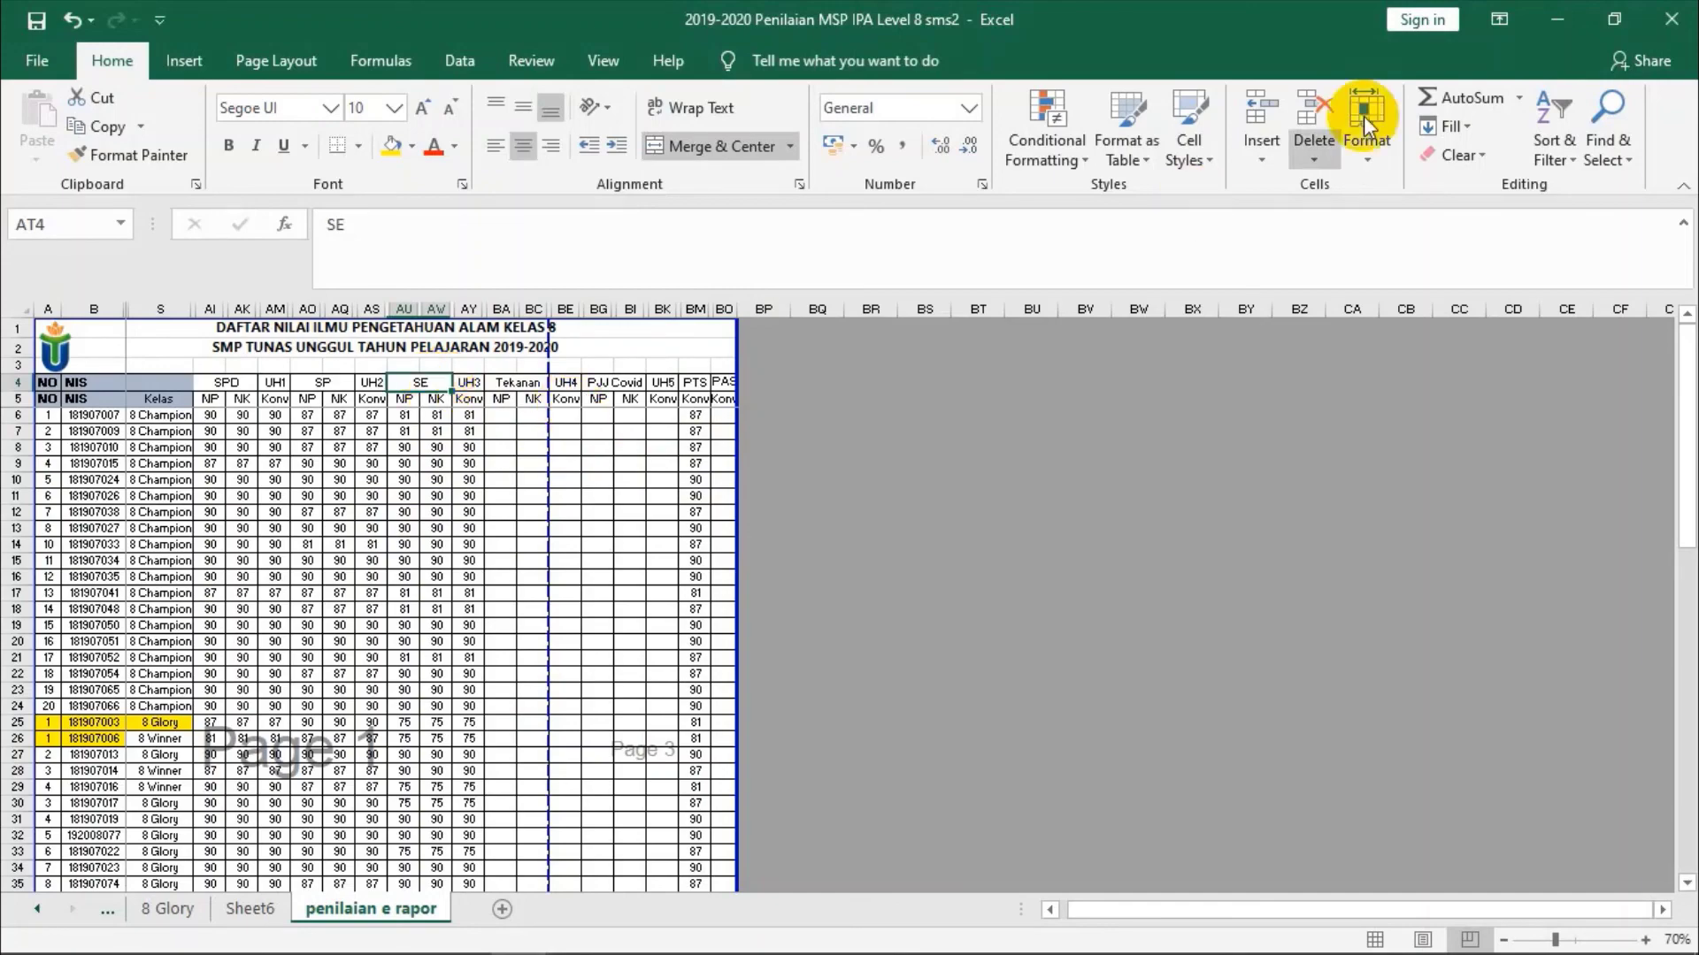
- Minimize the grade workbook and all open import format workbooks to show the desktop
{"action": "left_click", "coordinate": [1553, 18]}
{"action": "left_click", "coordinate": [1560, 18]}
{"action": "left_click", "coordinate": [1559, 18]}
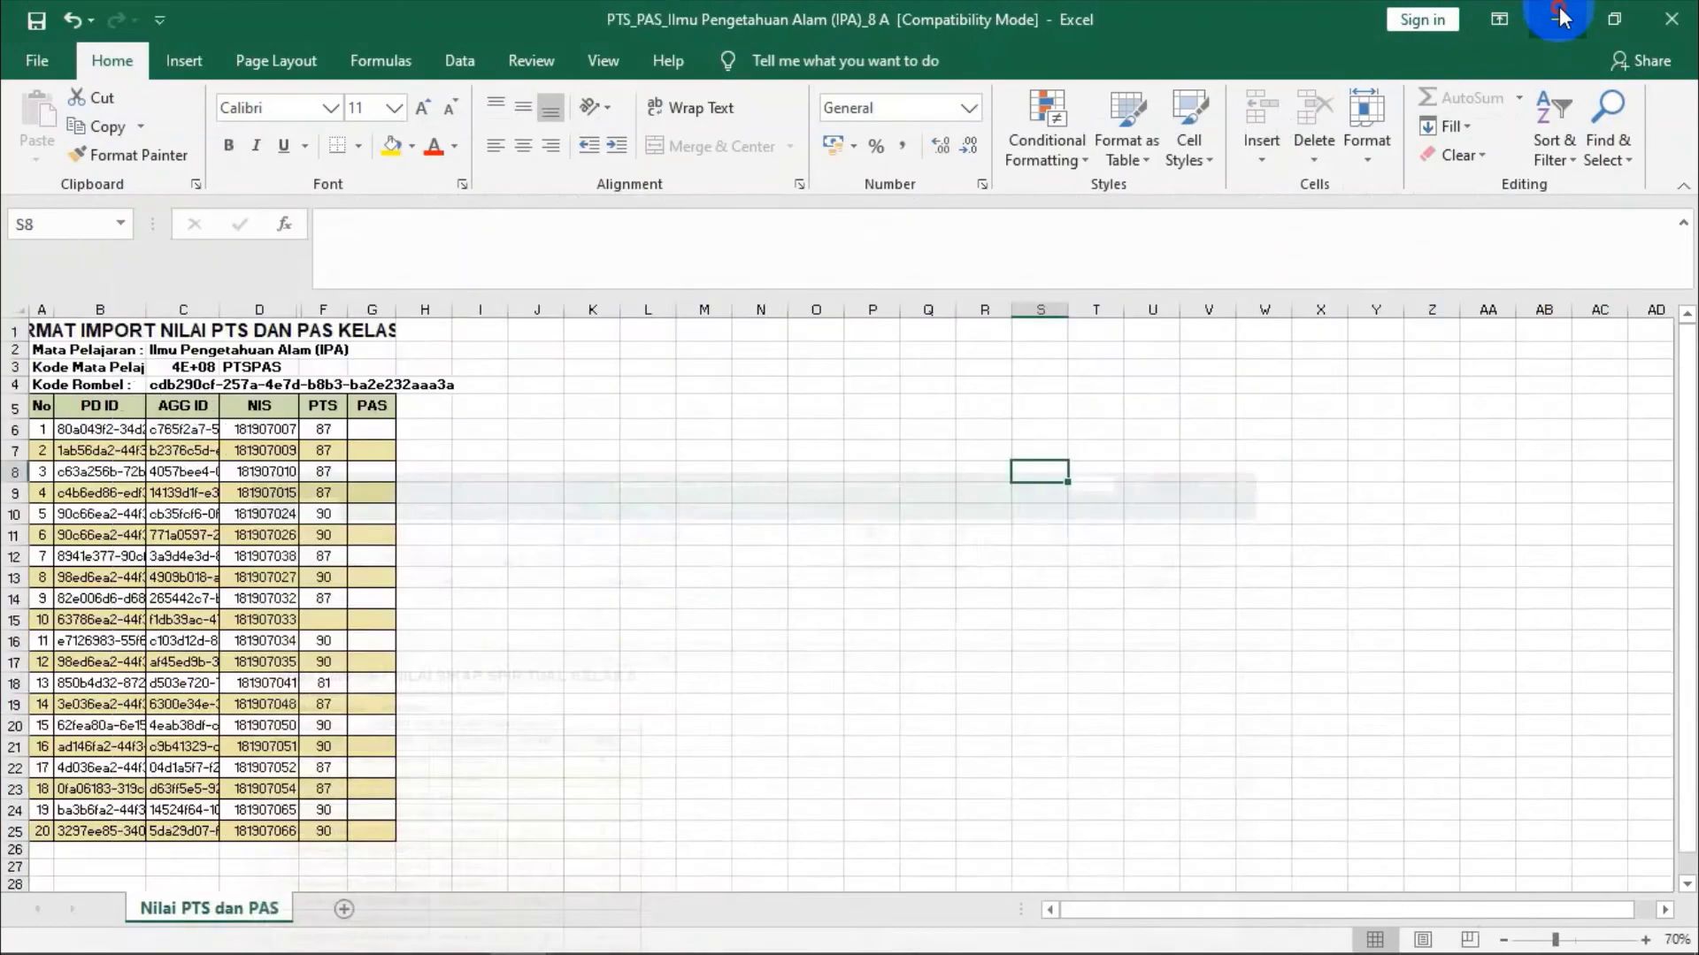
{"action": "left_click", "coordinate": [1560, 17]}
{"action": "left_click", "coordinate": [1412, 179]}
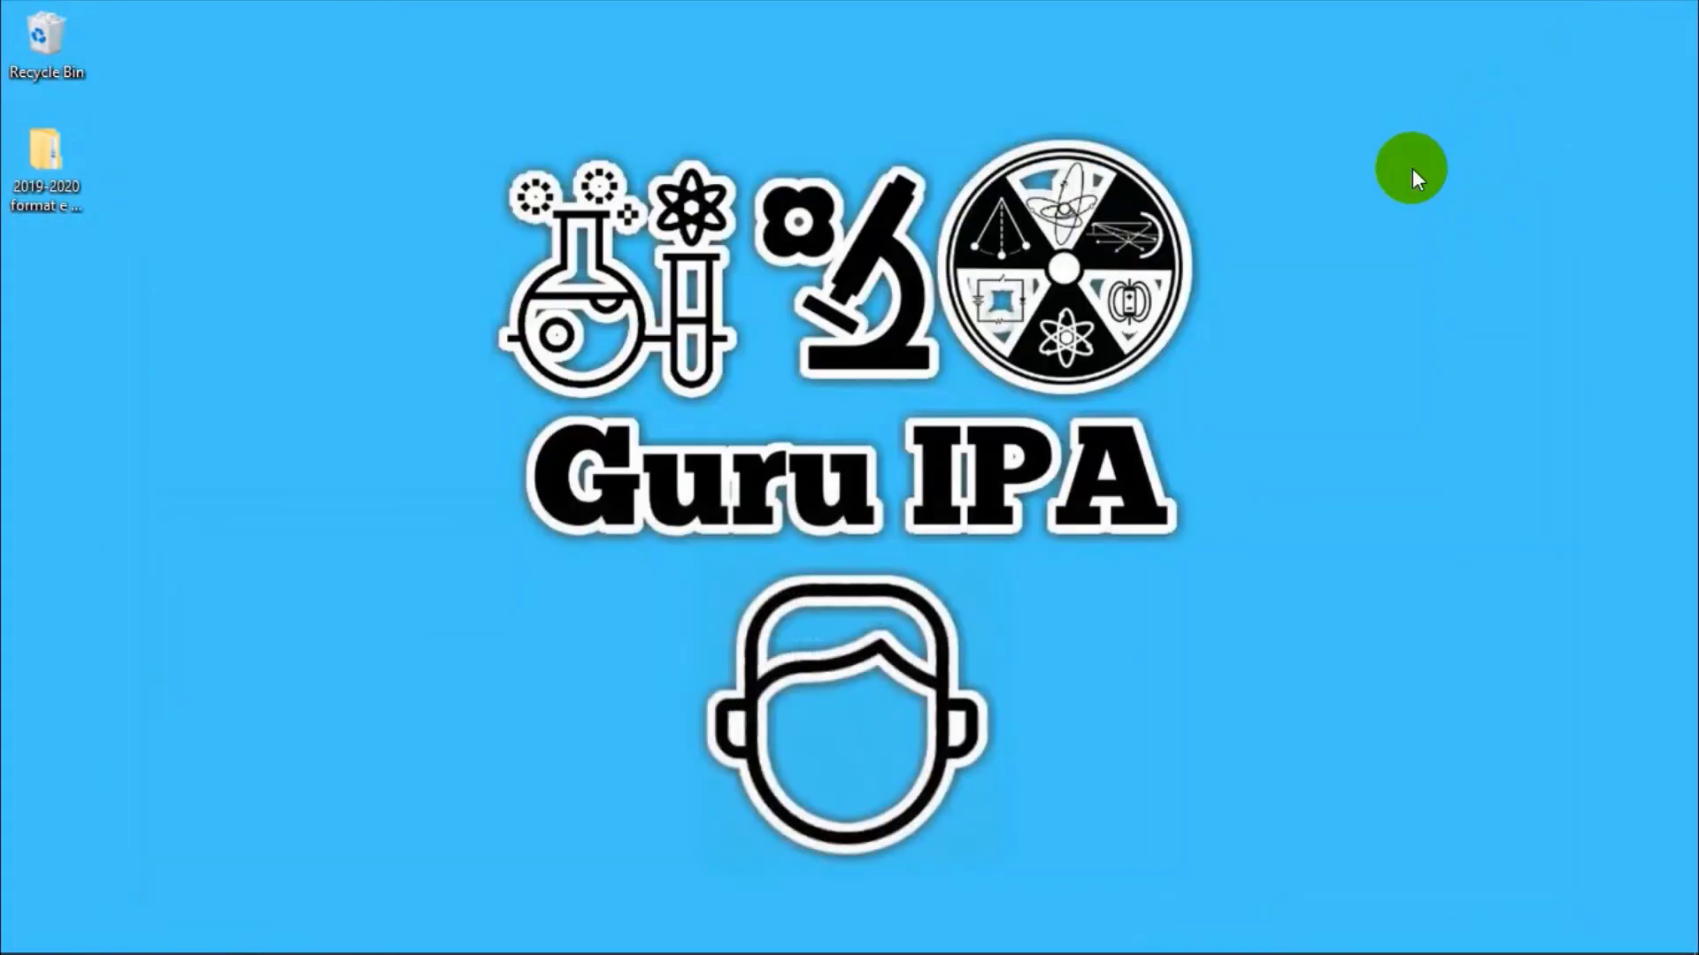